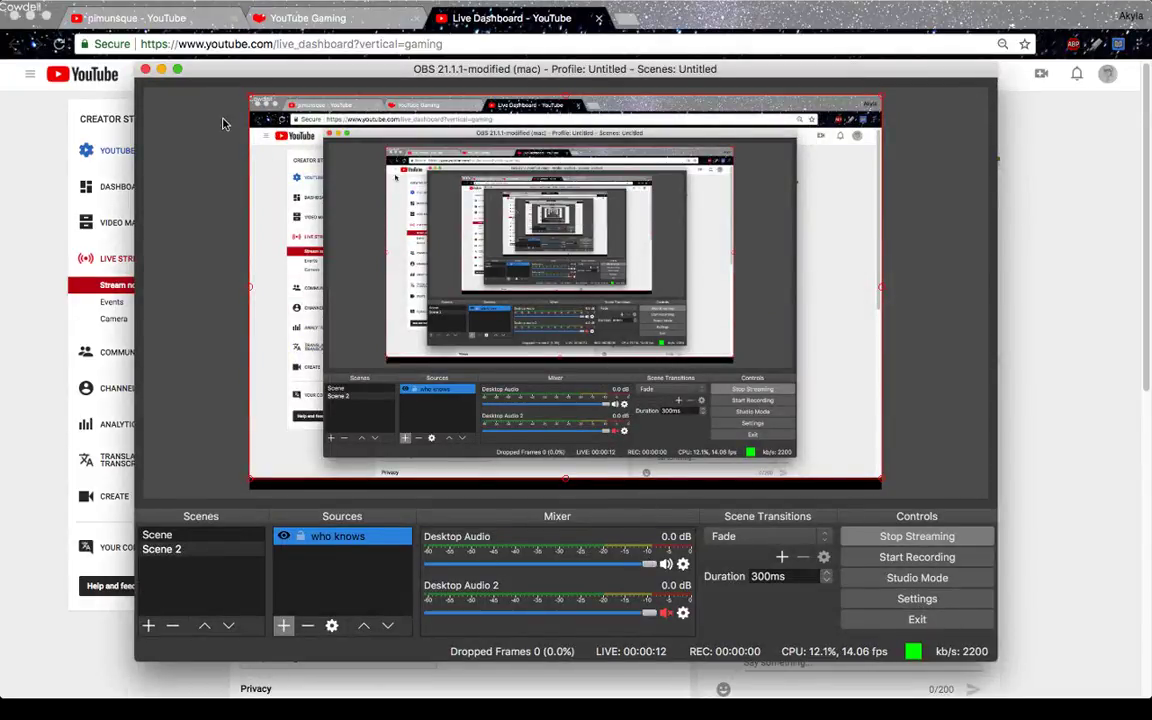
- Switch to FireAlpaca and create a new 7.16 × 5.03 inch image at 150 dpi from the size history
key(super+Tab)
key(super+Tab)
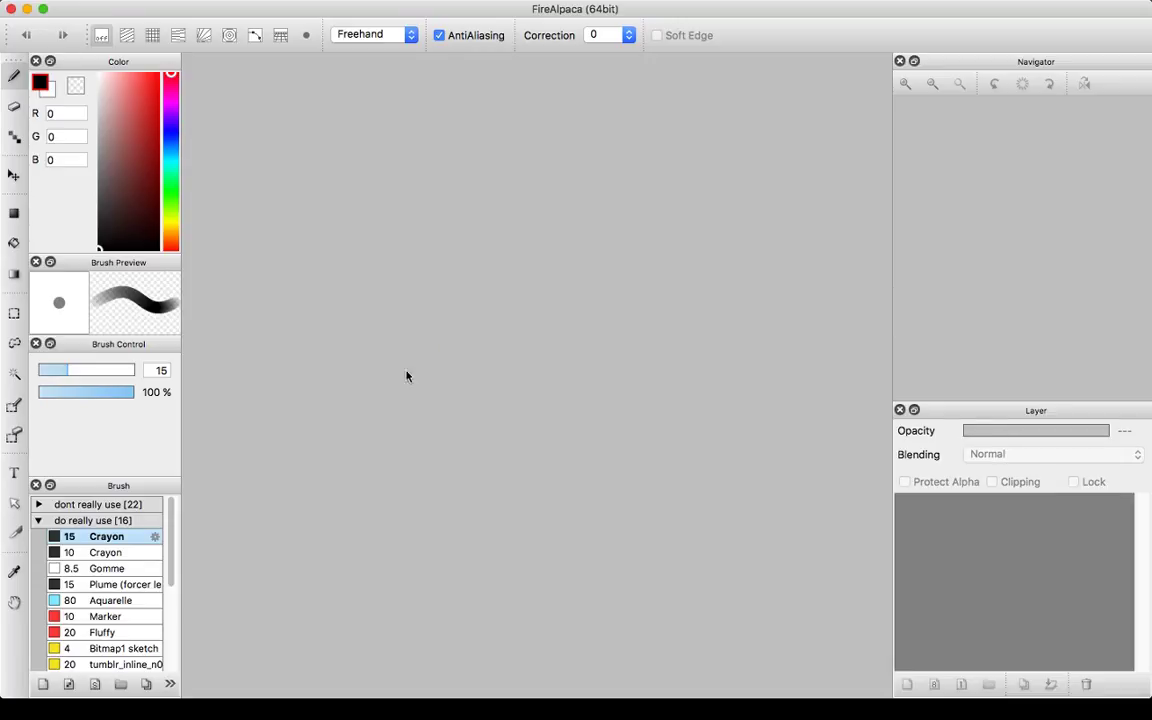
click(135, 0)
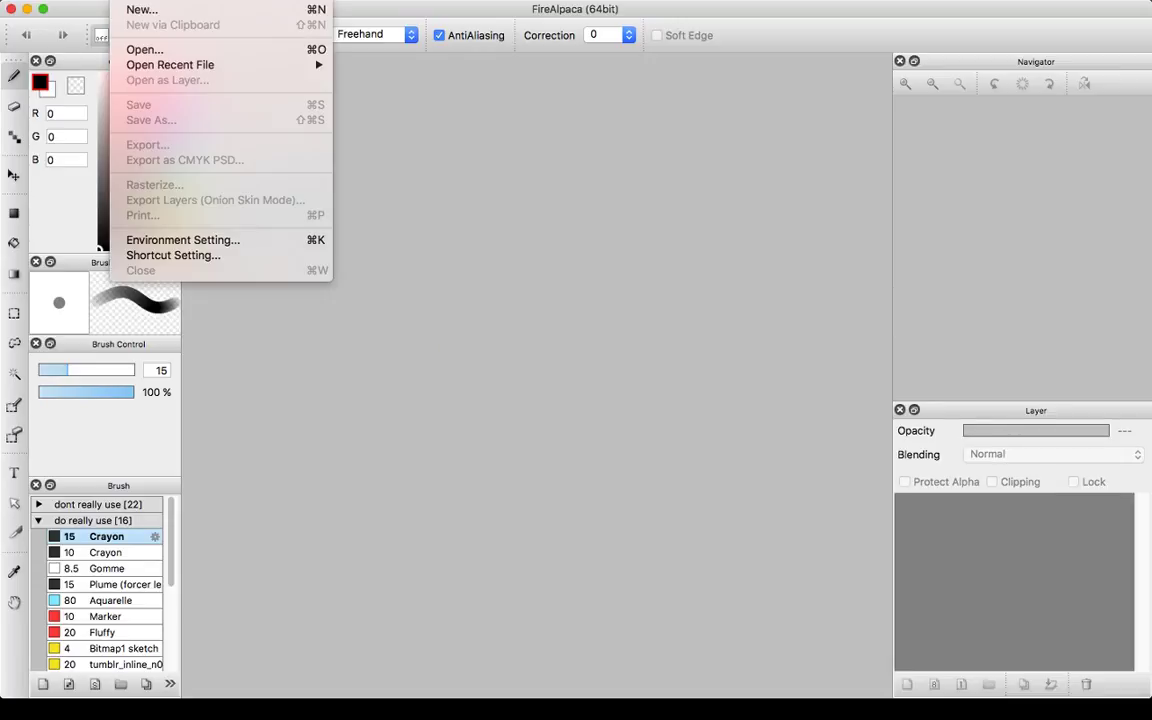
click(146, 12)
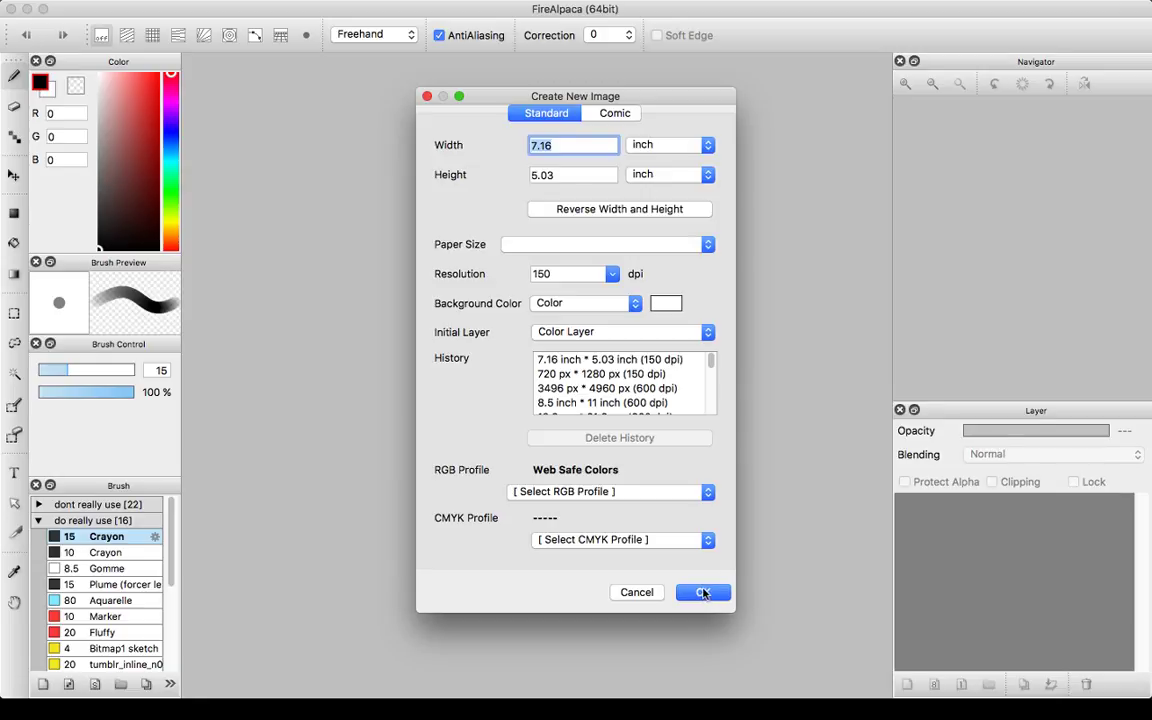
click(630, 374)
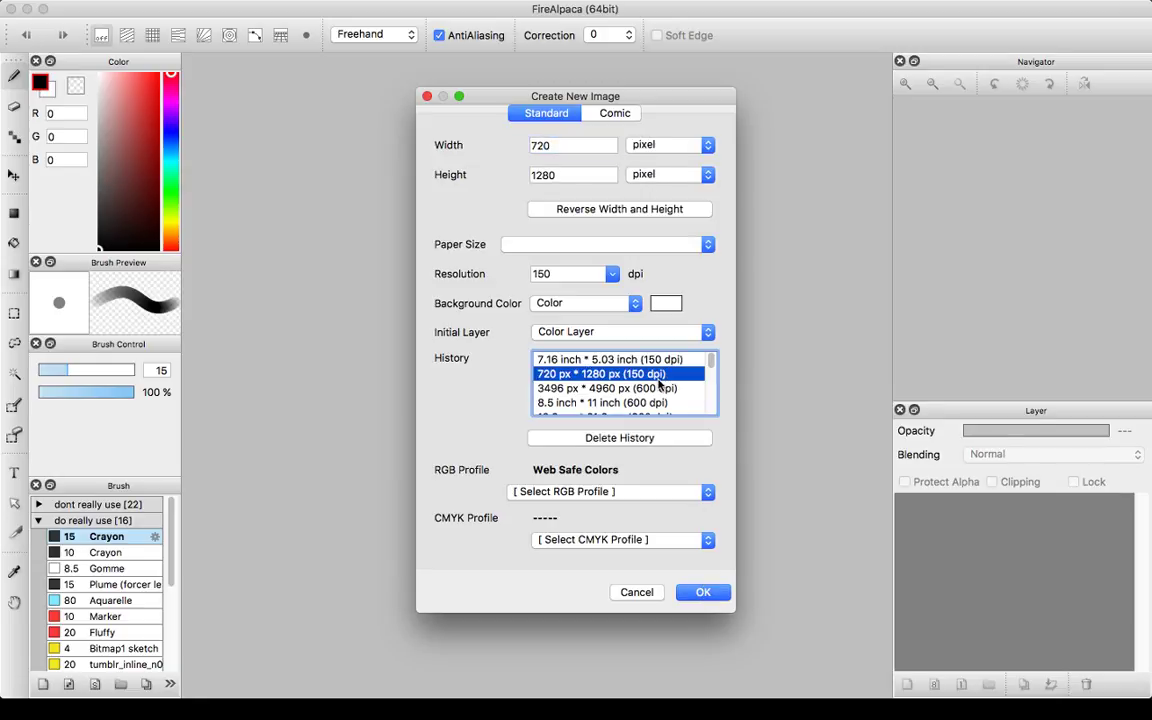
click(676, 359)
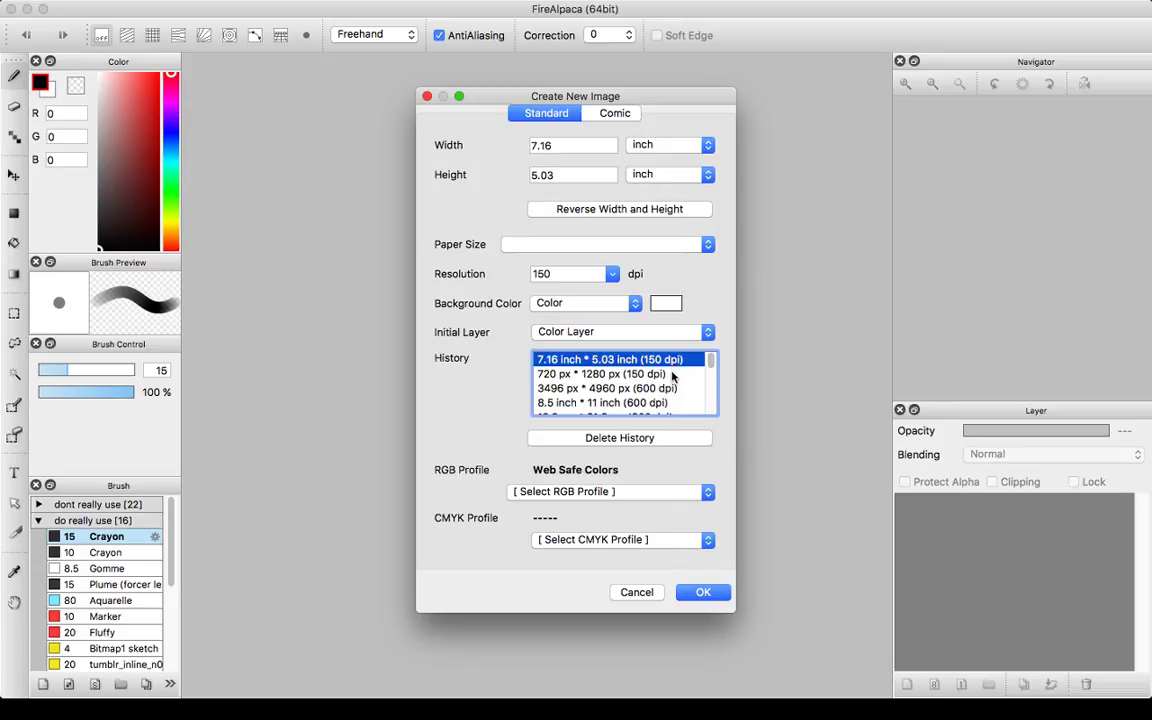
click(613, 247)
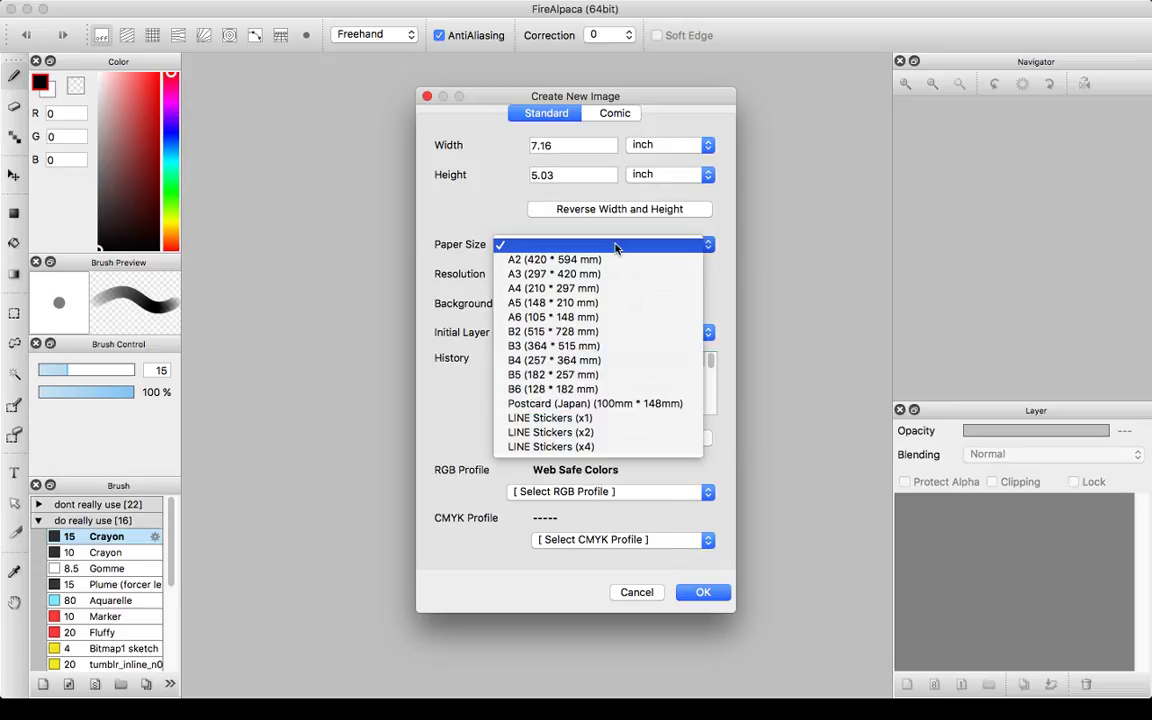
click(630, 231)
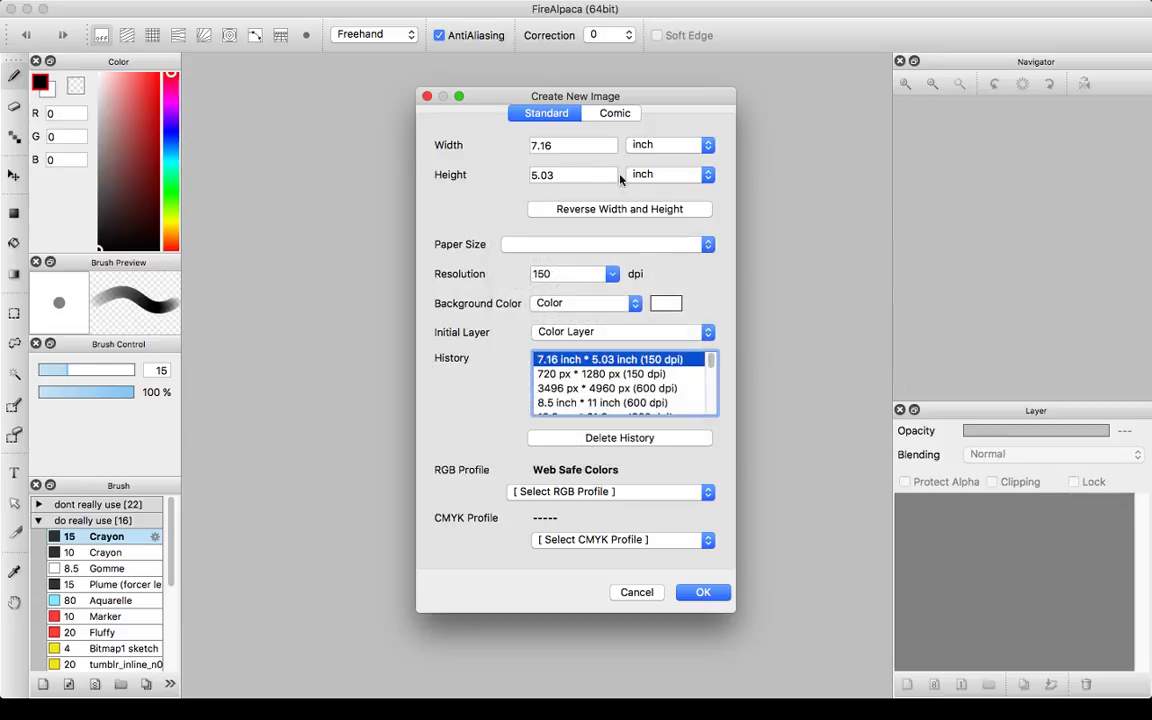
click(689, 593)
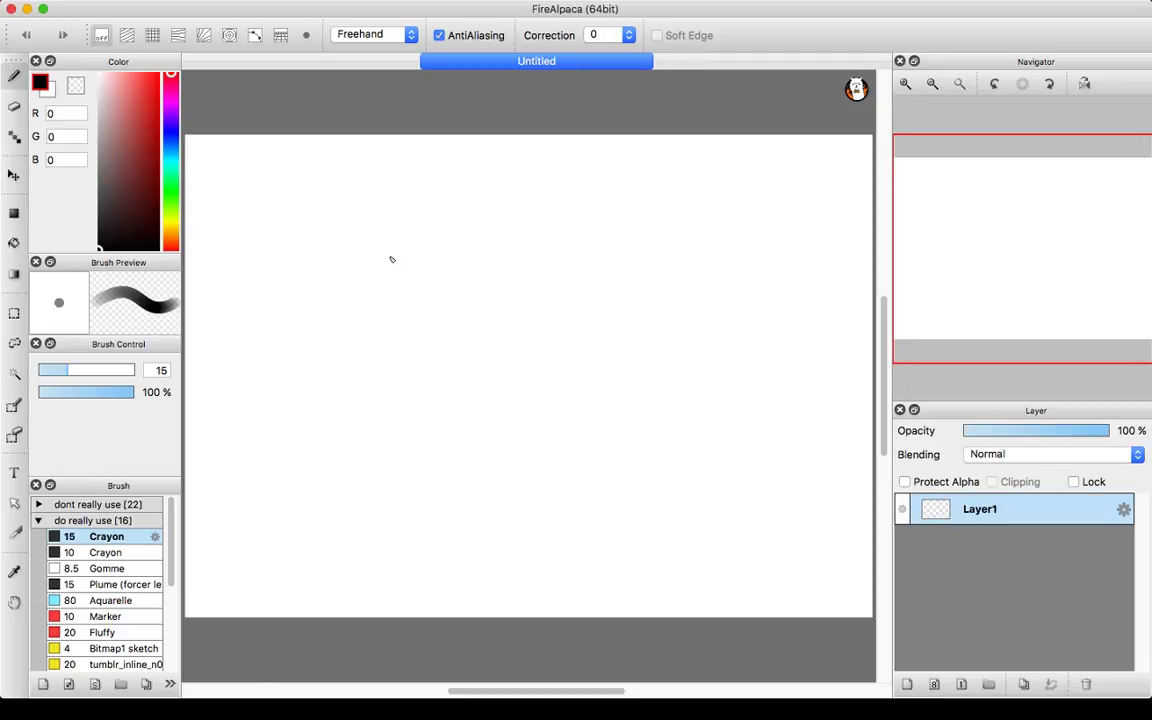
- Create a second 150 dpi image with width and height reversed, and set the brush colour to RGB 113, 93, 93
click(112, 3)
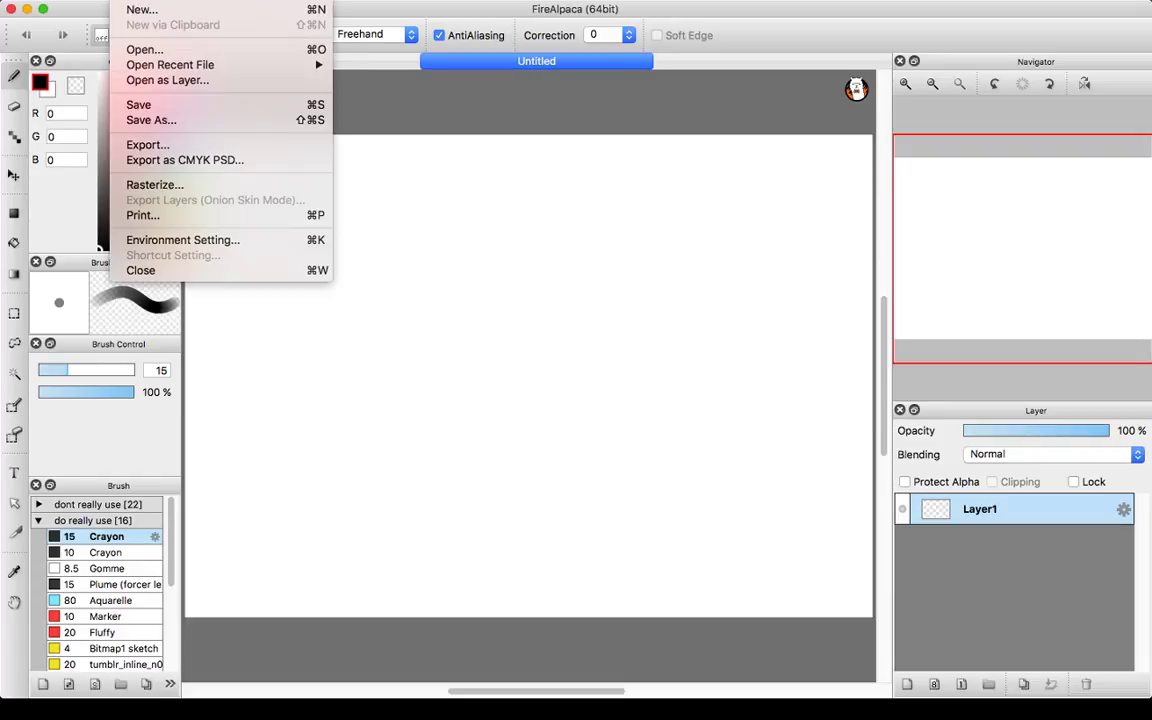
click(133, 8)
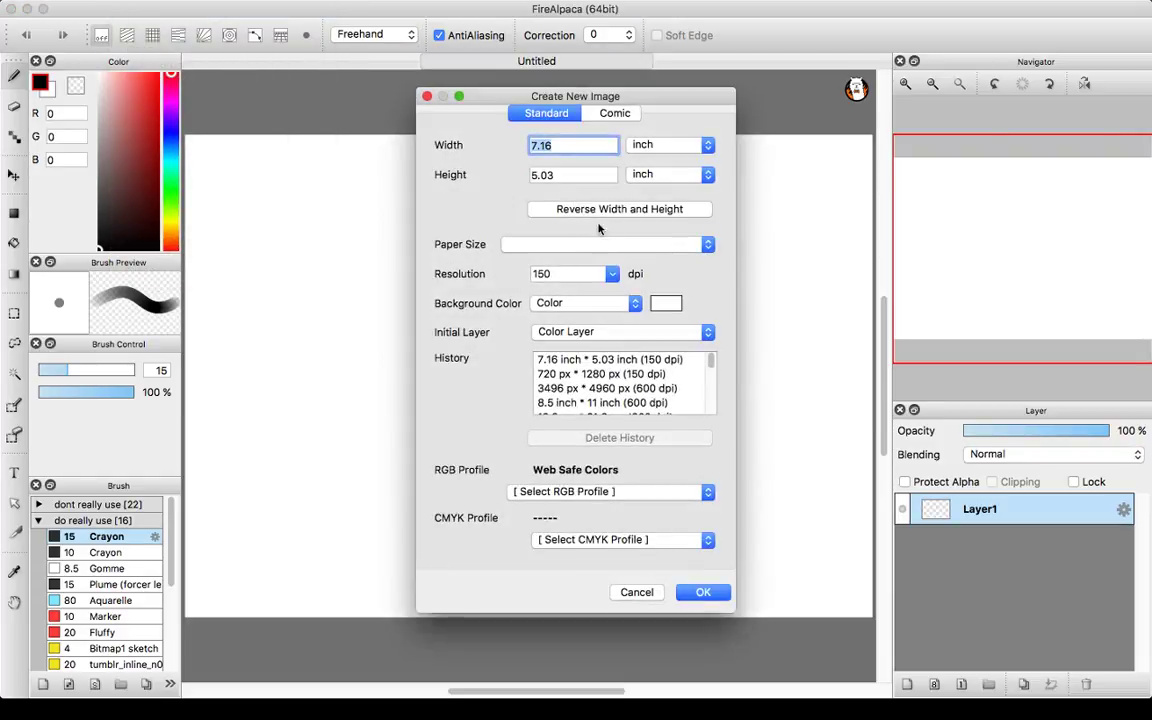
click(610, 210)
click(699, 591)
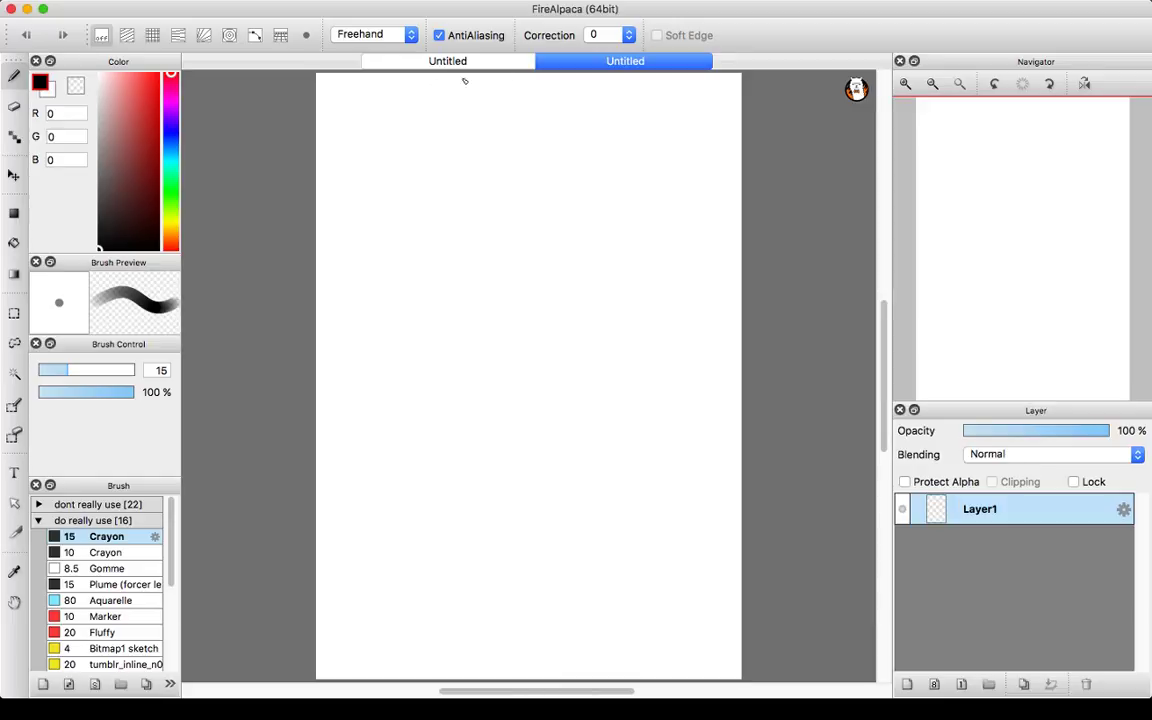
drag(122, 148, 108, 172)
mouse_move(401, 686)
click(401, 662)
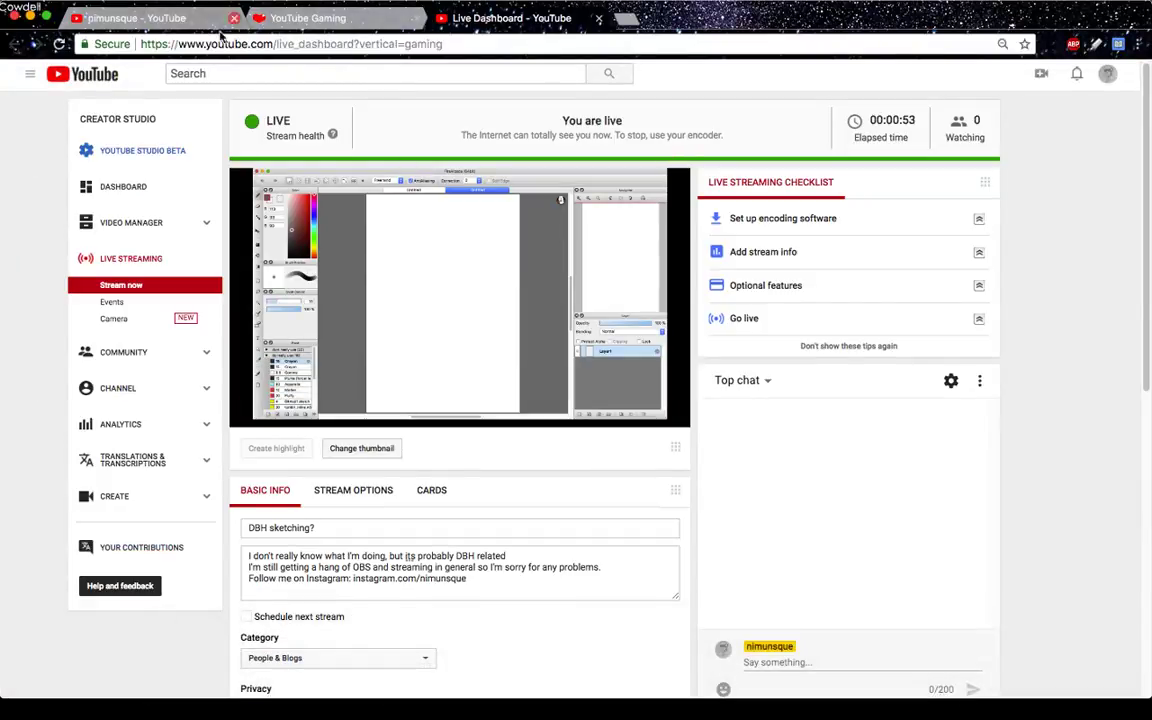
click(626, 18)
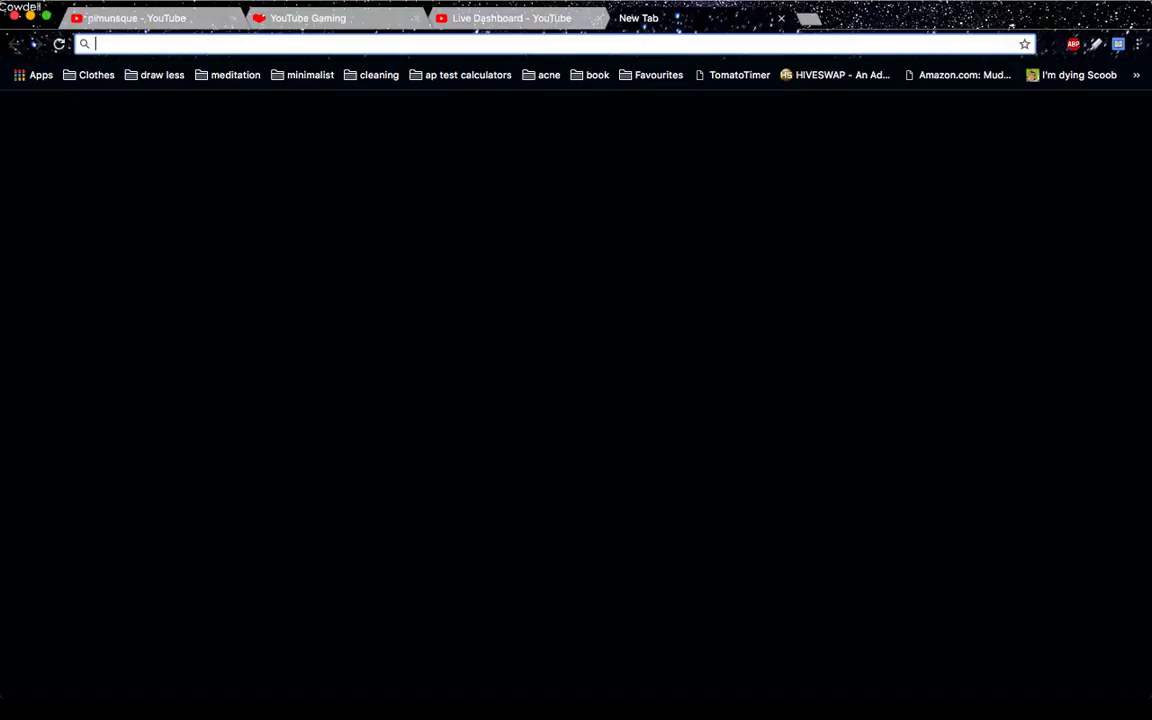
key(super+Tab)
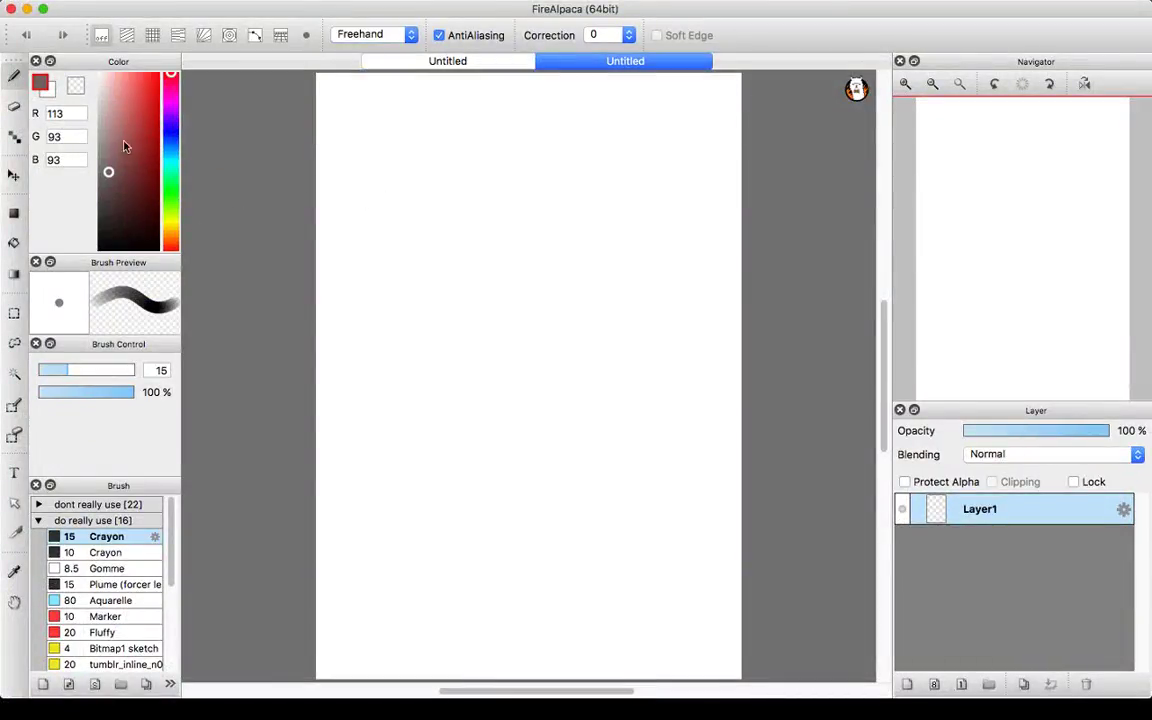
- Shift the brush colour to RGB 113, 107, 93 and handwrite "memory I Guess" with a sad face along the canvas's upper edge
click(171, 236)
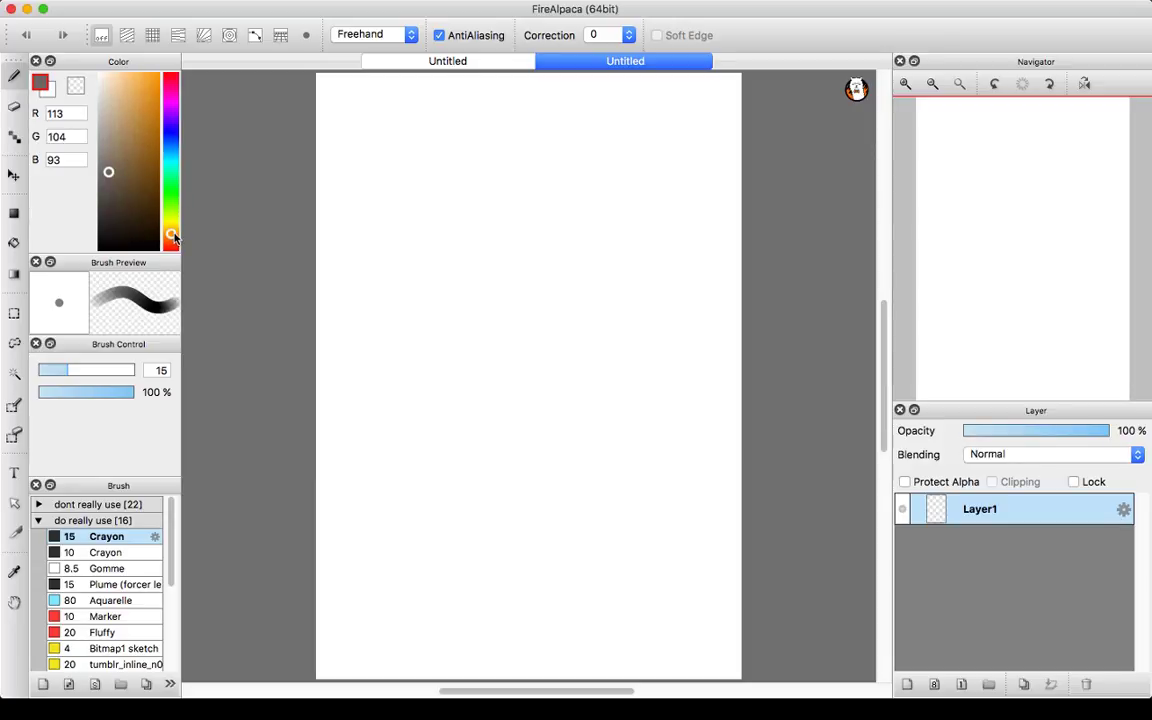
drag(173, 238, 174, 232)
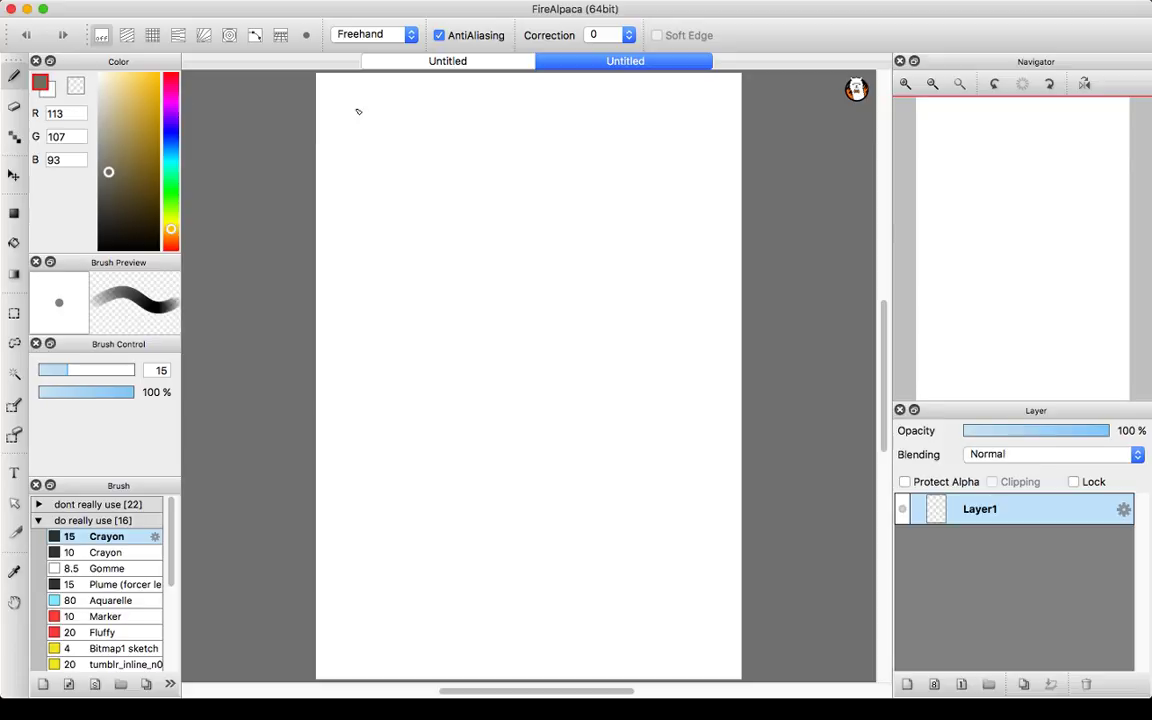
mouse_move(345, 103)
mouse_down()
mouse_move(381, 102)
mouse_move(385, 116)
mouse_move(397, 100)
mouse_move(417, 115)
mouse_move(456, 101)
mouse_move(471, 123)
mouse_move(503, 92)
mouse_move(503, 115)
mouse_move(620, 114)
mouse_move(632, 101)
mouse_move(642, 111)
mouse_move(705, 119)
mouse_up()
click(684, 93)
click(694, 92)
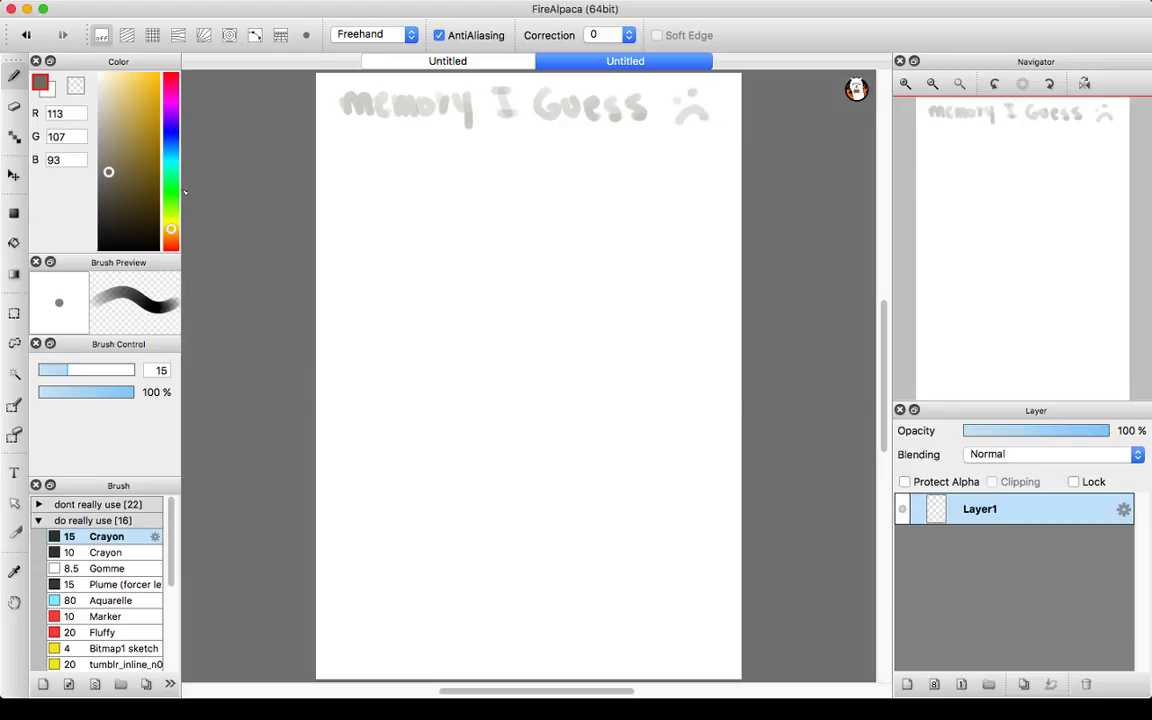
- Set the brush colour to RGB 247, 222, 184 and its size to about 42, and paint the outline of a head
click(117, 83)
mouse_move(117, 83)
mouse_down()
mouse_move(147, 82)
mouse_move(115, 67)
mouse_move(104, 73)
mouse_move(113, 78)
mouse_up()
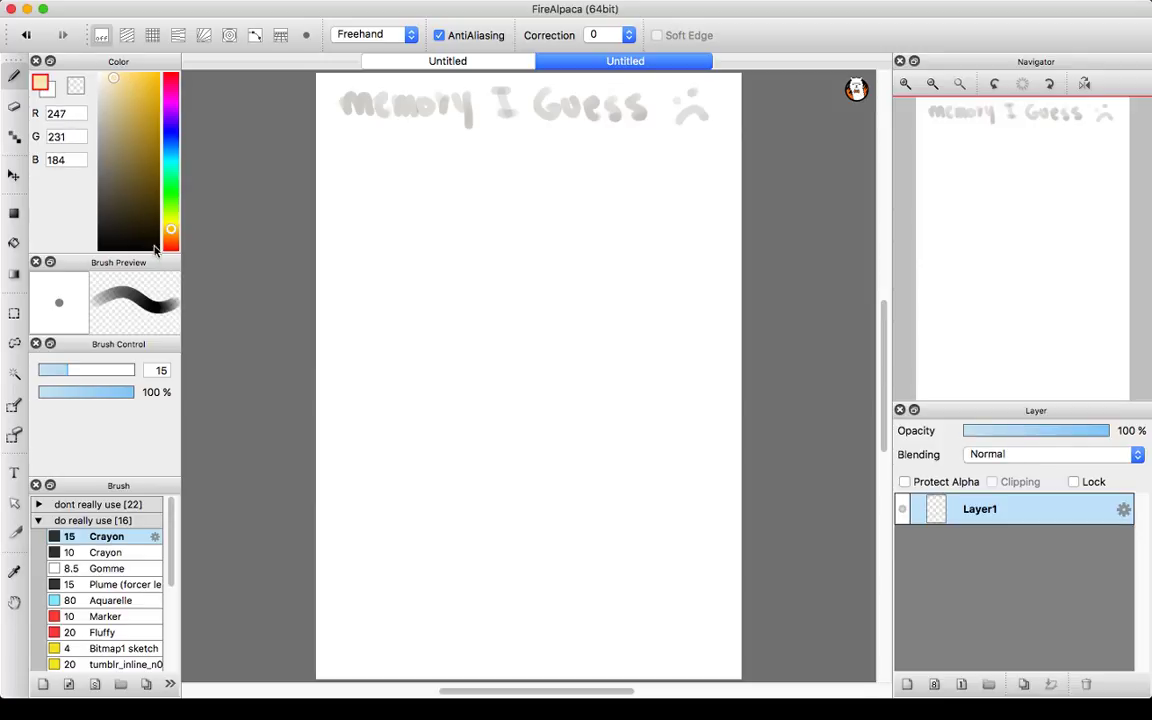
drag(171, 234, 155, 210)
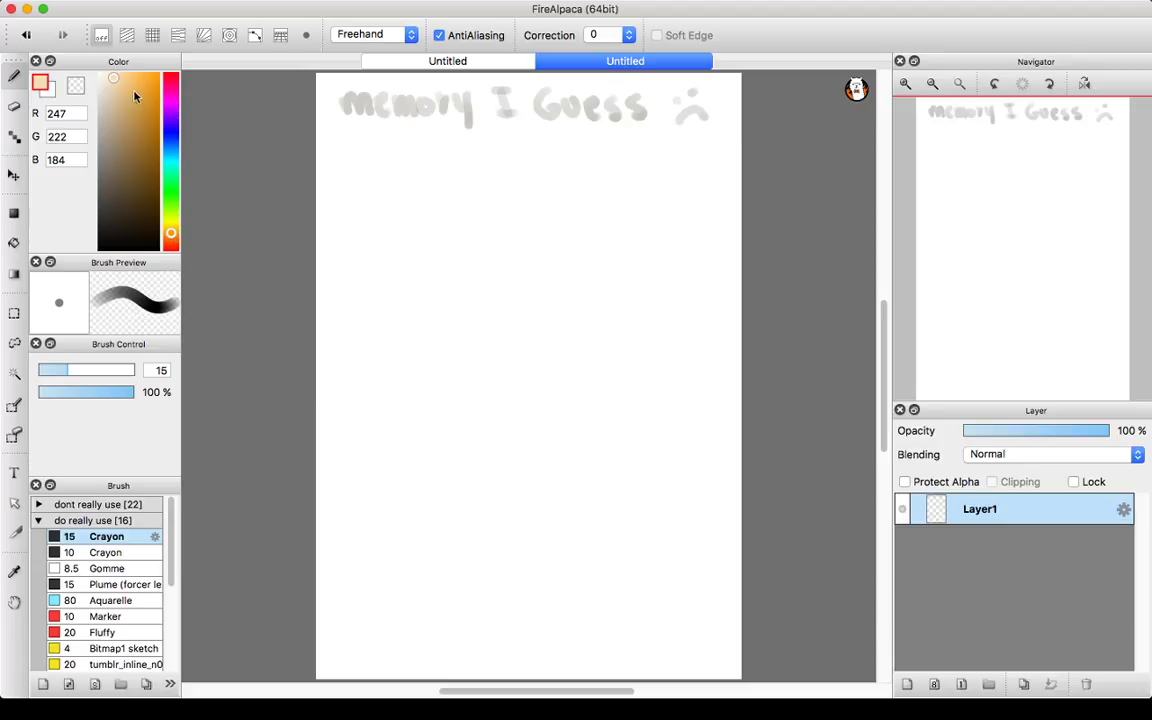
drag(66, 370, 106, 378)
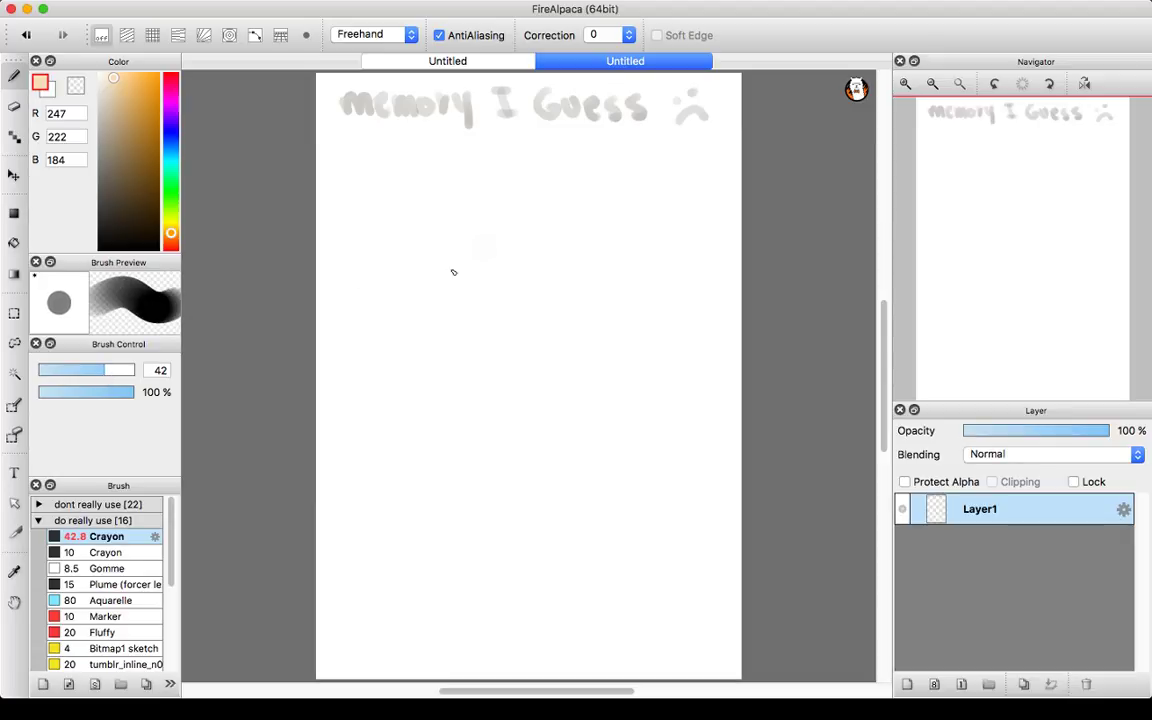
drag(437, 290, 468, 213)
mouse_move(445, 265)
mouse_down()
mouse_move(542, 228)
mouse_move(498, 217)
mouse_move(581, 249)
mouse_move(487, 266)
mouse_move(457, 295)
mouse_move(454, 337)
mouse_move(445, 278)
mouse_move(470, 422)
mouse_move(442, 299)
mouse_move(448, 258)
mouse_move(473, 429)
mouse_move(519, 477)
mouse_move(612, 443)
mouse_move(562, 452)
mouse_move(609, 438)
mouse_move(635, 371)
mouse_move(624, 427)
mouse_move(637, 310)
mouse_move(548, 208)
mouse_move(531, 213)
mouse_move(555, 210)
mouse_move(488, 230)
mouse_move(556, 188)
mouse_move(459, 229)
mouse_move(550, 195)
mouse_move(574, 207)
mouse_move(556, 211)
mouse_move(632, 239)
mouse_move(551, 189)
mouse_move(650, 278)
mouse_move(650, 267)
mouse_move(656, 331)
mouse_move(669, 258)
mouse_move(658, 319)
mouse_move(643, 227)
mouse_move(662, 259)
mouse_move(598, 217)
mouse_move(516, 251)
mouse_move(491, 267)
mouse_move(479, 354)
mouse_move(482, 245)
mouse_move(485, 380)
mouse_move(504, 449)
mouse_up()
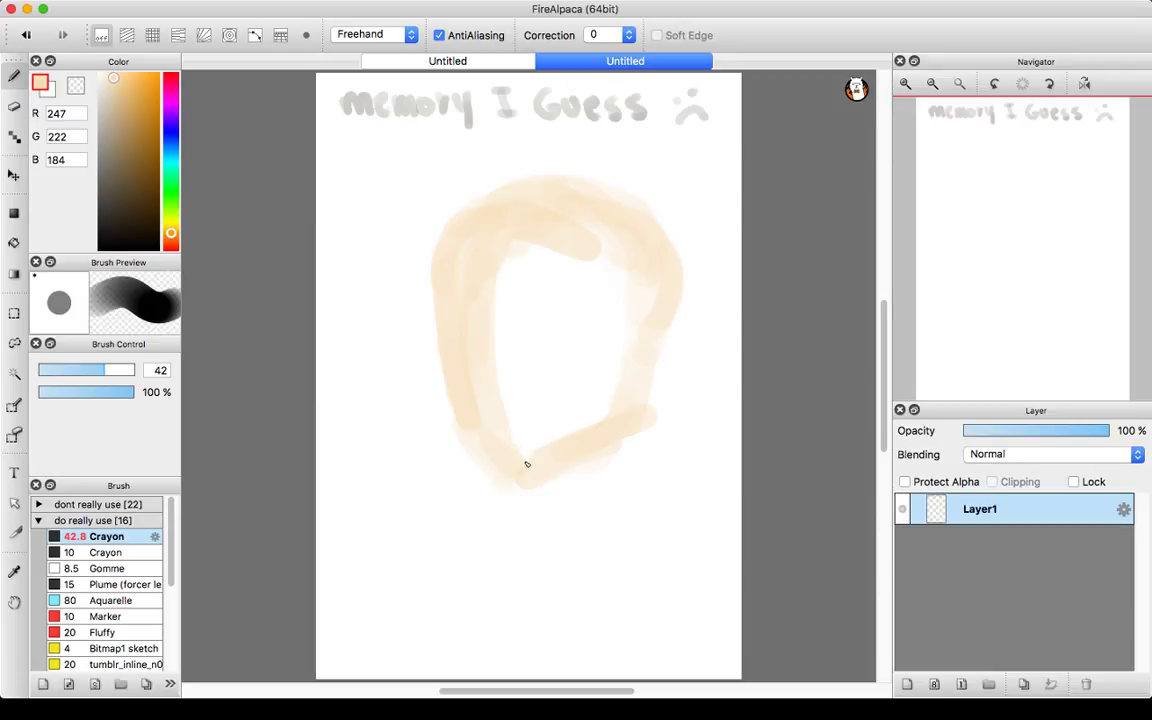
- Switch to Spotify, play the "Streaming Playlist (No Copyright)" playlist, and return to FireAlpaca
mouse_move(784, 660)
click(656, 658)
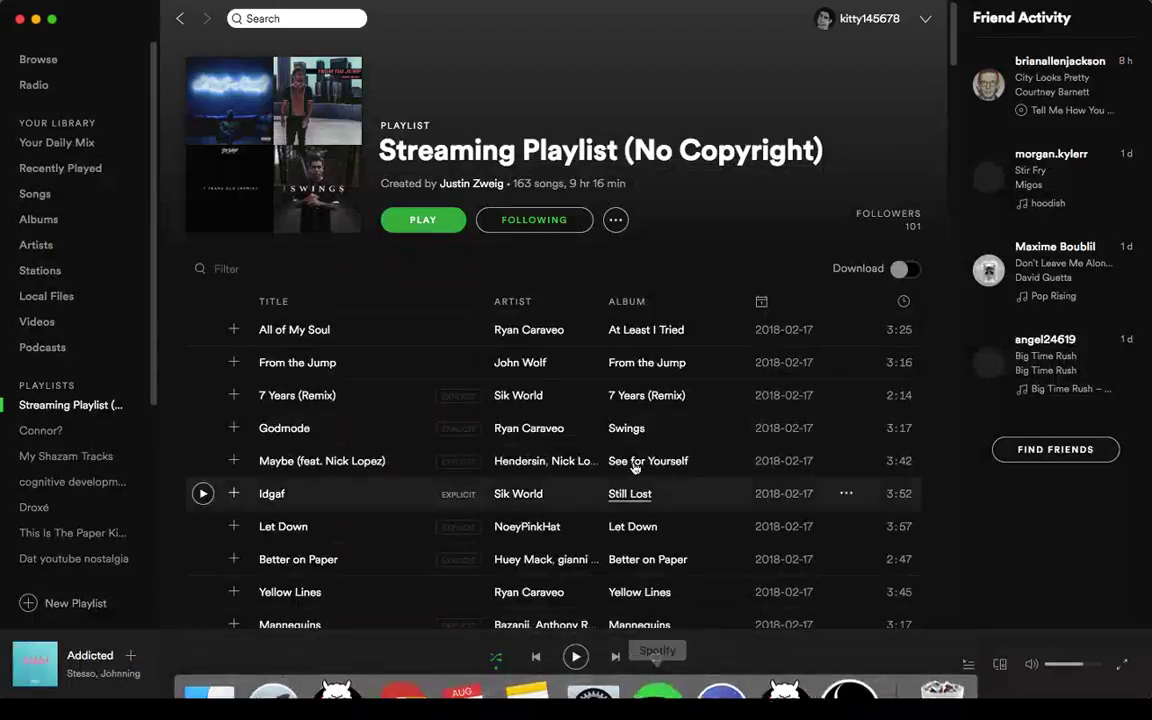
click(434, 208)
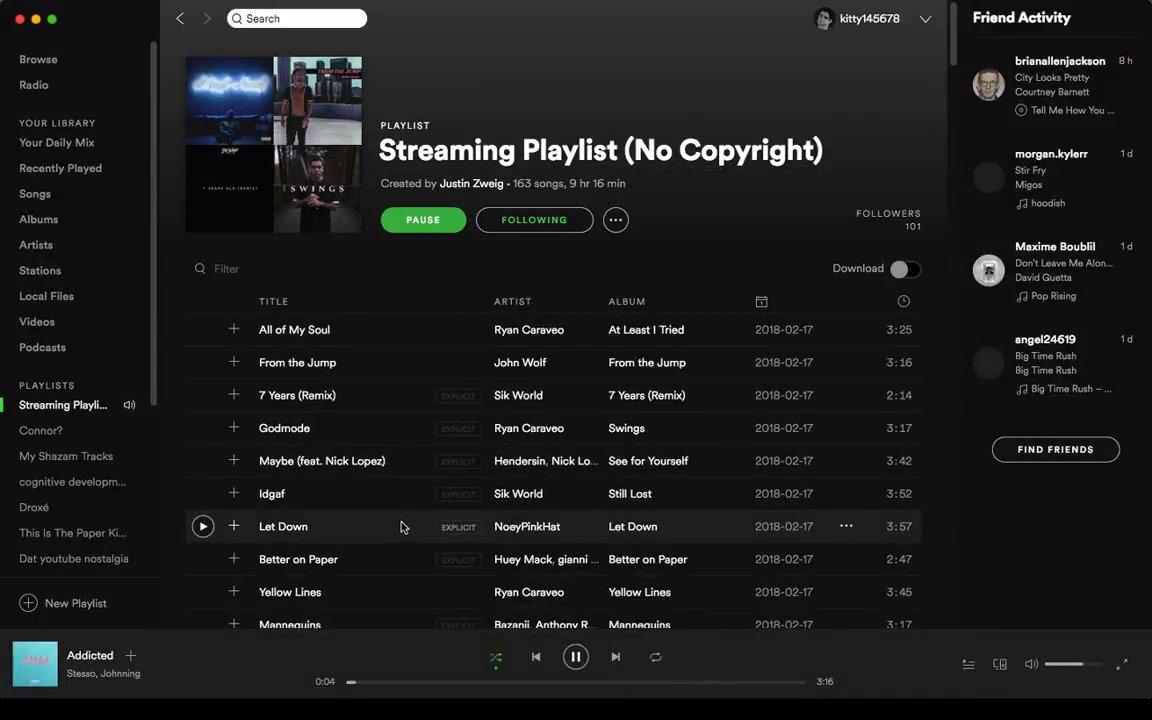
key(super+Tab)
- Thicken the head's ear side, enlarge the brush to 130, and fill the inside of the head with the skin colour
mouse_move(630, 312)
mouse_down()
mouse_move(652, 283)
mouse_move(633, 358)
mouse_move(642, 349)
mouse_move(622, 345)
mouse_move(645, 331)
mouse_move(649, 360)
mouse_move(664, 345)
mouse_move(652, 315)
mouse_move(672, 351)
mouse_move(658, 370)
mouse_move(652, 362)
mouse_move(631, 394)
mouse_move(649, 359)
mouse_move(607, 419)
mouse_move(508, 474)
mouse_move(585, 429)
mouse_move(552, 441)
mouse_move(608, 291)
mouse_move(622, 325)
mouse_move(589, 404)
mouse_up()
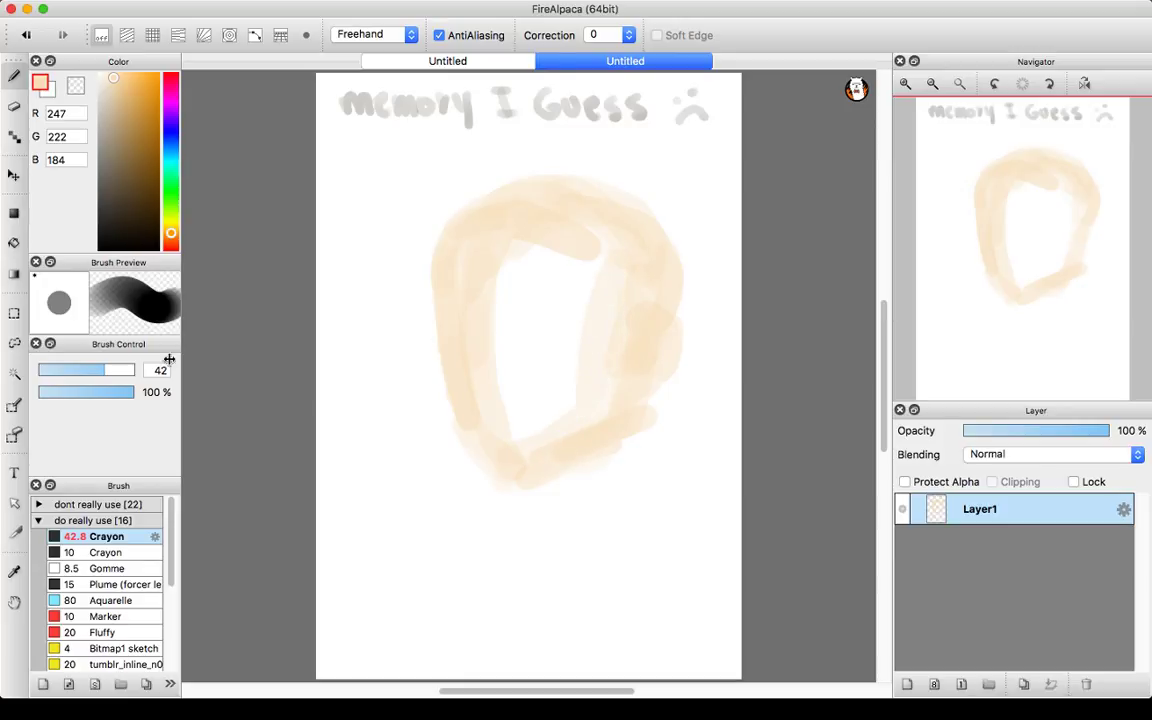
drag(112, 371, 129, 371)
mouse_move(571, 329)
mouse_down()
mouse_move(551, 383)
mouse_move(521, 406)
mouse_move(507, 357)
mouse_move(490, 360)
mouse_move(525, 280)
mouse_up()
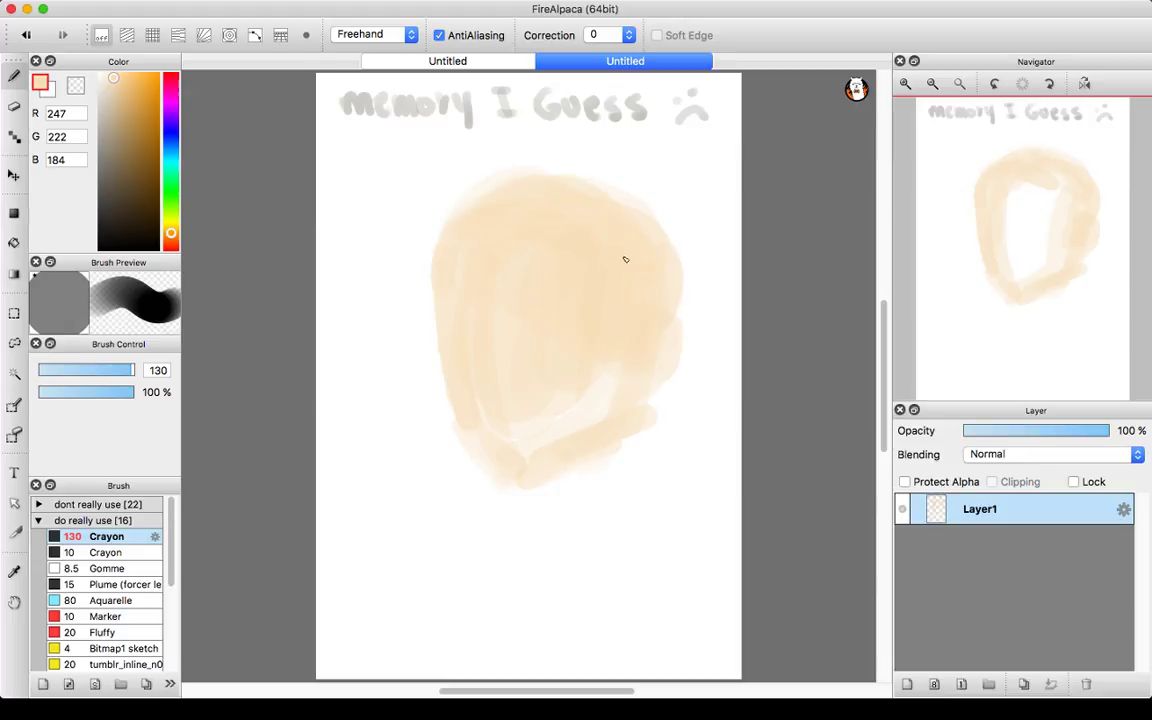
drag(622, 257, 624, 264)
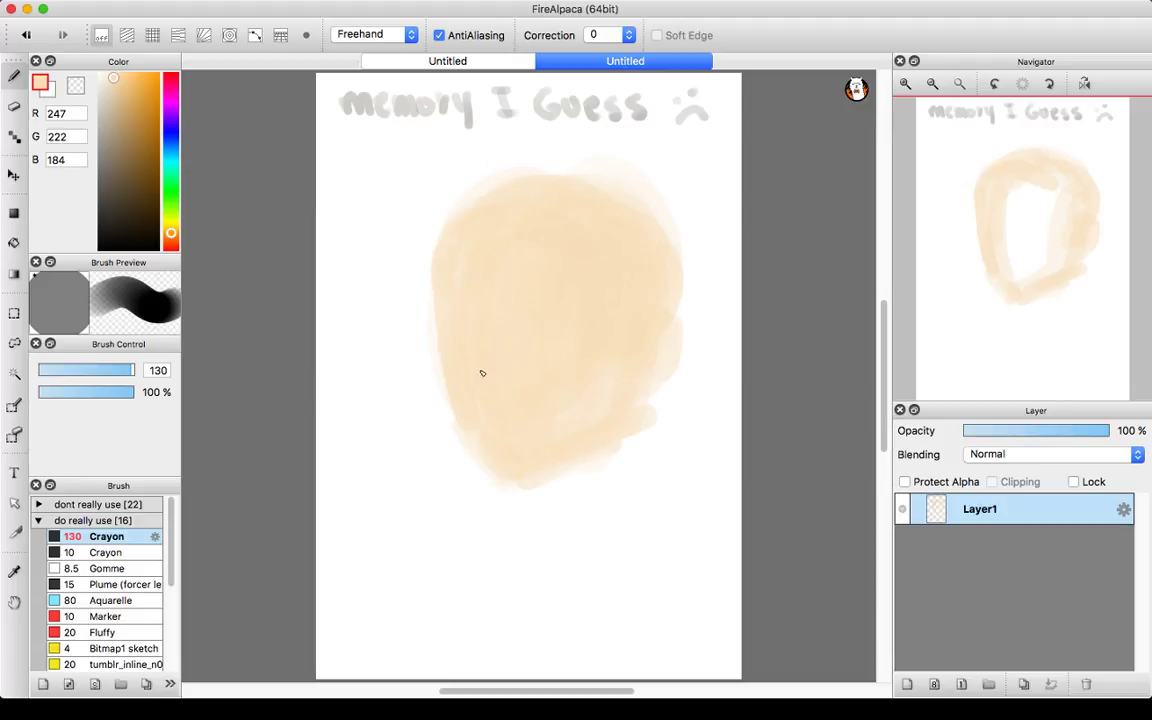
- Reduce the brush size to about 21 and refine the edges of the cheek, jaw and ear
drag(108, 380, 80, 370)
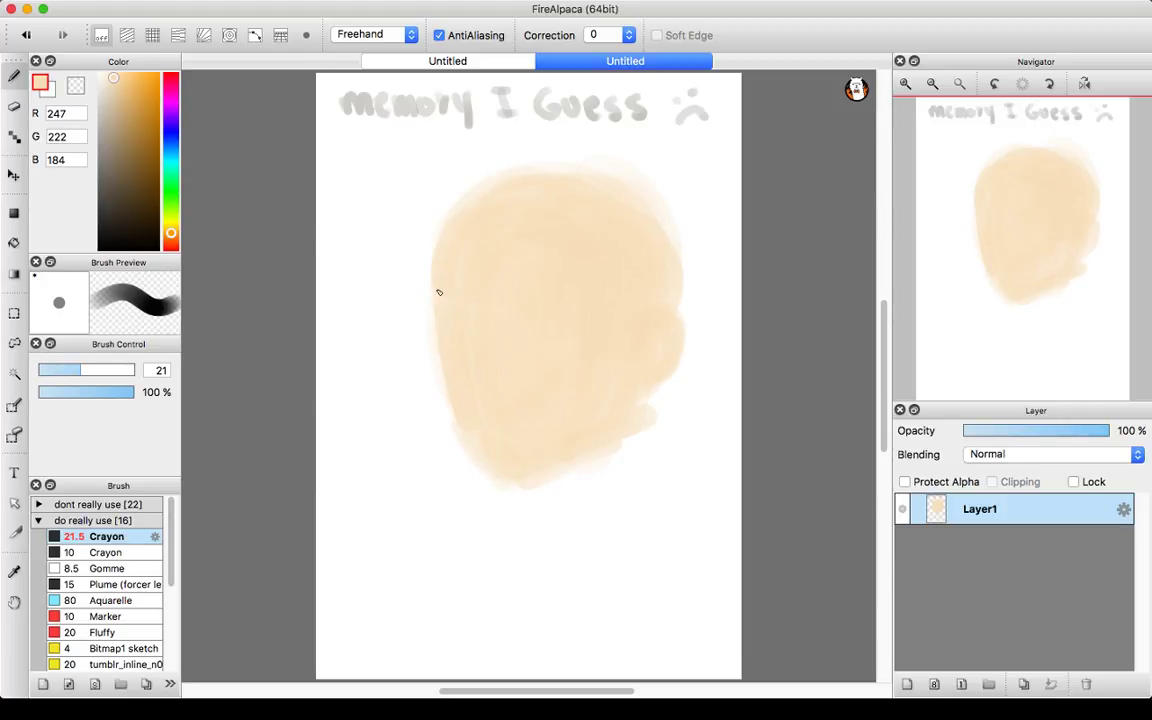
drag(439, 292, 452, 450)
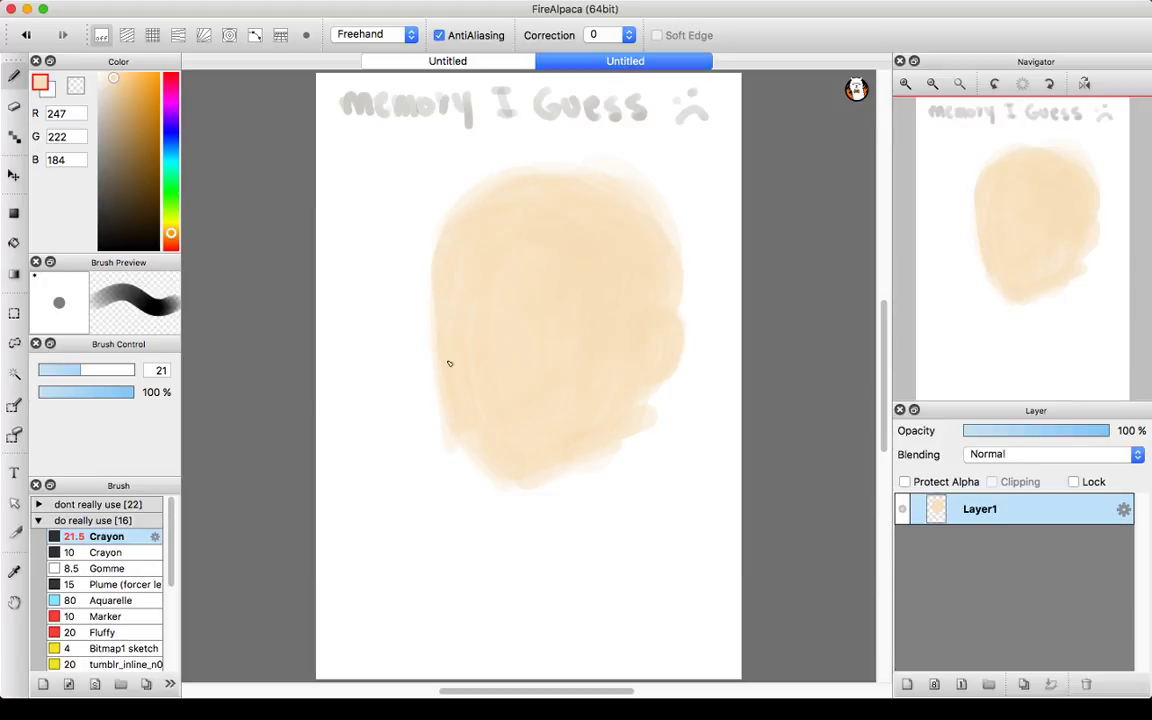
mouse_move(449, 363)
mouse_down()
mouse_move(459, 450)
mouse_move(487, 467)
mouse_move(555, 467)
mouse_move(511, 477)
mouse_move(648, 433)
mouse_up()
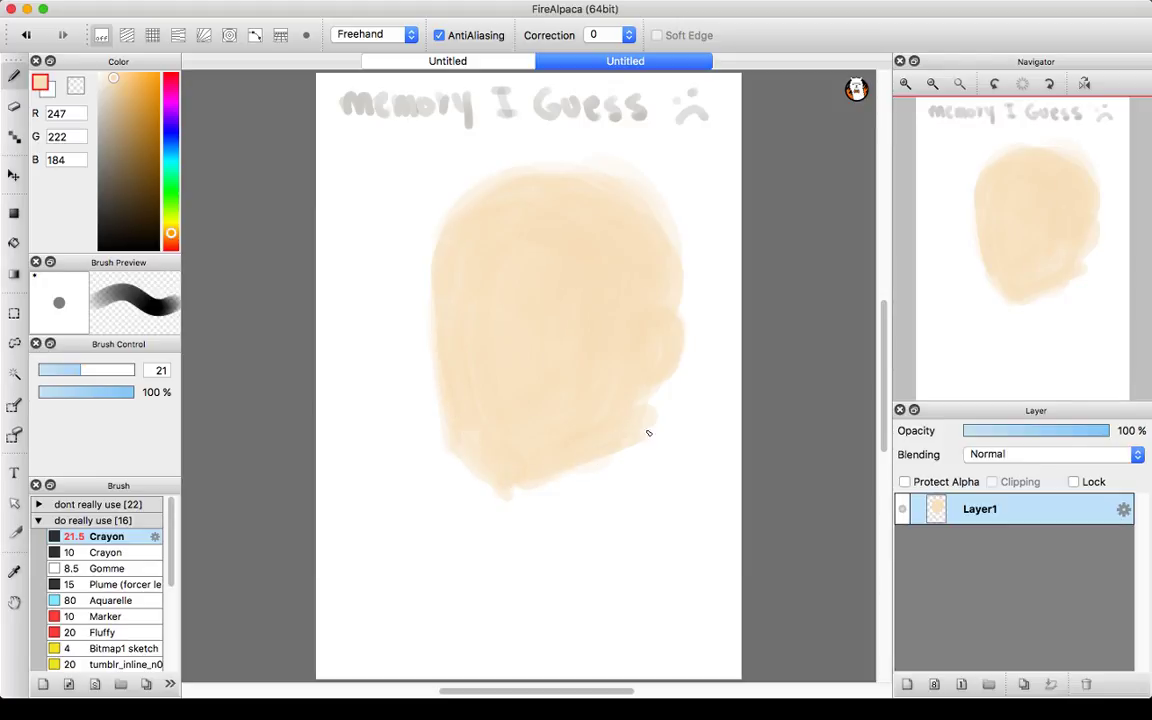
mouse_move(661, 347)
mouse_down()
mouse_move(646, 218)
mouse_move(619, 413)
mouse_up()
- Sketch a tapering neck below the jaw and fill it in with a brush size of about 43
drag(509, 542, 565, 552)
mouse_move(649, 457)
mouse_down()
mouse_move(525, 518)
mouse_move(516, 498)
mouse_move(627, 448)
mouse_move(522, 476)
mouse_up()
drag(80, 370, 106, 371)
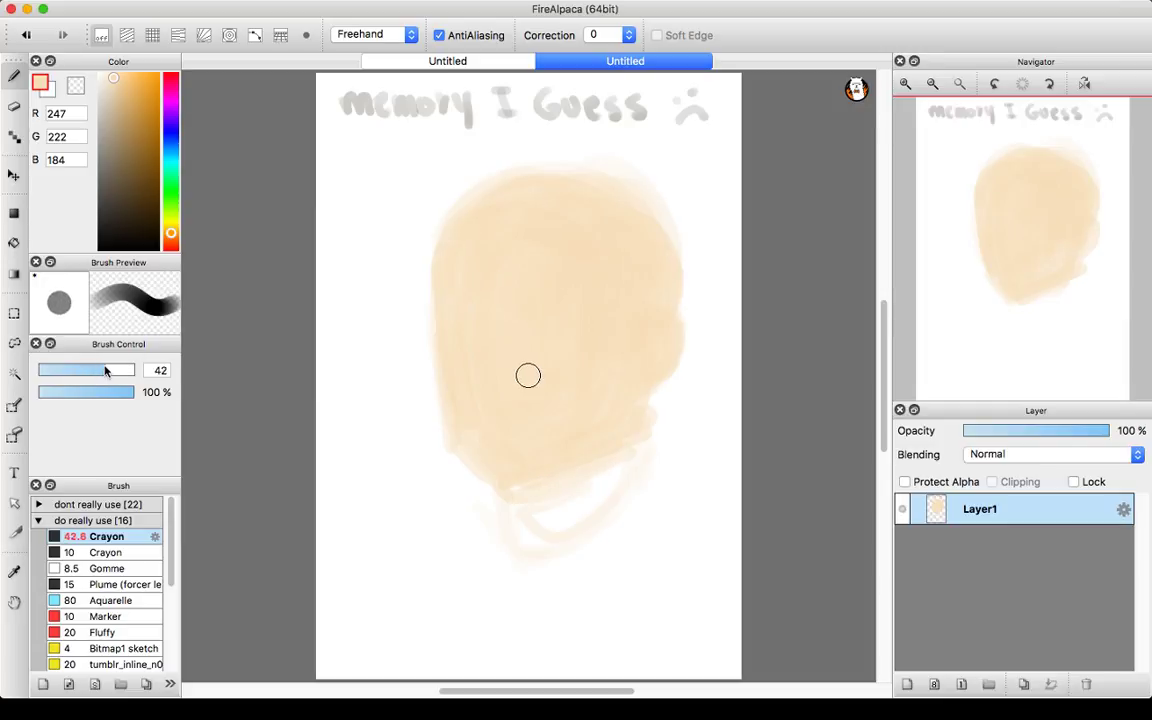
mouse_move(560, 517)
mouse_down()
mouse_move(630, 455)
mouse_move(640, 459)
mouse_move(633, 480)
mouse_move(572, 521)
mouse_move(564, 472)
mouse_move(538, 484)
mouse_move(524, 512)
mouse_move(514, 494)
mouse_move(527, 540)
mouse_move(559, 547)
mouse_up()
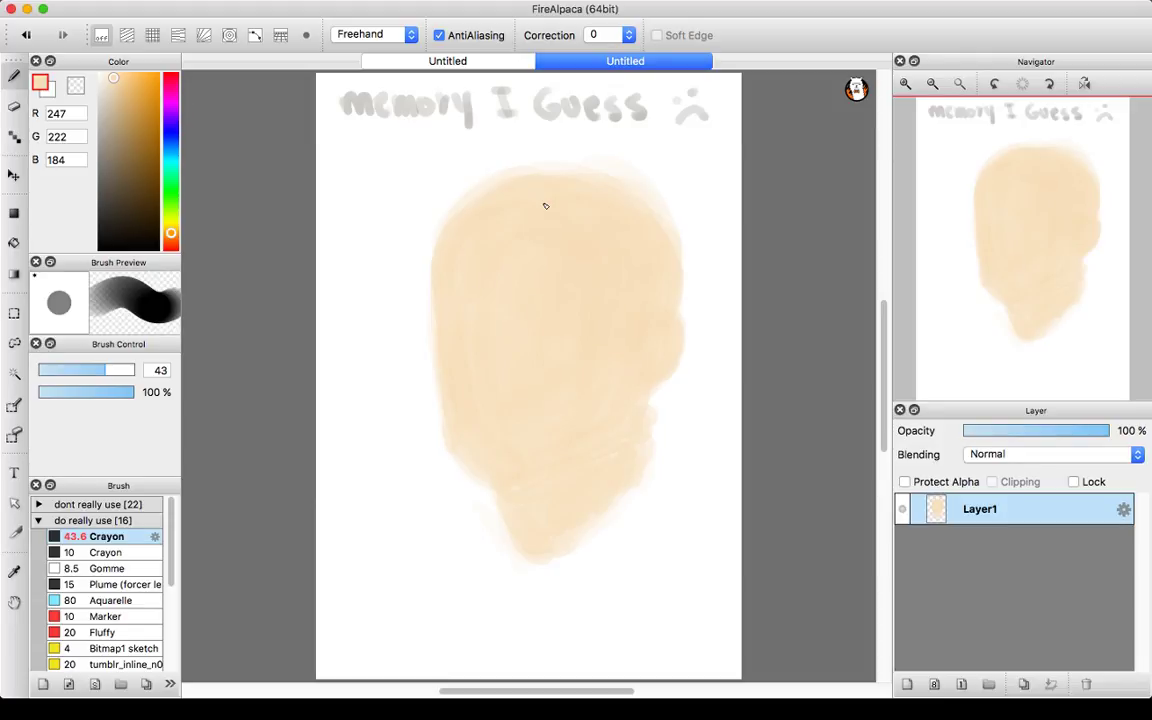
- Switch to iTunes and quit it, cancelling the iPhone sync in progress
key(super+Tab)
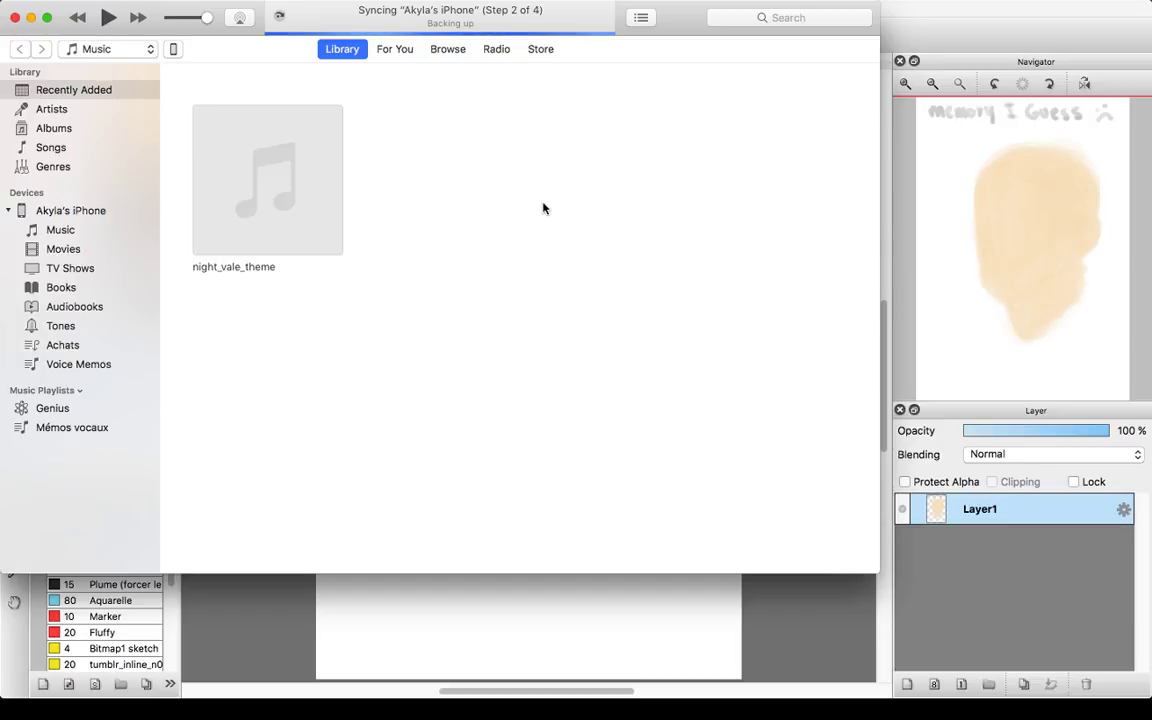
key(super+q)
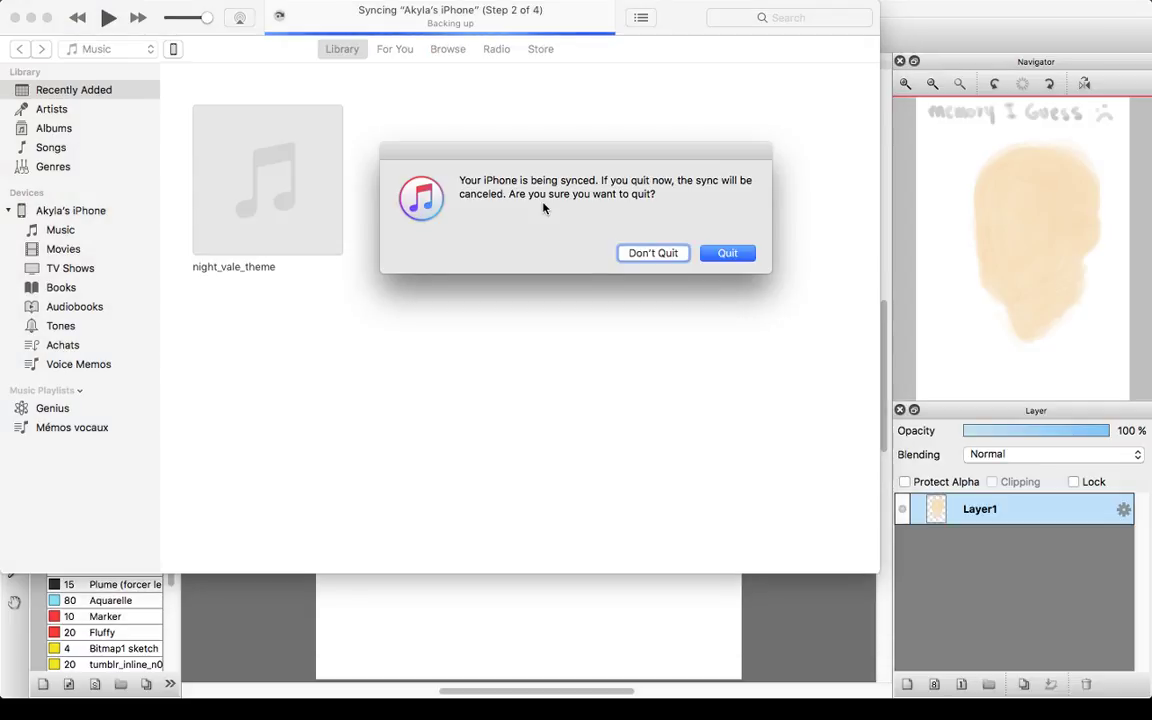
click(726, 253)
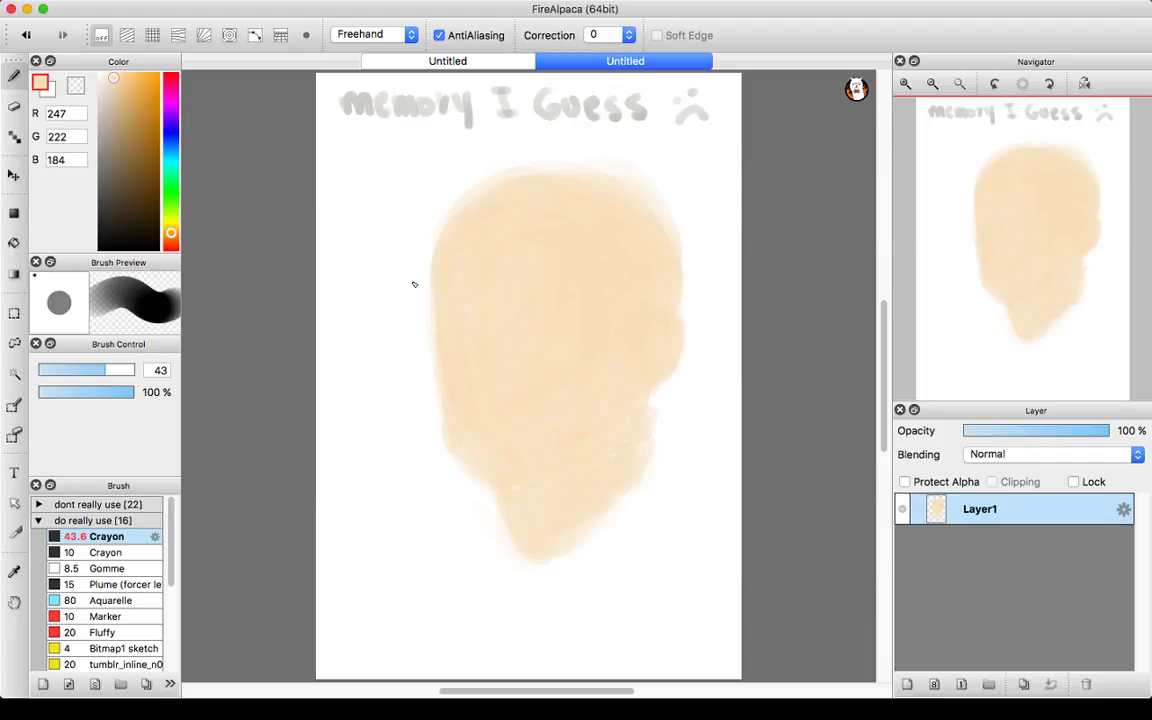
- Lighten the brush colour to RGB 254, 229, 189 and add a new layer above the painted head
drag(116, 100, 113, 74)
click(907, 684)
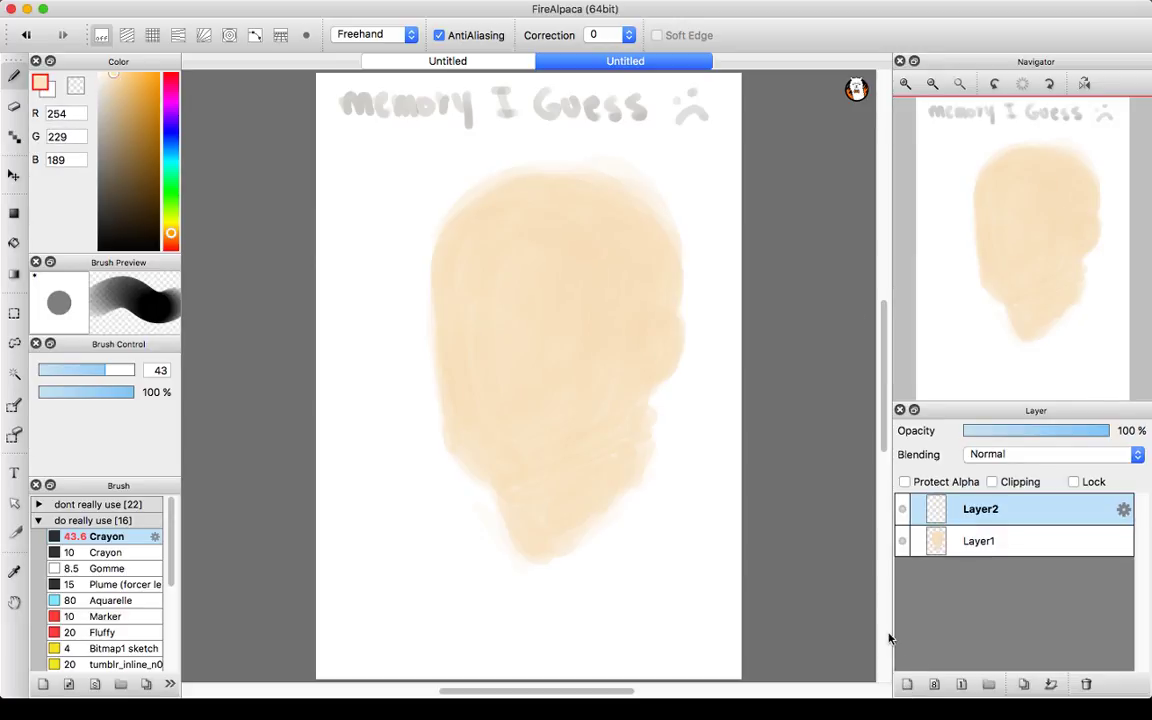
alt+click(574, 277)
drag(378, 177, 380, 173)
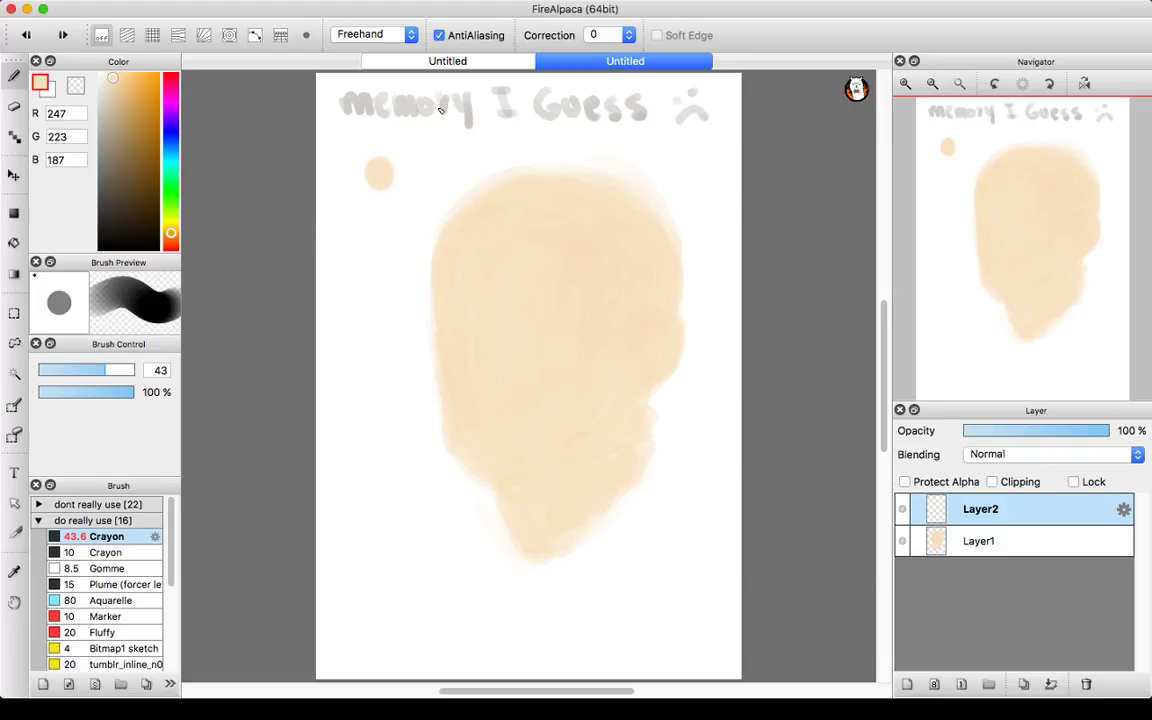
key(super+z)
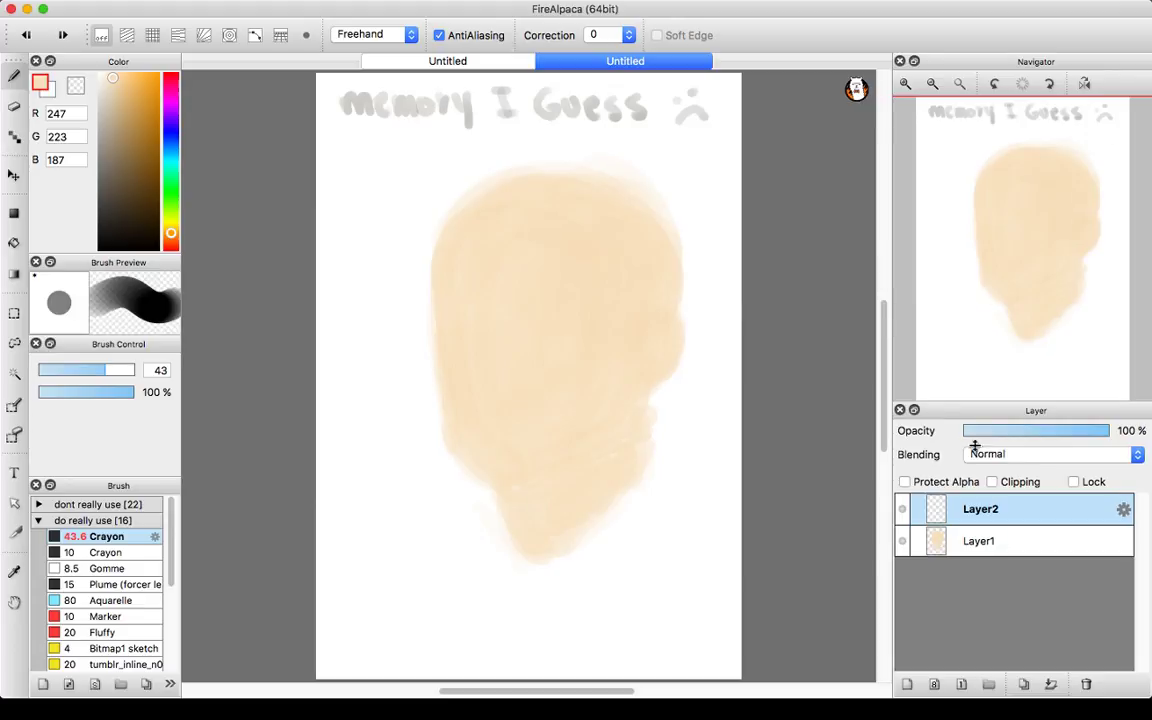
- Sample the head's skin colour and dab a round swatch of it beside the upper left of the head on Layer2
alt+click(565, 271)
alt+click(478, 362)
alt+click(533, 240)
alt+click(557, 280)
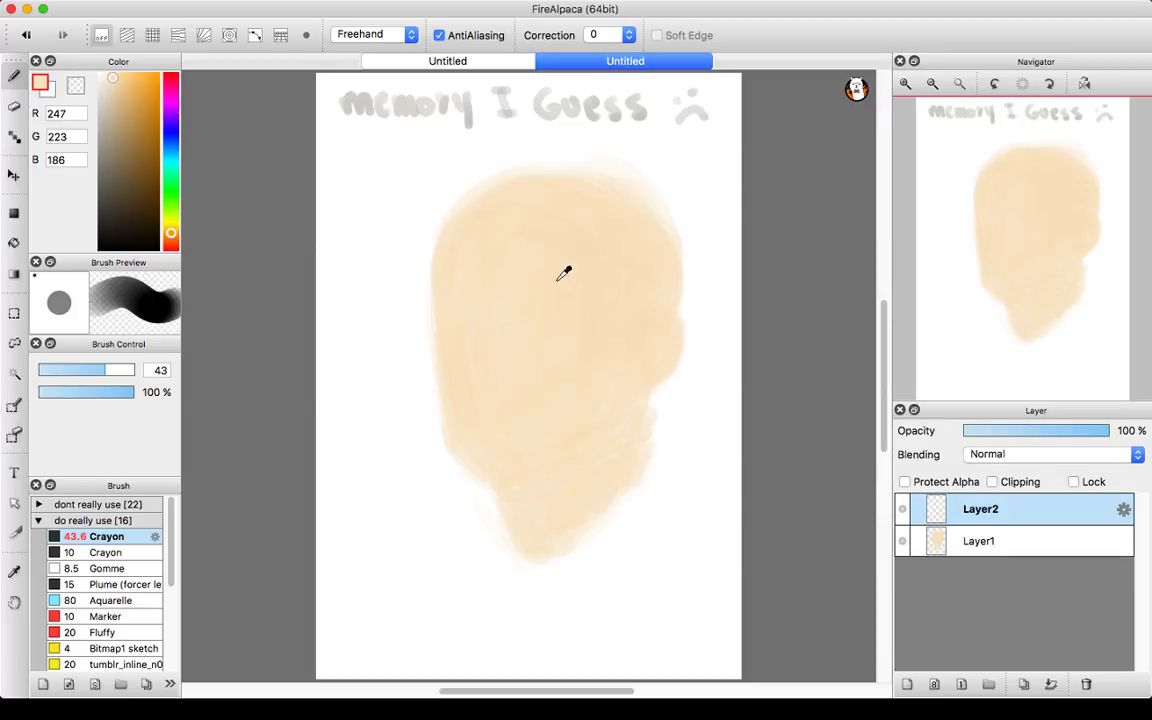
click(377, 166)
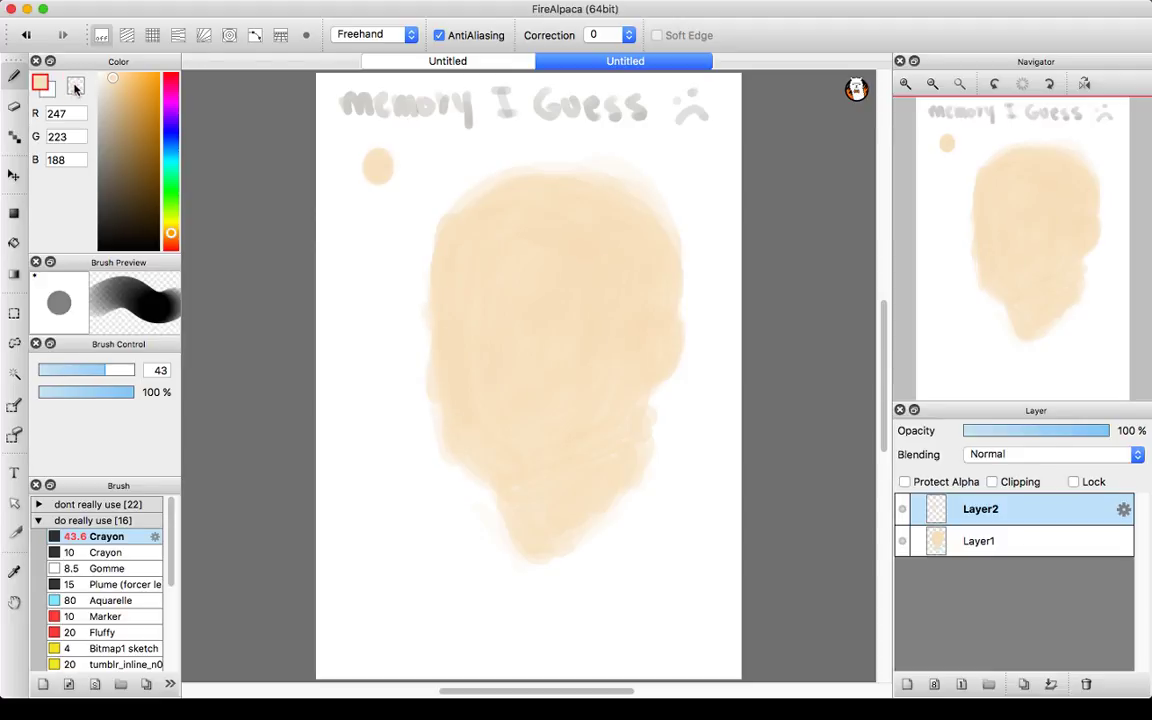
- Undo the last strokes painted along the head's left edge
key(x)
key(super+z)
key(super+z)
key(super+z)
key(super+z)
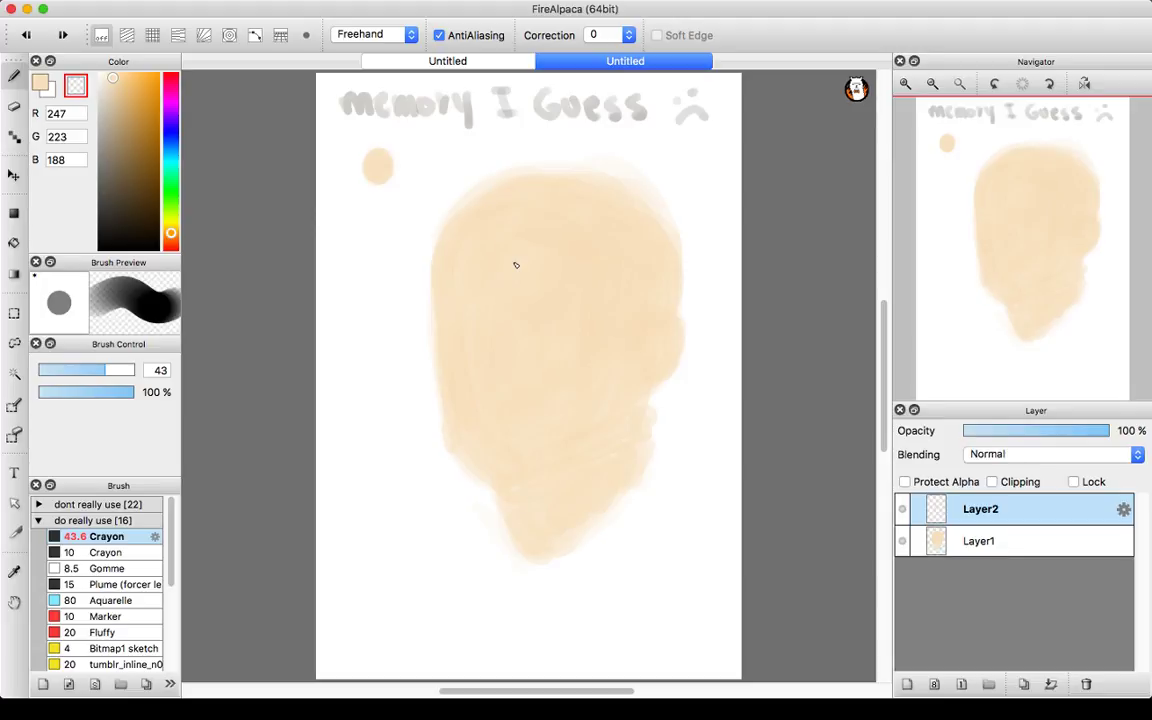
- On Layer1, extend the head's left edge with skin colour and carve the brow, cheek and jaw contour with the transparent colour
click(978, 541)
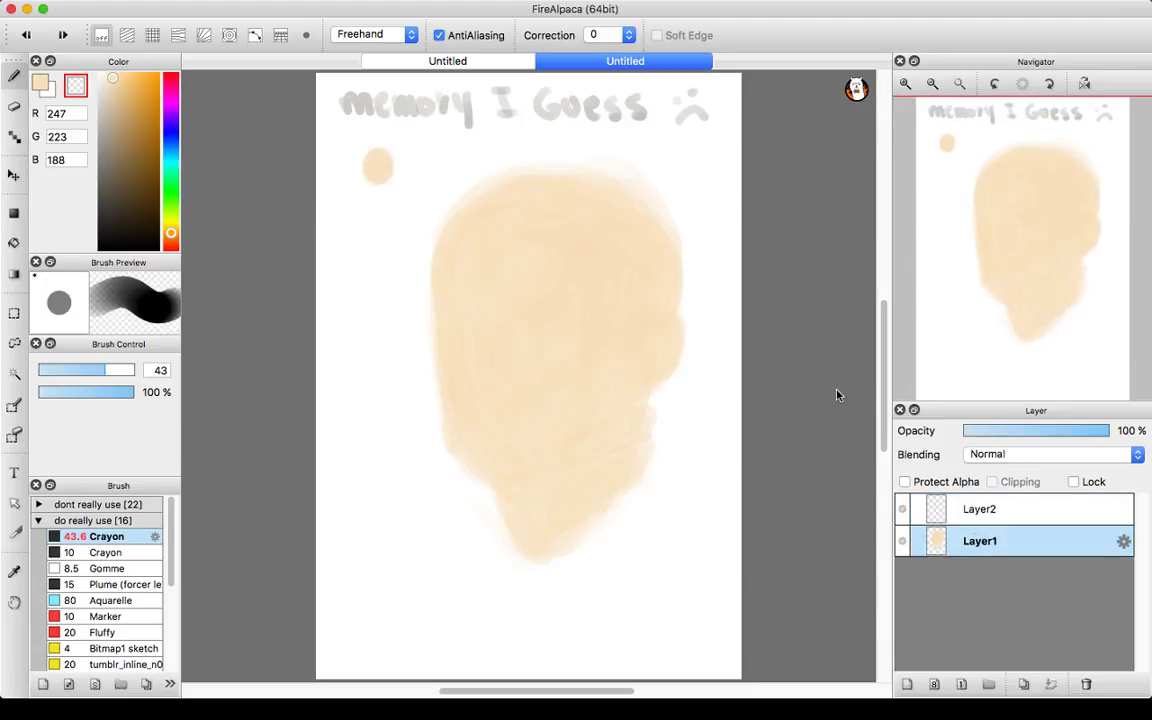
click(40, 84)
mouse_move(442, 267)
mouse_down()
mouse_move(441, 357)
mouse_move(435, 319)
mouse_move(430, 341)
mouse_move(458, 431)
mouse_up()
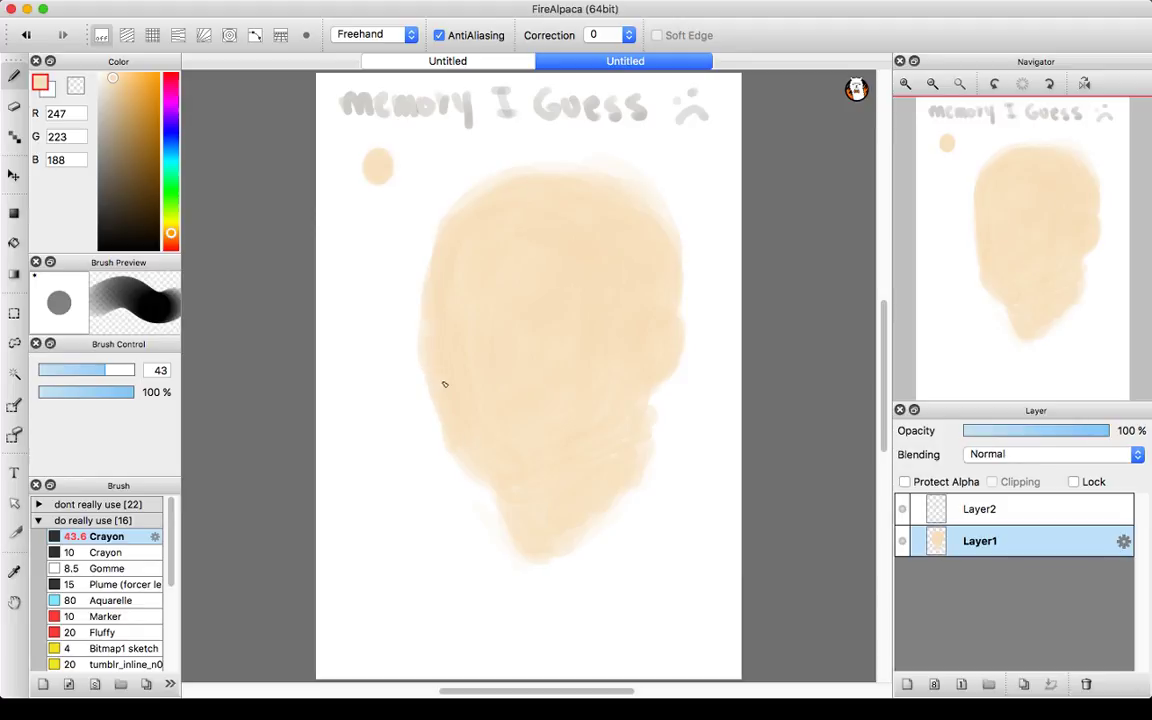
click(76, 85)
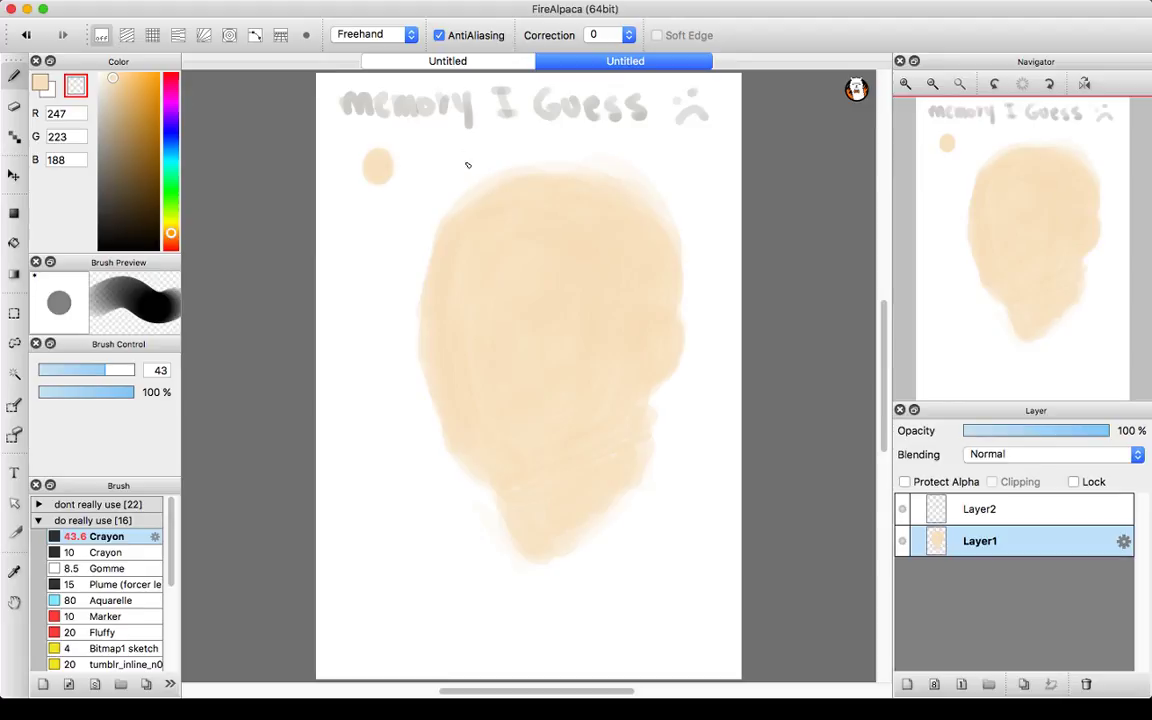
mouse_move(422, 267)
mouse_down()
mouse_move(457, 192)
mouse_move(419, 288)
mouse_move(432, 302)
mouse_move(422, 294)
mouse_move(431, 352)
mouse_move(435, 342)
mouse_move(410, 326)
mouse_move(430, 305)
mouse_move(442, 348)
mouse_move(434, 323)
mouse_move(423, 390)
mouse_move(429, 327)
mouse_move(461, 455)
mouse_move(434, 390)
mouse_move(476, 486)
mouse_up()
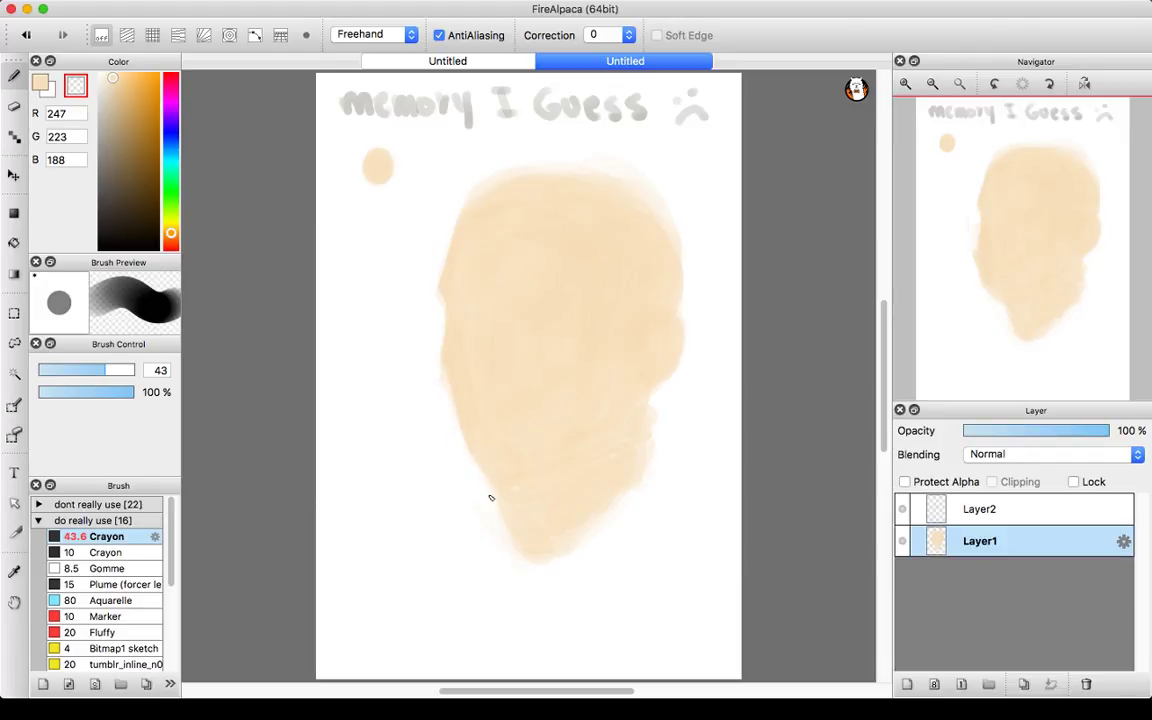
- Reduce the brush size to 14.5 and erase thin gaps that separate the jawline from the neck
click(86, 372)
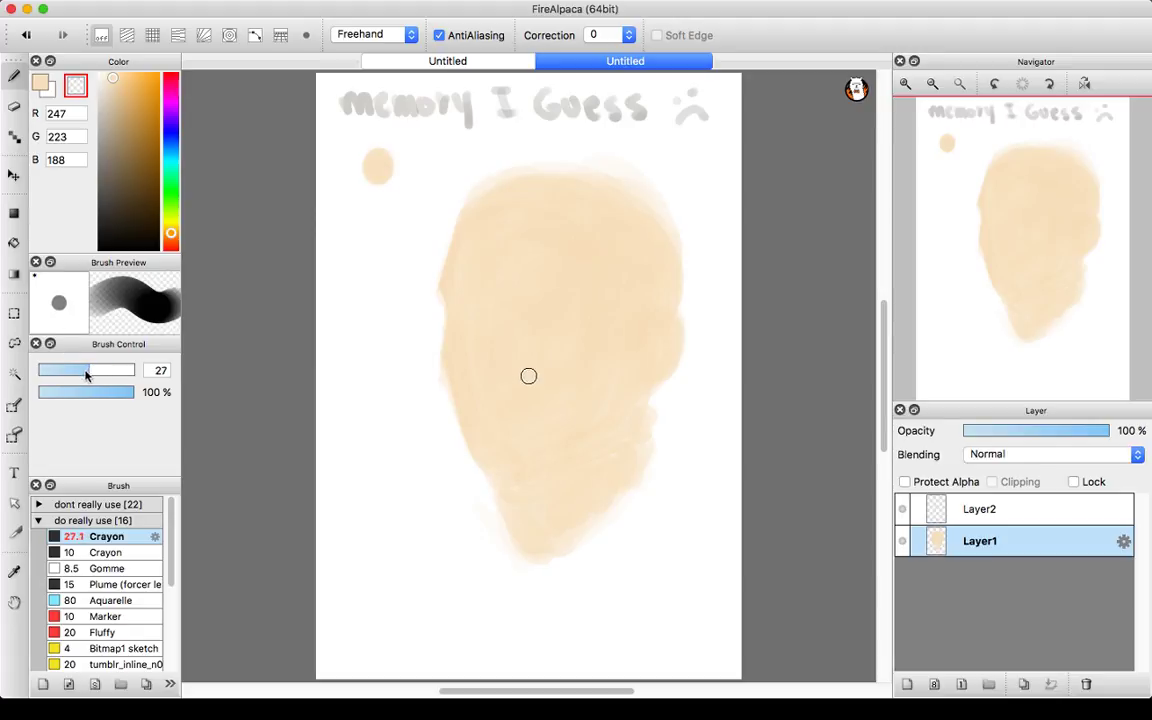
drag(86, 375, 67, 371)
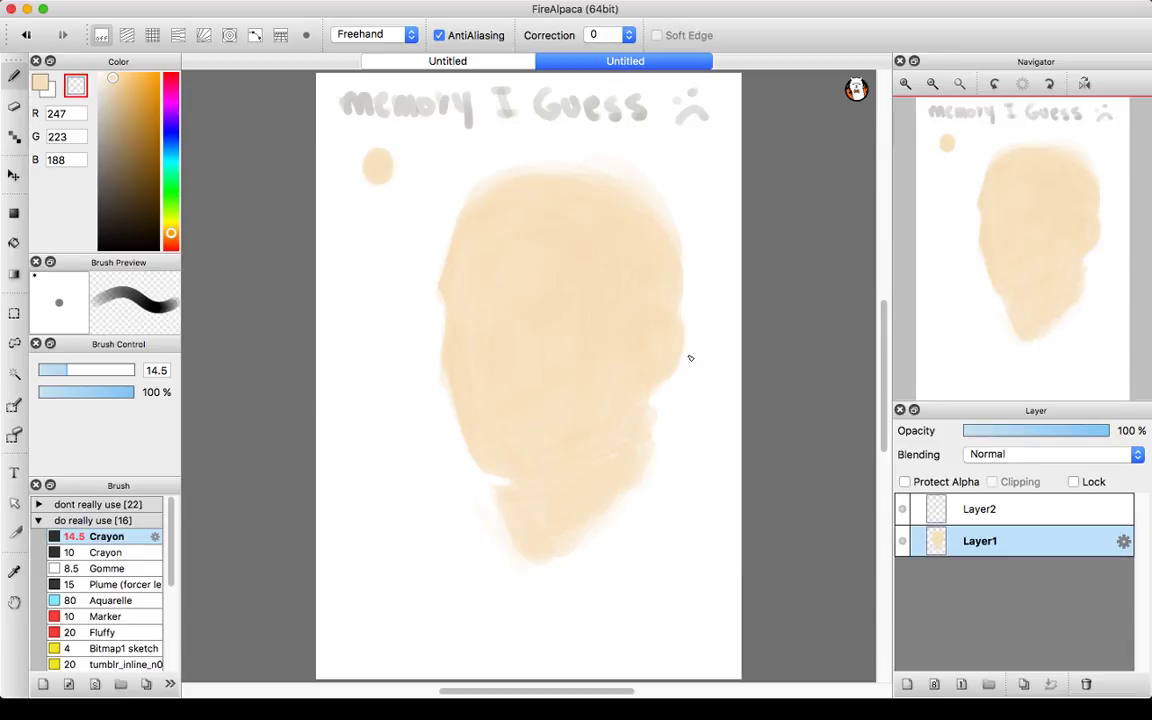
drag(636, 404, 628, 421)
- Mix a medium blue brush colour, RGB 60, 105, 225
click(171, 133)
drag(172, 132, 172, 127)
click(120, 75)
mouse_move(121, 77)
mouse_down()
mouse_move(141, 76)
mouse_move(124, 96)
mouse_move(137, 93)
mouse_up()
click(171, 131)
drag(172, 133, 171, 141)
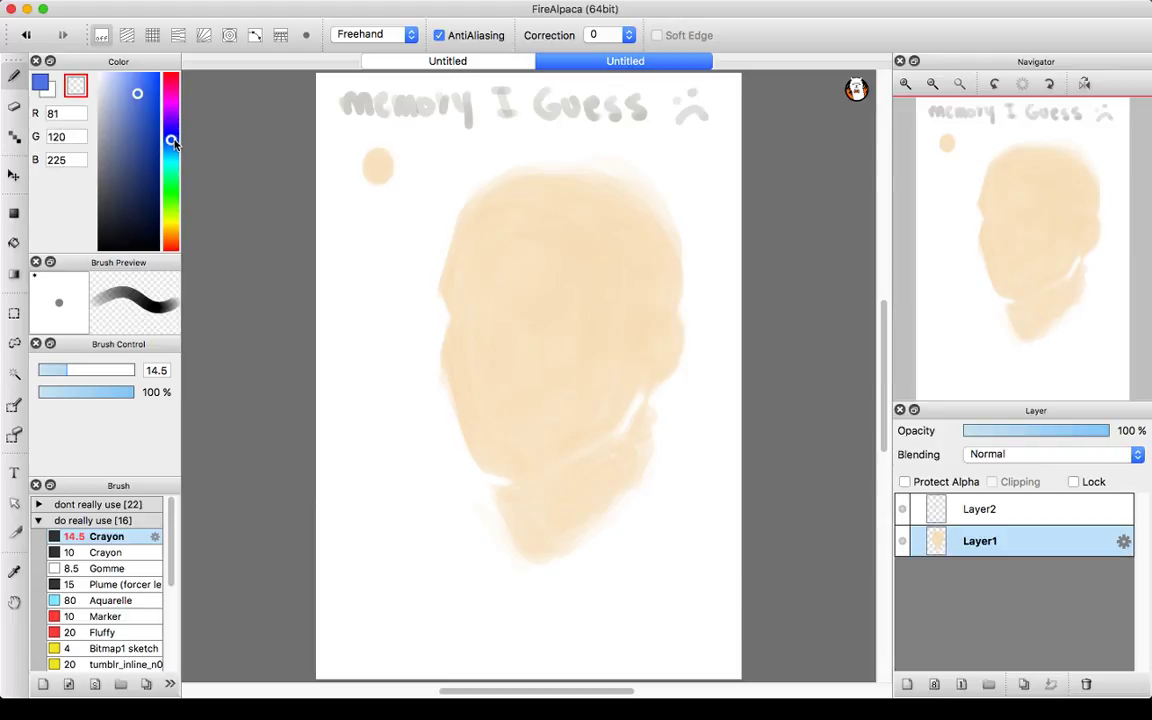
click(143, 92)
click(143, 93)
- Set the brush size to about 22 and paint diagonal blue strokes on the temple, cheek and jaw on Layer1
drag(70, 368, 83, 370)
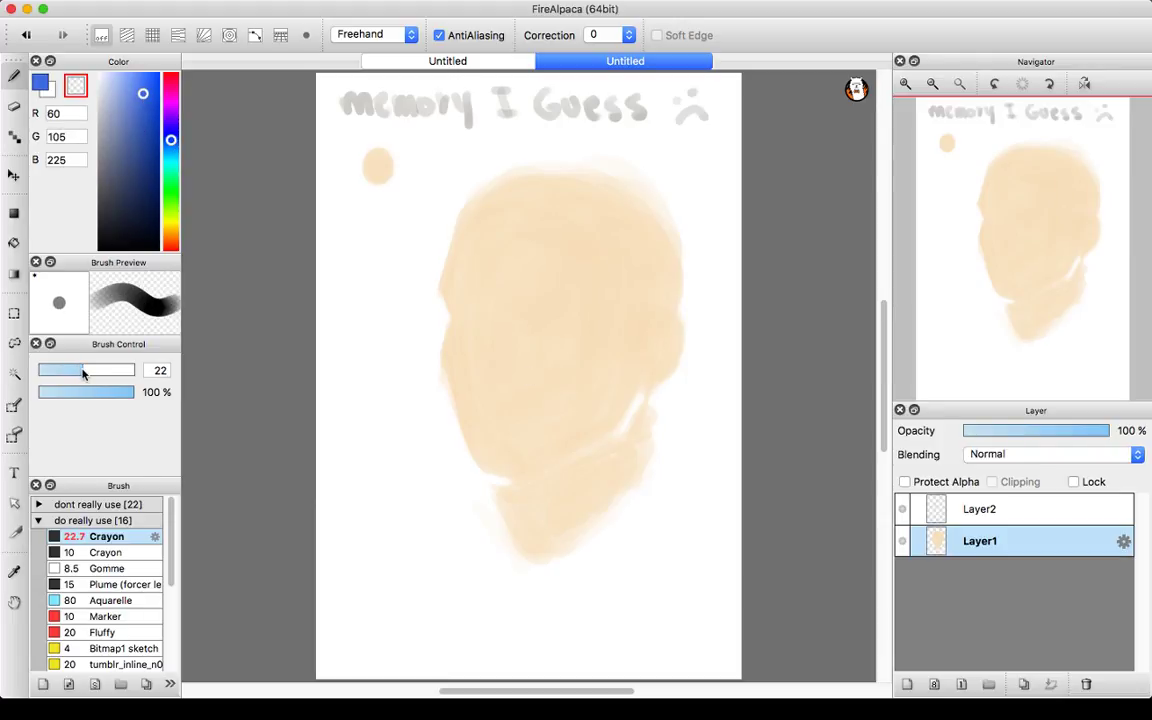
drag(613, 330, 594, 345)
key(super+z)
click(44, 80)
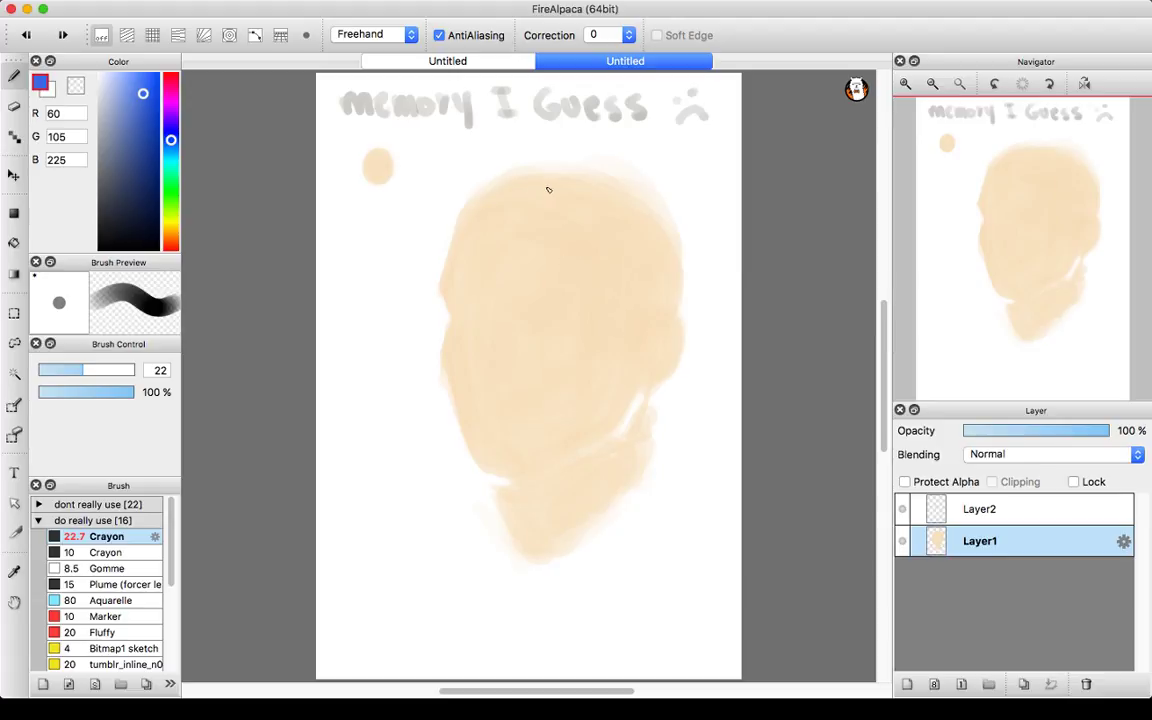
drag(616, 264, 598, 310)
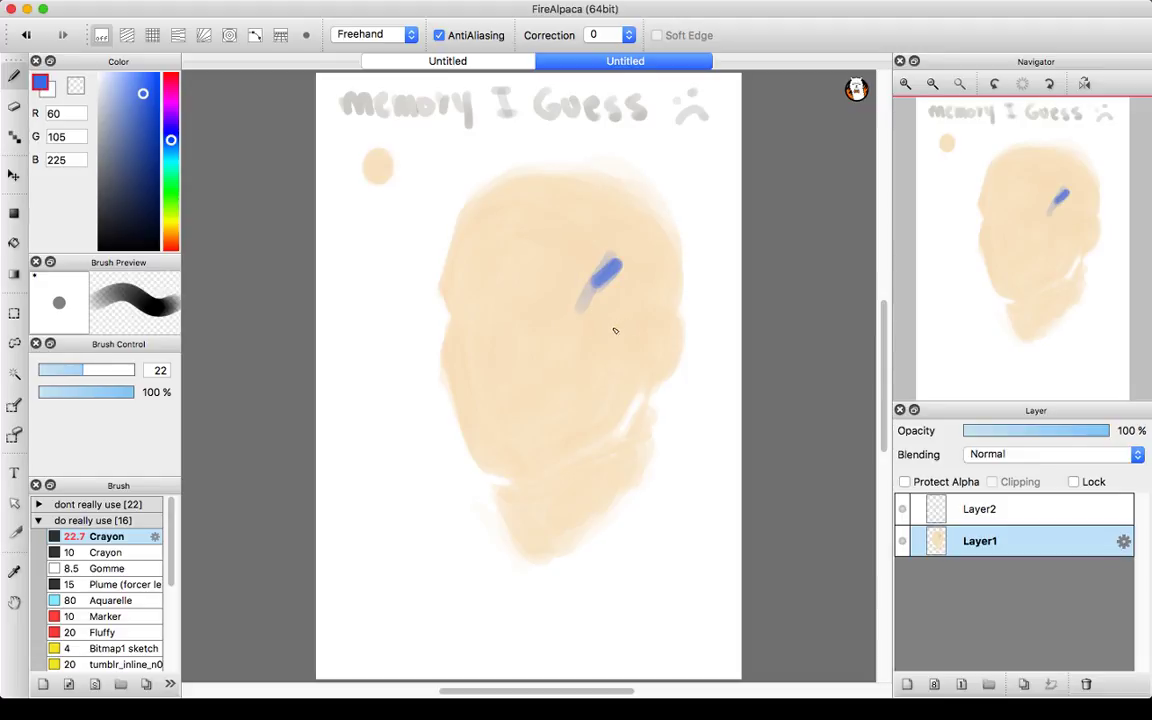
mouse_move(617, 336)
mouse_down()
mouse_move(576, 375)
mouse_move(608, 332)
mouse_move(613, 355)
mouse_move(590, 385)
mouse_move(615, 335)
mouse_move(588, 400)
mouse_move(611, 371)
mouse_move(626, 400)
mouse_move(636, 380)
mouse_move(612, 430)
mouse_move(619, 413)
mouse_up()
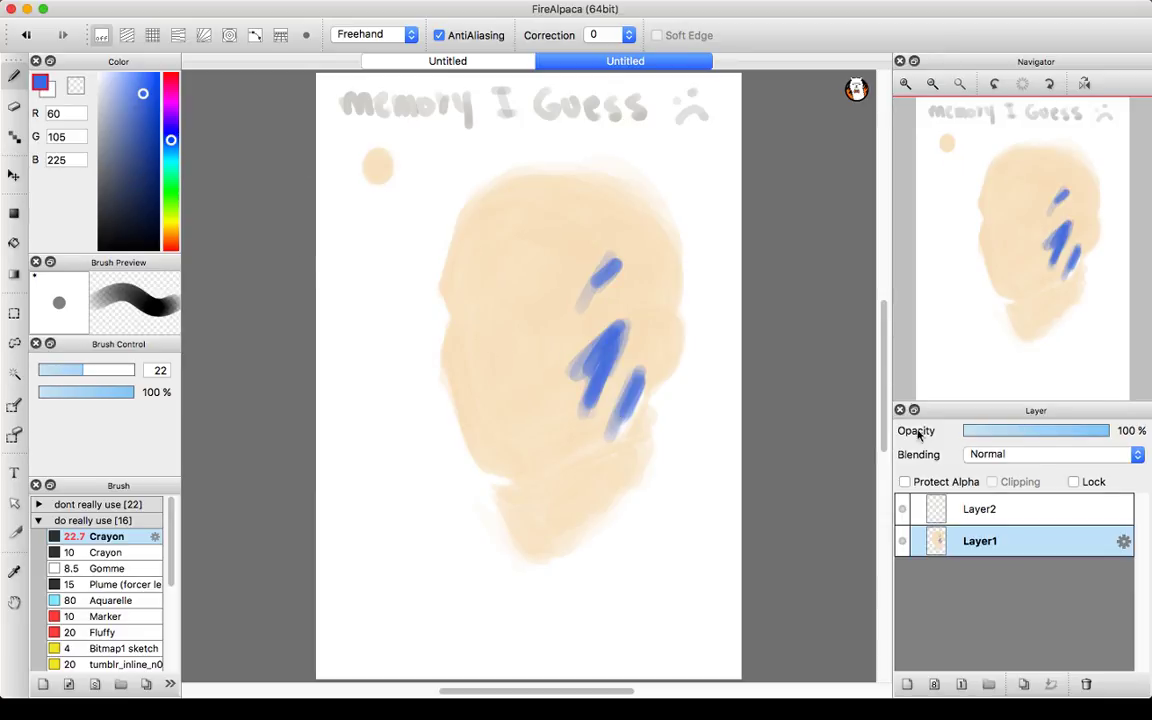
- Dab a round blue swatch below the skin-coloured swatch on Layer2
click(960, 509)
click(361, 200)
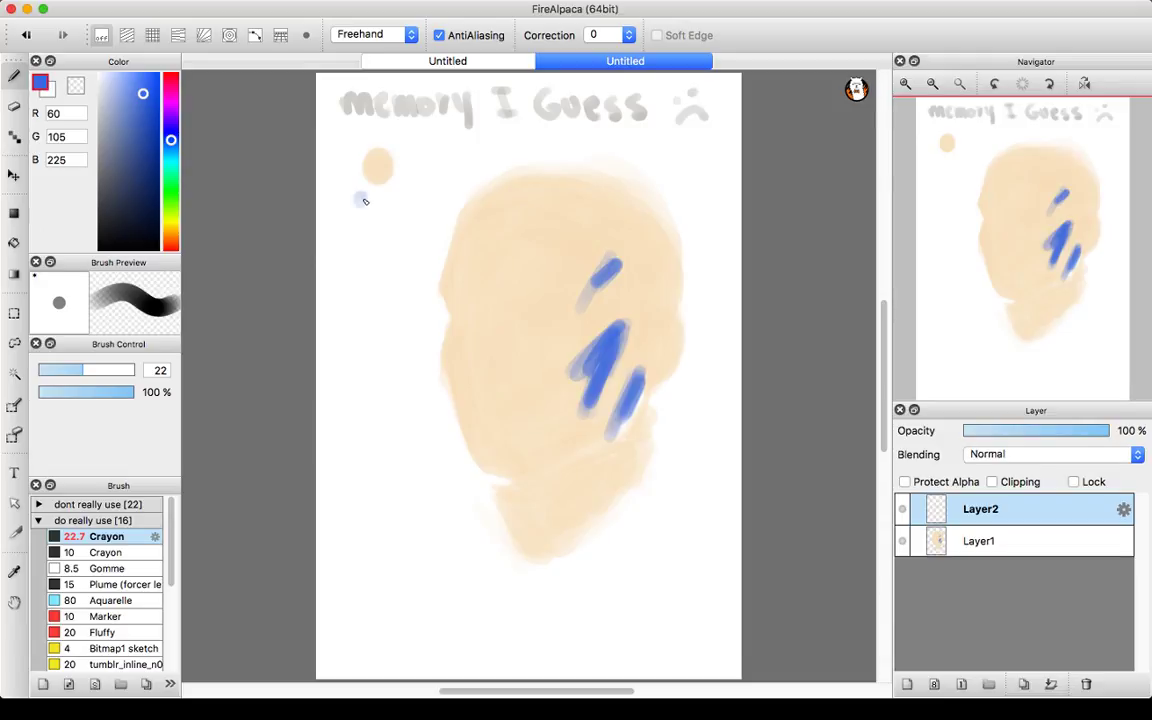
click(362, 199)
click(360, 201)
- Sample the skin swatch and shift the brush colour to a brick red, RGB 185, 55, 31
alt+click(380, 165)
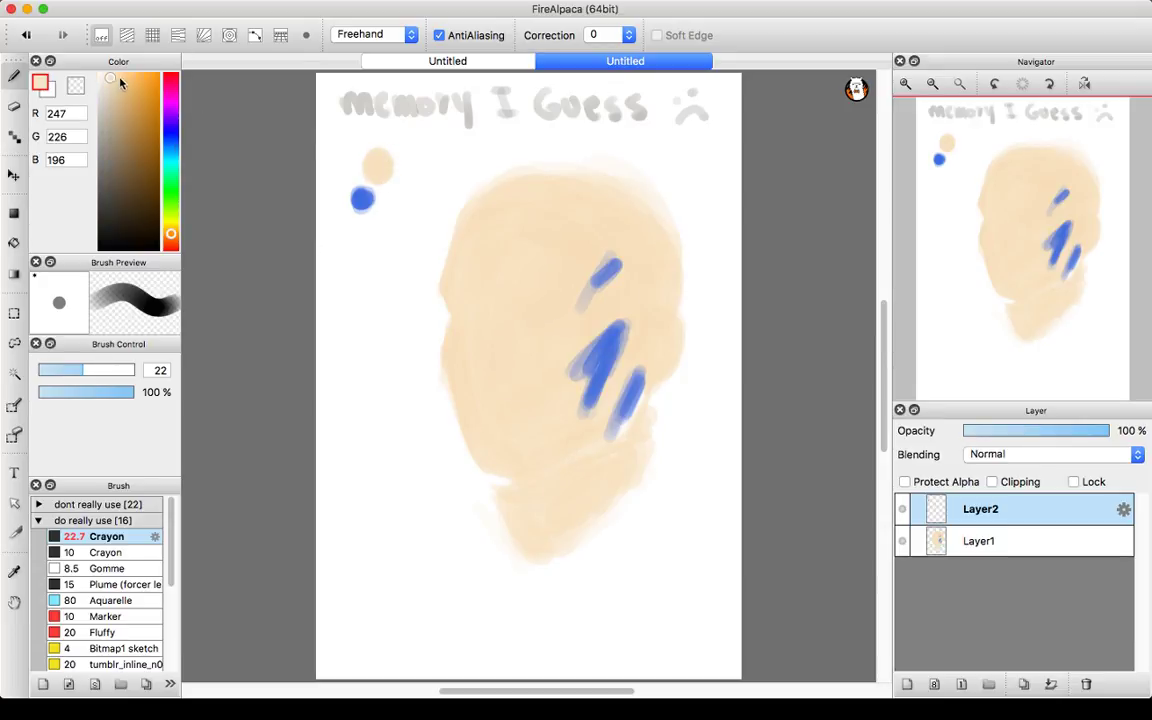
drag(111, 79, 123, 81)
click(171, 237)
mouse_move(171, 237)
mouse_down()
mouse_move(172, 226)
mouse_move(172, 236)
mouse_up()
mouse_move(171, 122)
mouse_down()
mouse_move(118, 130)
mouse_move(127, 153)
mouse_up()
drag(171, 244, 171, 242)
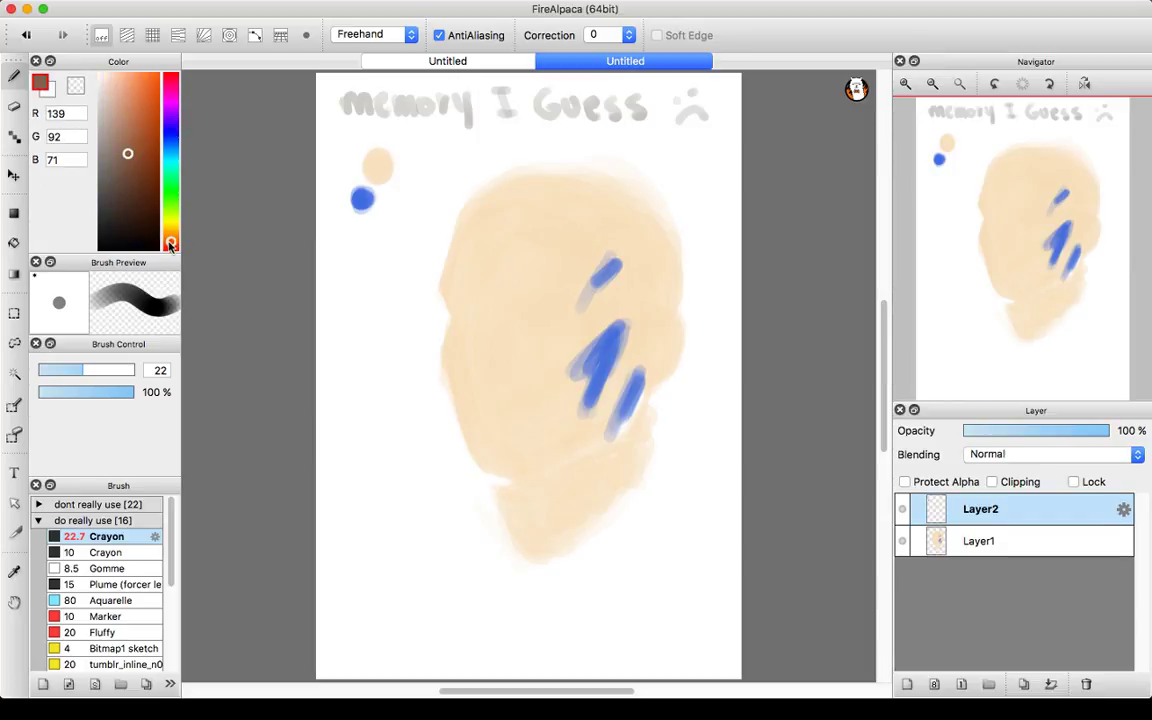
mouse_move(127, 153)
mouse_down()
mouse_move(140, 155)
mouse_move(128, 126)
mouse_move(148, 126)
mouse_up()
click(143, 149)
drag(171, 246, 173, 250)
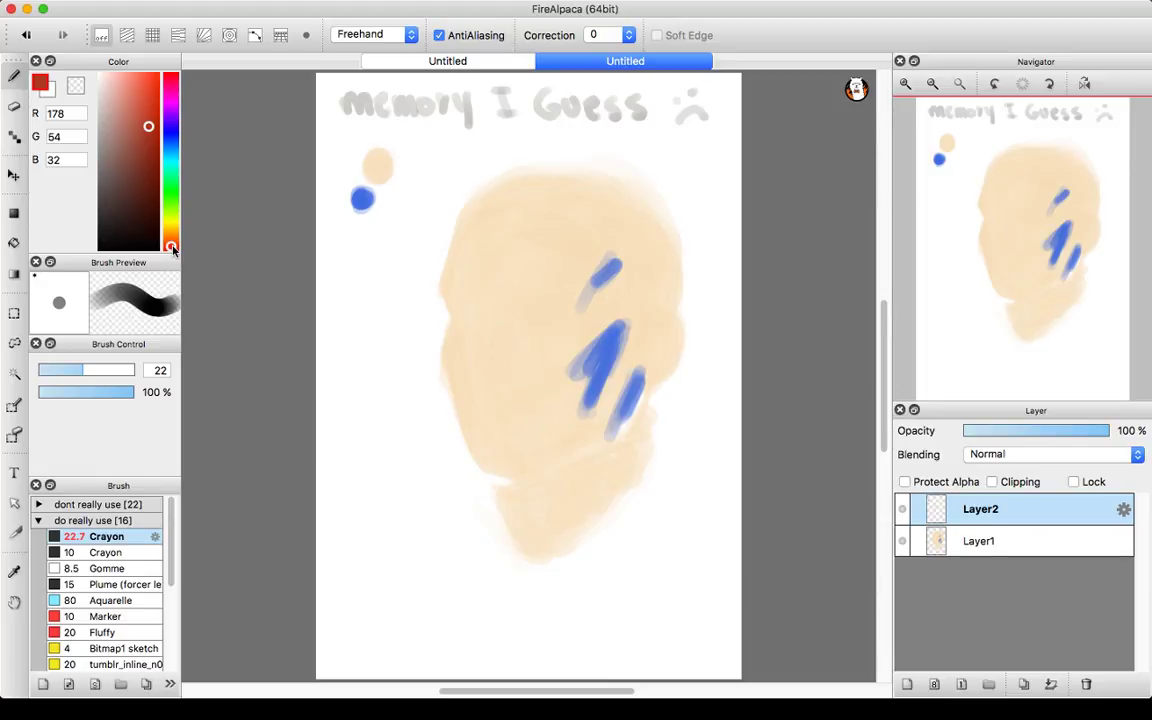
mouse_move(143, 122)
mouse_down()
mouse_move(134, 104)
mouse_move(144, 128)
mouse_move(124, 116)
mouse_move(149, 121)
mouse_up()
- With a brush size of about 20, block in the left eye socket, the base of the nose and the lips in red
click(78, 371)
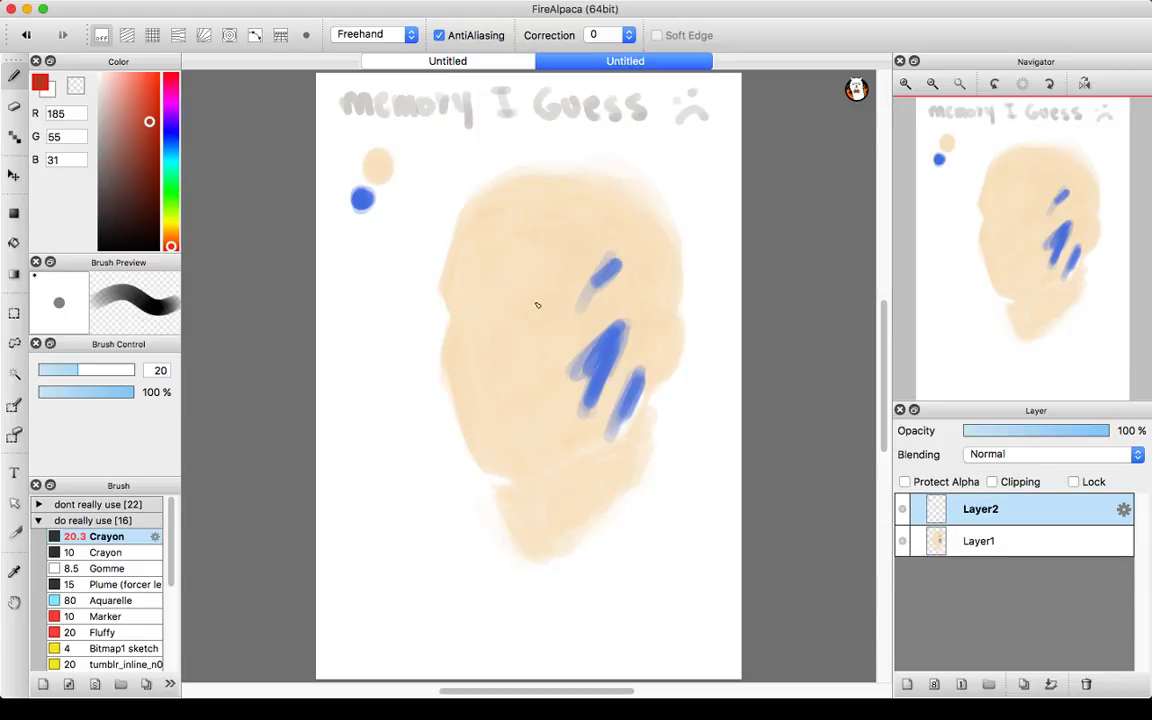
mouse_move(445, 288)
mouse_down()
mouse_move(486, 312)
mouse_move(461, 300)
mouse_move(469, 318)
mouse_move(461, 299)
mouse_move(475, 297)
mouse_move(447, 295)
mouse_move(465, 314)
mouse_move(457, 322)
mouse_move(488, 290)
mouse_move(491, 322)
mouse_up()
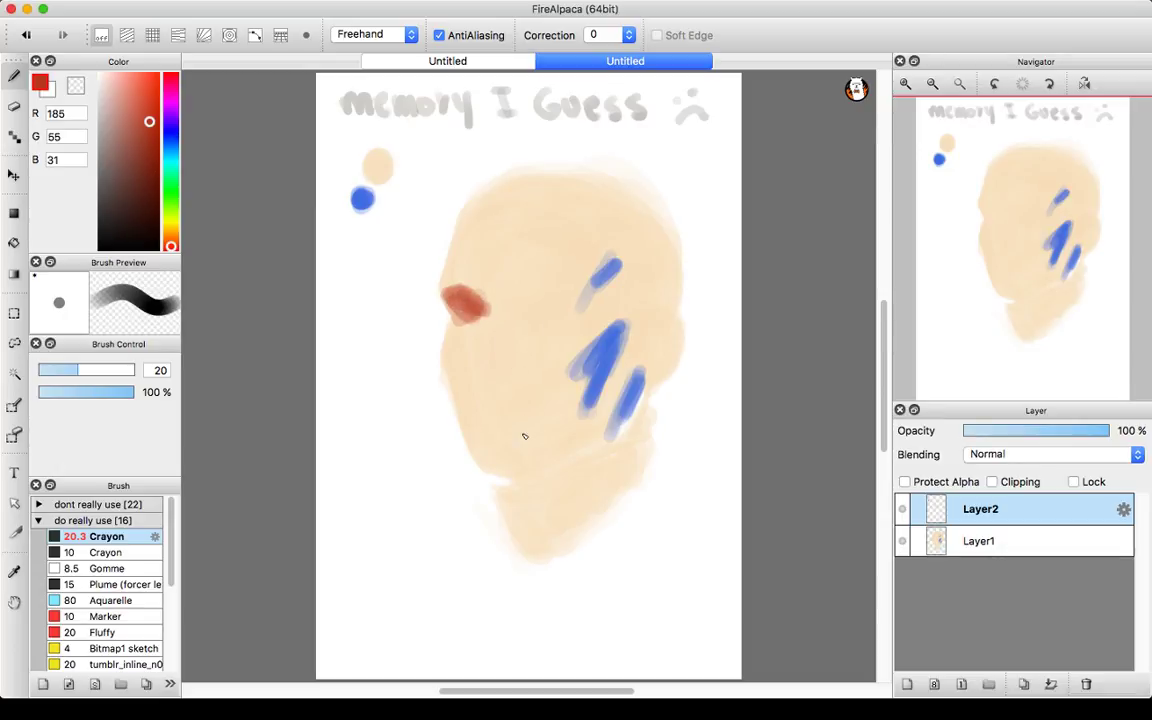
mouse_move(478, 386)
mouse_down()
mouse_move(524, 379)
mouse_move(489, 391)
mouse_move(498, 400)
mouse_move(509, 393)
mouse_move(483, 389)
mouse_move(527, 386)
mouse_move(483, 383)
mouse_up()
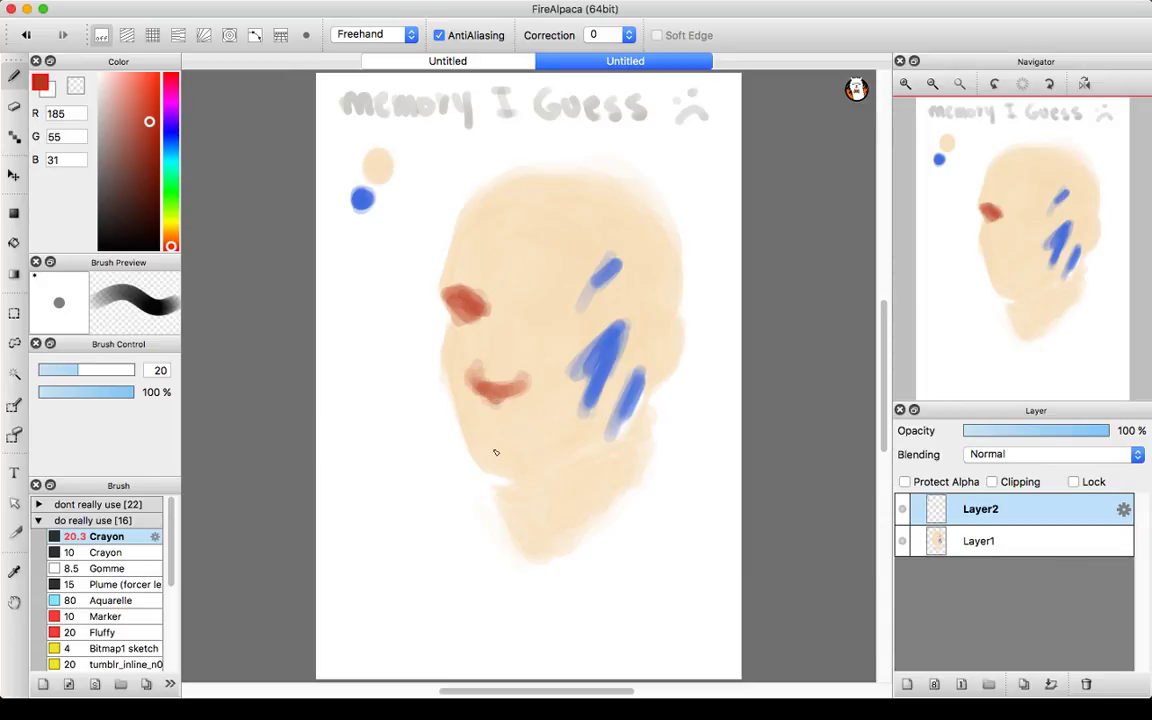
mouse_move(492, 442)
mouse_down()
mouse_move(510, 439)
mouse_move(494, 440)
mouse_up()
mouse_move(493, 425)
mouse_down()
mouse_move(528, 424)
mouse_move(497, 425)
mouse_up()
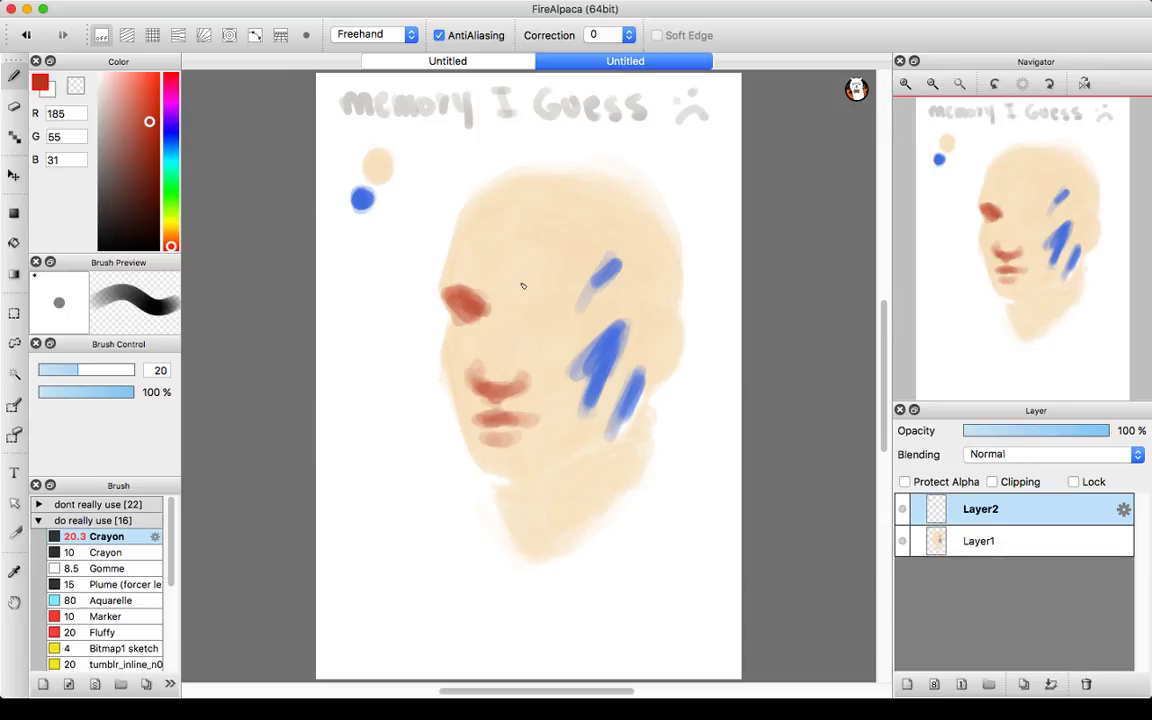
- Paint the right eye socket, the side of the nose and diagonal cheek shading above the jaw in red
mouse_move(525, 303)
mouse_down()
mouse_move(557, 292)
mouse_move(570, 300)
mouse_move(529, 314)
mouse_move(543, 300)
mouse_move(571, 313)
mouse_move(550, 293)
mouse_move(563, 291)
mouse_up()
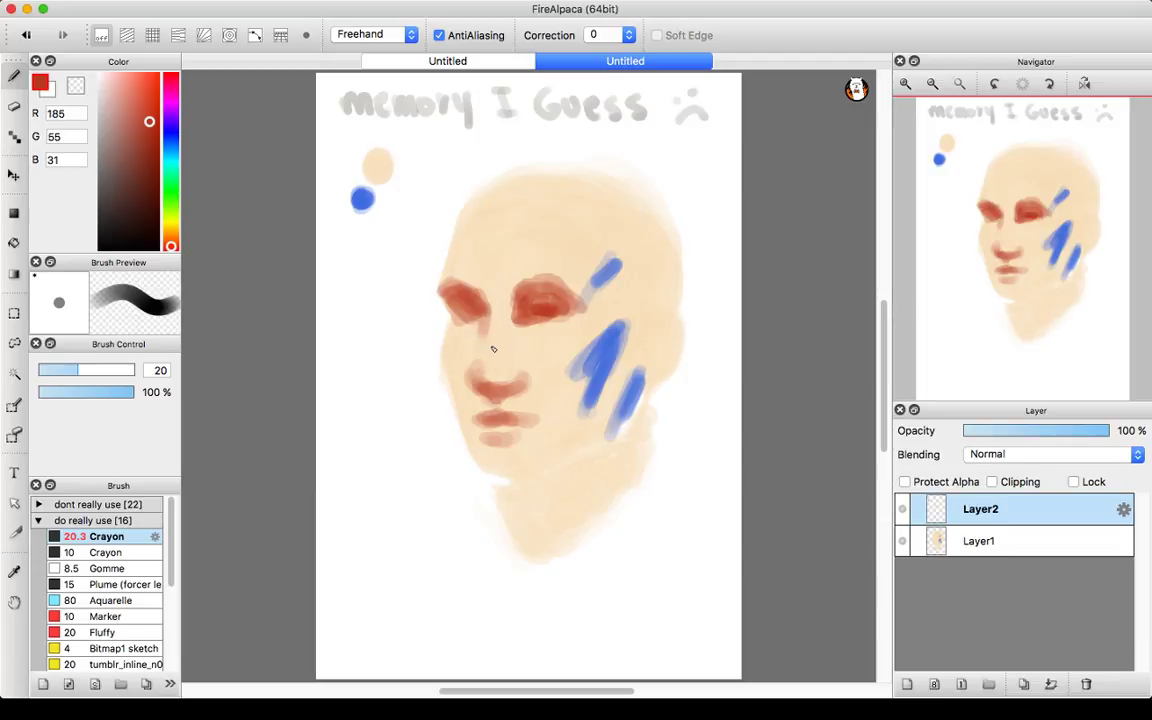
drag(475, 376, 485, 336)
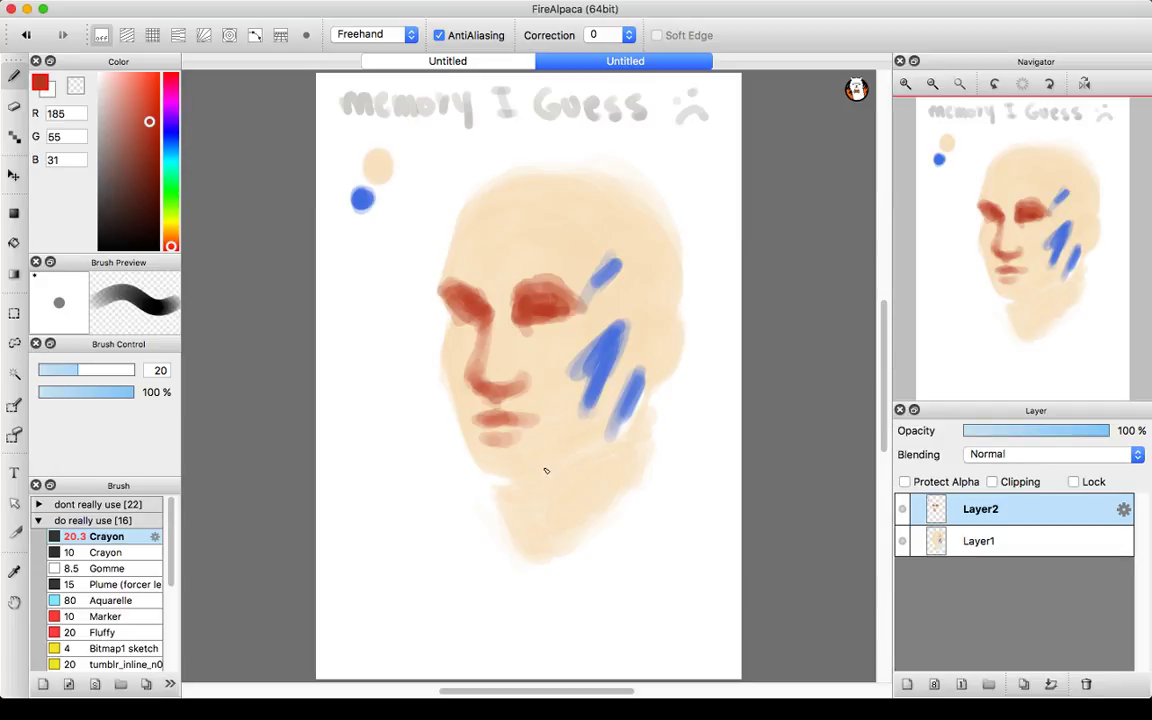
mouse_move(621, 397)
mouse_down()
mouse_move(594, 438)
mouse_move(610, 383)
mouse_move(624, 365)
mouse_move(639, 379)
mouse_move(634, 320)
mouse_move(662, 322)
mouse_move(633, 413)
mouse_move(648, 391)
mouse_move(598, 436)
mouse_move(626, 399)
mouse_move(616, 393)
mouse_move(563, 456)
mouse_up()
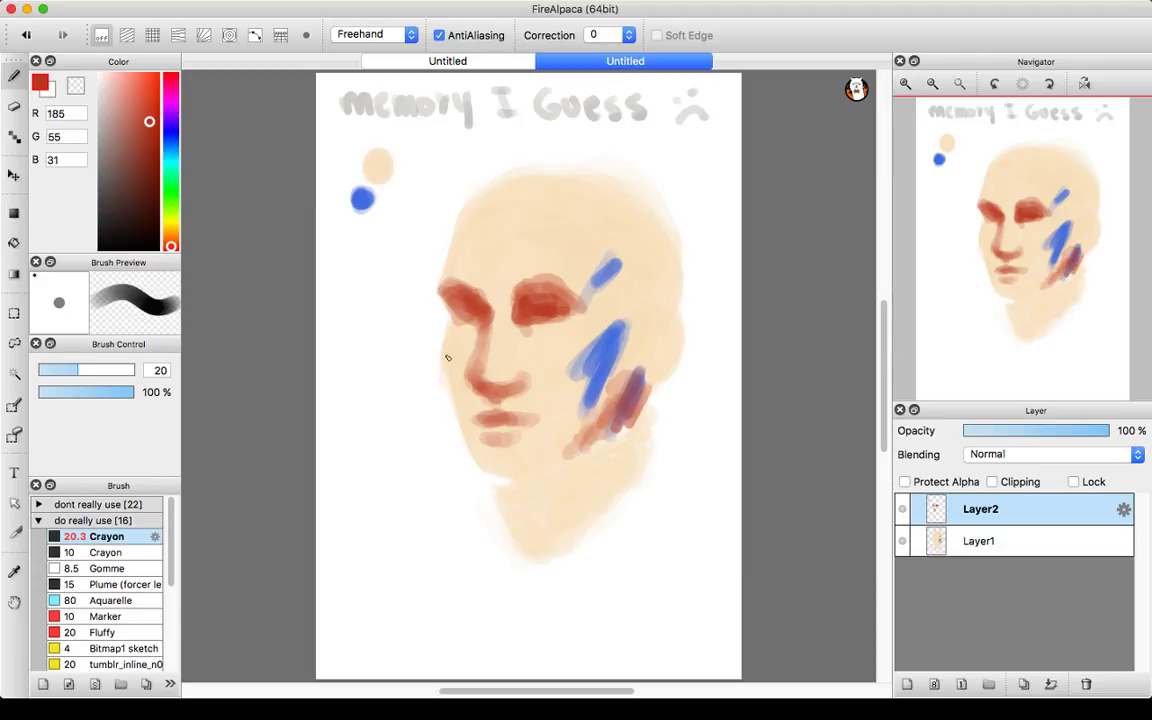
click(405, 175)
key(ctrl+z)
mouse_move(340, 335)
mouse_down()
mouse_move(393, 288)
mouse_move(397, 256)
mouse_move(386, 279)
mouse_move(422, 284)
mouse_move(462, 243)
mouse_up()
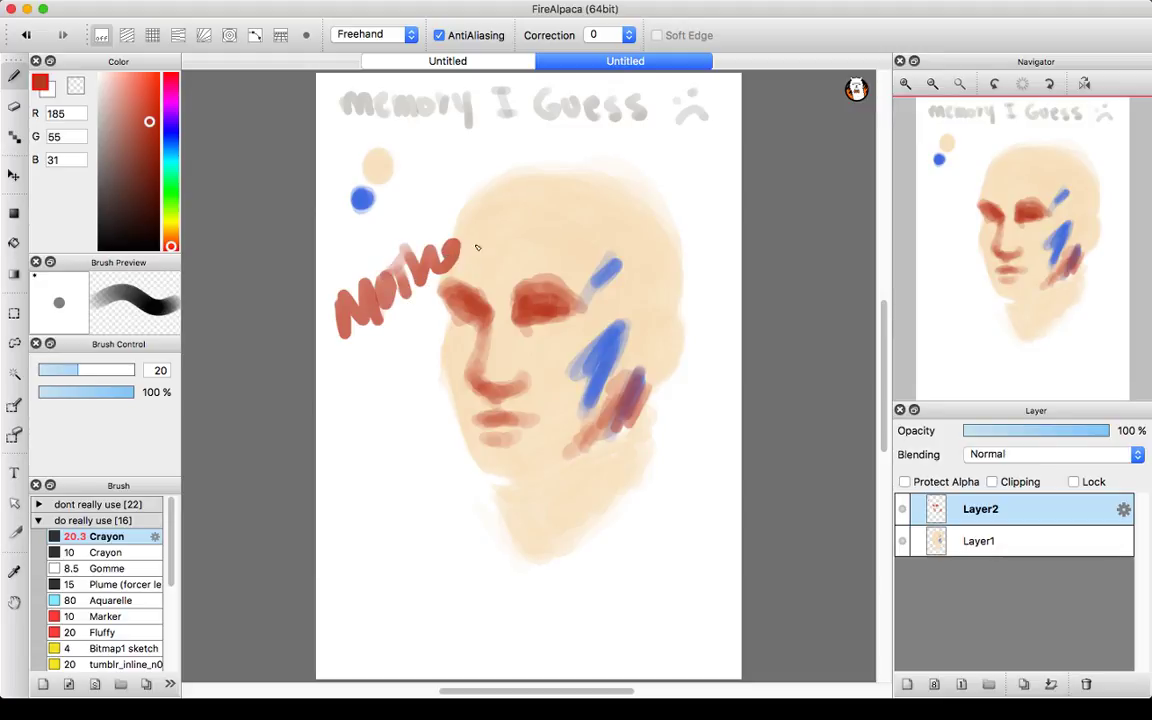
key(super+z)
key(super+z)
key(super+z)
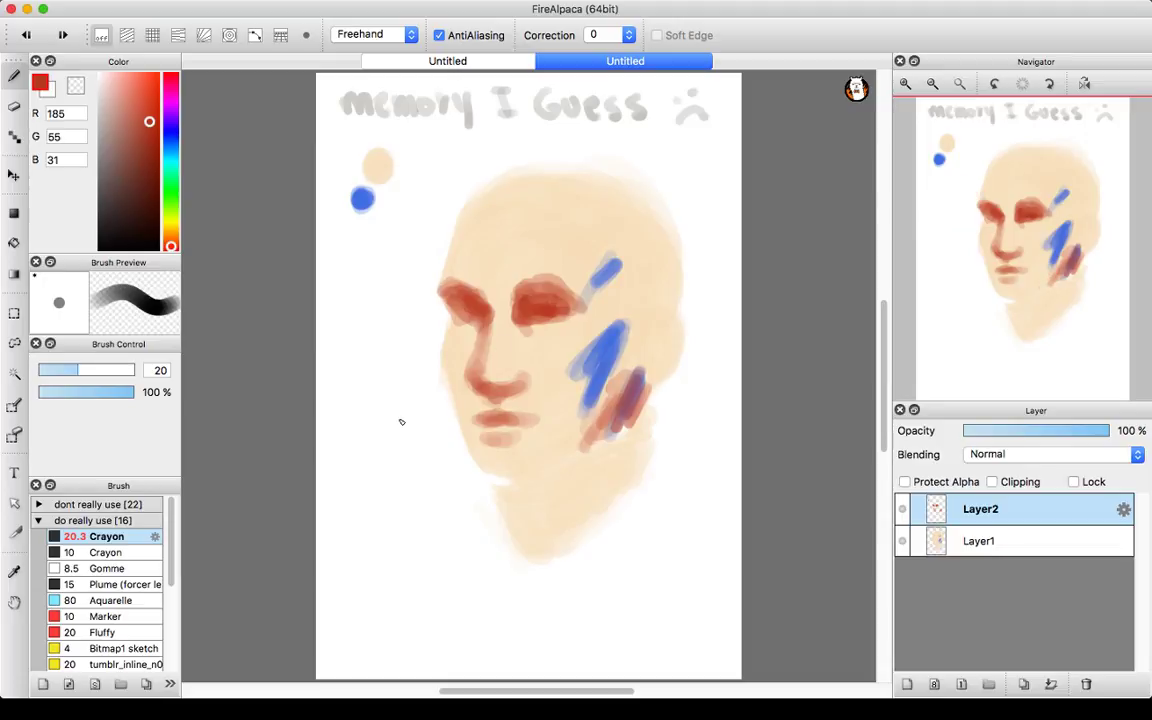
- Reduce the brush size to 3.4 and handwrite "WRONG LAYER" in the blank area left of the face
click(52, 370)
click(43, 370)
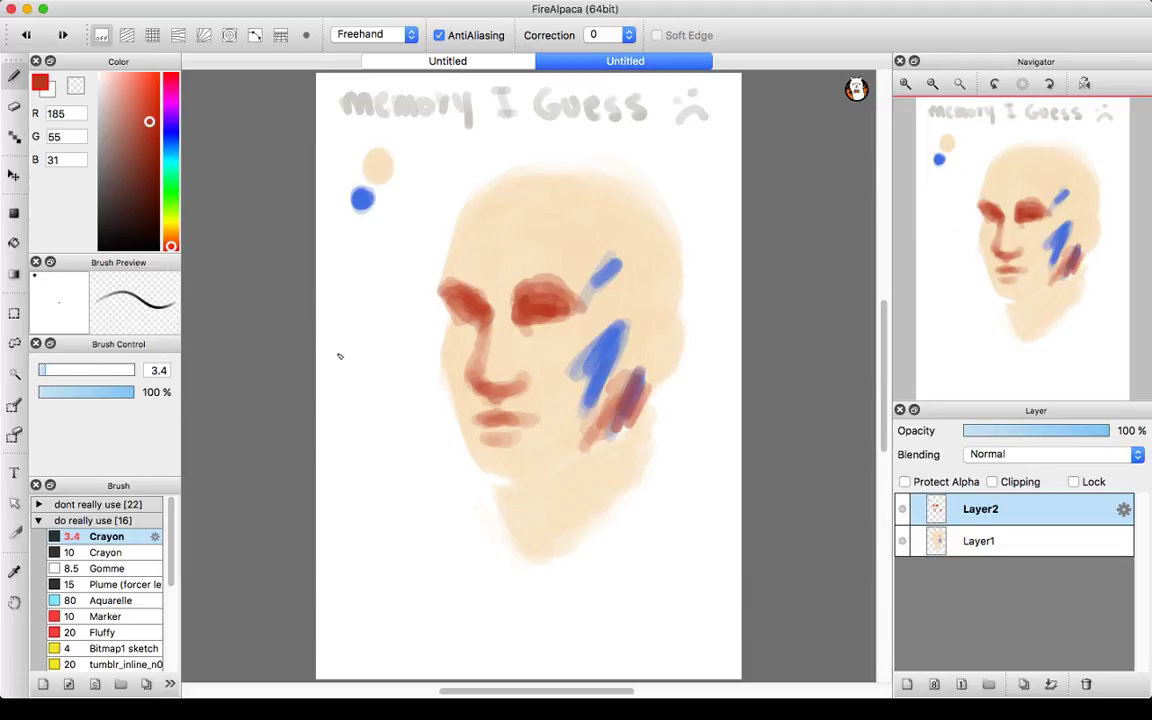
drag(328, 345, 411, 318)
mouse_move(336, 378)
mouse_down()
mouse_move(334, 396)
mouse_move(350, 398)
mouse_move(379, 376)
mouse_move(386, 390)
mouse_move(393, 372)
mouse_move(410, 384)
mouse_up()
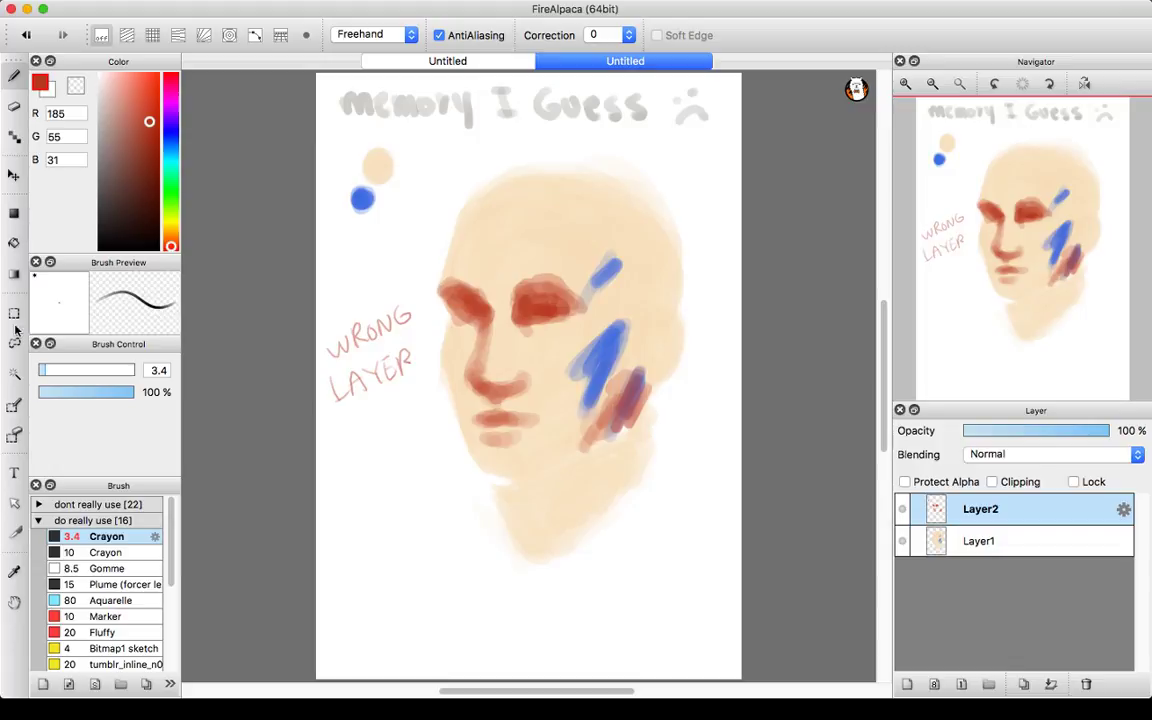
- Lasso a freehand selection around the eyes, nose, mouth and the cheek and jaw strokes on Layer2
click(14, 372)
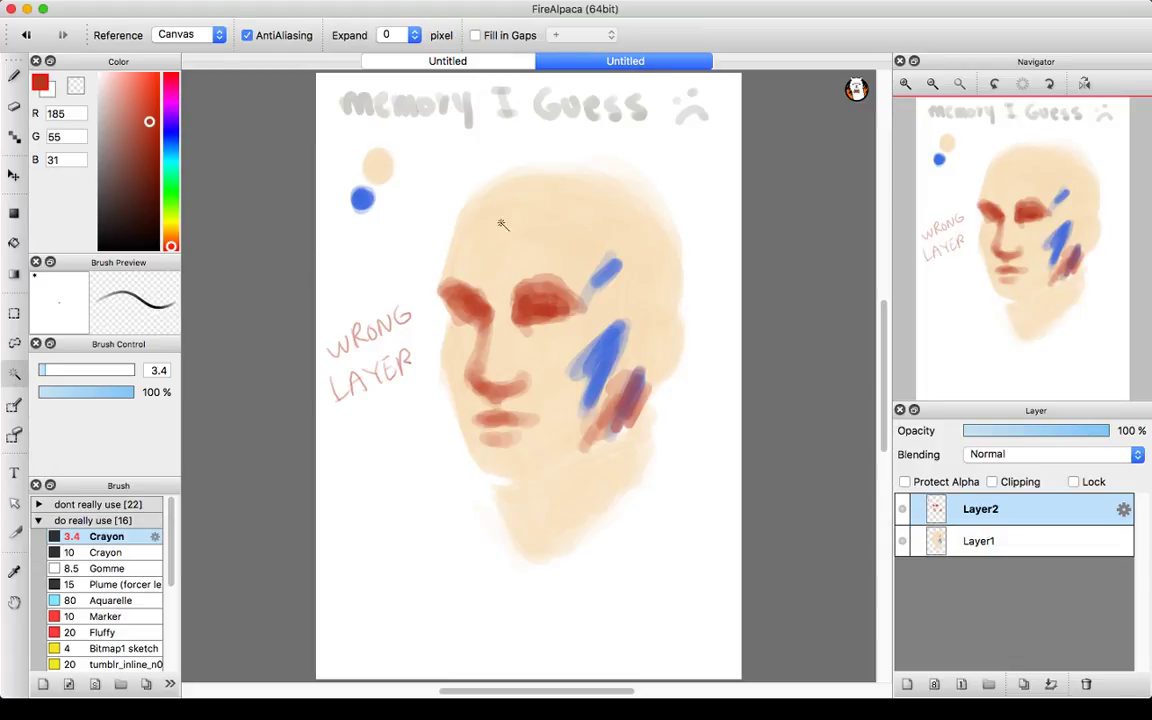
click(432, 322)
click(14, 342)
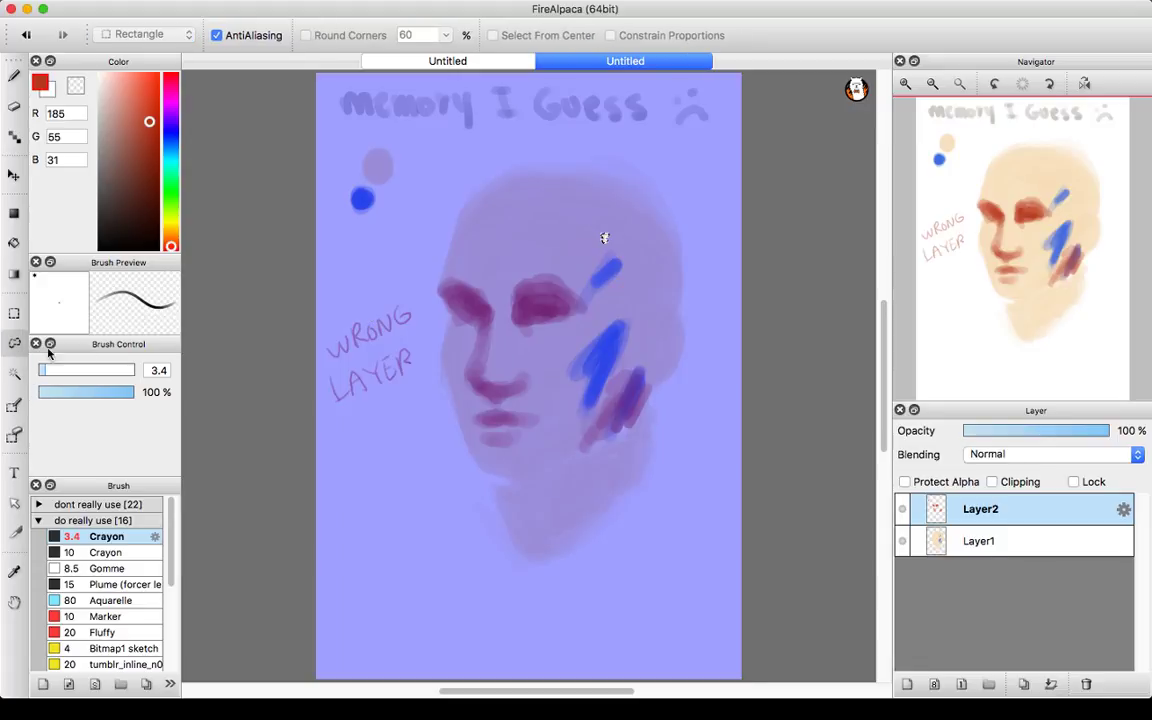
click(505, 232)
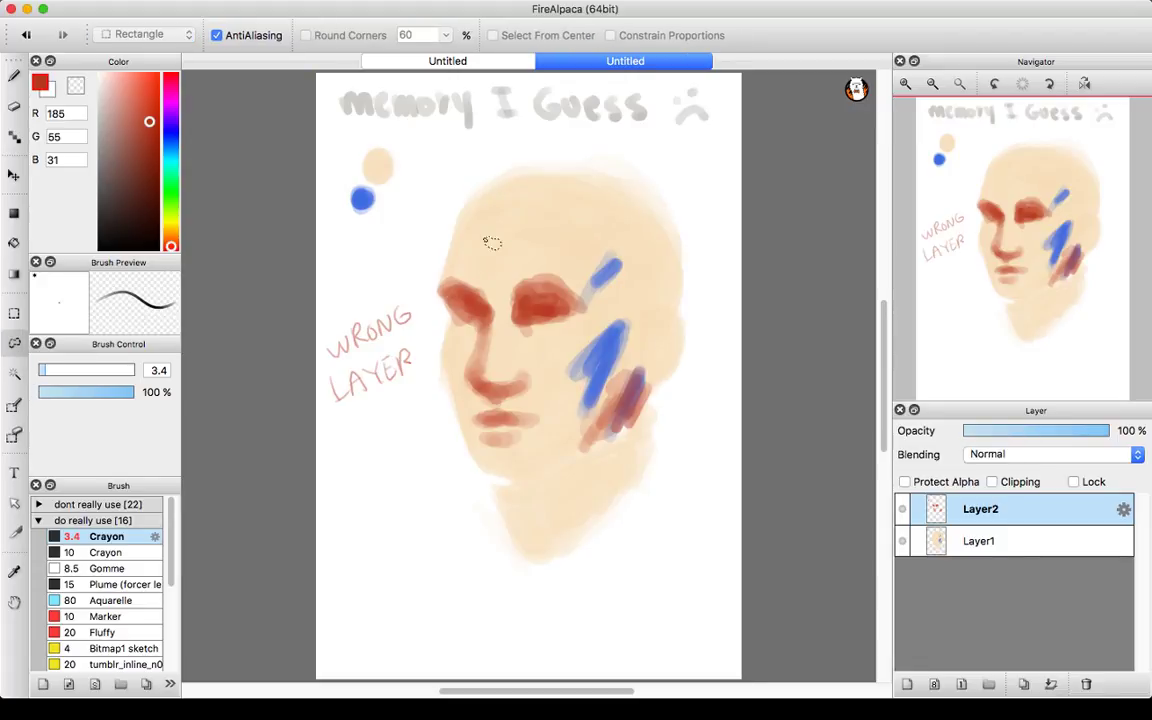
mouse_move(484, 238)
mouse_down()
mouse_move(441, 263)
mouse_move(433, 331)
mouse_move(465, 449)
mouse_move(513, 487)
mouse_move(590, 480)
mouse_move(625, 459)
mouse_move(683, 389)
mouse_move(640, 309)
mouse_move(545, 200)
mouse_move(484, 241)
mouse_up()
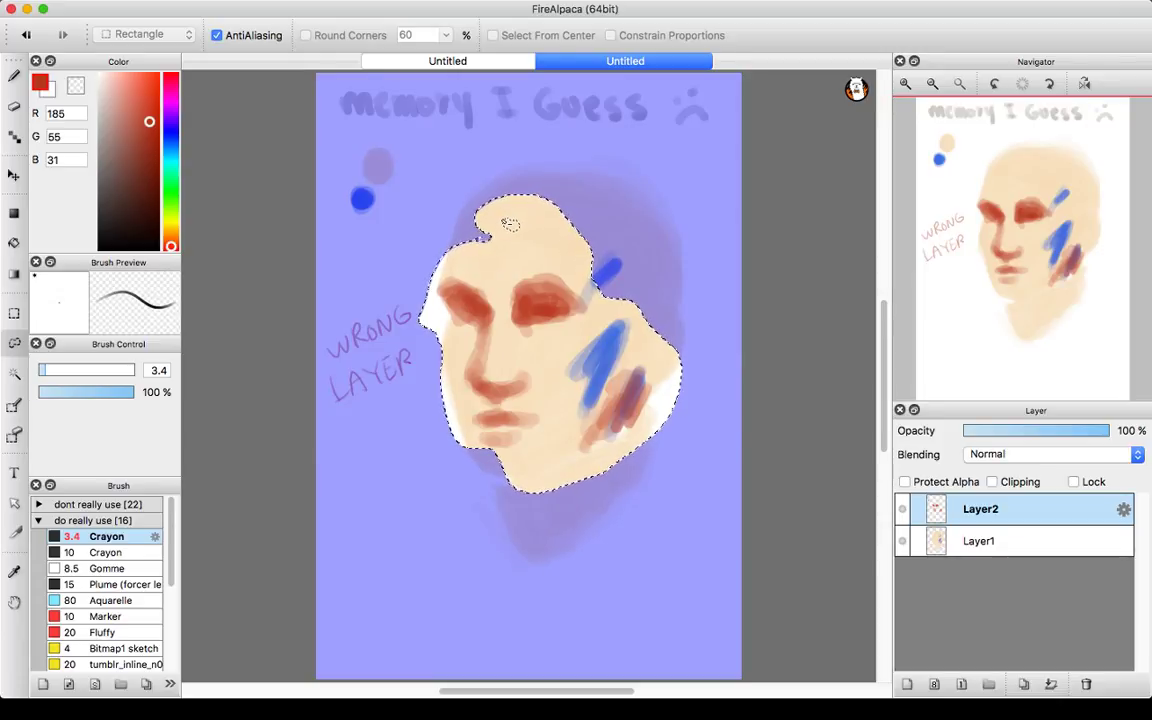
- Move the selected red facial strokes from Layer2 onto Layer1 by cutting, pasting above Layer1 and merging down, and clear the selection
key(Delete)
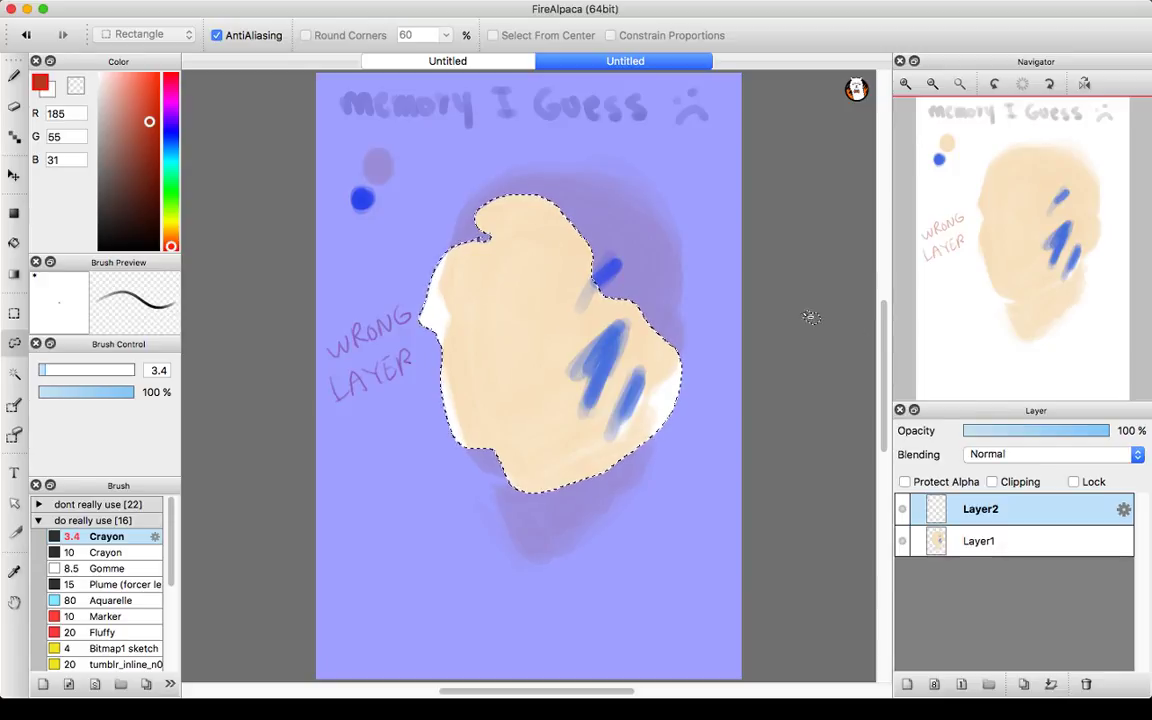
click(978, 541)
key(super+v)
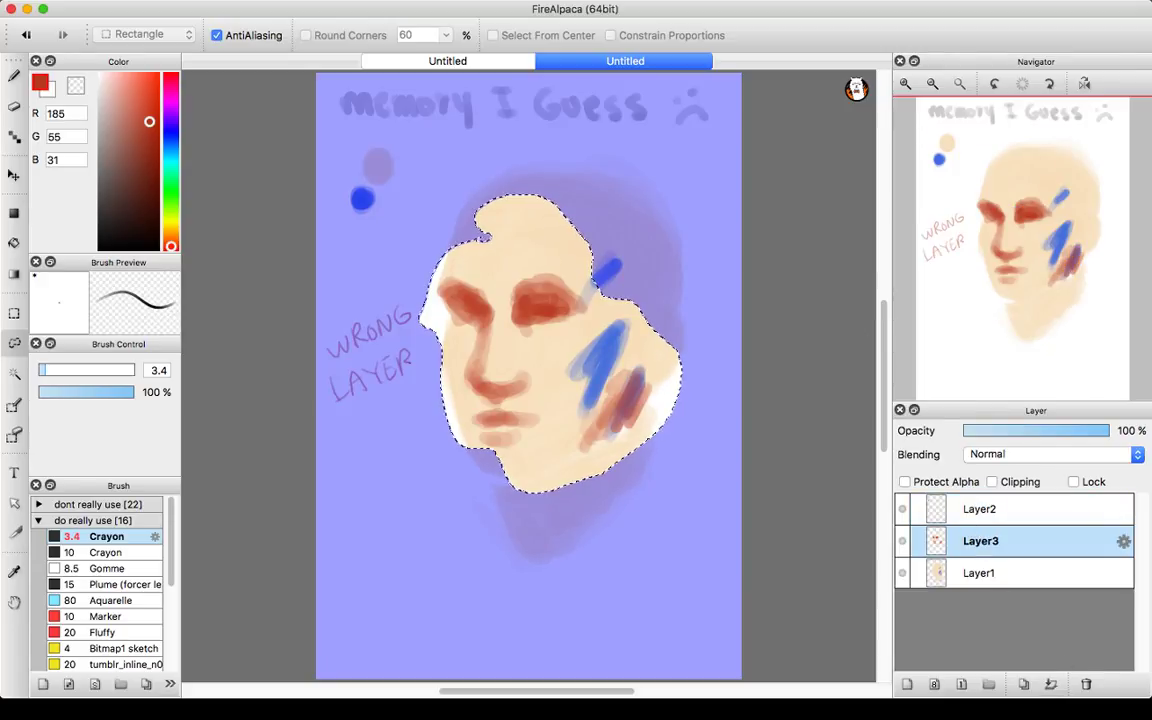
key(super+e)
click(1022, 507)
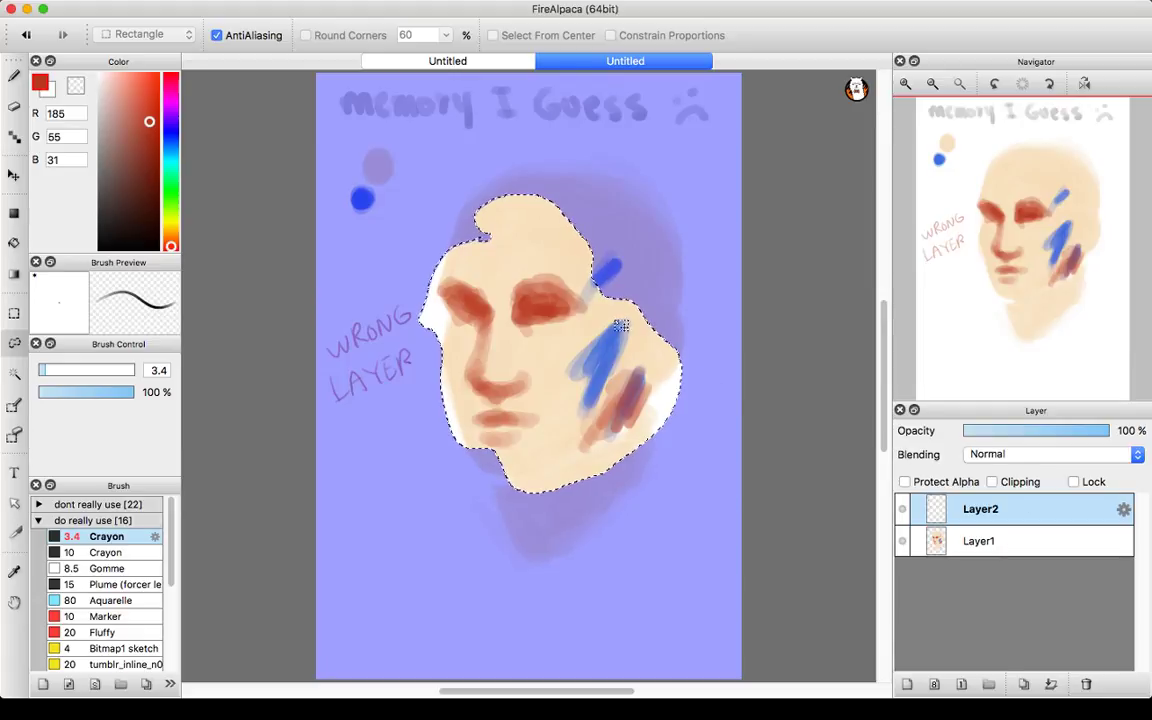
key(super+d)
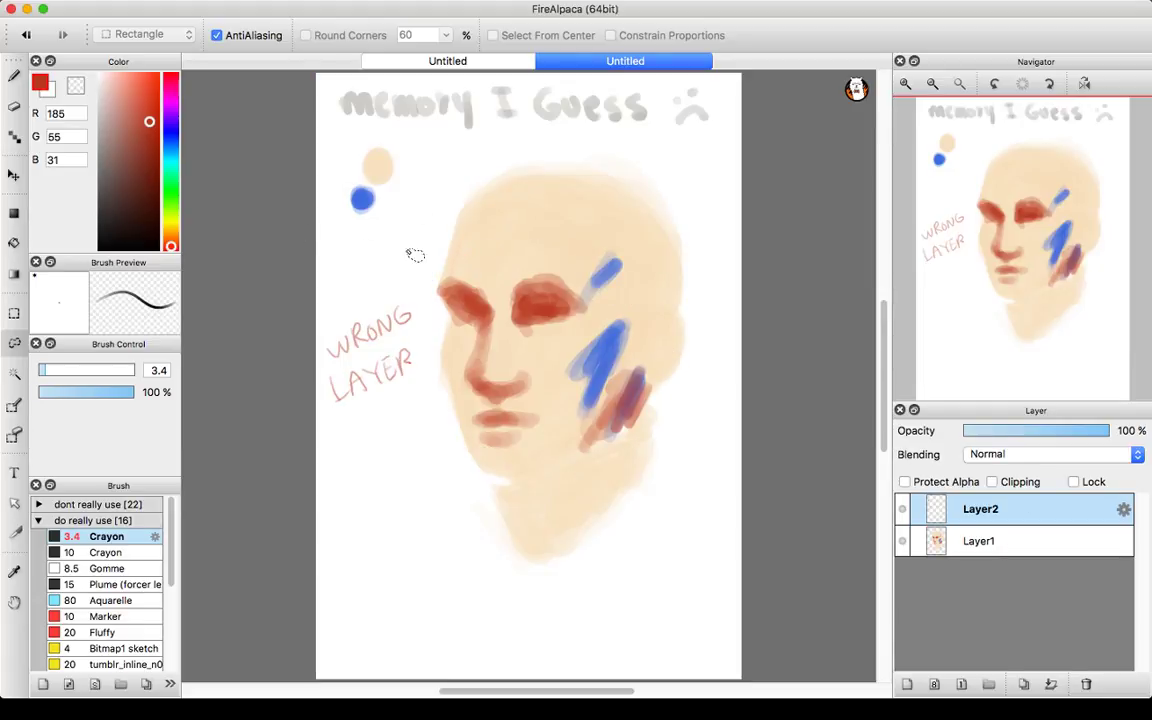
click(903, 510)
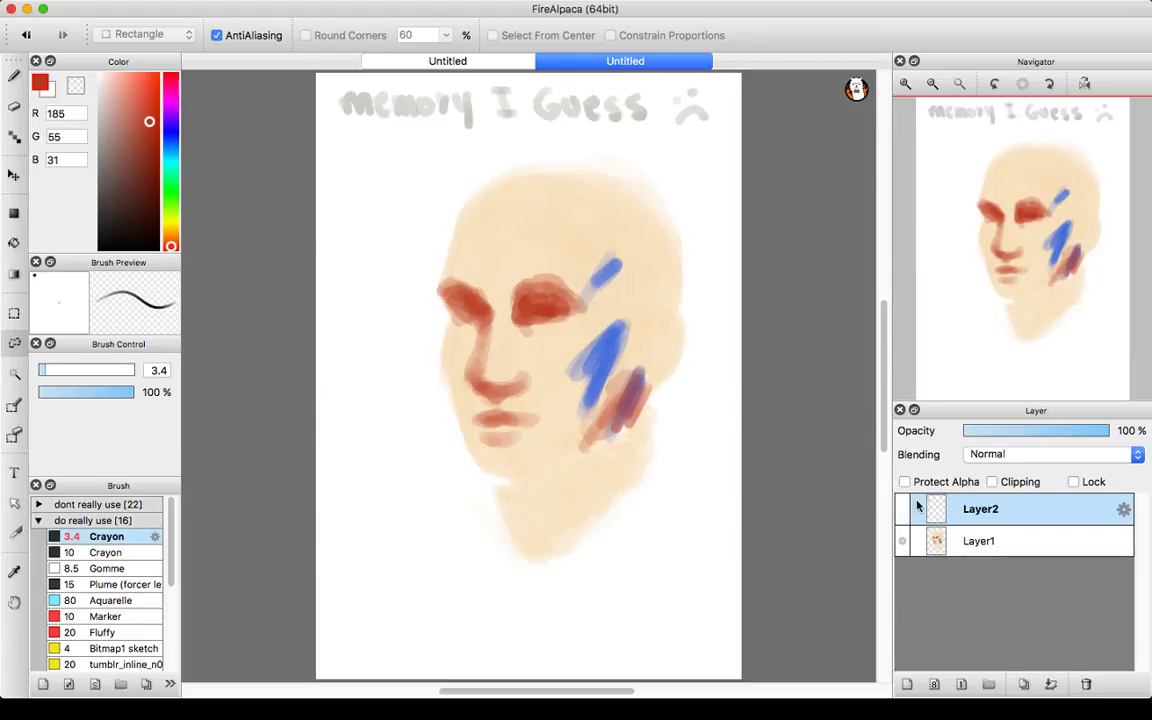
click(903, 511)
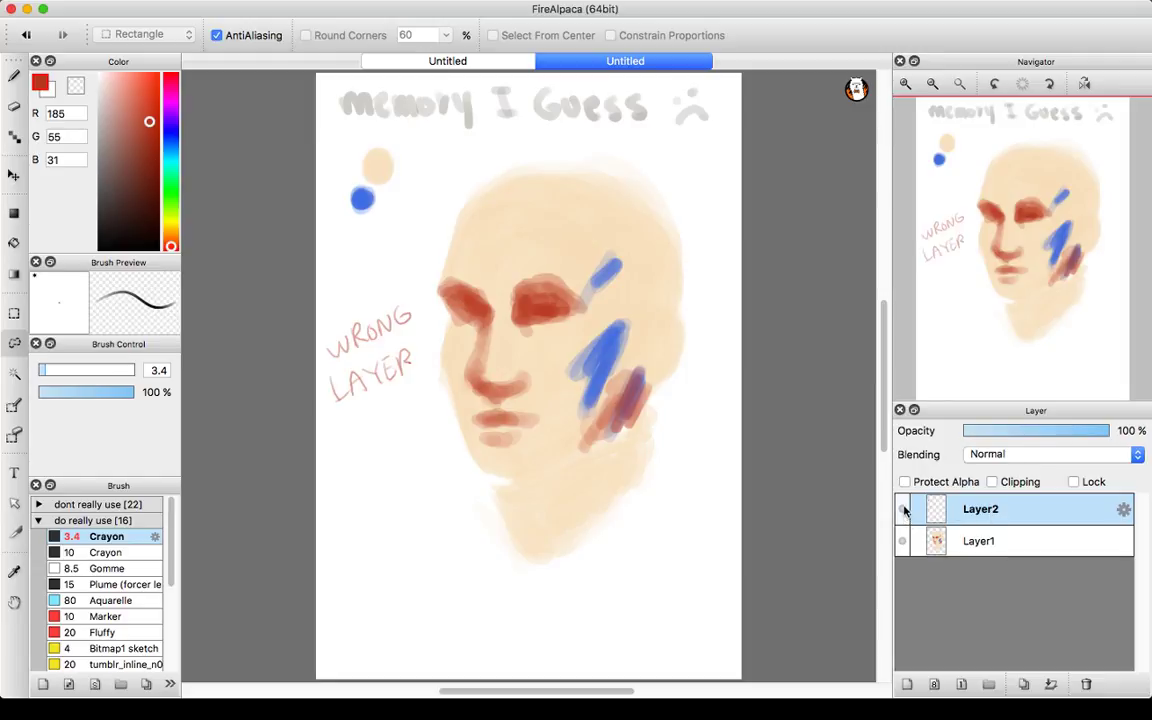
- On Layer2, dab a red colour swatch beside the skin-coloured one with the brush at size 29
key(b)
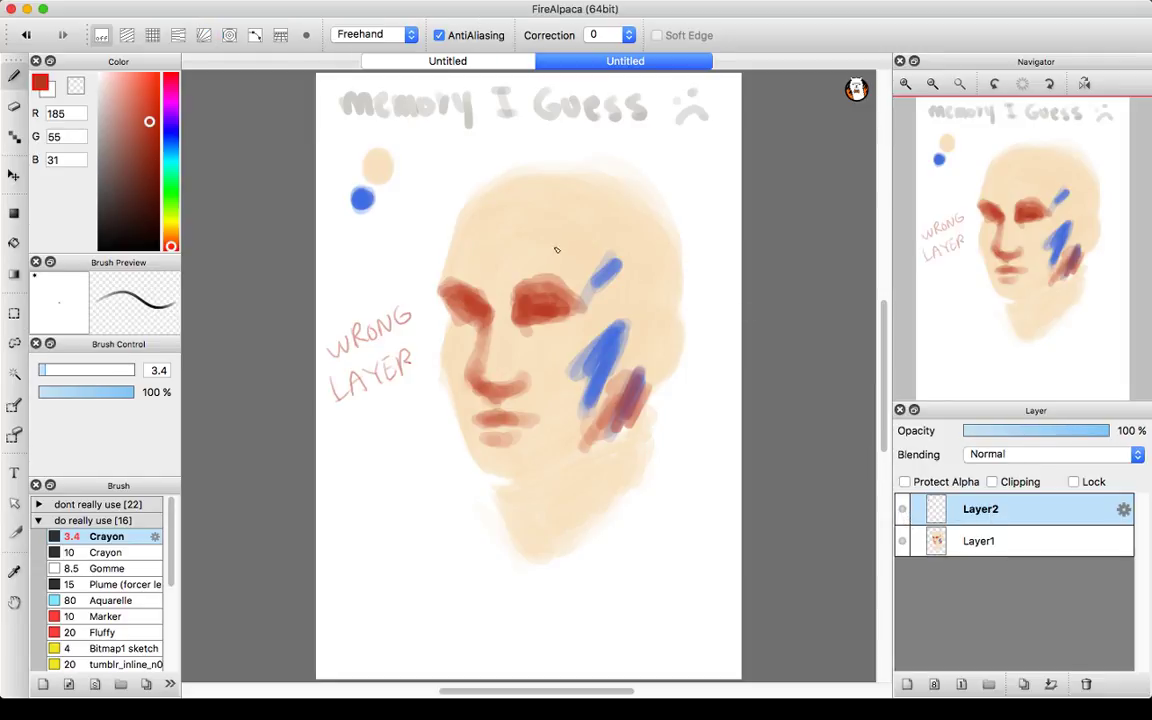
drag(400, 177, 407, 174)
key(ctrl+z)
click(94, 371)
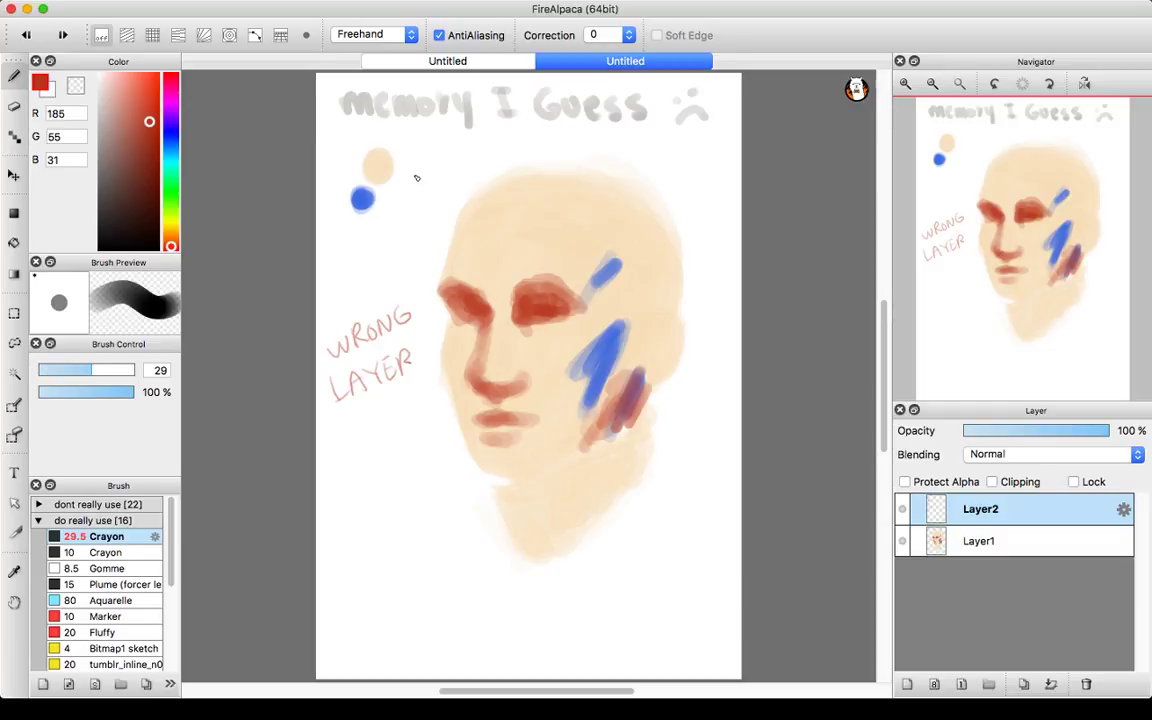
click(408, 172)
click(412, 172)
- On Layer1, sample the skin swatch and, at brush size 10, carve eyelids into the red sockets and refine the nose and lips
click(920, 540)
click(903, 508)
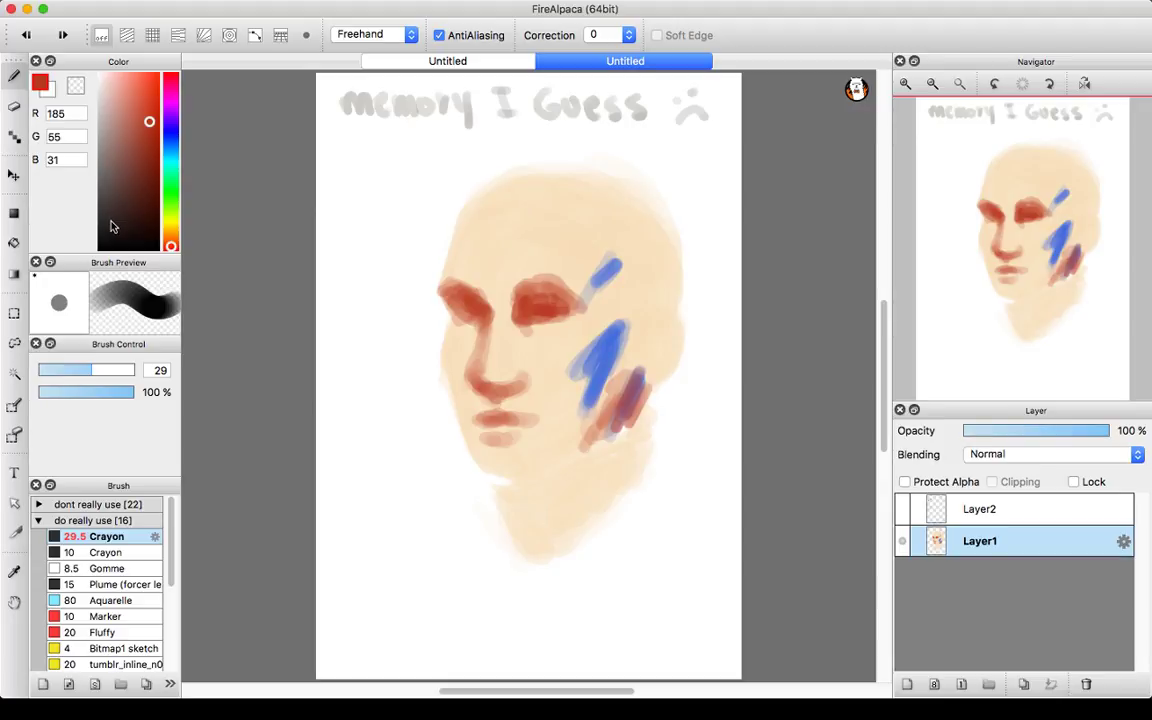
click(903, 510)
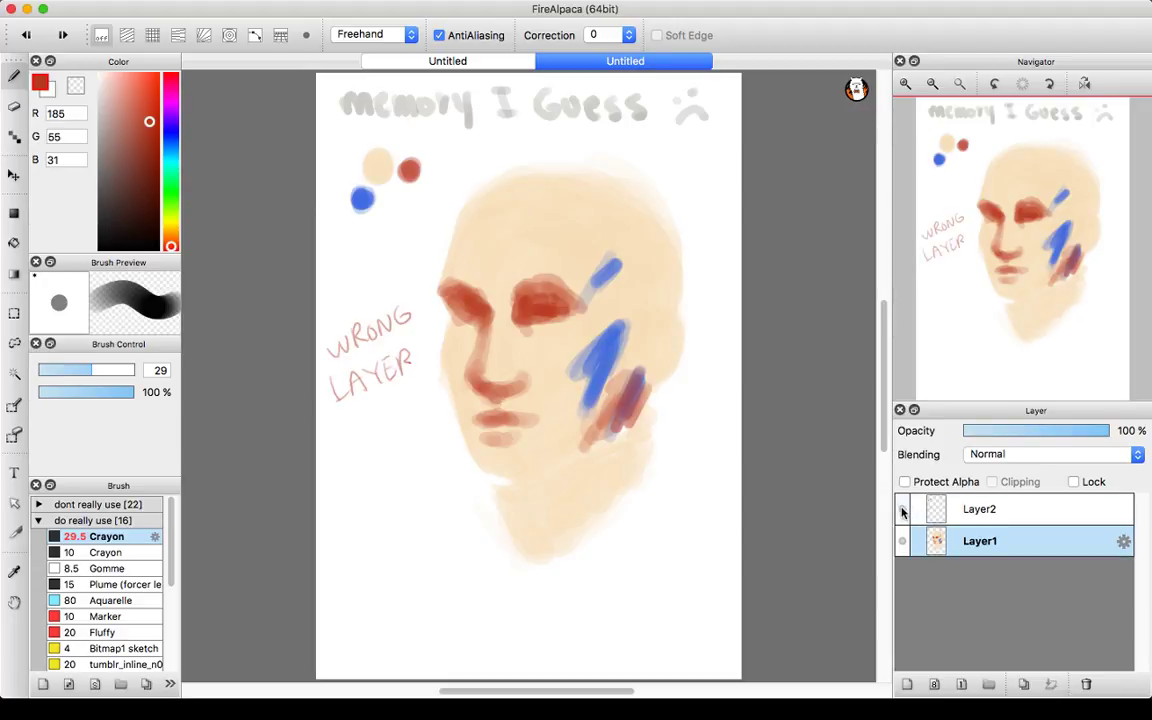
alt+click(377, 165)
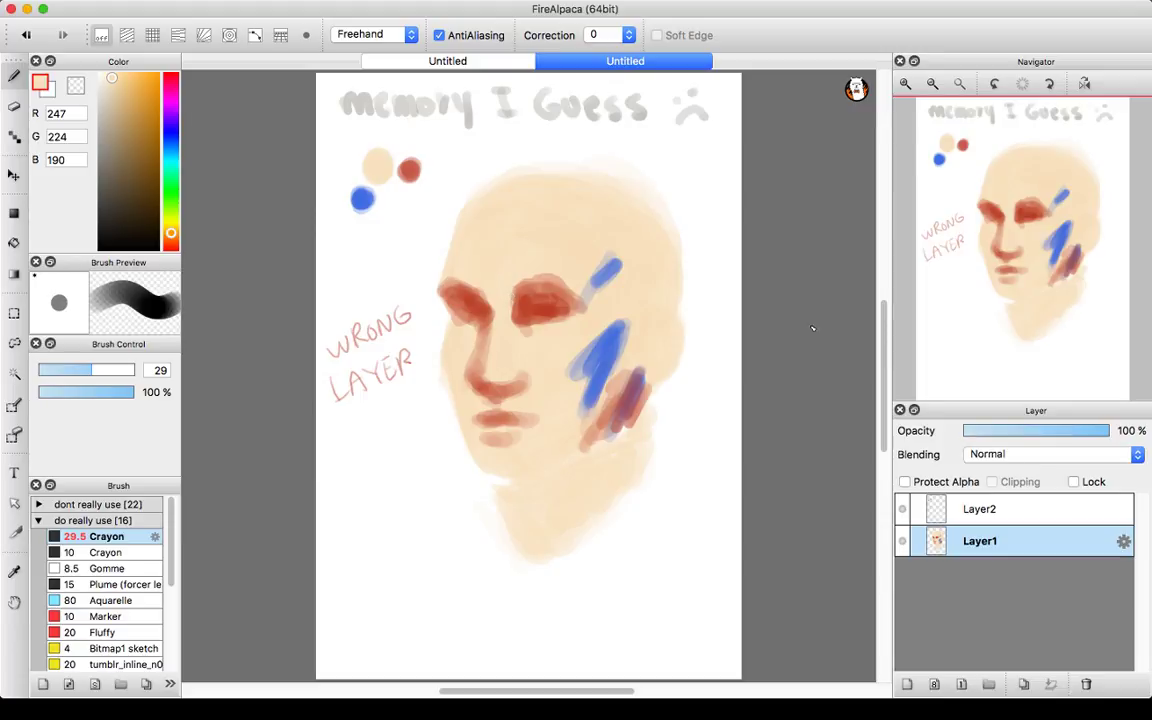
key(super+plus)
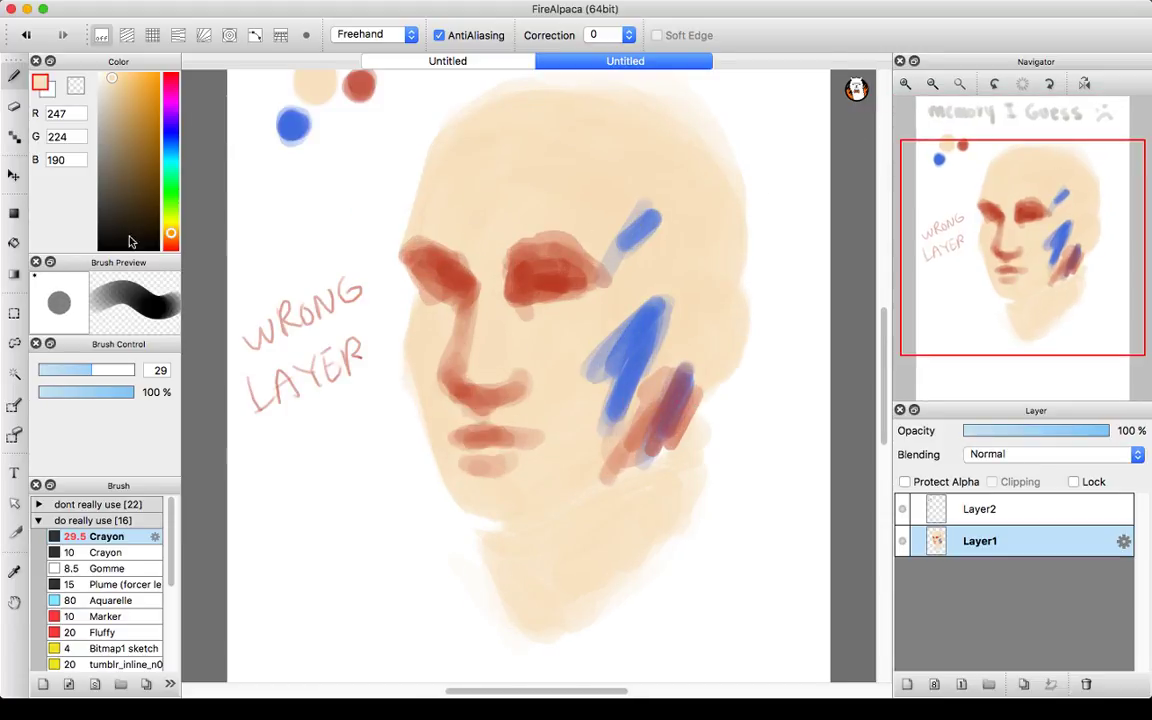
drag(63, 370, 57, 370)
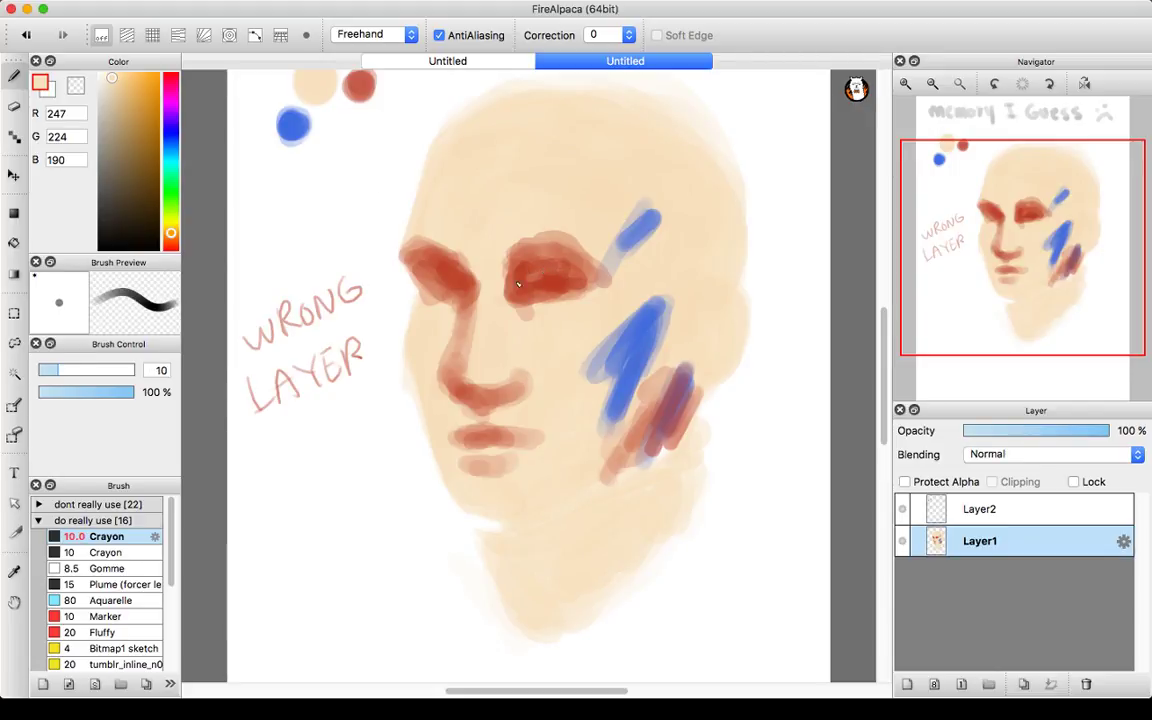
drag(528, 279, 555, 275)
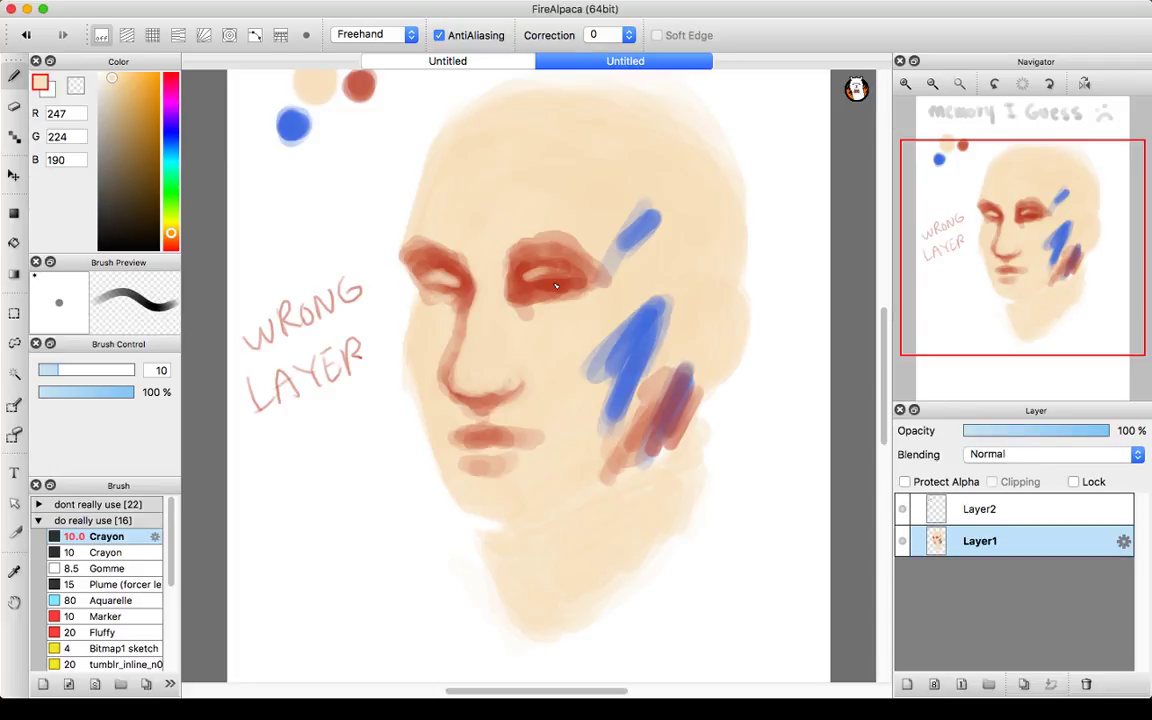
mouse_move(544, 274)
mouse_down()
mouse_move(575, 279)
mouse_move(558, 269)
mouse_move(527, 280)
mouse_move(528, 293)
mouse_move(541, 291)
mouse_up()
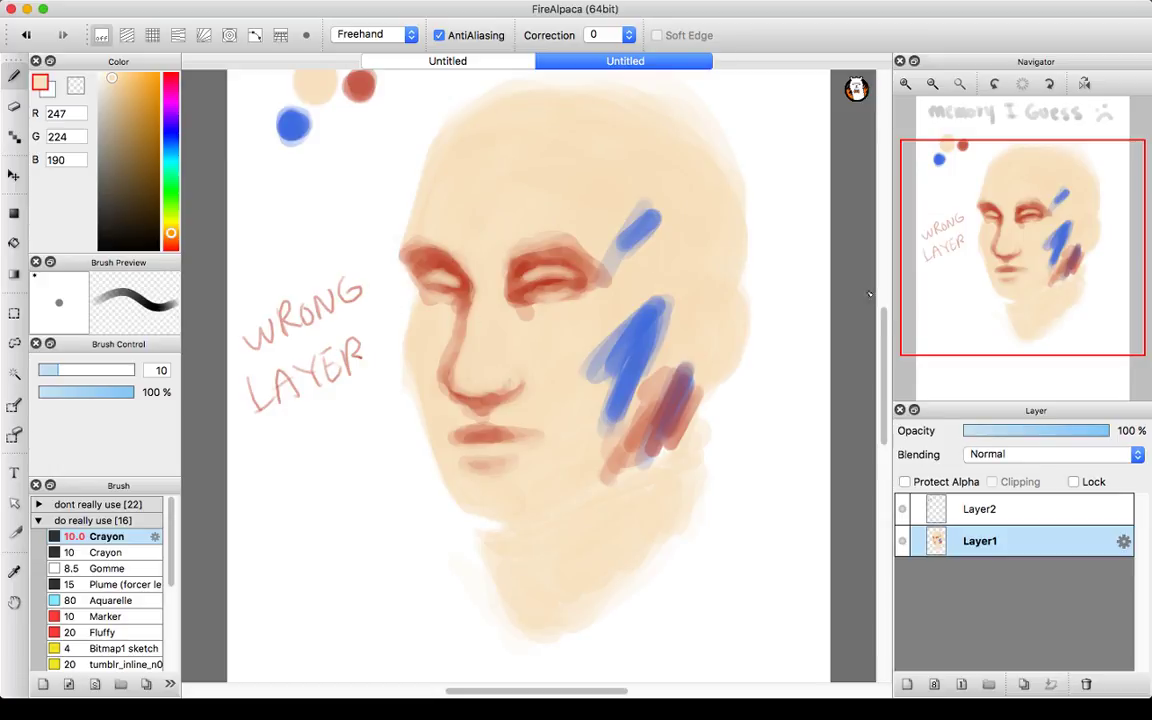
- Enlarge the brush to 37 and fade the blue stroke beside the right eye with skin colour
scroll(862, 294, up, 5)
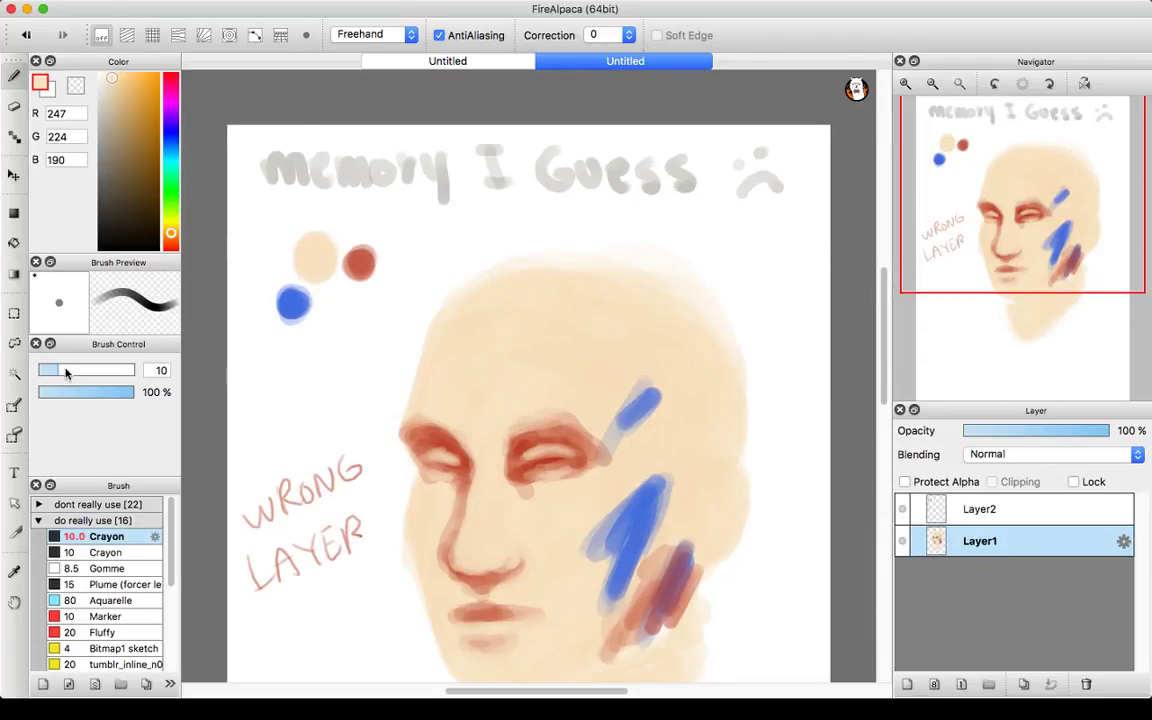
drag(66, 373, 99, 373)
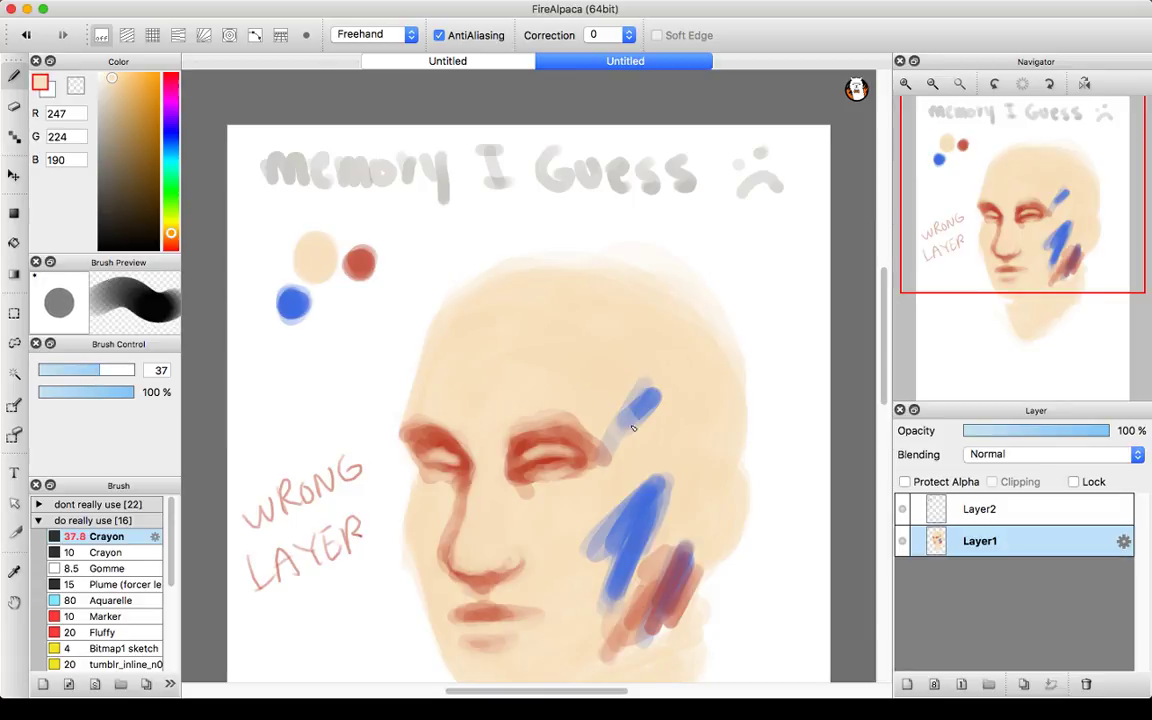
drag(632, 428, 656, 390)
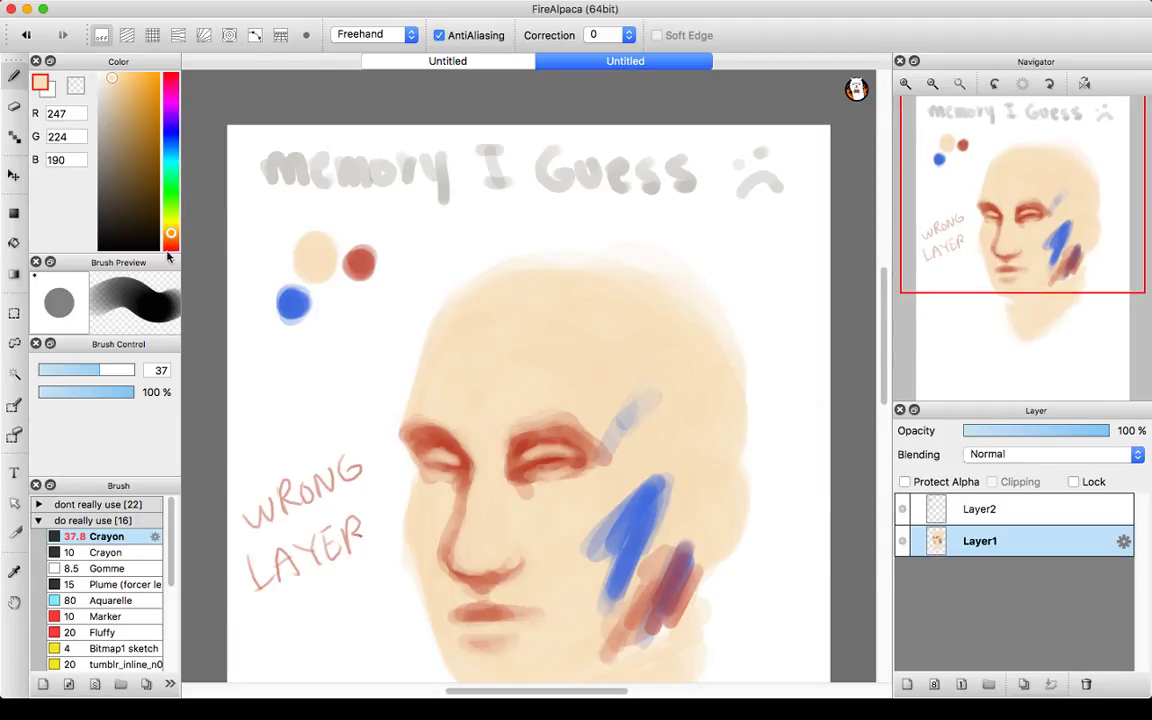
- On Layer2, handwrite "my tablet pen's glitchy" below the title in grey-brown (174, 163, 147) with a brush size of 5.9
click(975, 512)
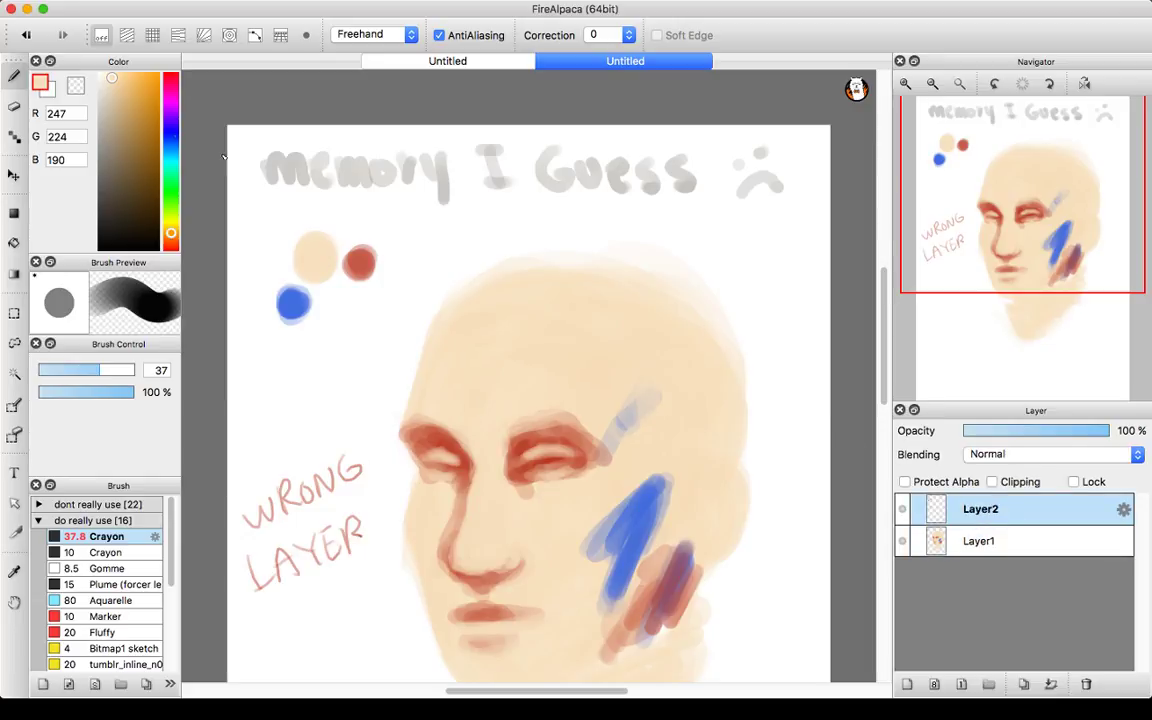
drag(104, 113, 107, 129)
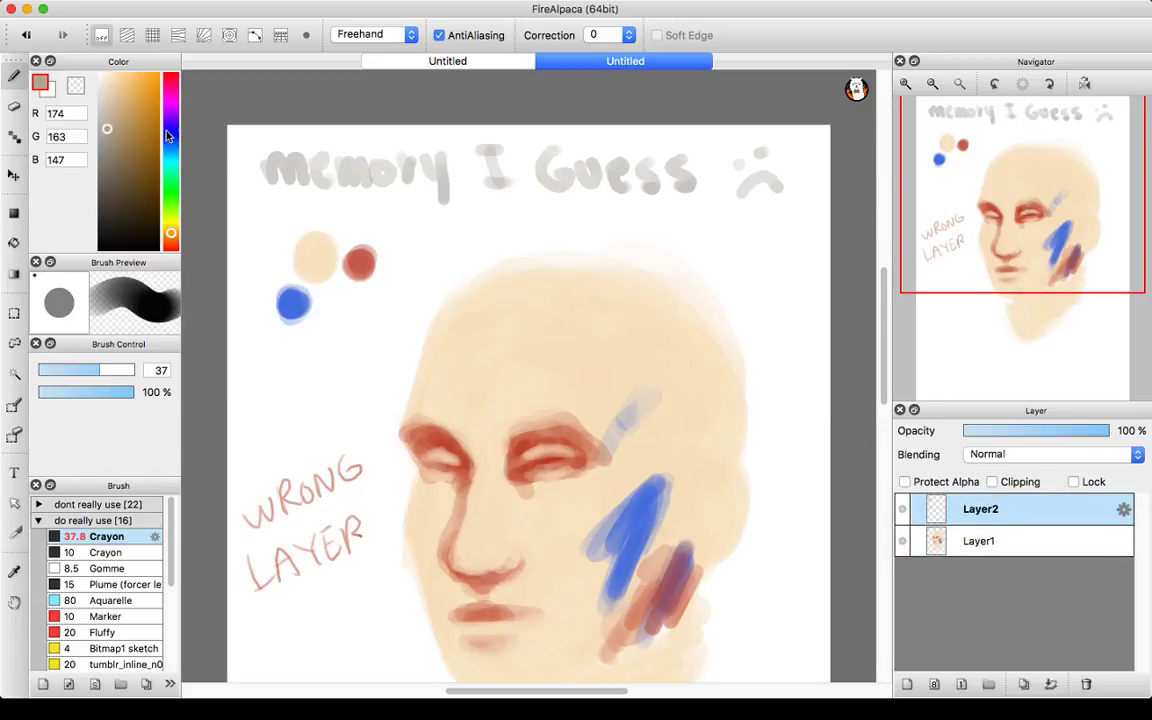
click(405, 212)
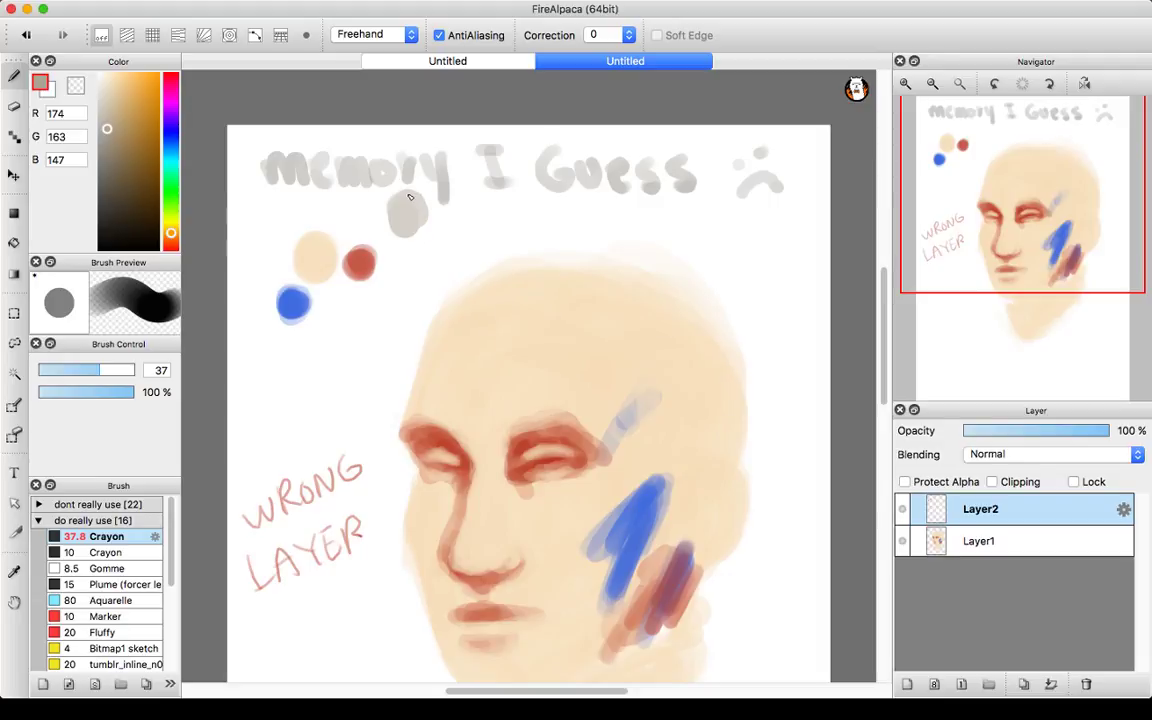
key(super+z)
click(44, 370)
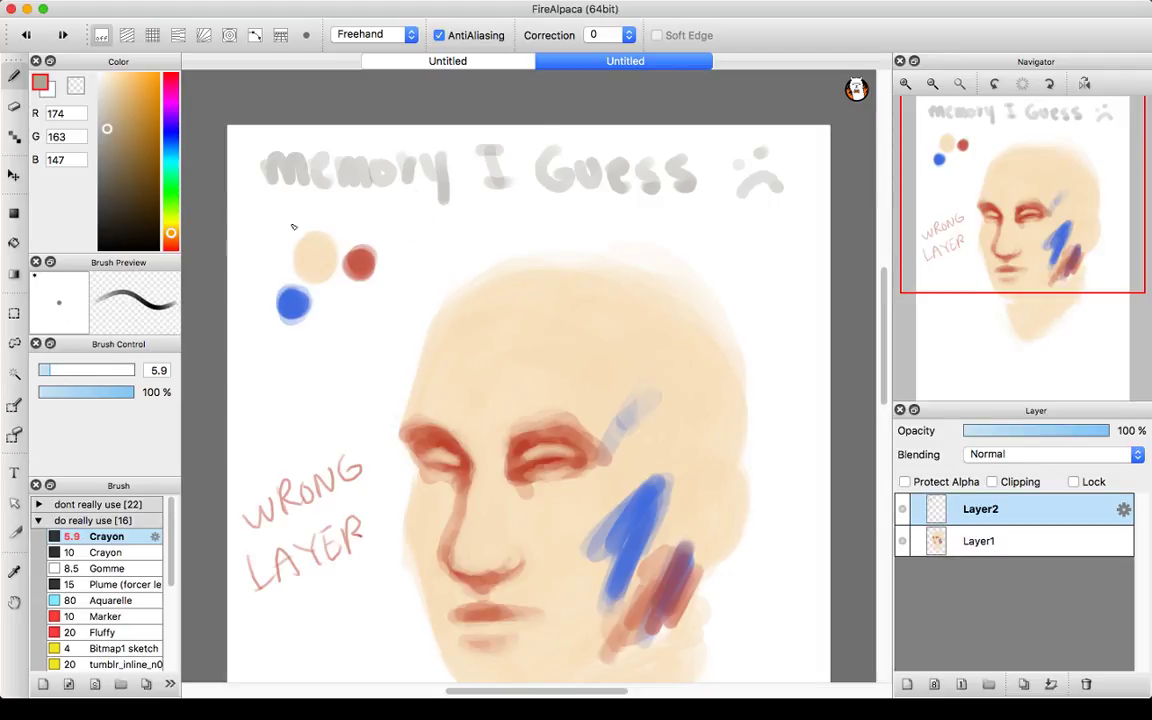
click(406, 221)
drag(411, 236, 435, 231)
mouse_move(437, 215)
mouse_down()
mouse_move(439, 242)
mouse_move(462, 231)
mouse_up()
mouse_move(455, 219)
mouse_down()
mouse_move(488, 232)
mouse_move(551, 230)
mouse_move(558, 212)
mouse_move(579, 232)
mouse_move(582, 223)
mouse_up()
mouse_move(597, 222)
mouse_down()
mouse_move(630, 228)
mouse_move(637, 213)
mouse_move(646, 226)
mouse_move(685, 227)
mouse_move(687, 253)
mouse_up()
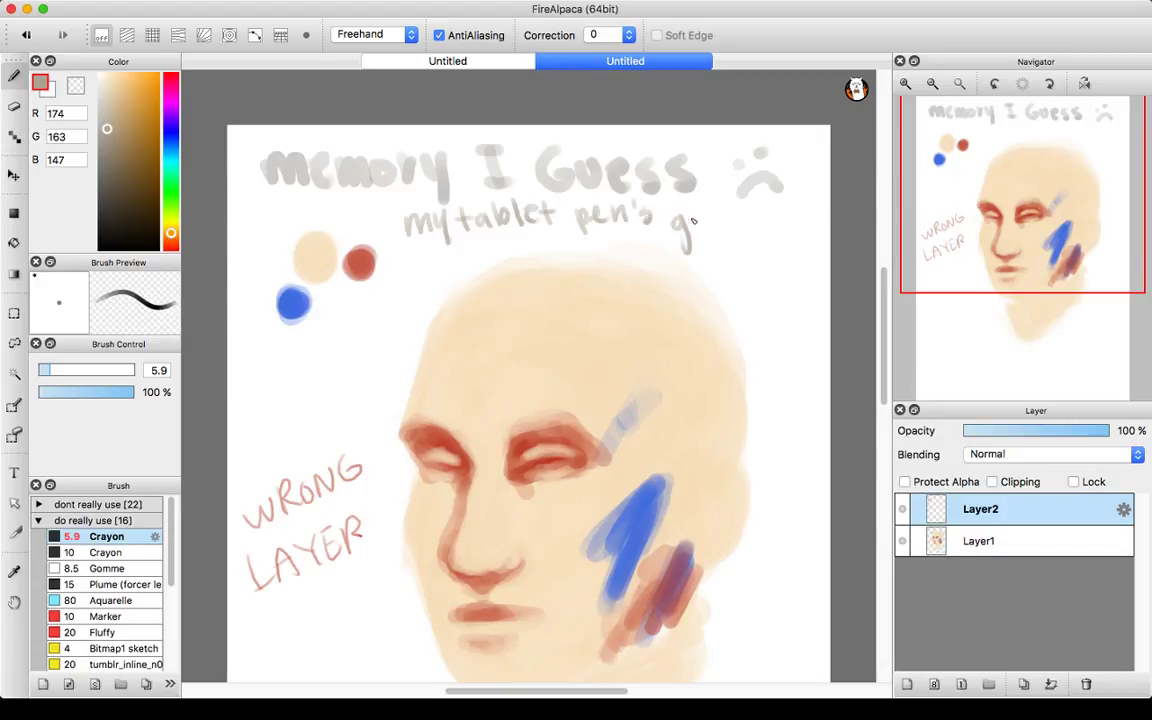
mouse_move(703, 208)
mouse_down()
mouse_move(701, 229)
mouse_move(724, 227)
mouse_up()
click(712, 226)
drag(716, 214, 741, 226)
mouse_move(746, 203)
mouse_down()
mouse_move(745, 227)
mouse_move(768, 221)
mouse_up()
drag(770, 208, 764, 242)
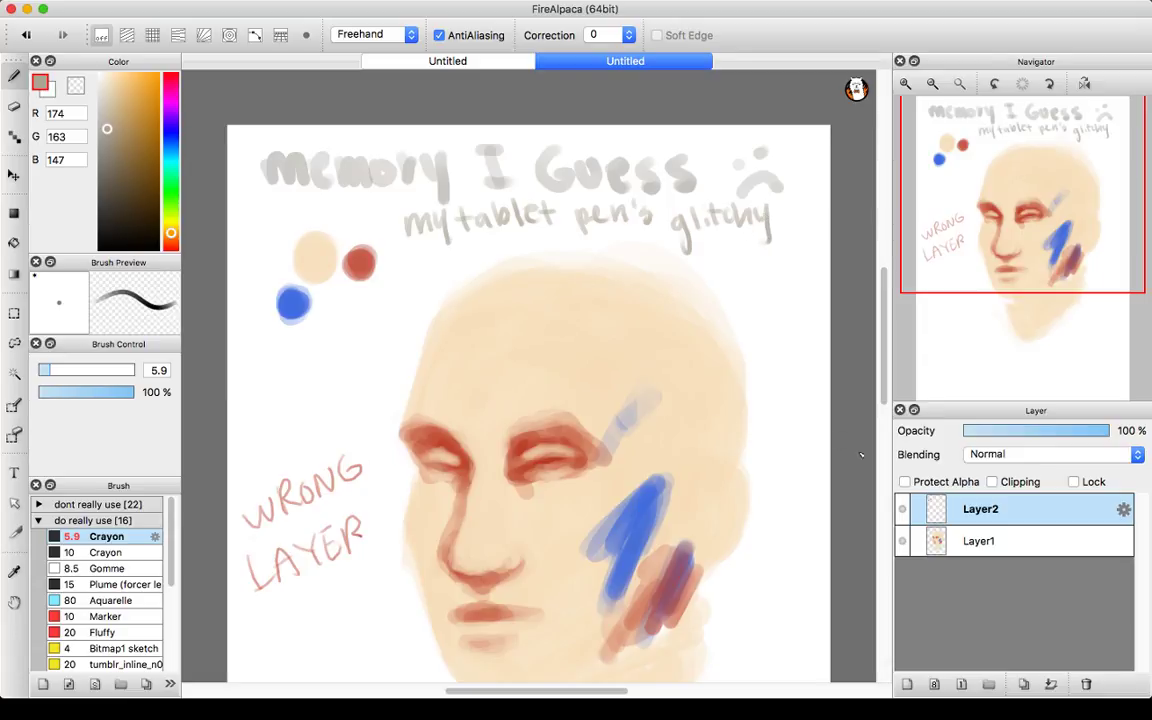
- Hide Layer2 and, on Layer1, cover the faded blue stroke beside the right eye with sampled skin colour at brush size 31
click(995, 541)
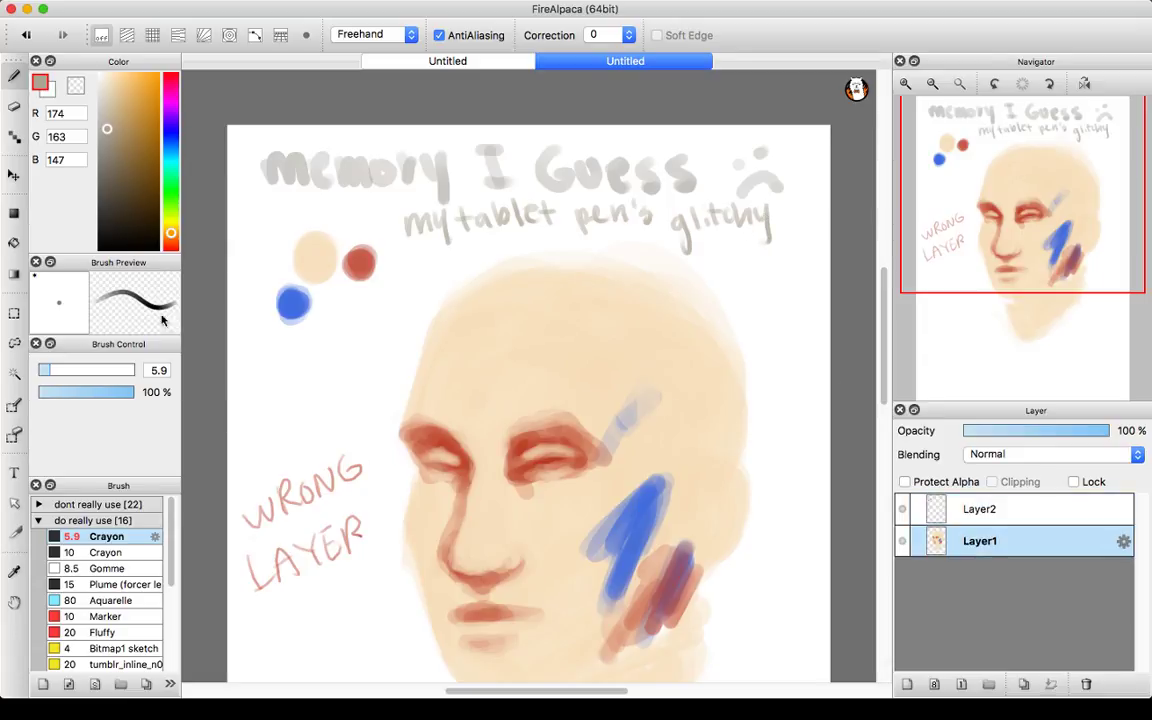
drag(1022, 205, 1041, 258)
click(902, 509)
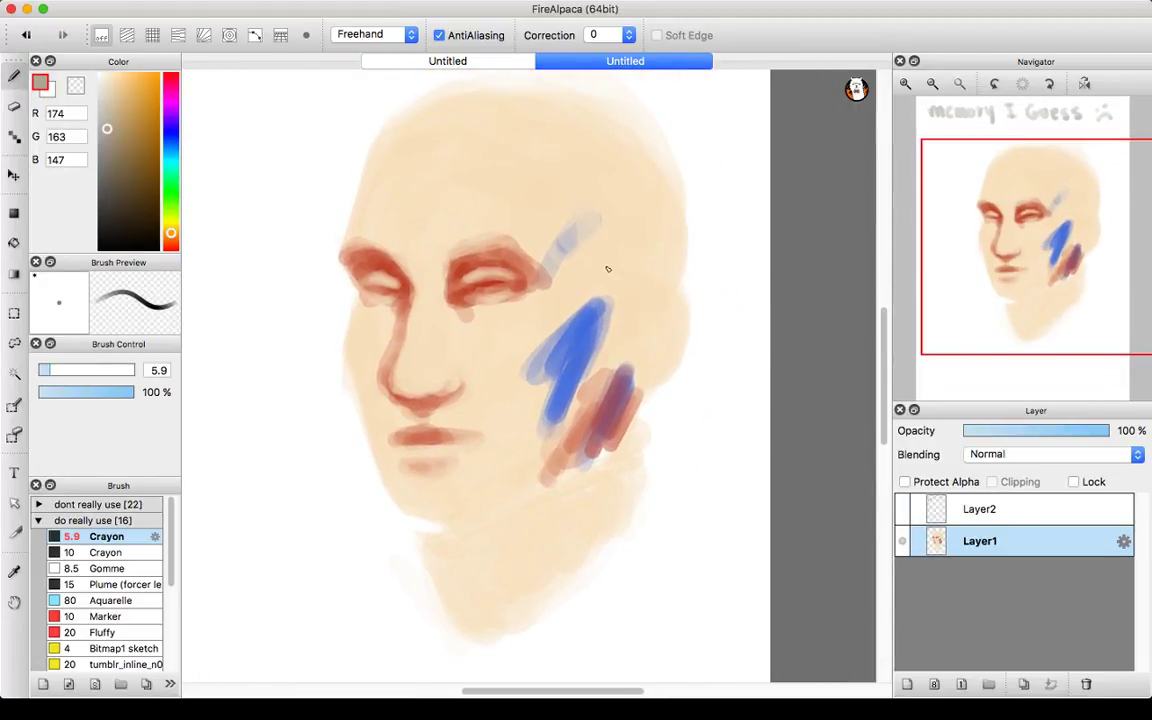
alt+click(521, 177)
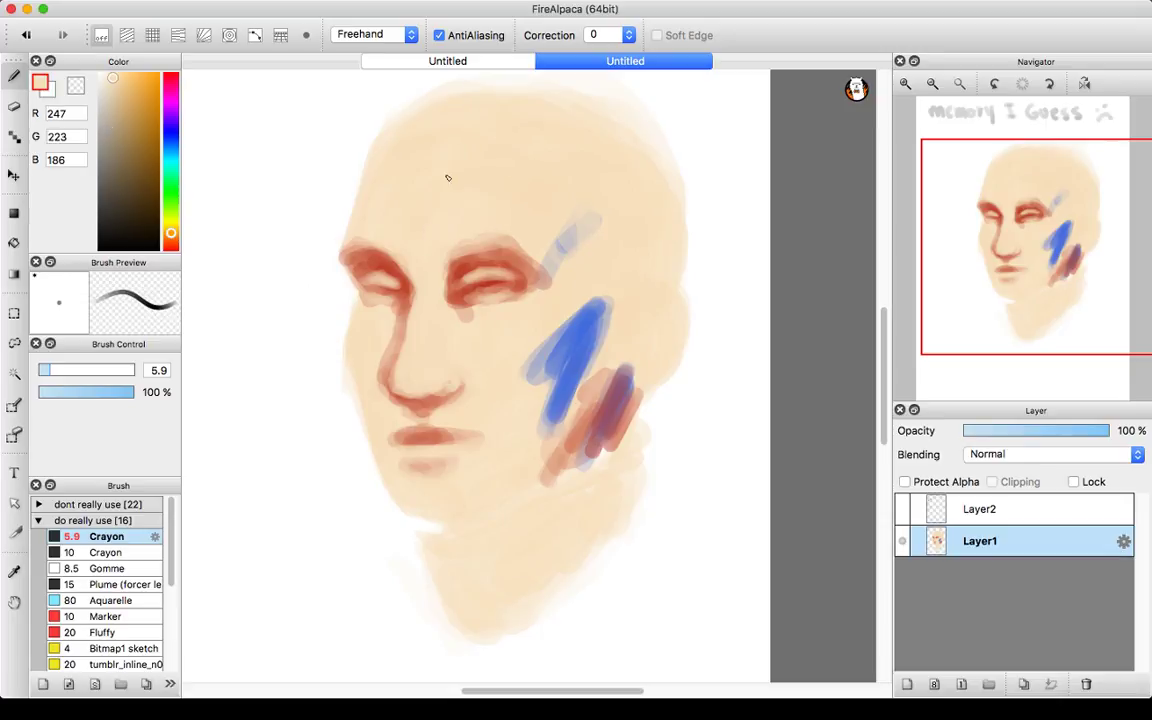
drag(45, 370, 94, 372)
drag(571, 240, 590, 222)
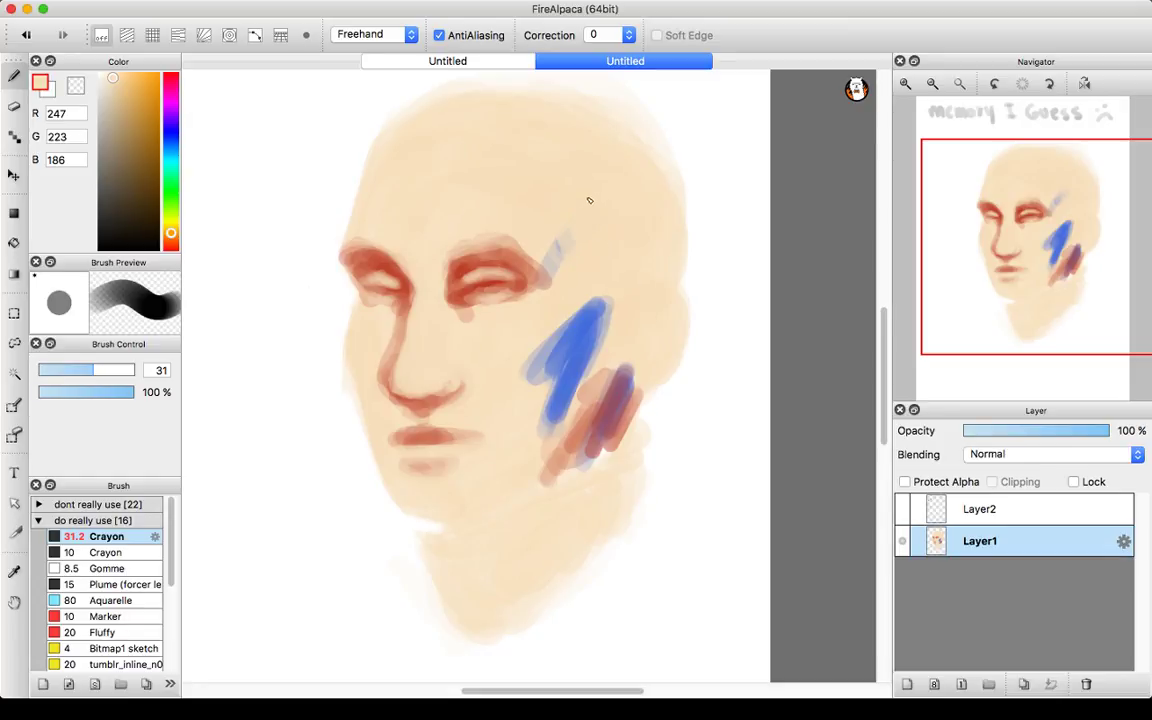
drag(573, 243, 564, 268)
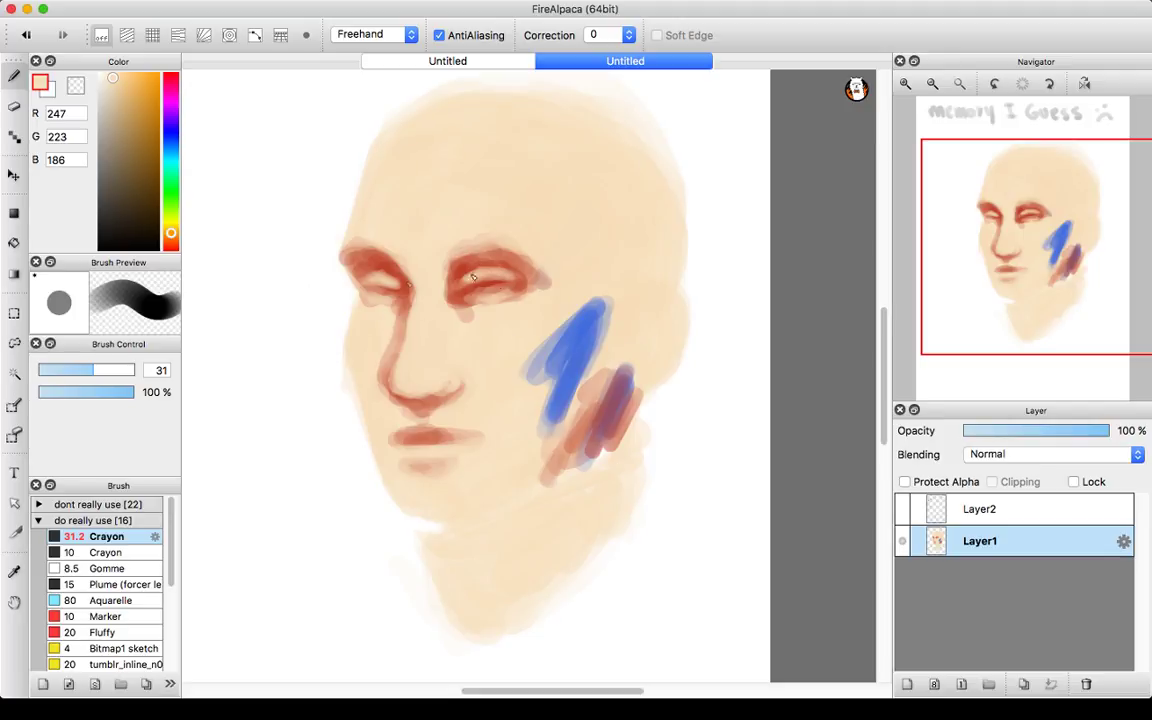
- At brush size 14.5, refine the nose line, brow area and left face edge with skin colour and transparency, and show Layer2 again
drag(77, 370, 67, 370)
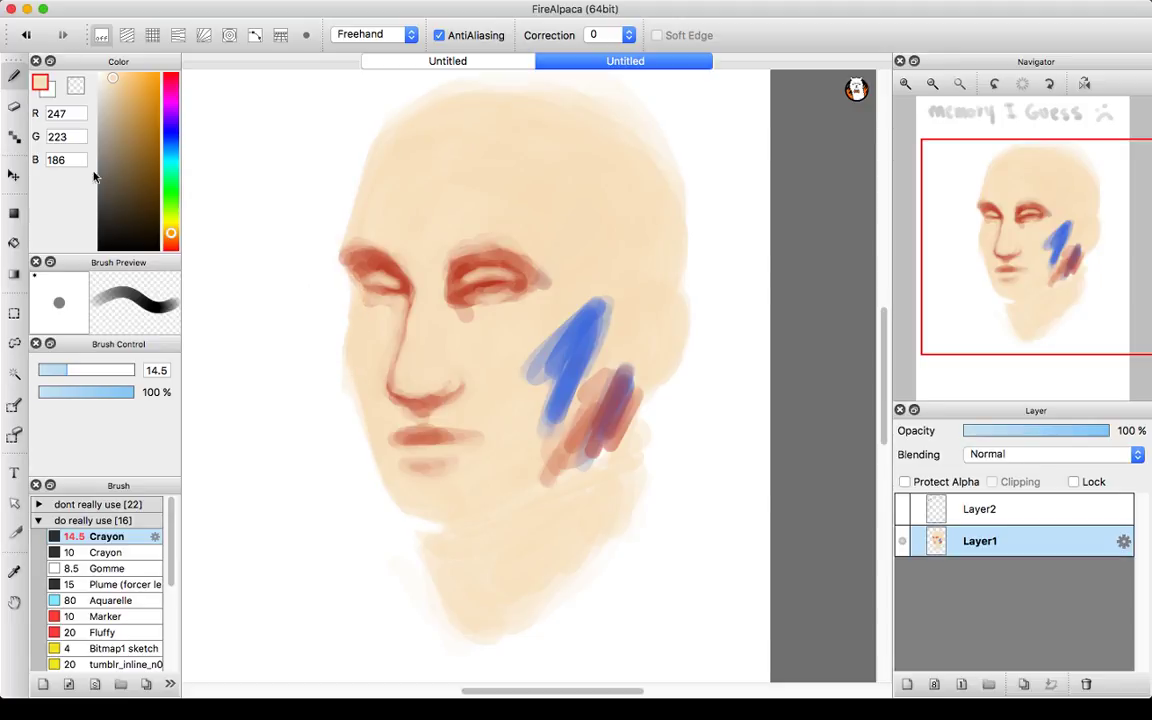
key(x)
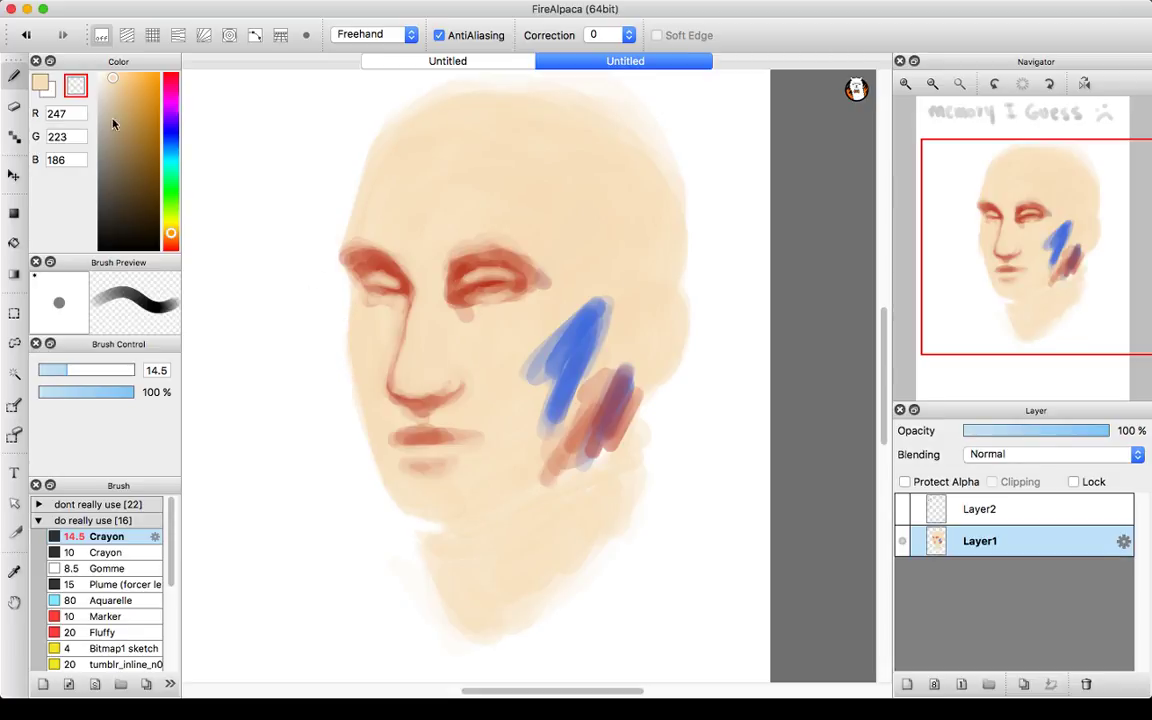
click(40, 83)
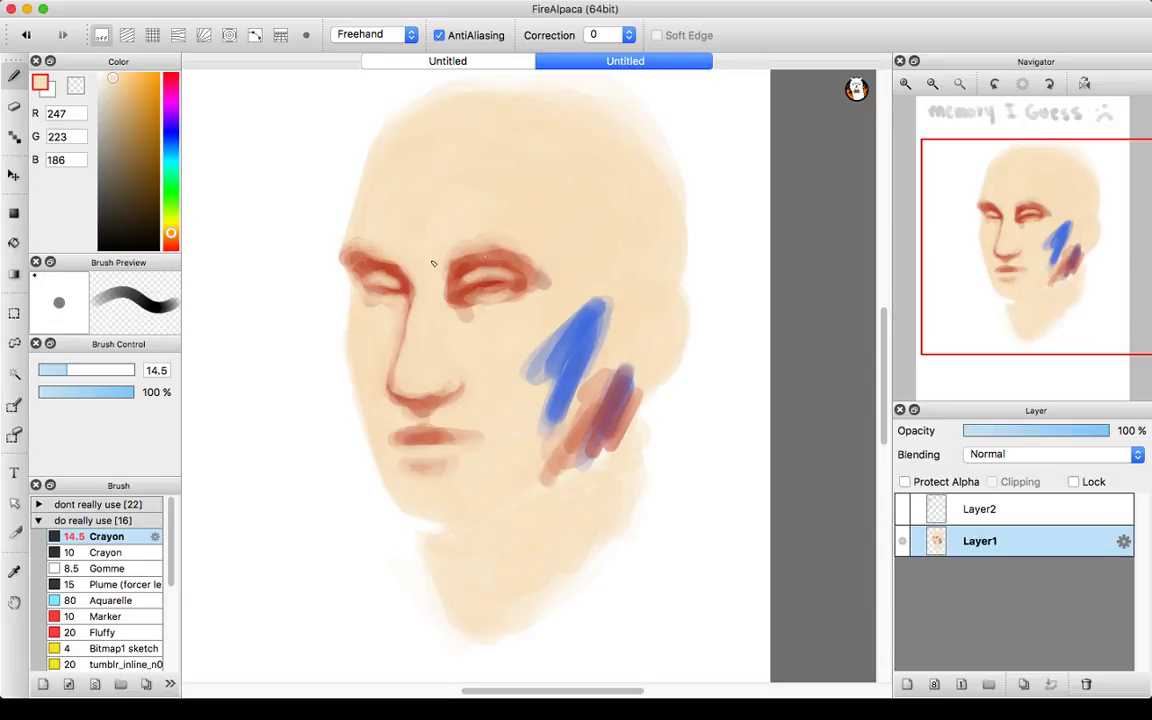
mouse_move(433, 263)
mouse_down()
mouse_move(510, 246)
mouse_move(444, 269)
mouse_move(529, 240)
mouse_move(473, 254)
mouse_up()
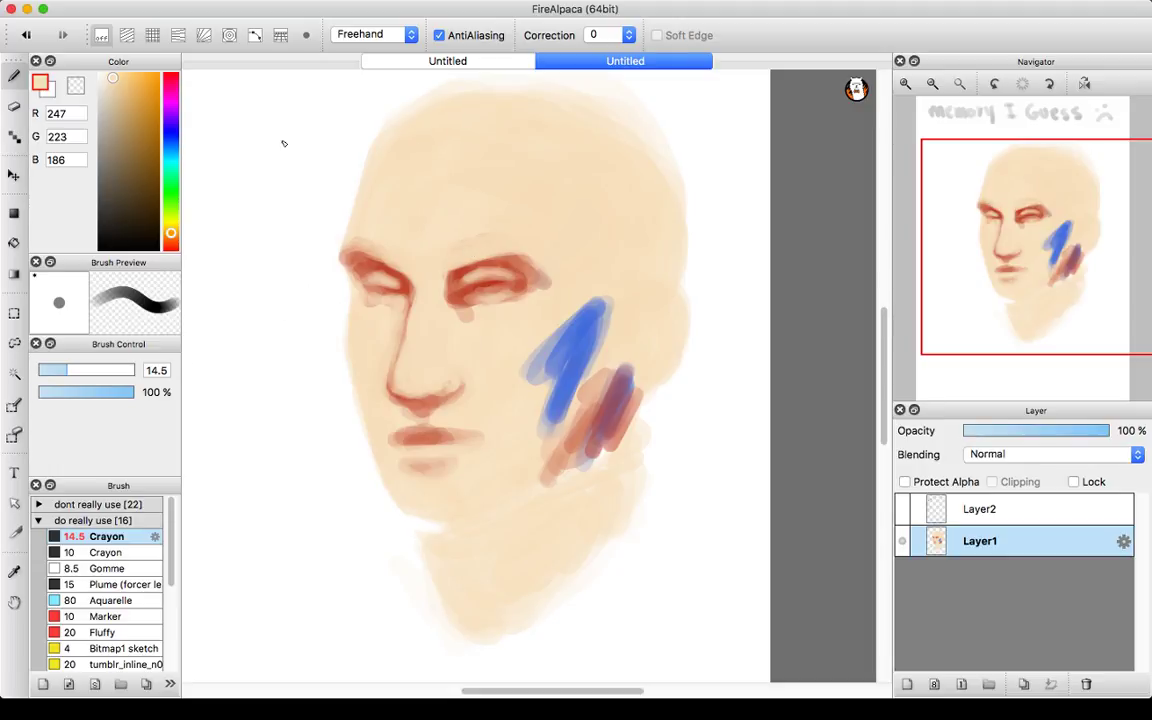
click(903, 508)
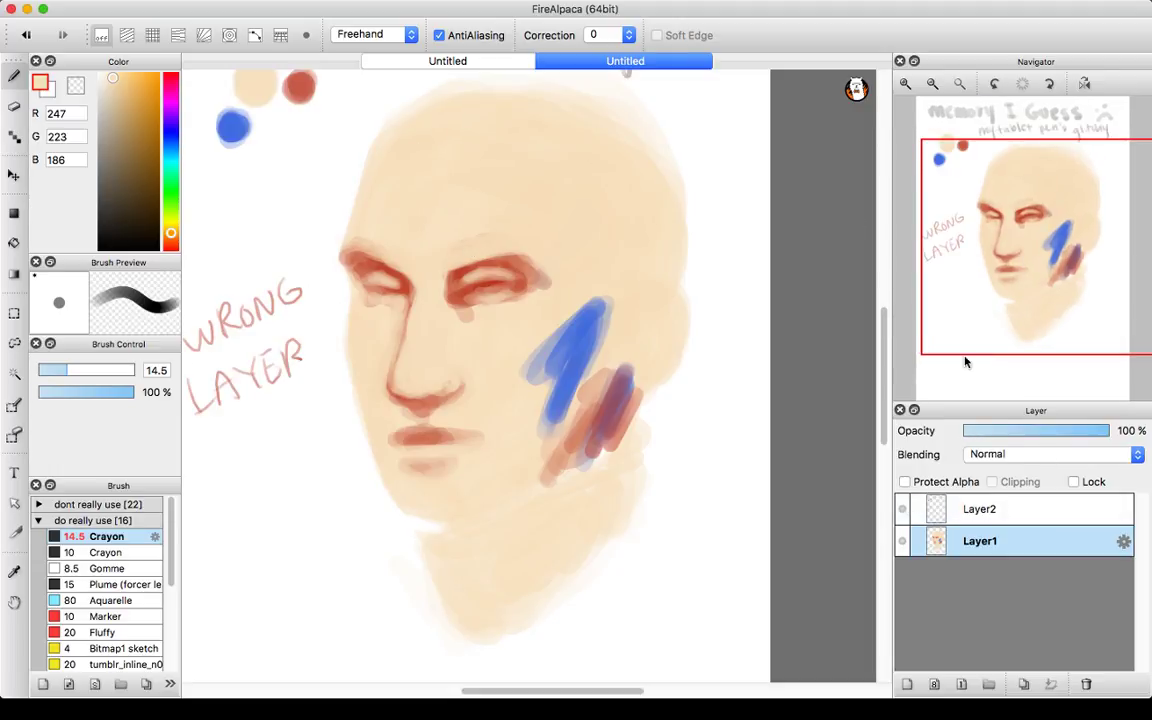
drag(1020, 262, 1032, 244)
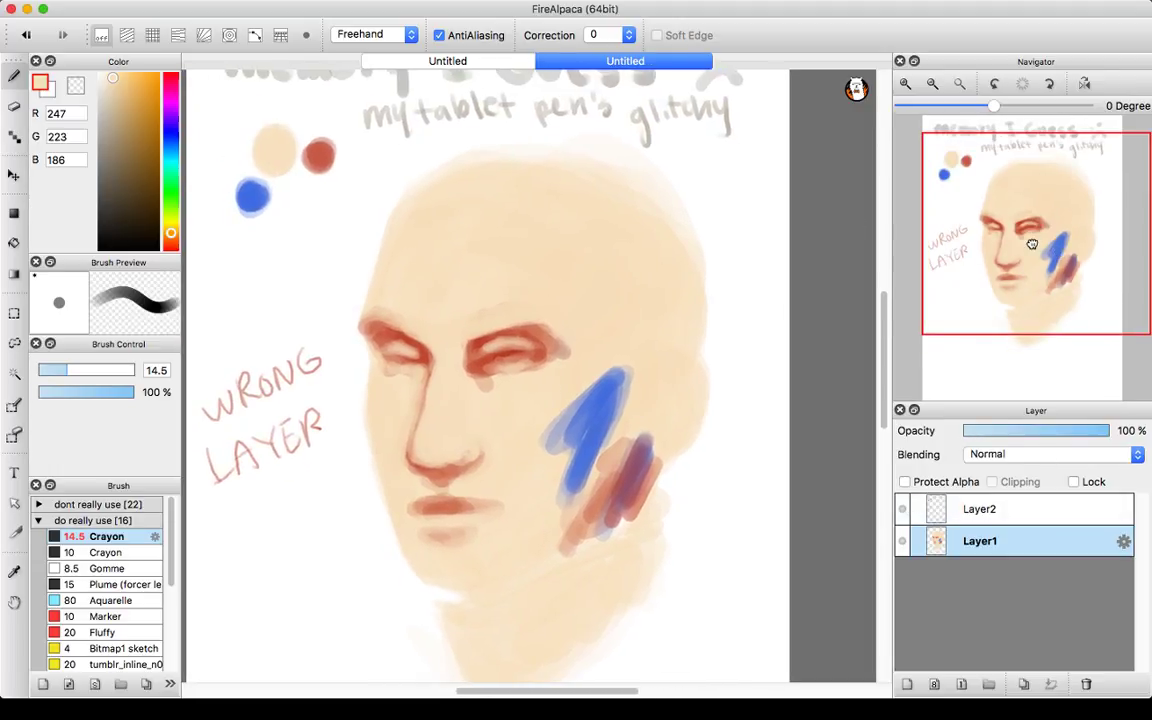
- Sample the red swatch (197, 91, 71), hide Layer2, and on Layer1 shade below the left eye and down the left cheek to the chin
alt+click(316, 158)
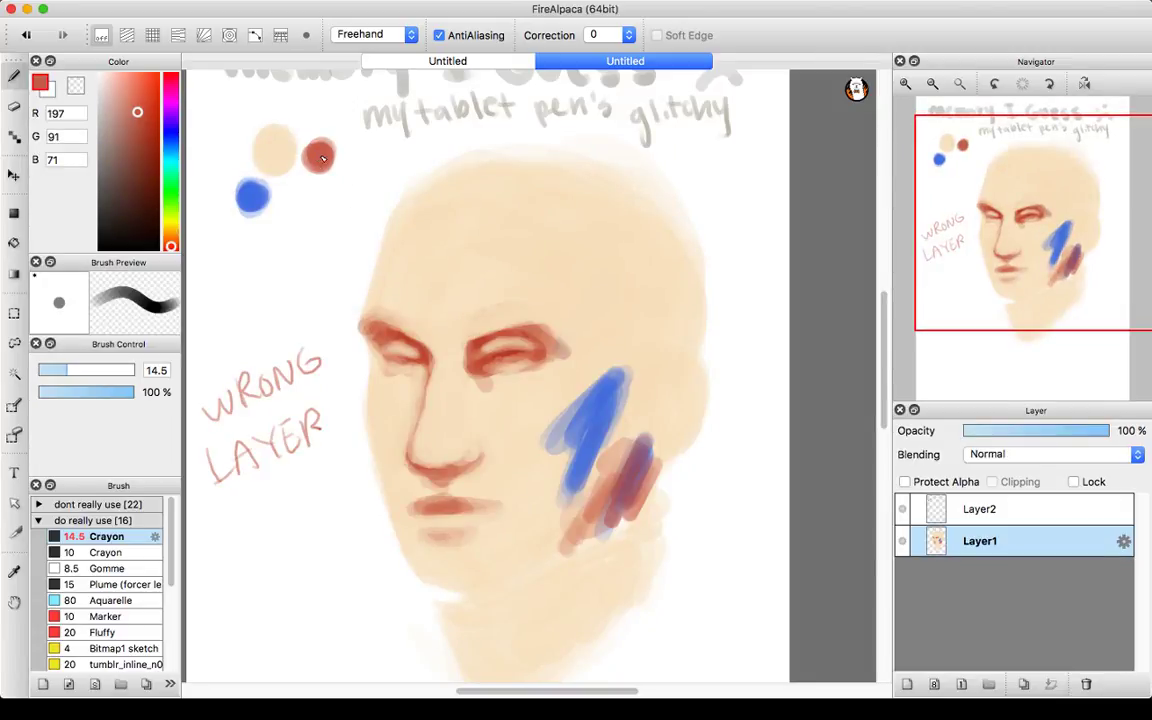
click(975, 512)
click(968, 540)
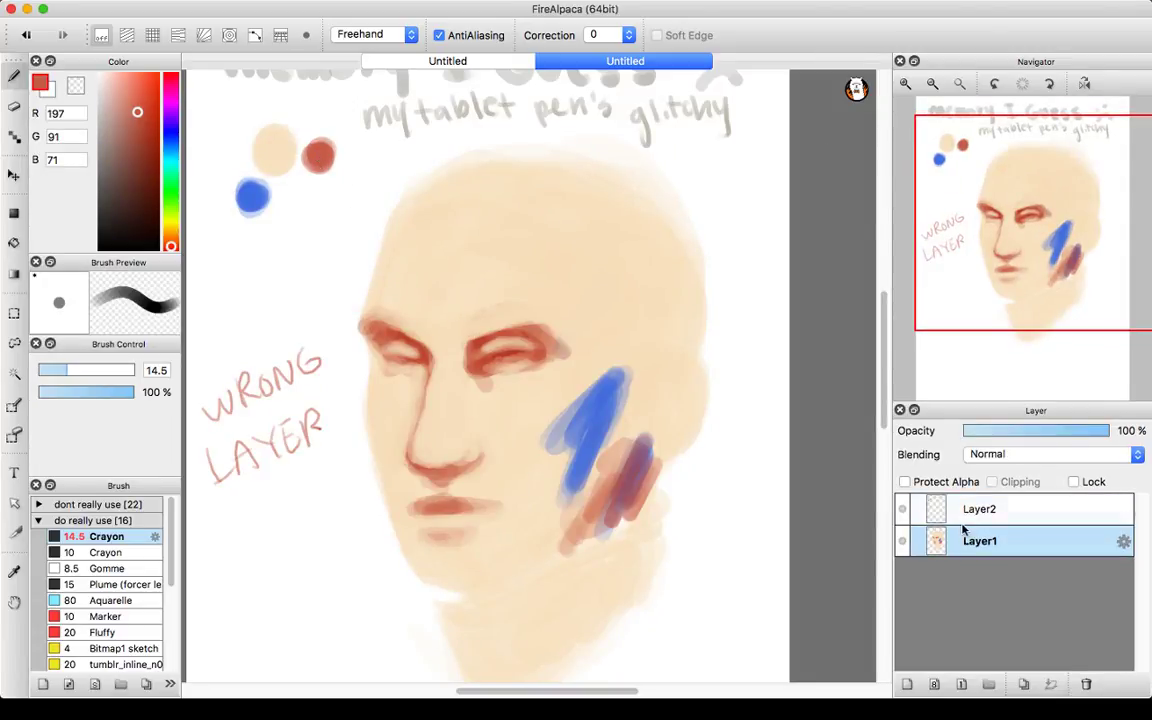
click(902, 509)
mouse_move(1021, 226)
mouse_down()
mouse_move(989, 221)
mouse_move(1004, 235)
mouse_up()
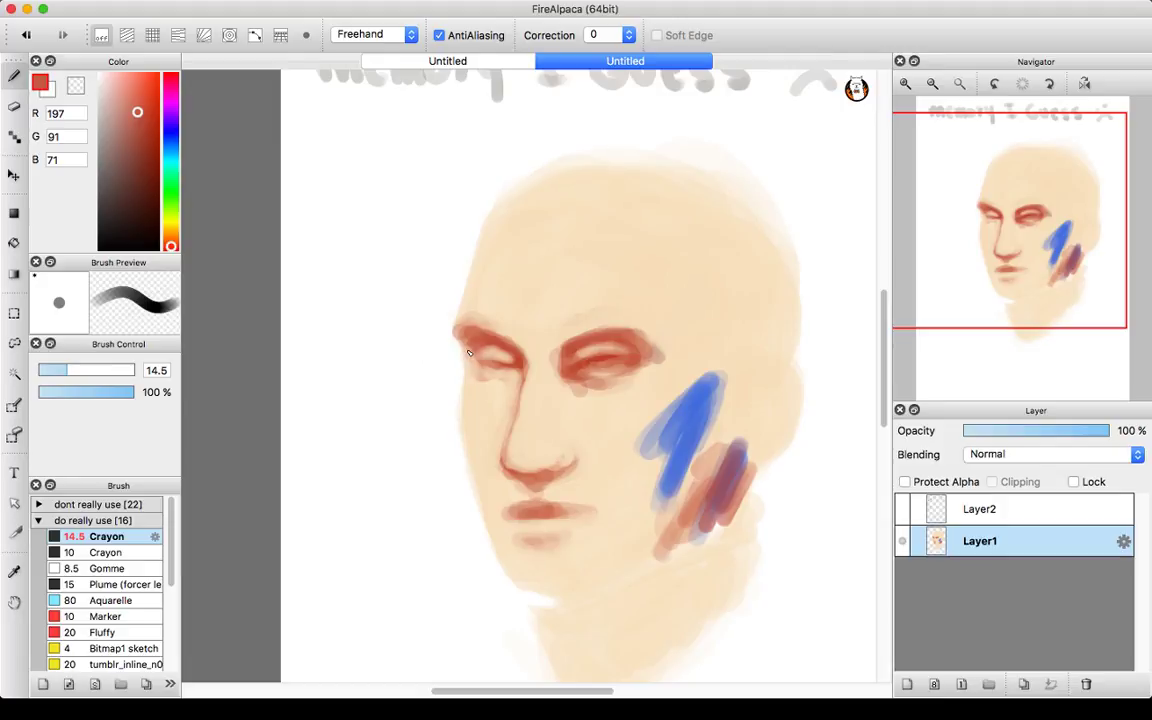
drag(480, 372, 504, 386)
drag(467, 399, 471, 452)
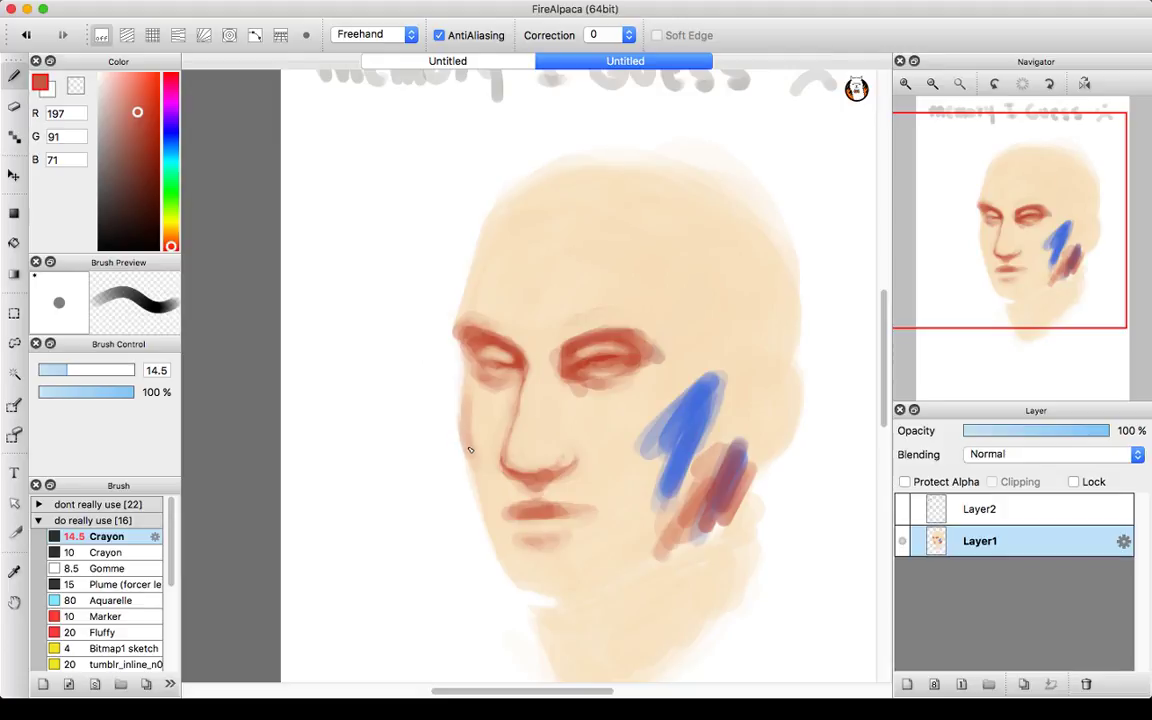
drag(472, 466, 495, 544)
mouse_move(501, 527)
mouse_down()
mouse_move(511, 575)
mouse_move(530, 586)
mouse_up()
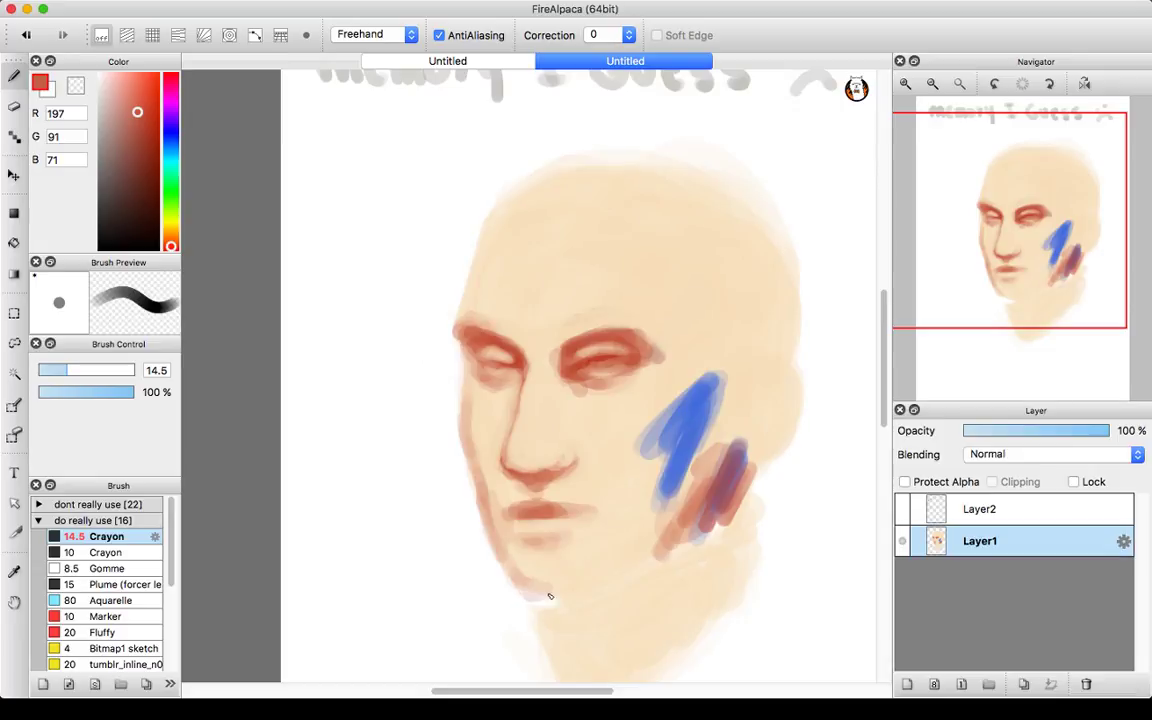
mouse_move(541, 593)
mouse_down()
mouse_move(594, 579)
mouse_move(522, 592)
mouse_move(508, 562)
mouse_up()
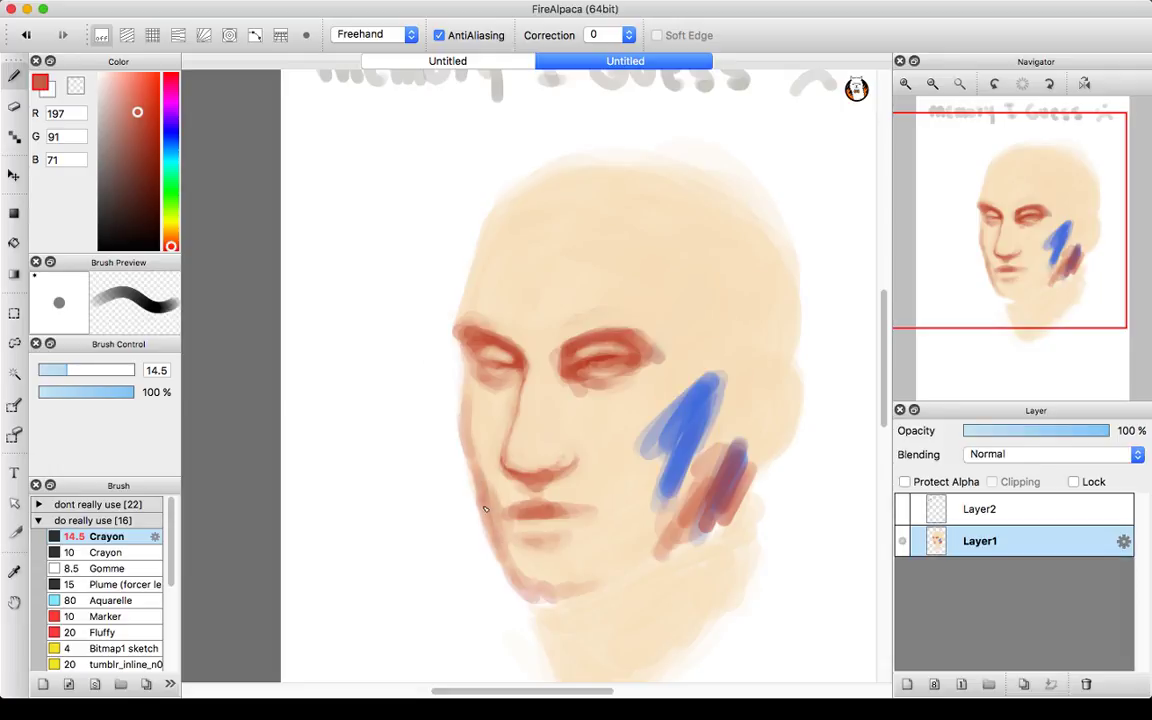
- Deepen the red shading along the left cheek edge and add shadows beside the nose and above the upper lip
mouse_move(481, 486)
mouse_down()
mouse_move(462, 419)
mouse_move(502, 520)
mouse_move(474, 481)
mouse_up()
drag(470, 418, 507, 573)
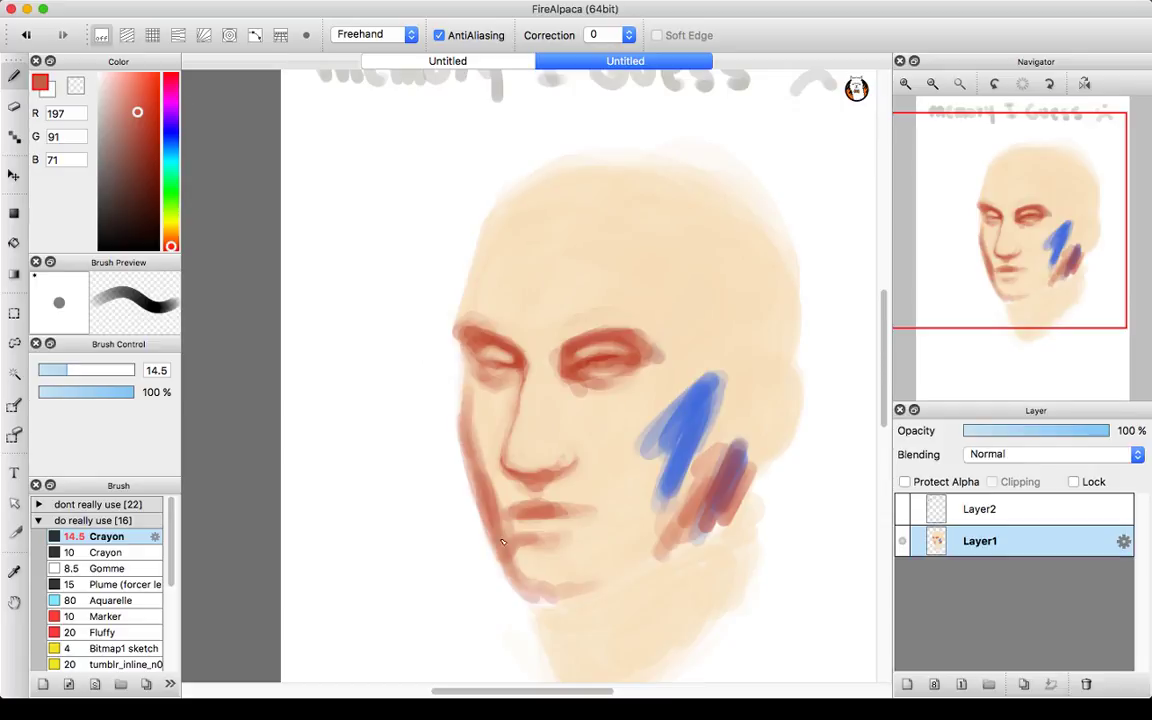
drag(477, 488, 469, 423)
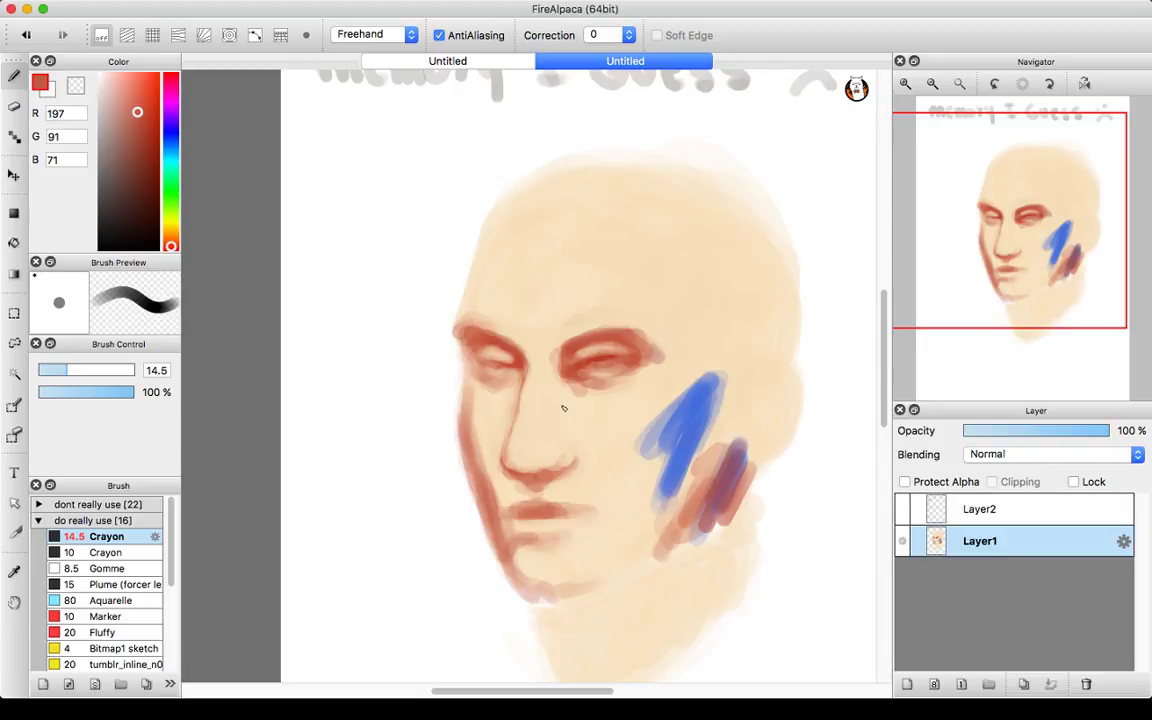
mouse_move(553, 420)
mouse_down()
mouse_move(551, 392)
mouse_move(561, 426)
mouse_up()
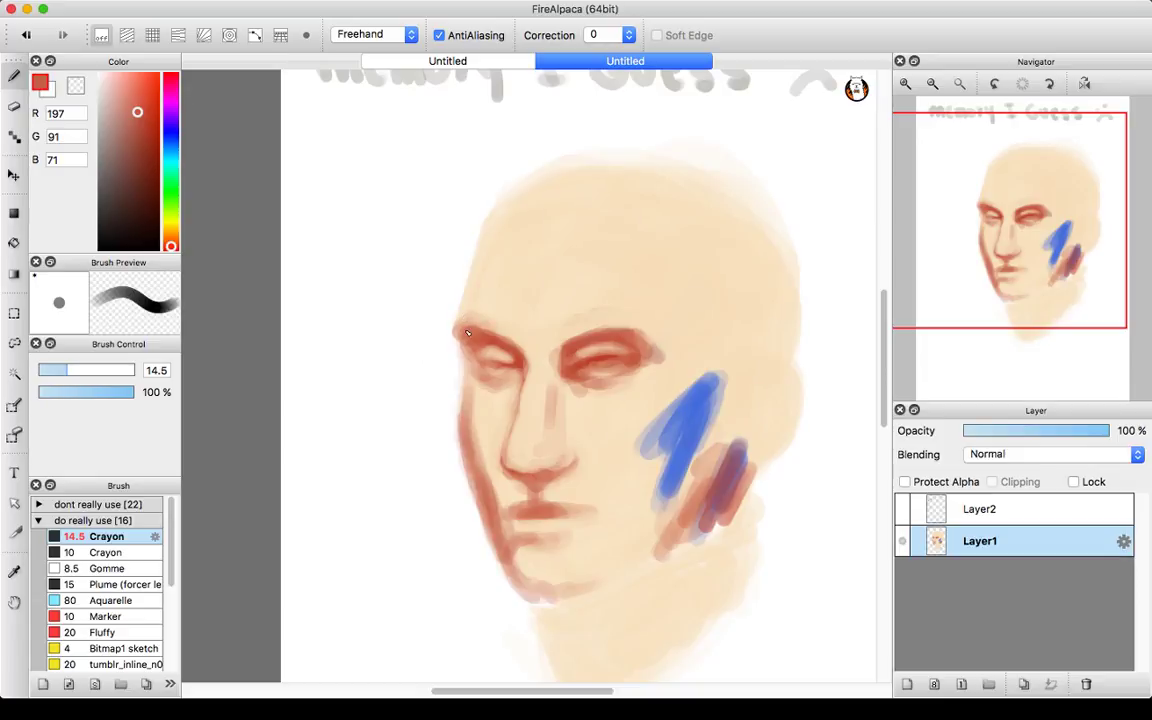
- Shade the left edge of the forehead in red, from the brow up to the hairline
drag(487, 274, 480, 318)
drag(488, 252, 478, 318)
drag(491, 229, 481, 298)
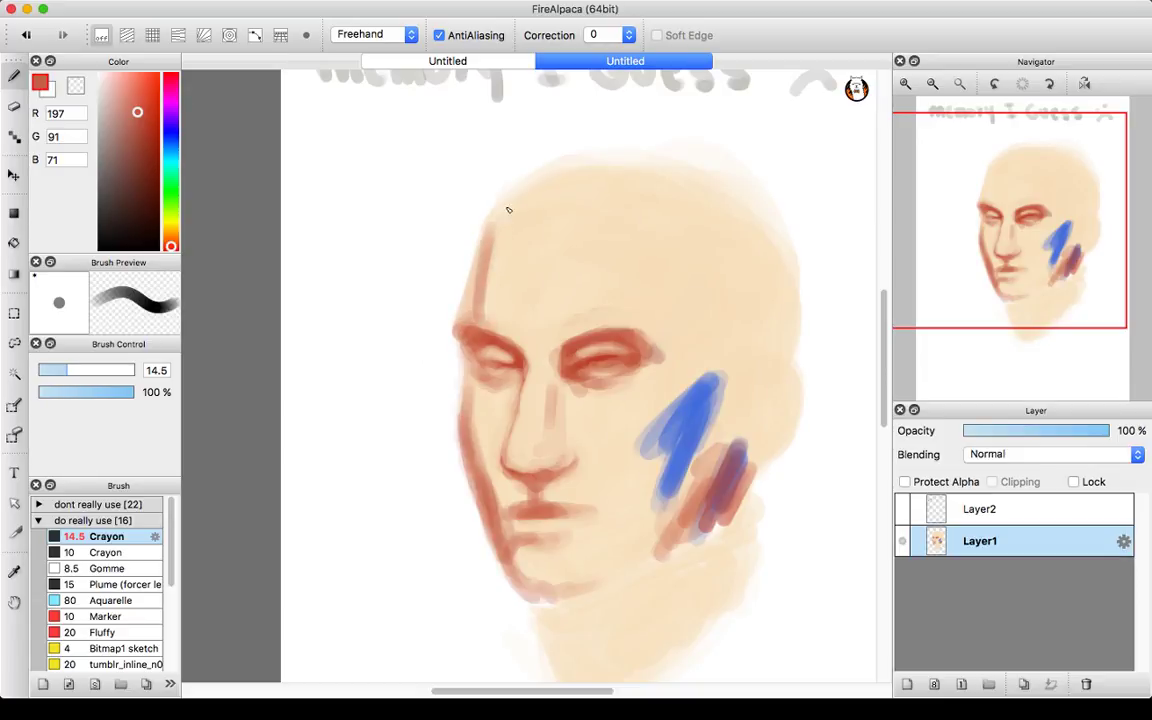
mouse_move(508, 210)
mouse_down()
mouse_move(482, 278)
mouse_move(505, 222)
mouse_move(475, 284)
mouse_up()
drag(498, 231, 474, 304)
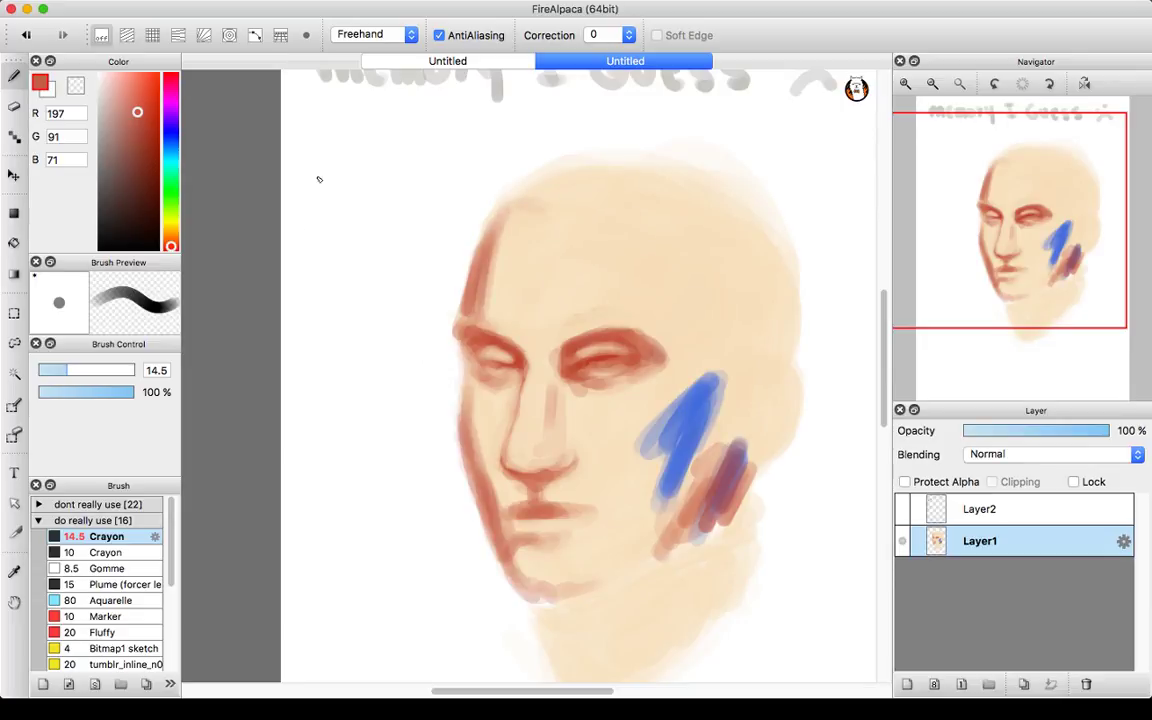
- Show Layer2, sample the skin swatch (247, 224, 190), and cover the blue and red strokes on the cheek at brush size 45
click(904, 509)
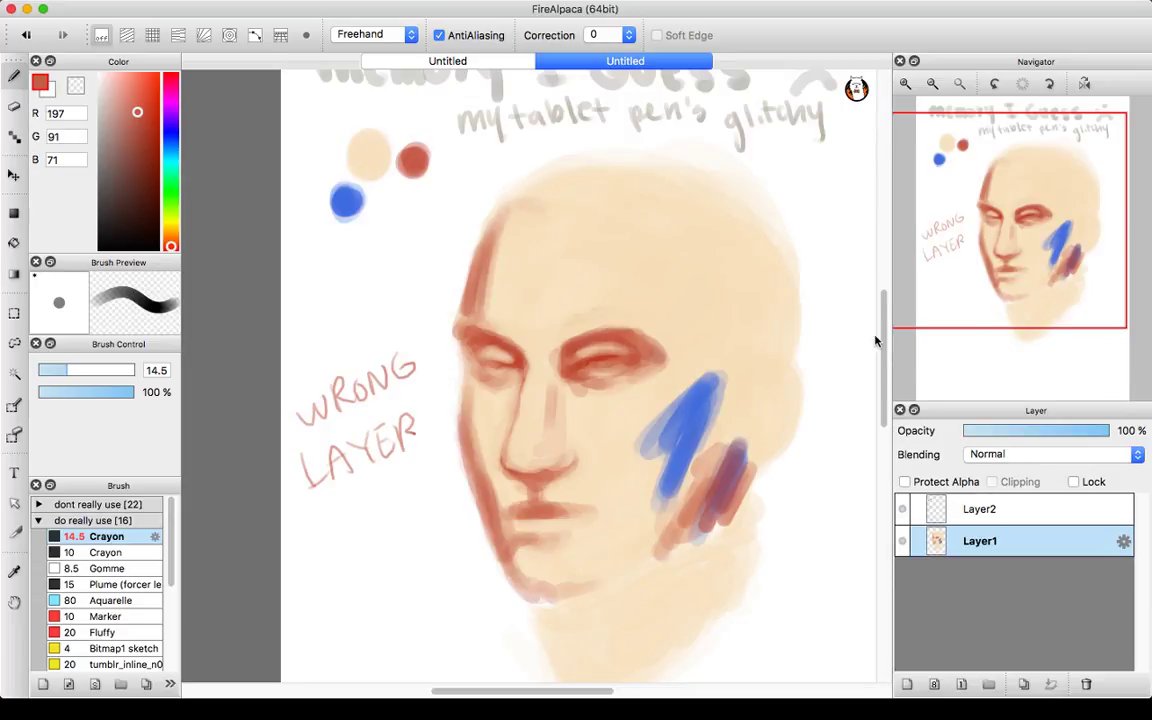
alt+click(368, 168)
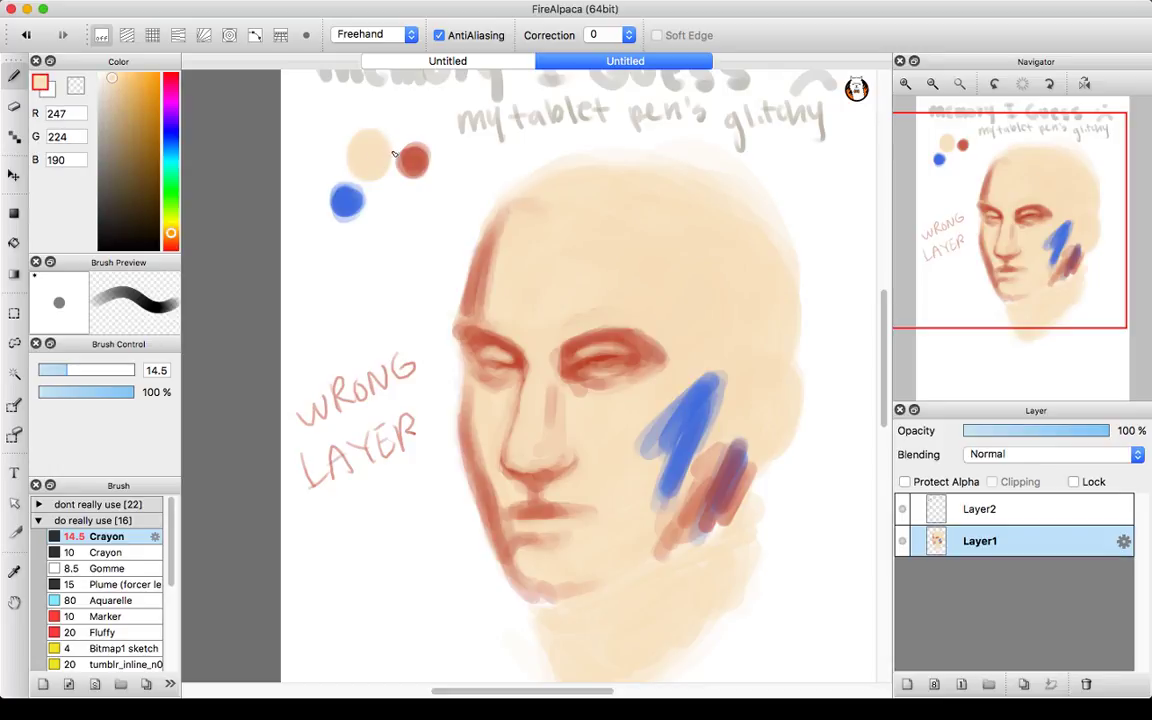
drag(70, 370, 107, 373)
mouse_move(656, 432)
mouse_down()
mouse_move(690, 405)
mouse_move(669, 521)
mouse_move(689, 490)
mouse_move(694, 506)
mouse_move(711, 500)
mouse_move(712, 525)
mouse_move(735, 515)
mouse_move(711, 546)
mouse_move(691, 508)
mouse_move(668, 530)
mouse_move(720, 369)
mouse_move(672, 428)
mouse_move(659, 511)
mouse_move(677, 523)
mouse_move(719, 481)
mouse_move(689, 540)
mouse_move(750, 490)
mouse_move(703, 543)
mouse_move(664, 544)
mouse_move(725, 511)
mouse_up()
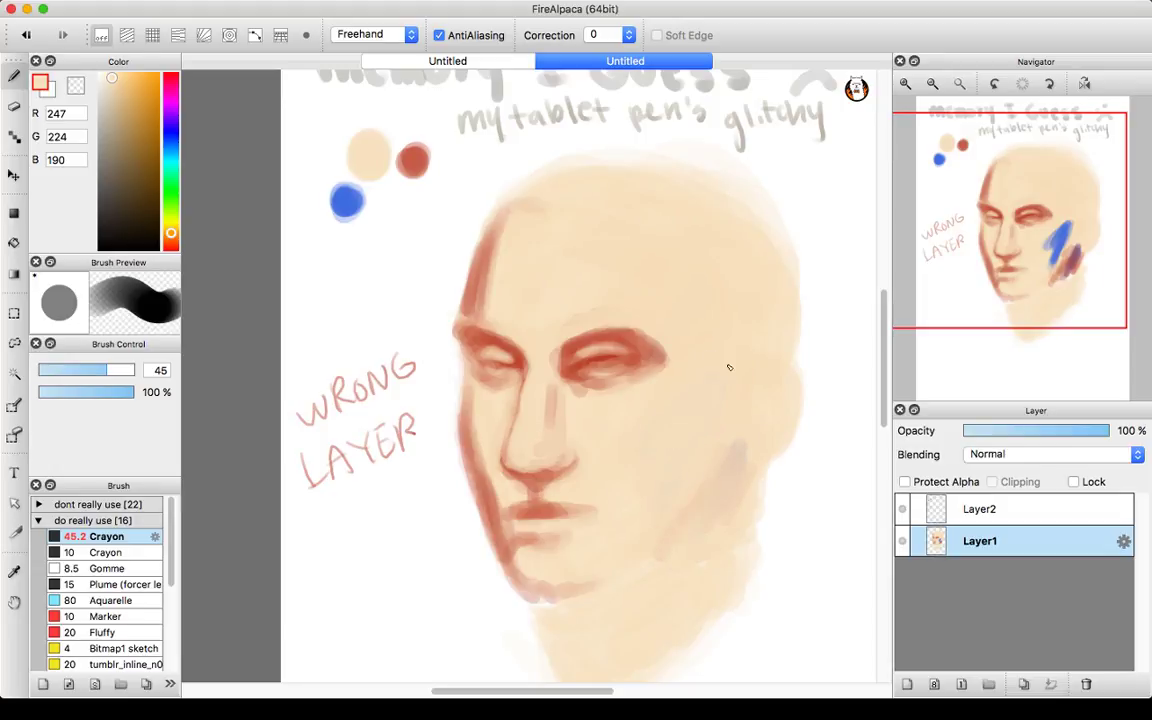
drag(731, 421, 733, 423)
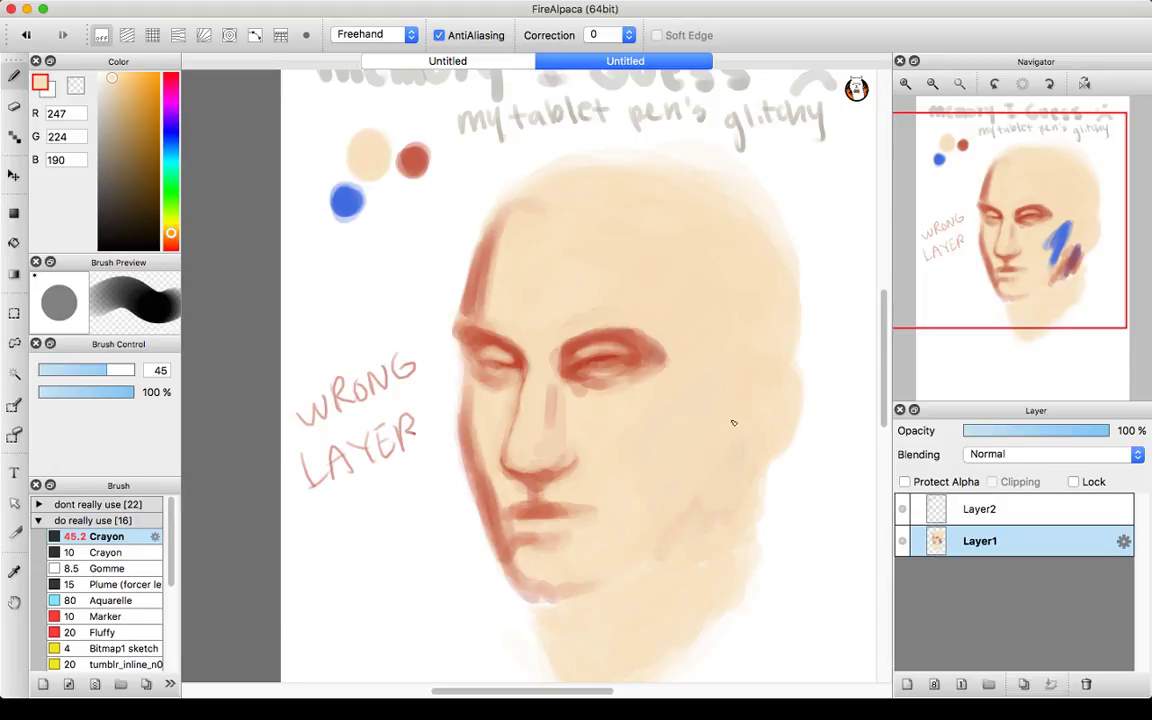
- With the sampled red at brush size 17, paint the jawline from chin to ear and the hairline across the forehead
alt+click(411, 160)
drag(103, 368, 72, 372)
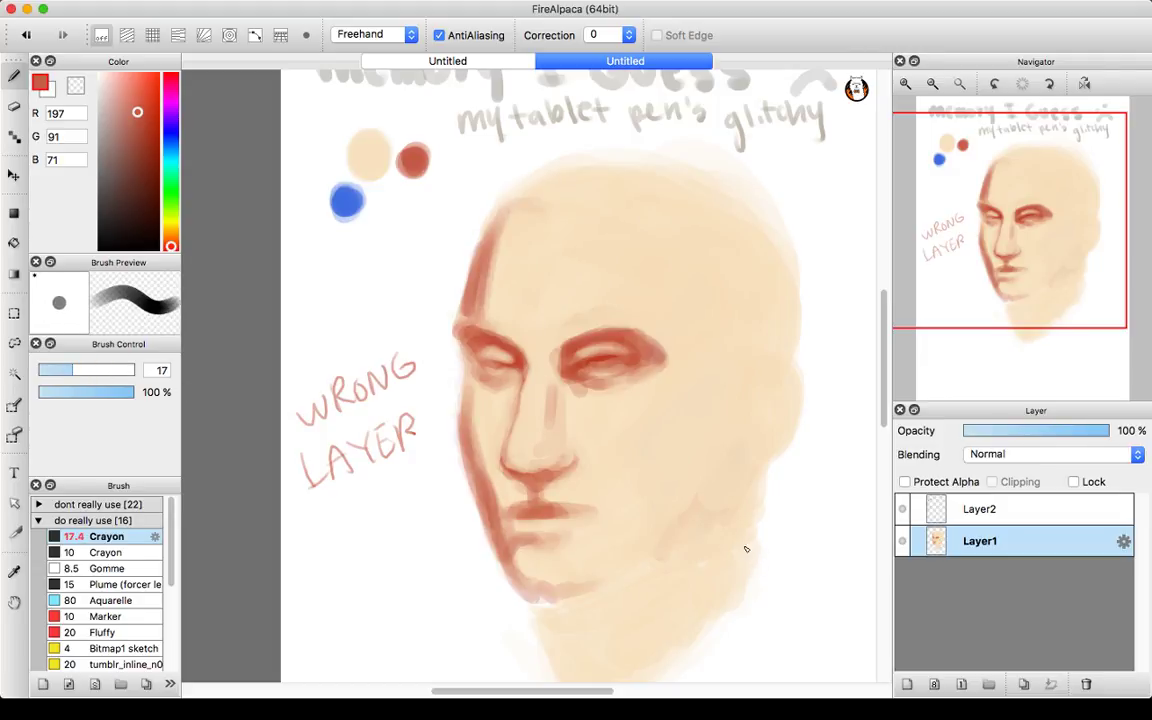
drag(600, 589, 654, 555)
mouse_move(608, 583)
mouse_down()
mouse_move(708, 514)
mouse_move(627, 576)
mouse_up()
mouse_move(560, 609)
mouse_down()
mouse_move(566, 600)
mouse_move(586, 620)
mouse_move(609, 600)
mouse_move(597, 620)
mouse_move(645, 588)
mouse_up()
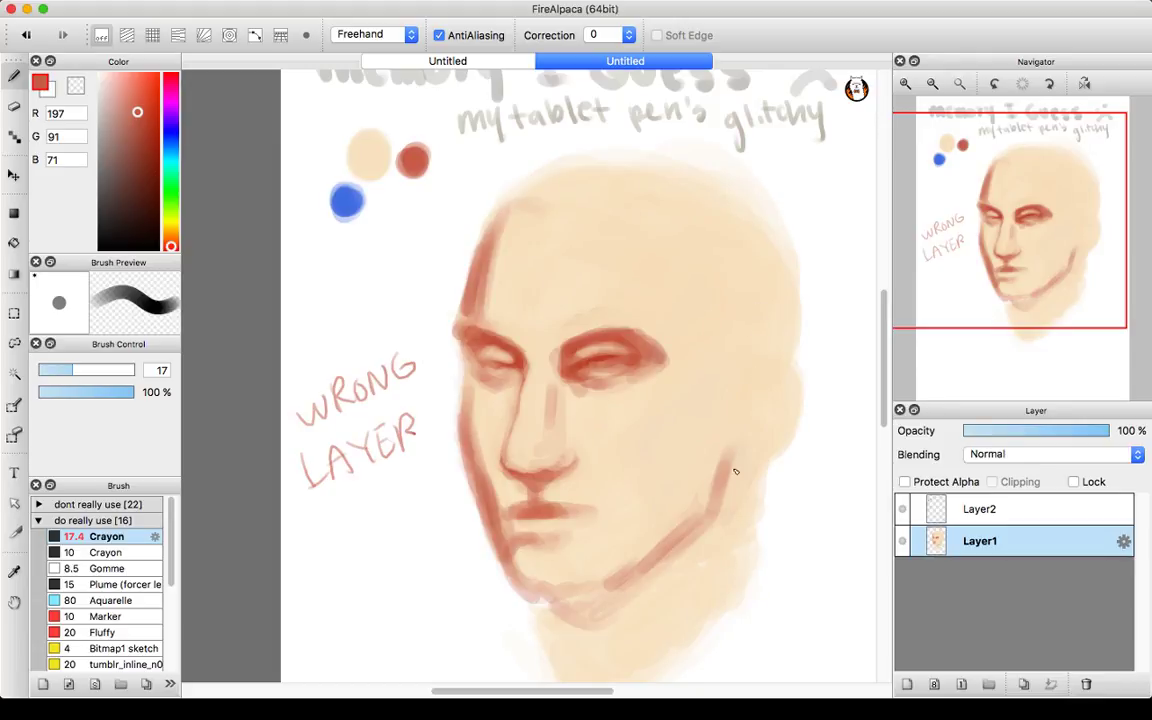
mouse_move(736, 471)
mouse_down()
mouse_move(752, 453)
mouse_move(706, 508)
mouse_up()
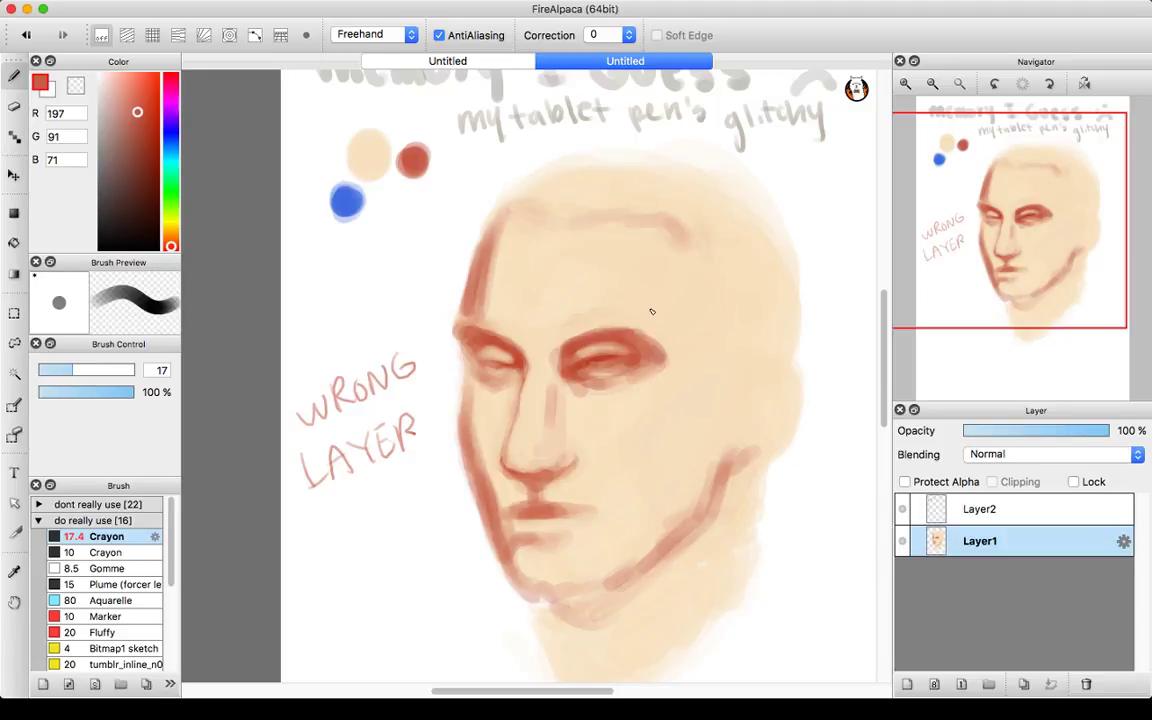
- Thicken the red shadow under the jaw and chin, and strengthen the mouth line and lower lip shadow
mouse_move(716, 473)
mouse_down()
mouse_move(663, 557)
mouse_move(689, 517)
mouse_move(593, 593)
mouse_move(526, 597)
mouse_move(620, 589)
mouse_move(547, 610)
mouse_move(563, 620)
mouse_move(621, 602)
mouse_move(584, 608)
mouse_move(619, 601)
mouse_move(683, 557)
mouse_move(691, 564)
mouse_move(608, 615)
mouse_up()
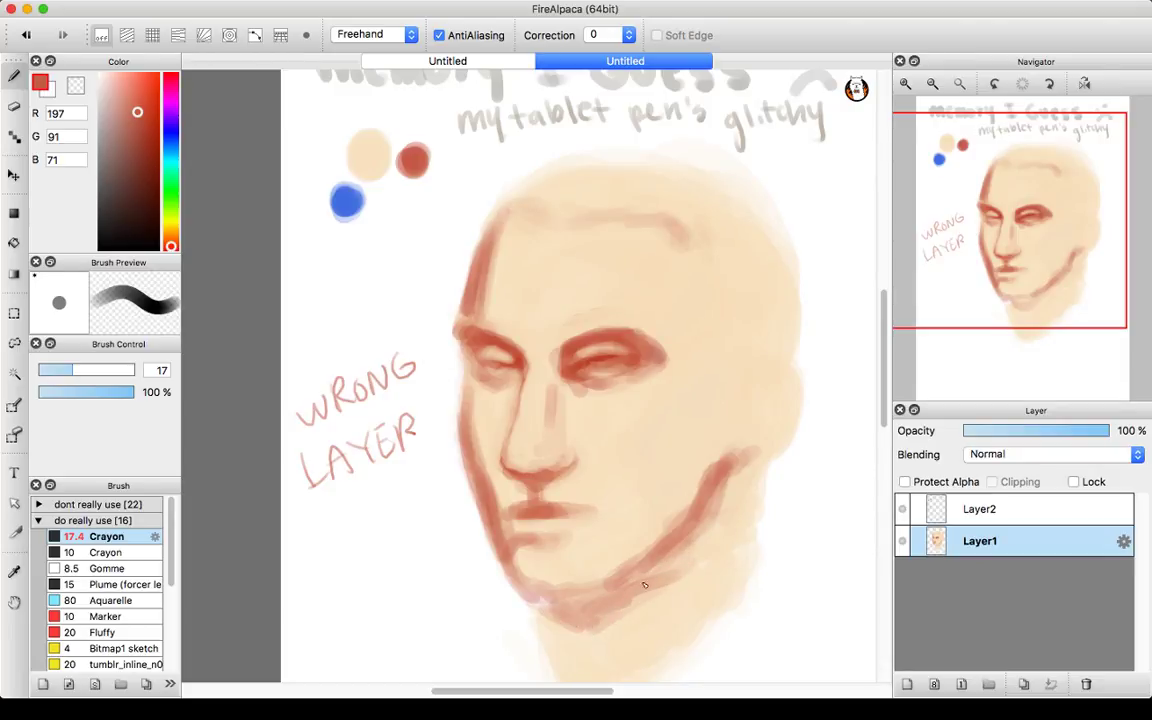
mouse_move(666, 573)
mouse_down()
mouse_move(648, 582)
mouse_move(679, 571)
mouse_up()
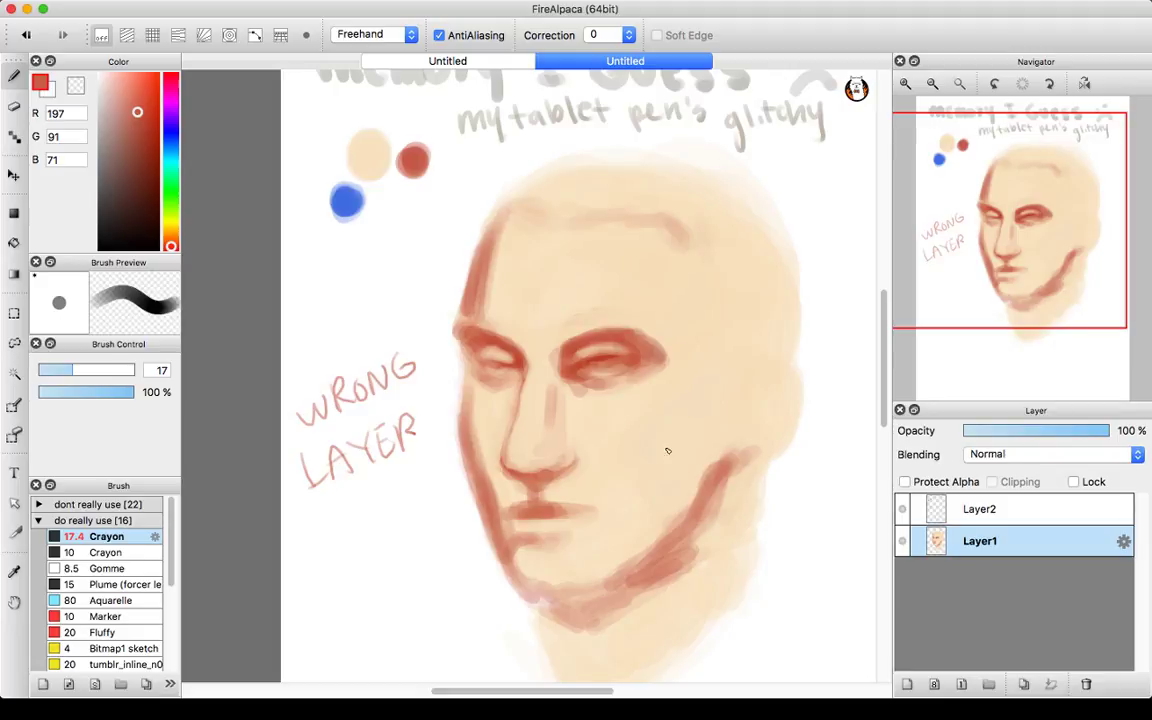
drag(560, 510, 596, 512)
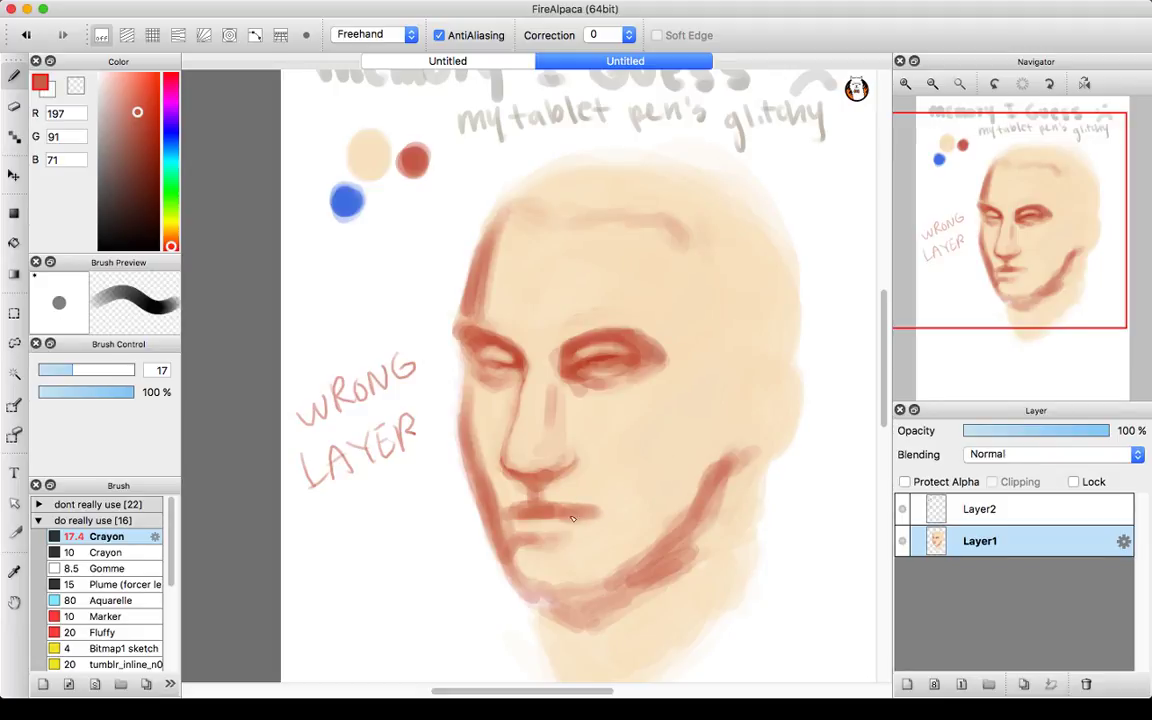
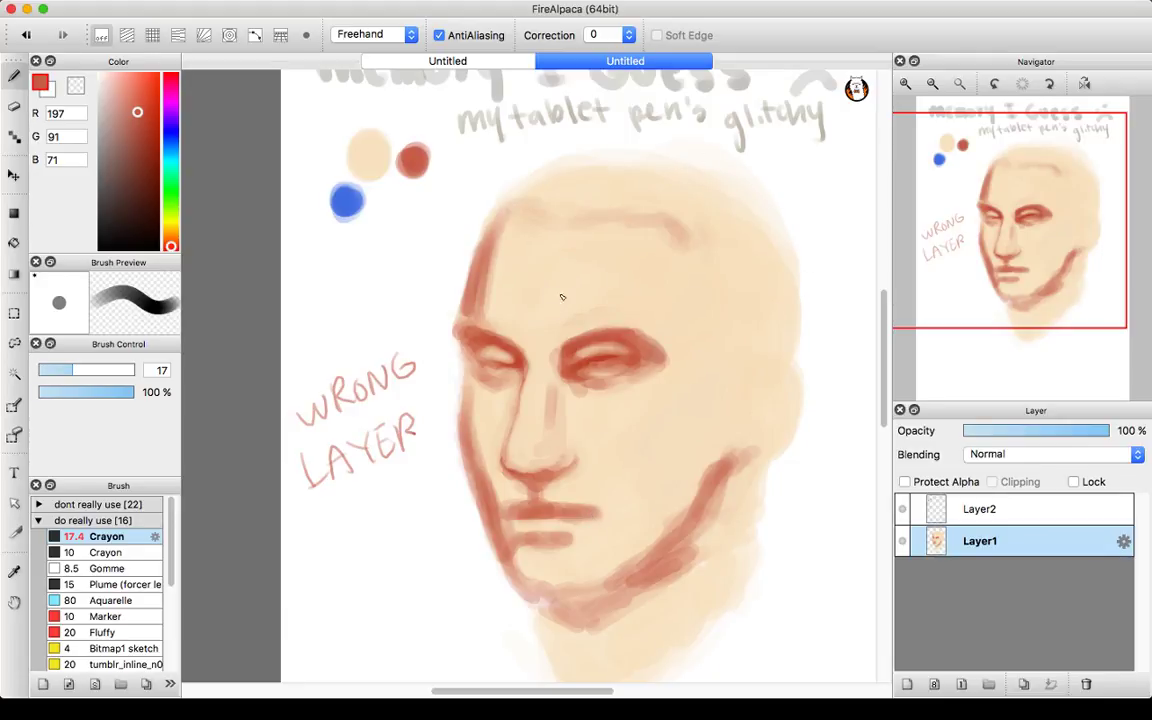
- Sample the skin colour (247, 224, 190) and carve the brow area, eyelids and eye shapes, reducing the brush size to 8.7
alt+click(378, 145)
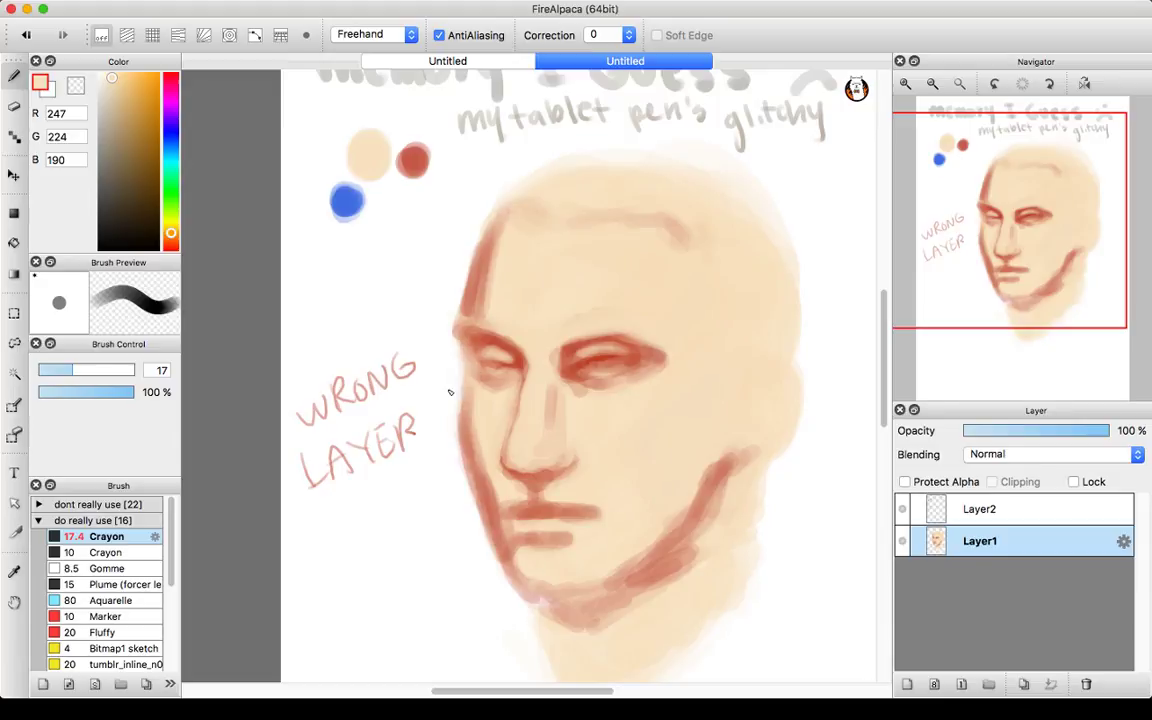
drag(62, 371, 52, 371)
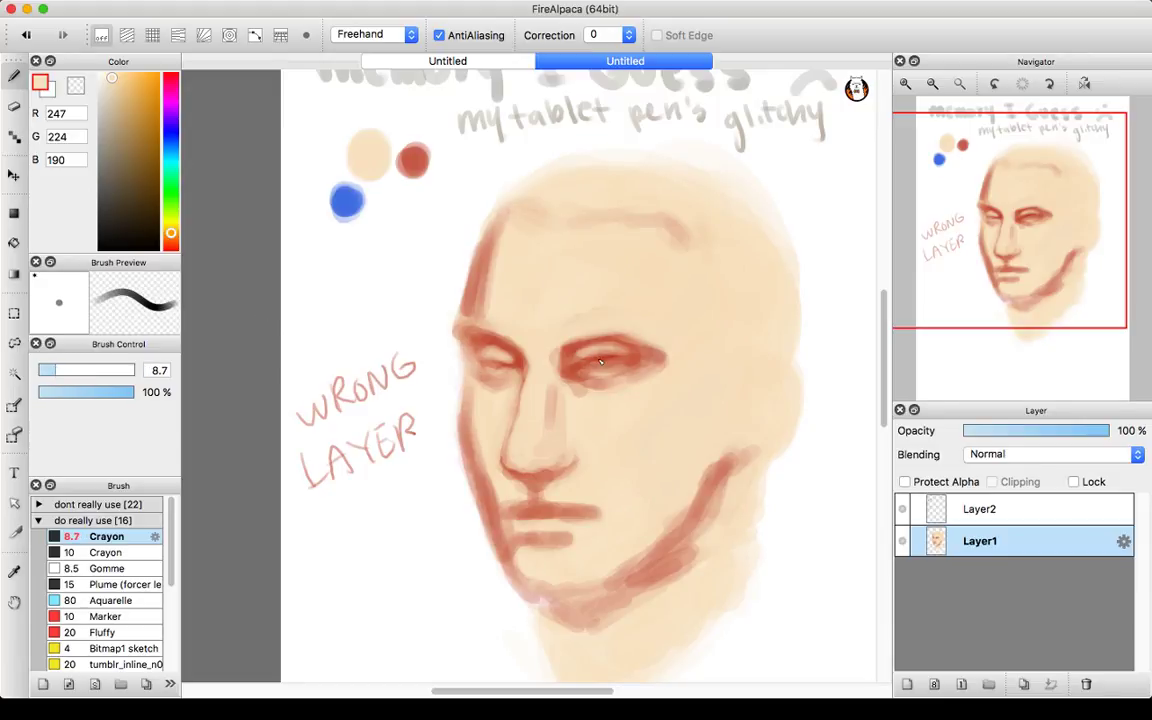
mouse_move(601, 362)
mouse_down()
mouse_move(619, 357)
mouse_move(587, 358)
mouse_up()
drag(606, 382, 585, 377)
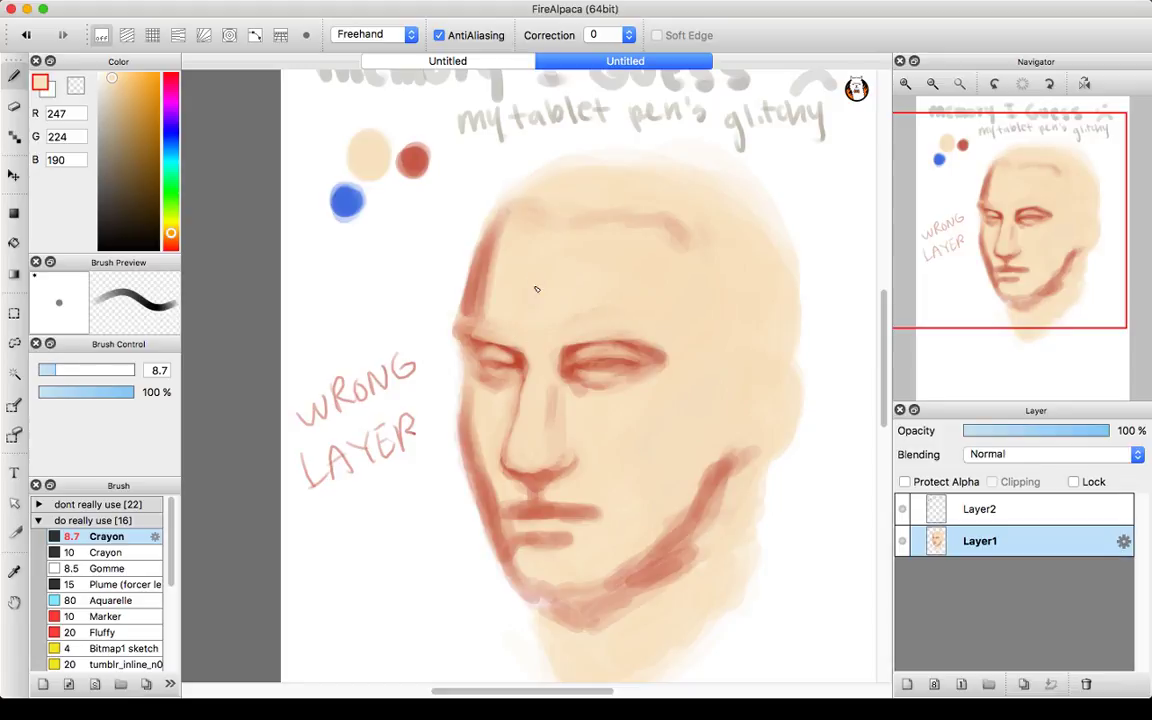
- Redefine the upper eyelid lines of both eyes in sampled red, and clean up around the eyes with the skin swatch colour
alt+click(413, 160)
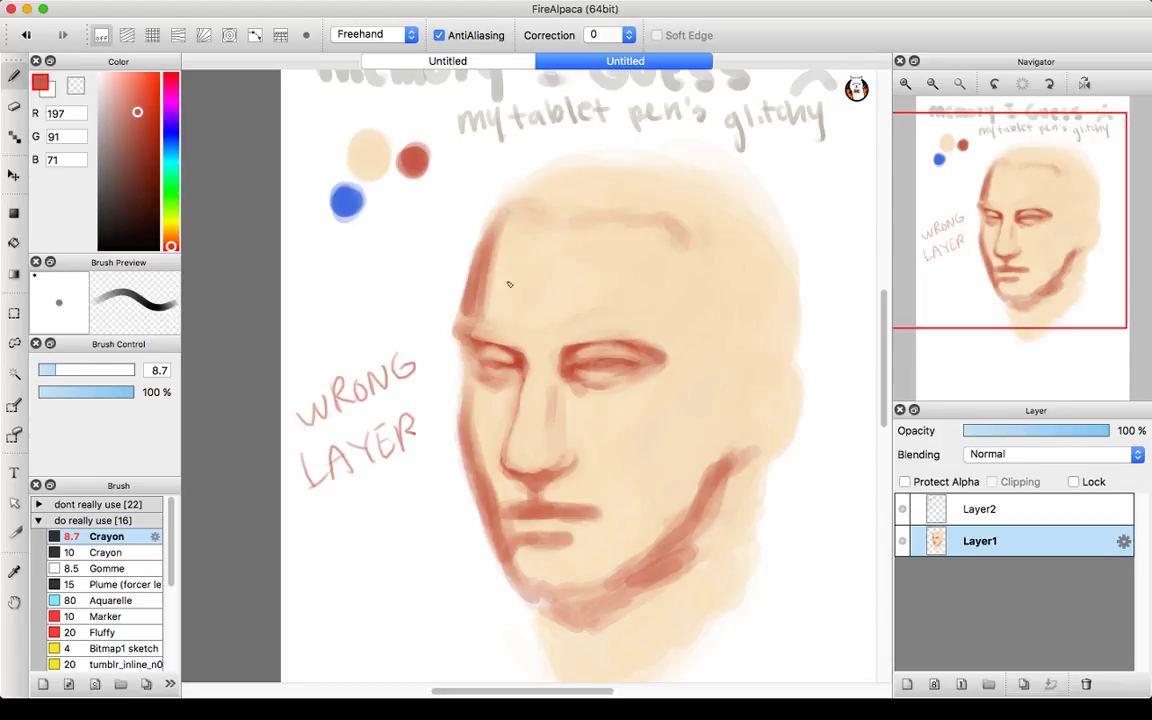
drag(491, 344, 626, 341)
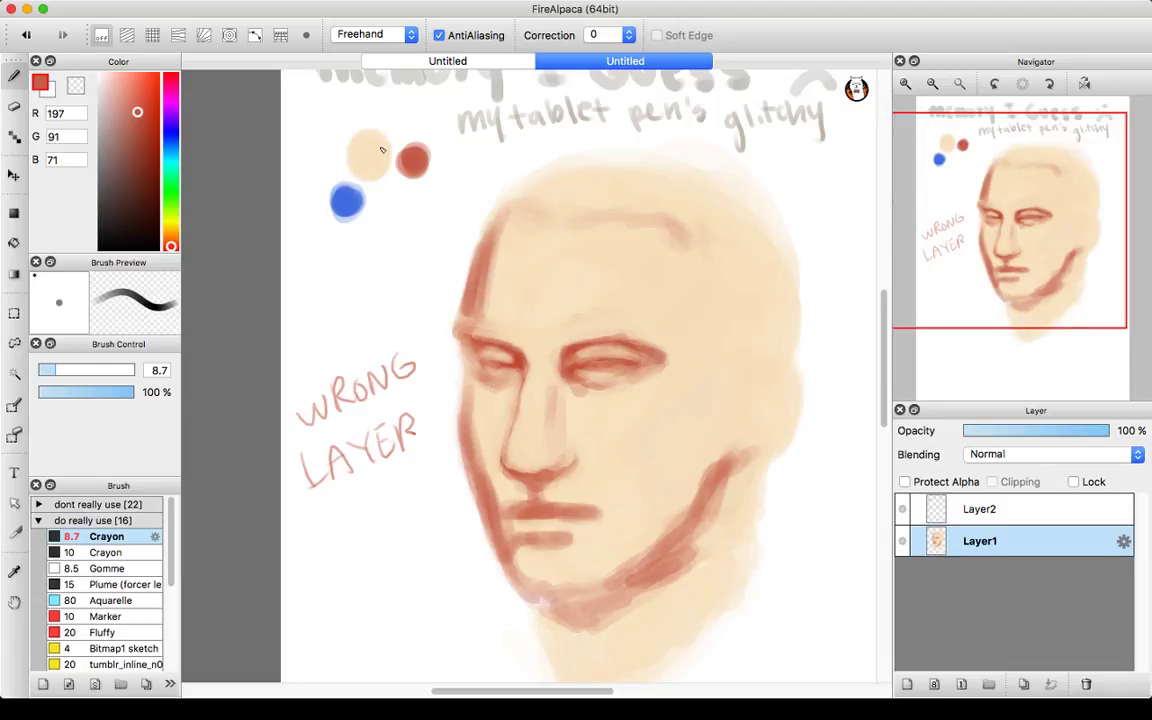
alt+click(345, 135)
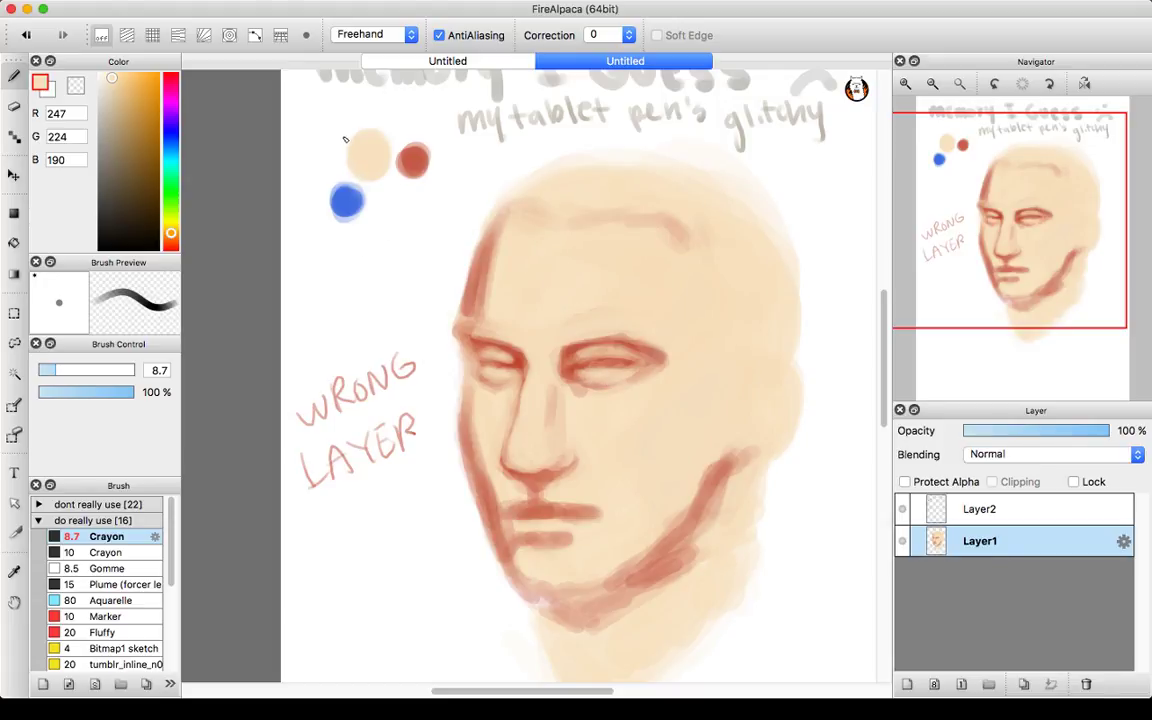
- Set the colour to dark blue-grey (36, 38, 49) and fill in the right eye opening
click(121, 219)
mouse_move(121, 219)
mouse_down()
mouse_move(171, 201)
mouse_move(171, 135)
mouse_up()
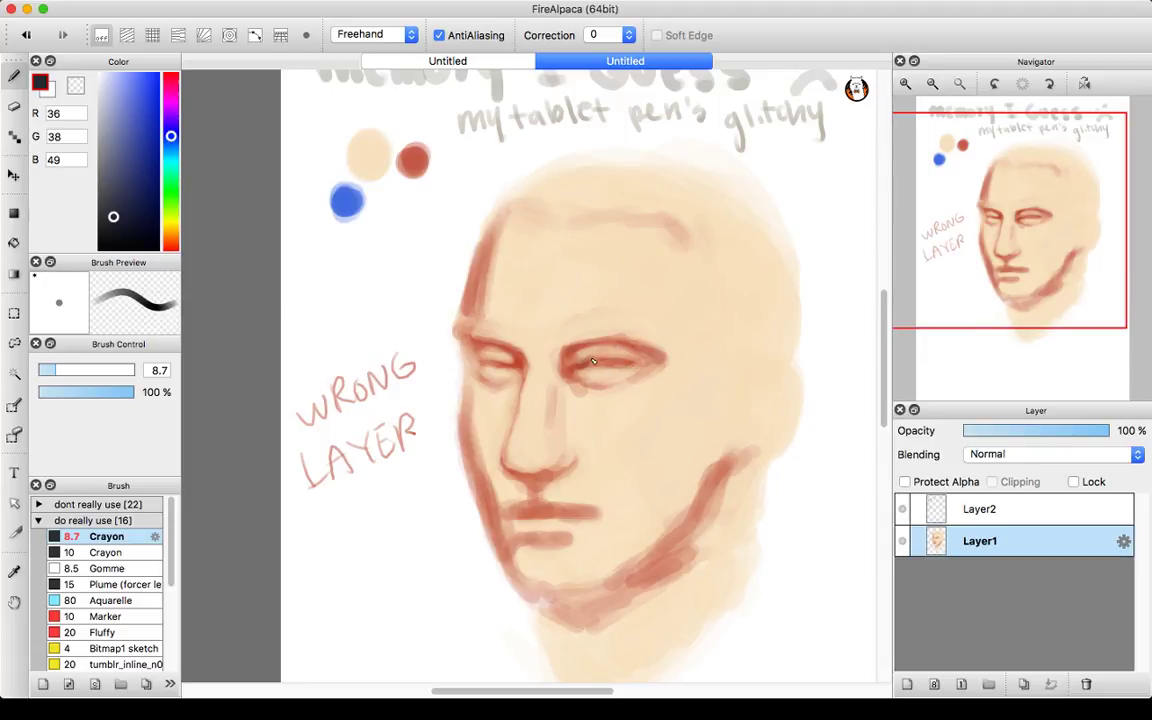
mouse_move(590, 362)
mouse_down()
mouse_move(629, 363)
mouse_move(589, 371)
mouse_up()
mouse_move(604, 357)
mouse_down()
mouse_move(619, 361)
mouse_move(596, 370)
mouse_move(630, 366)
mouse_move(597, 369)
mouse_up()
drag(596, 365, 641, 368)
- Reduce the brush size to 4.2, sharpen the dark eye shape's lower edge and extend its outer corner to a point
click(906, 85)
click(906, 85)
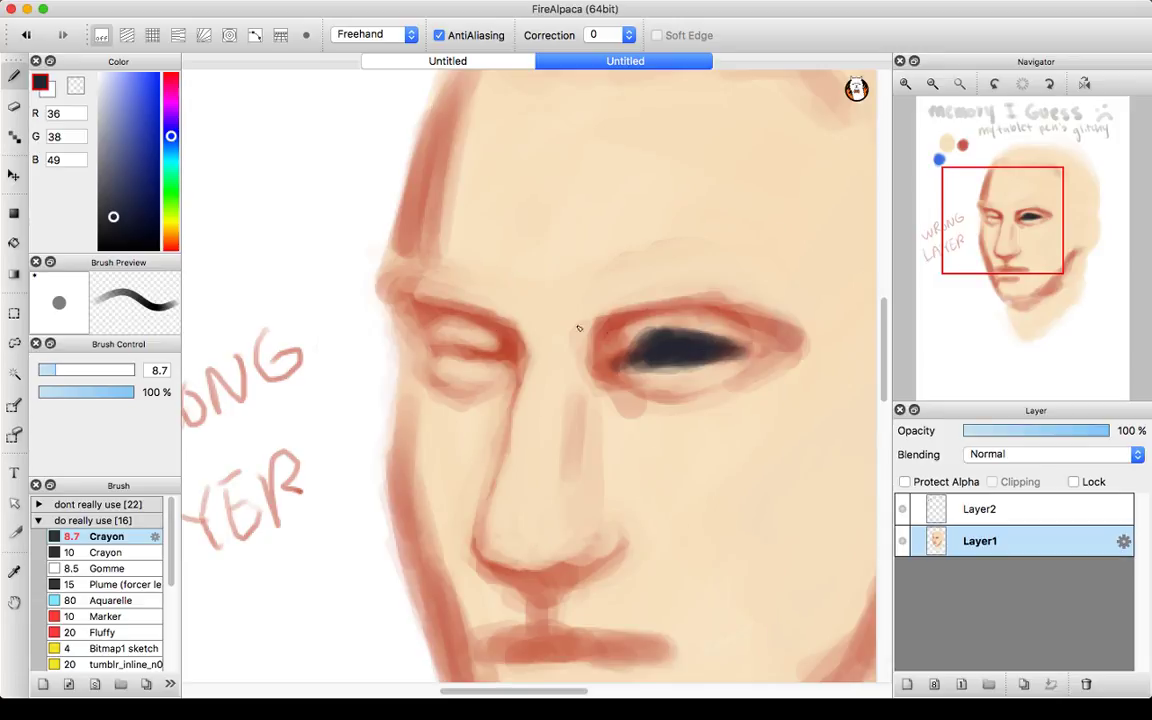
drag(55, 370, 46, 373)
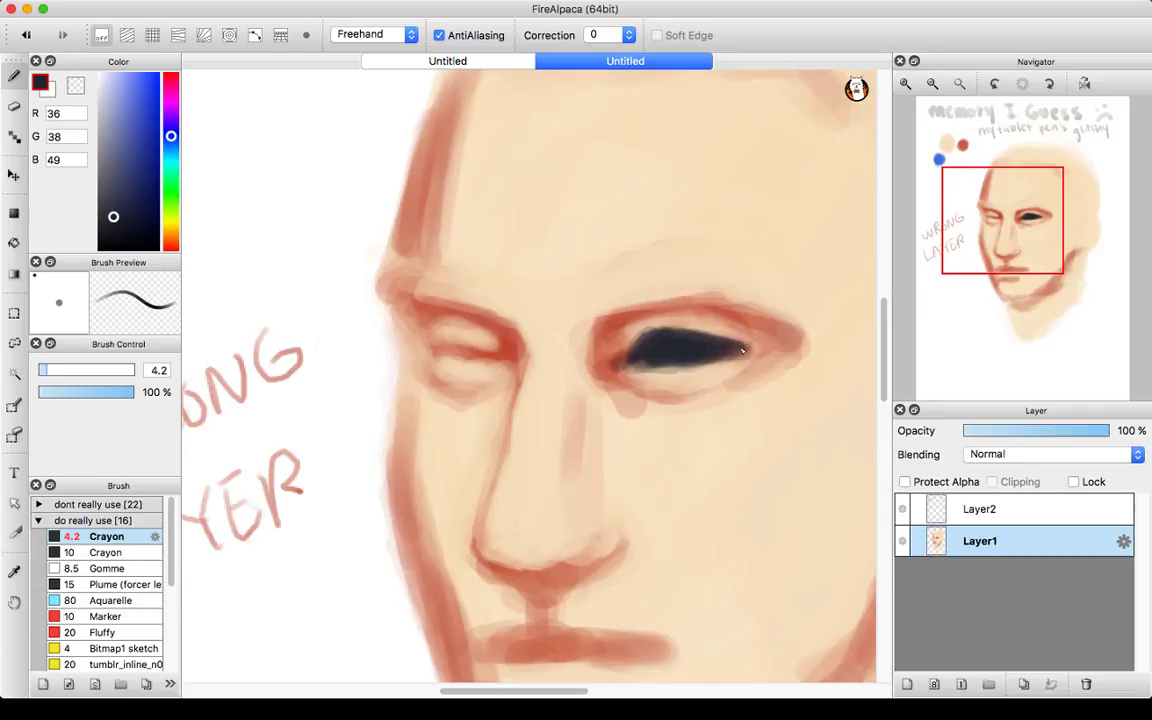
drag(700, 366, 645, 366)
mouse_move(742, 349)
mouse_down()
mouse_move(762, 355)
mouse_move(747, 352)
mouse_up()
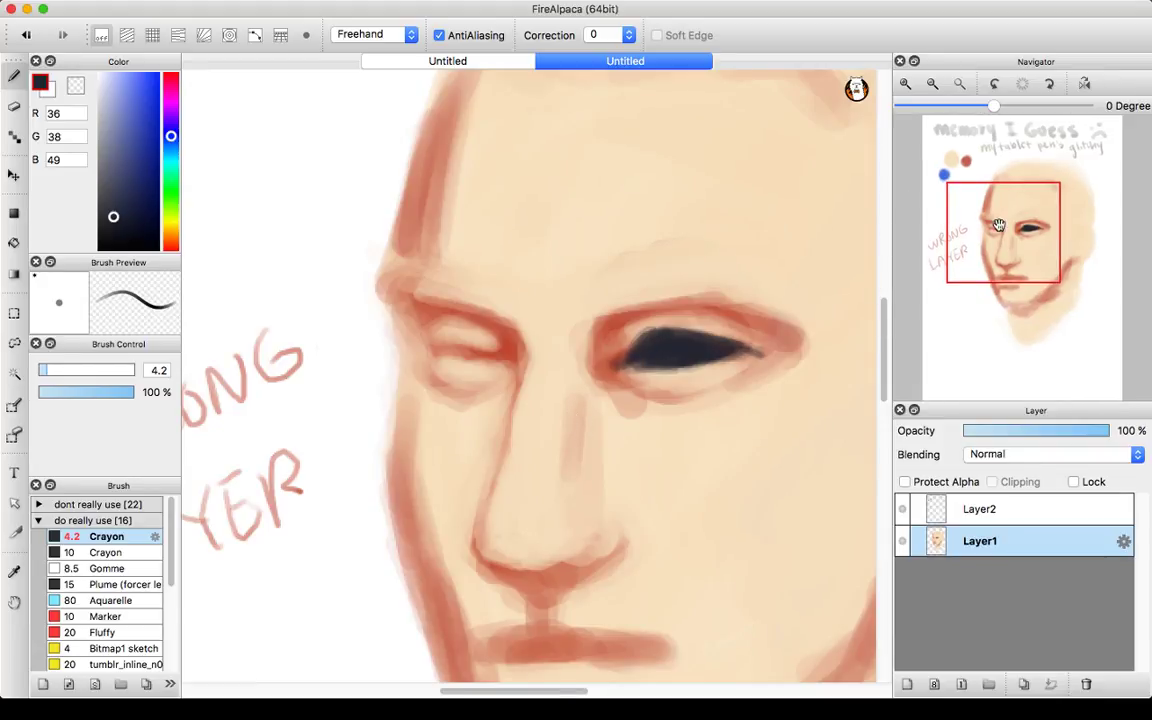
drag(998, 228, 1016, 257)
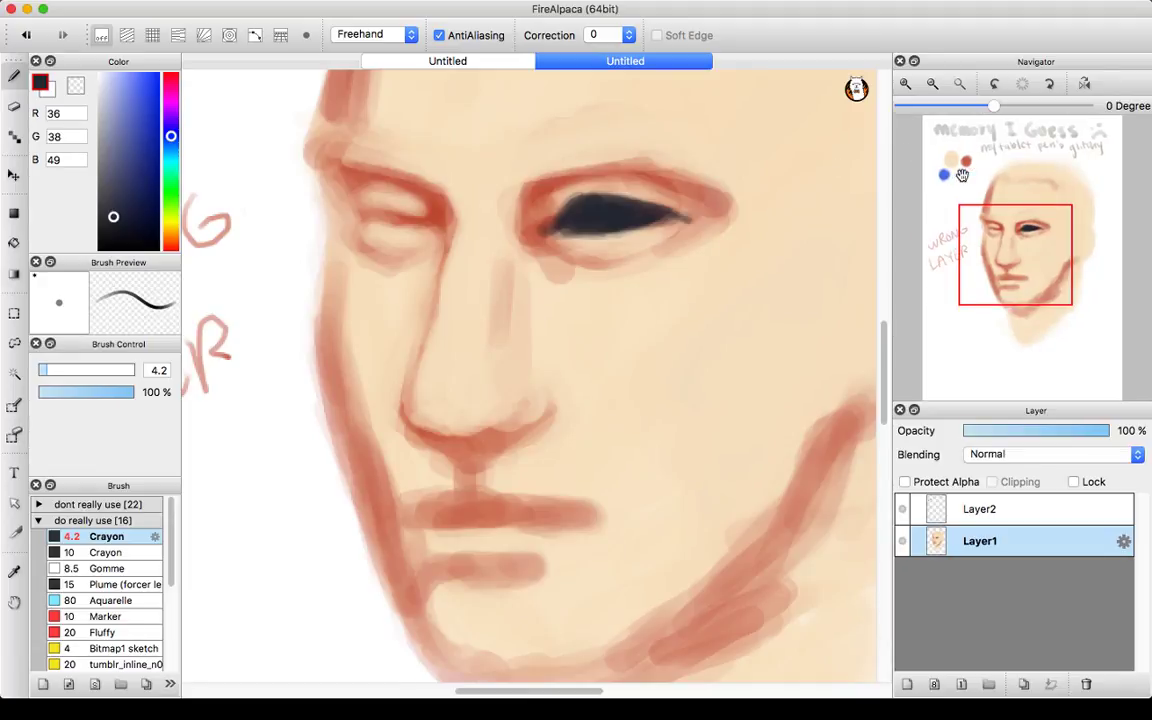
click(947, 161)
alt+click(564, 357)
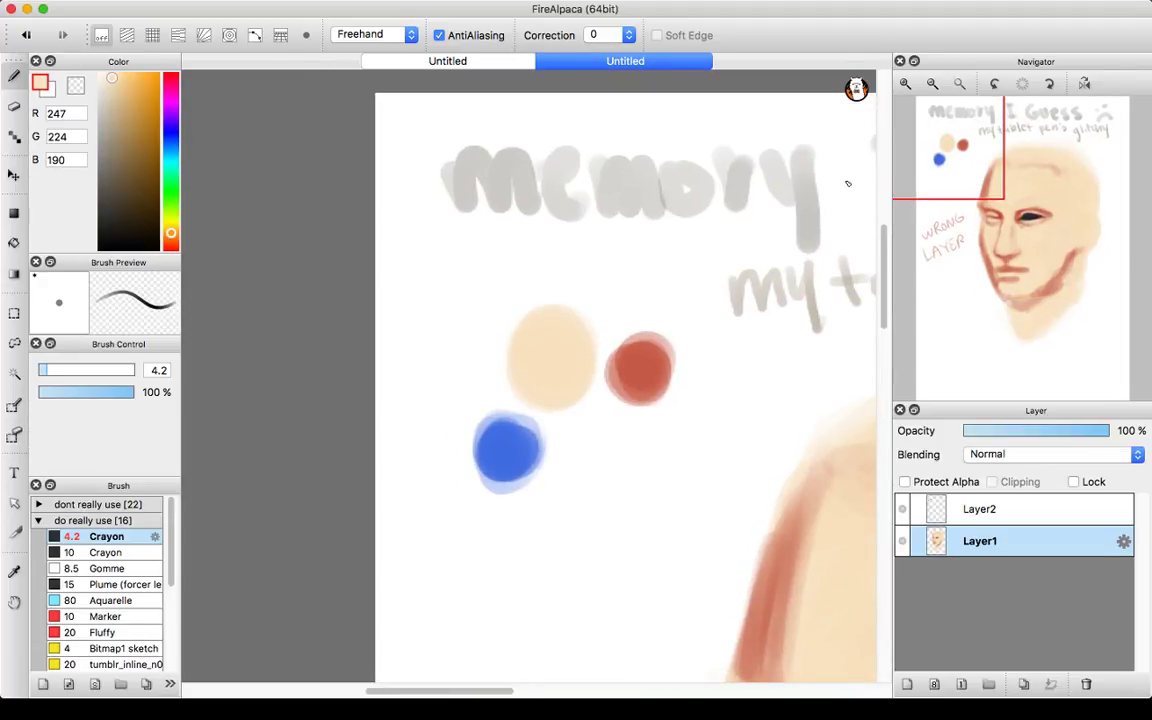
click(1031, 253)
click(1031, 253)
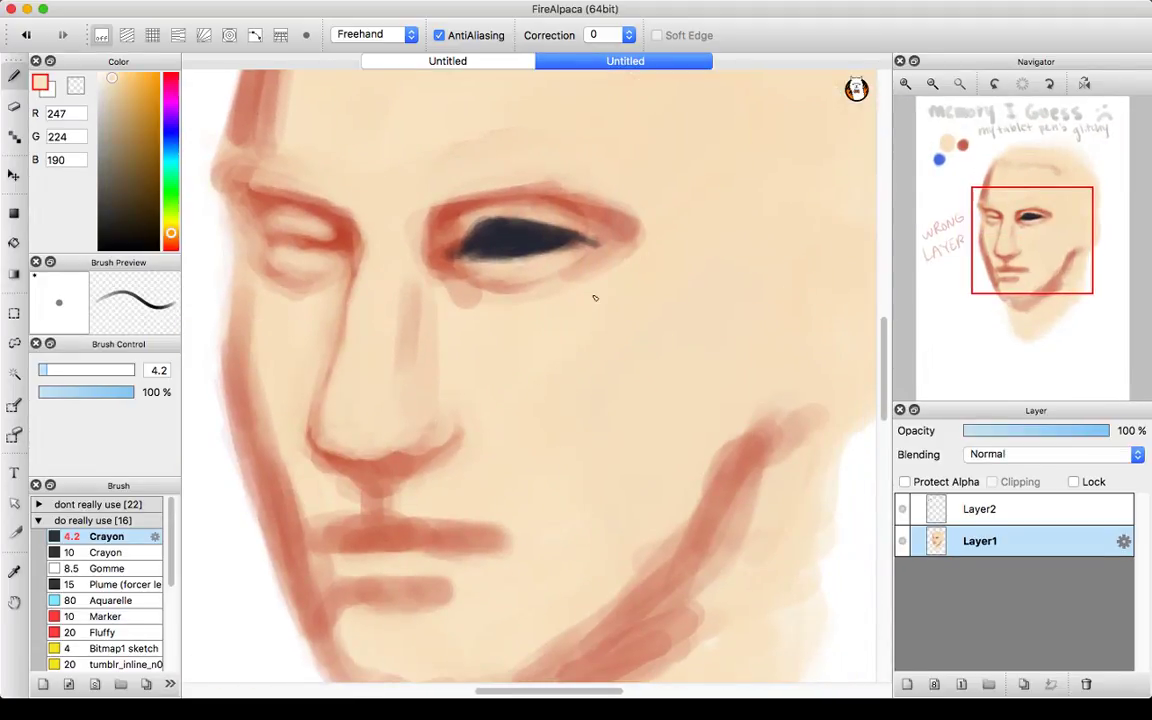
- Sample the dark eye colour (39, 38, 49) and paint a dark swatch below the blue one on Layer2 with brush size 17.8
alt+click(535, 231)
drag(1025, 258, 955, 179)
click(928, 511)
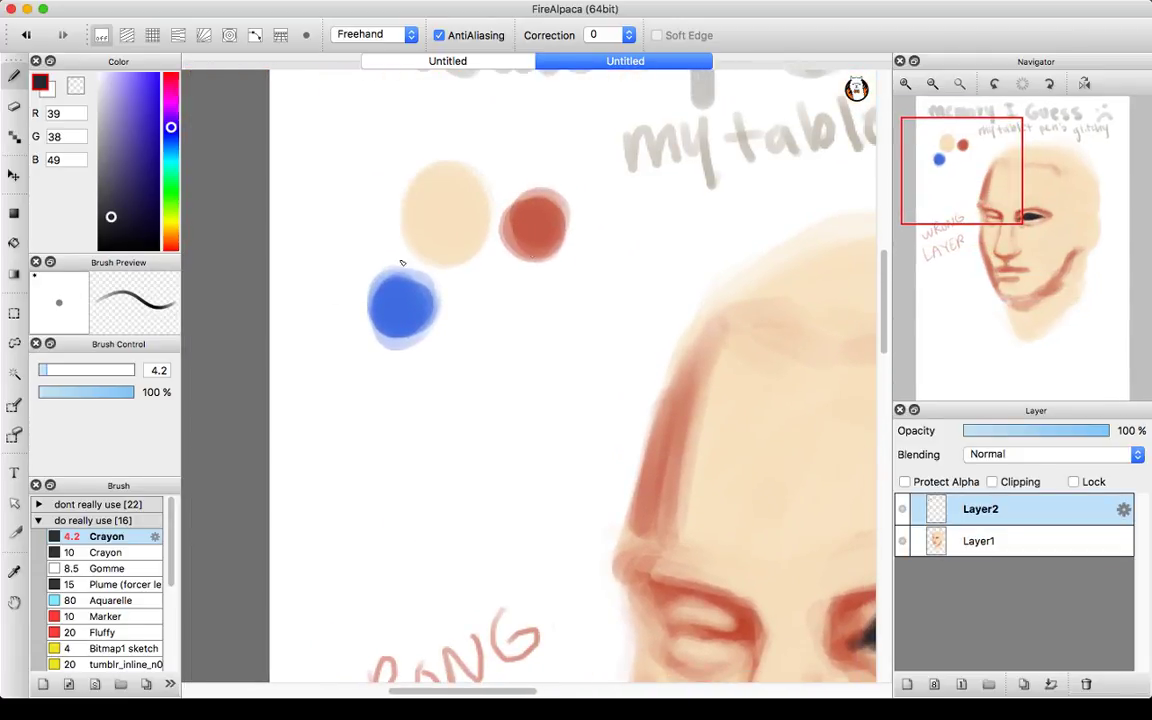
click(72, 370)
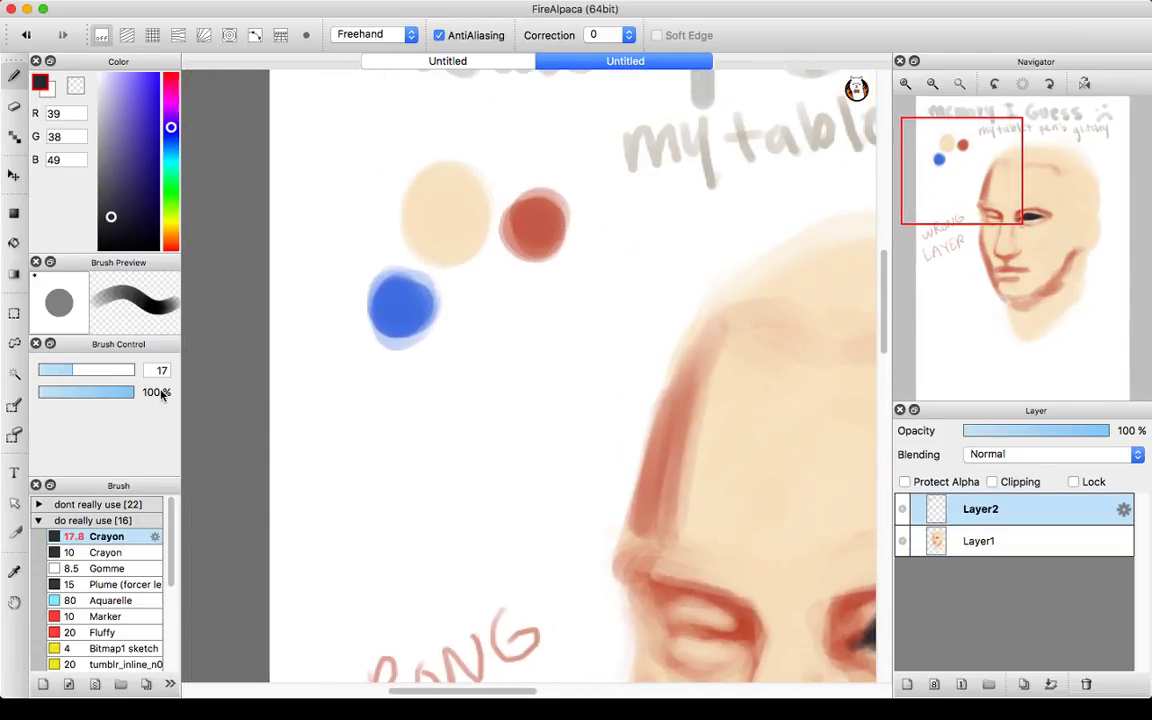
click(415, 366)
drag(418, 377, 416, 370)
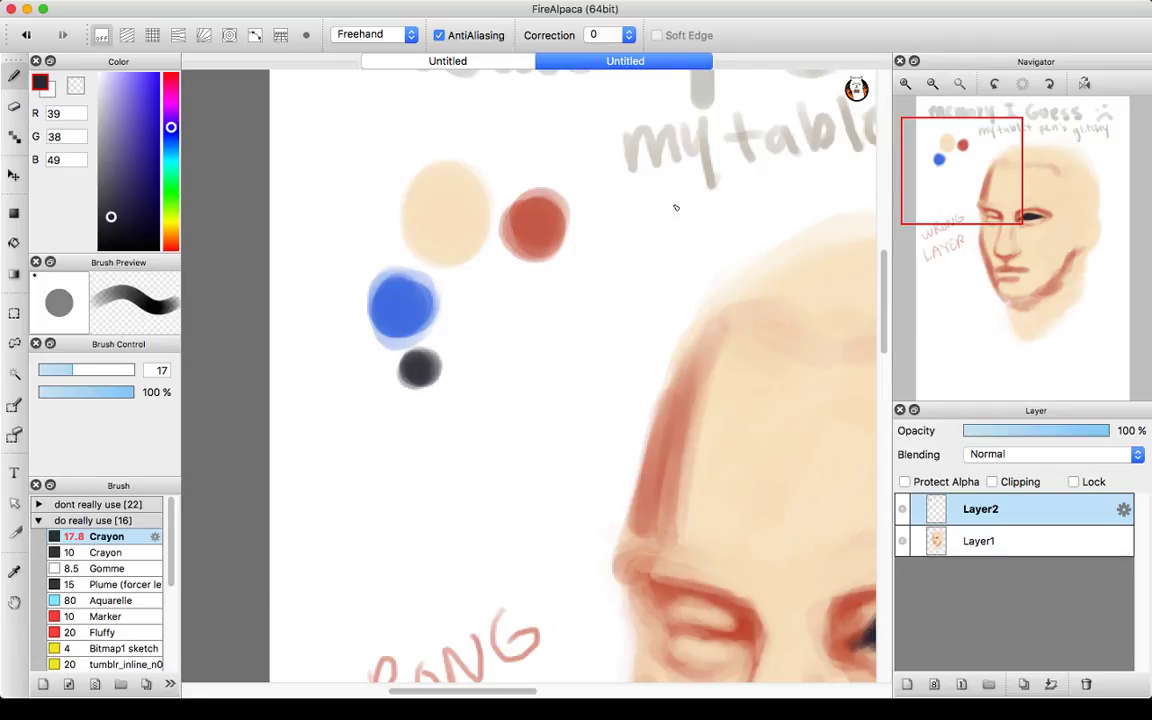
- Set the colour to deep navy (13, 4, 69) and tint the dark eye opening on Layer2, reducing the brush size to 8.7
drag(118, 196, 155, 202)
click(1038, 254)
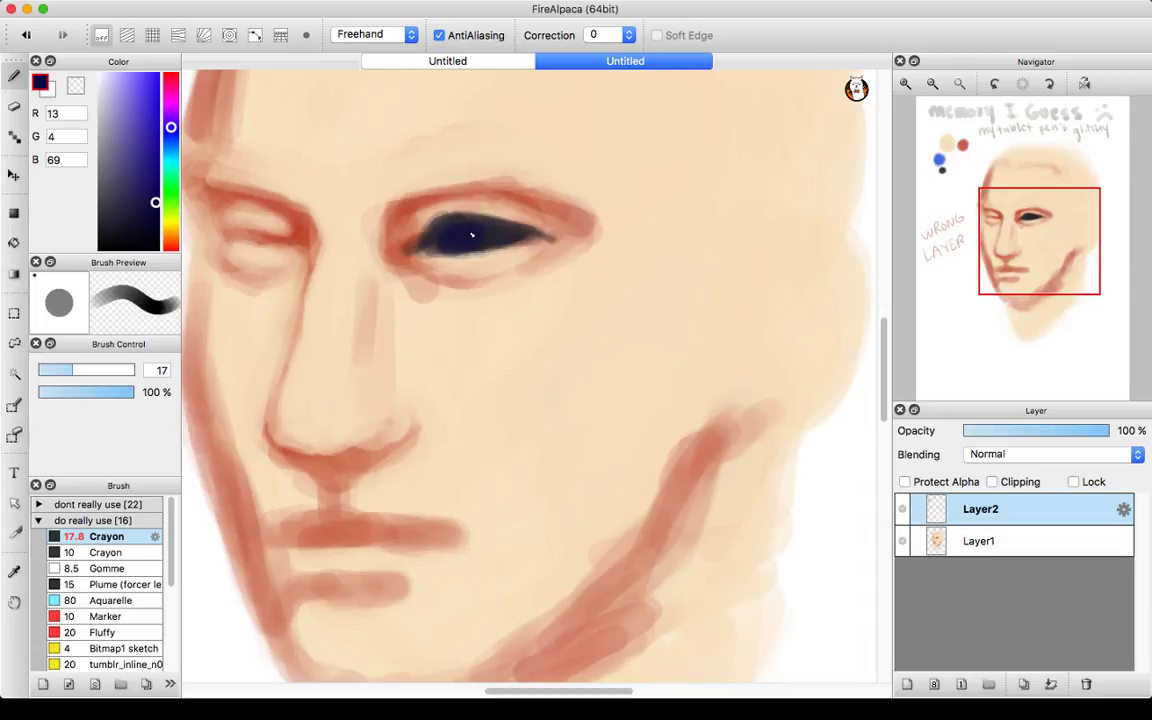
drag(62, 370, 55, 370)
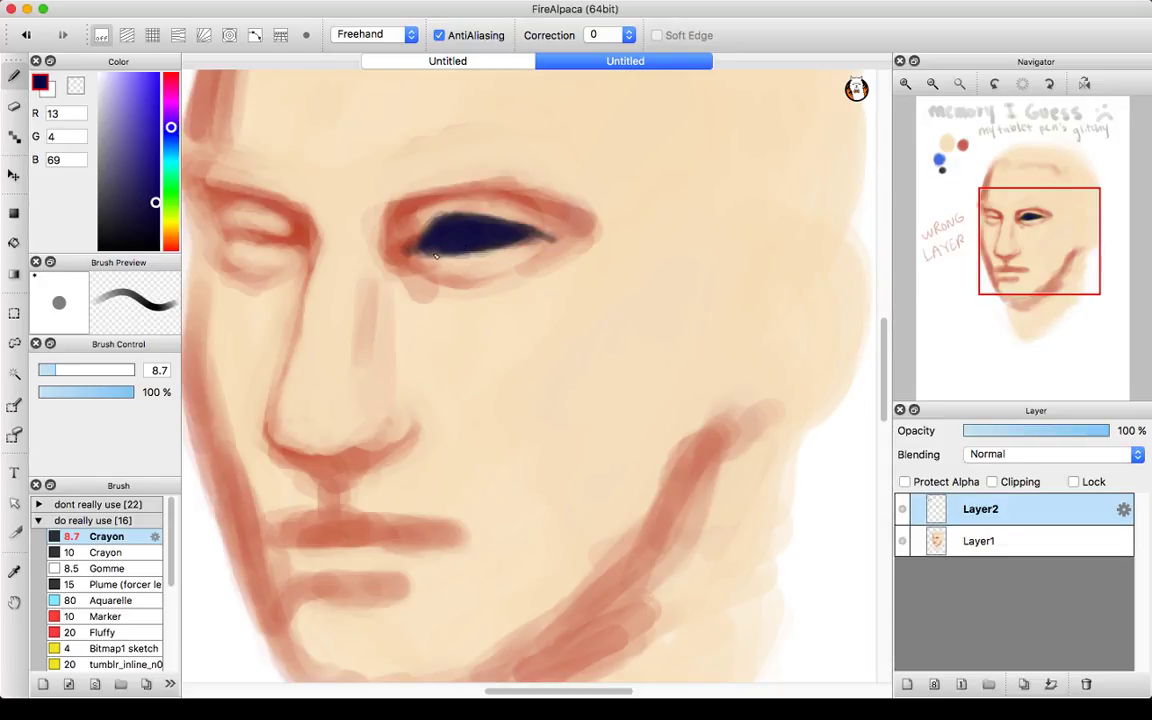
mouse_move(1023, 265)
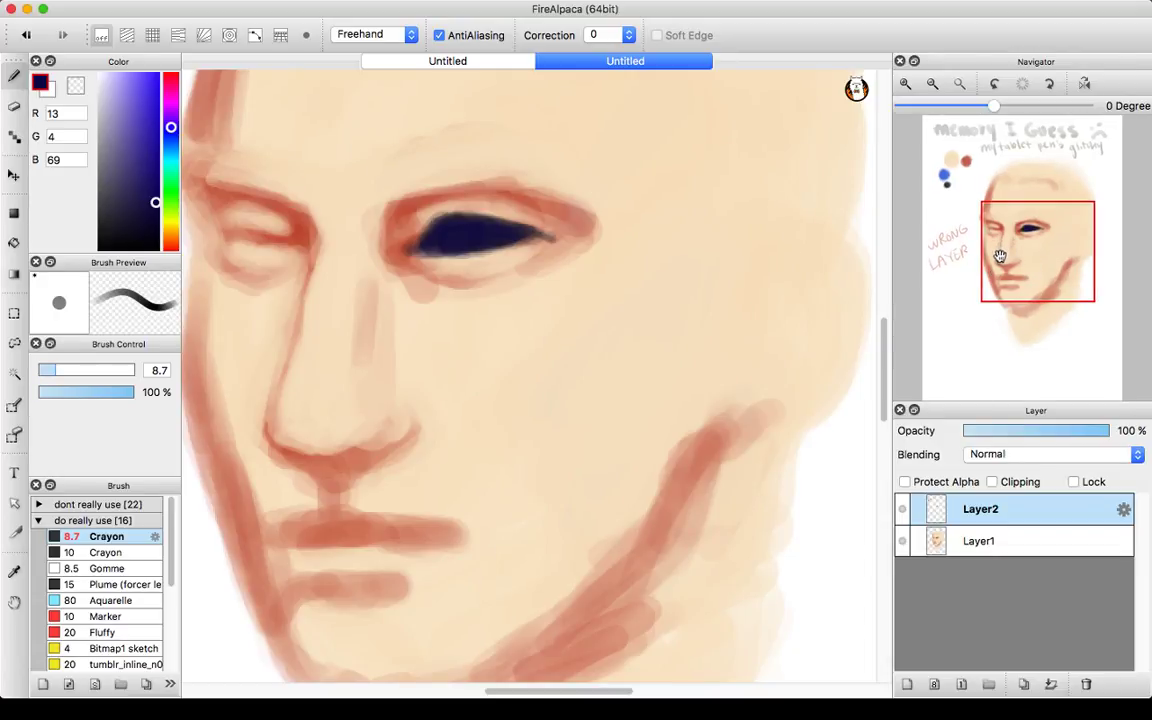
- Try shading the side of the nose on Layer2 with the sampled red lightened to (213, 130, 115), at brush size 13.3
drag(998, 252, 997, 258)
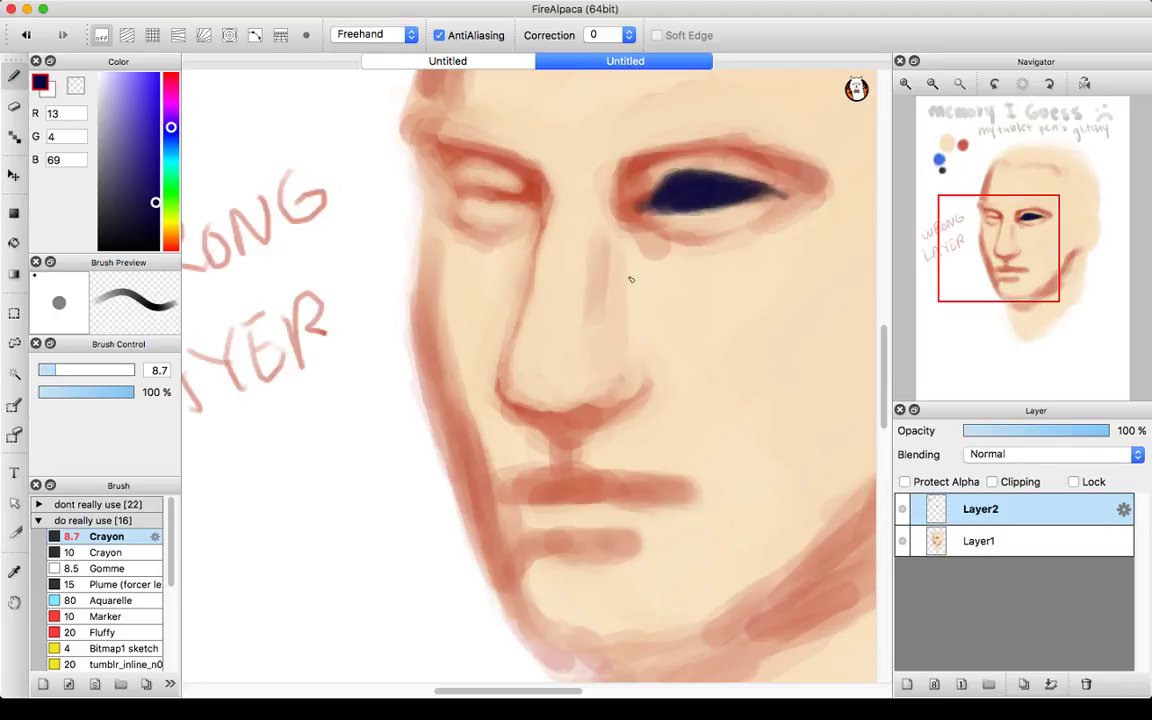
drag(980, 283, 951, 172)
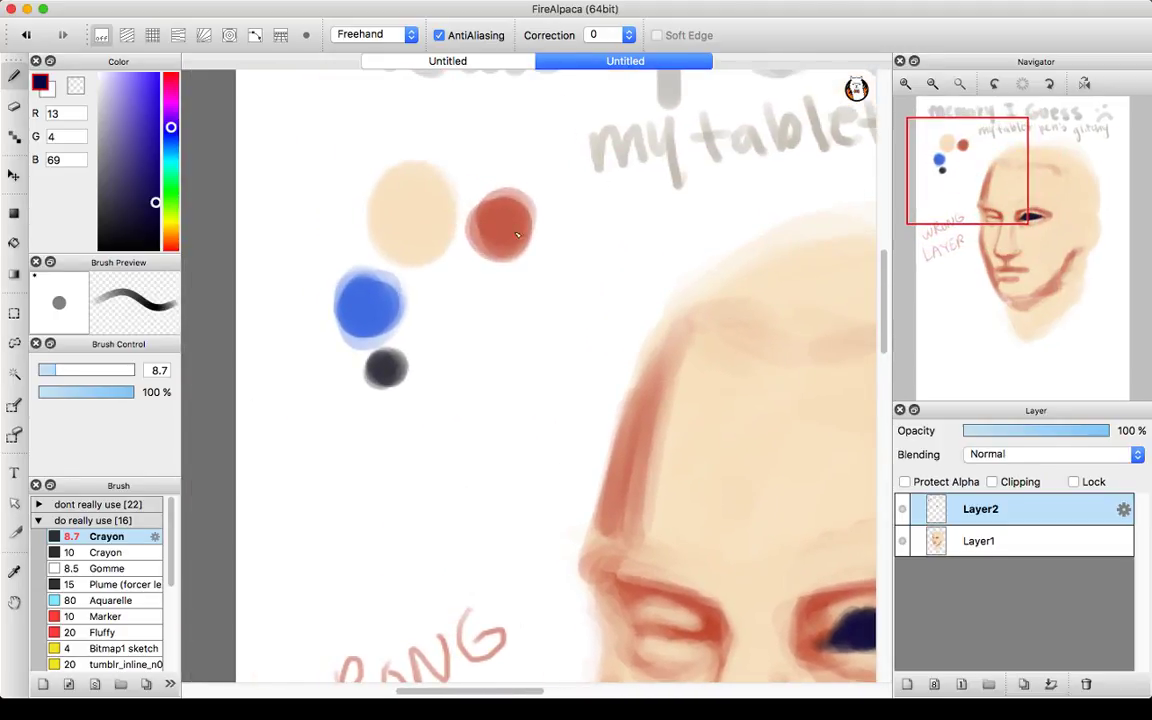
alt+click(512, 218)
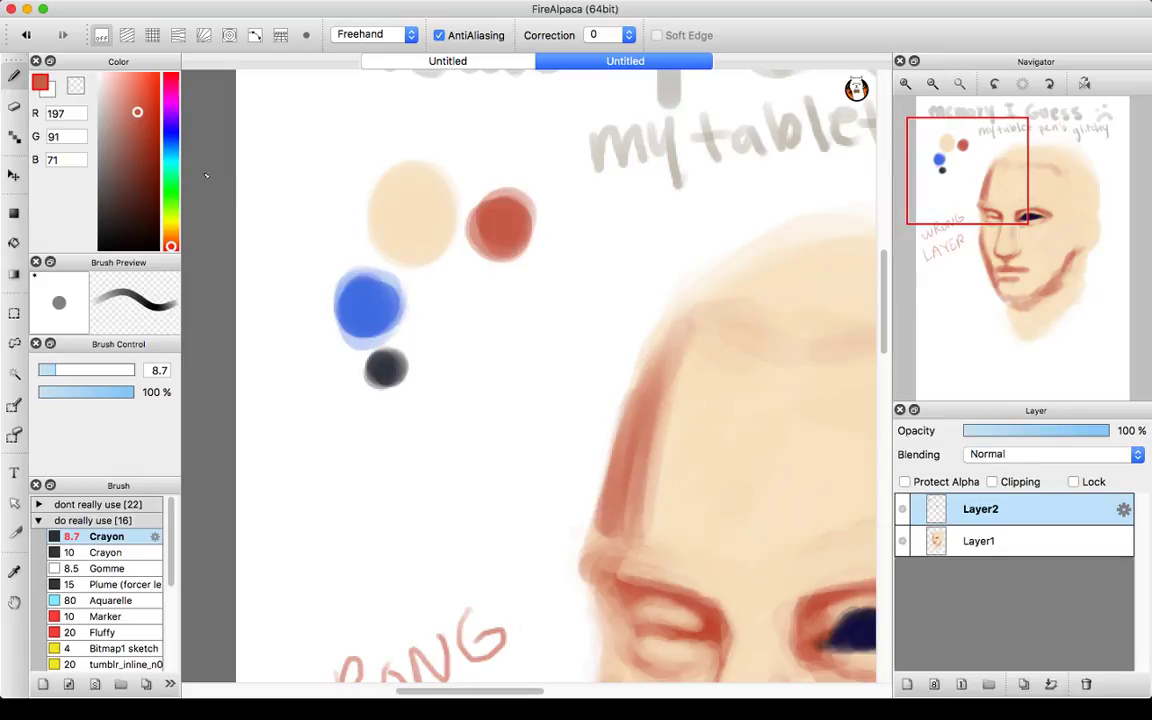
drag(134, 108, 126, 104)
drag(55, 372, 64, 373)
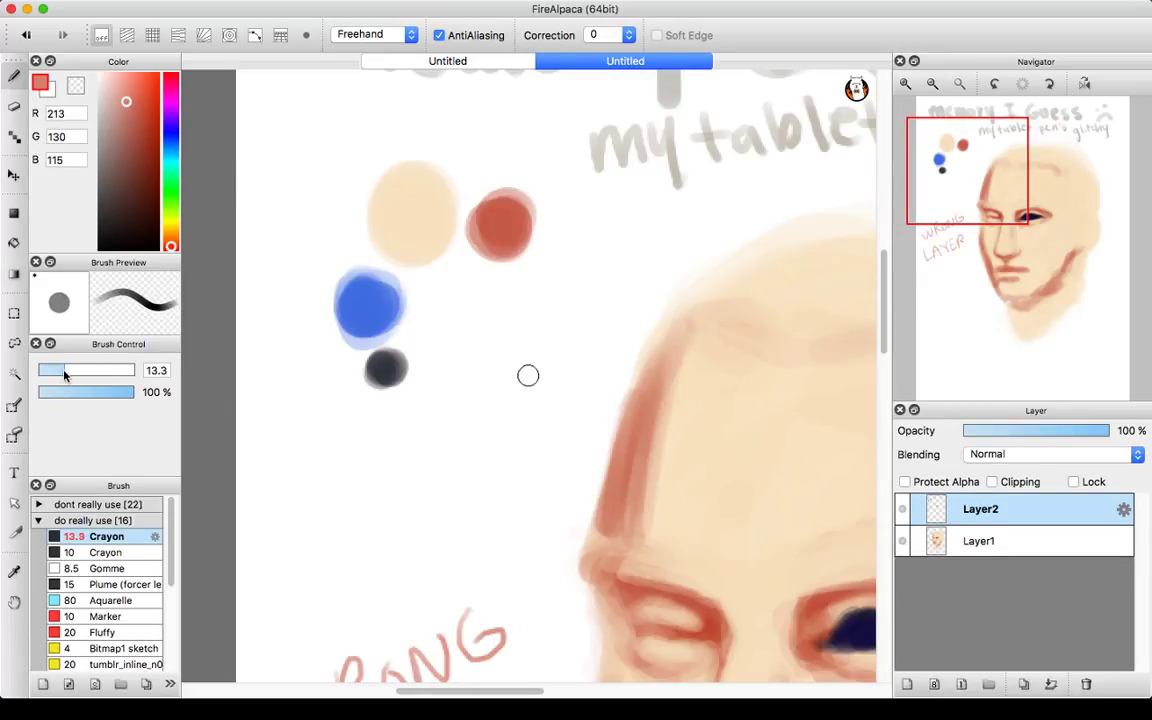
click(935, 85)
drag(950, 128, 960, 218)
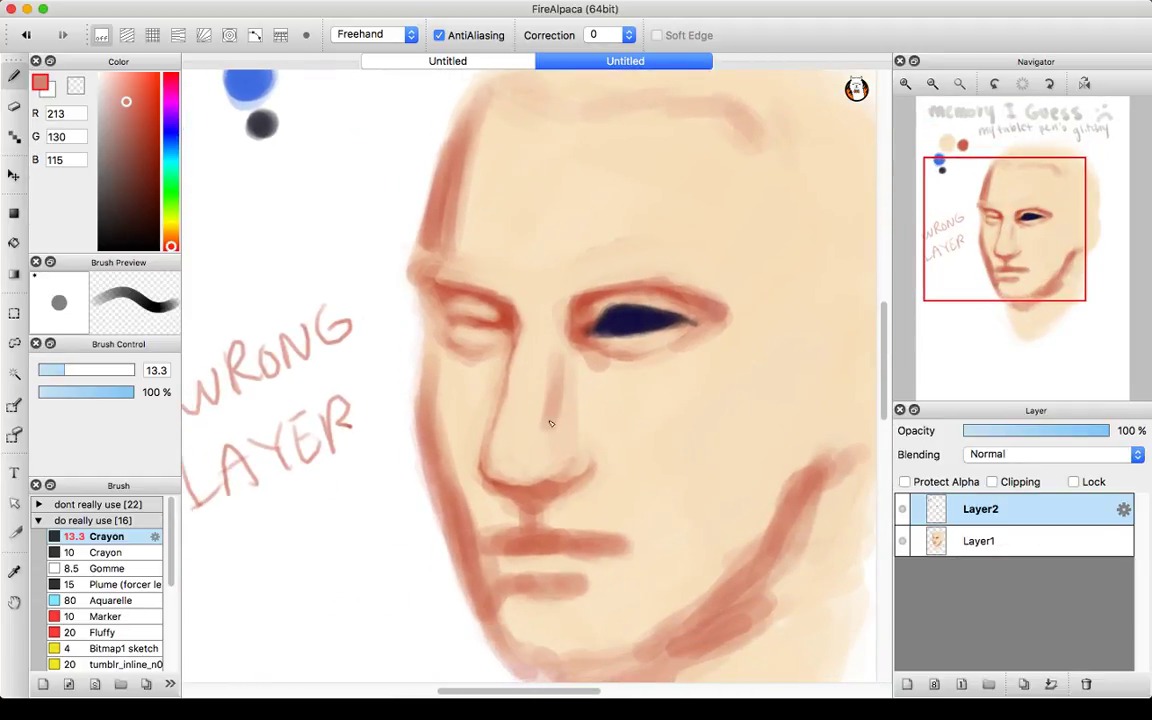
drag(551, 398, 535, 449)
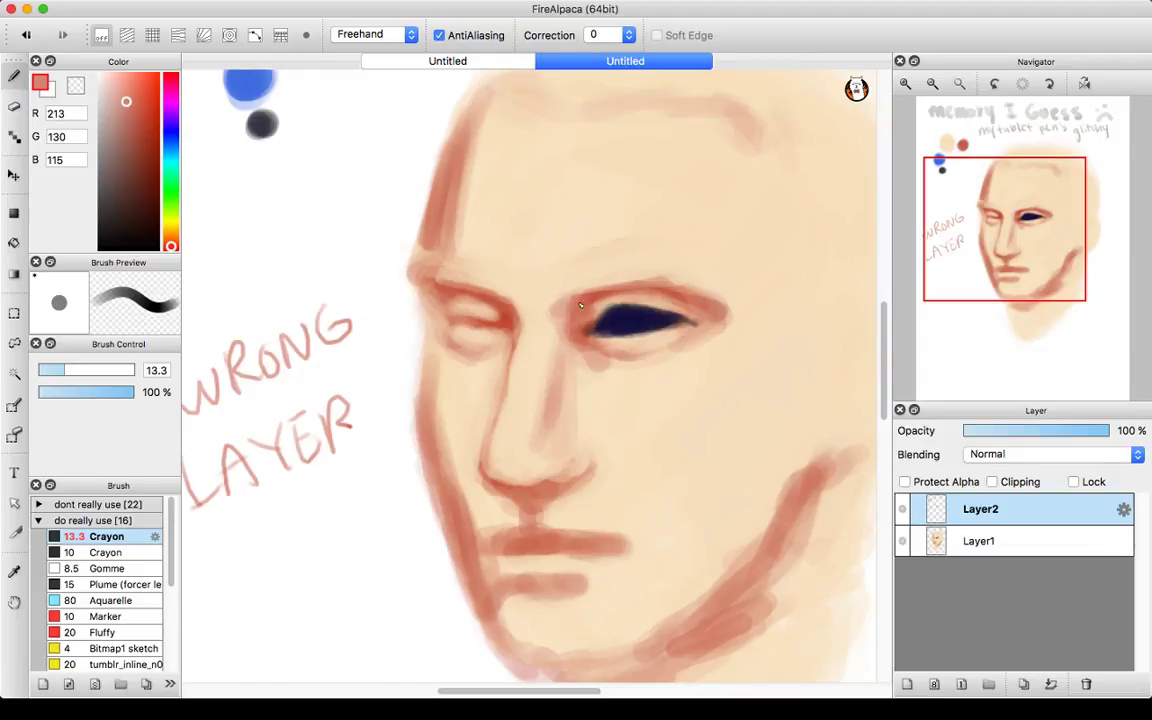
- Shade the side of the nose on Layer1 in the swatch red (197, 91, 71), enlarging the brush to 35.3
drag(1002, 225, 986, 140)
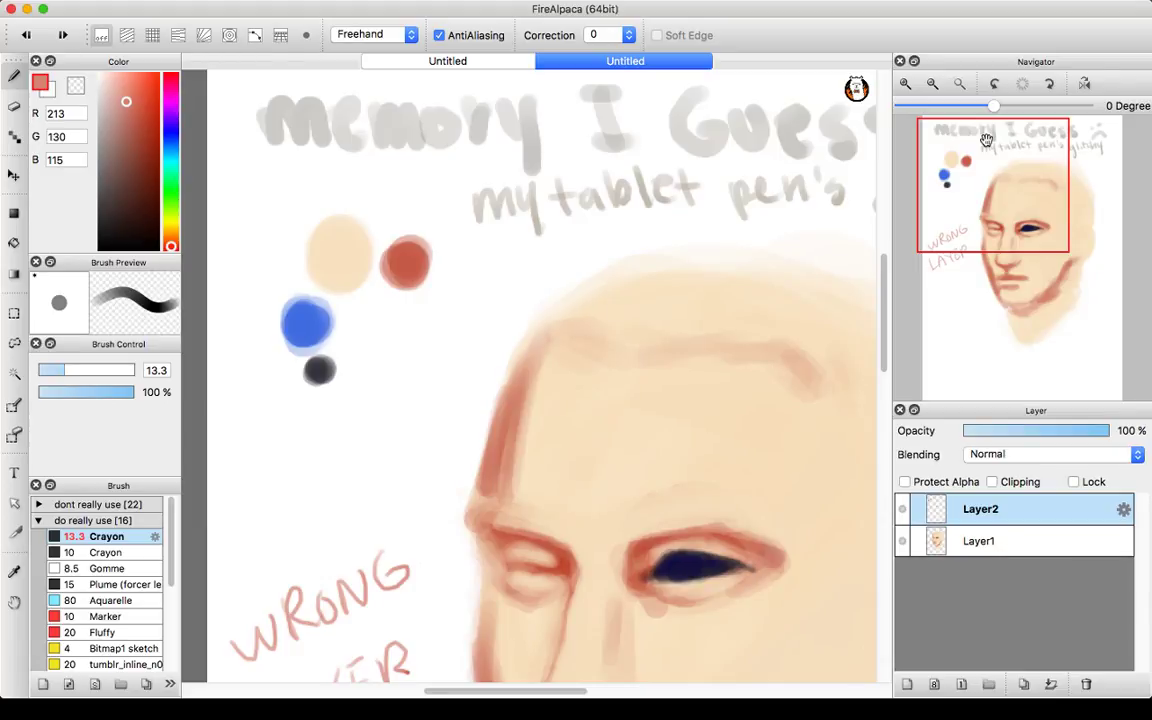
click(957, 541)
drag(1030, 265, 964, 163)
right_click(430, 134)
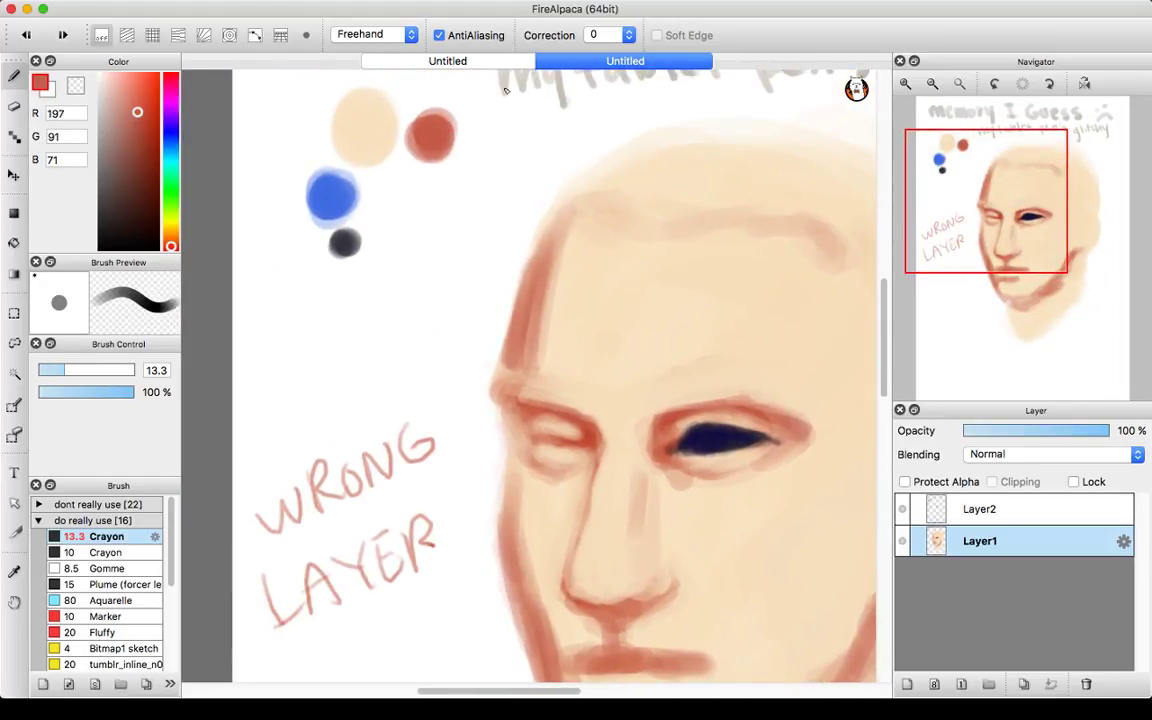
drag(1031, 260, 1017, 243)
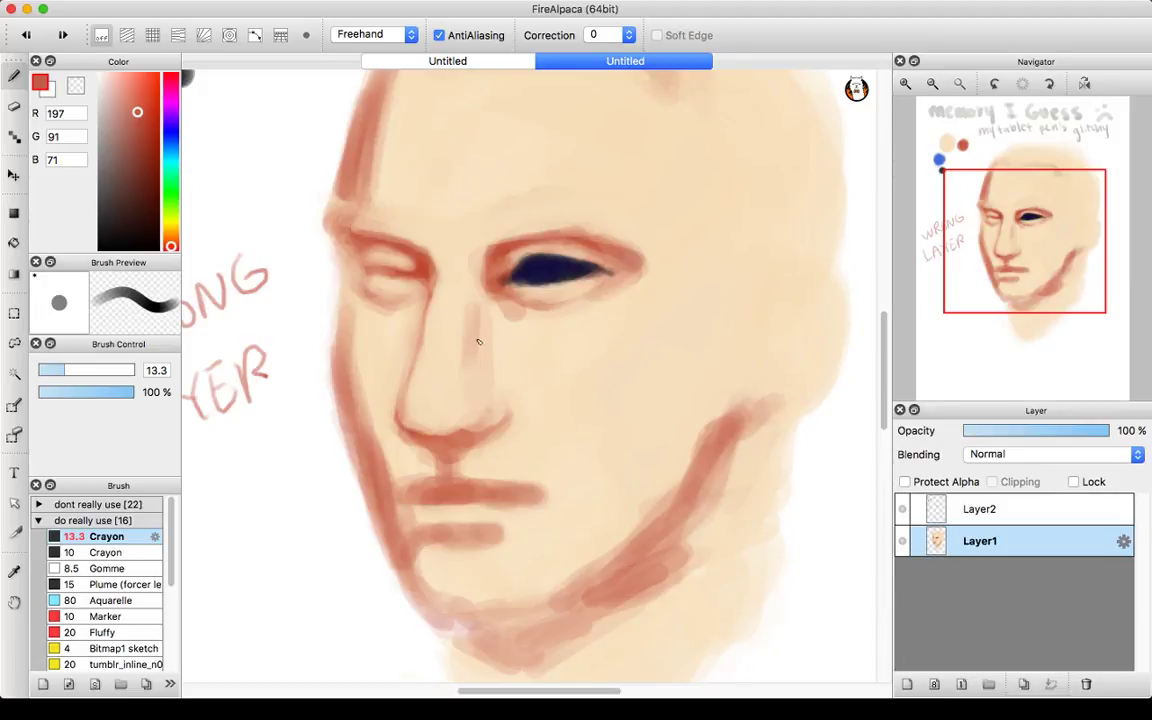
drag(474, 343, 460, 384)
drag(70, 370, 97, 370)
drag(470, 383, 482, 348)
drag(478, 388, 482, 338)
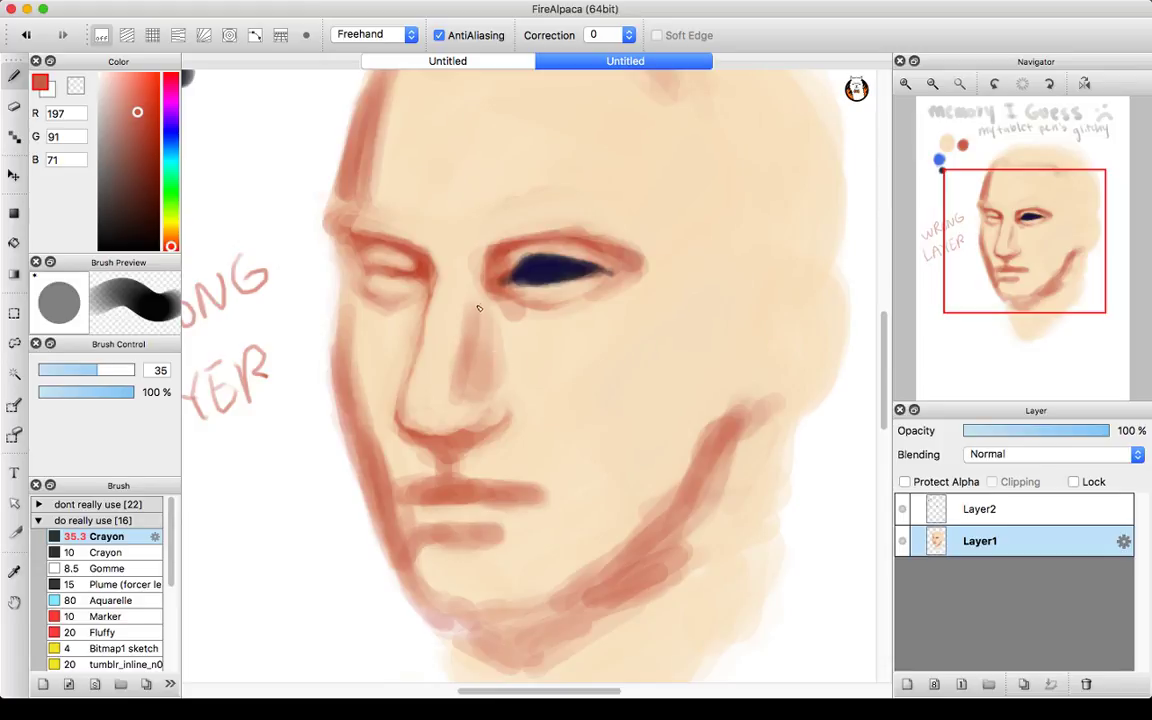
- Deepen the red shadow around the right eye's inner corner and upper lid, using brush sizes 17.0 and 9.6
drag(97, 370, 71, 370)
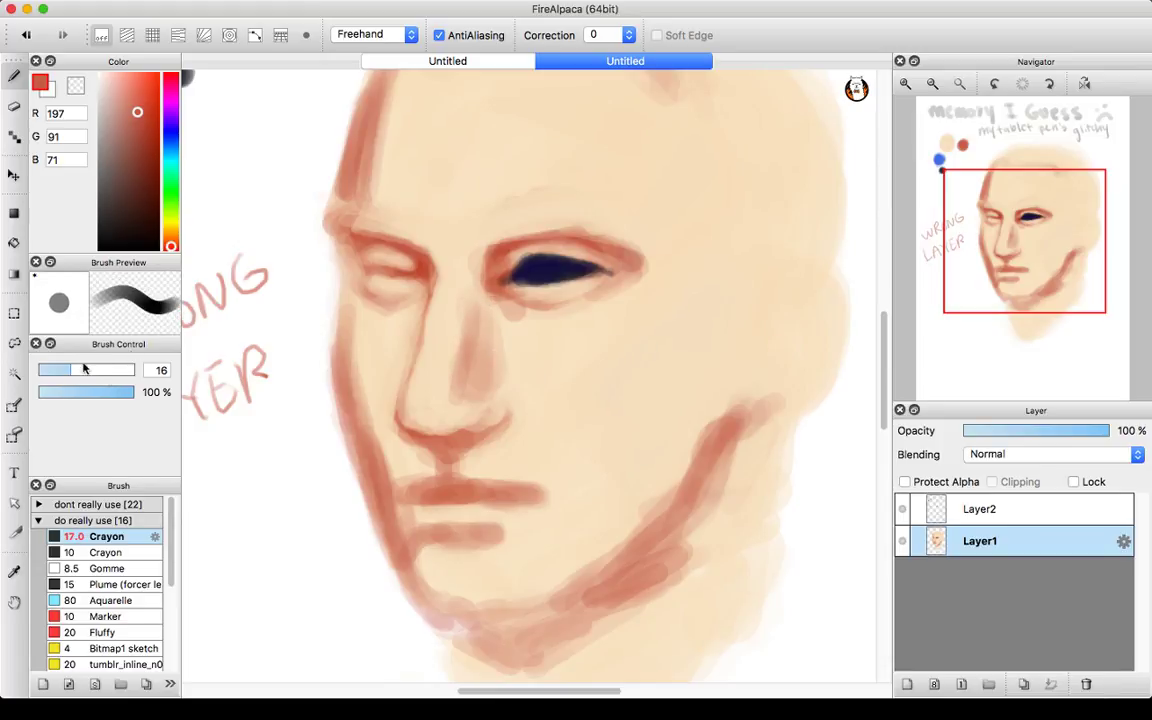
drag(477, 258, 487, 268)
drag(69, 370, 57, 370)
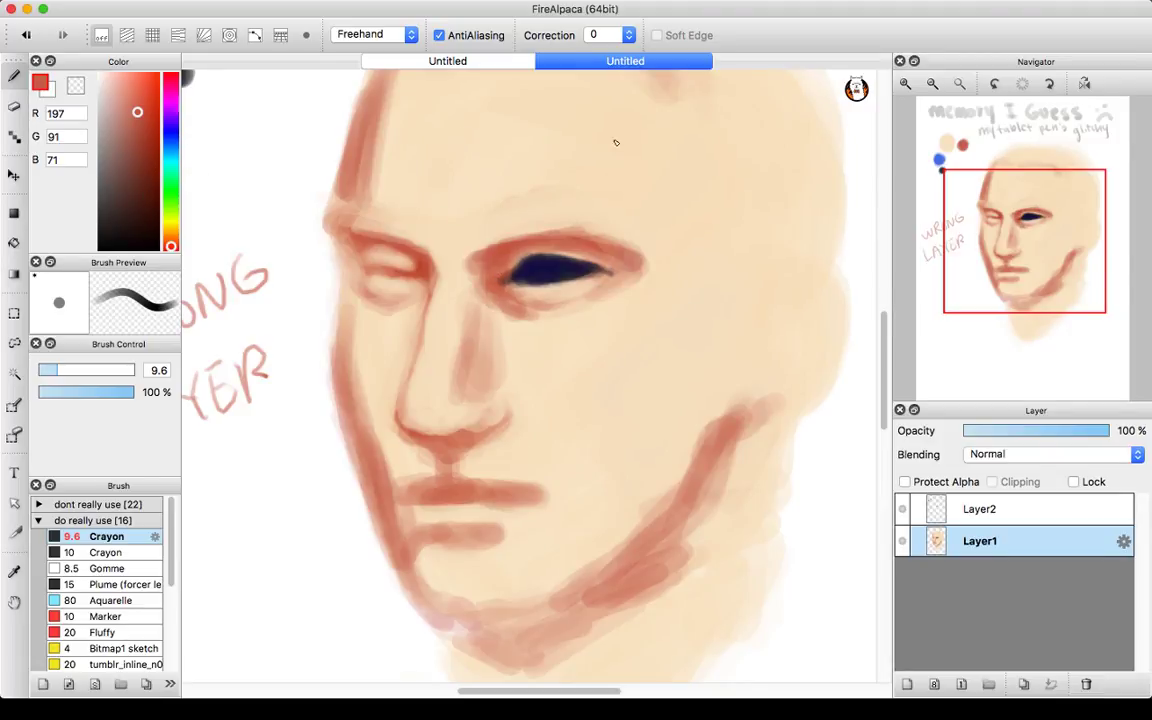
- Trim the red above the eyes with the sampled skin colour (247, 224, 190), and refine the right eye's upper lid edge at brush size 4.2
click(1011, 175)
drag(1011, 175, 971, 168)
alt+click(429, 319)
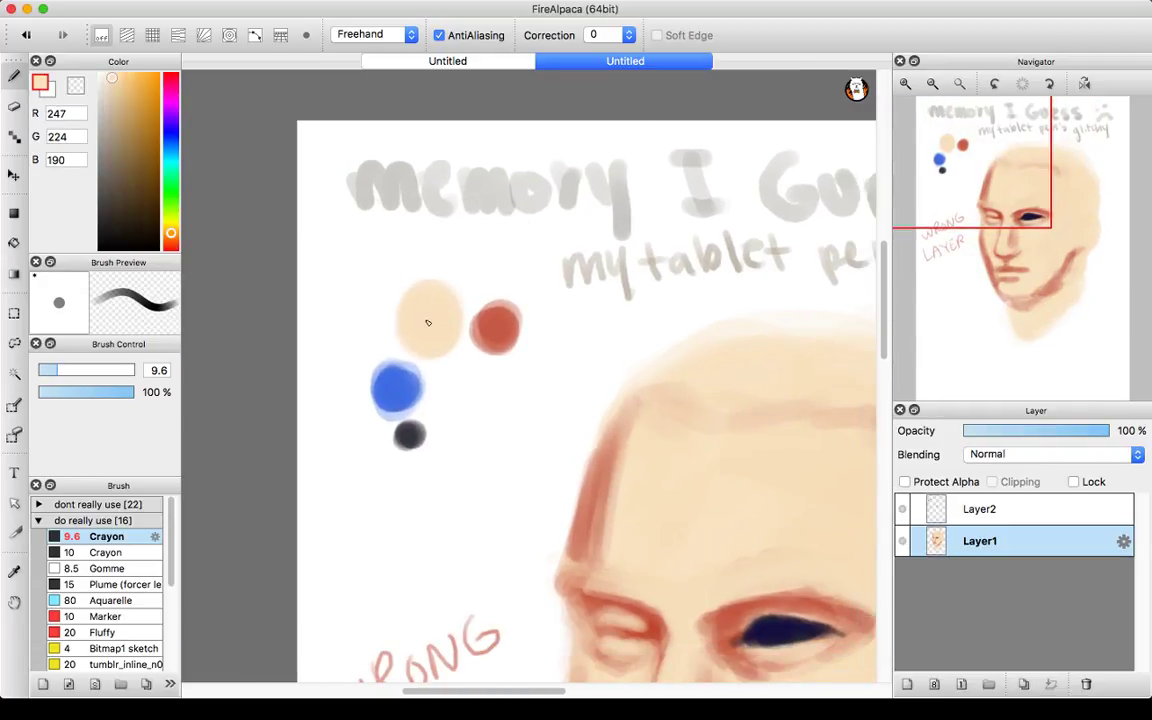
drag(1079, 198, 1044, 244)
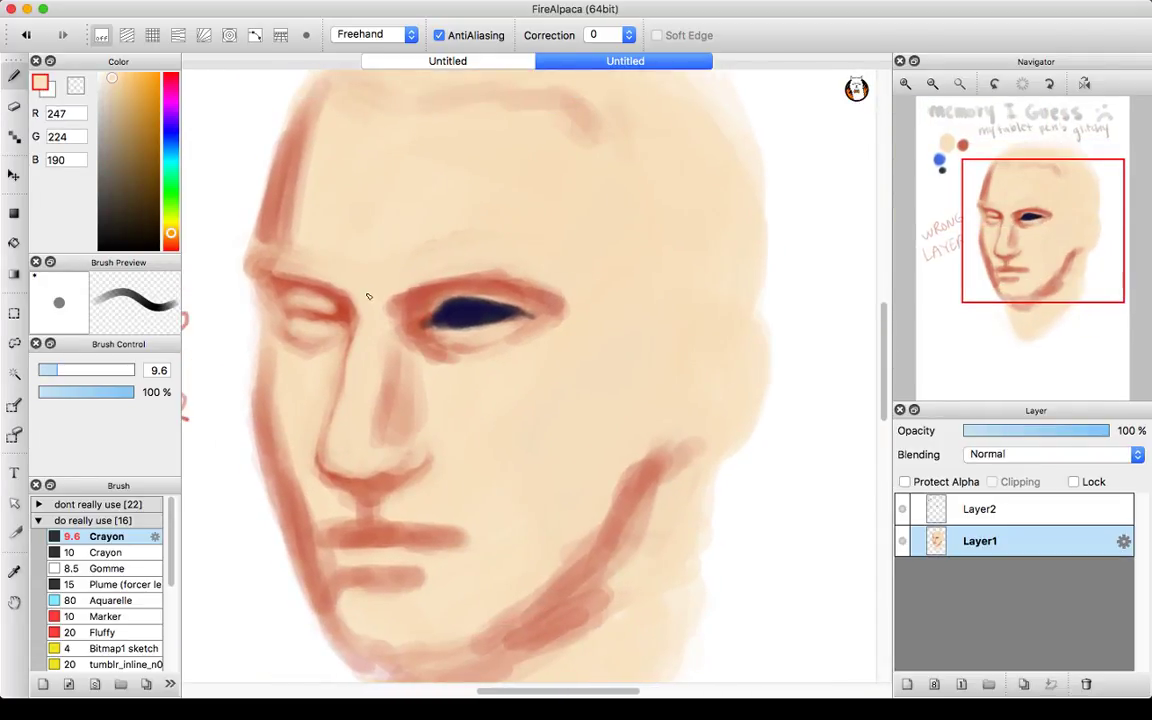
mouse_move(306, 283)
mouse_down()
mouse_move(274, 276)
mouse_move(357, 295)
mouse_move(478, 276)
mouse_up()
drag(408, 292, 505, 276)
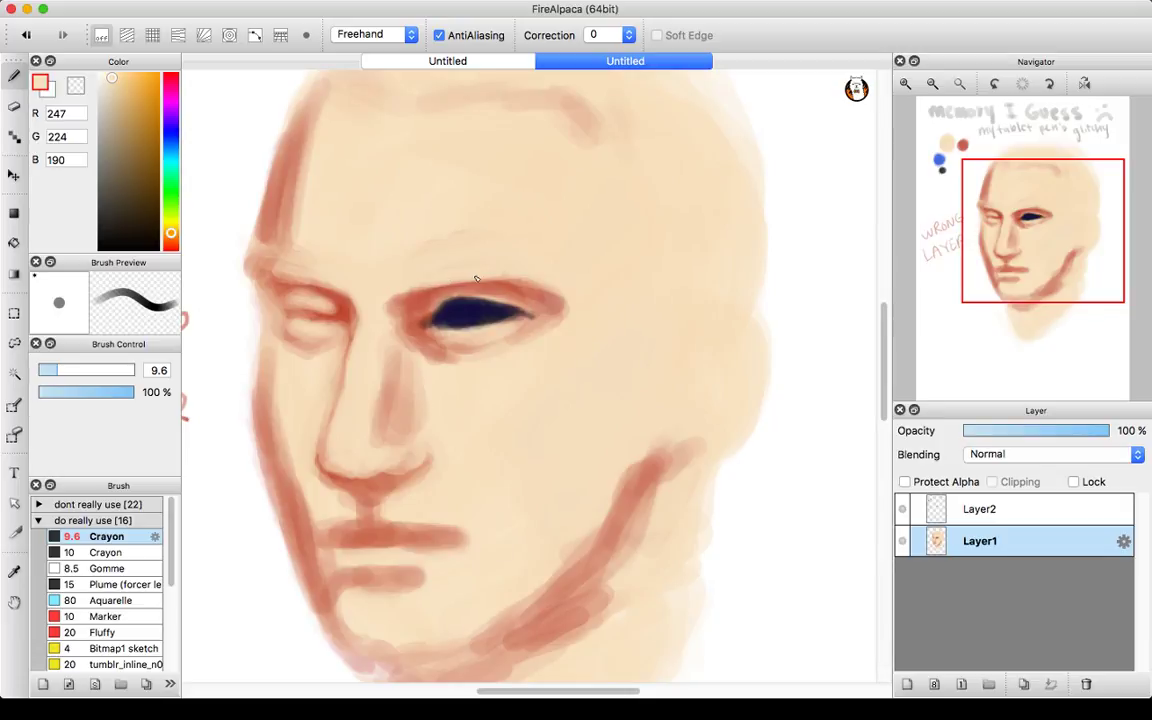
drag(57, 369, 45, 372)
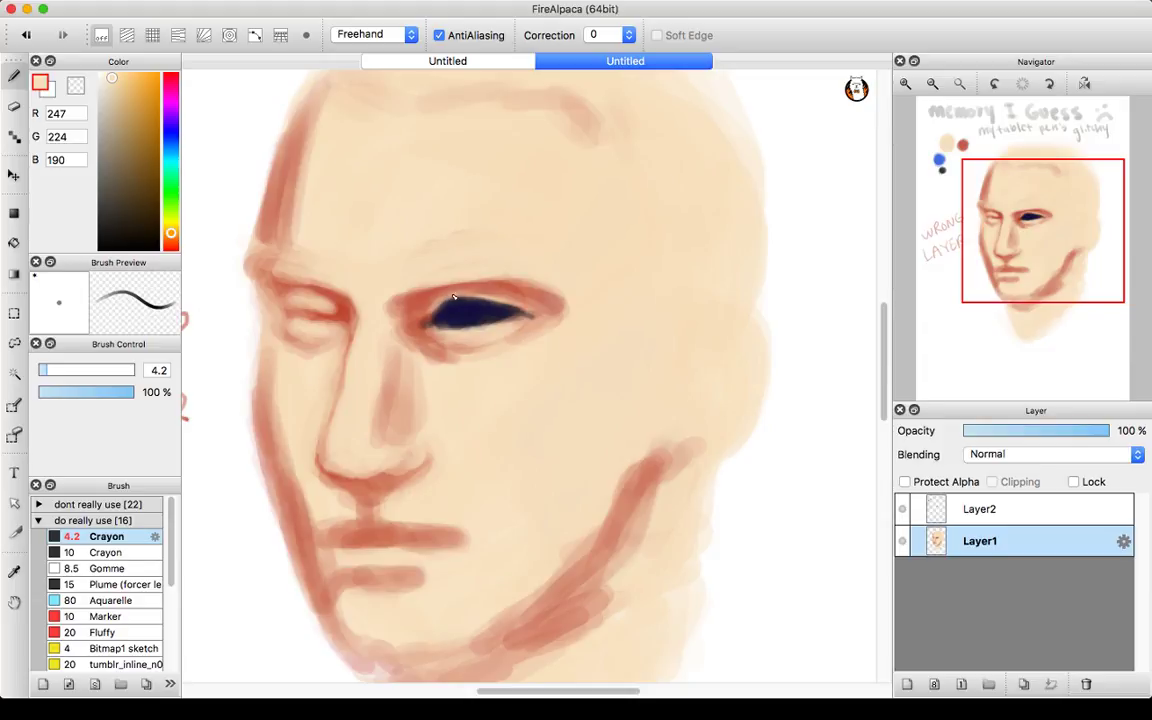
drag(498, 301, 531, 313)
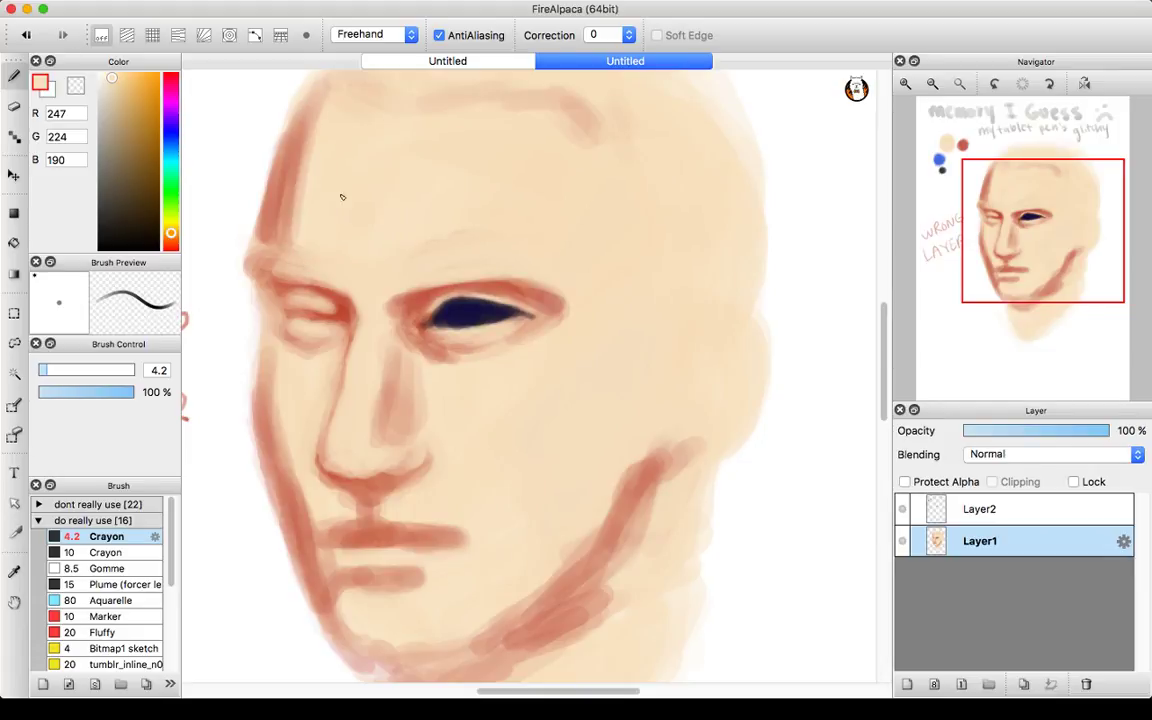
- Carve the underside of the nose with the skin colour at brush size 12.4, and thin the lips at size 5.5
drag(80, 370, 63, 375)
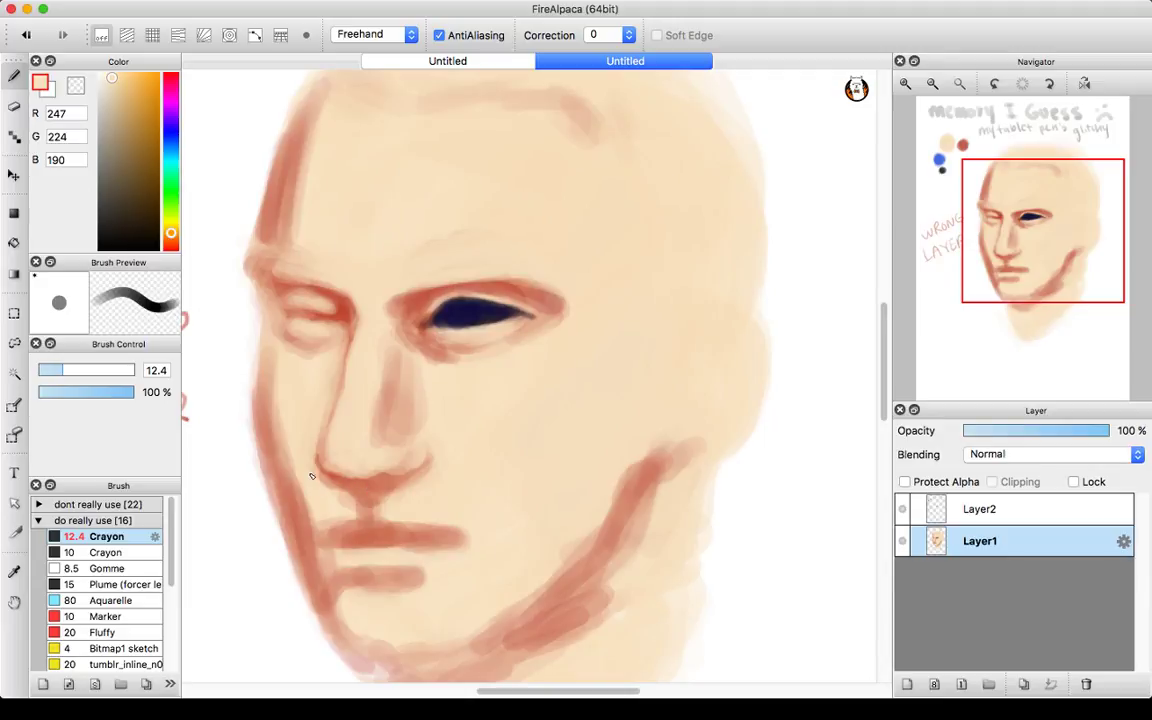
drag(319, 471, 328, 485)
drag(56, 370, 49, 371)
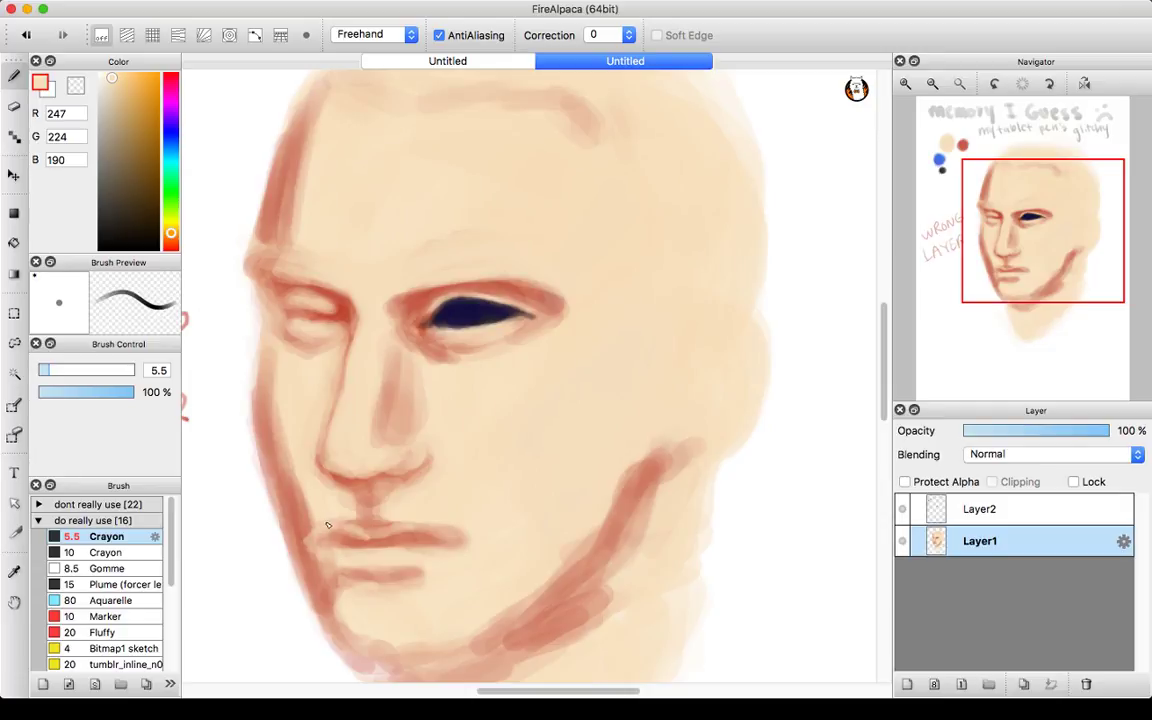
drag(51, 370, 64, 370)
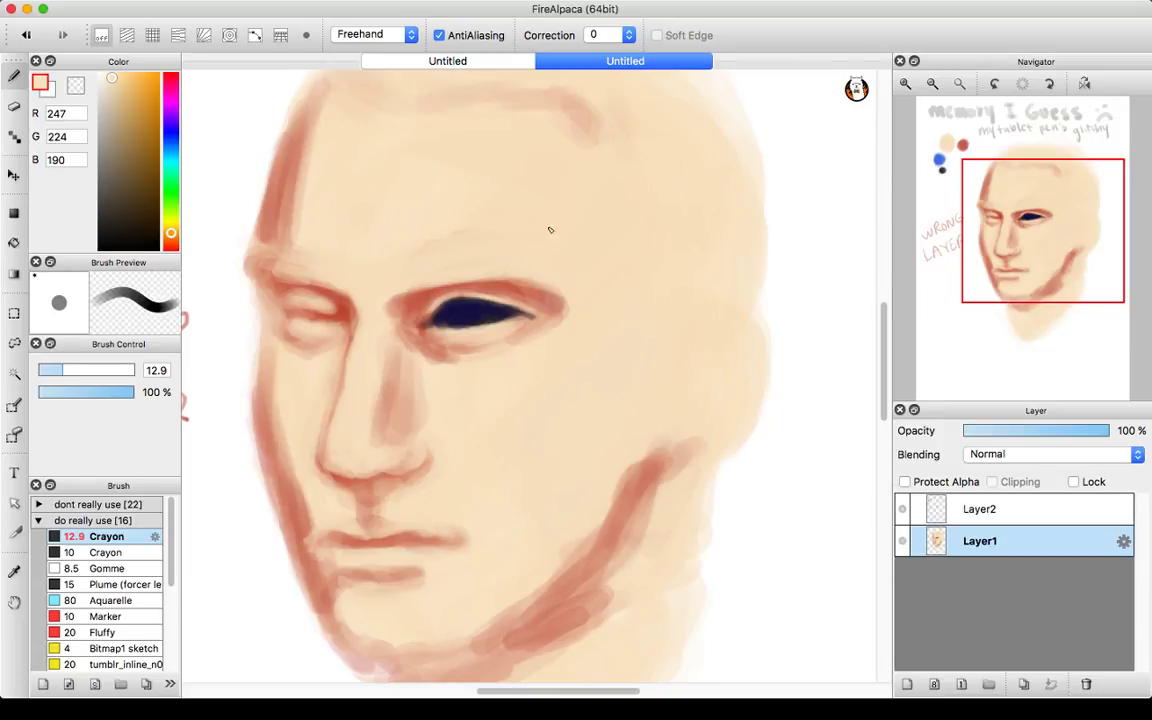
- Sample the swatch red (197, 91, 71) and redefine the mouth line with the brush size reduced to 5
scroll(575, 322, up, 10)
right_click(522, 379)
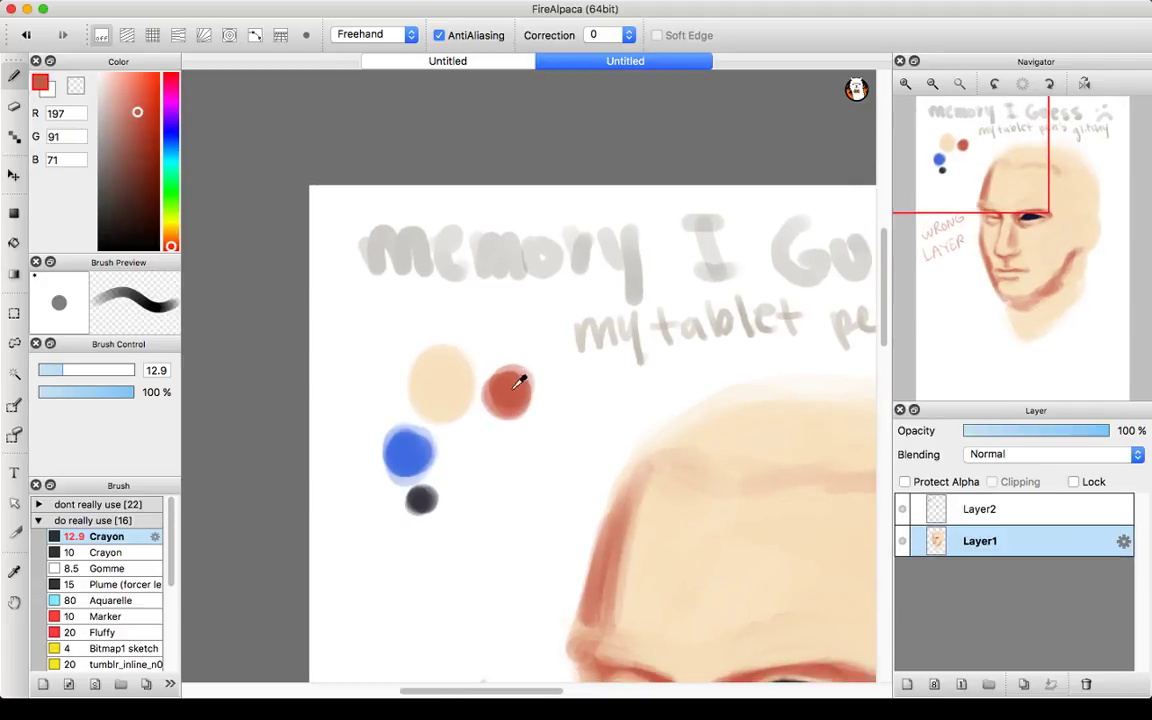
drag(1019, 209, 1013, 266)
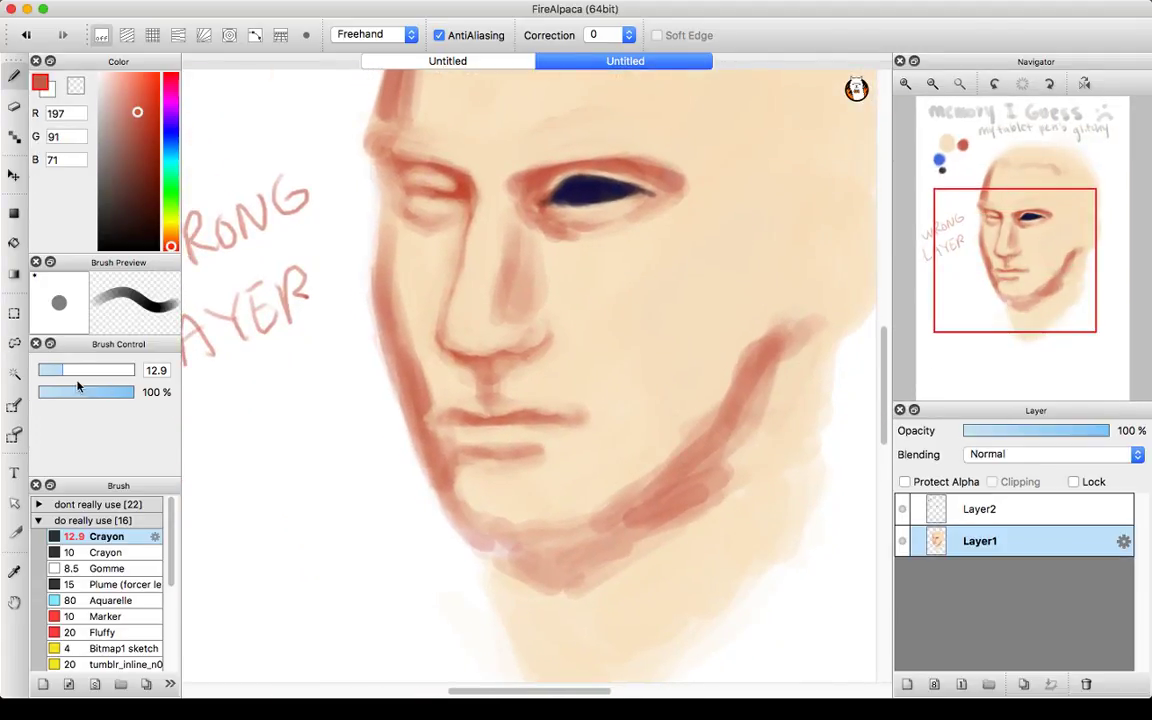
drag(51, 370, 45, 370)
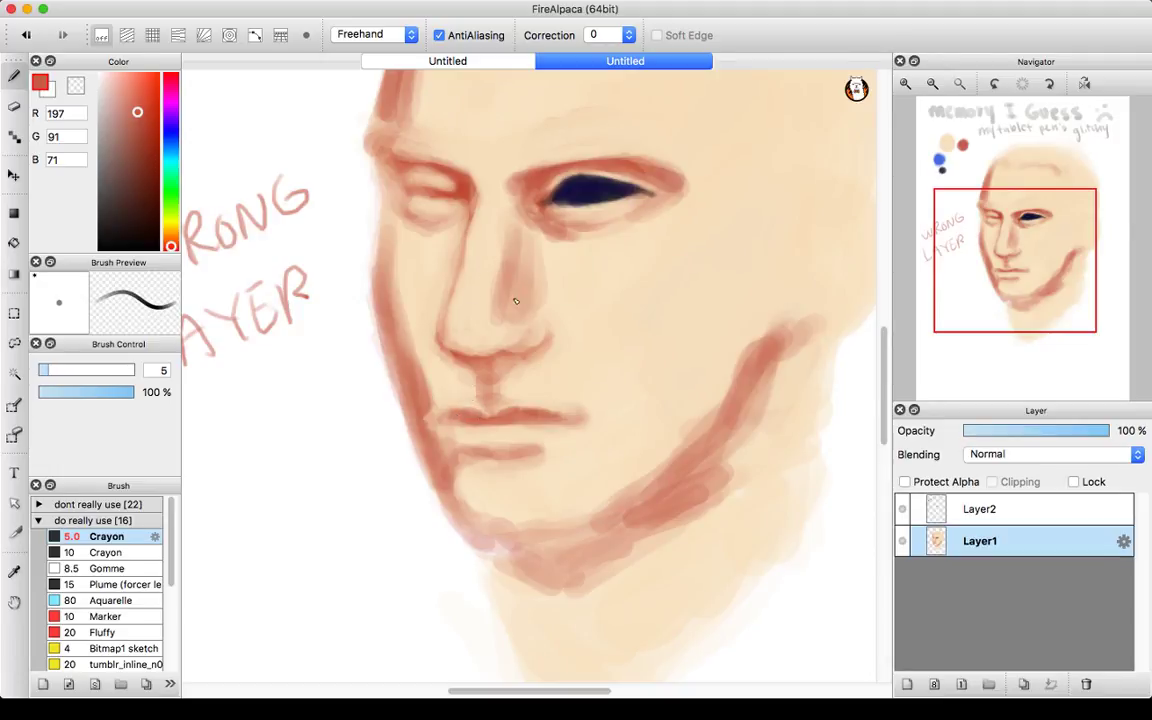
- Sample the cheek's skin colour (247, 223, 189) and clean up the edges around the nose and mouth
alt+click(760, 168)
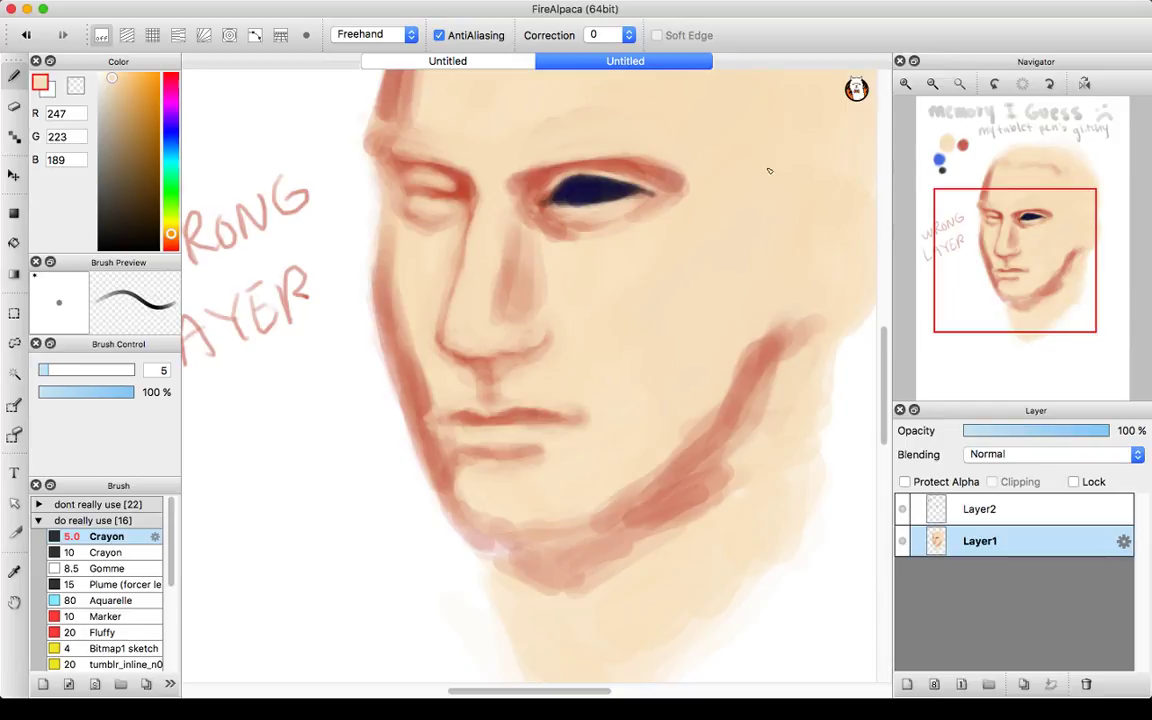
click(933, 82)
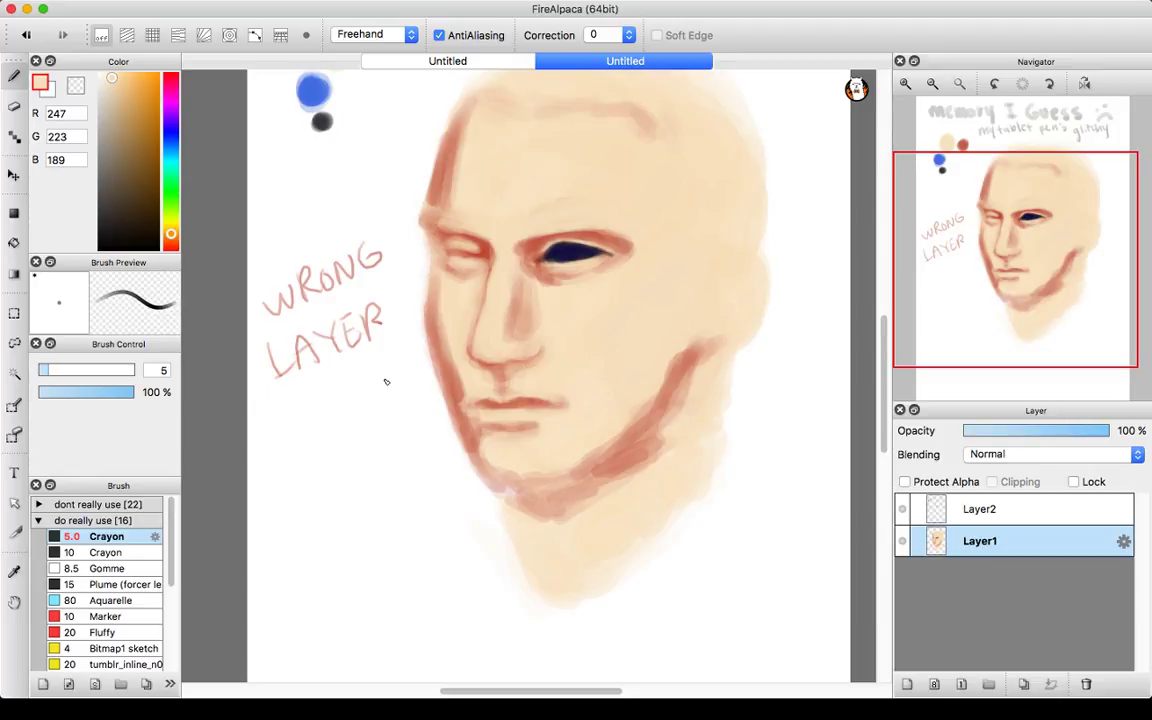
drag(945, 168, 1018, 291)
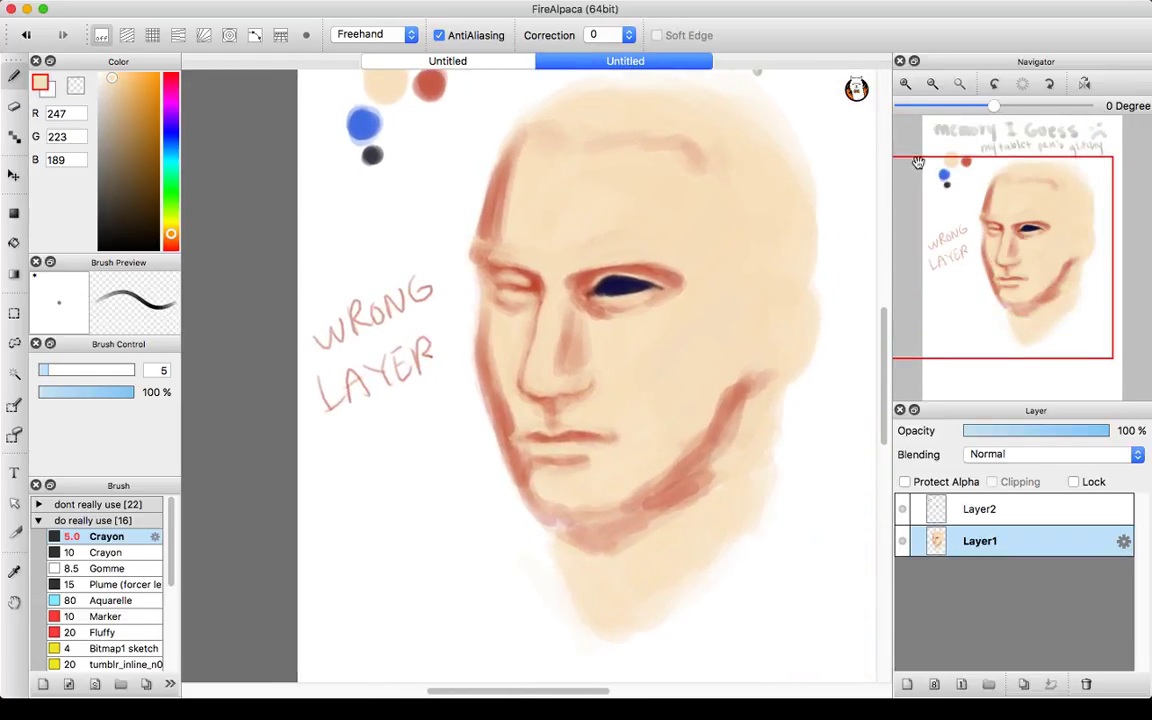
- Inspect the eyes, nose and mouth up close and compare the whole portrait with the colour swatches
click(905, 83)
click(905, 83)
drag(1067, 229, 1025, 254)
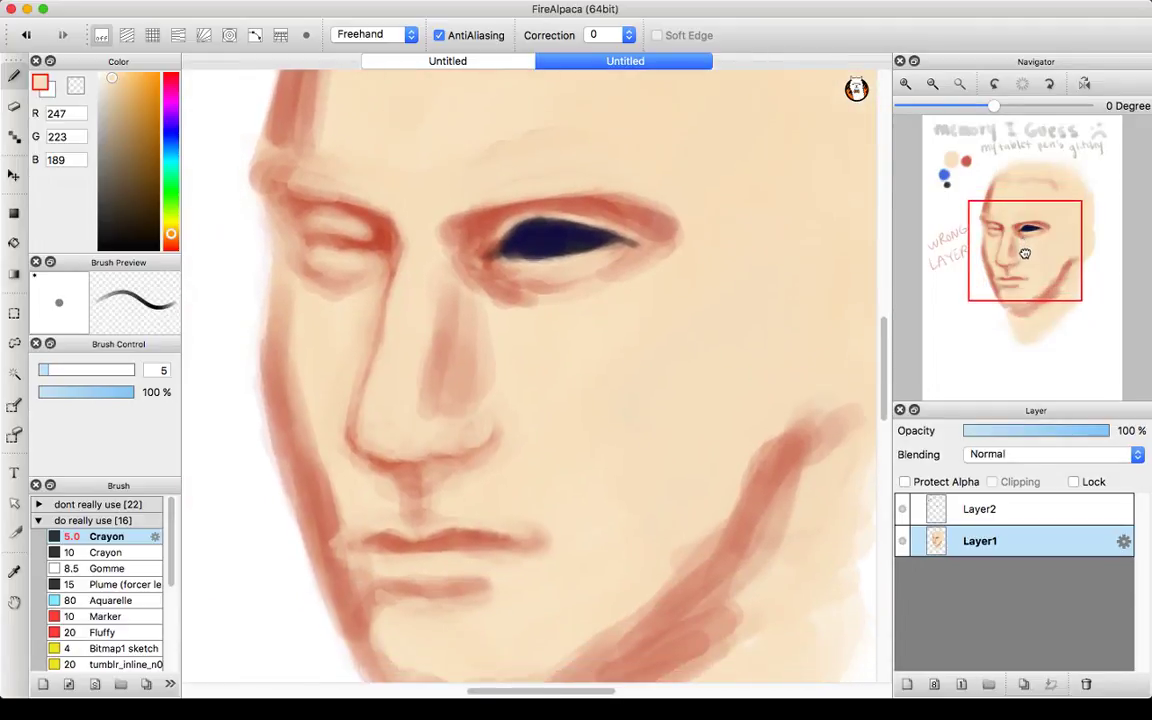
scroll(1025, 253, down, 1)
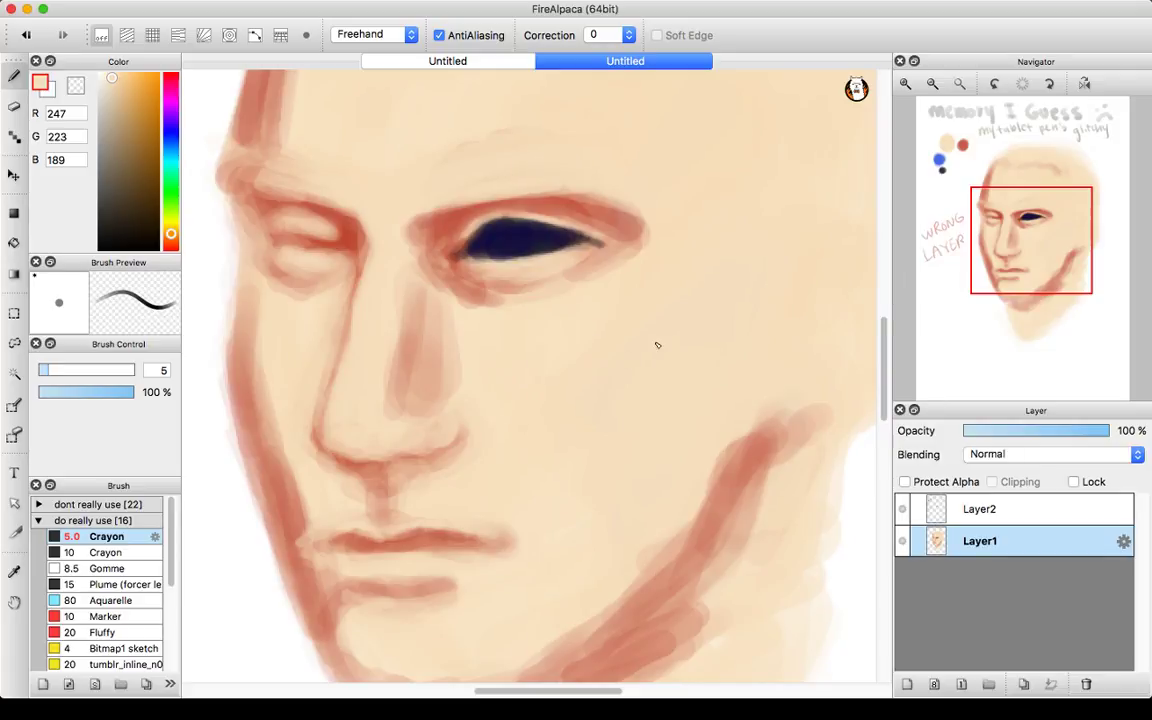
click(932, 84)
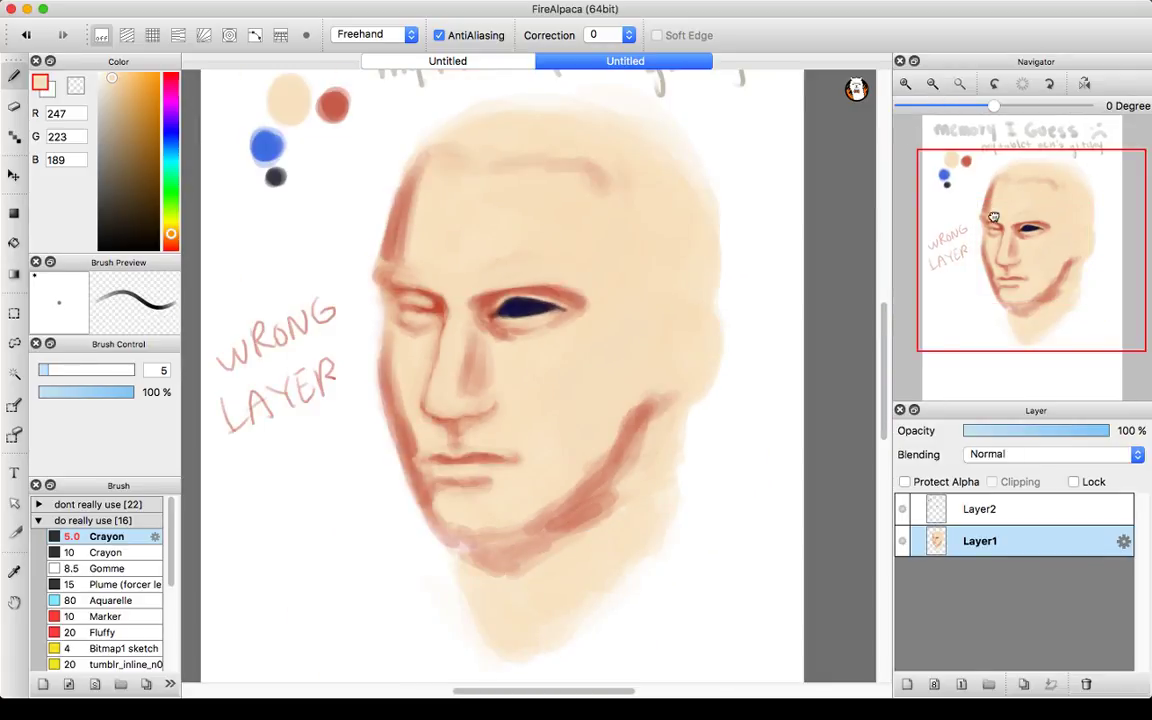
drag(1005, 225, 980, 183)
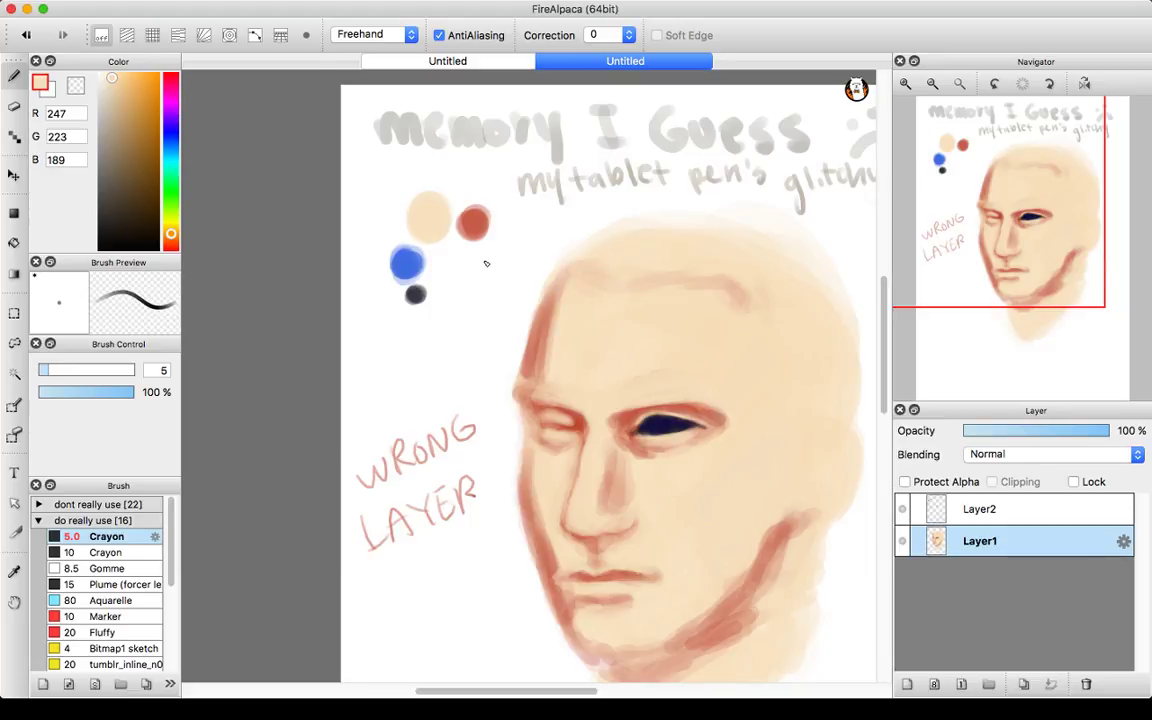
mouse_move(907, 101)
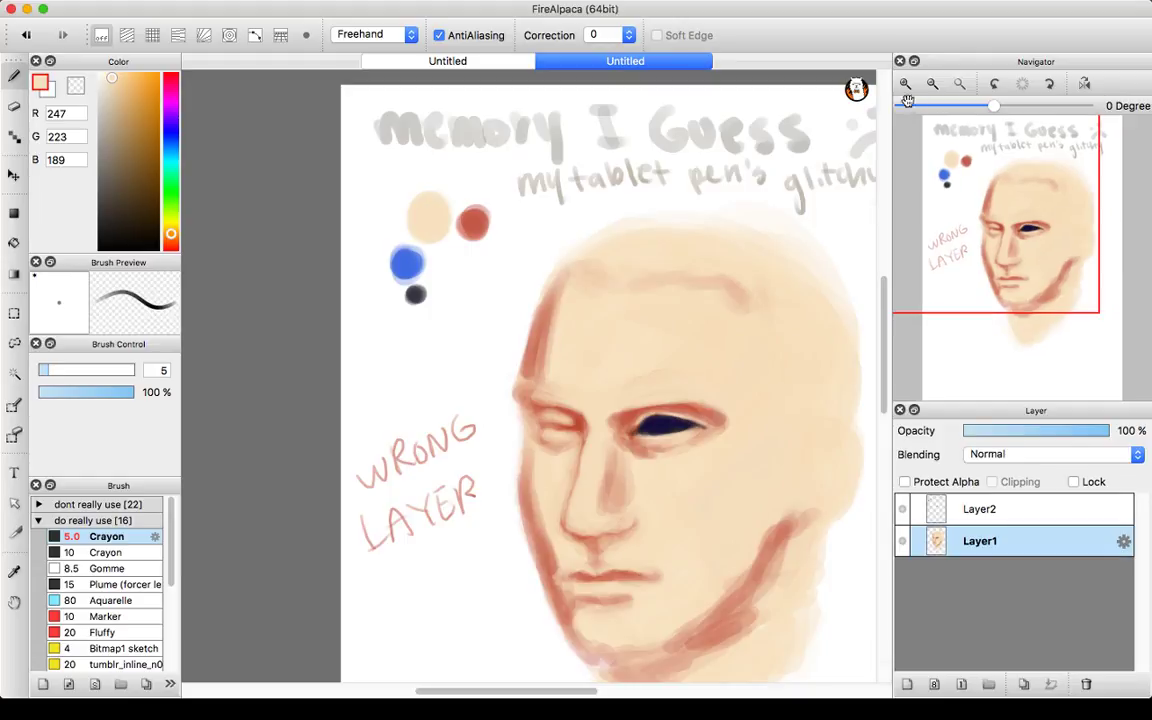
drag(1026, 200, 1029, 251)
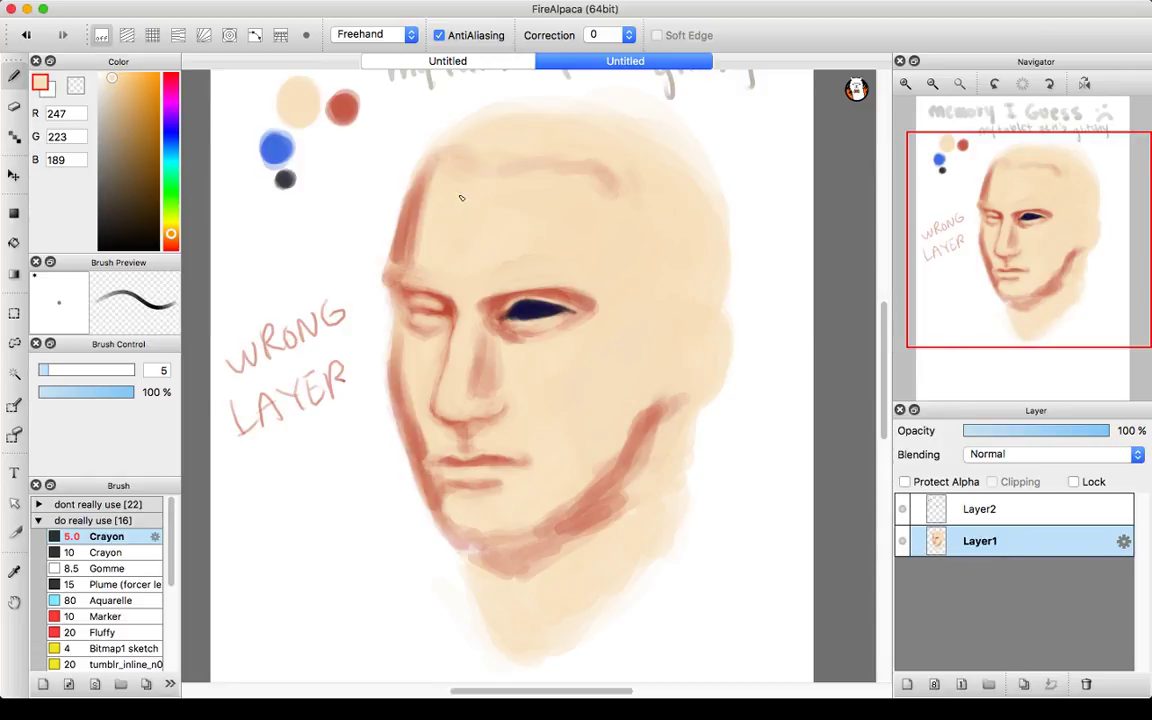
- Mix a warm orange (242, 191, 118) and glaze the far cheek beside the nose at brush size 10.4
drag(116, 124, 124, 77)
drag(46, 370, 58, 371)
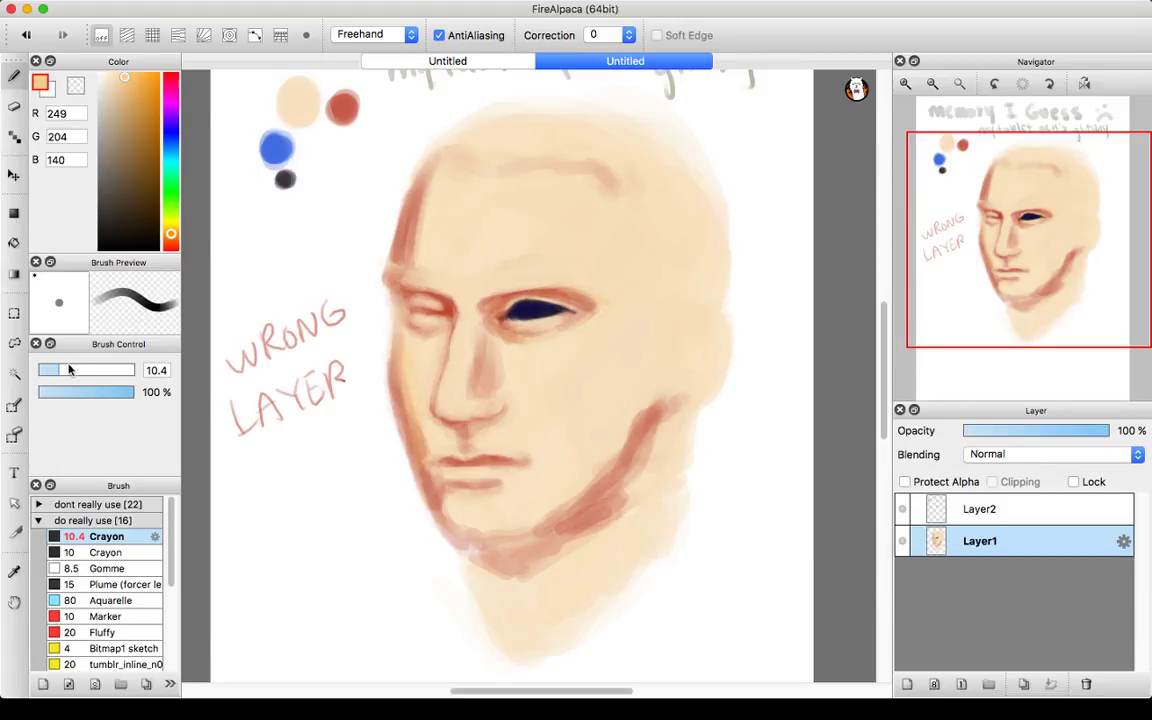
drag(136, 88, 129, 85)
drag(441, 354, 439, 363)
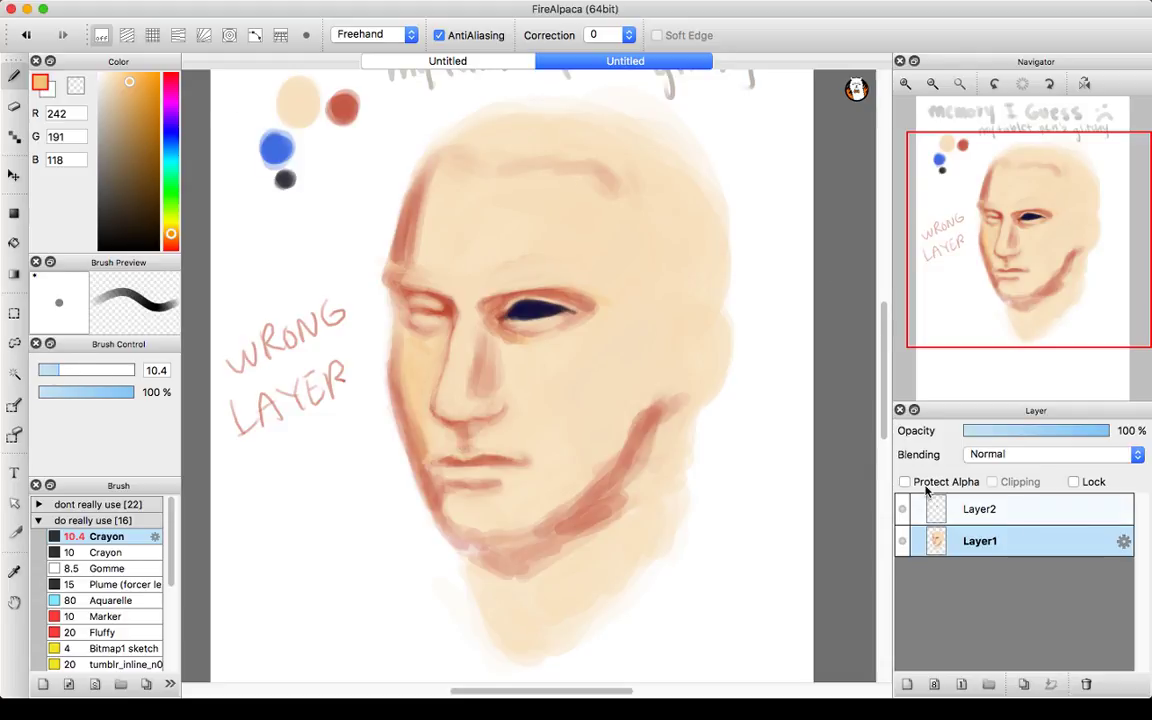
- Add a small orange swatch to Layer2 between the red and blue swatches
click(980, 509)
click(317, 141)
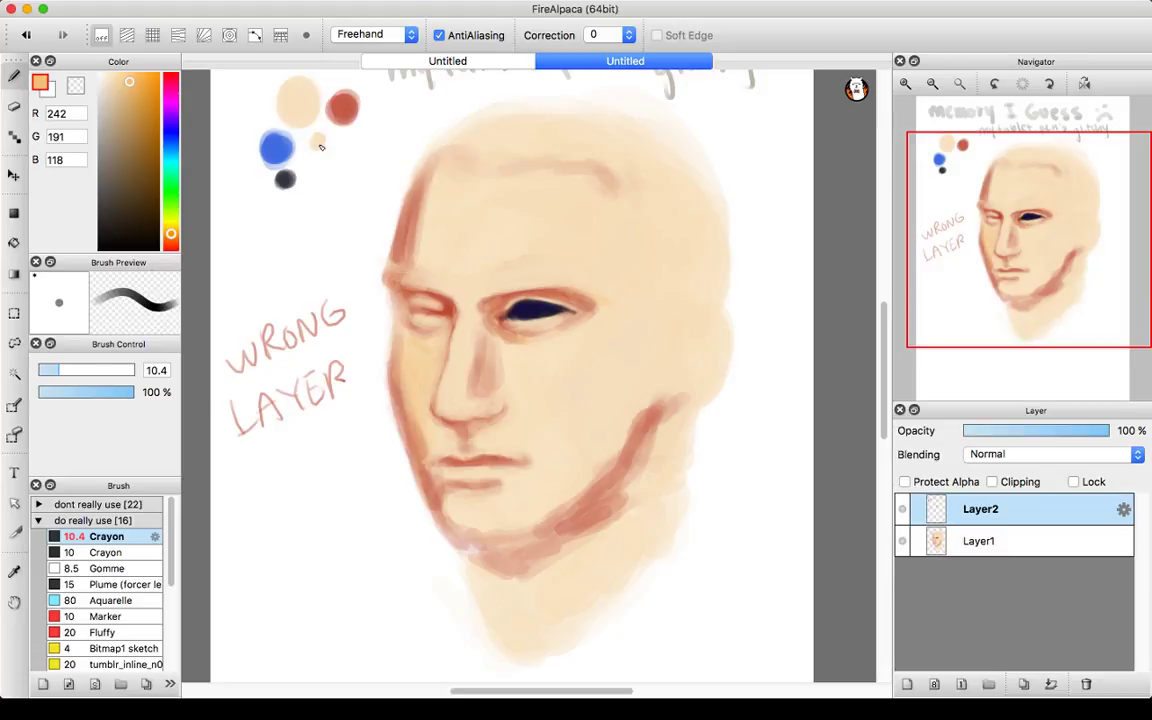
drag(322, 147, 315, 143)
- Glaze the orange over the forehead, eye, nose and jaw shadows on Layer1 at brush size 23
click(980, 545)
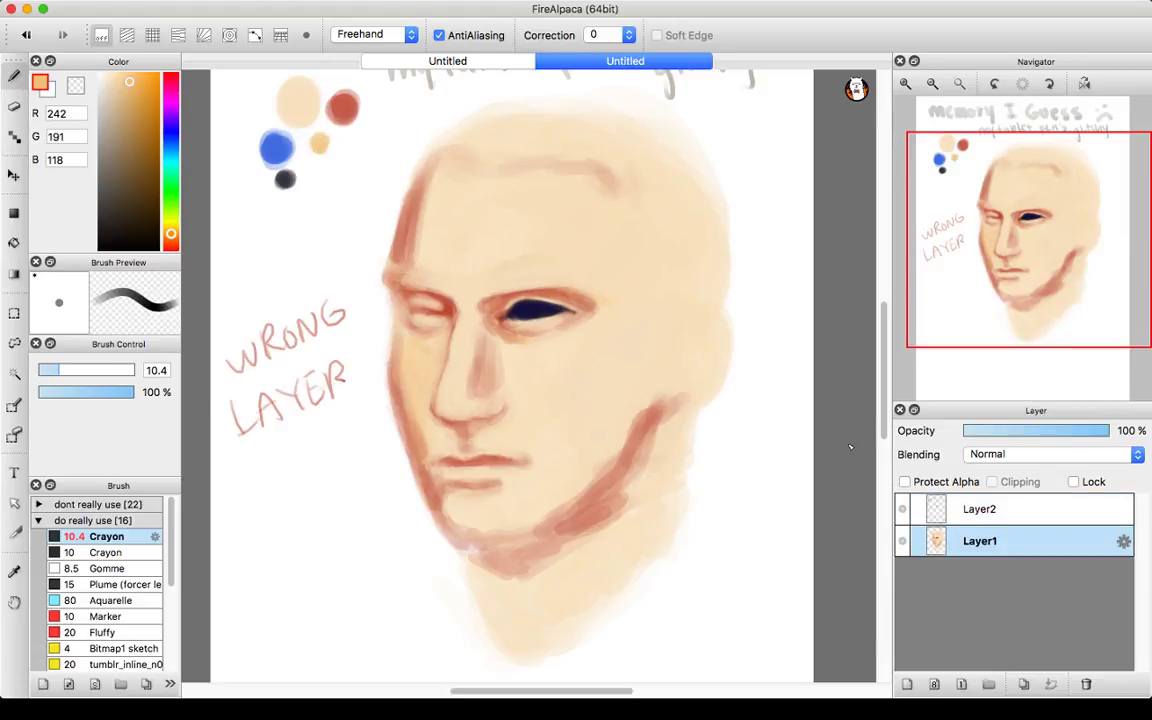
click(87, 370)
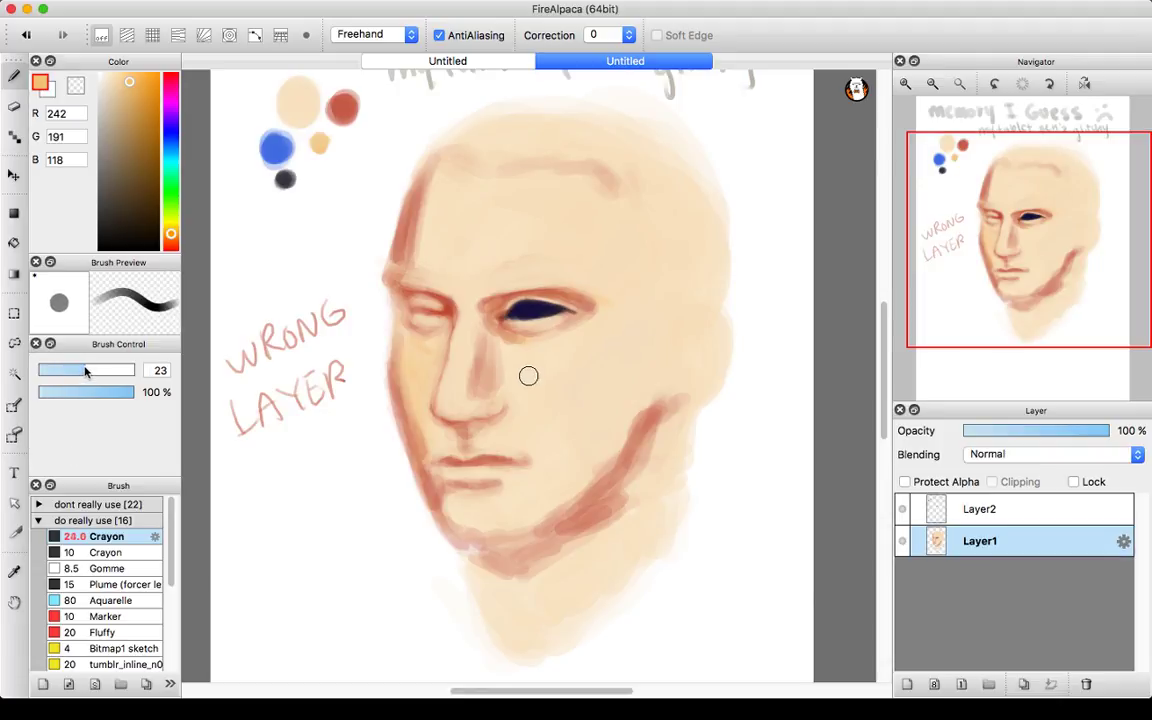
drag(87, 370, 84, 370)
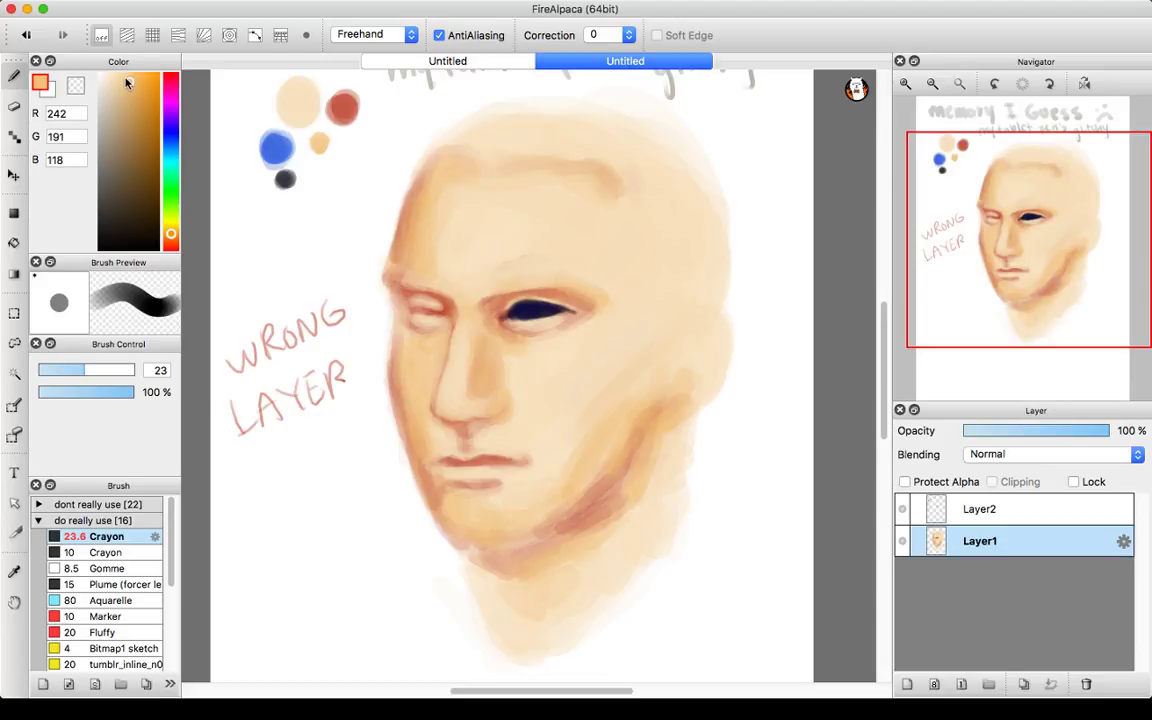
- Mix a pale yellow (251, 240, 202) and paint the far eye's eyeball at brush size 3
drag(124, 84, 110, 85)
drag(170, 234, 171, 230)
drag(109, 81, 109, 76)
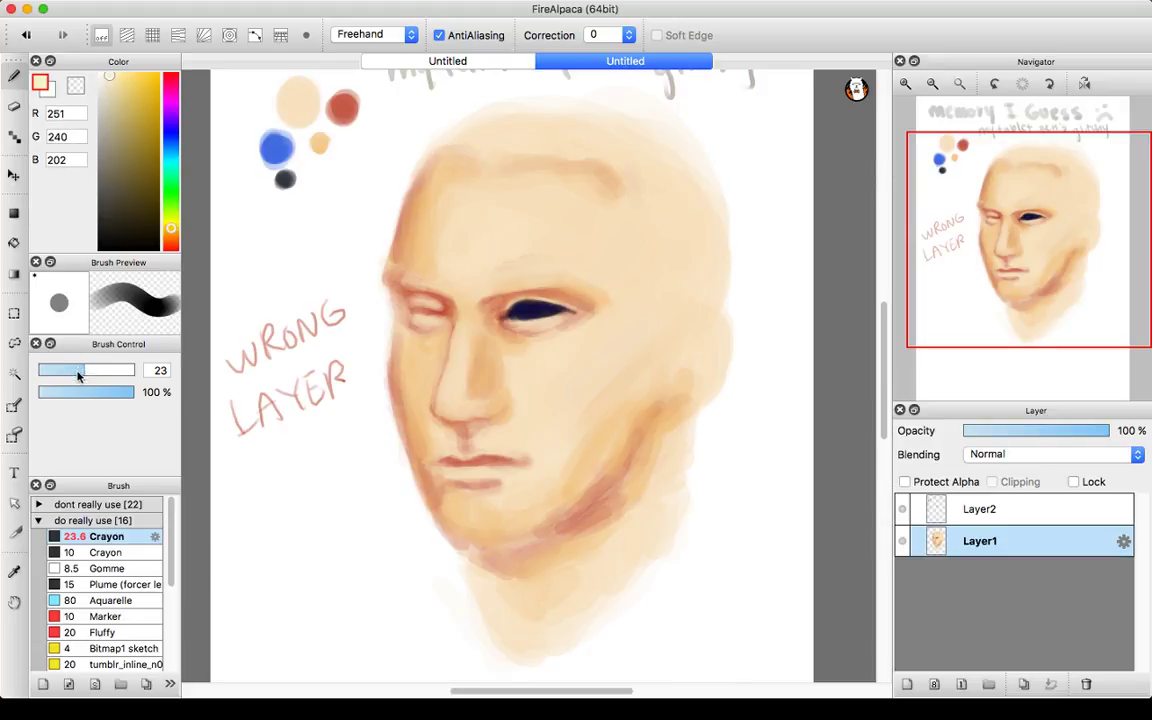
drag(79, 374, 49, 375)
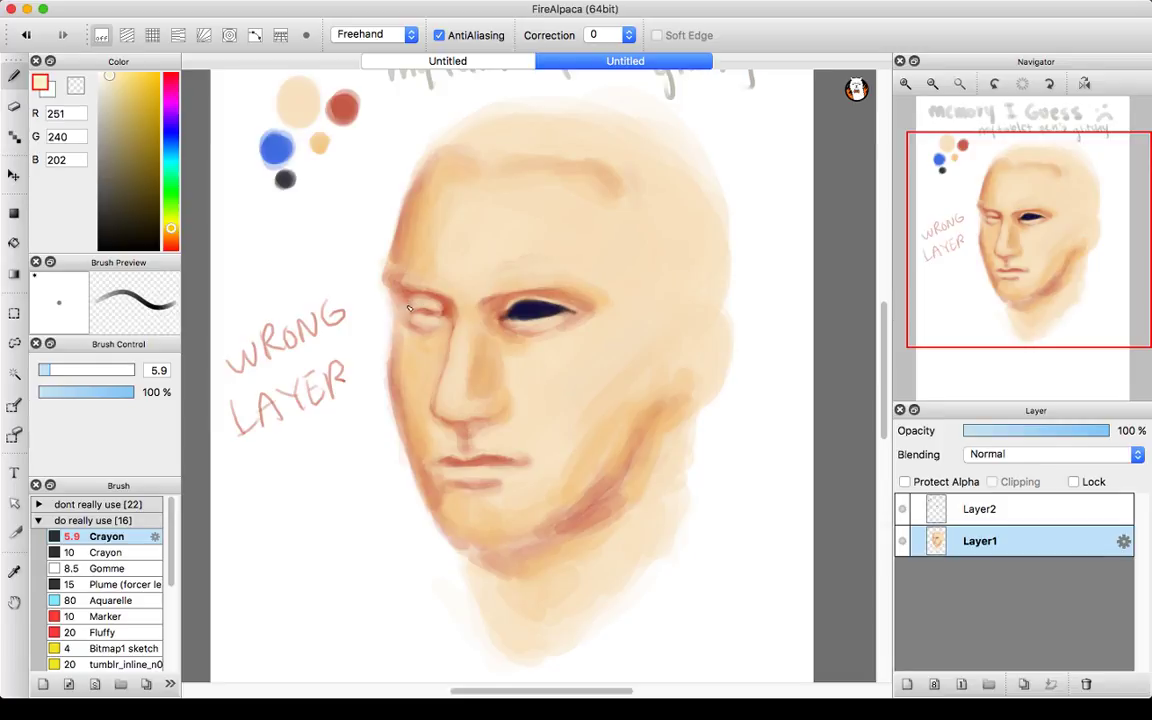
click(905, 84)
click(905, 84)
click(1026, 192)
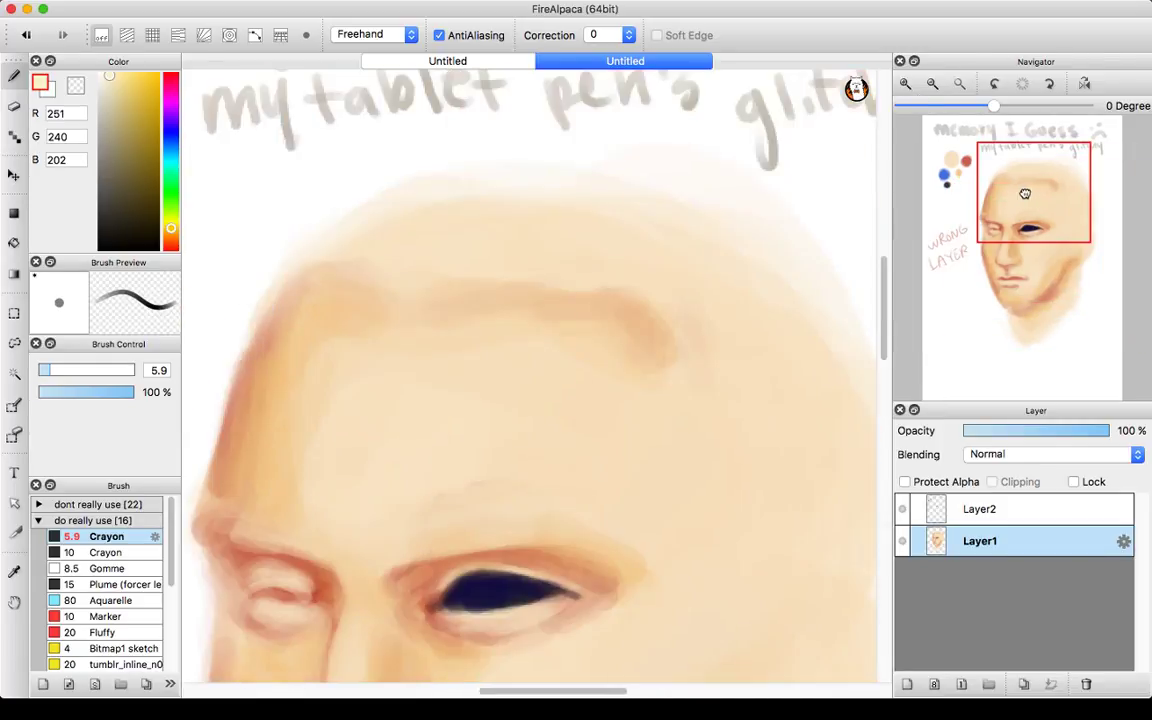
drag(1025, 193, 989, 231)
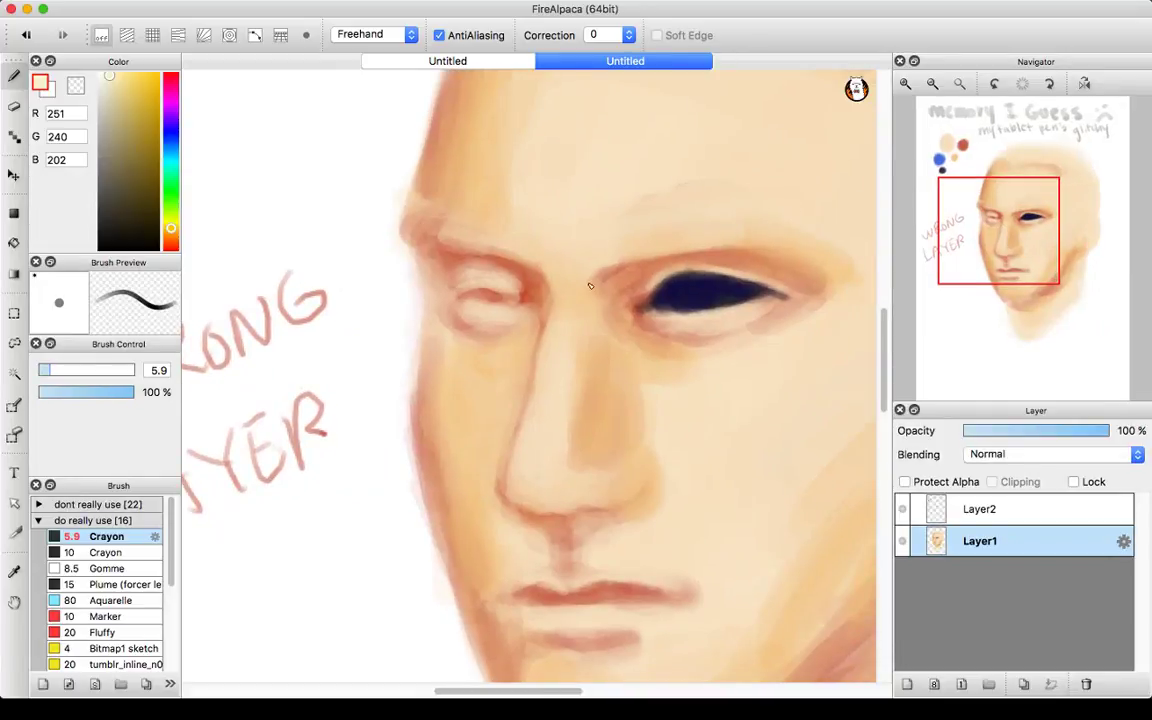
drag(44, 372, 41, 372)
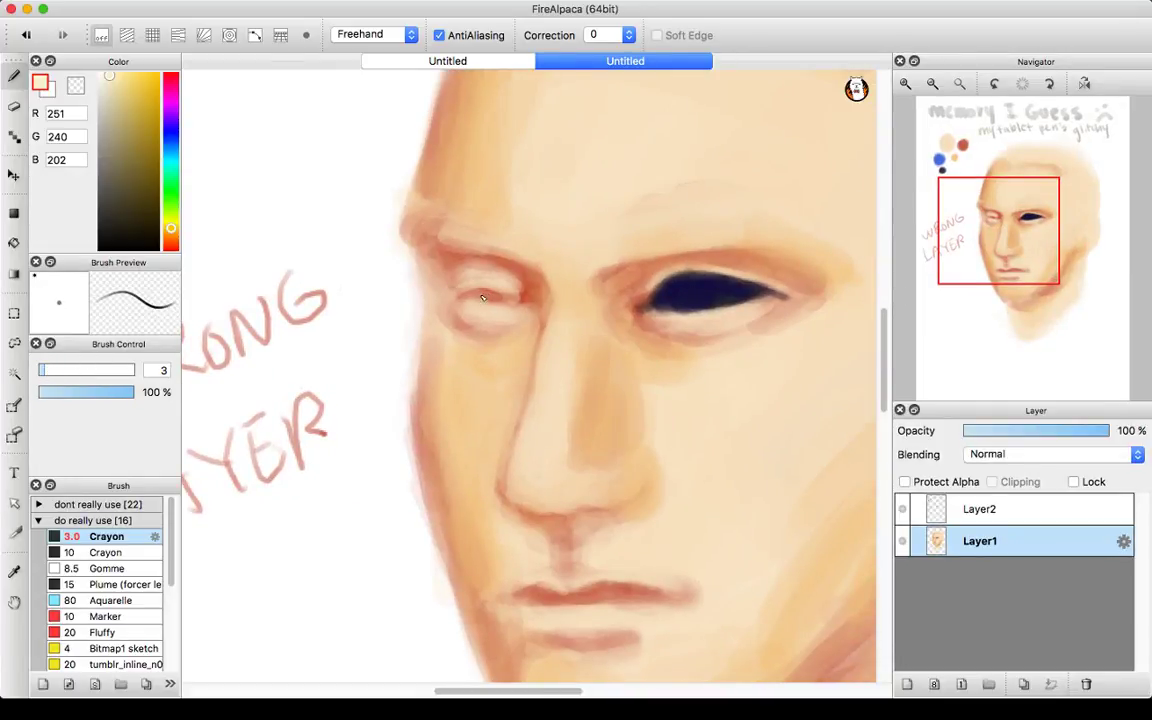
mouse_move(490, 303)
mouse_down()
mouse_move(516, 309)
mouse_move(515, 297)
mouse_up()
drag(500, 282, 458, 284)
mouse_move(466, 280)
mouse_down()
mouse_move(453, 290)
mouse_move(493, 295)
mouse_up()
- Fill out the lower part of the far eye's eyeball with pale yellow at brush size 6.7
click(51, 370)
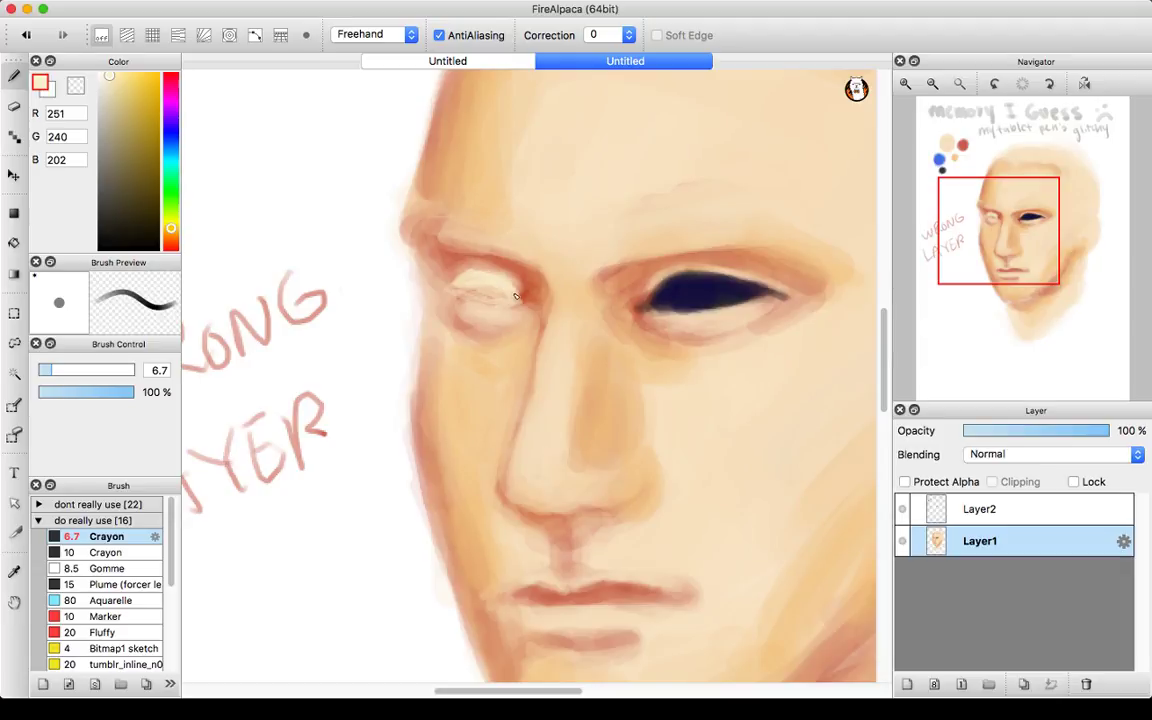
drag(484, 292, 506, 301)
drag(468, 290, 478, 298)
- Add a pale yellow swatch beside the large skin swatch on Layer2, and return to Layer1
click(980, 509)
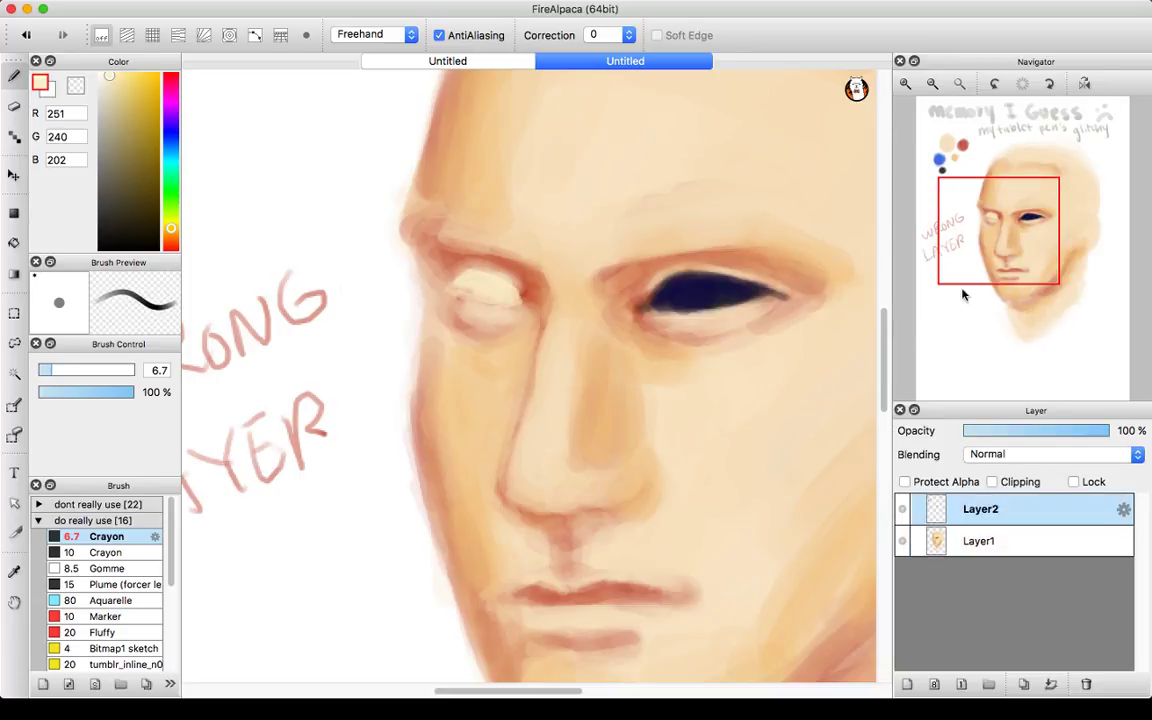
drag(961, 290, 950, 170)
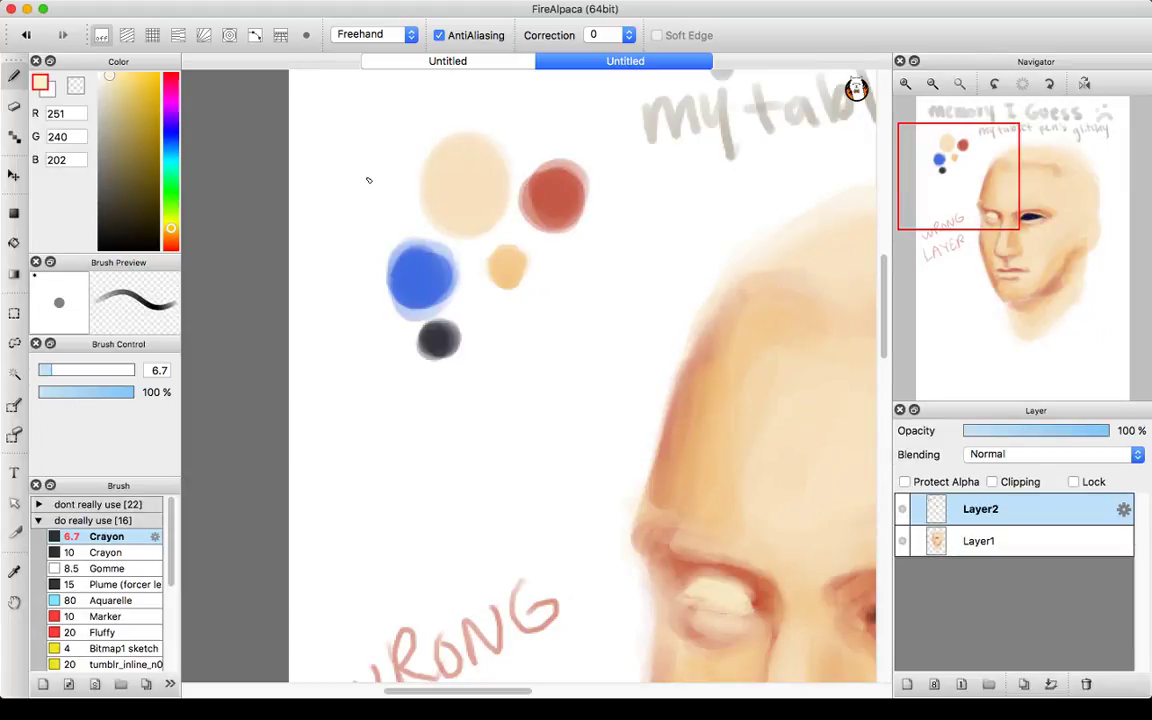
mouse_move(377, 177)
mouse_down()
mouse_move(390, 183)
mouse_move(378, 188)
mouse_up()
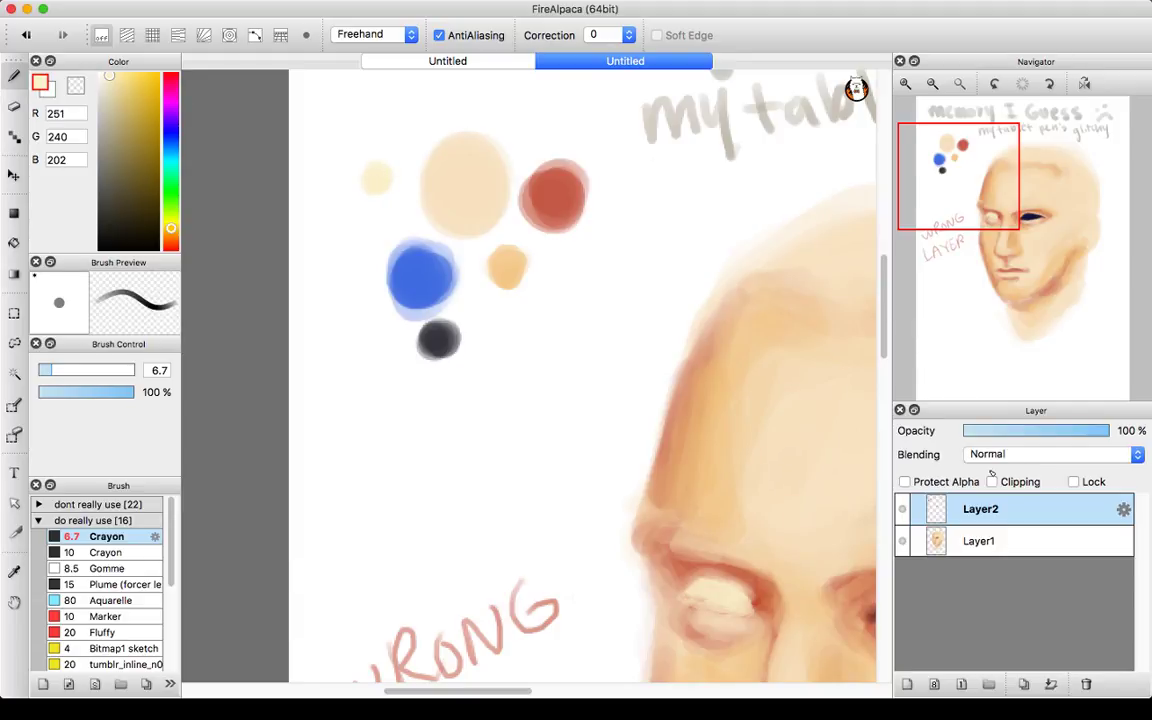
click(918, 531)
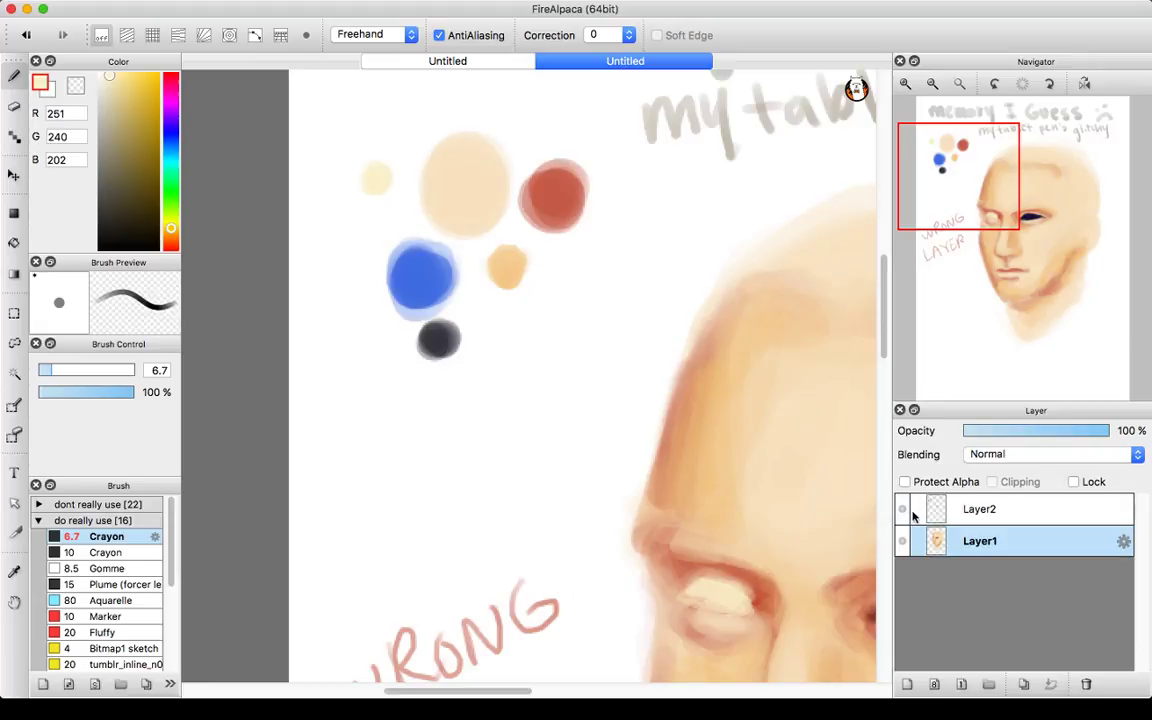
- Sample the swatch red (197, 91, 71) and handwrite "BRB NEED FOOD" below the swatches on Layer2 at brush size 3.4
mouse_move(943, 263)
alt+click(552, 195)
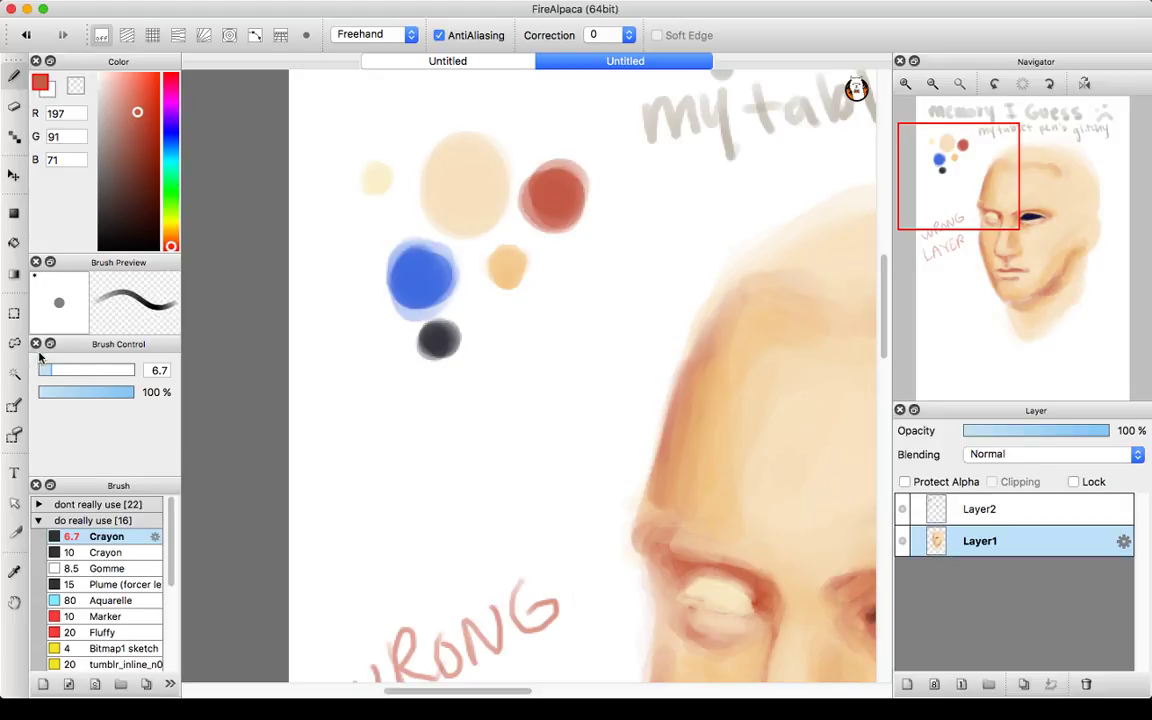
drag(60, 370, 41, 370)
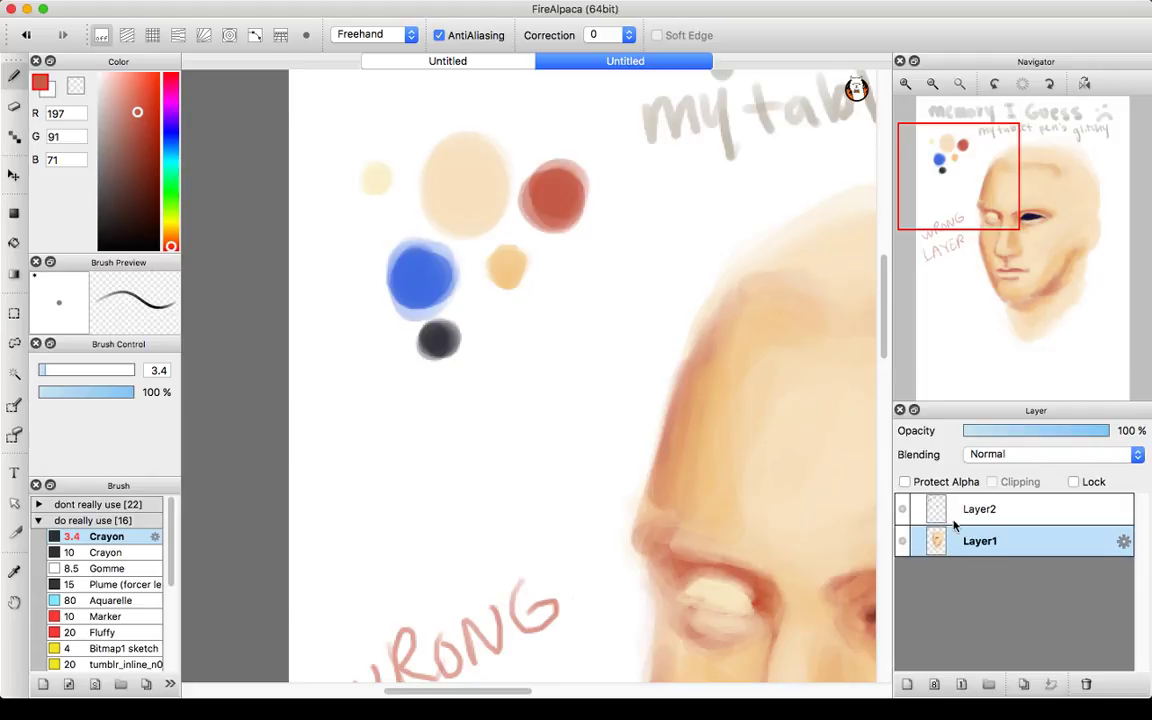
click(1000, 509)
mouse_move(389, 440)
mouse_down()
mouse_move(393, 456)
mouse_move(434, 442)
mouse_up()
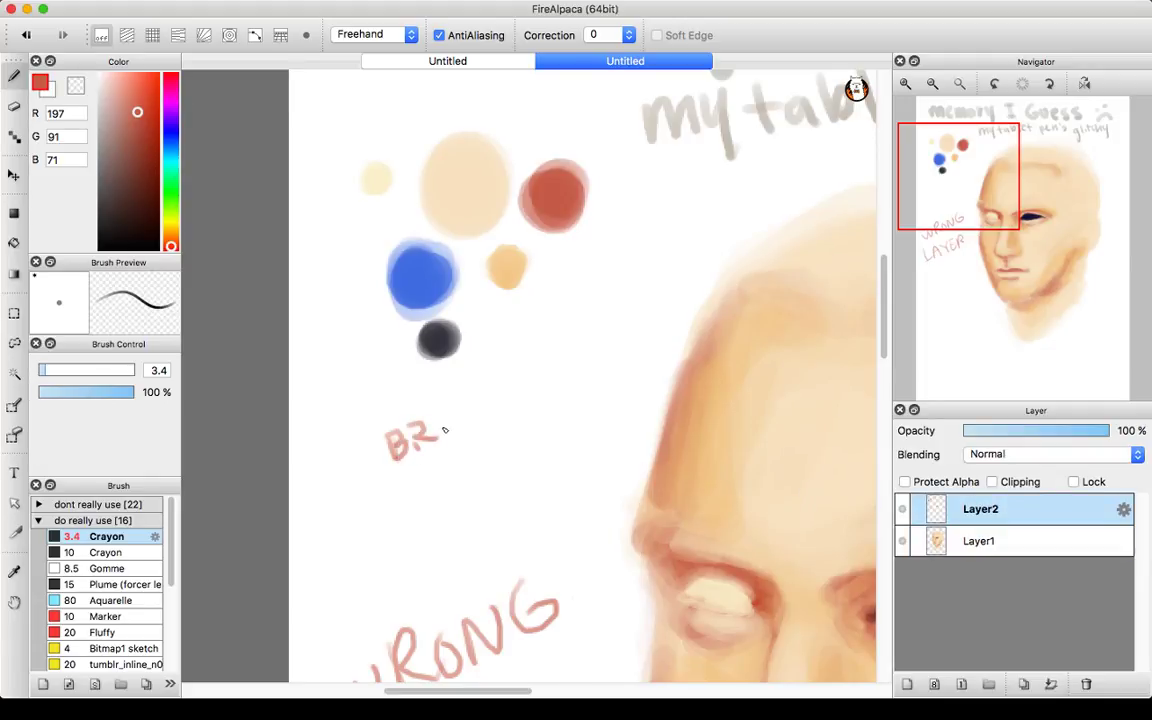
click(442, 436)
mouse_move(428, 418)
mouse_down()
mouse_move(446, 415)
mouse_move(432, 488)
mouse_move(438, 470)
mouse_move(449, 490)
mouse_move(451, 469)
mouse_move(463, 488)
mouse_move(492, 455)
mouse_move(508, 457)
mouse_up()
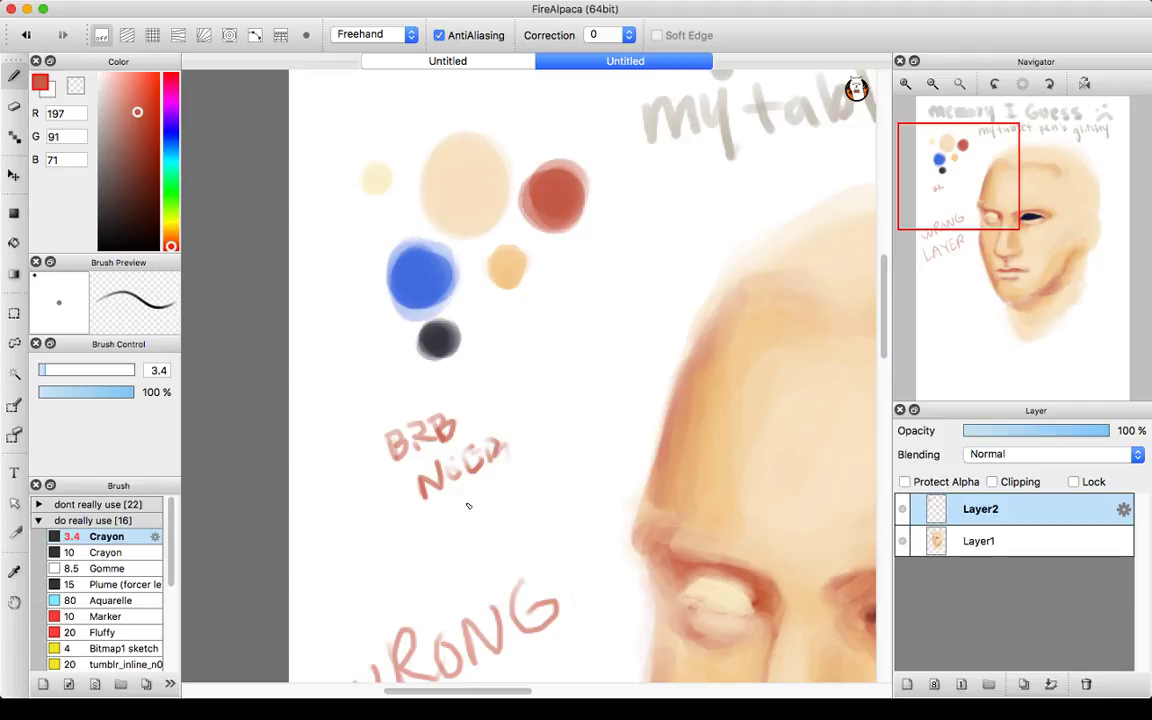
mouse_move(467, 497)
mouse_down()
mouse_move(472, 516)
mouse_move(482, 494)
mouse_move(498, 500)
mouse_up()
mouse_move(523, 485)
mouse_down()
mouse_move(515, 491)
mouse_move(538, 492)
mouse_up()
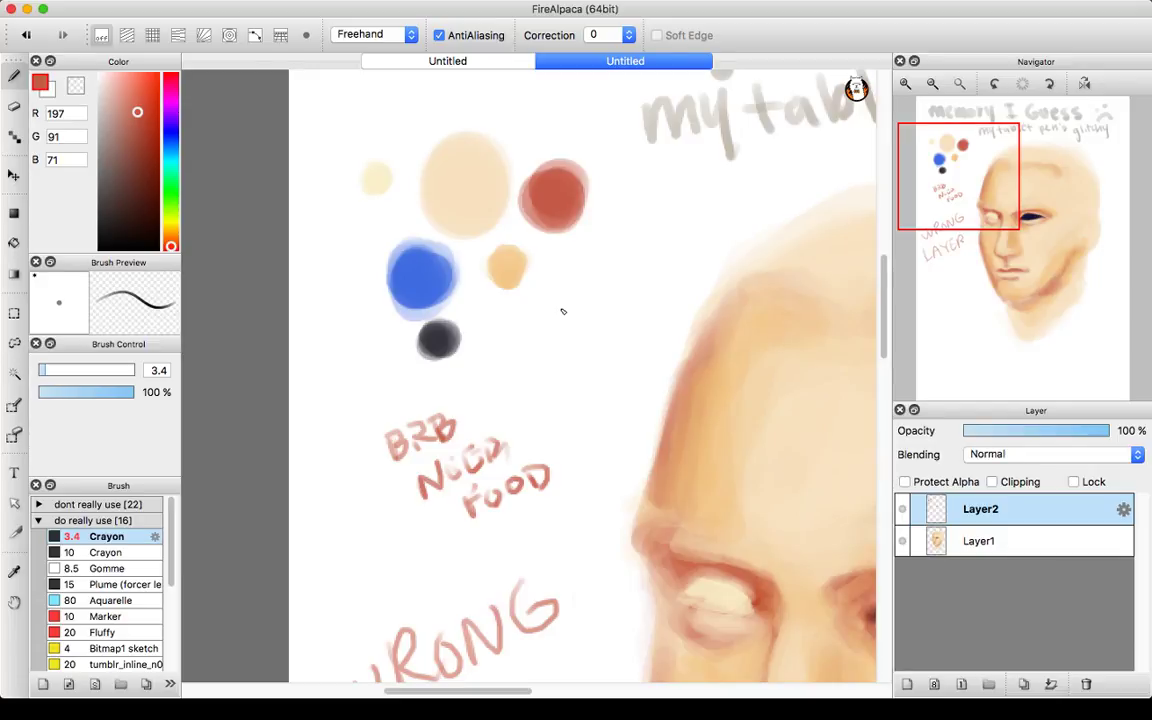
- Switch to iTunes, try to quit it, and close its window
key(super+Tab)
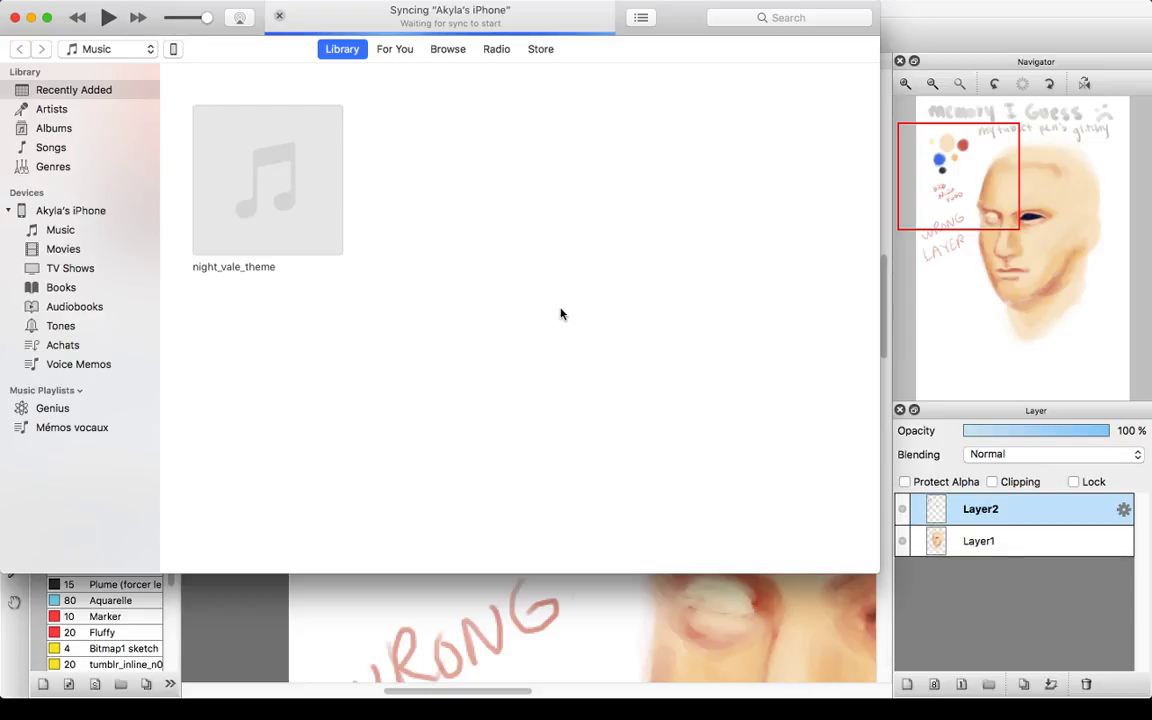
key(super+q)
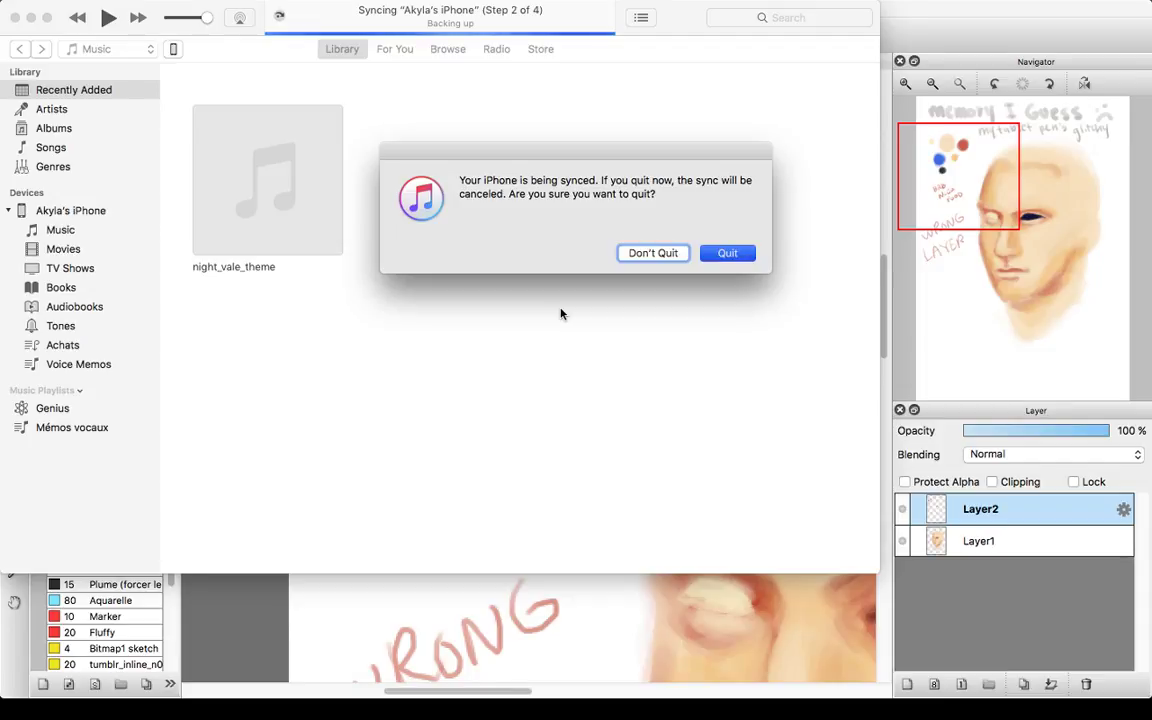
key(Escape)
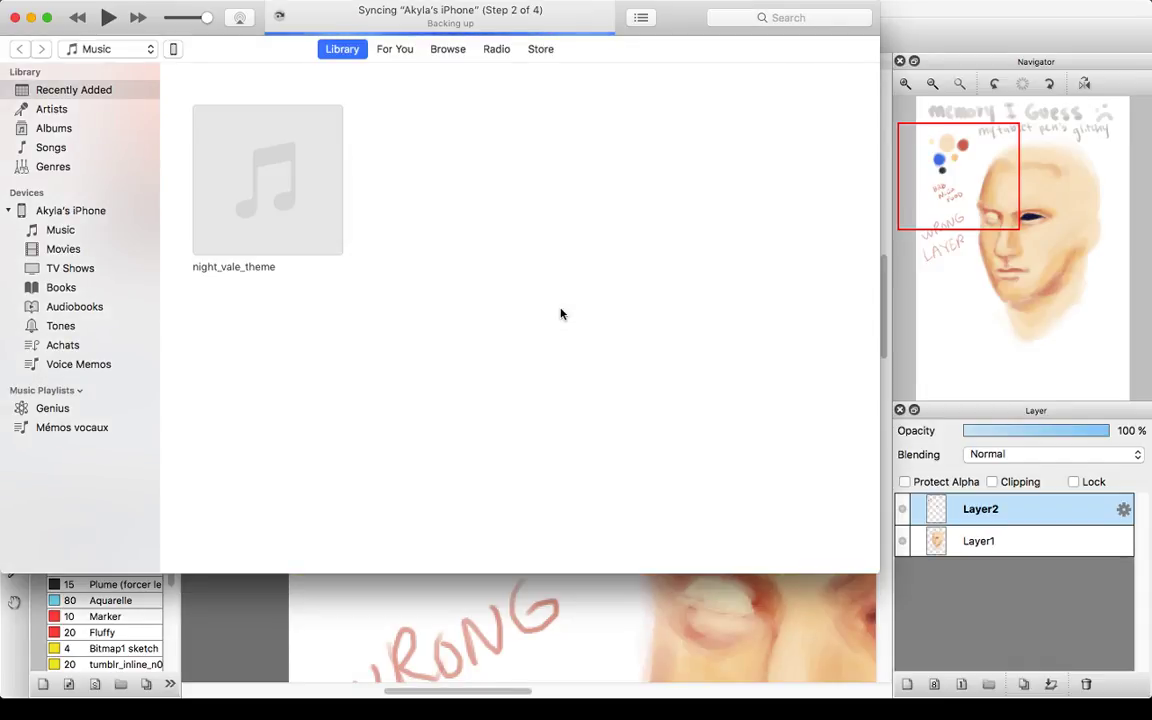
key(space)
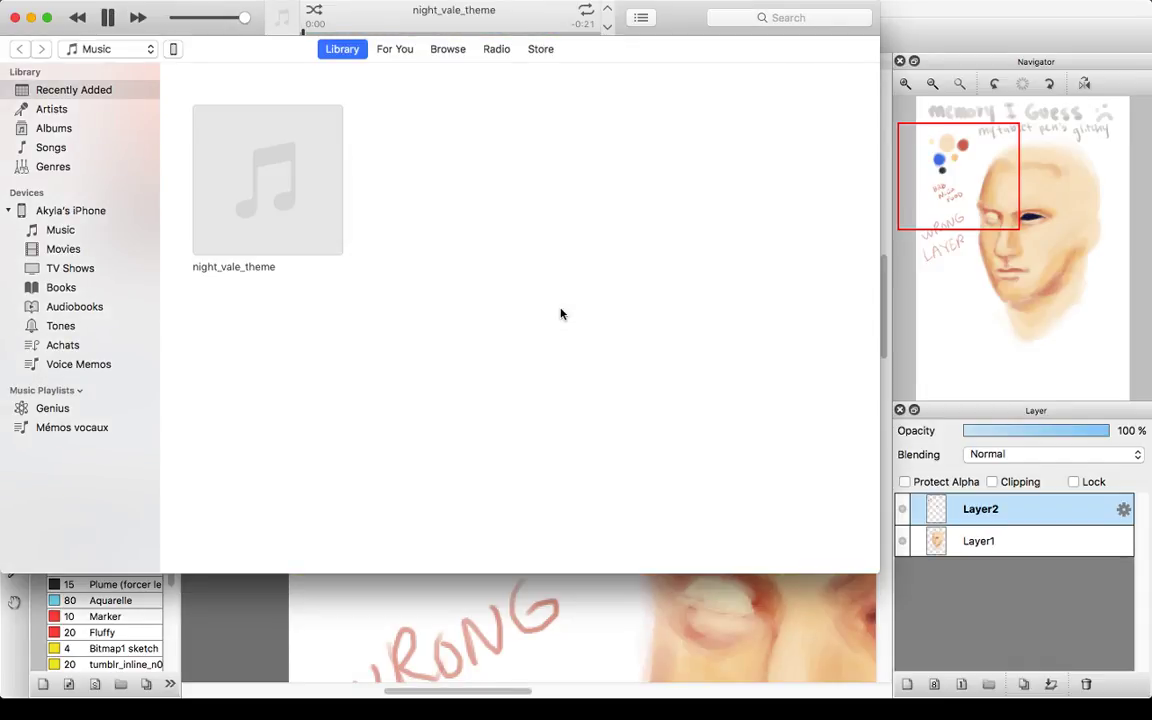
click(15, 17)
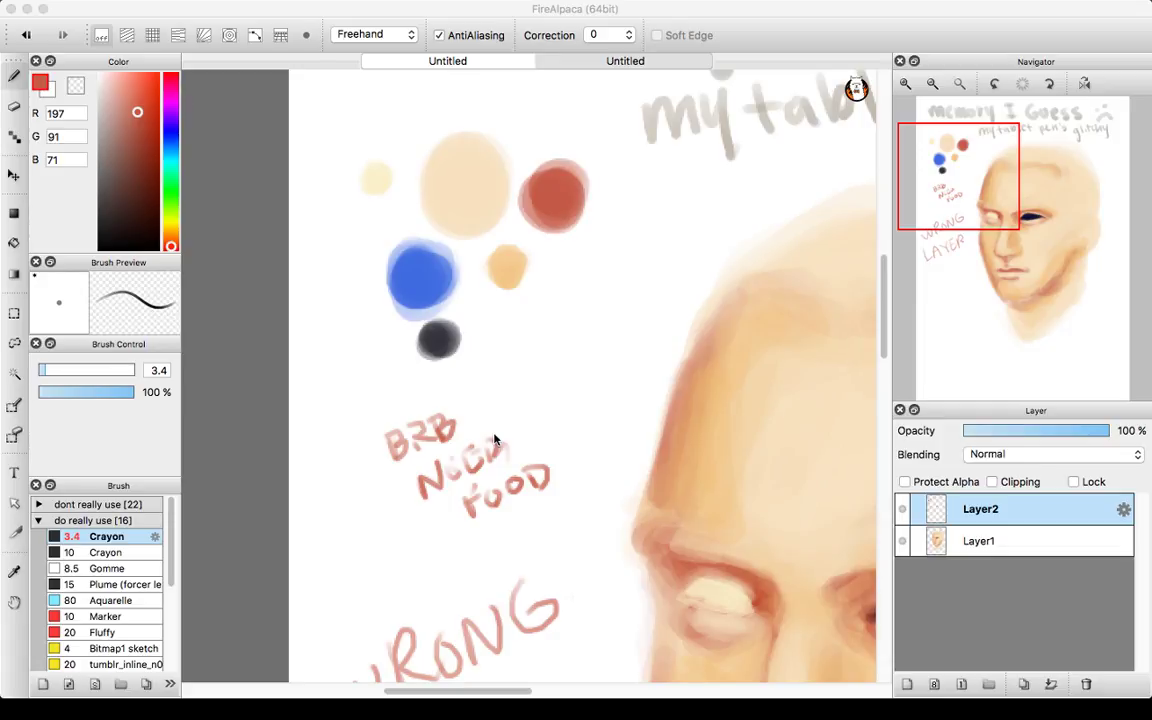
- Quit iTunes, cancelling the running iPhone sync, and return to the painting
mouse_move(818, 690)
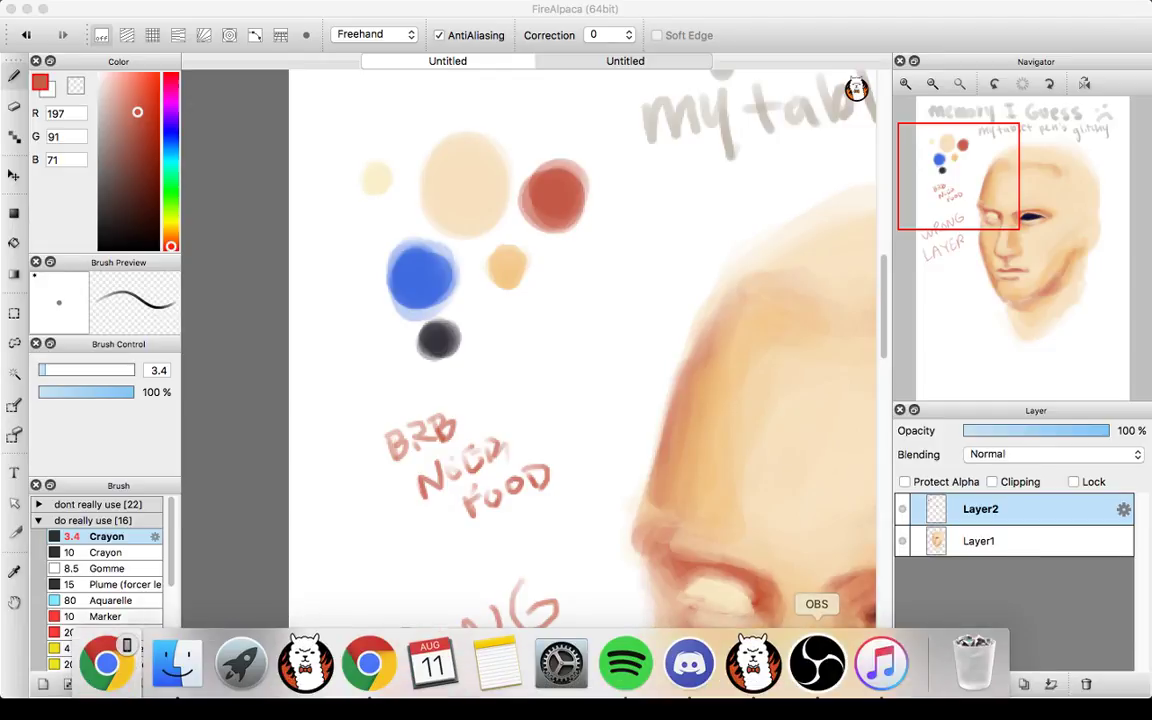
right_click(881, 664)
click(889, 601)
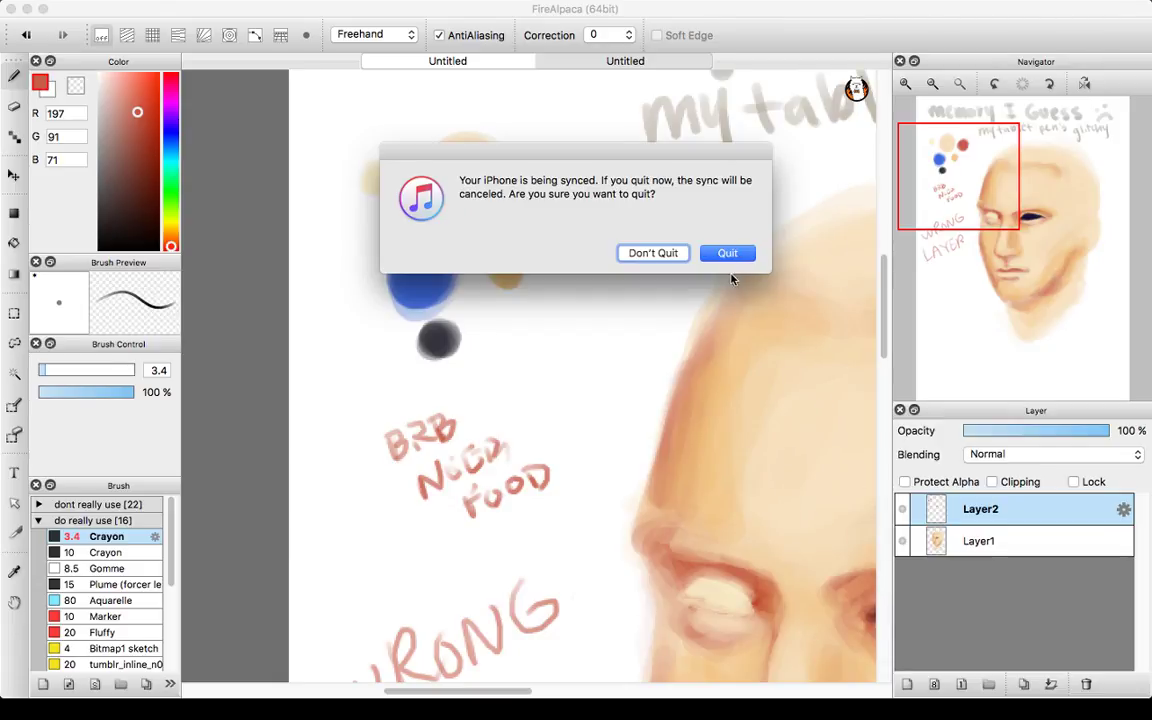
click(728, 254)
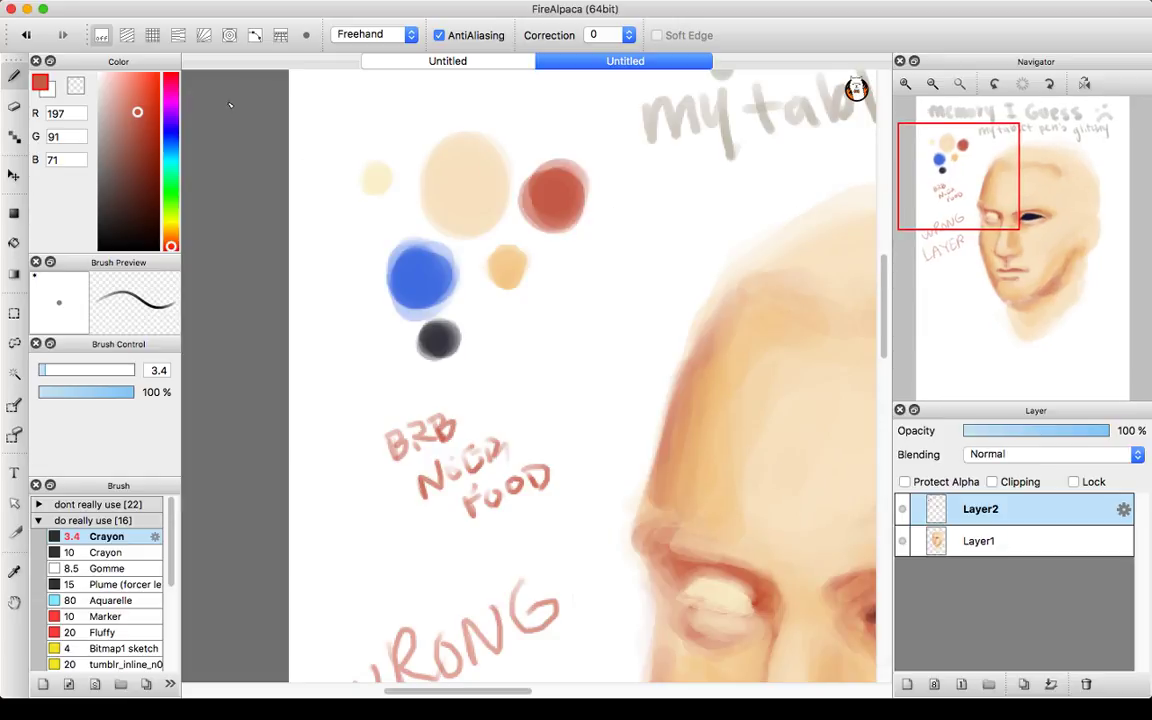
- Undo the handwritten "BRB NEED FOOD" note on Layer2, leaving the swatches and the "WRONG LAYER" note
click(26, 35)
click(26, 35)
click(26, 35)
click(26, 35)
click(26, 35)
click(26, 35)
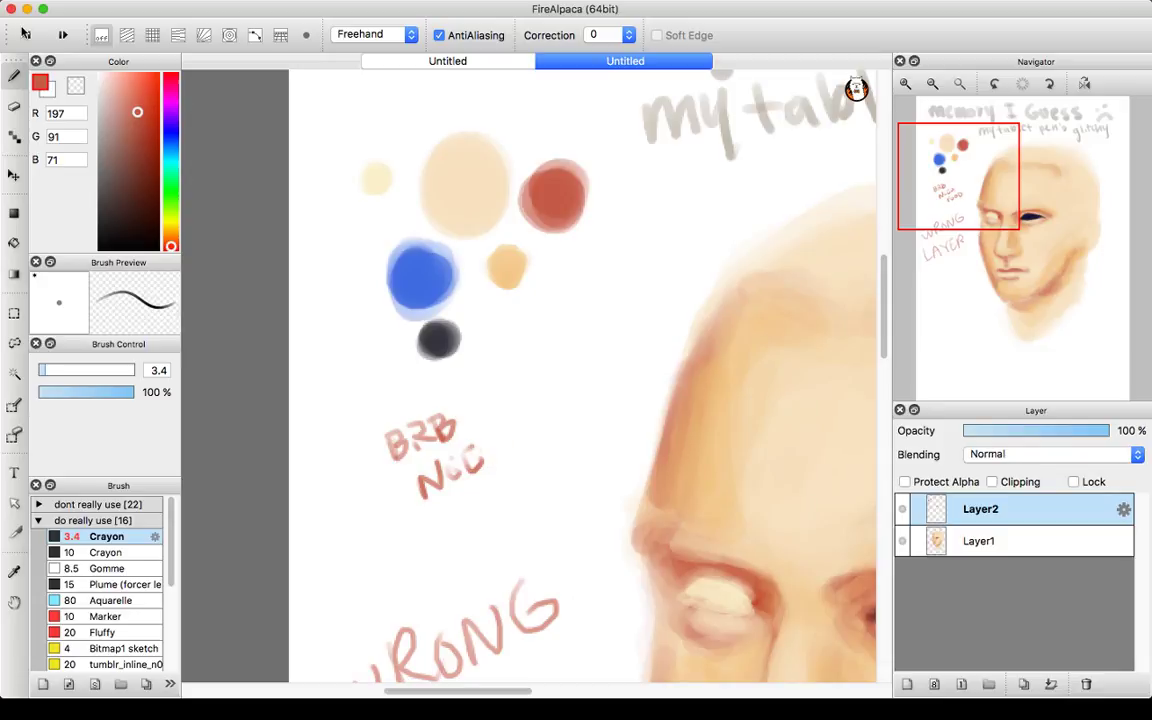
click(25, 34)
click(24, 33)
click(24, 33)
click(24, 33)
click(24, 33)
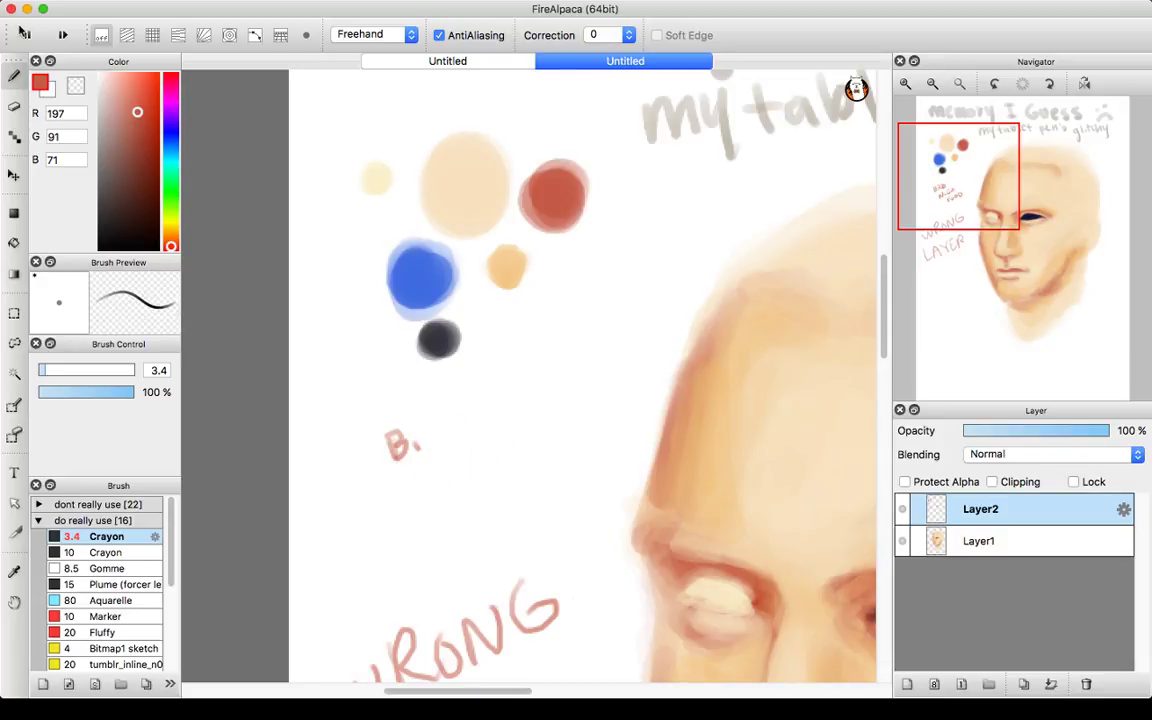
click(23, 33)
click(22, 32)
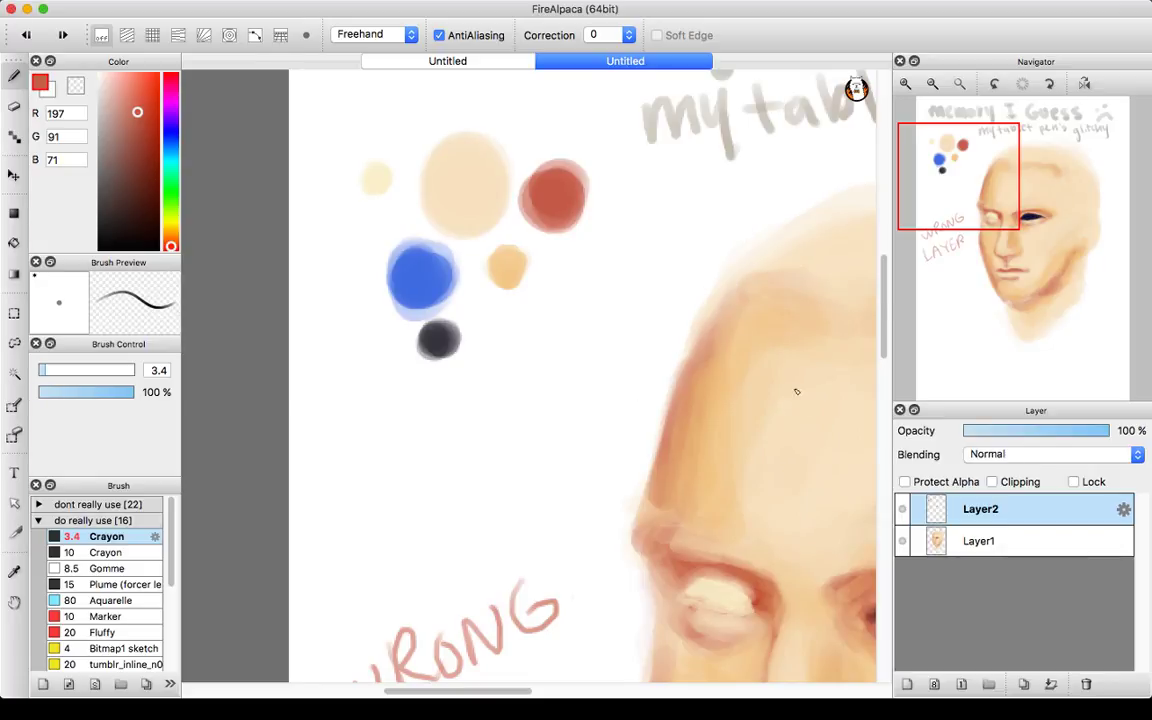
- Sample the orange swatch (243, 199, 136) and set the brush size to 12.4 for painting the face
mouse_move(975, 240)
click(932, 84)
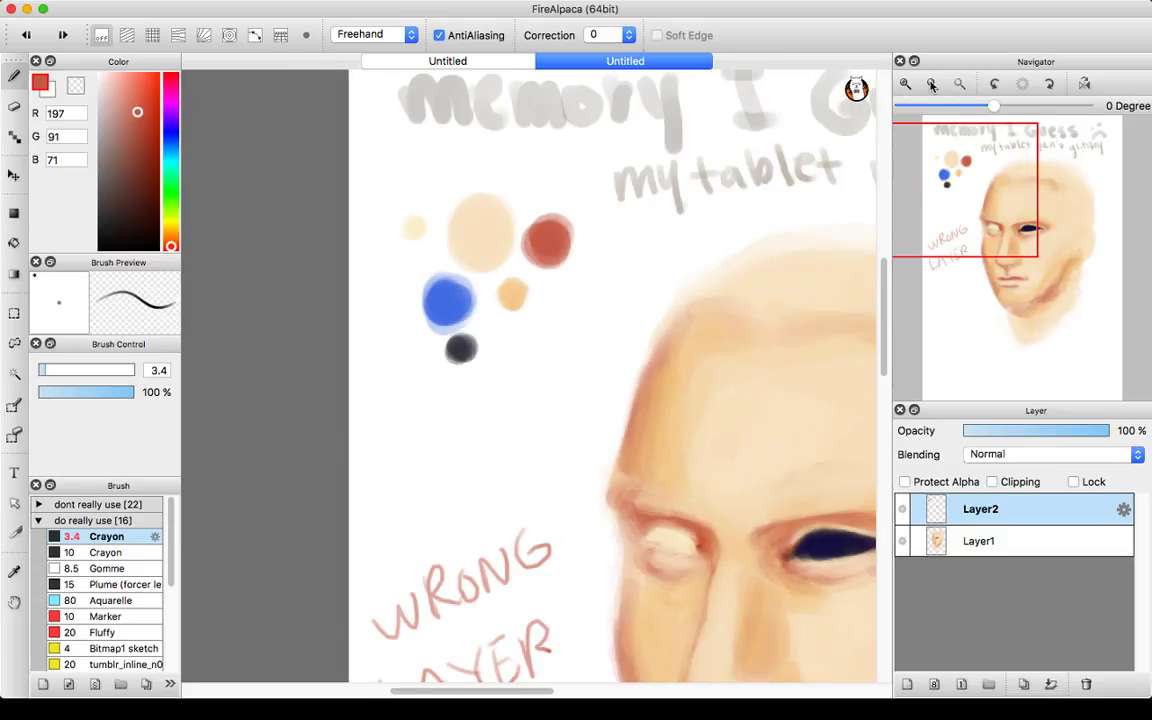
drag(995, 180, 1016, 236)
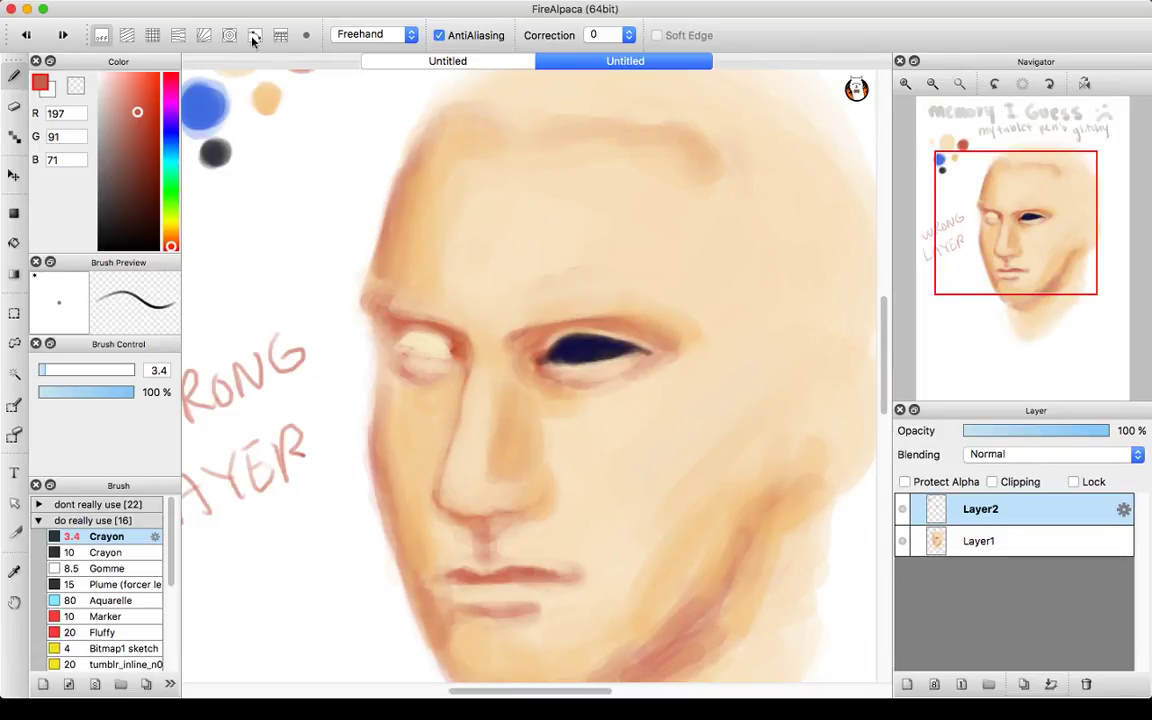
alt+click(262, 96)
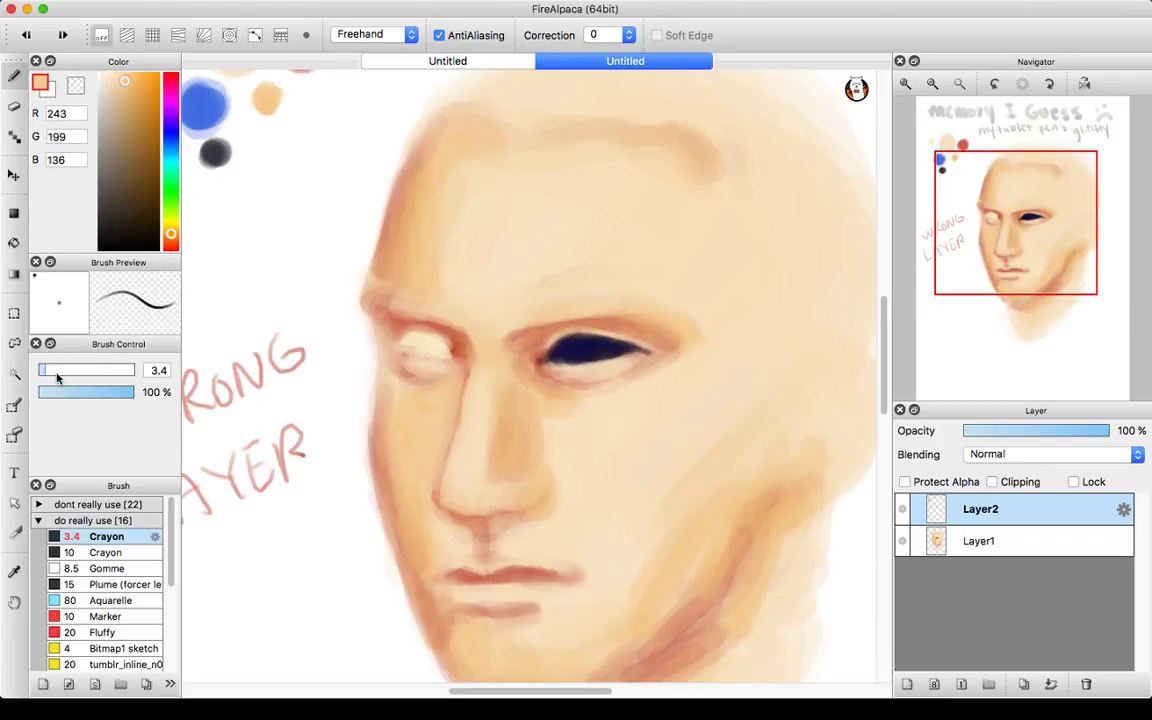
drag(44, 369, 61, 373)
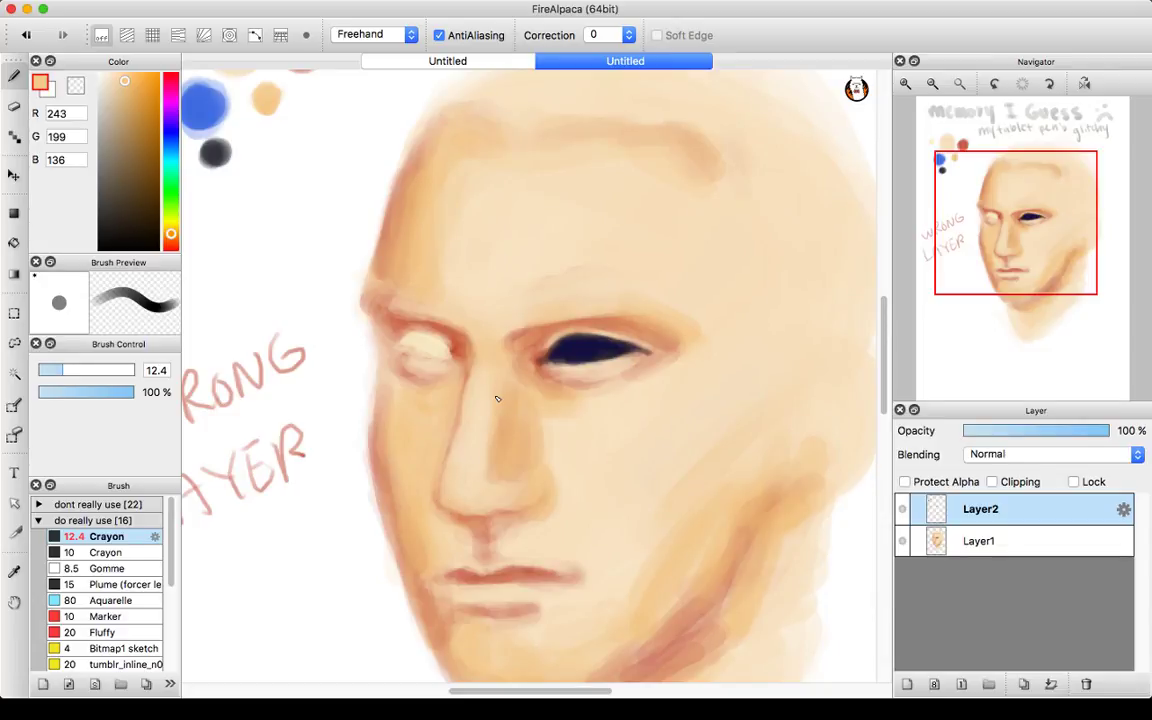
click(930, 84)
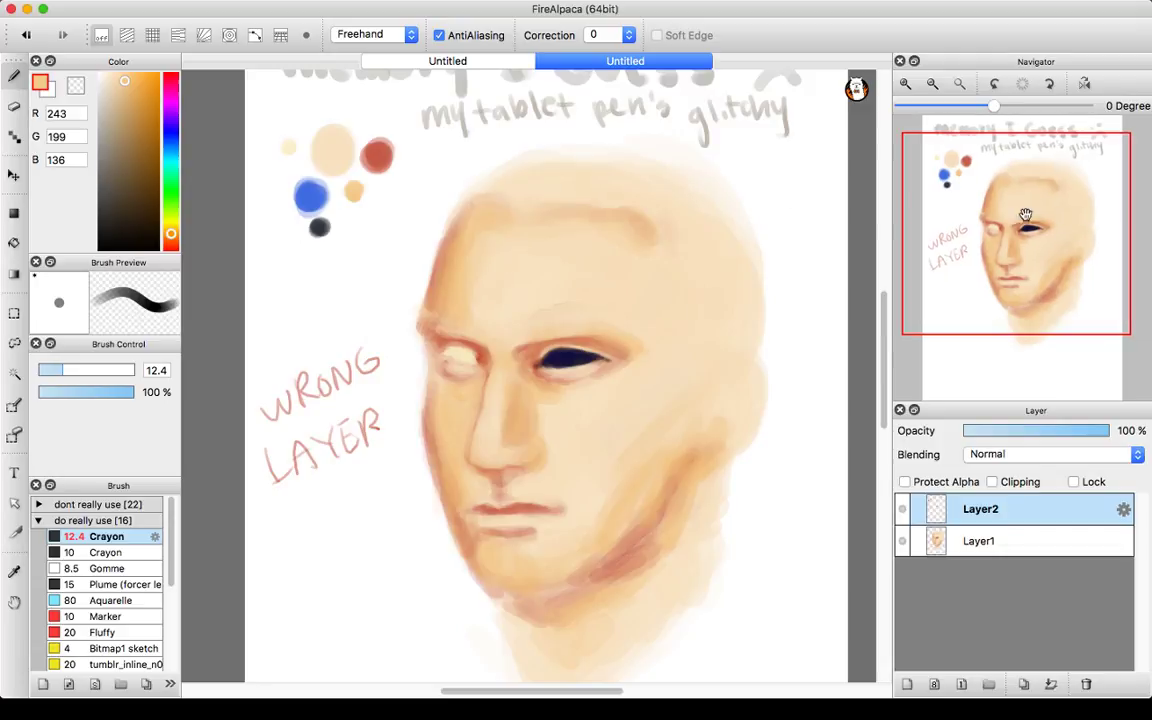
drag(1023, 216, 1031, 270)
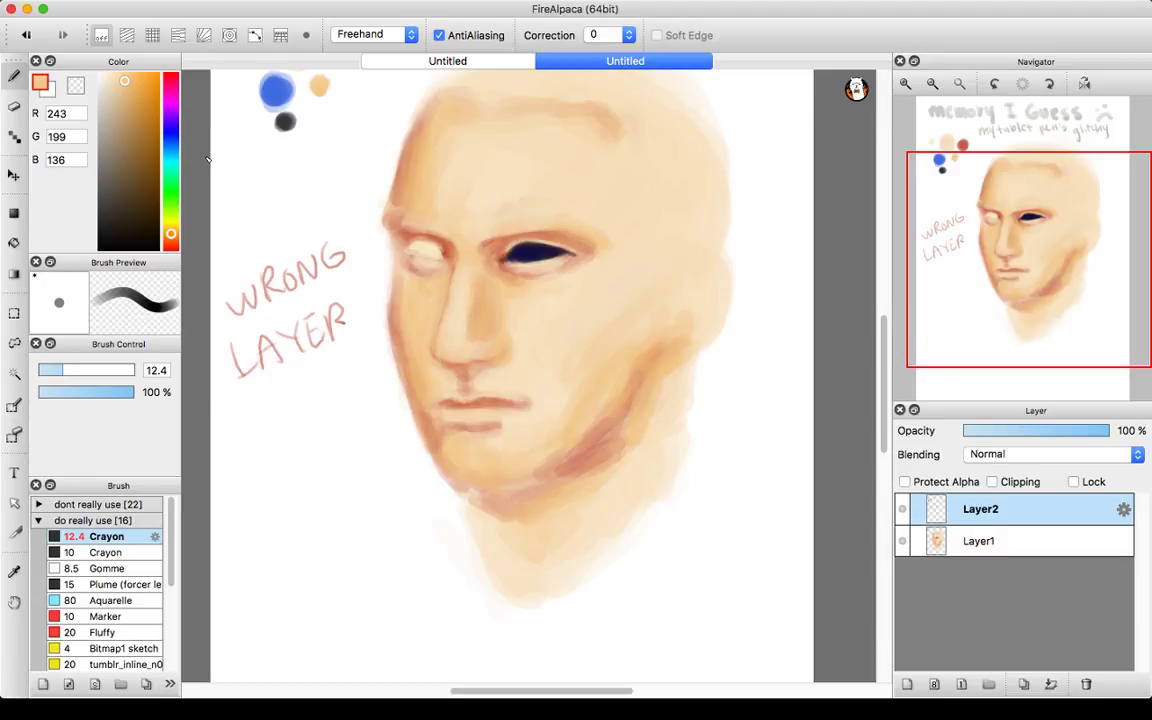
click(957, 183)
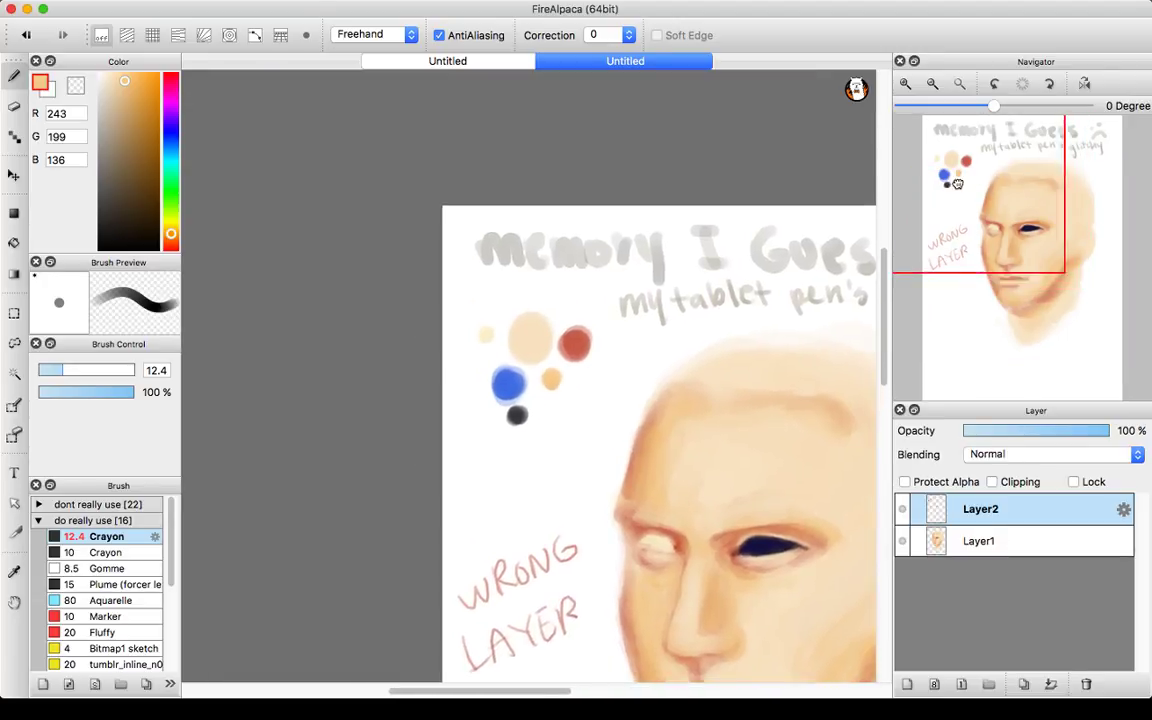
drag(957, 183, 991, 228)
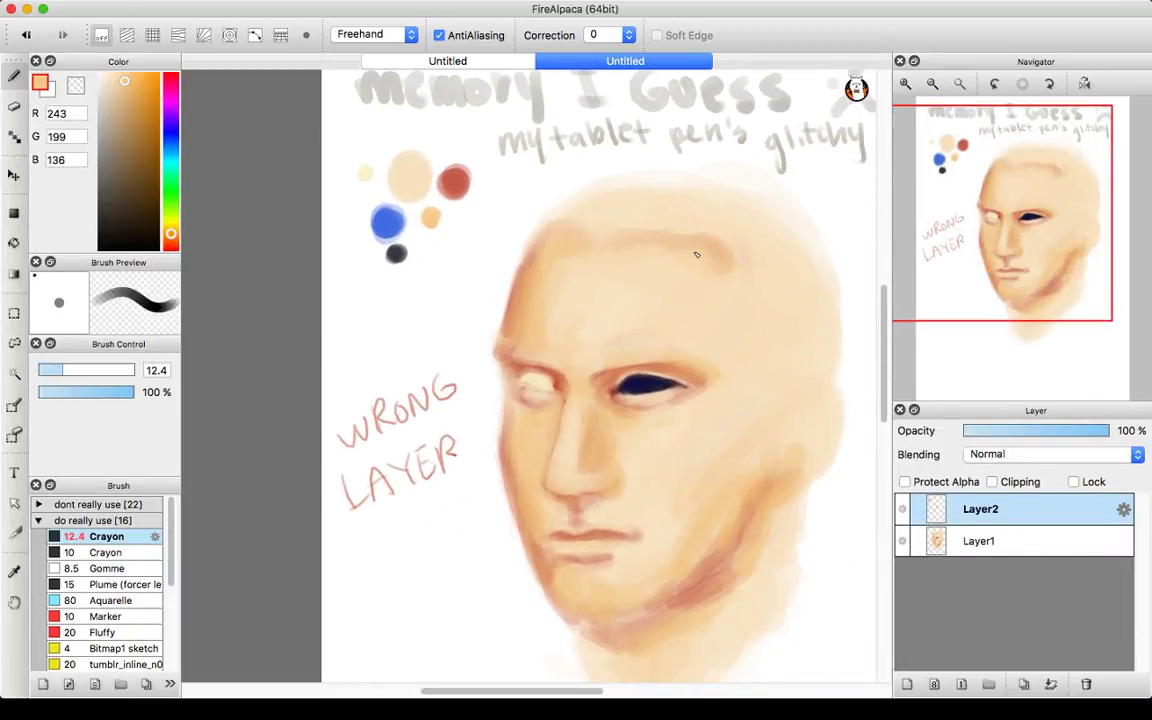
- Lasso the face area, create Layer3 and place it below Layer2, and merge it into Layer1, clearing the selection
click(14, 342)
mouse_move(714, 225)
mouse_down()
mouse_move(657, 184)
mouse_move(553, 216)
mouse_move(493, 270)
mouse_move(479, 338)
mouse_move(500, 402)
mouse_move(496, 480)
mouse_move(537, 612)
mouse_move(658, 668)
mouse_move(779, 618)
mouse_move(876, 539)
mouse_move(854, 404)
mouse_move(714, 220)
mouse_up()
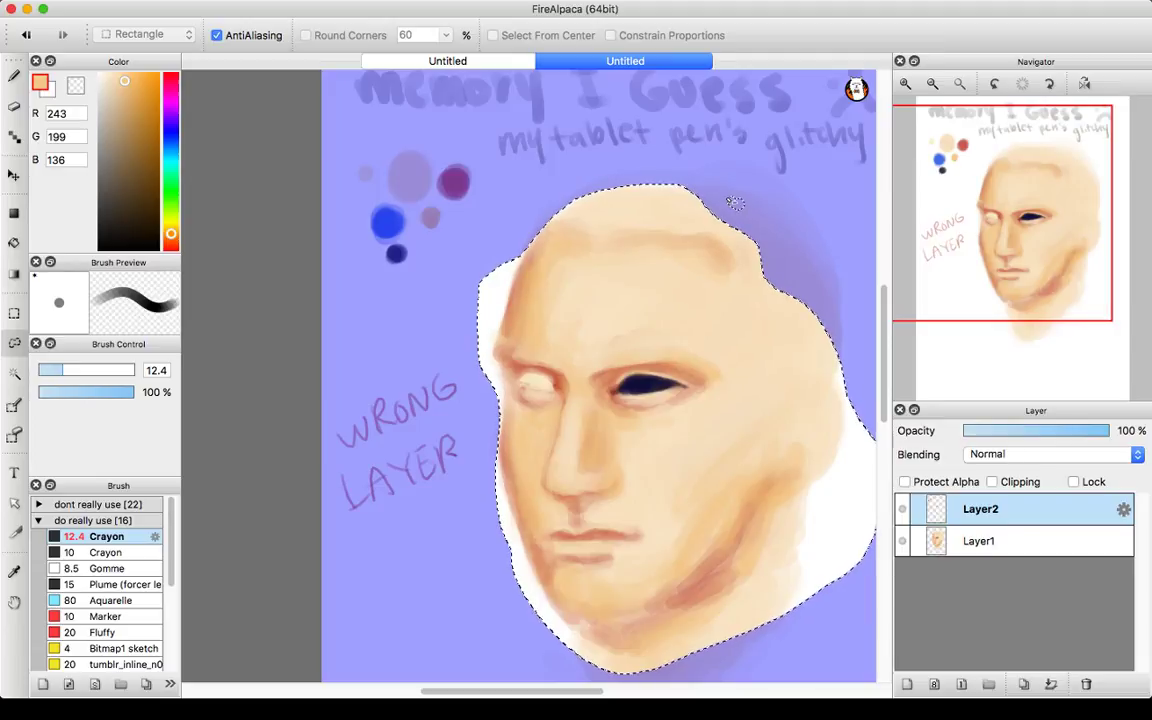
key(super+shift+n)
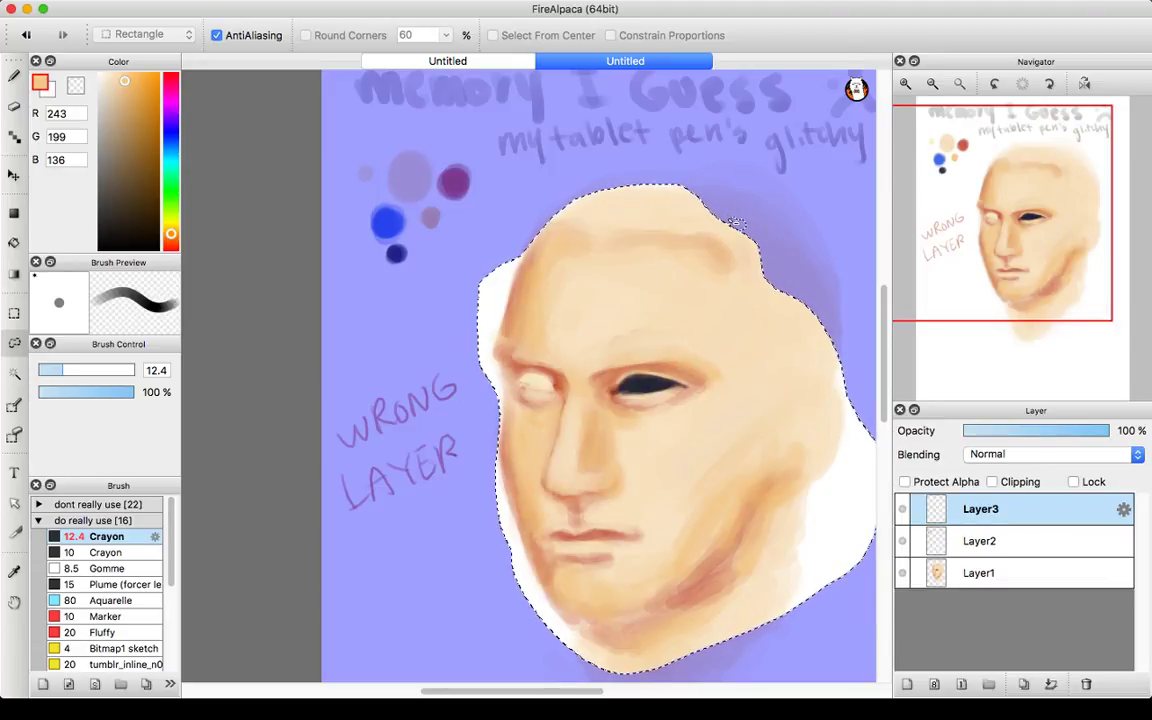
drag(931, 511, 928, 556)
click(1053, 686)
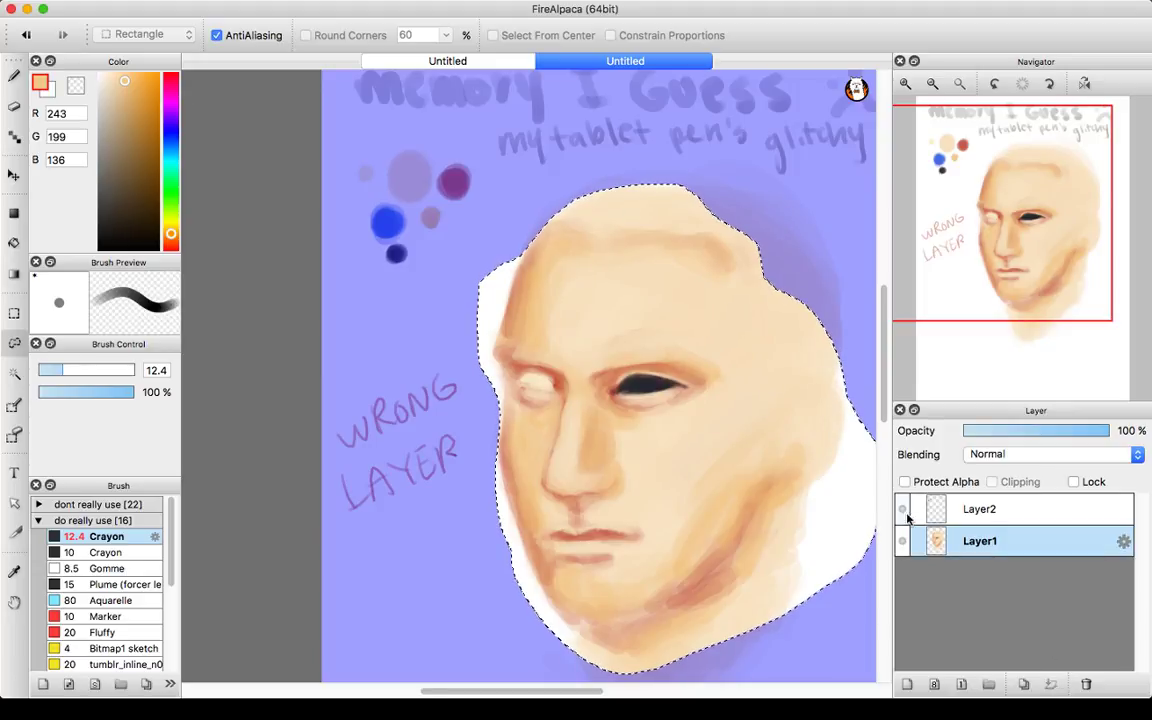
key(super+d)
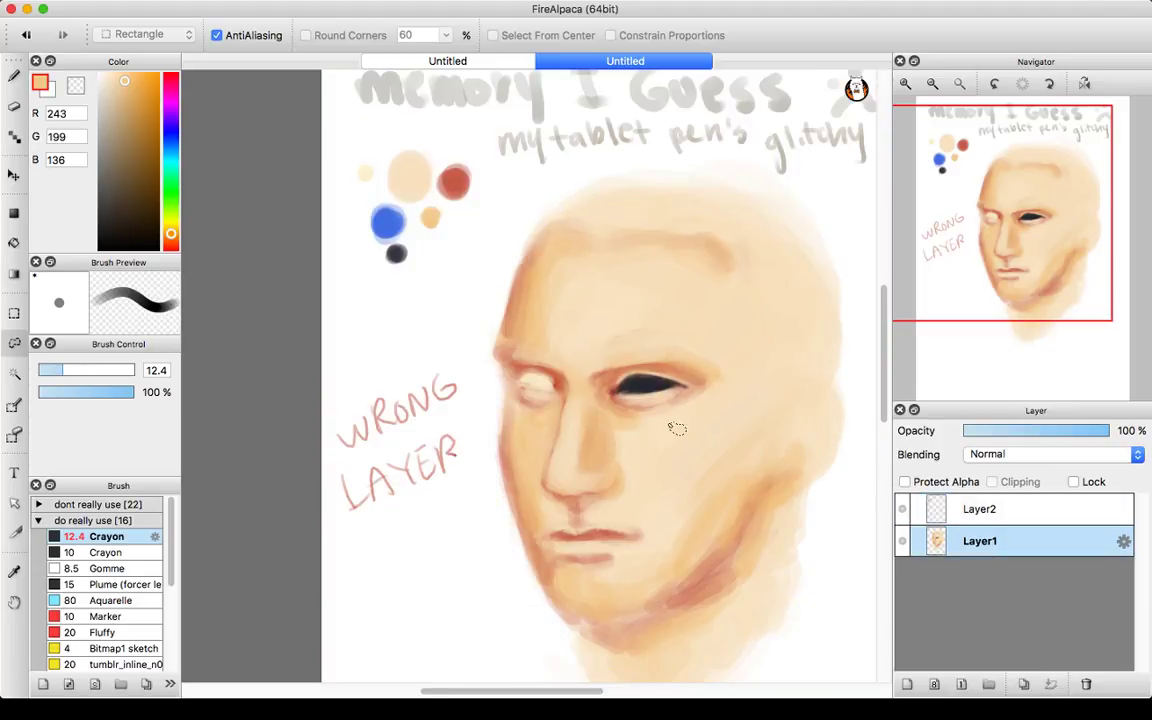
- Sample the pale yellow swatch (251, 240, 203) and switch back to the brush for the far eye
drag(1035, 255, 1067, 288)
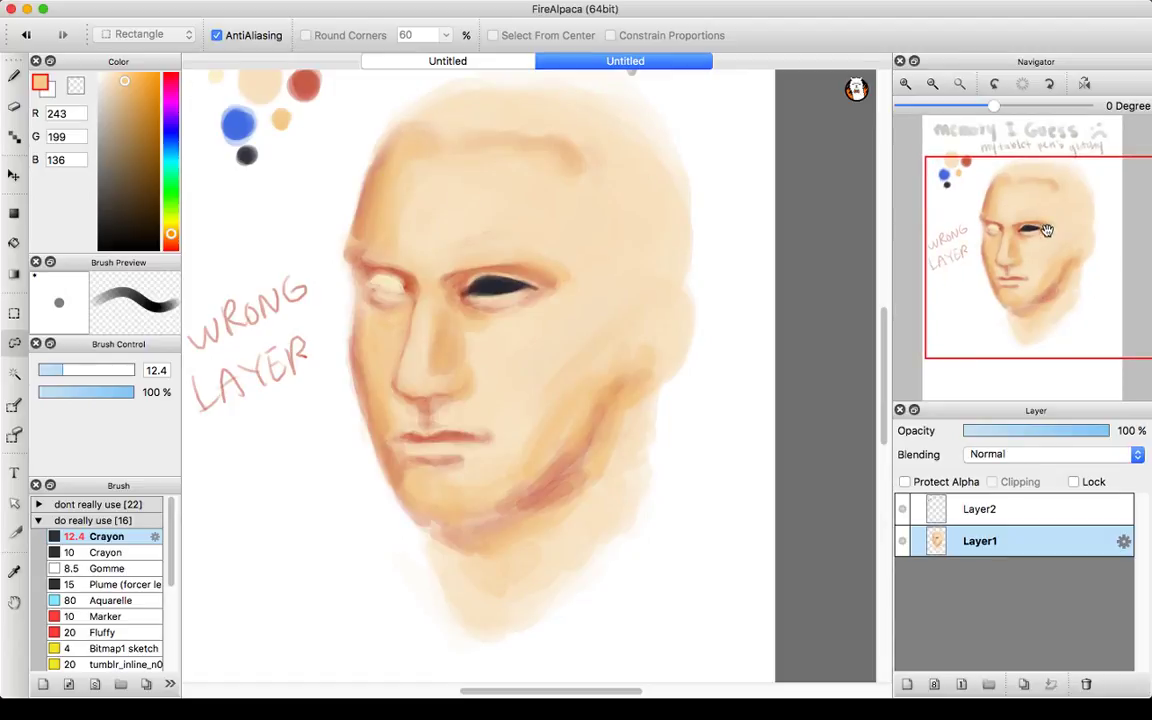
click(950, 188)
alt+click(473, 276)
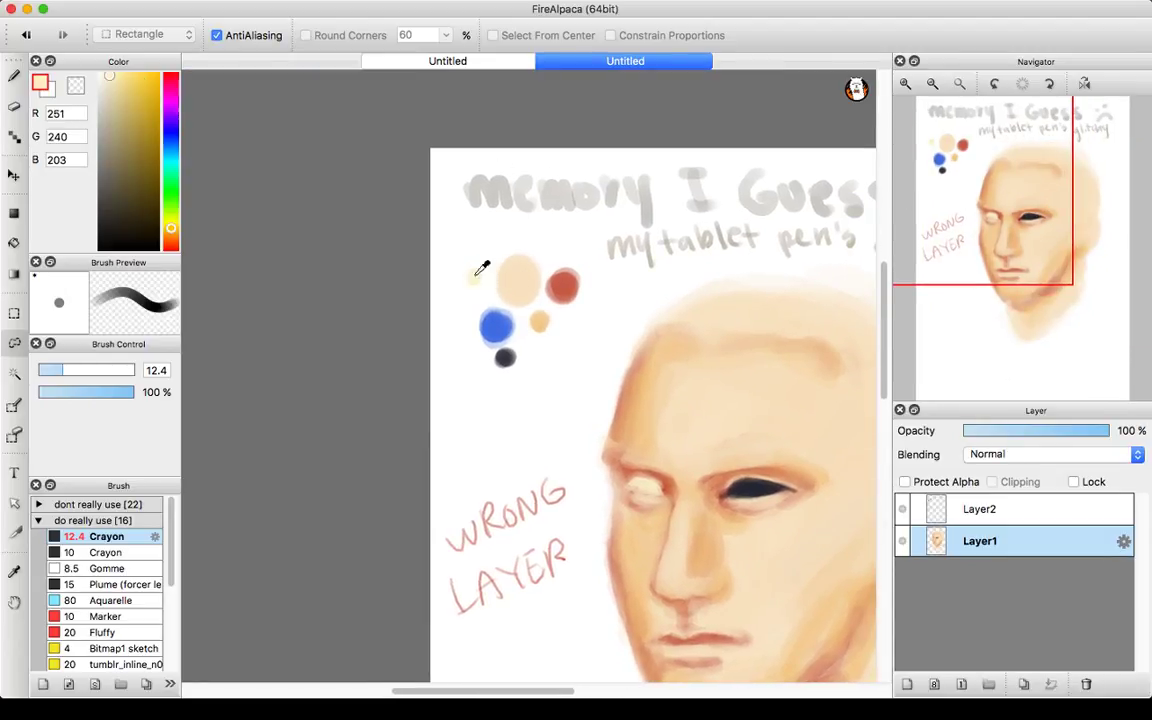
key(b)
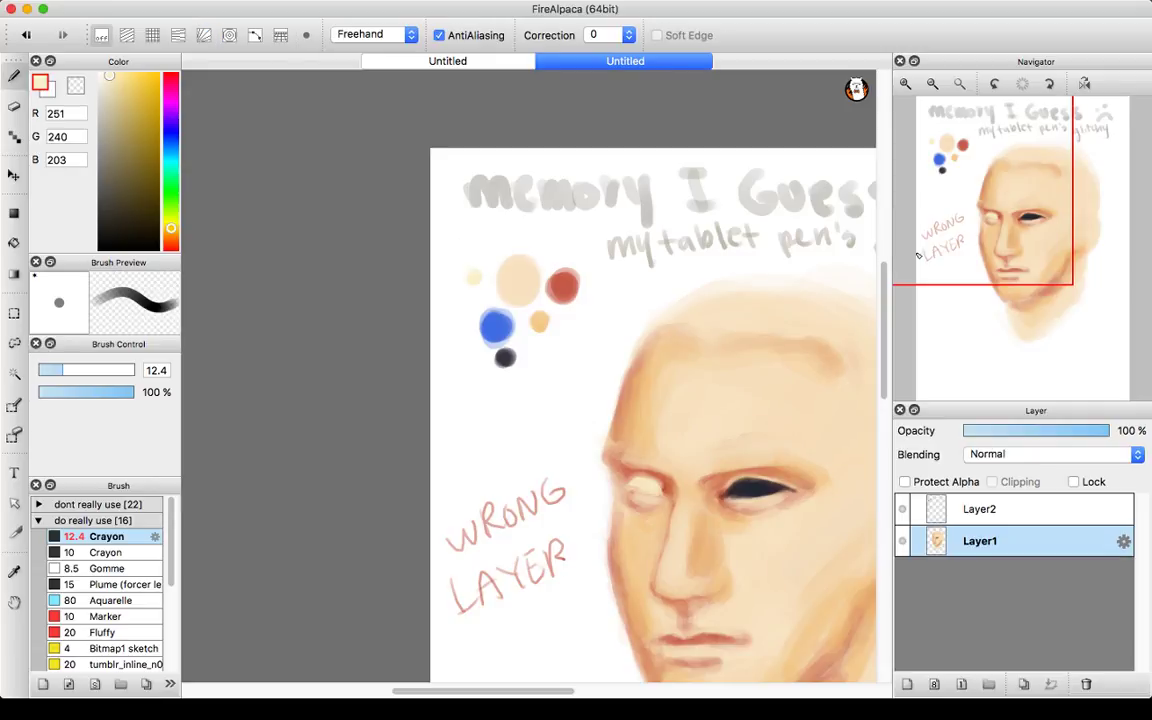
click(1061, 279)
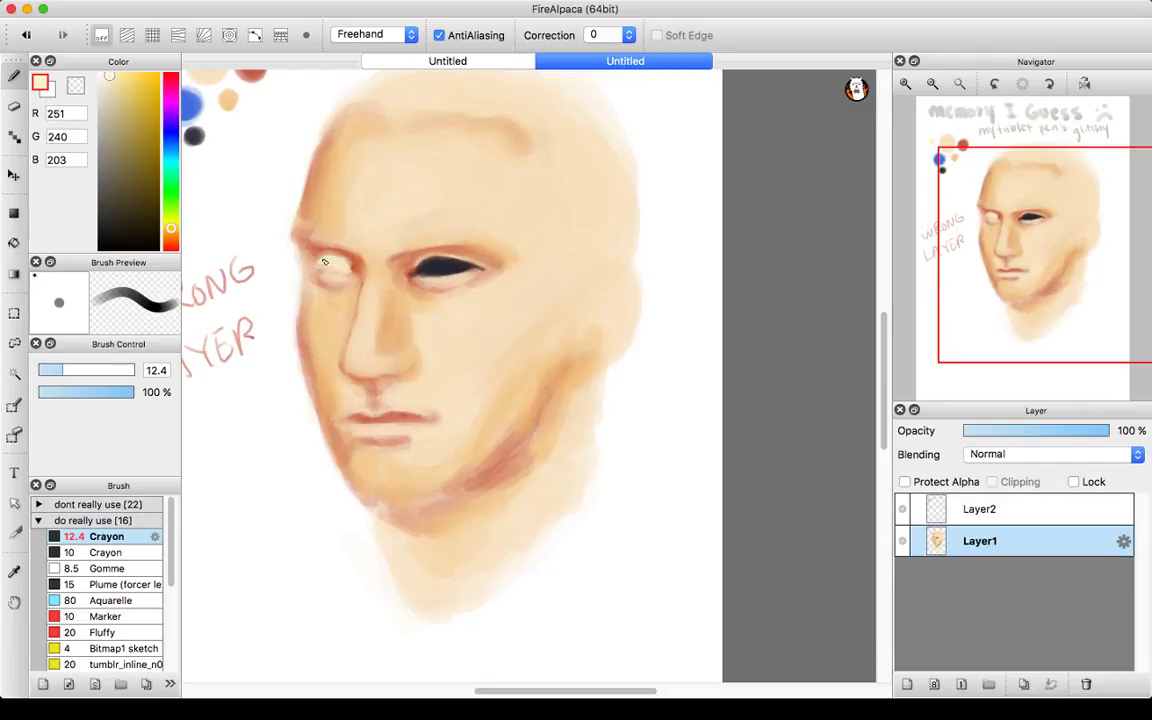
key(super+Up)
key(super+Up)
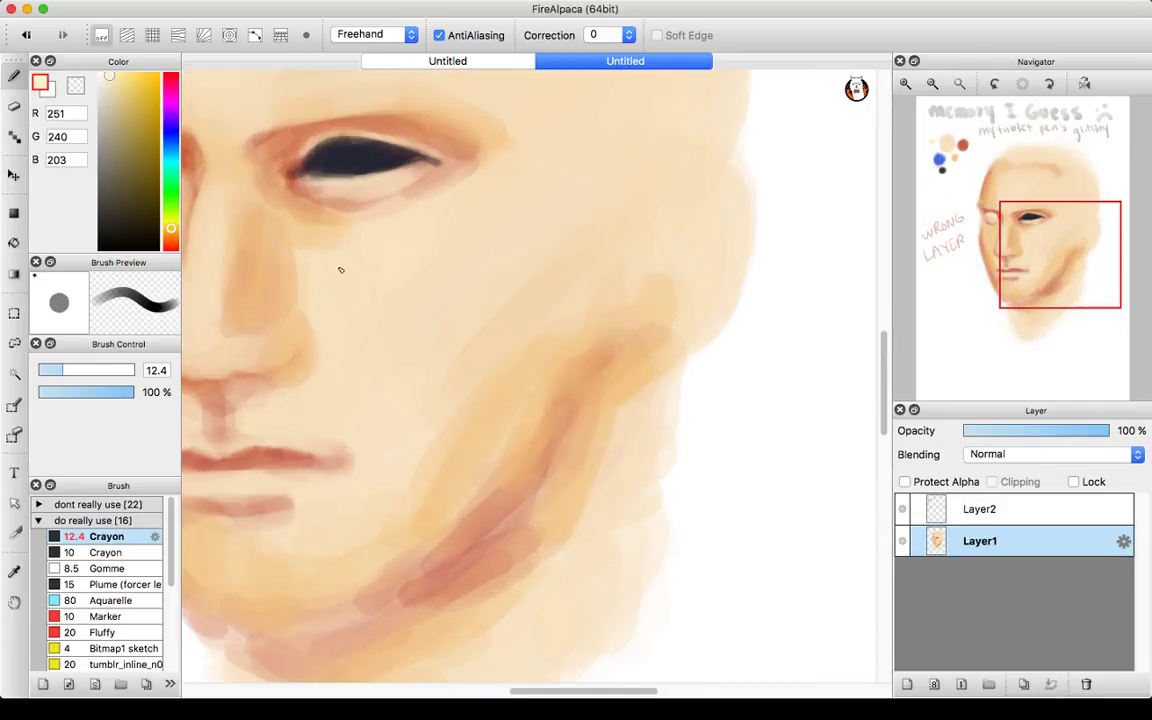
drag(985, 185, 935, 231)
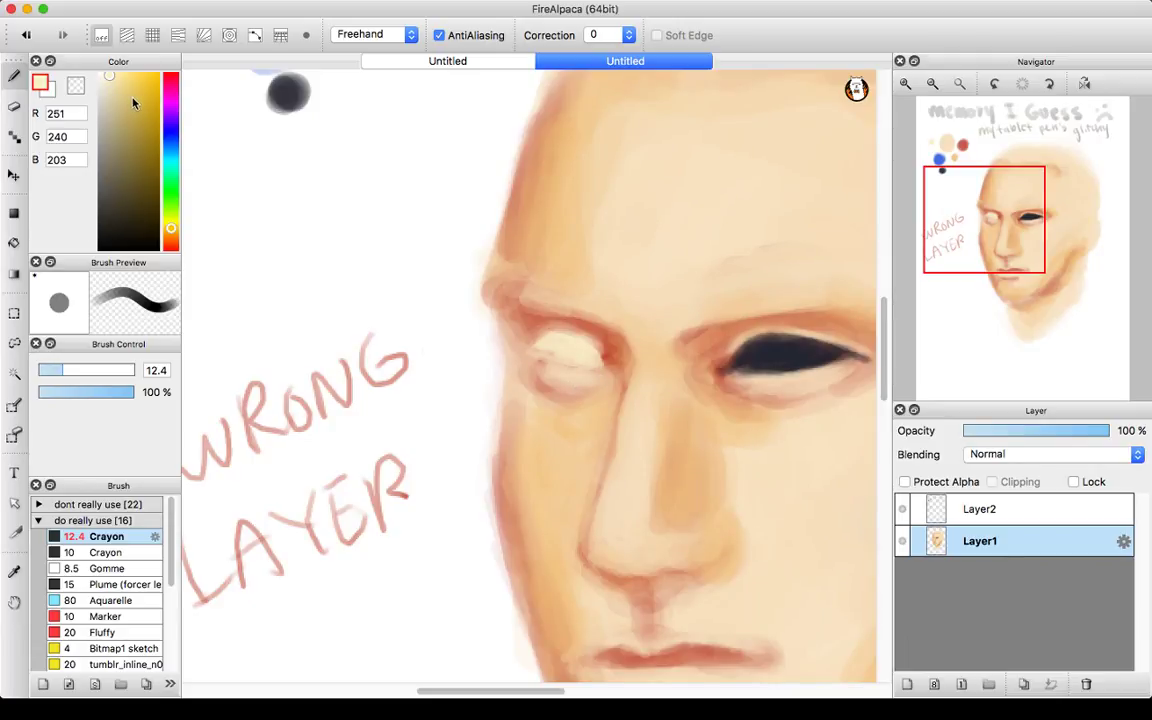
- Mix an orange (204, 122, 18) and paint along the far eye's upper edge at brush size 5.9
mouse_move(133, 103)
mouse_down()
mouse_move(118, 102)
mouse_move(131, 98)
mouse_up()
drag(167, 224, 170, 243)
click(145, 112)
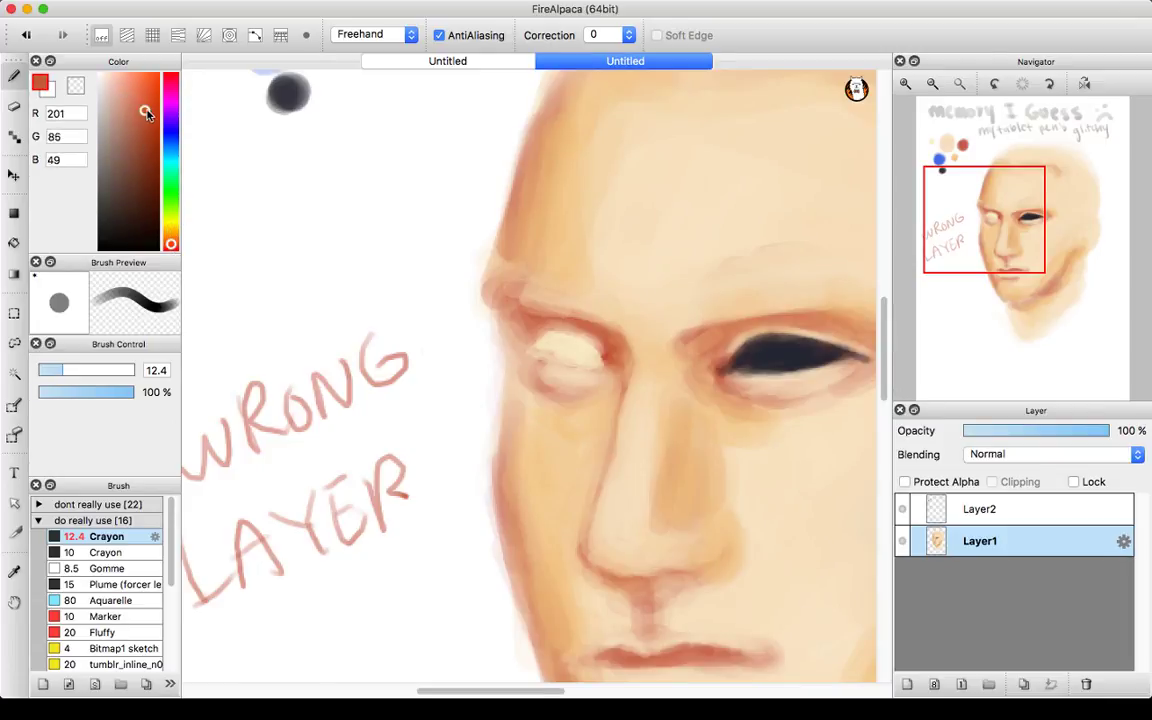
drag(147, 113, 154, 108)
drag(172, 231, 171, 237)
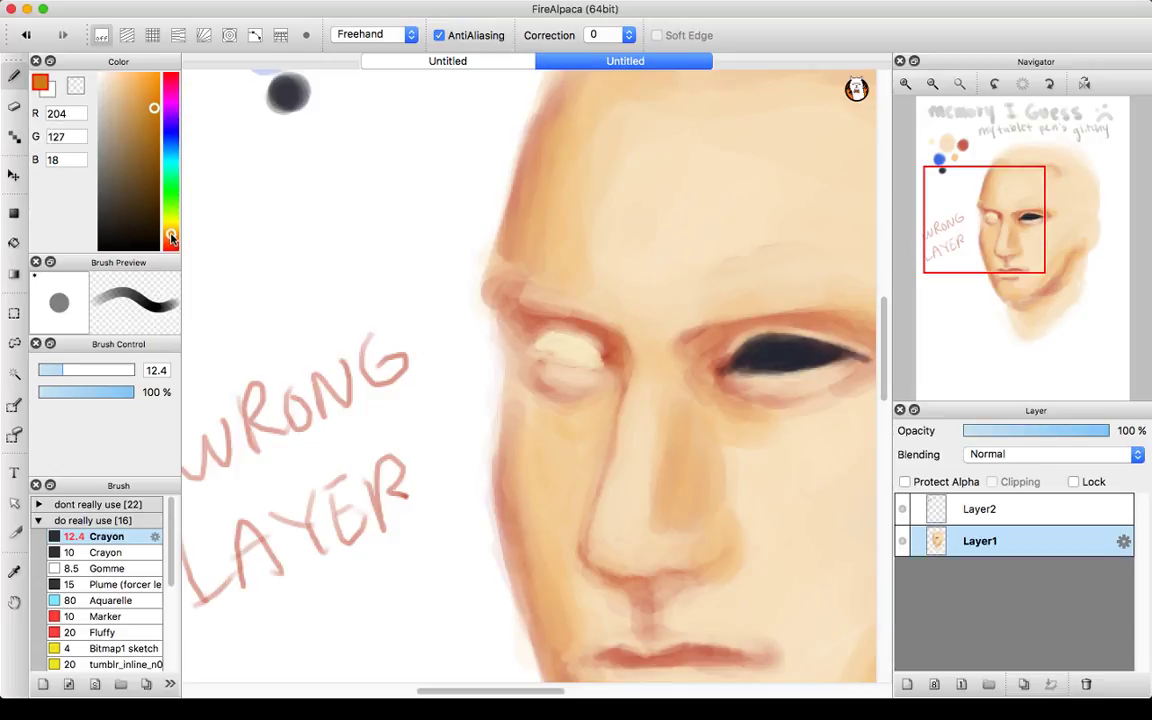
click(171, 237)
drag(60, 373, 45, 372)
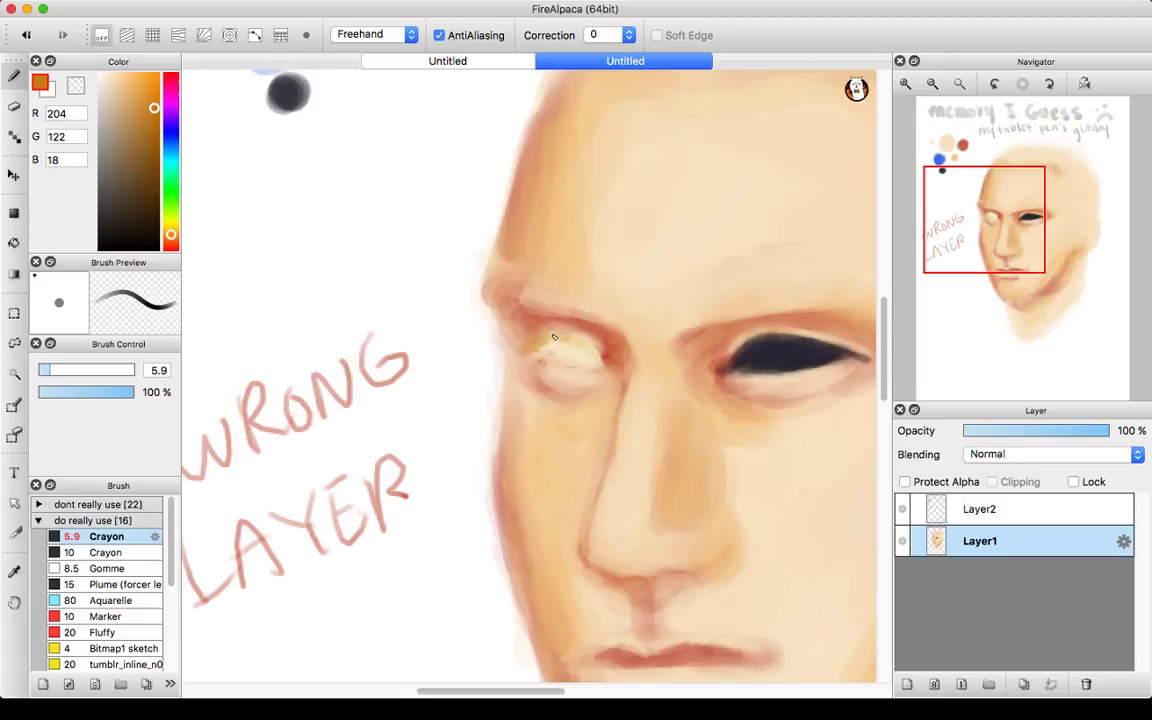
drag(589, 349, 566, 336)
- Darken the colour to brown (134, 76, 3) and outline the far eye at brush sizes 1.3 and 7.1
drag(155, 143, 157, 157)
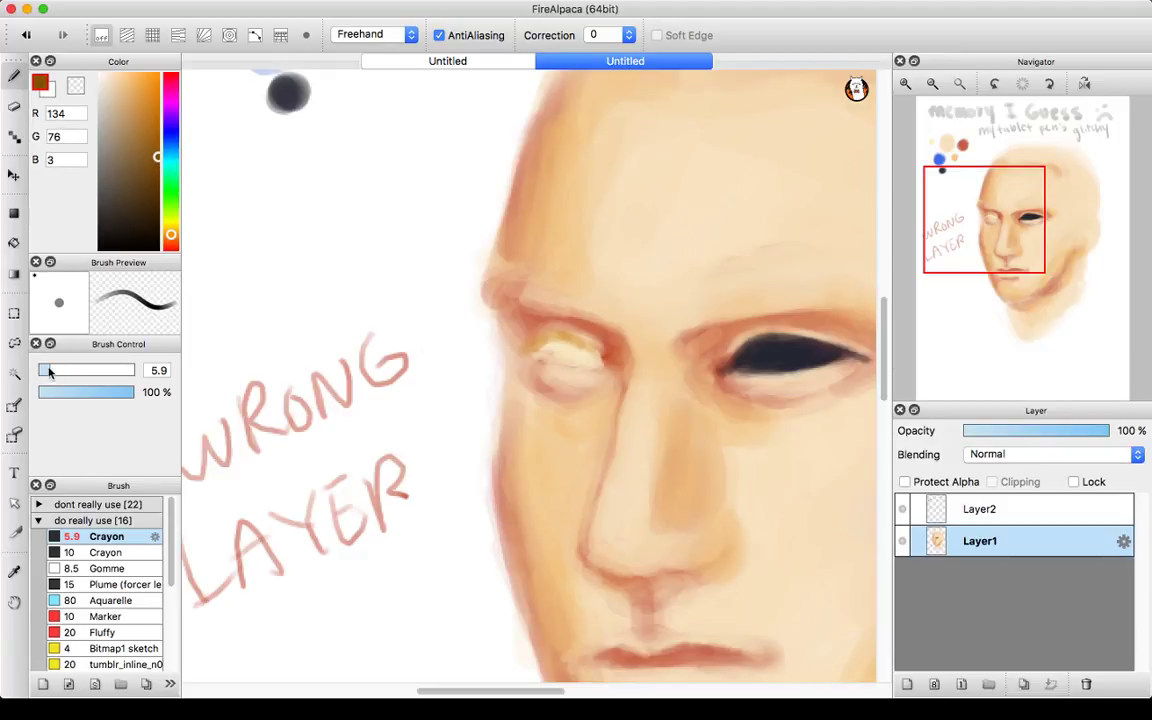
drag(46, 370, 40, 370)
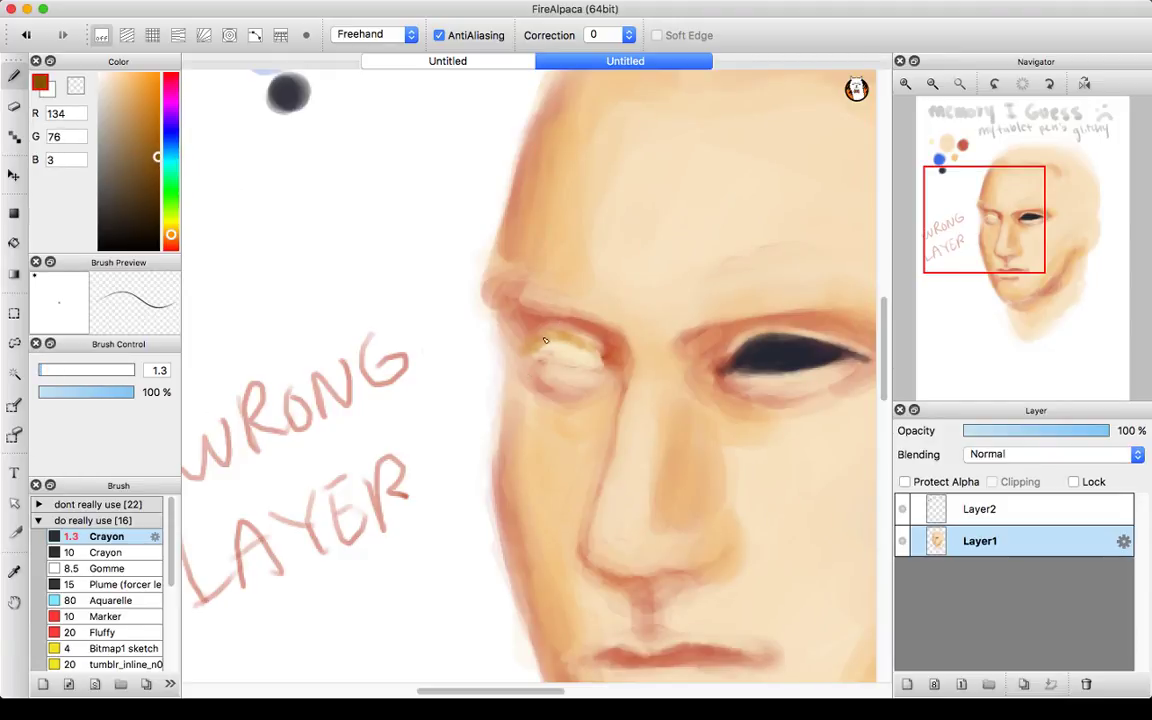
drag(542, 344, 553, 338)
drag(54, 376, 48, 370)
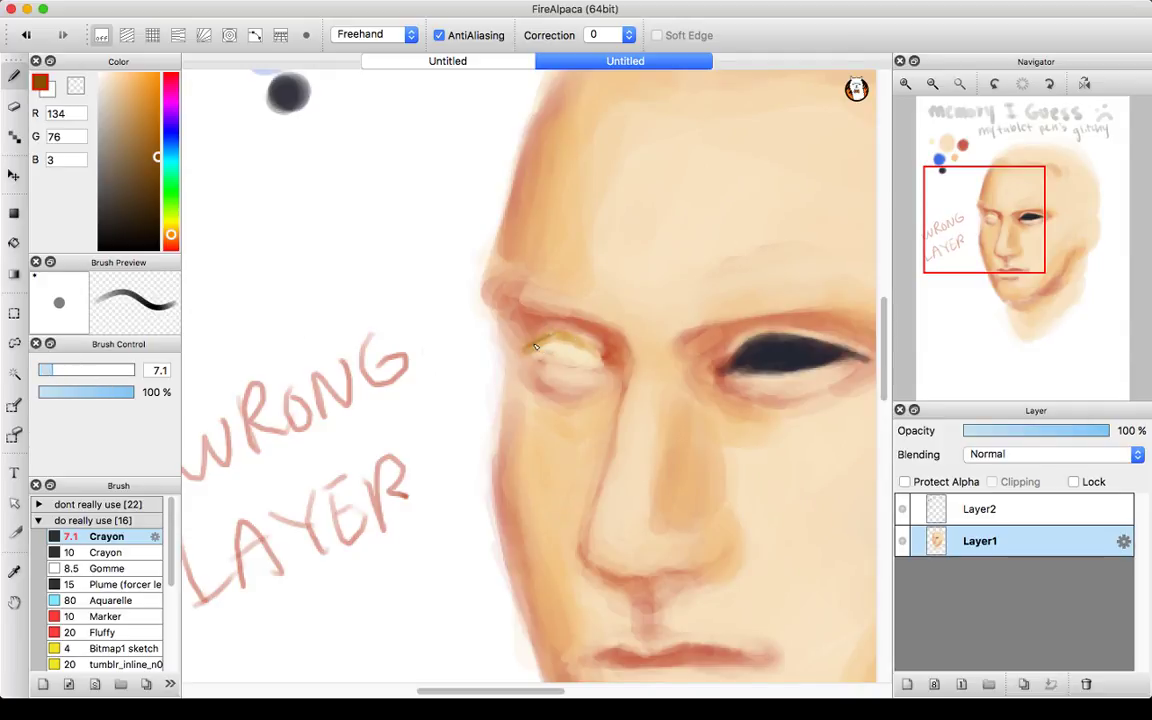
mouse_move(522, 350)
mouse_down()
mouse_move(566, 341)
mouse_move(603, 367)
mouse_up()
mouse_move(540, 356)
mouse_down()
mouse_move(603, 366)
mouse_move(529, 351)
mouse_move(556, 339)
mouse_move(581, 352)
mouse_move(565, 340)
mouse_move(604, 361)
mouse_move(520, 351)
mouse_move(560, 351)
mouse_up()
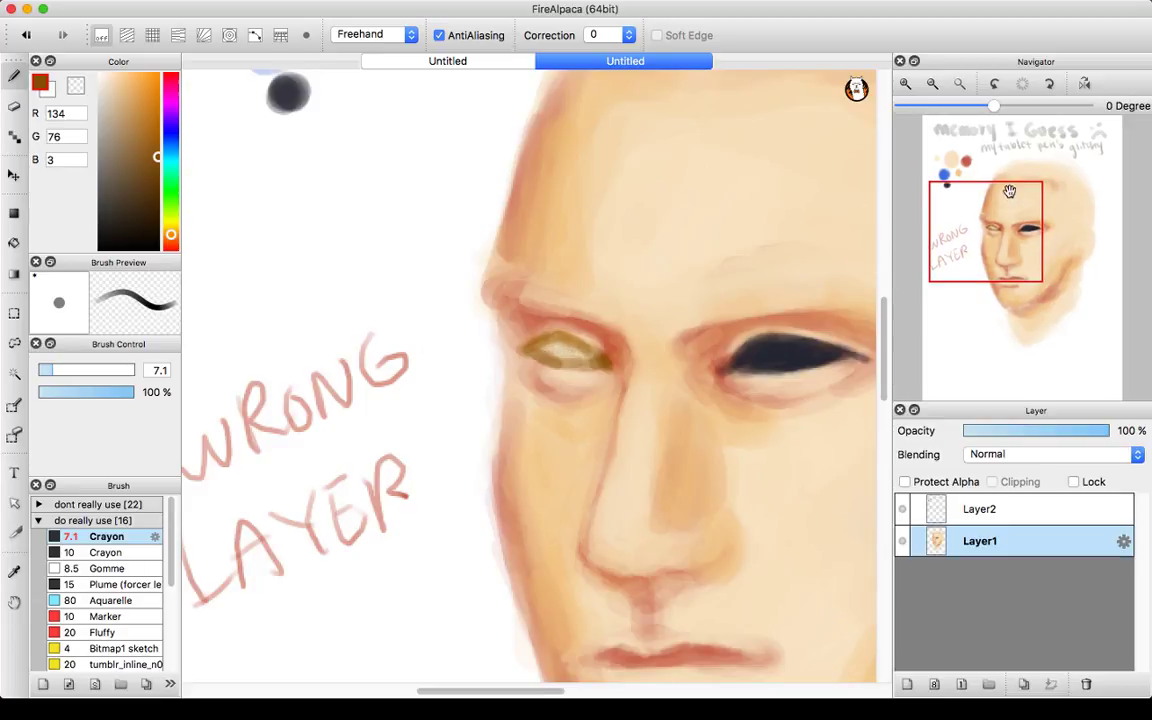
- Sample pale yellow (251, 240, 202) and fill the inside of the outlined far eye at brush size 3
drag(952, 177, 990, 238)
alt+click(428, 254)
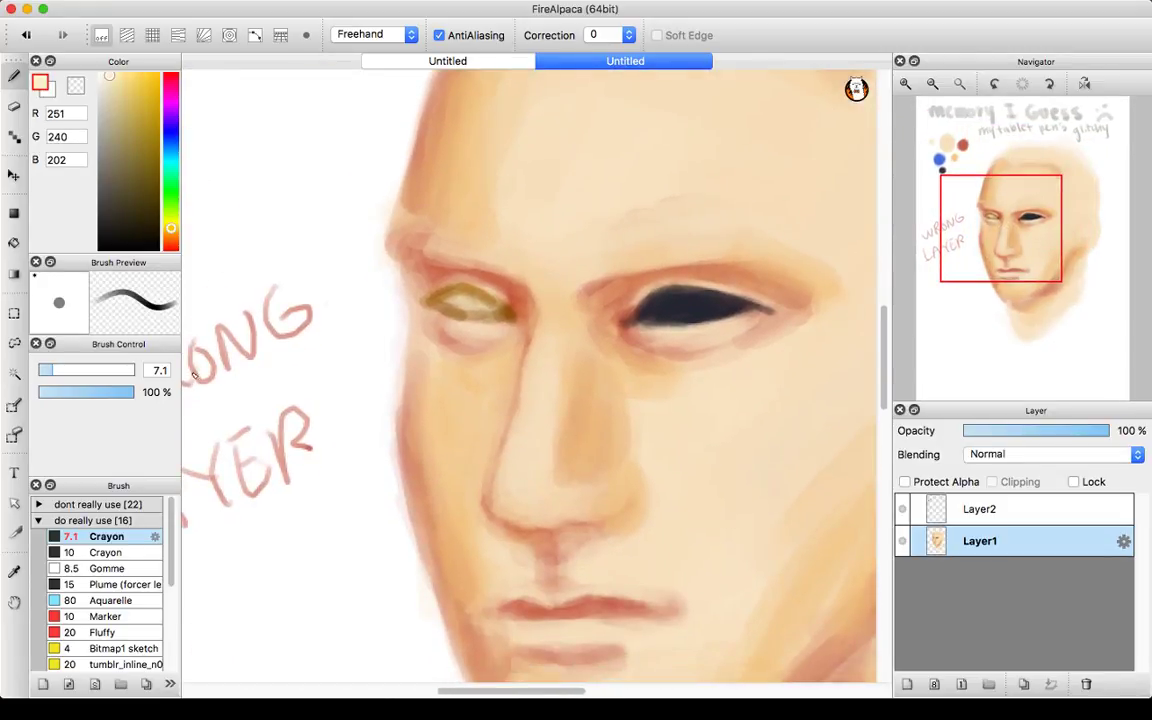
drag(55, 366, 42, 368)
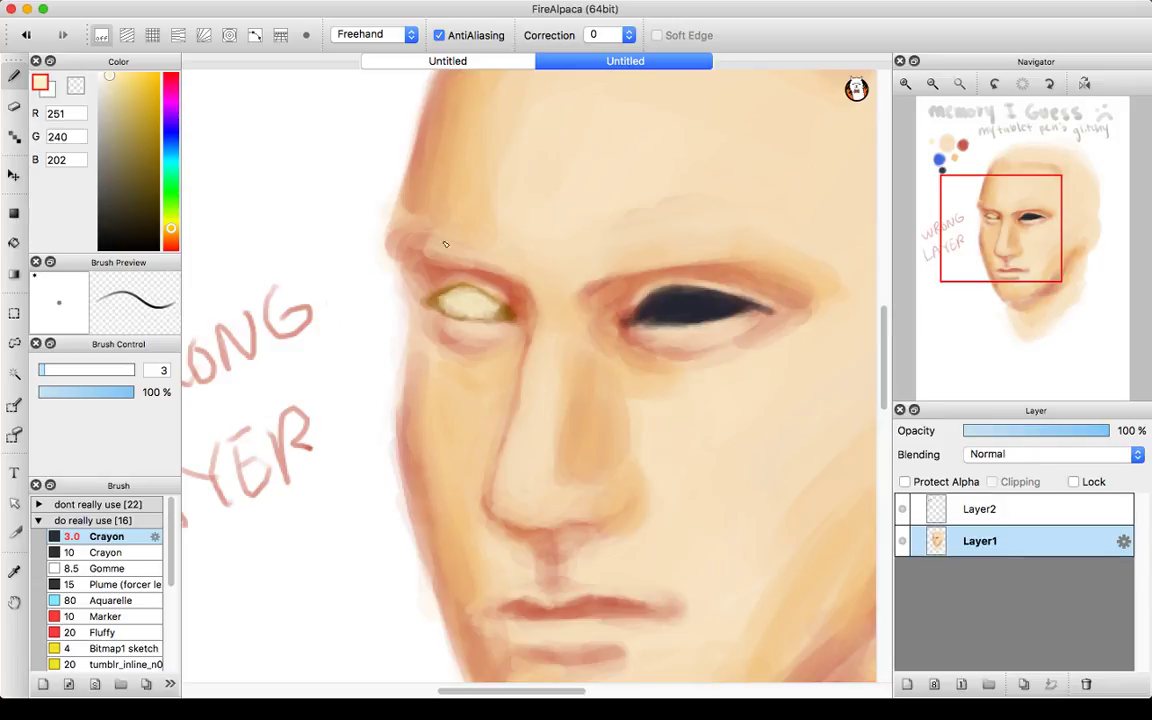
- Sample the large skin swatch (247, 224, 190) and soften the far eye's brown outline near its outer corner
drag(1037, 222, 1031, 255)
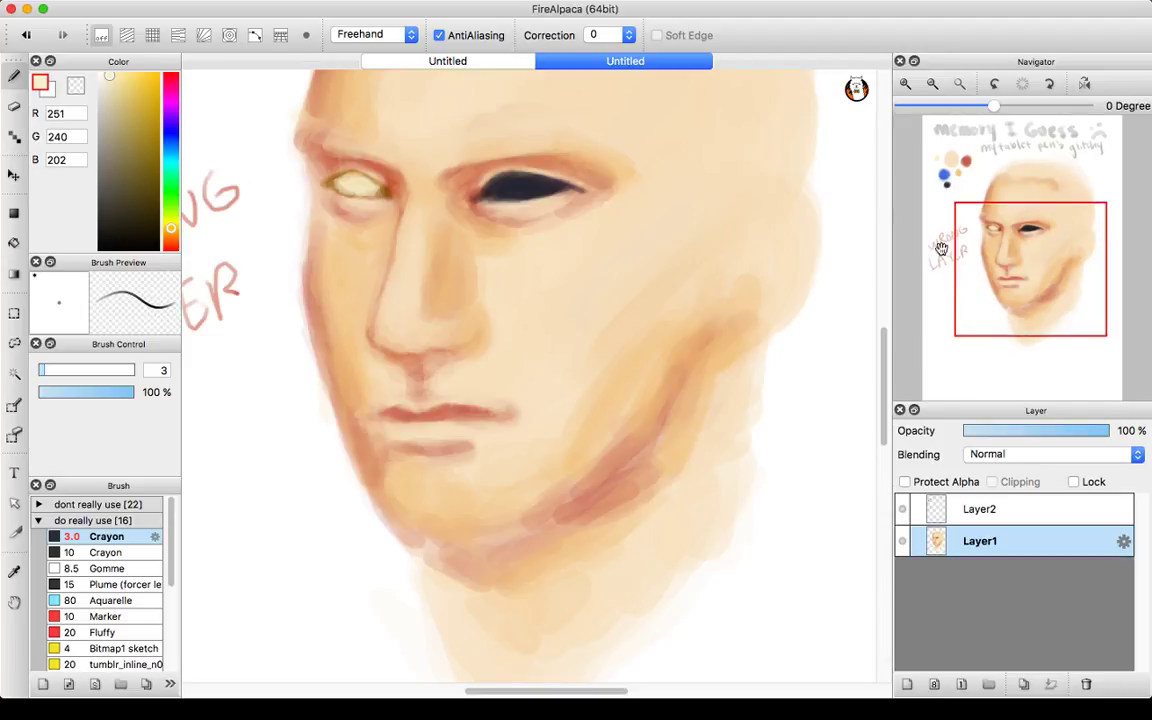
drag(941, 249, 650, 200)
right_click(480, 260)
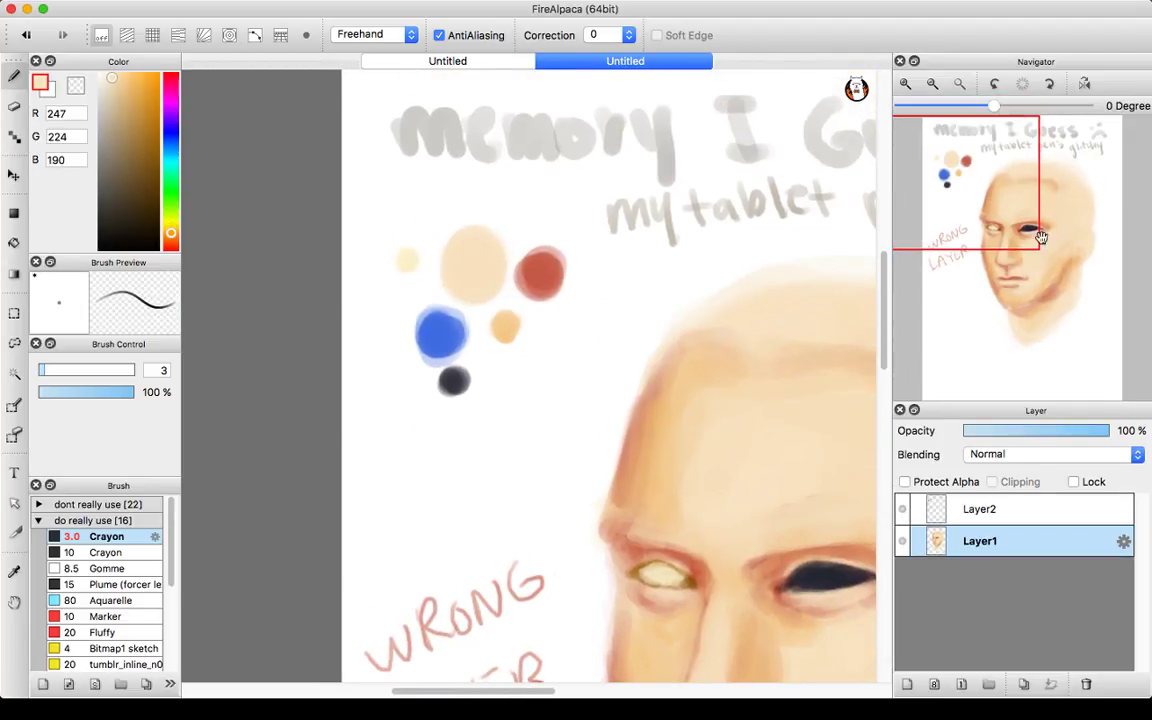
drag(1041, 237, 992, 230)
click(906, 84)
click(906, 84)
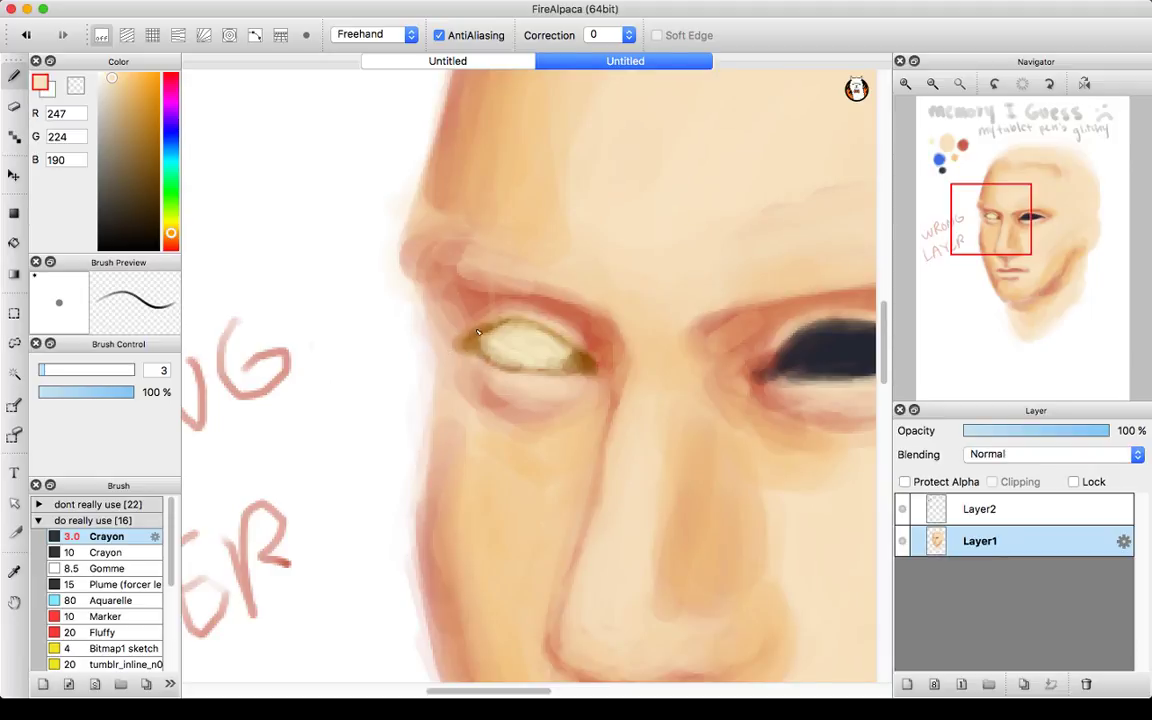
drag(478, 332, 463, 340)
mouse_move(910, 187)
drag(992, 208, 968, 178)
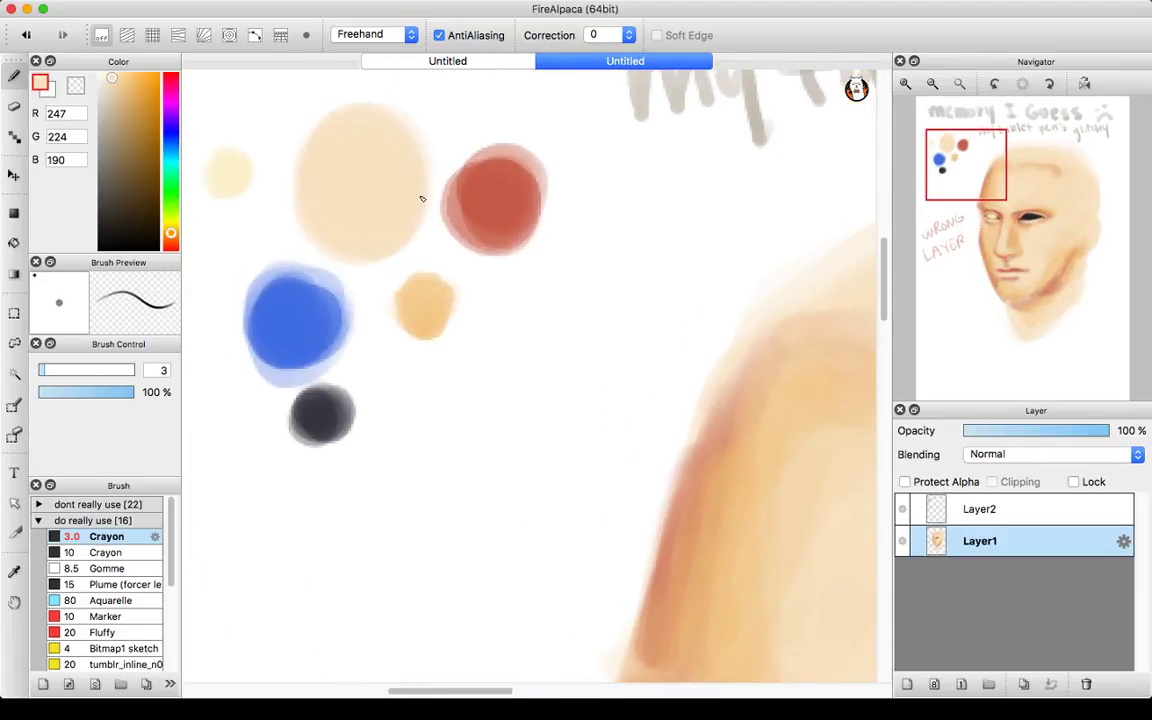
click(1020, 245)
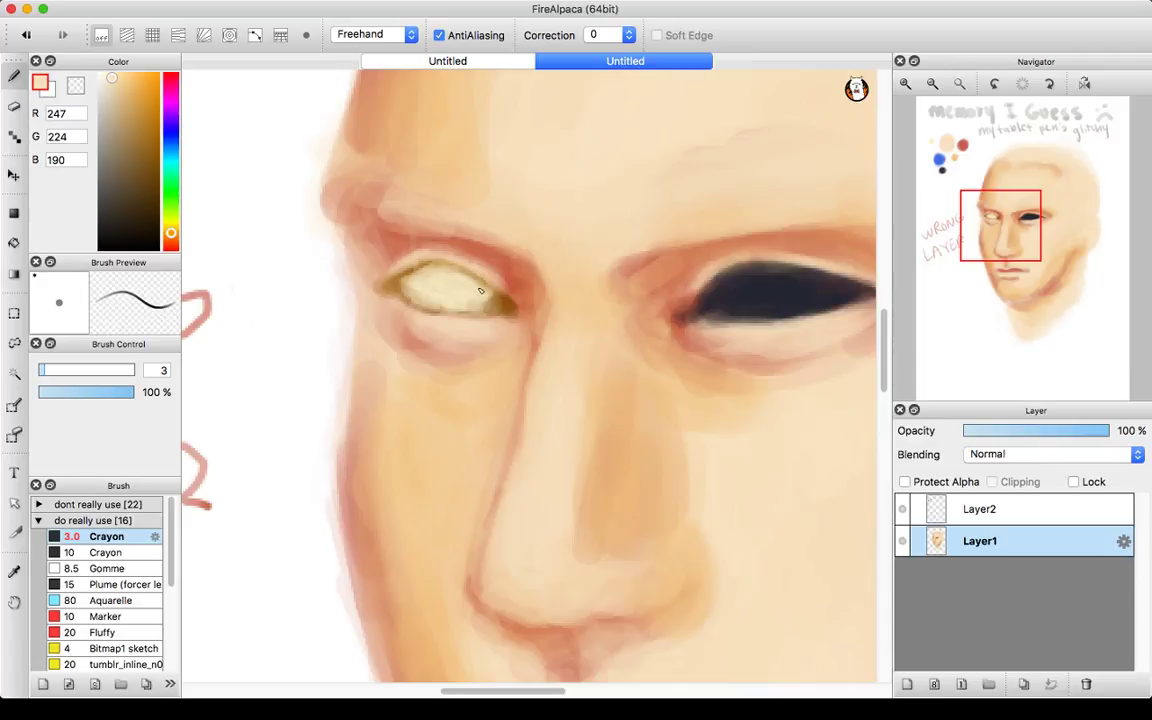
- Sample pale yellow (251, 240, 203) from the far eye and smooth the eye's inner fill at brush size 6.7
mouse_move(943, 141)
mouse_down()
mouse_move(972, 239)
mouse_move(993, 229)
mouse_up()
alt+click(509, 339)
alt+click(514, 345)
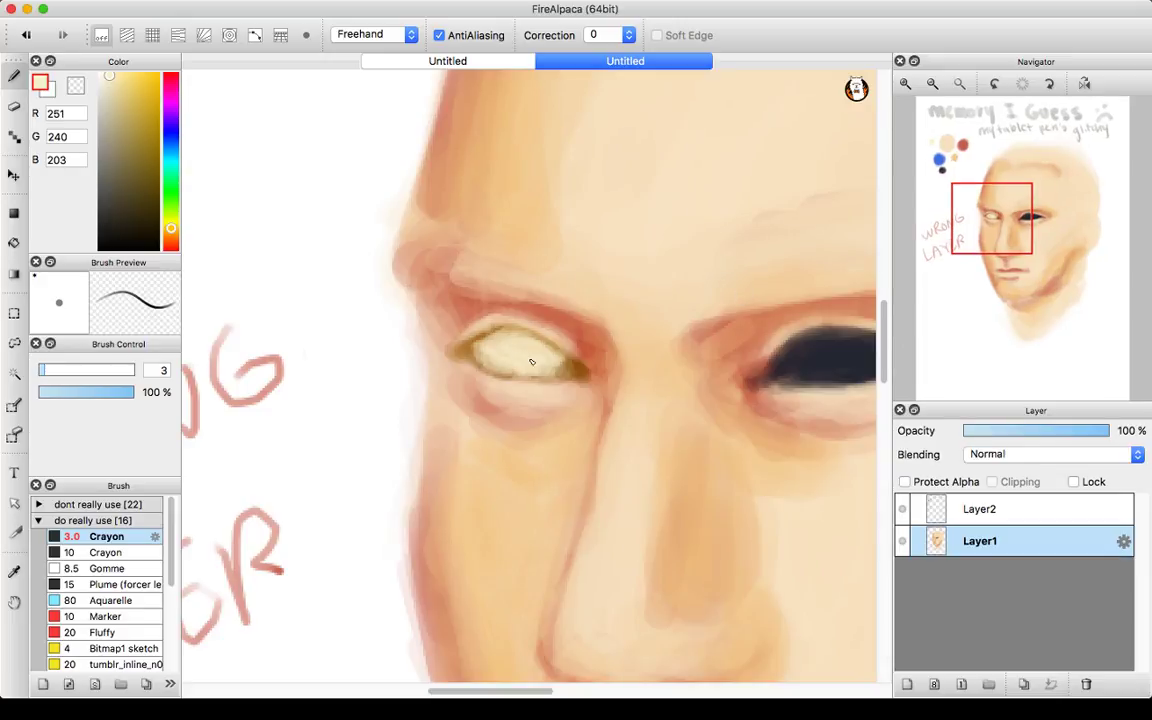
drag(69, 371, 62, 371)
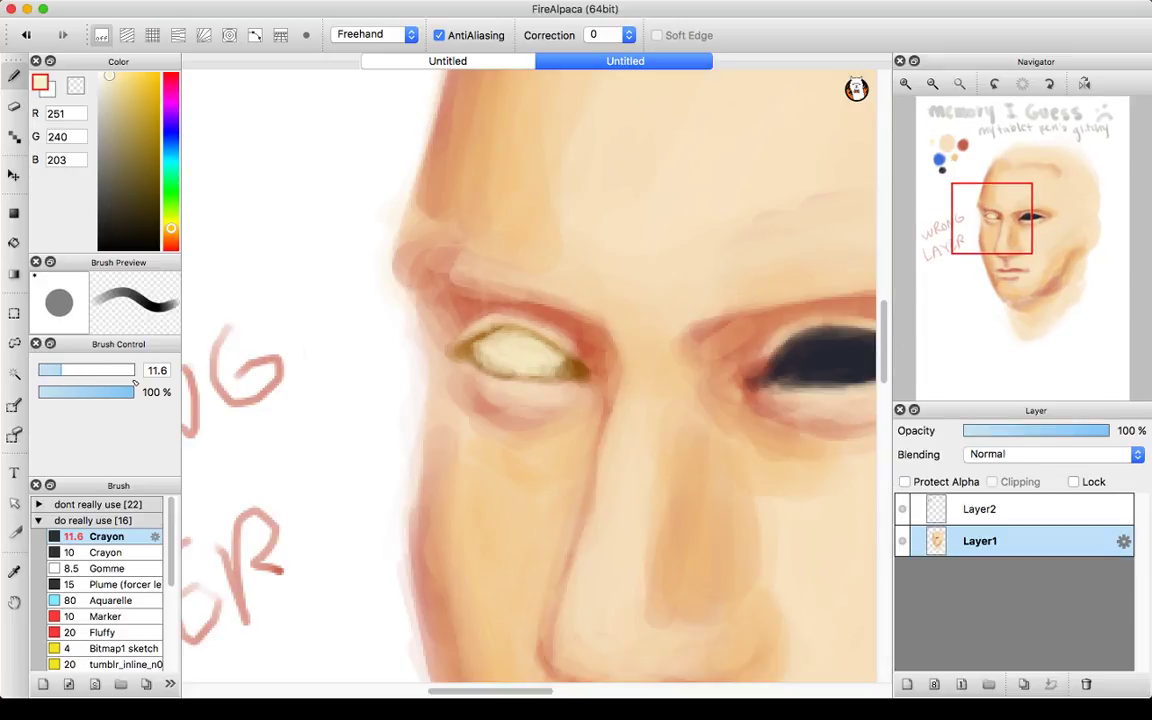
click(48, 370)
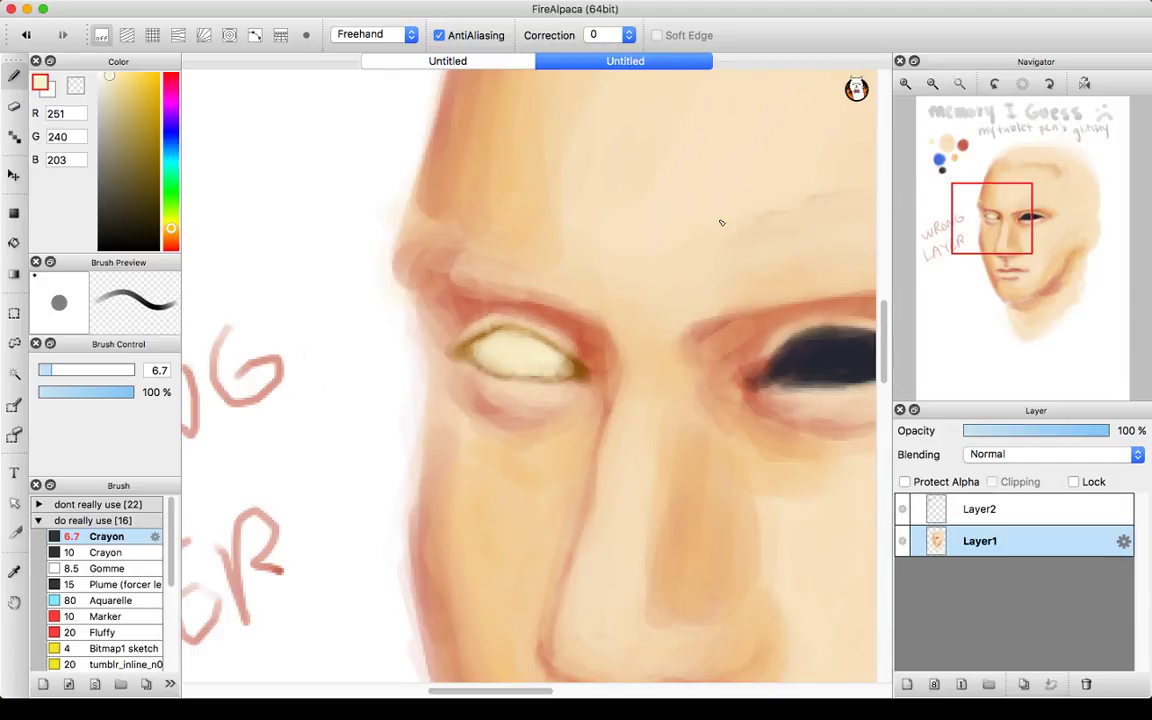
- Sample brown (146, 83, 17) from the far eye's outline and dab it as a swatch beside the blue one on Layer2
mouse_move(995, 224)
mouse_down()
mouse_move(973, 170)
mouse_move(1002, 213)
mouse_move(997, 228)
mouse_up()
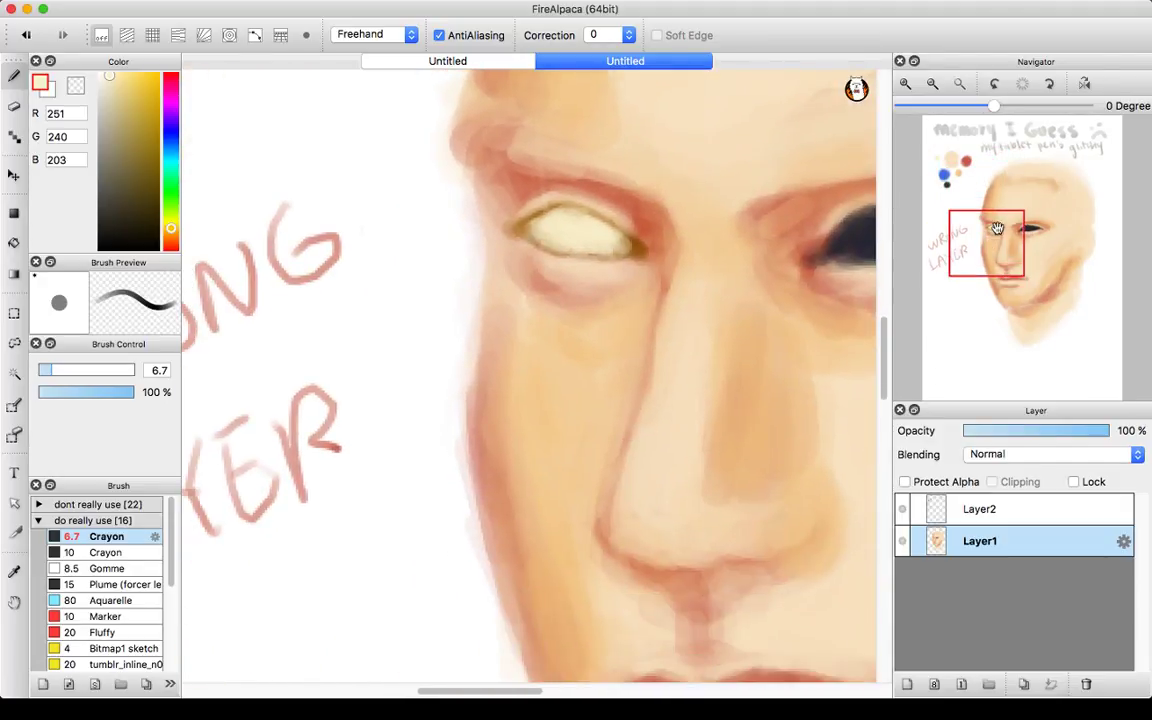
key(super+plus)
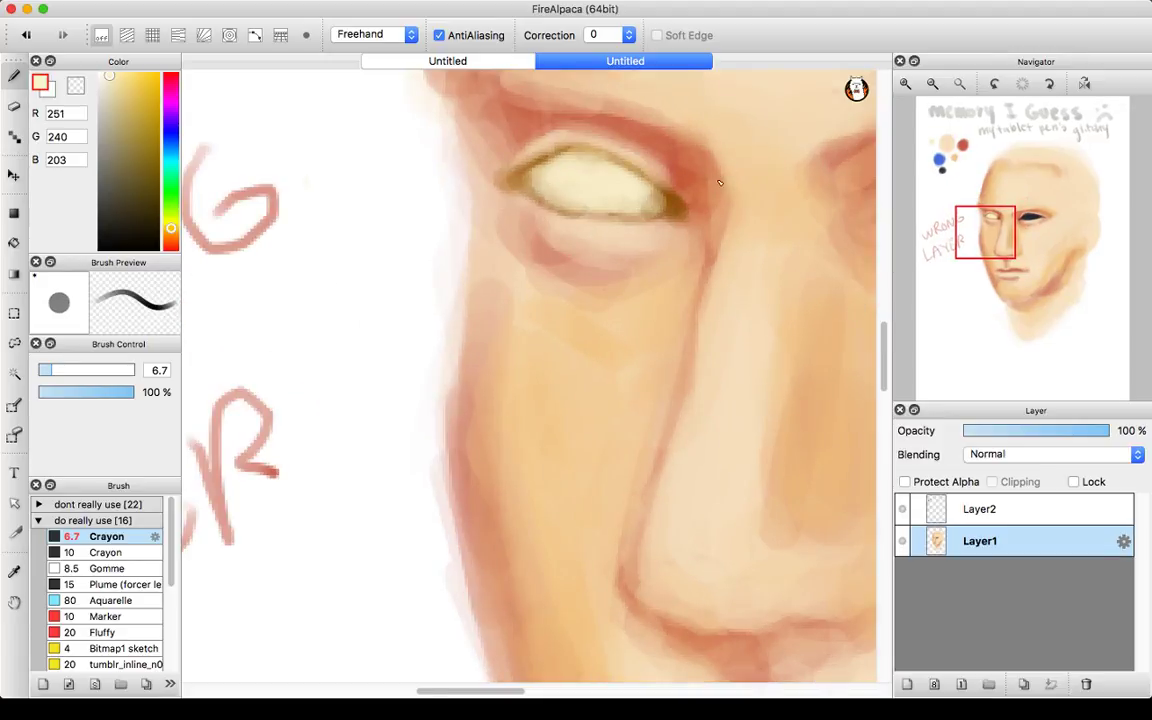
alt+click(680, 196)
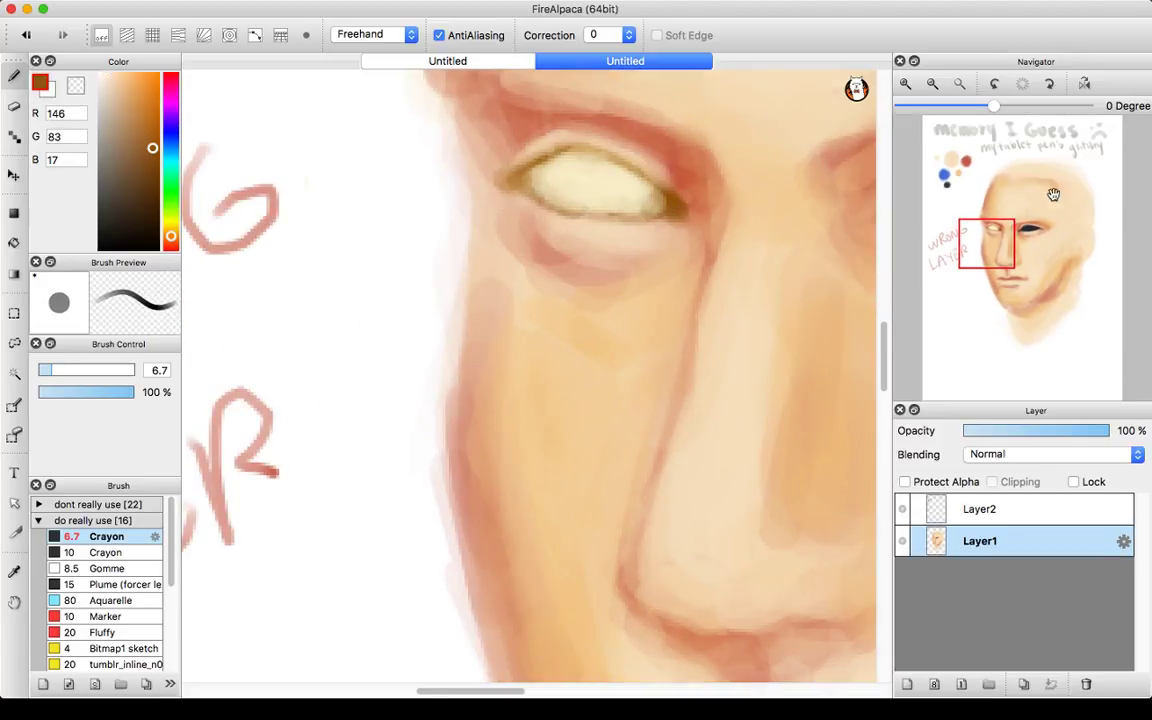
drag(985, 217, 940, 188)
click(966, 508)
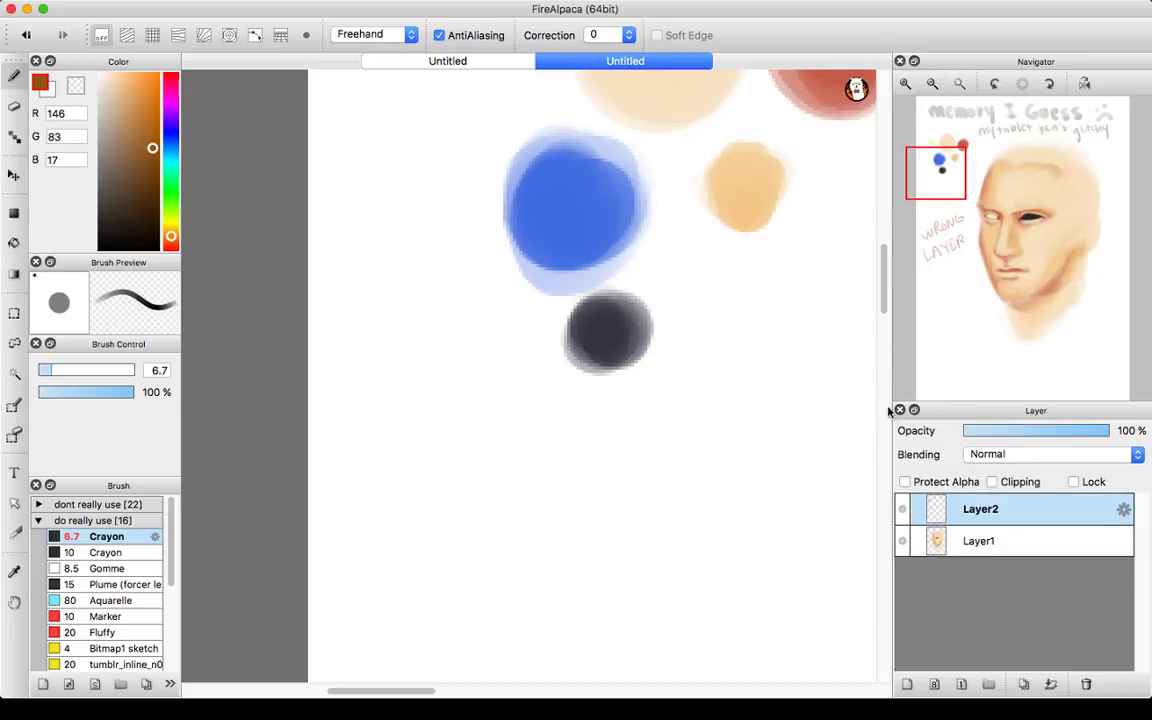
drag(496, 113, 492, 124)
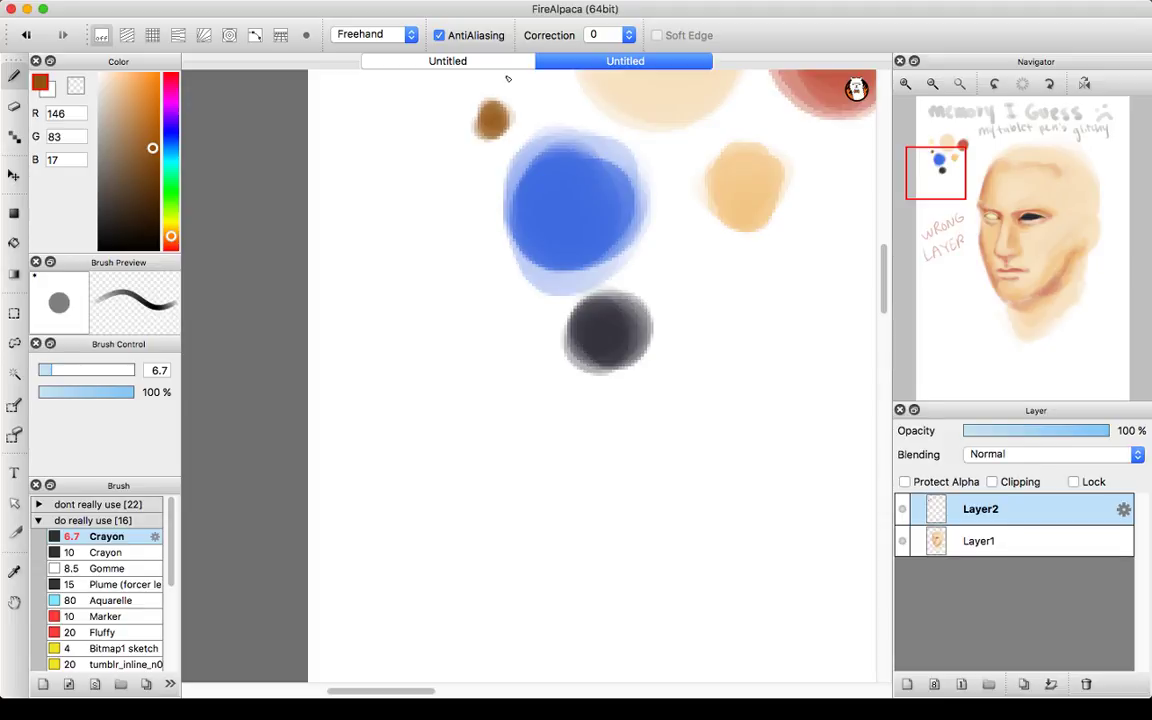
- Hide Layer2 to examine the face without the swatches and notes, and show the layer again
drag(982, 166, 978, 248)
scroll(968, 155, down, 5)
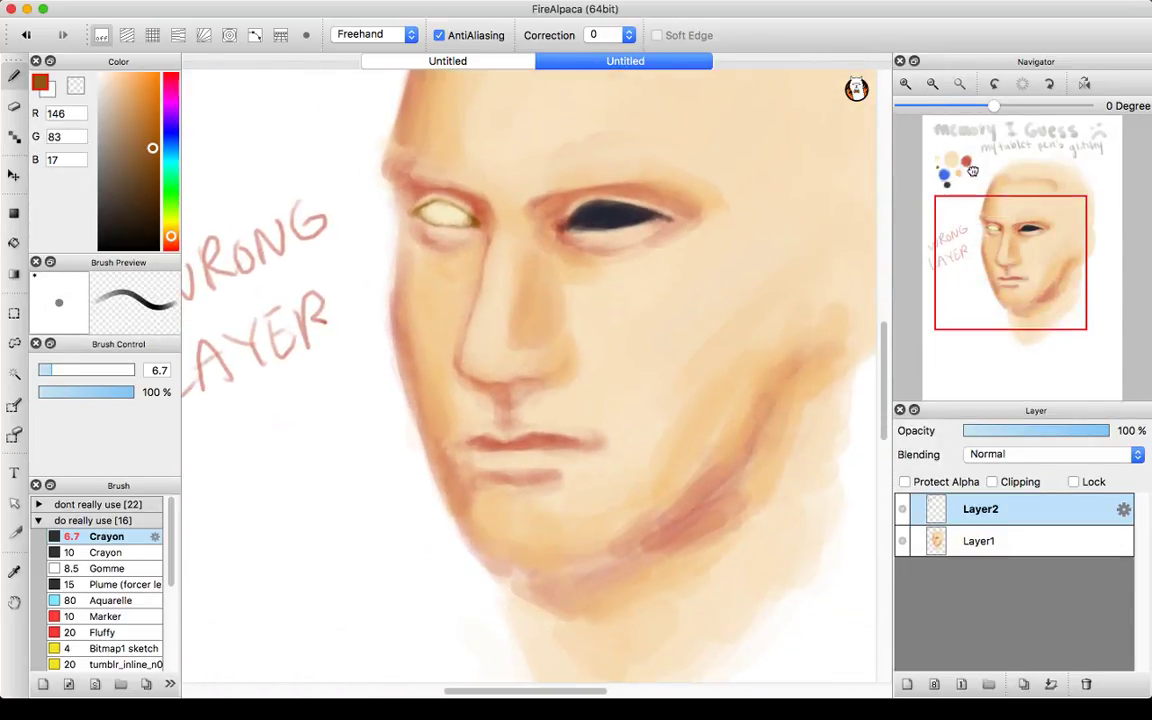
click(935, 84)
click(935, 84)
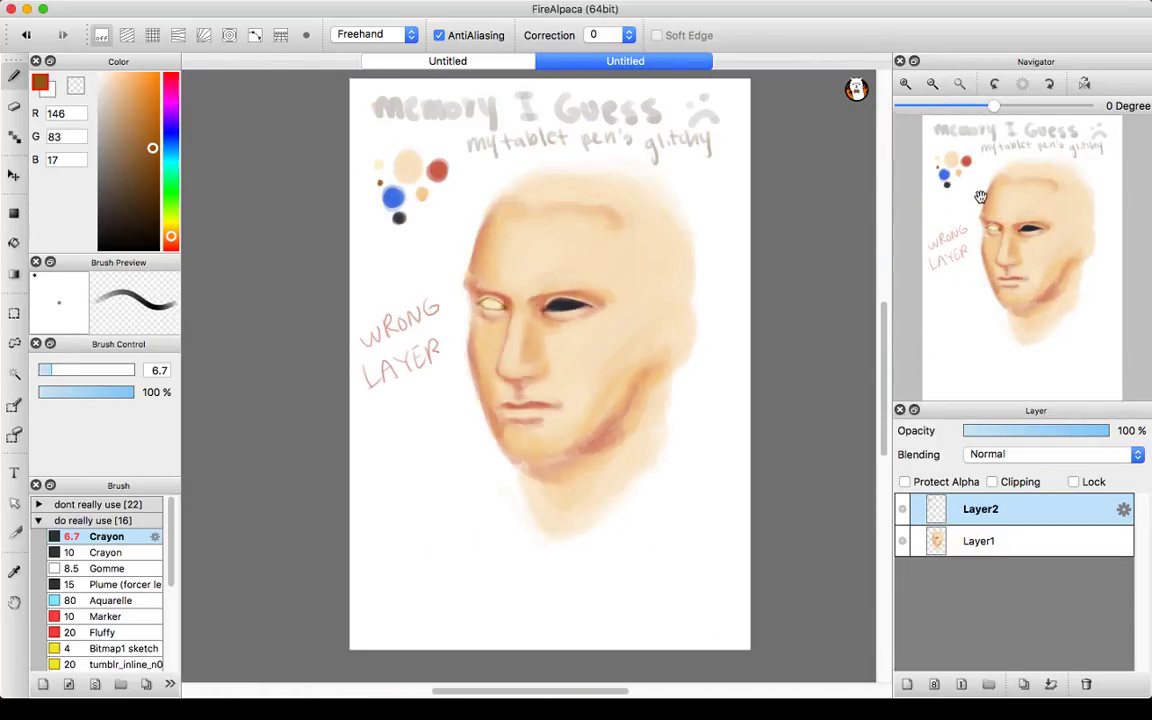
drag(1000, 213, 960, 179)
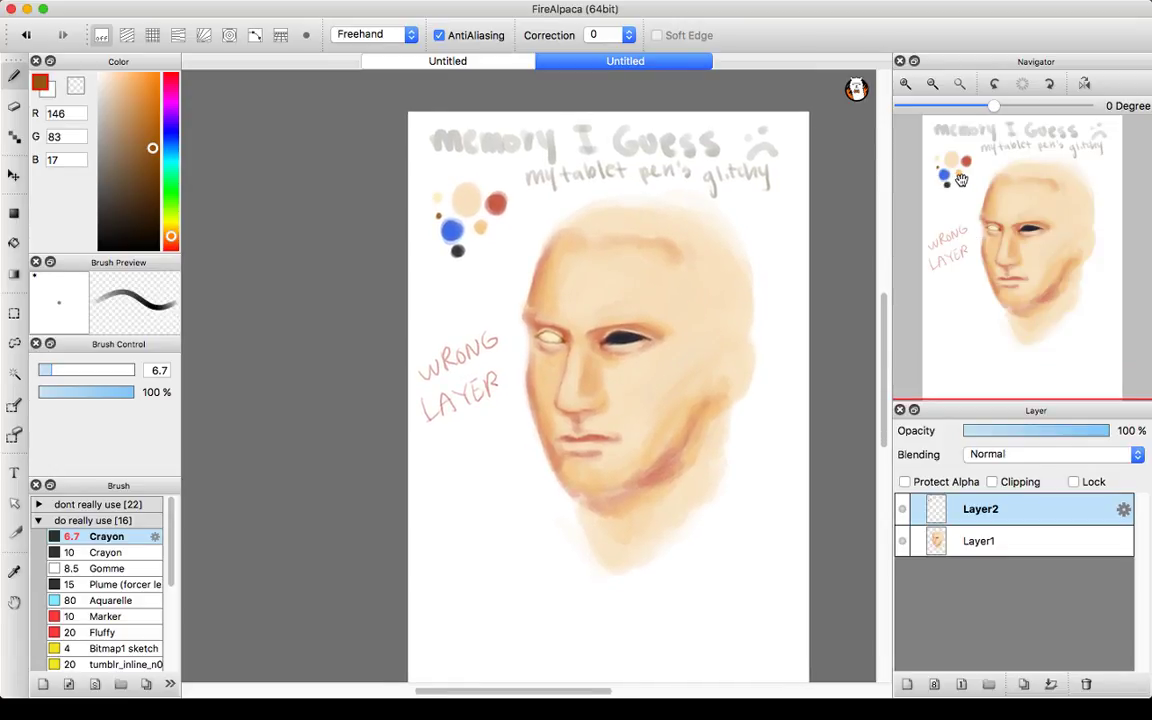
click(902, 509)
scroll(972, 192, up, 6)
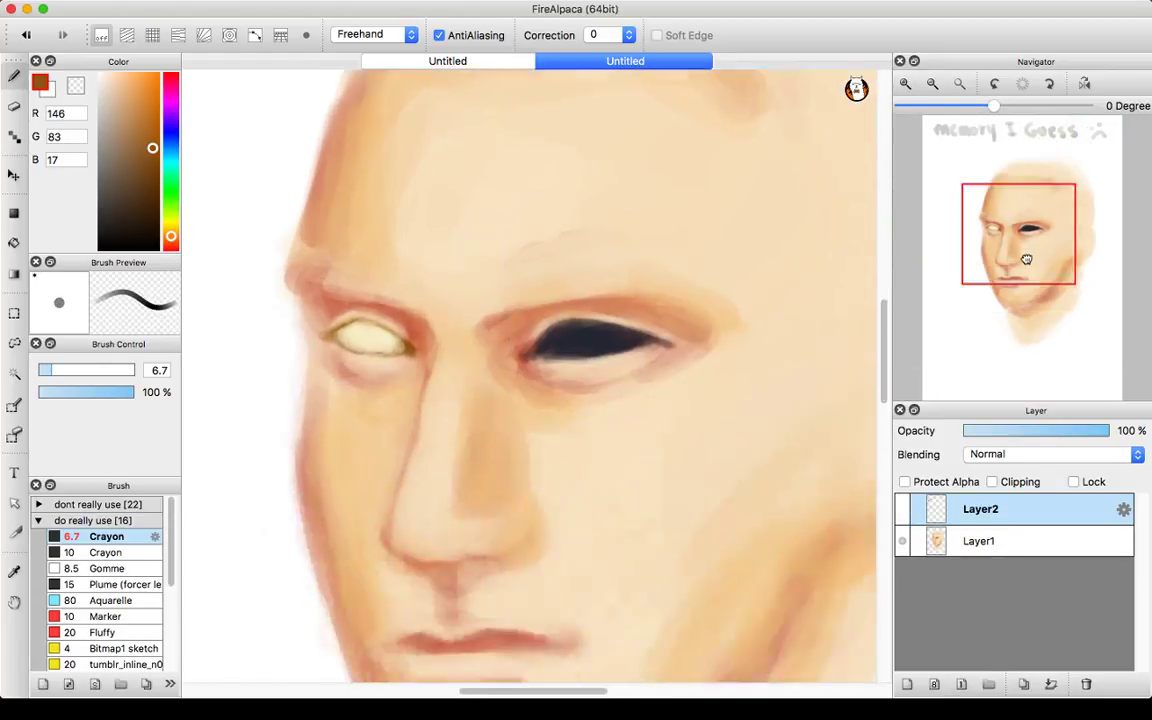
drag(1026, 260, 1023, 287)
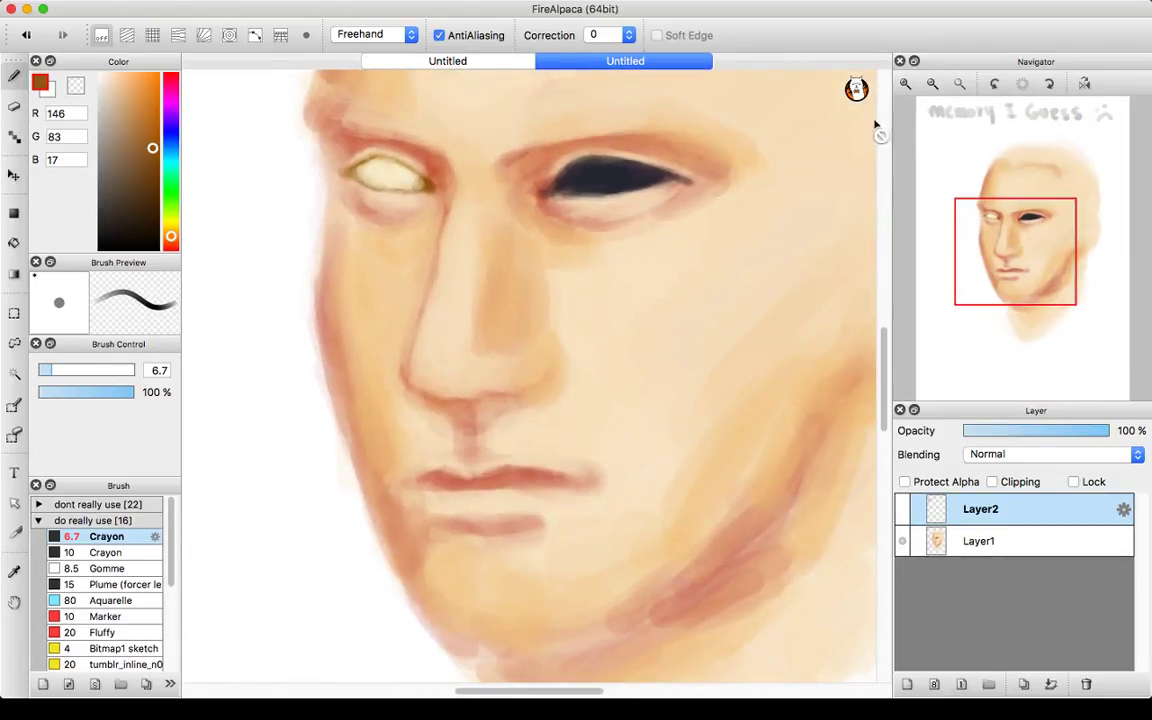
click(967, 541)
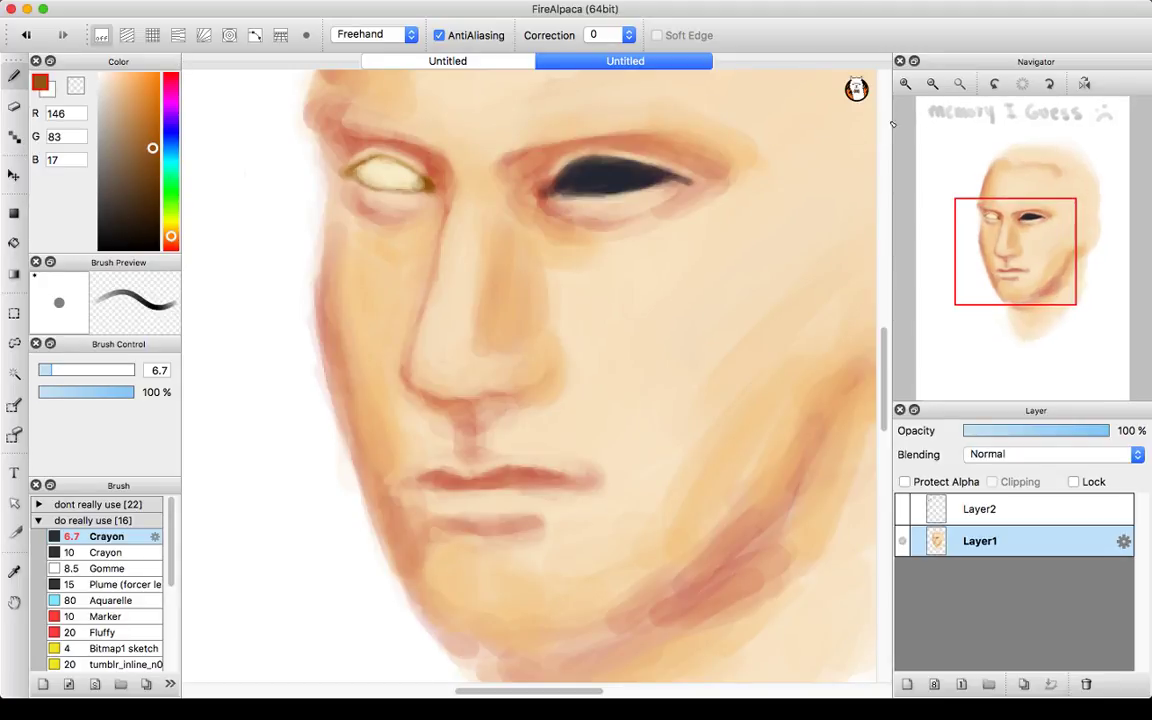
mouse_move(1008, 262)
mouse_down()
mouse_move(977, 239)
mouse_move(995, 259)
mouse_move(1023, 263)
mouse_move(953, 170)
mouse_up()
click(902, 508)
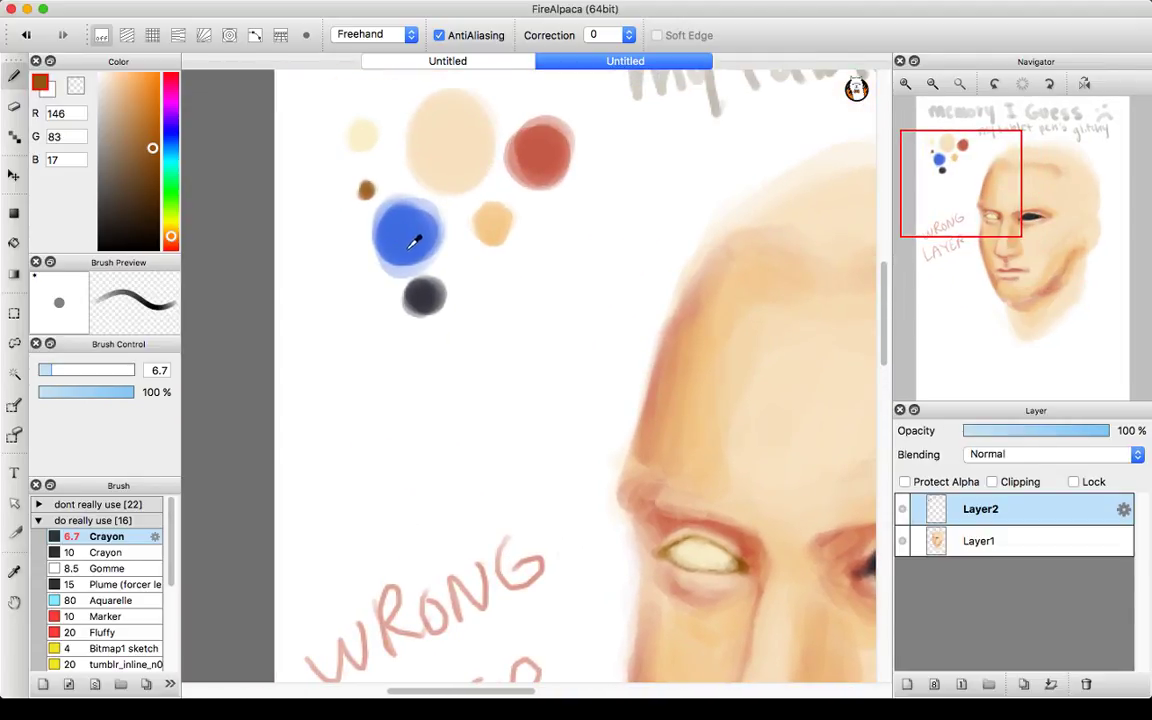
- Sample the dark grey swatch (52, 51, 61) and set the brush size to 11.6
alt+click(423, 295)
drag(1013, 204, 1052, 255)
click(932, 83)
click(932, 83)
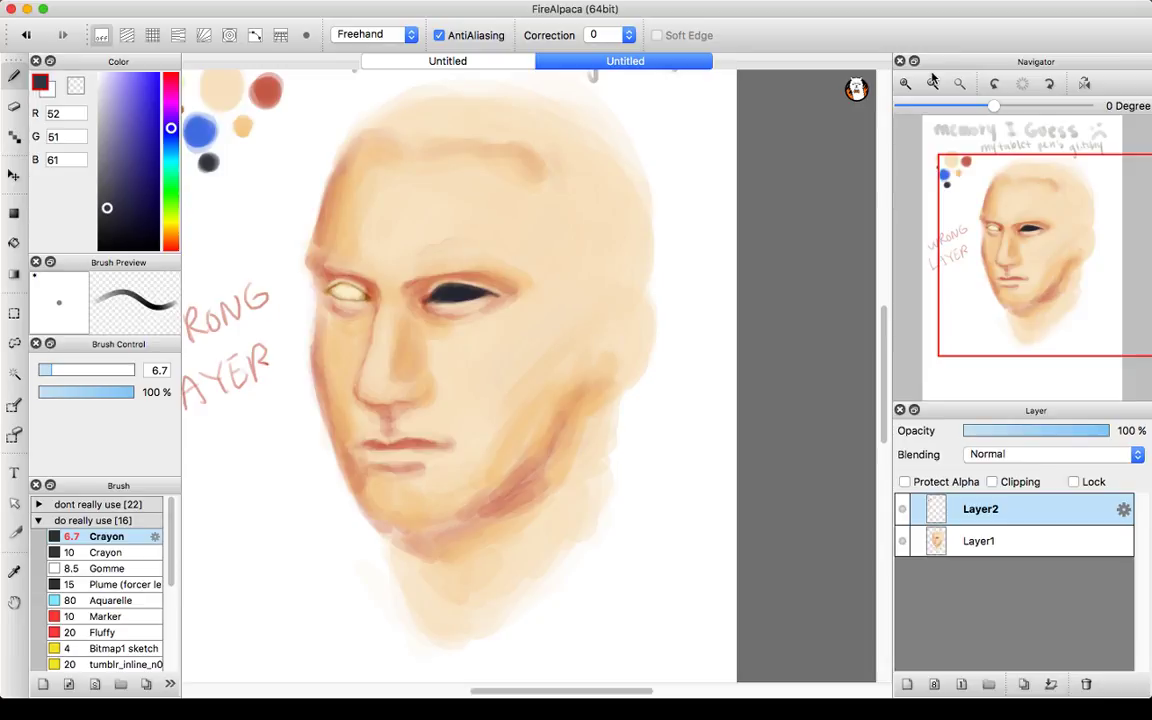
click(932, 80)
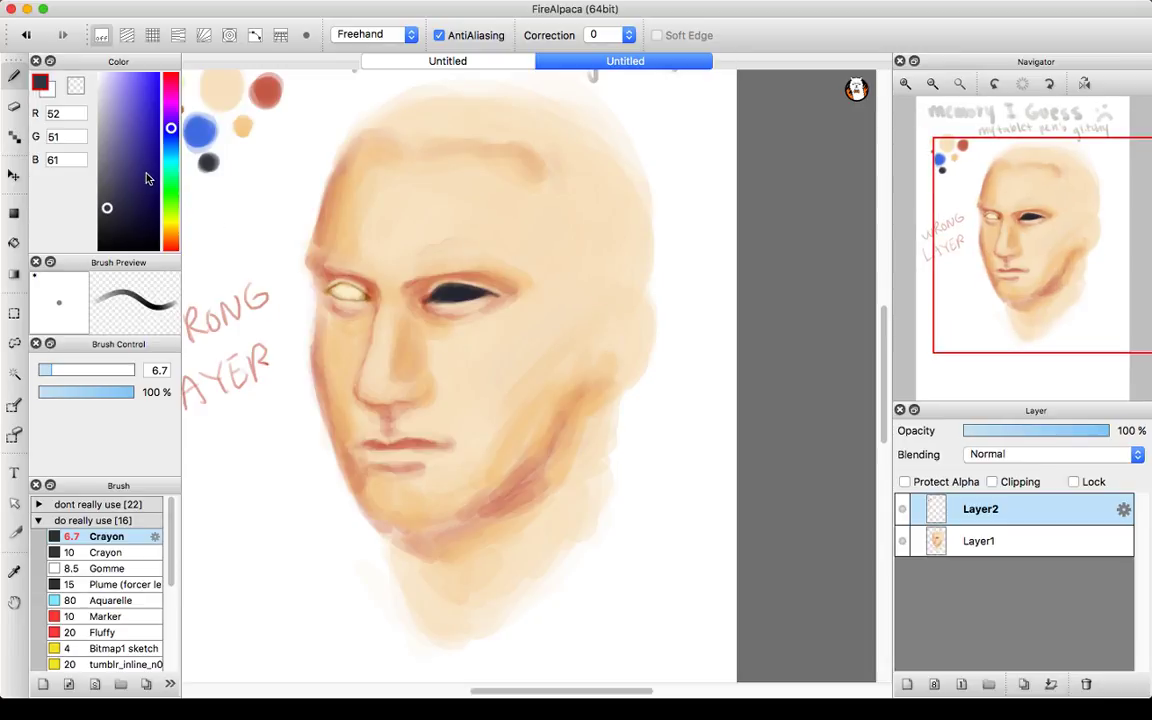
click(60, 372)
click(61, 372)
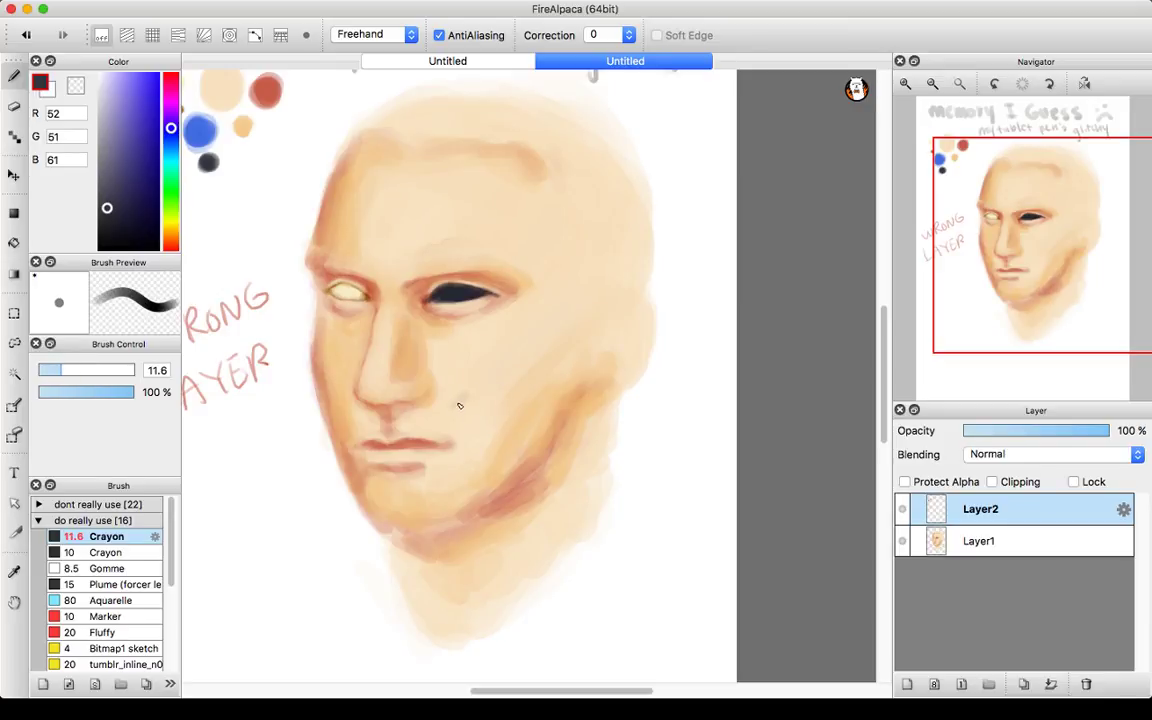
drag(494, 370, 451, 404)
key(ctrl+z)
scroll(831, 243, up, 5)
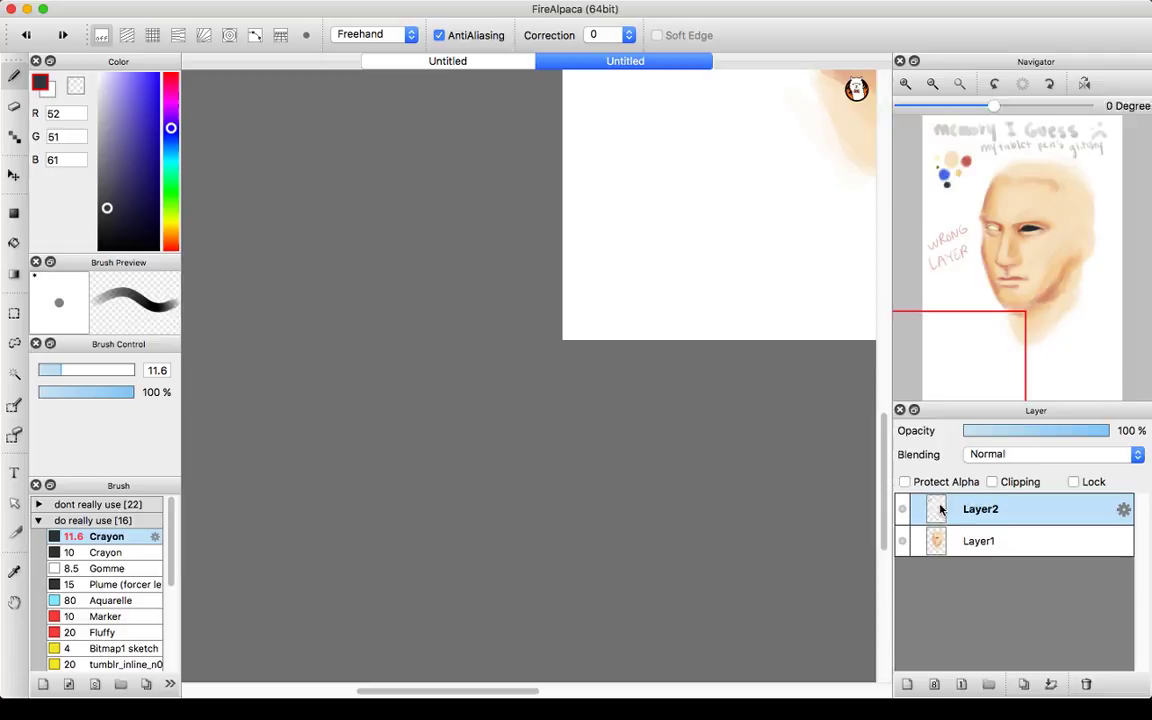
- Paint dark grey diagonal streaks down the near cheek and above the near eye's outer brow on Layer1
click(980, 541)
drag(1061, 228, 1049, 247)
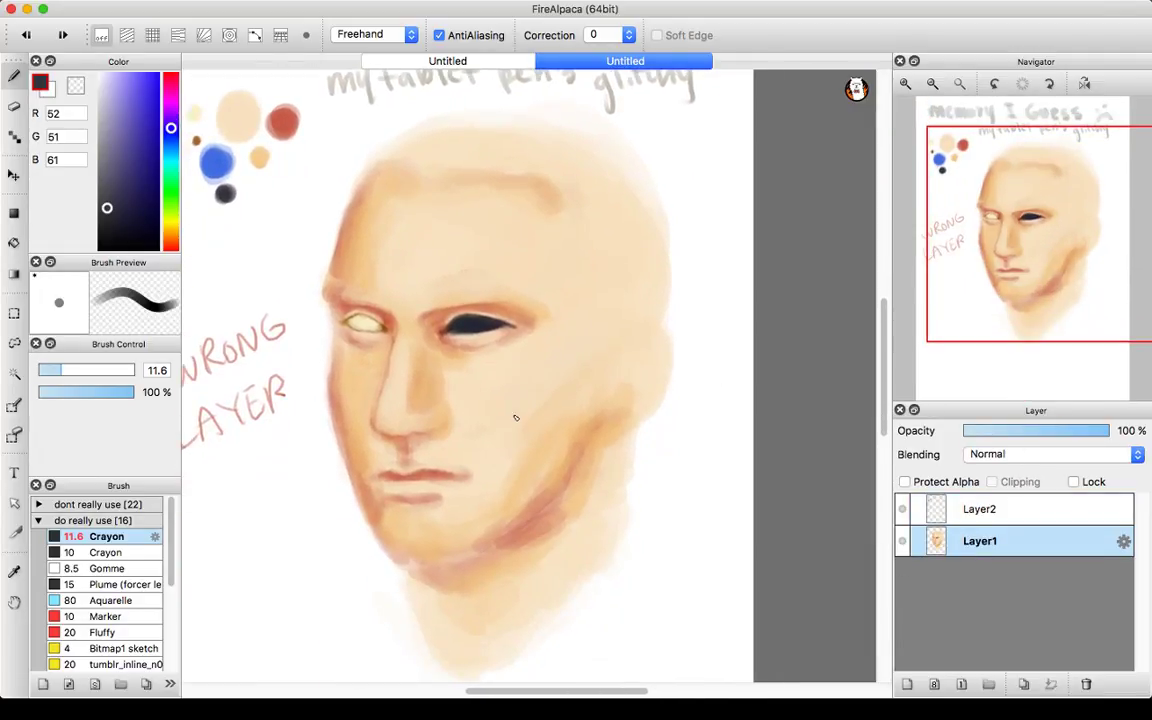
click(550, 369)
drag(557, 329, 487, 426)
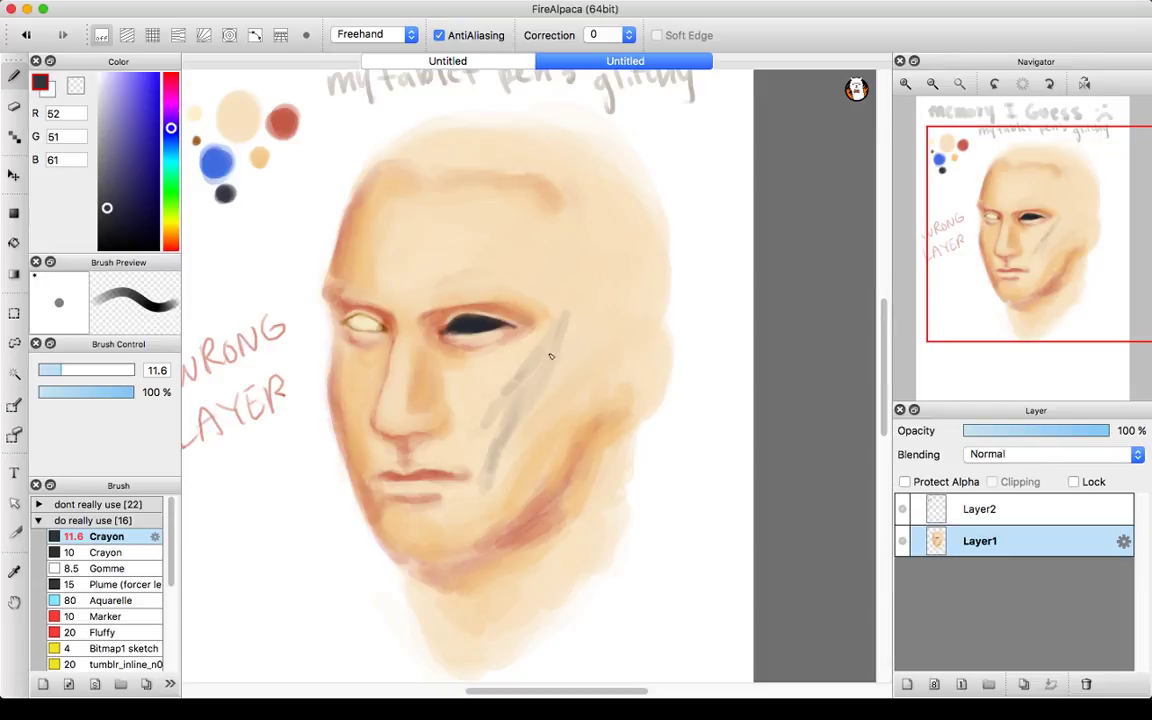
drag(563, 320, 484, 430)
mouse_move(545, 354)
mouse_down()
mouse_move(530, 395)
mouse_move(554, 338)
mouse_up()
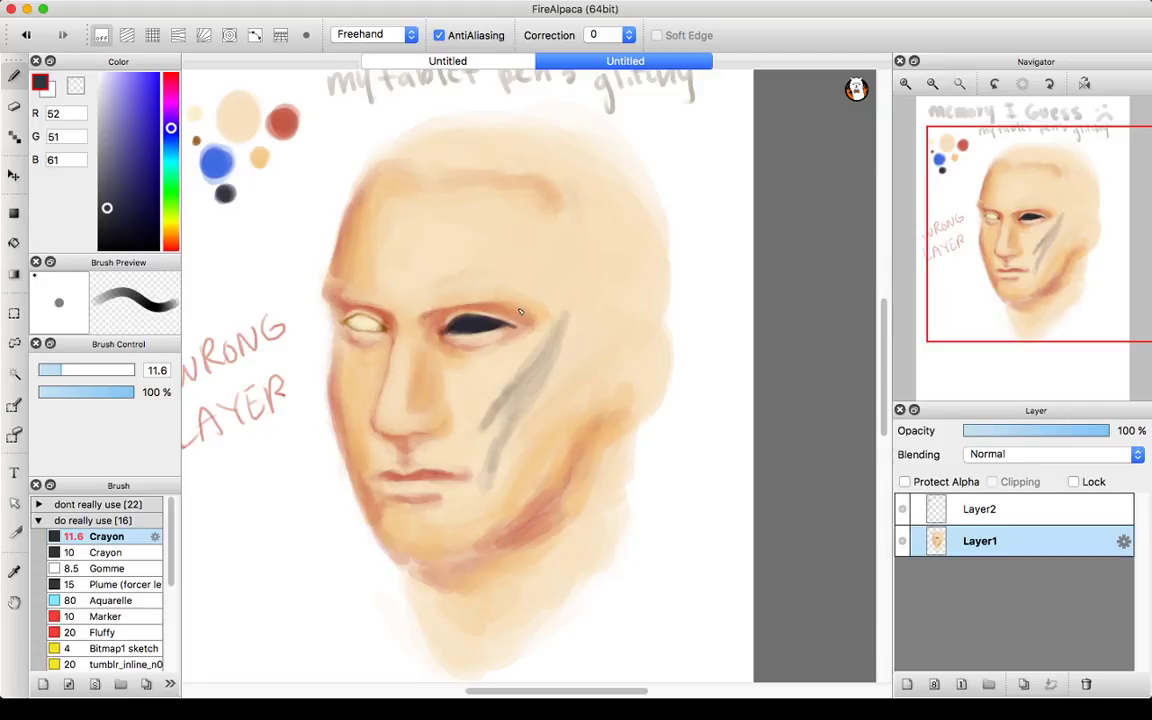
drag(520, 296, 533, 271)
drag(524, 303, 534, 266)
- Sample the skin, orange and red swatches and deepen the far brow and temple edge with red (200, 100, 81)
alt+click(222, 216)
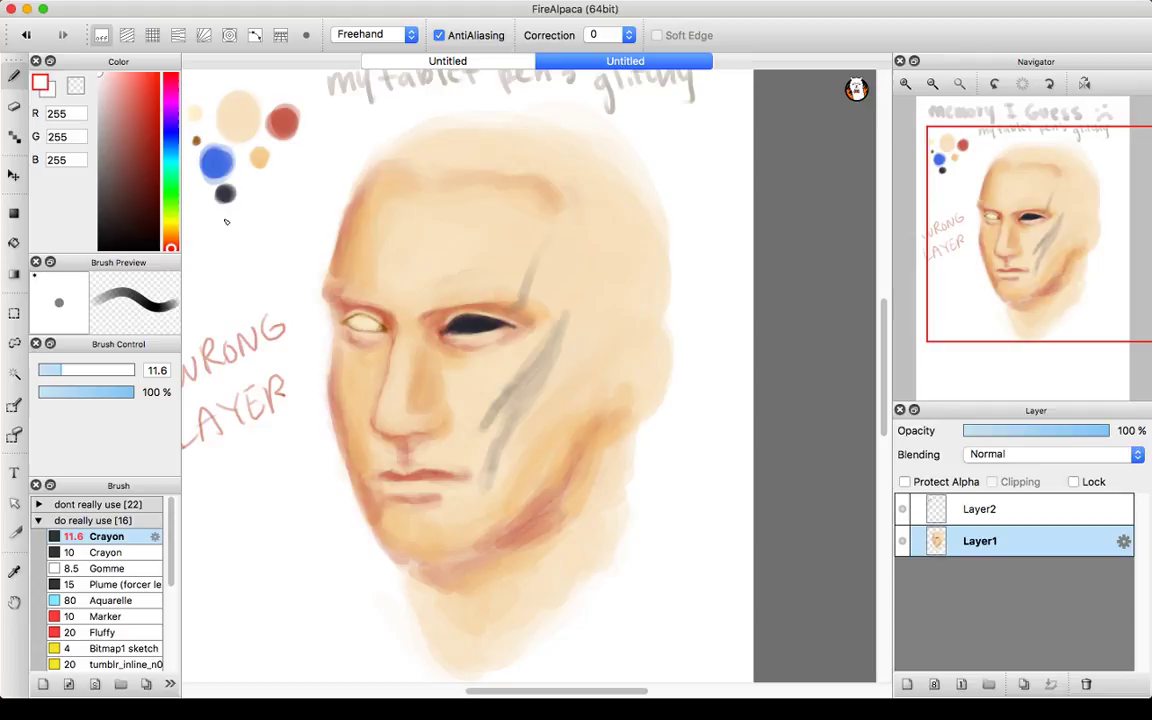
alt+click(212, 113)
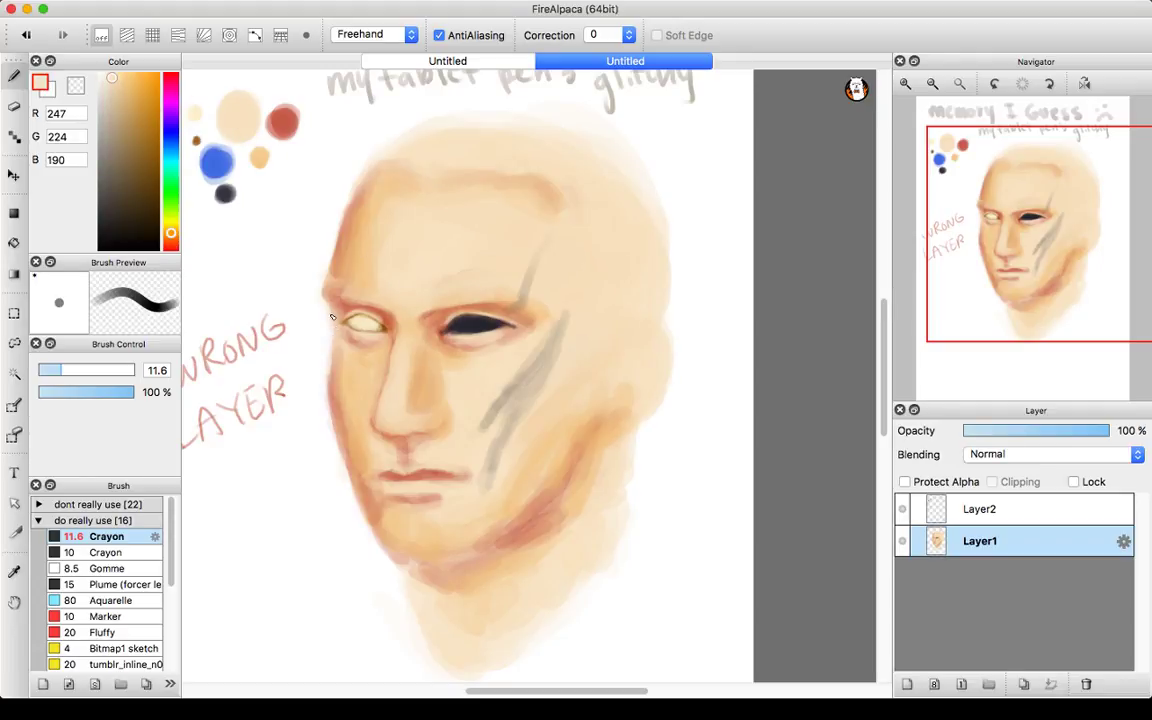
alt+click(283, 118)
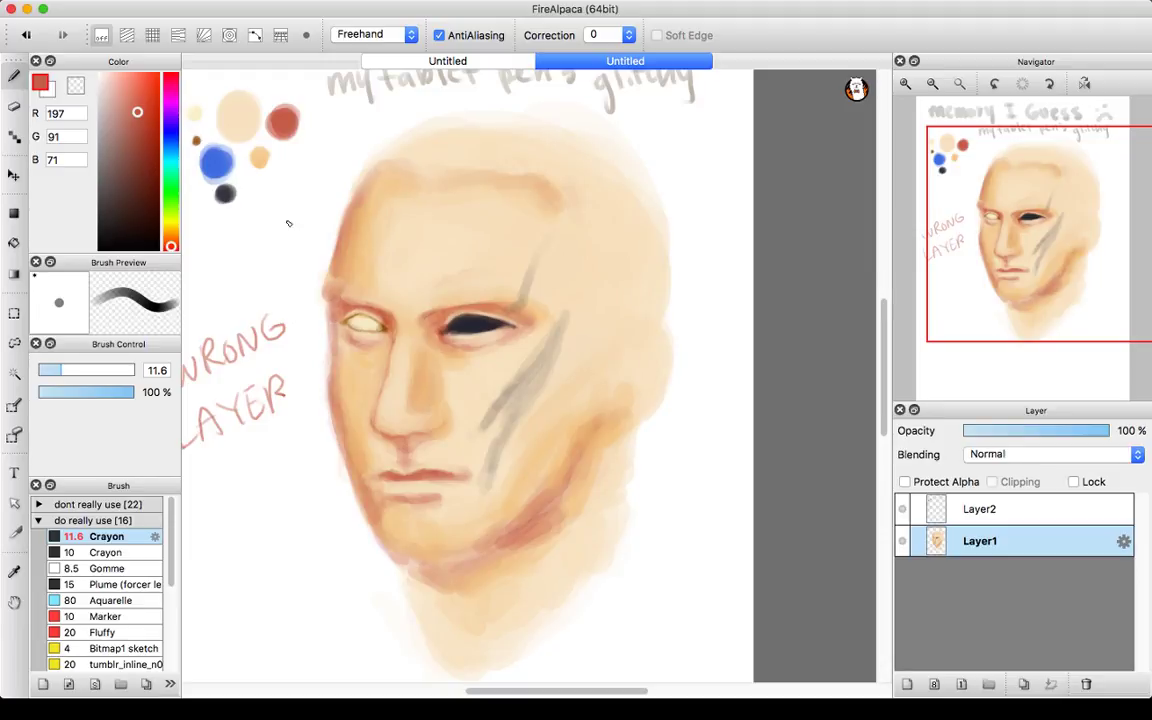
alt+click(261, 160)
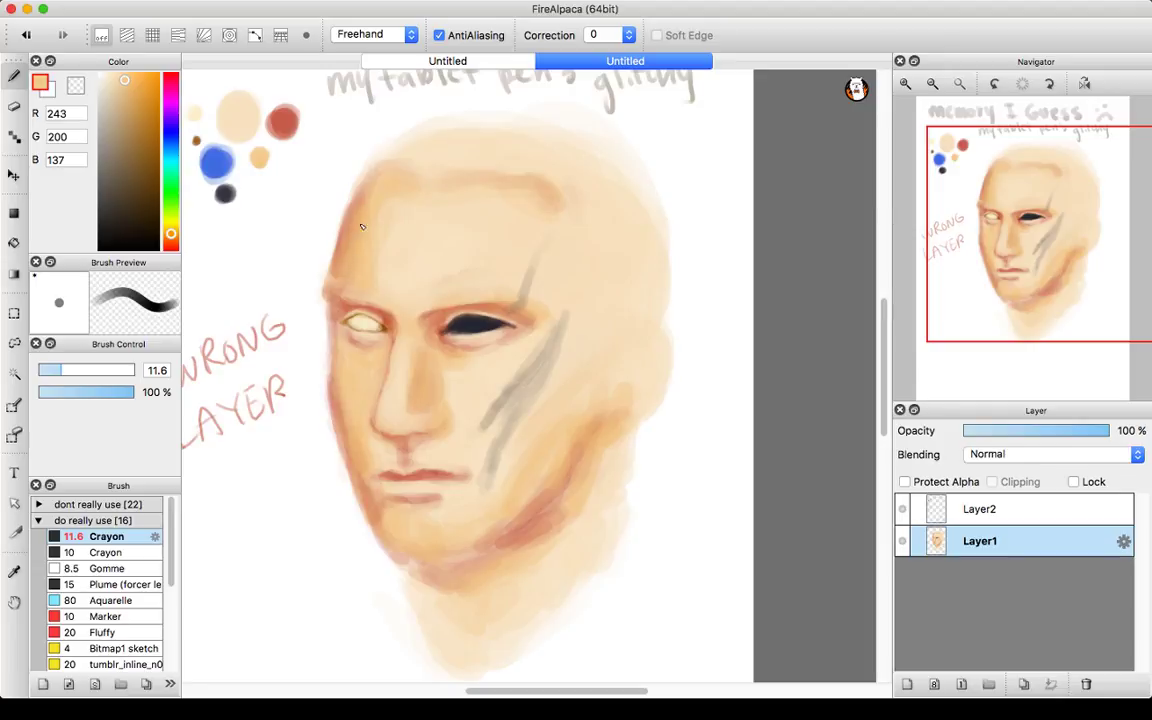
alt+click(304, 118)
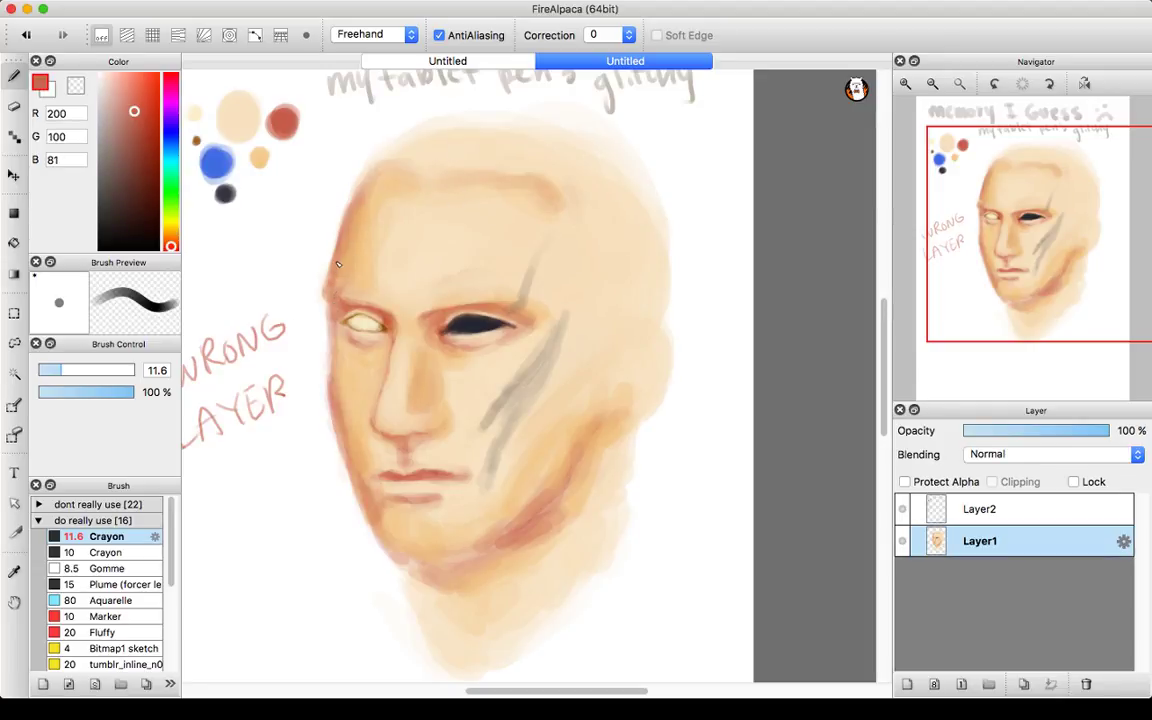
drag(325, 295, 341, 309)
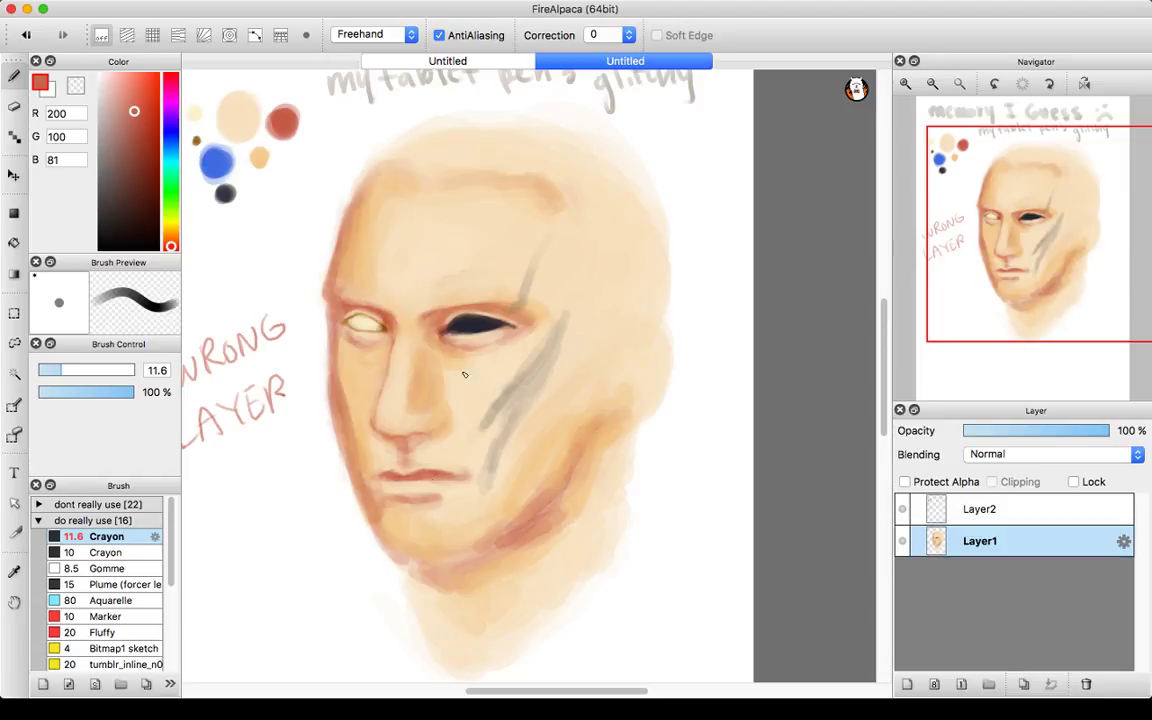
- Mix a light pink (249, 157, 178) and paint it across the lower lip
mouse_move(170, 213)
mouse_down()
mouse_move(170, 82)
mouse_move(155, 97)
mouse_move(112, 75)
mouse_move(121, 80)
mouse_up()
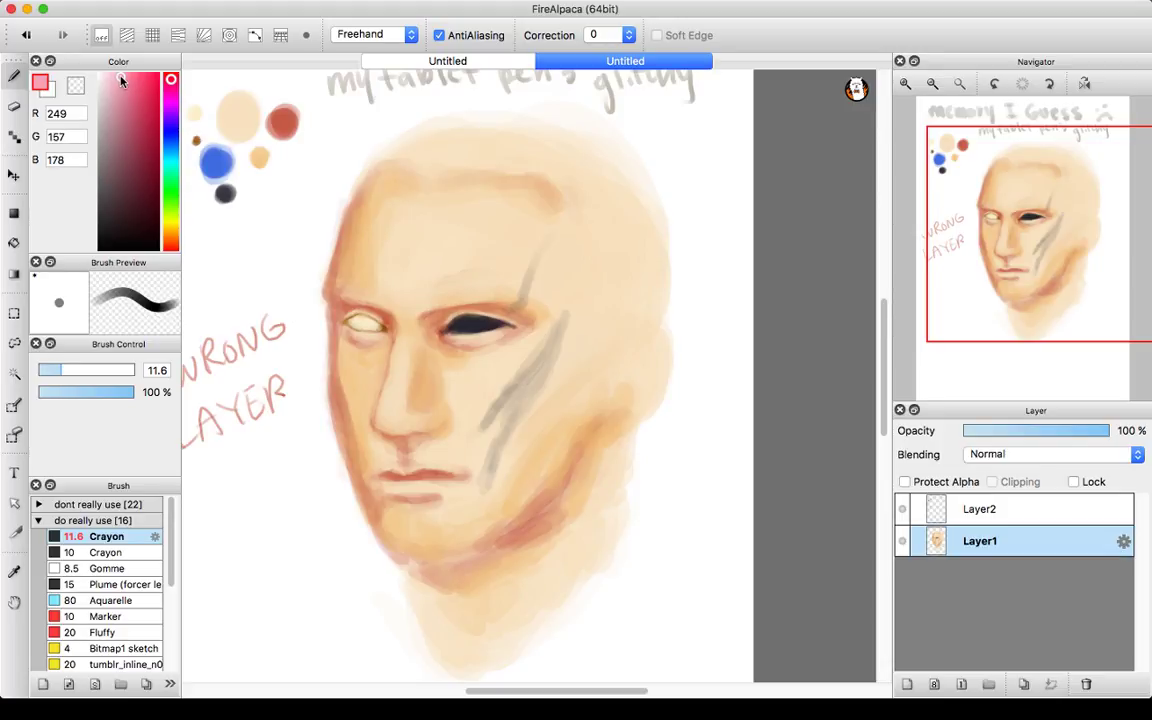
drag(120, 78, 121, 78)
mouse_move(432, 489)
mouse_down()
mouse_move(411, 498)
mouse_move(444, 494)
mouse_move(390, 487)
mouse_up()
- Darken the colour to a deep pink (228, 56, 96) and paint the lips at brush size 7.1
mouse_move(140, 75)
mouse_down()
mouse_move(144, 86)
mouse_move(130, 74)
mouse_move(142, 80)
mouse_up()
drag(172, 242, 184, 85)
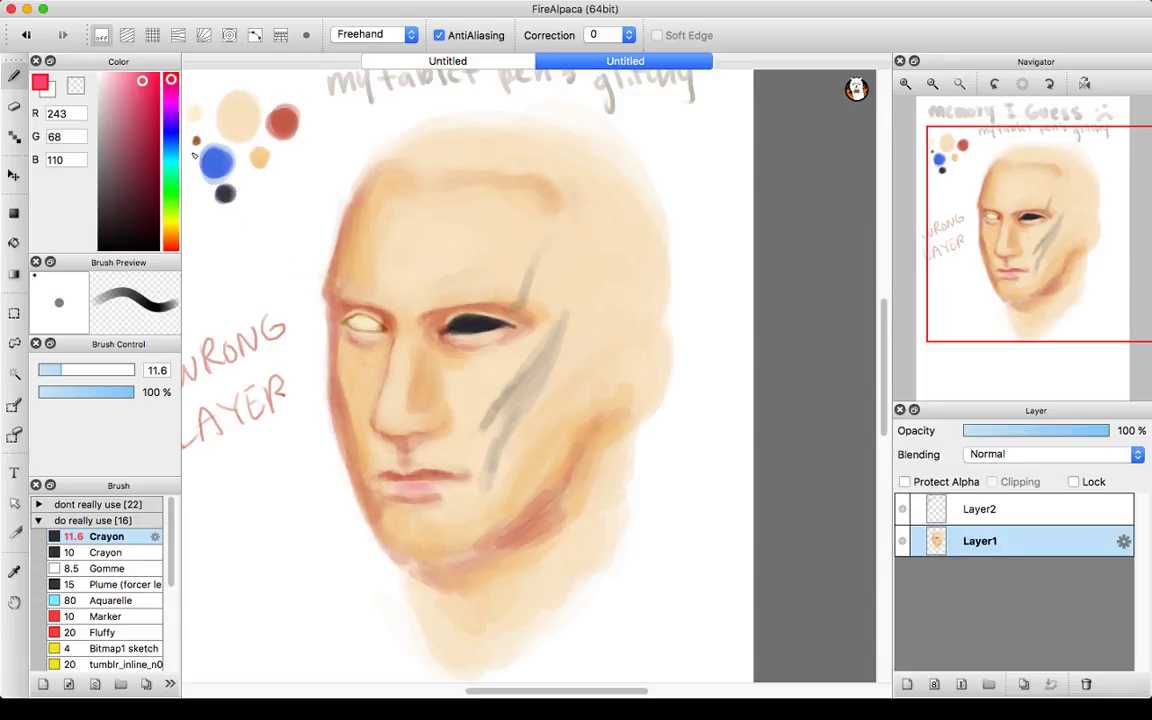
drag(144, 88, 144, 93)
drag(62, 370, 50, 371)
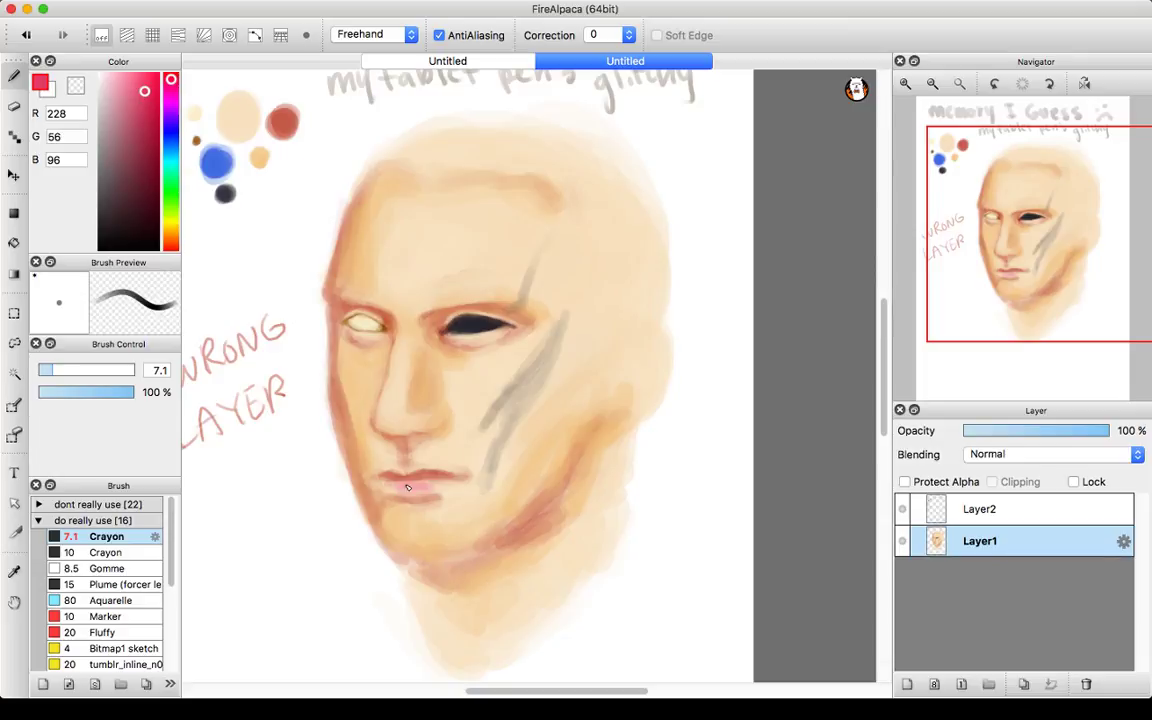
drag(404, 487, 418, 489)
- Dab a deep pink swatch below the orange one on Layer2
click(960, 512)
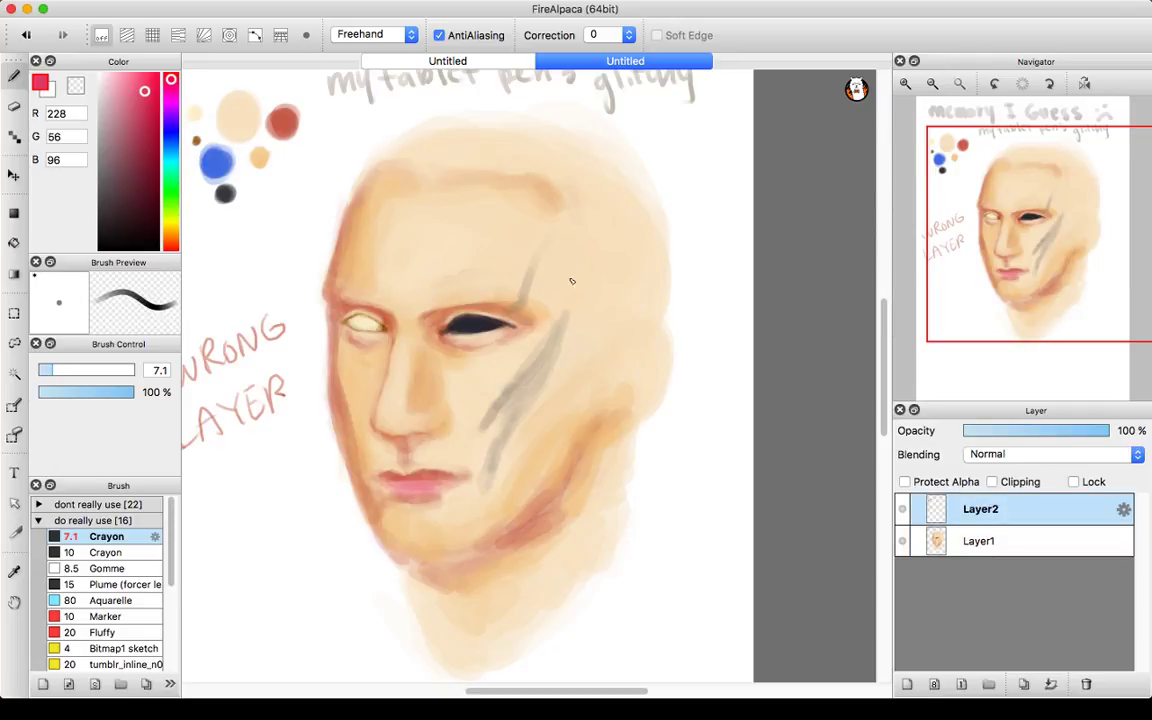
click(266, 181)
drag(266, 183, 270, 183)
- Deepen the pink on the lips on Layer1 at brush size 15, and sample the large skin swatch (247, 224, 190)
click(981, 540)
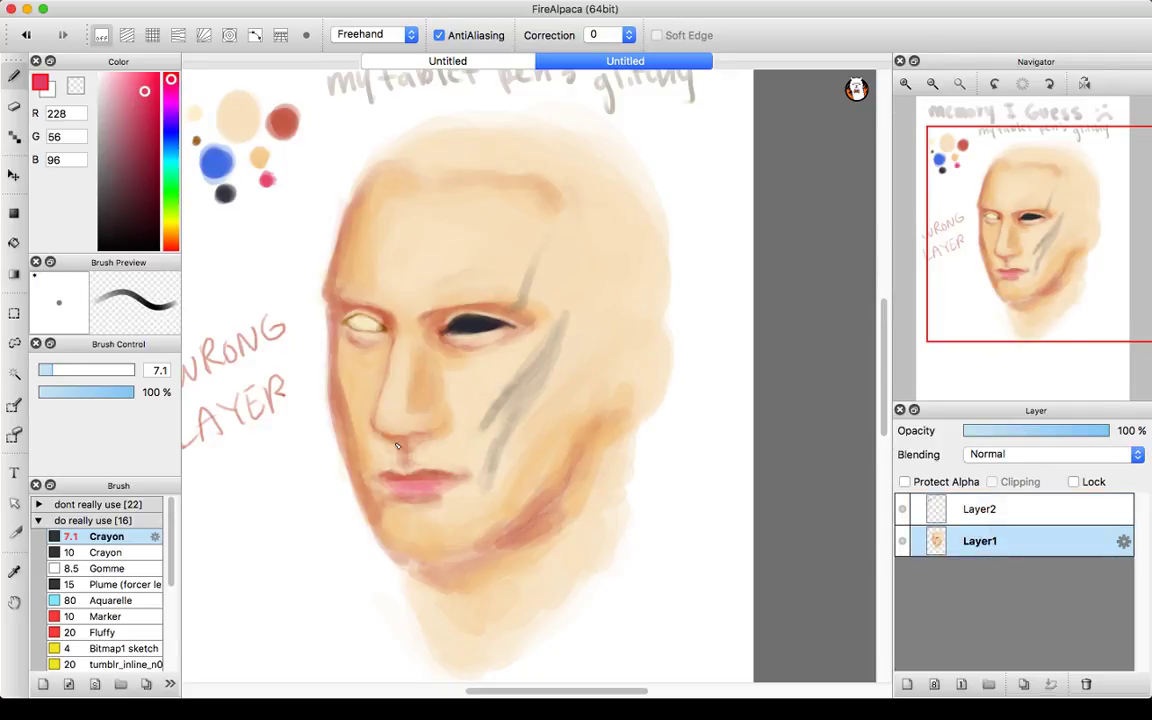
drag(64, 370, 69, 370)
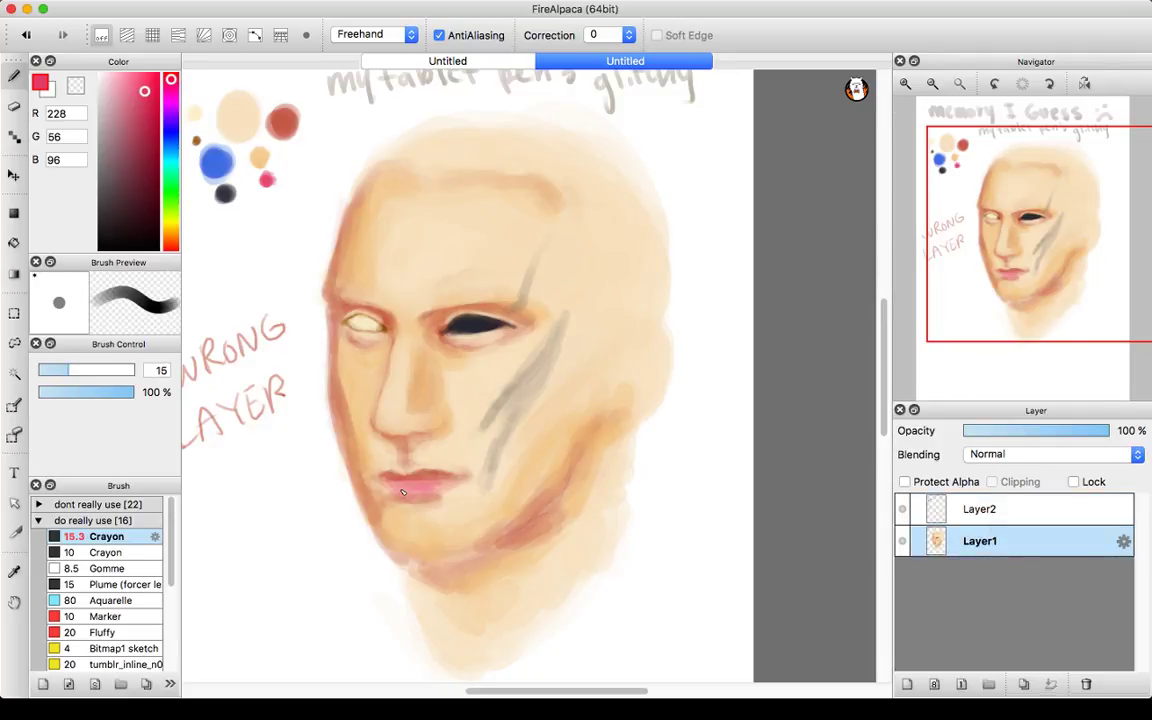
mouse_move(403, 492)
mouse_down()
mouse_move(382, 488)
mouse_move(441, 487)
mouse_move(404, 493)
mouse_up()
alt+click(241, 120)
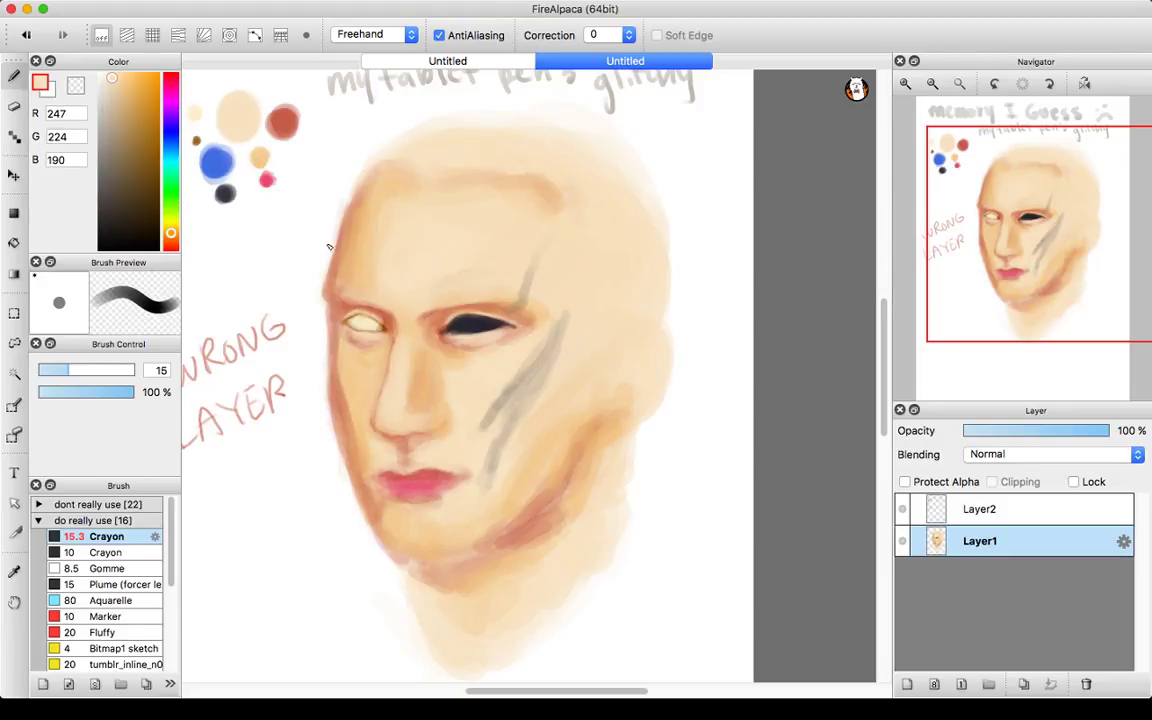
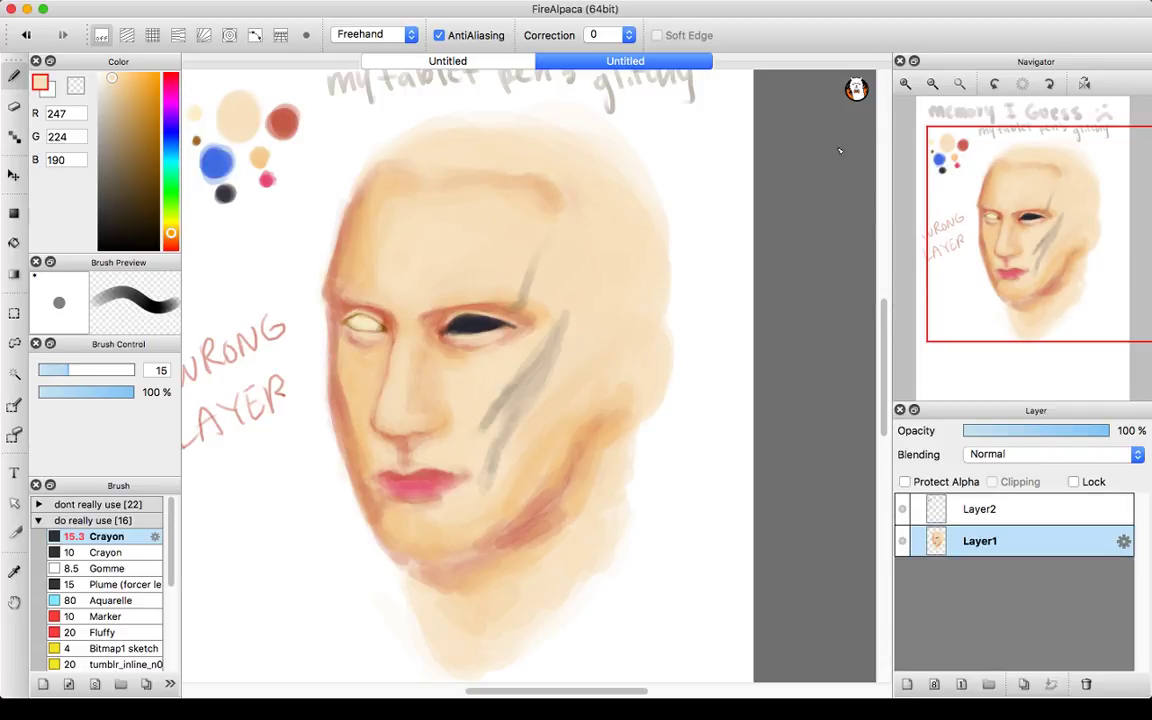
- Sample the light orange palette swatch and shift its hue to a peach tone, RGB 244, 184, 144
click(905, 84)
click(905, 84)
click(905, 84)
click(905, 84)
drag(1029, 247, 1003, 252)
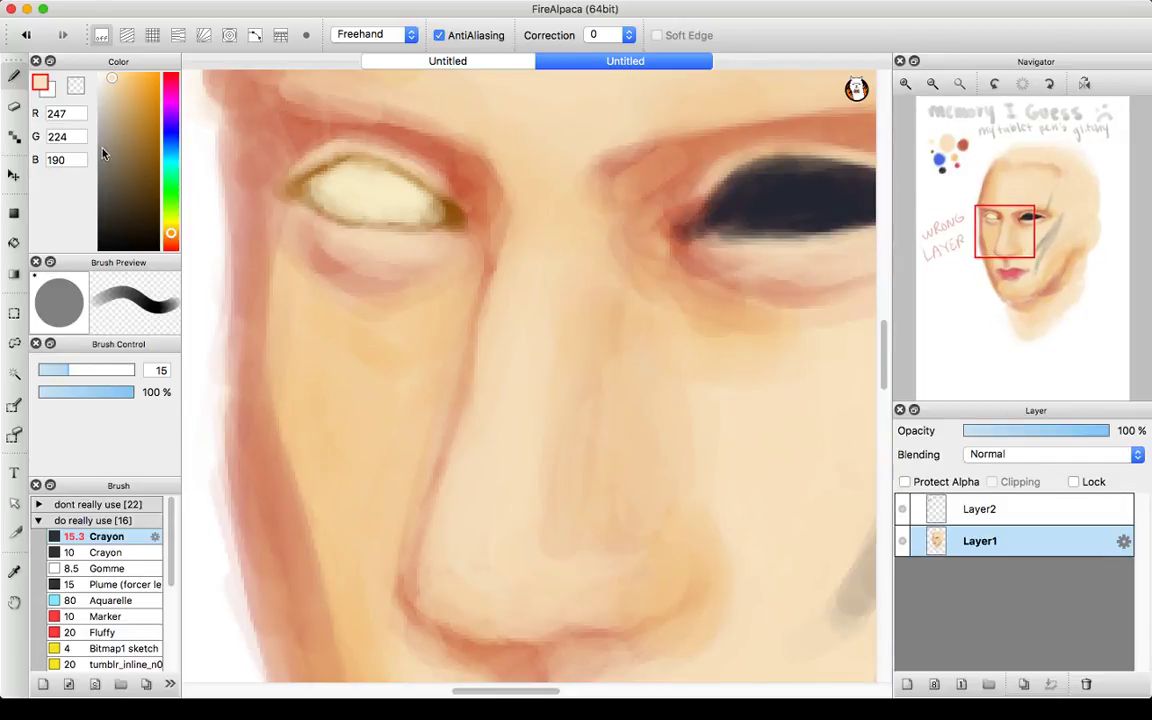
mouse_move(103, 152)
mouse_down()
mouse_move(108, 116)
mouse_move(130, 95)
mouse_up()
drag(964, 169, 954, 164)
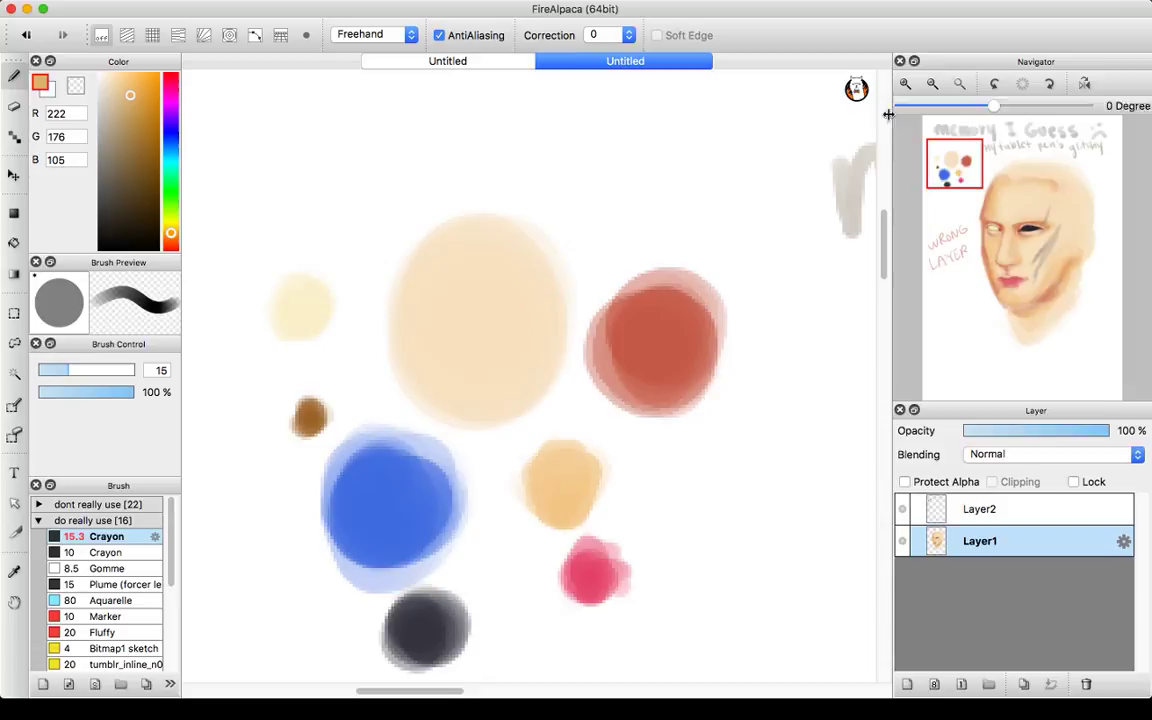
alt+click(494, 320)
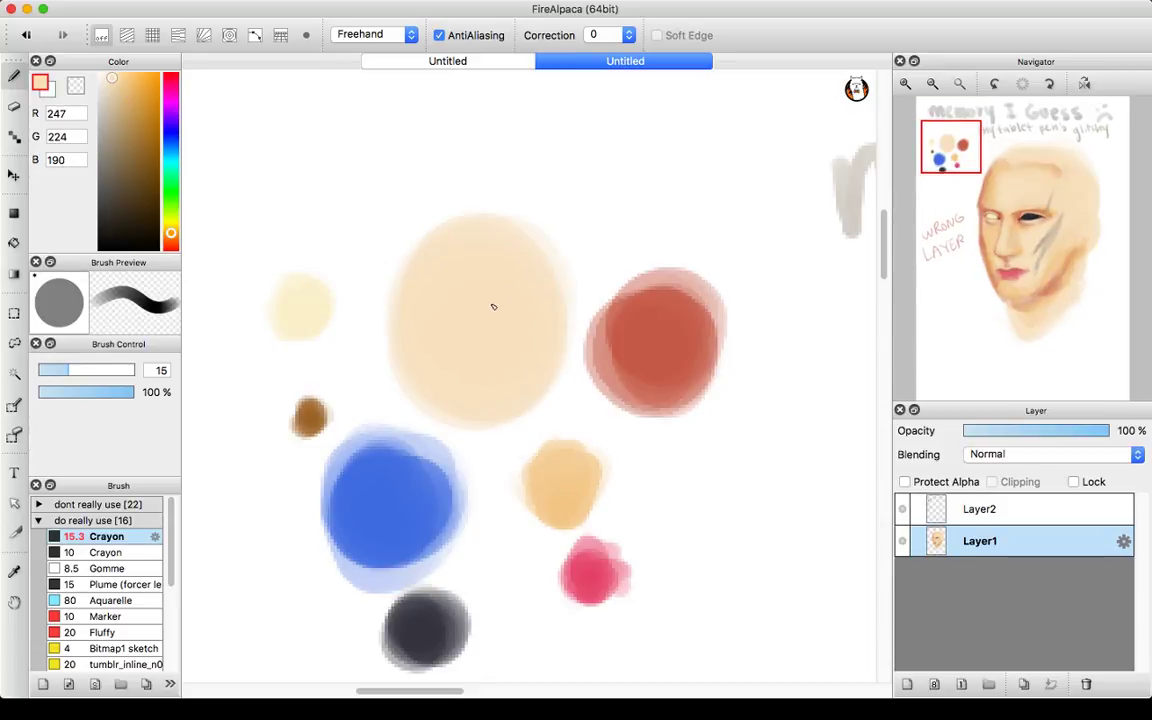
alt+click(560, 473)
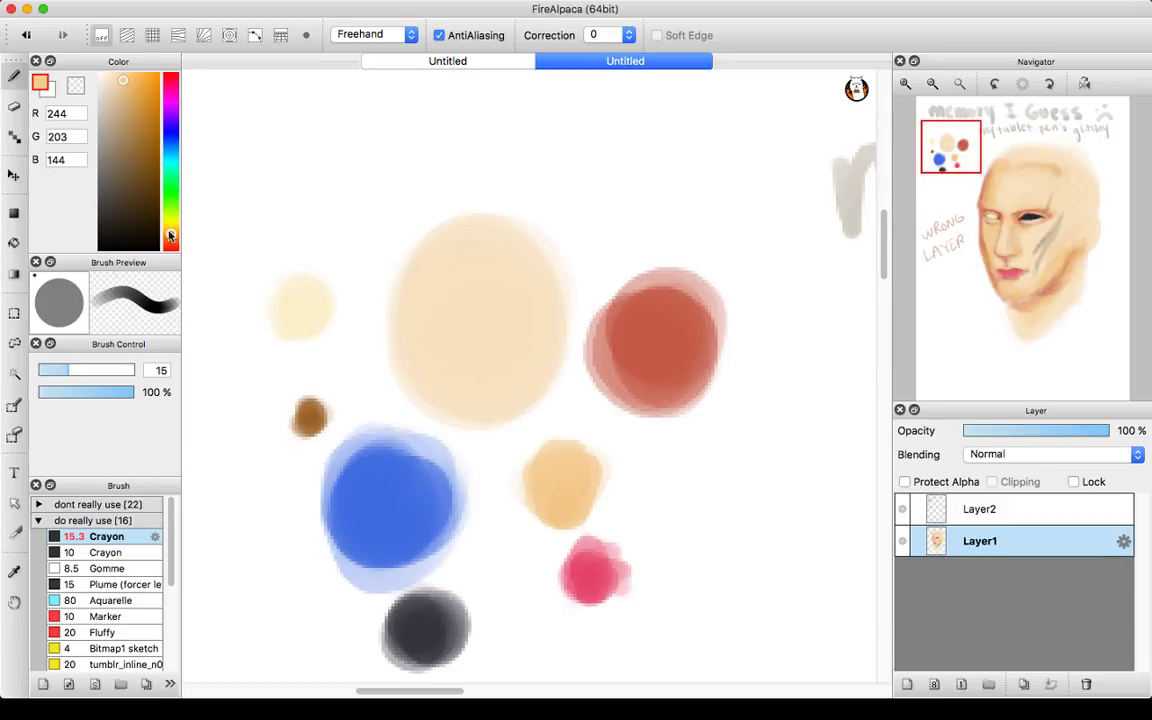
drag(171, 234, 172, 242)
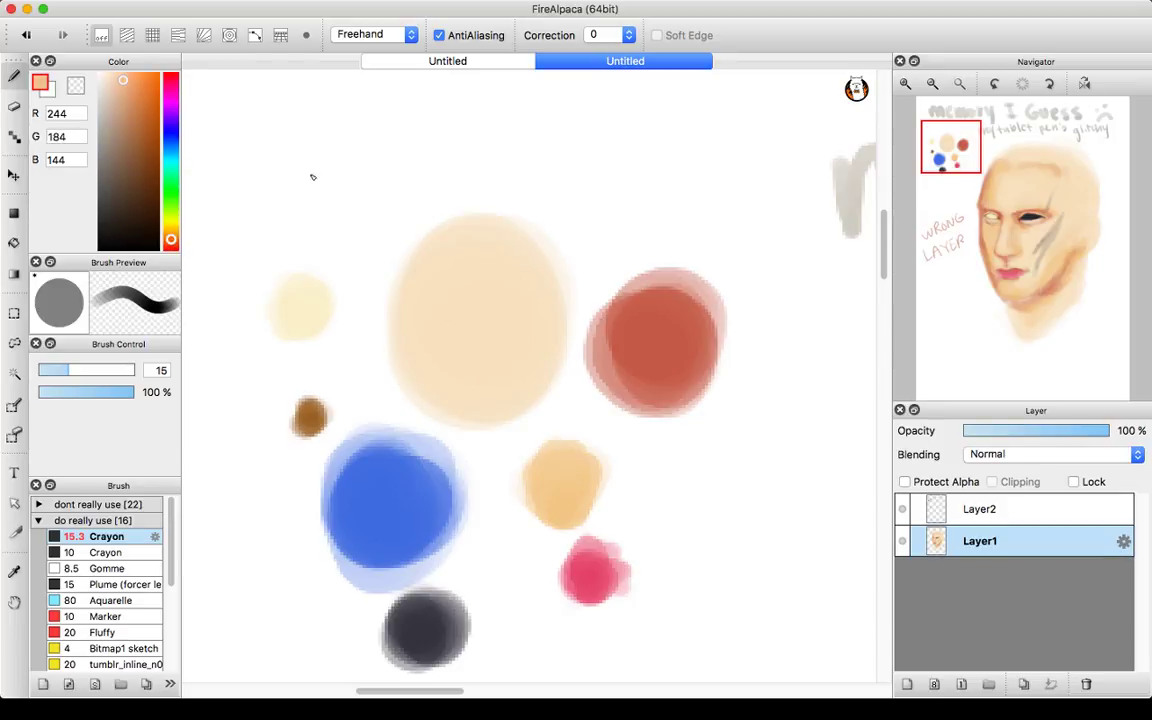
- Paint peach tones beneath both eyes on Layer1 with the Crayon brush at size 4.2
drag(950, 180, 995, 243)
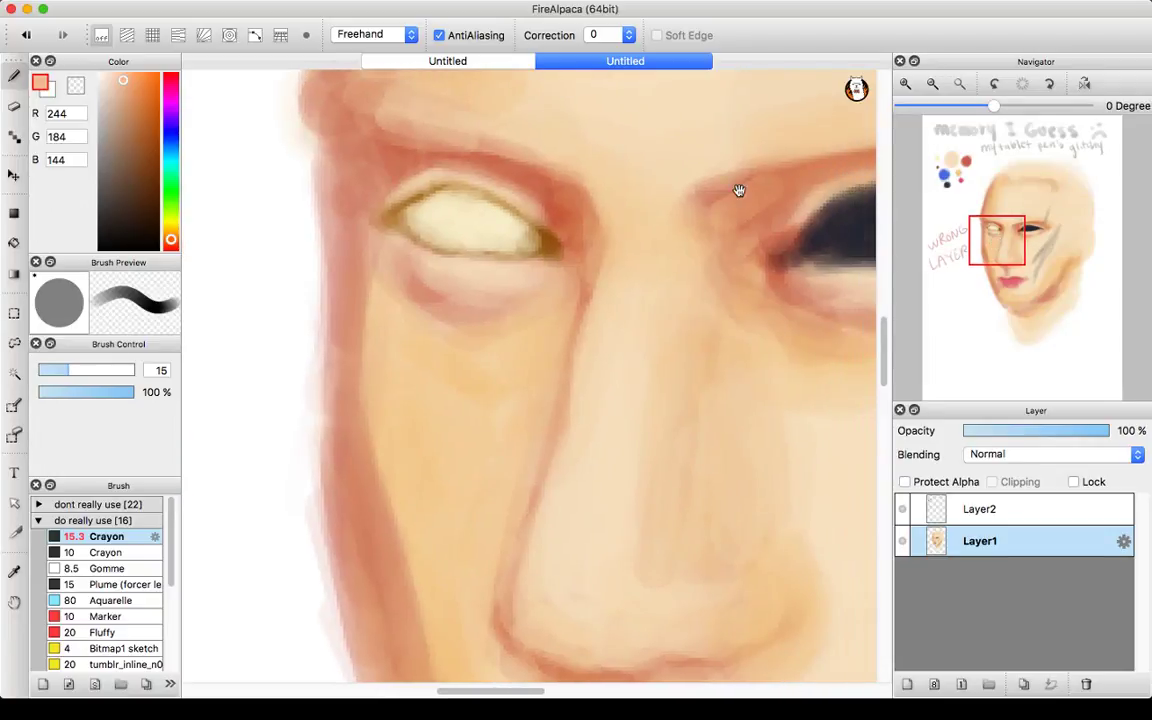
drag(62, 370, 46, 373)
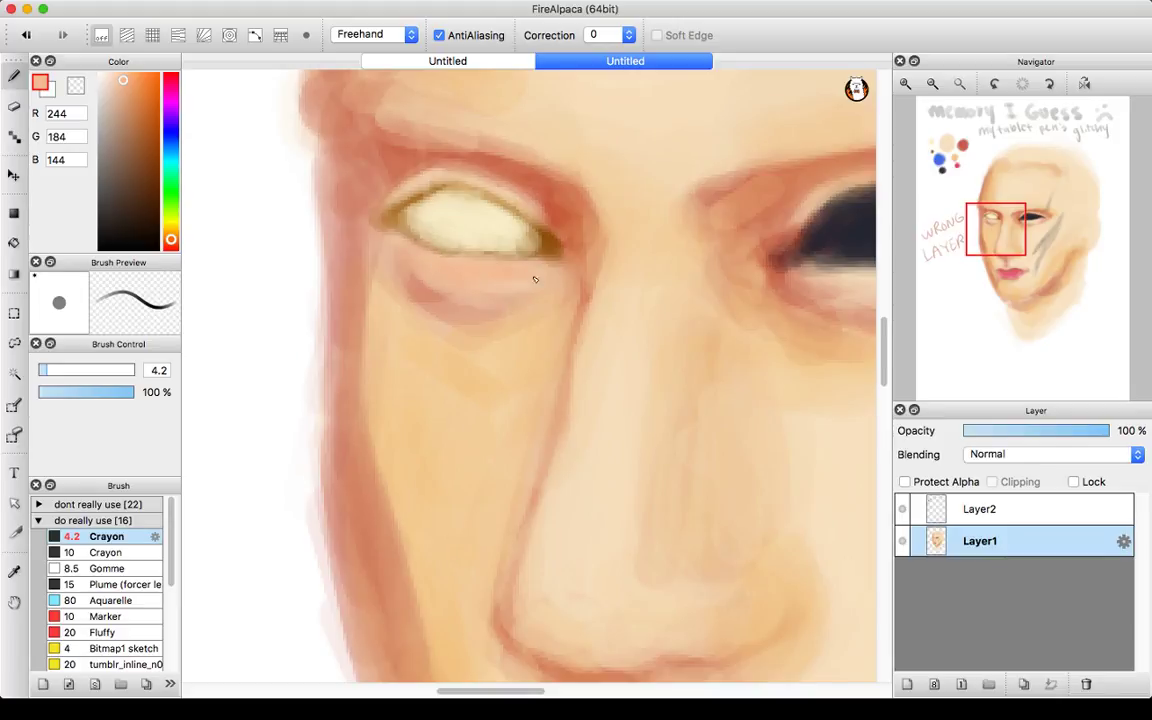
drag(1062, 257, 1024, 227)
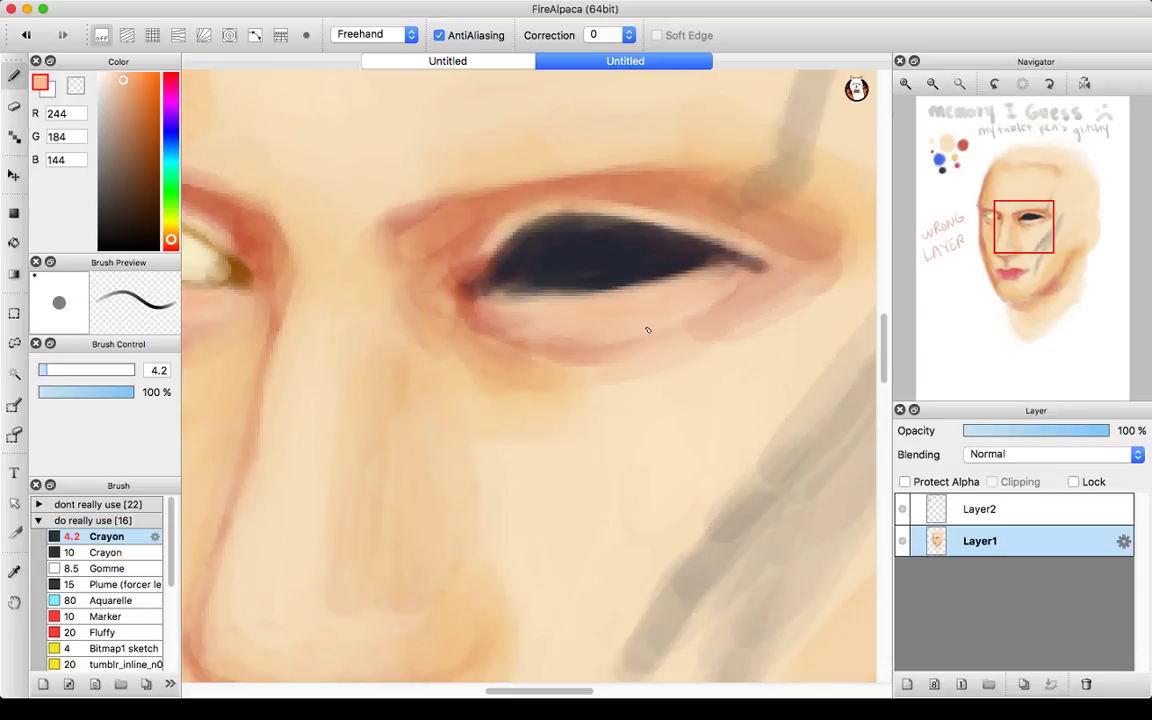
- Add a small peach swatch beside the light orange one in the palette, painting on Layer2
drag(1025, 225, 958, 154)
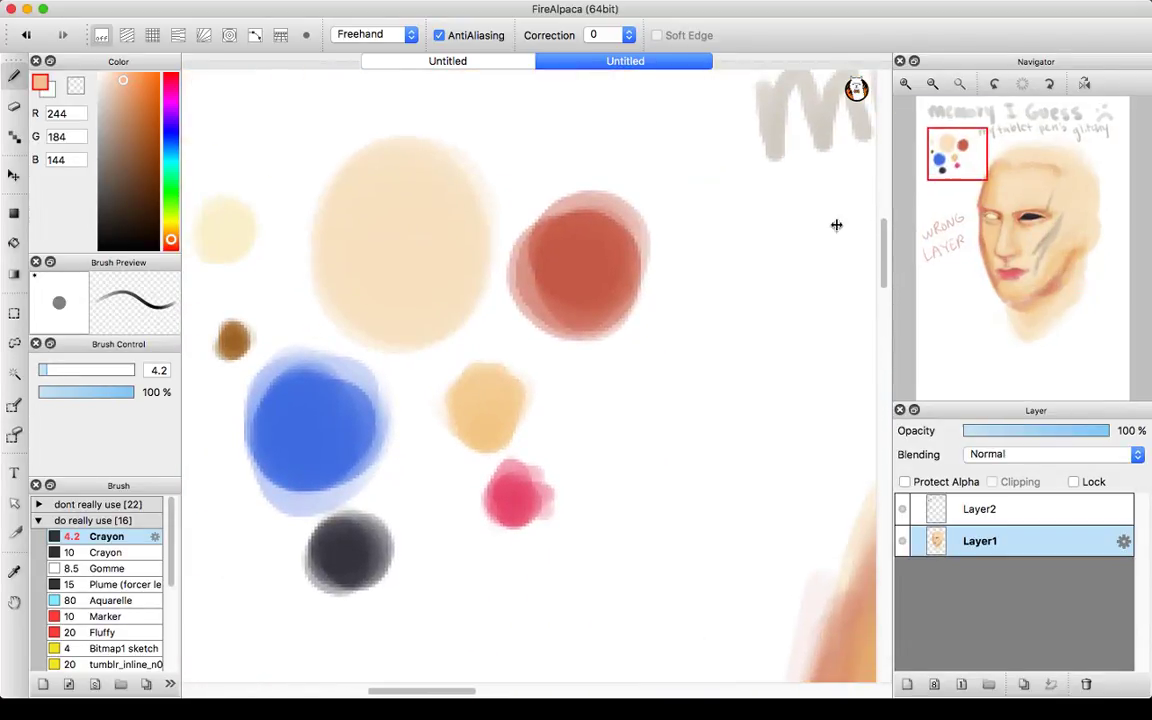
click(1000, 510)
mouse_move(578, 396)
mouse_down()
mouse_move(593, 381)
mouse_move(581, 402)
mouse_move(577, 391)
mouse_move(599, 396)
mouse_move(588, 386)
mouse_up()
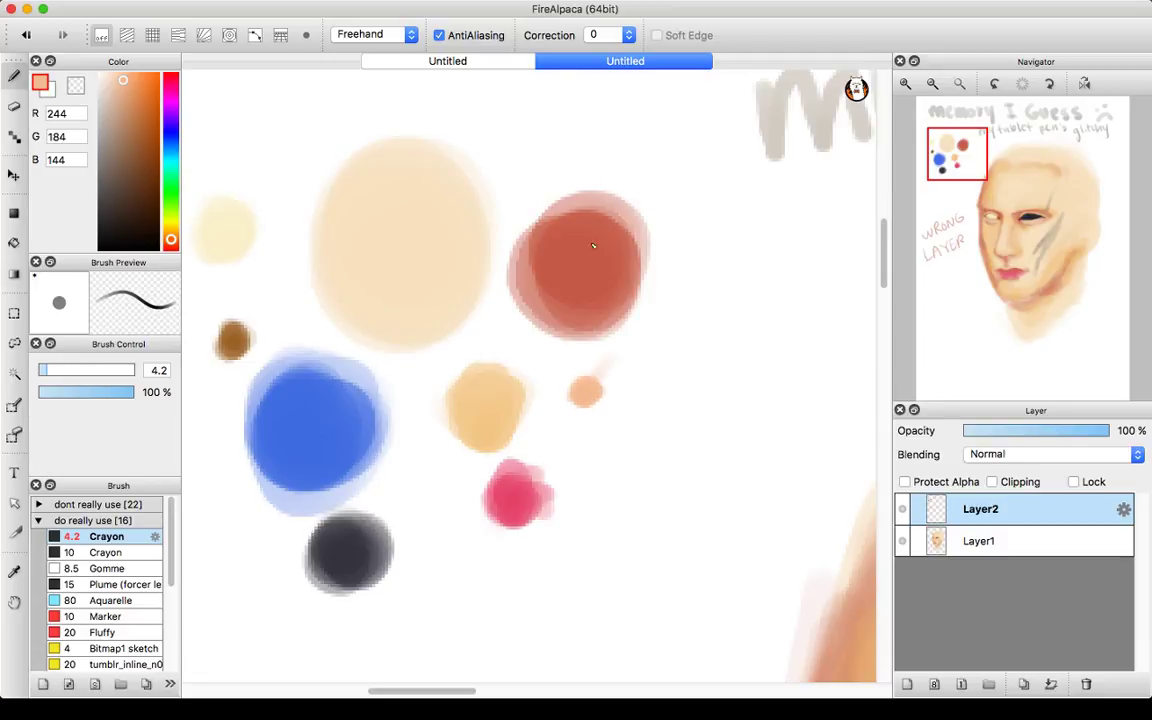
- Undo the last stroke and shade beneath the pale eye with the palette's red, RGB 197, 91, 71, at brush size 6.7
alt+click(536, 234)
drag(1003, 227, 989, 232)
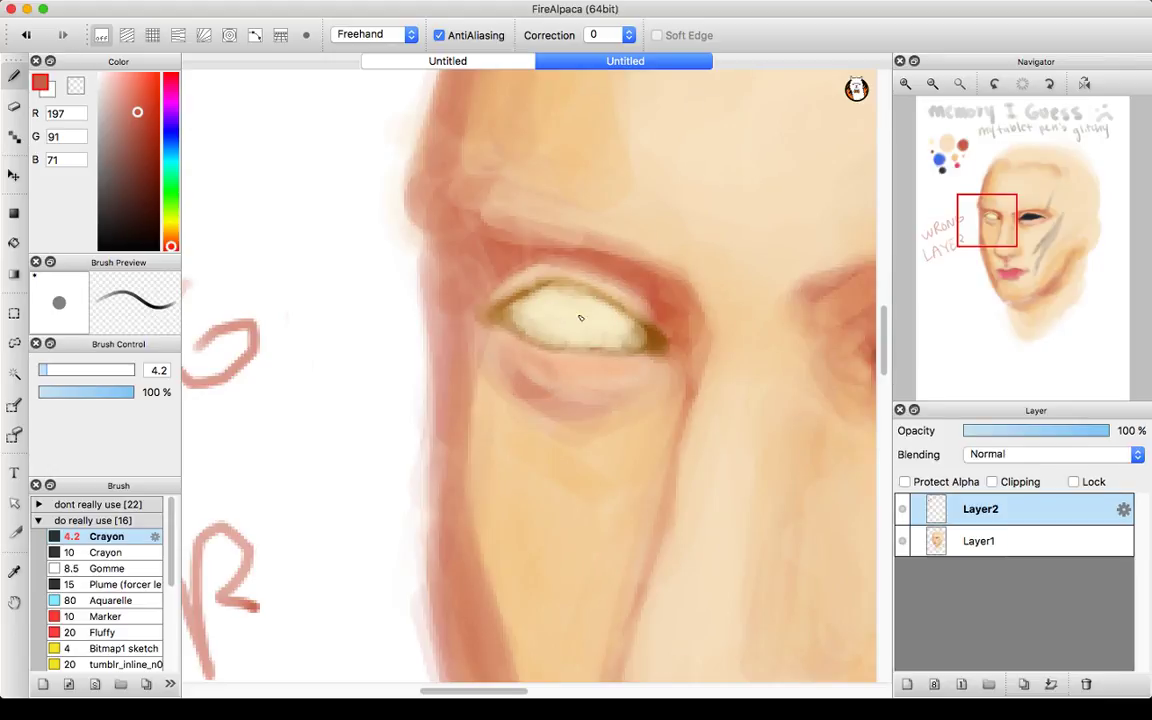
key(super+z)
mouse_move(44, 370)
mouse_down()
mouse_move(56, 370)
mouse_move(46, 372)
mouse_up()
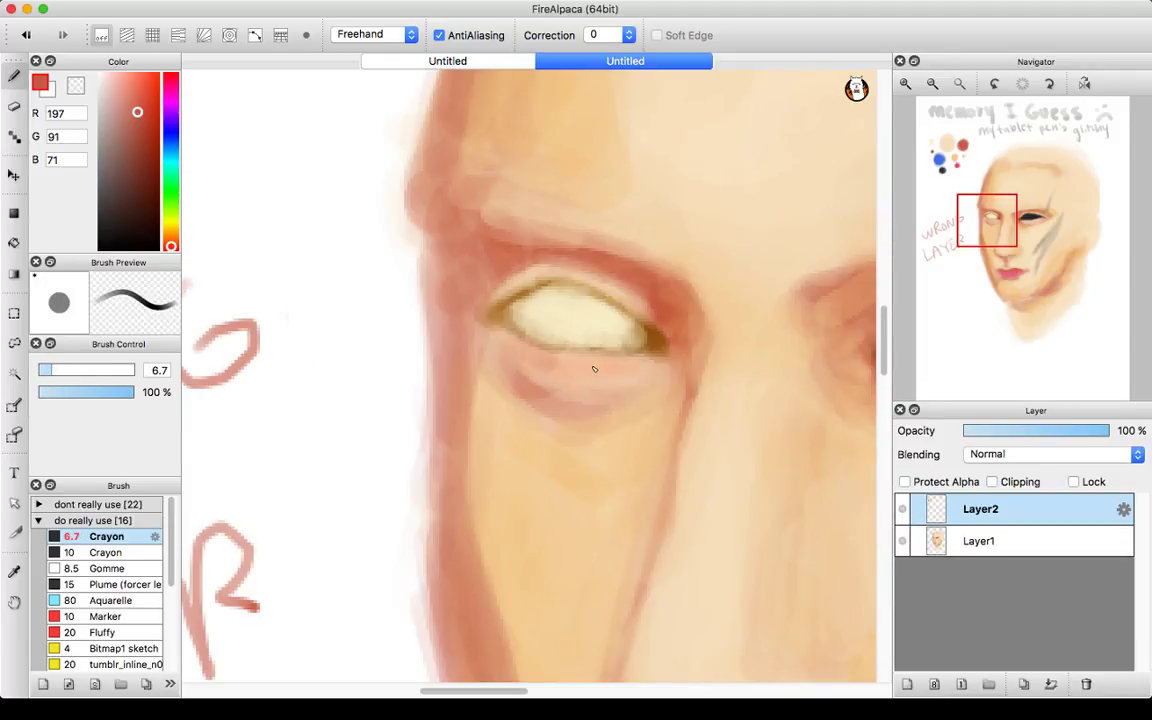
drag(564, 360, 612, 371)
mouse_move(500, 351)
mouse_down()
mouse_move(535, 386)
mouse_move(621, 388)
mouse_up()
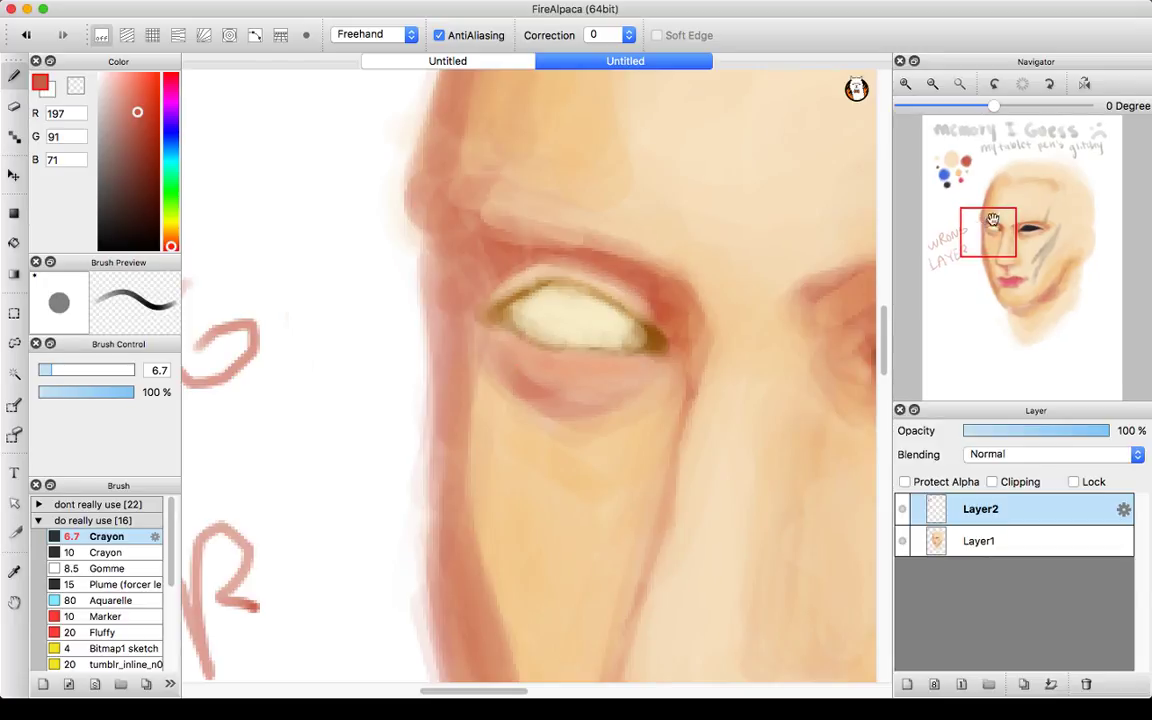
- Deepen the fold beneath the black eye with red strokes along its lower lid
drag(985, 225, 1028, 241)
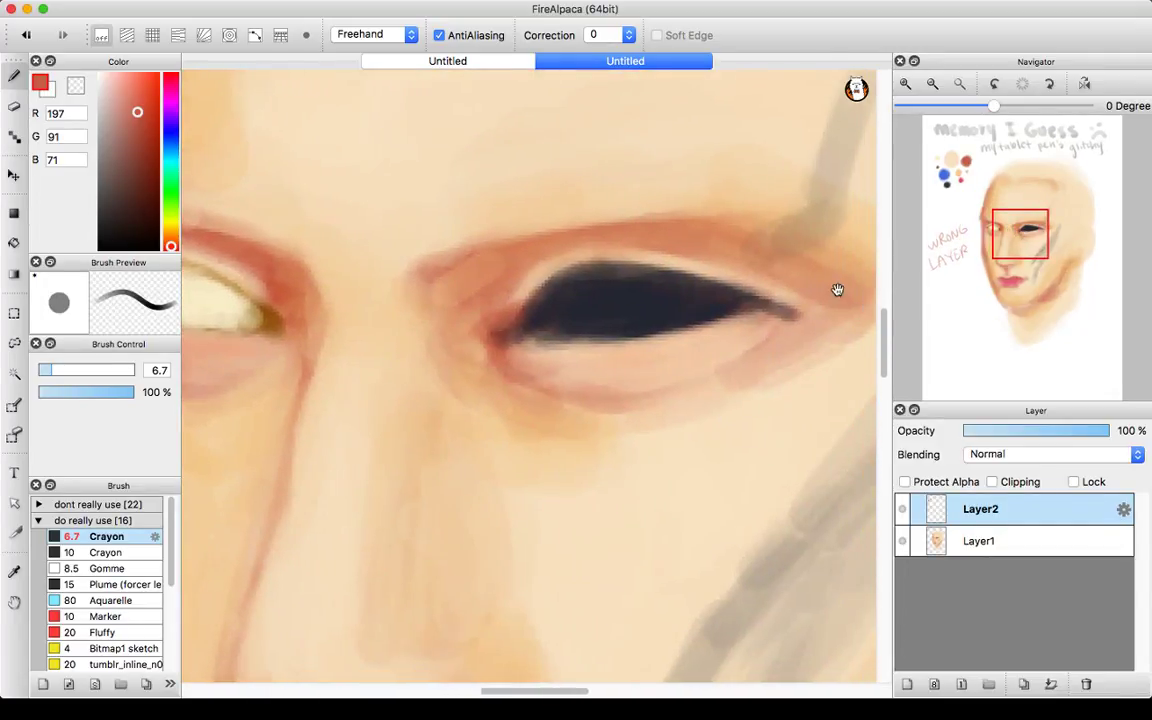
drag(548, 366, 688, 356)
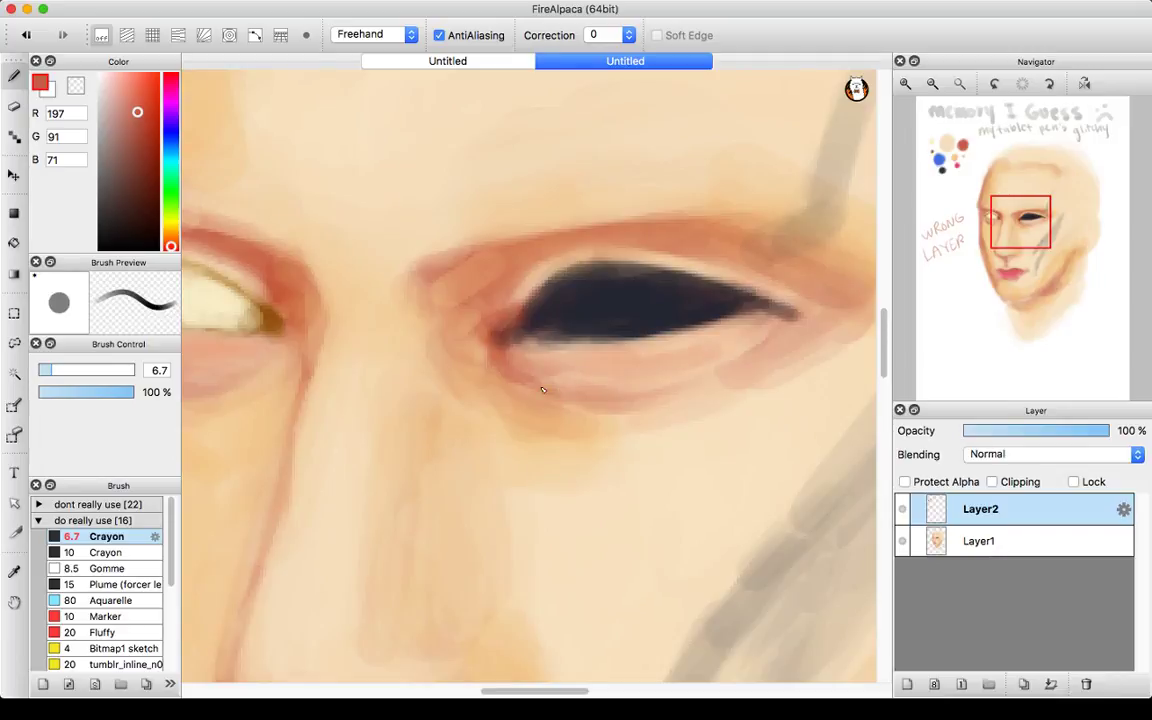
mouse_move(640, 401)
mouse_down()
mouse_move(706, 394)
mouse_move(780, 334)
mouse_up()
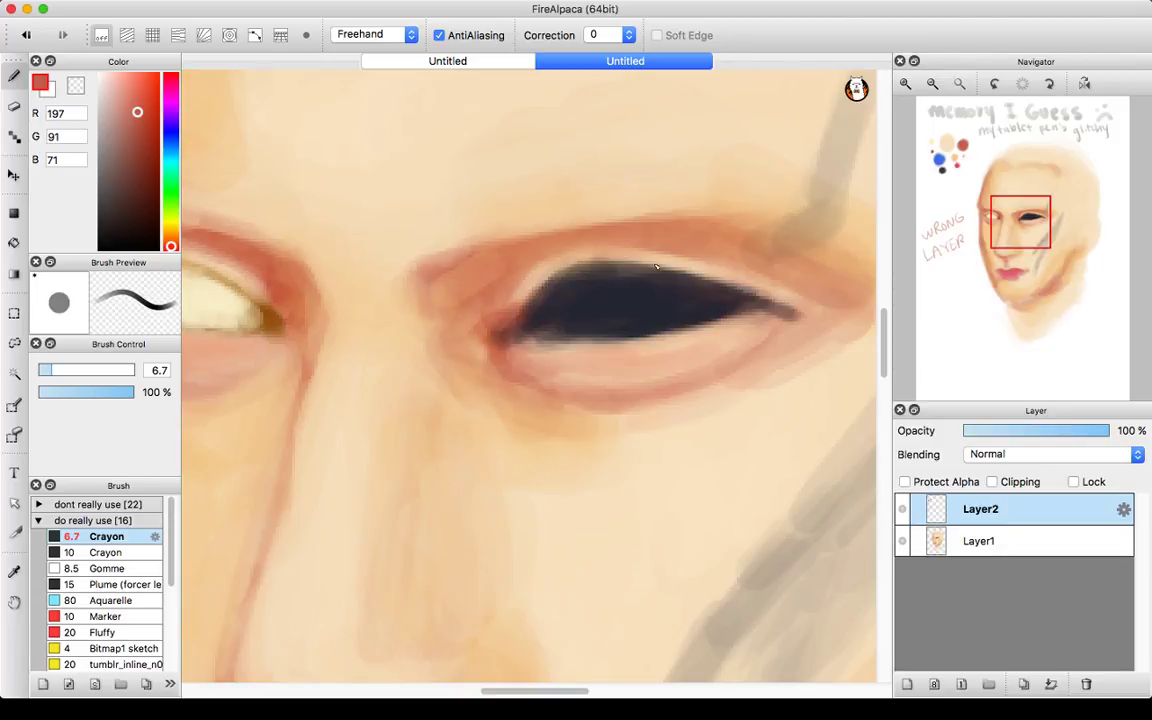
- Define the underside of the nose and its nostril contours in red with the brush at size 4.2
click(930, 83)
click(930, 83)
click(930, 83)
drag(1022, 274, 1037, 246)
click(928, 84)
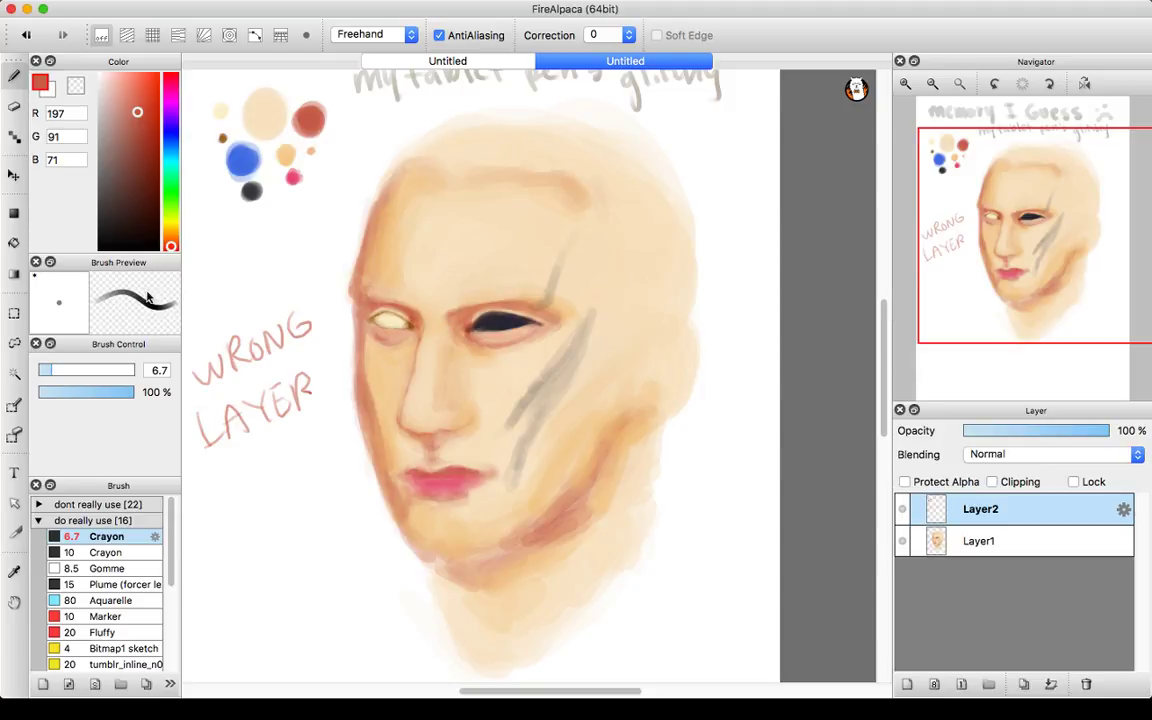
mouse_move(1017, 243)
mouse_down()
mouse_move(936, 318)
mouse_move(959, 318)
mouse_move(987, 284)
mouse_move(1042, 303)
mouse_up()
click(906, 84)
click(906, 84)
click(906, 84)
click(906, 84)
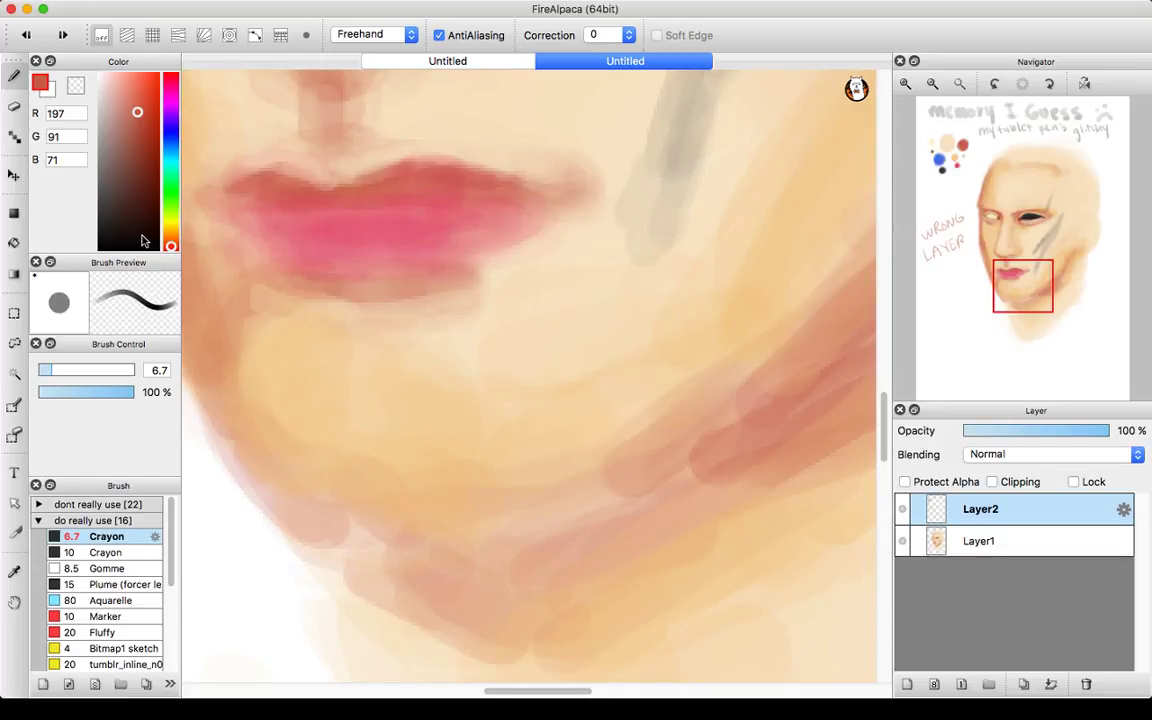
mouse_move(1023, 286)
mouse_down()
mouse_move(1031, 249)
mouse_move(1008, 278)
mouse_up()
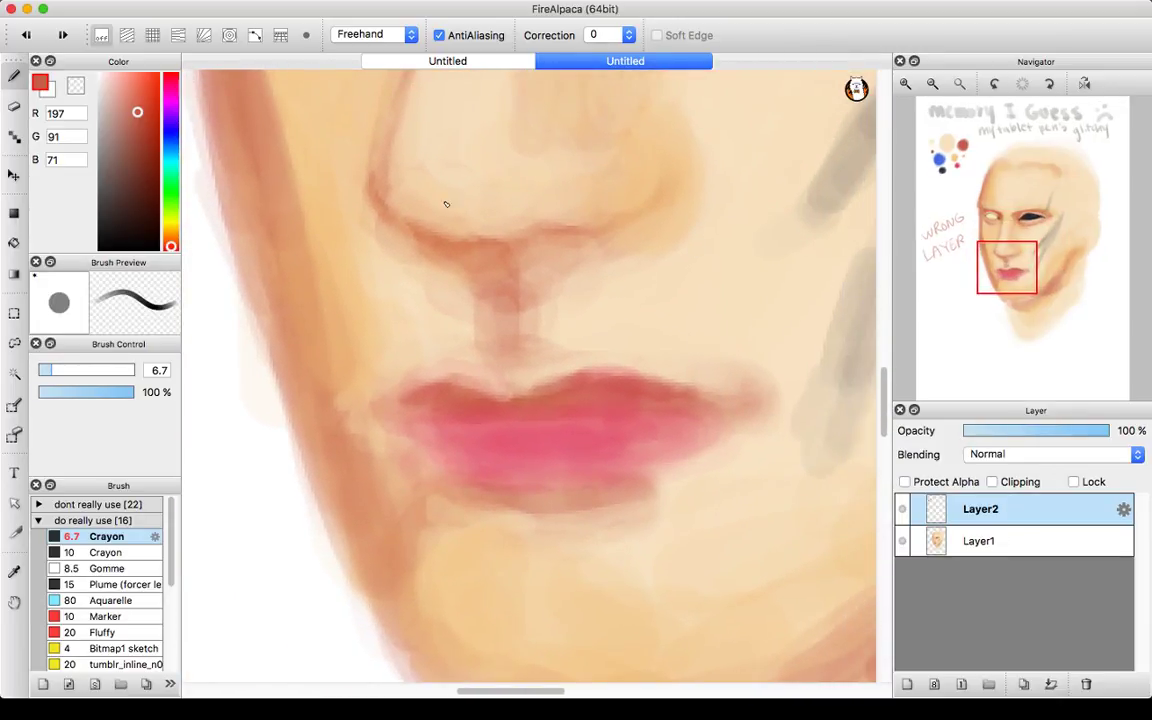
click(46, 370)
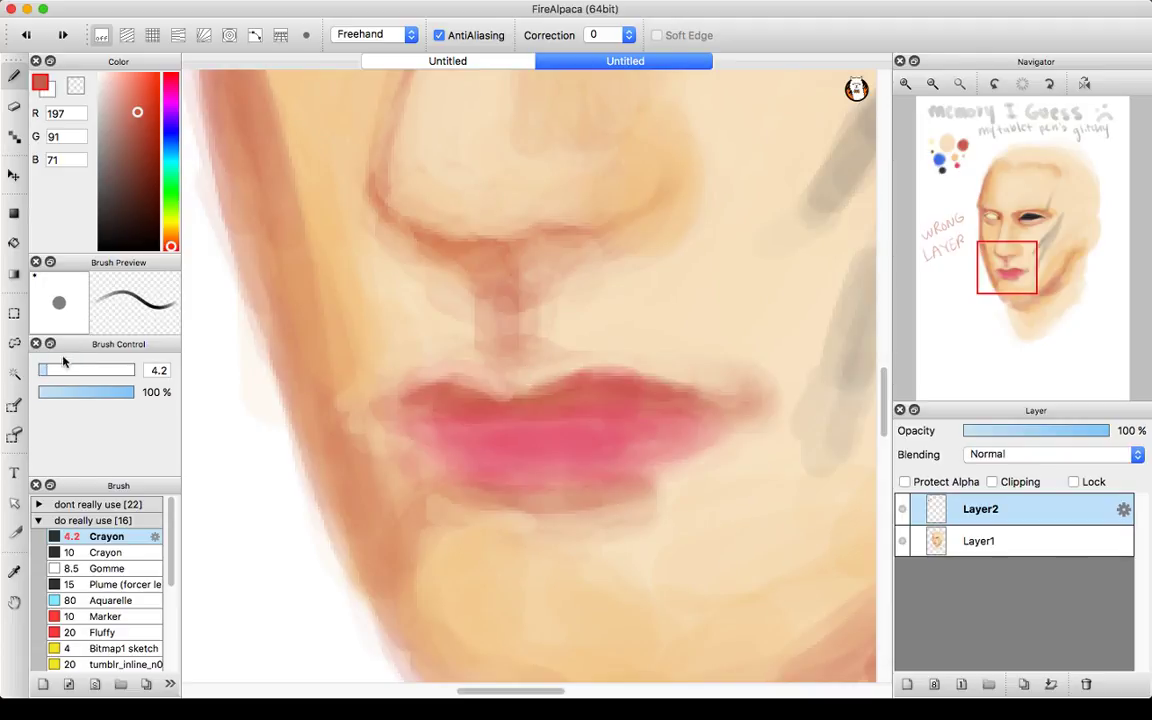
drag(369, 200, 406, 227)
drag(474, 245, 450, 239)
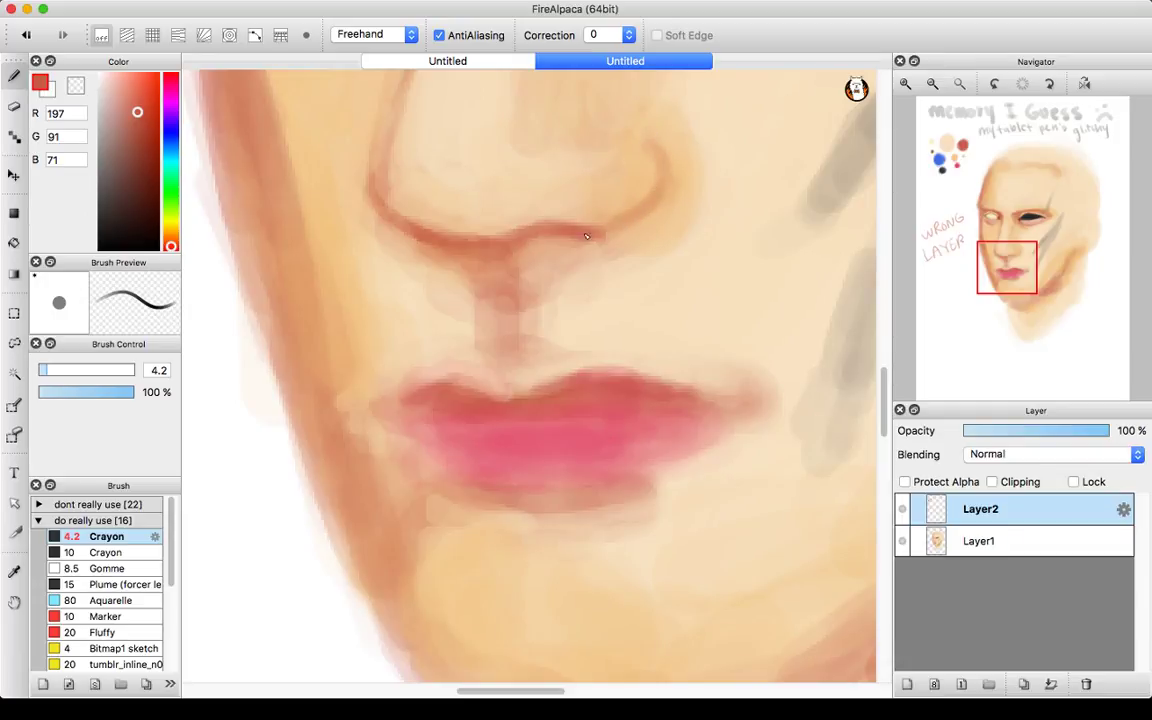
drag(631, 226, 675, 182)
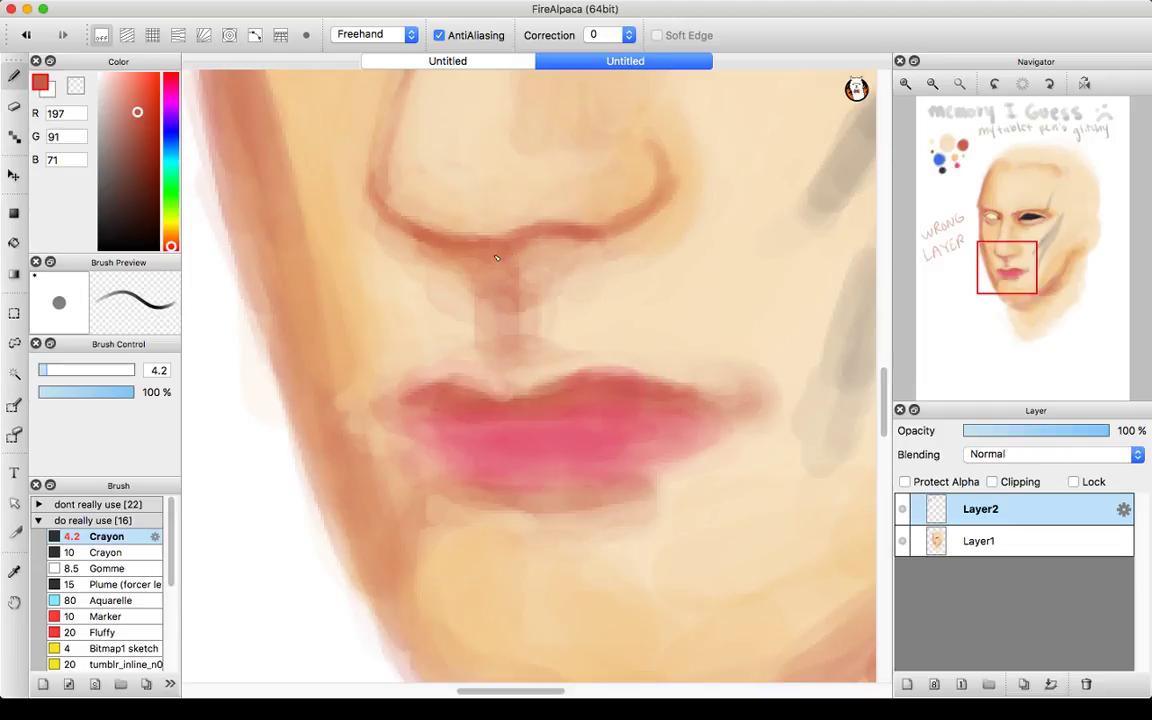
- Strengthen the red contour along the side of the nose and around the nostril wing
click(932, 84)
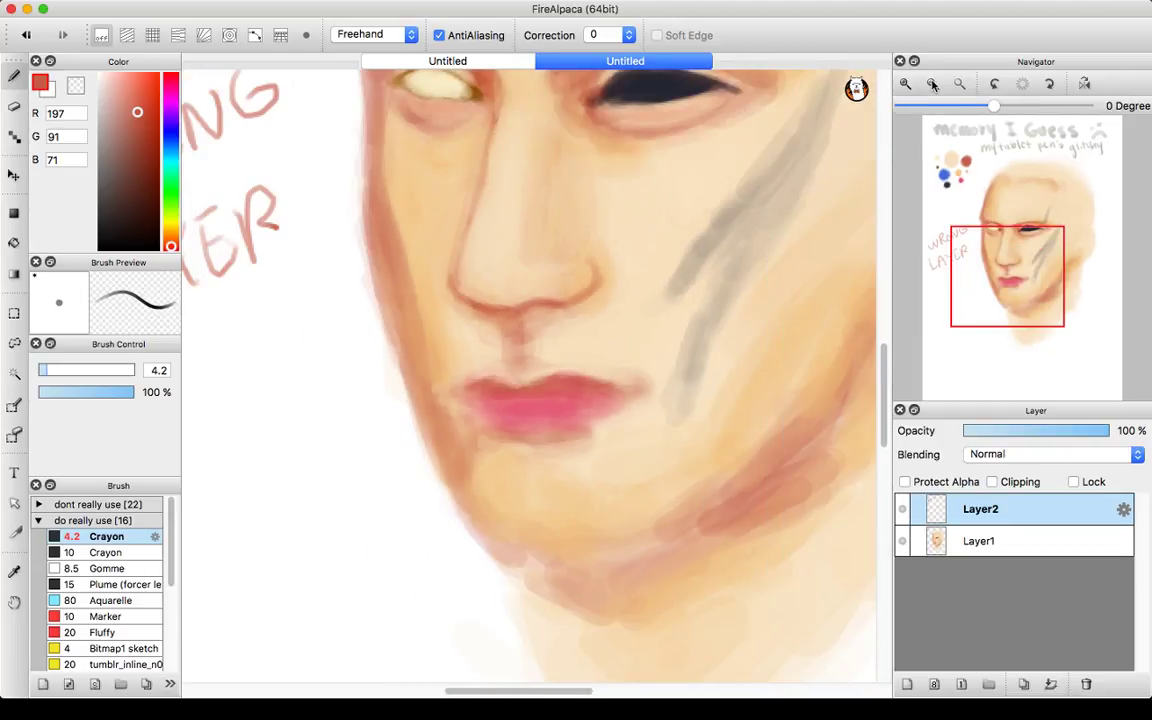
click(932, 84)
drag(972, 252, 987, 270)
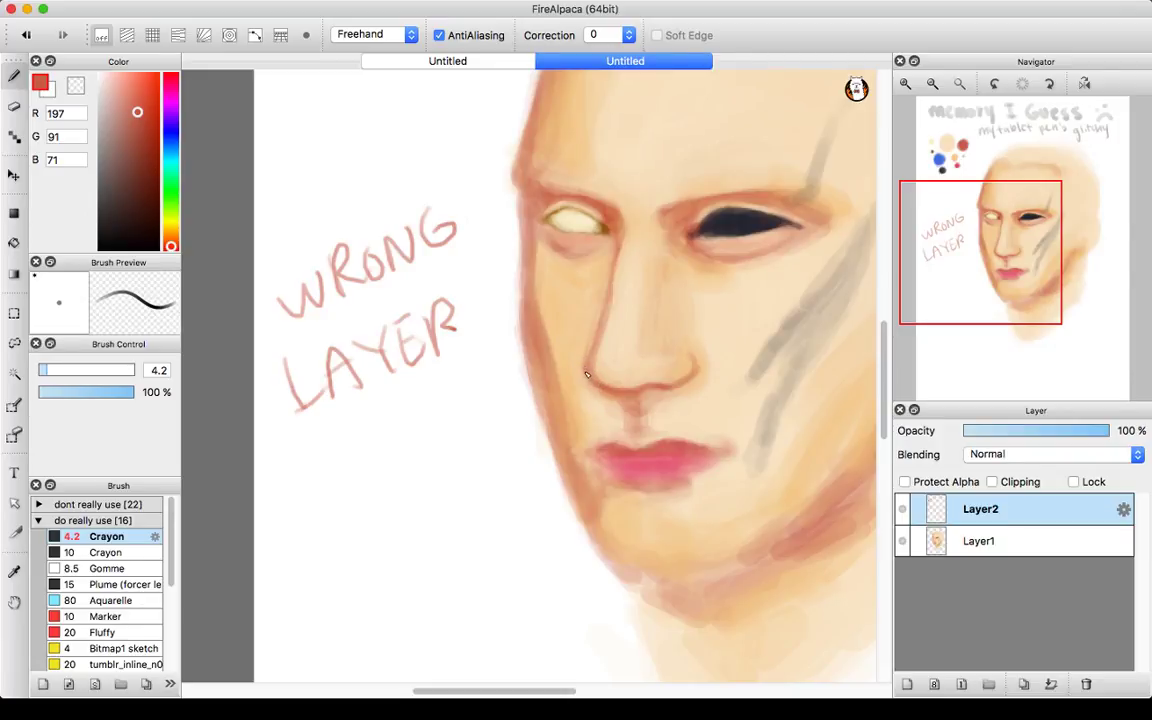
mouse_move(1012, 268)
mouse_down()
mouse_move(1016, 286)
mouse_move(996, 272)
mouse_up()
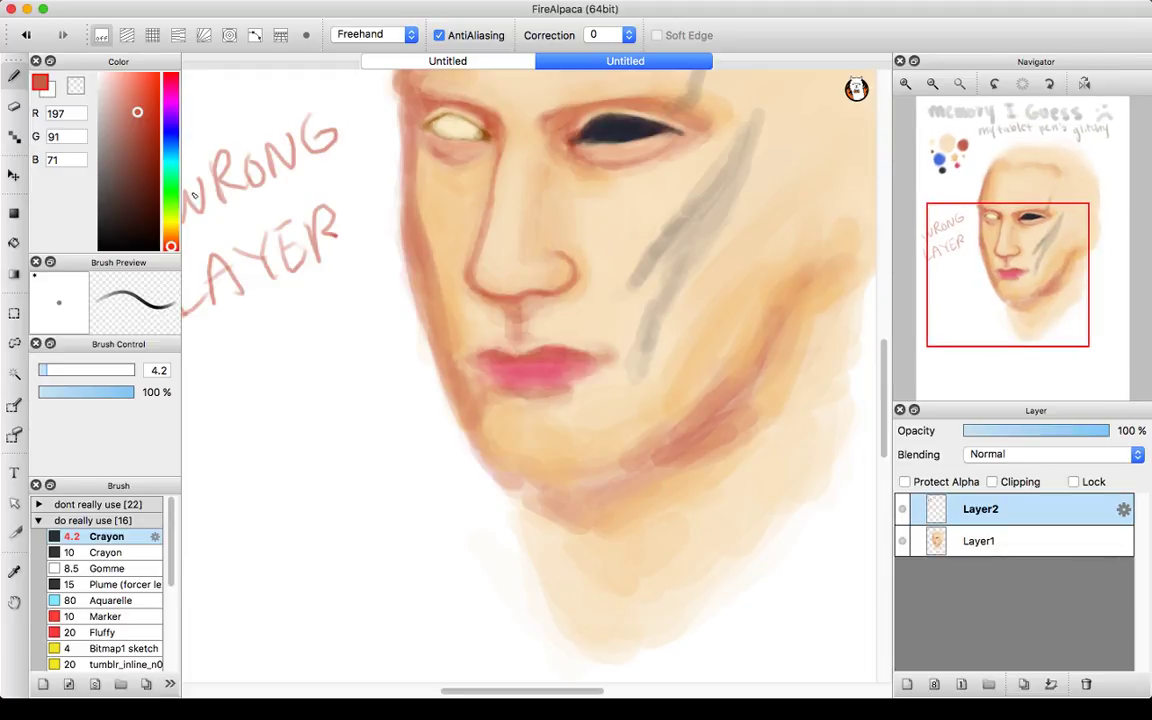
- Sample the palette's beige skin tone, RGB 247, 224, 190, refine the nose and mouth corner, and set the brush size to 14.9
drag(1000, 266, 958, 170)
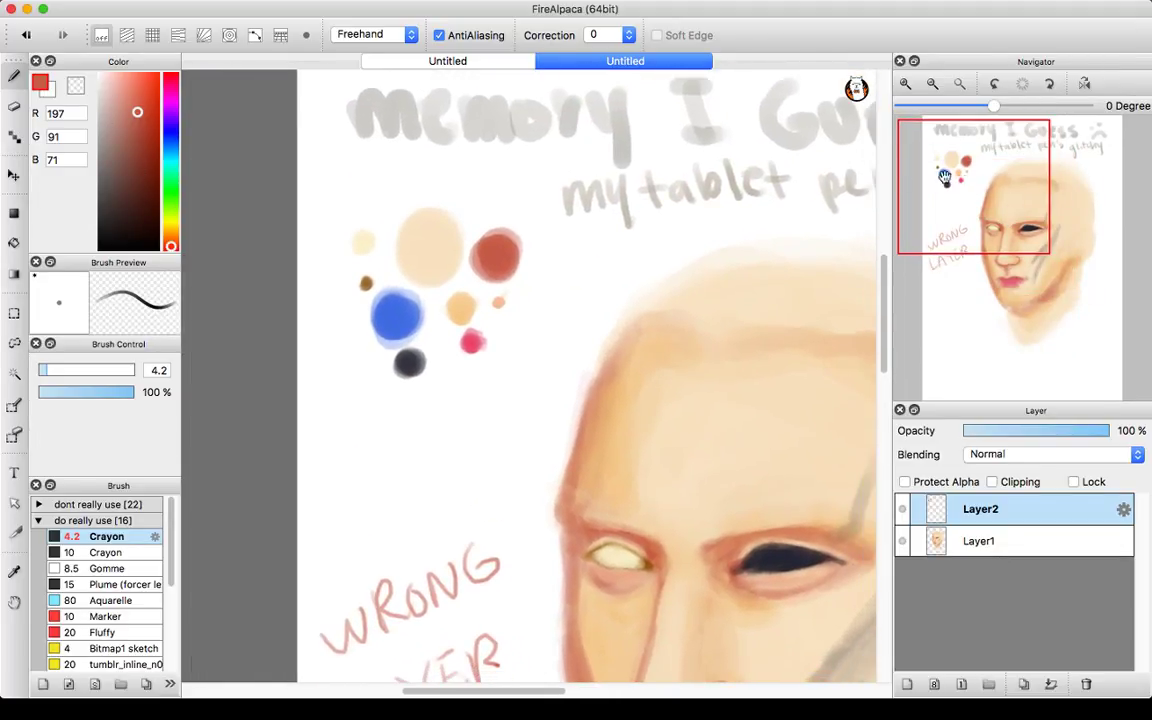
alt+click(436, 254)
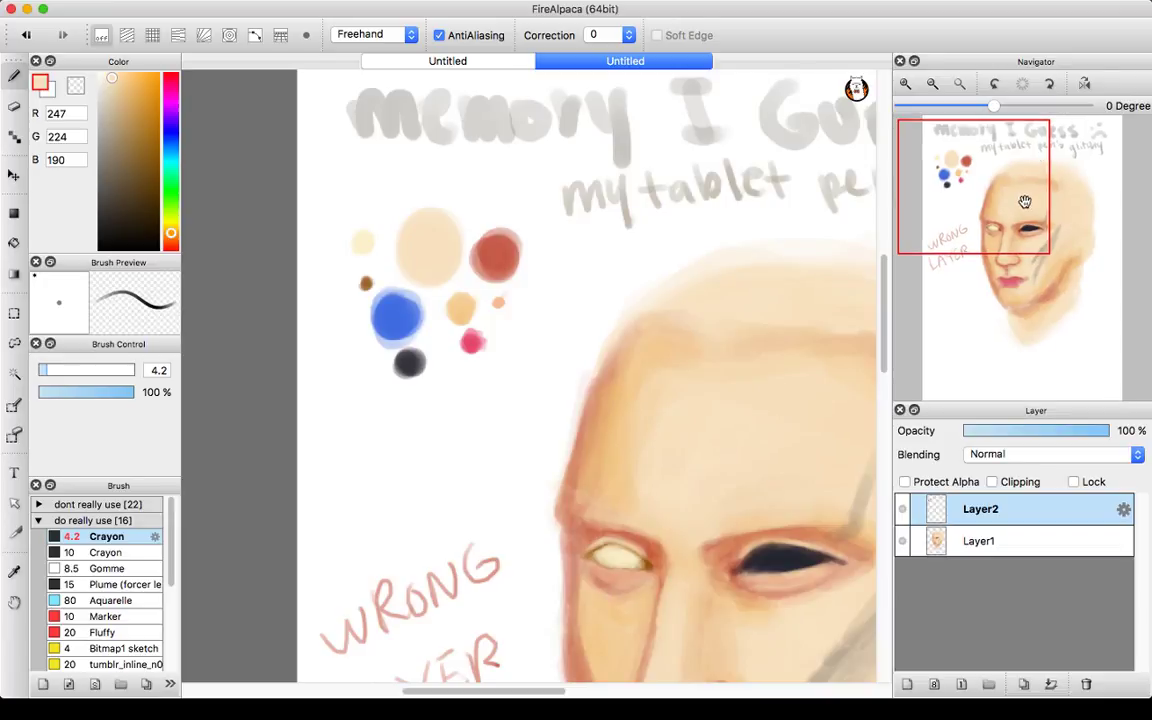
drag(1023, 200, 1050, 252)
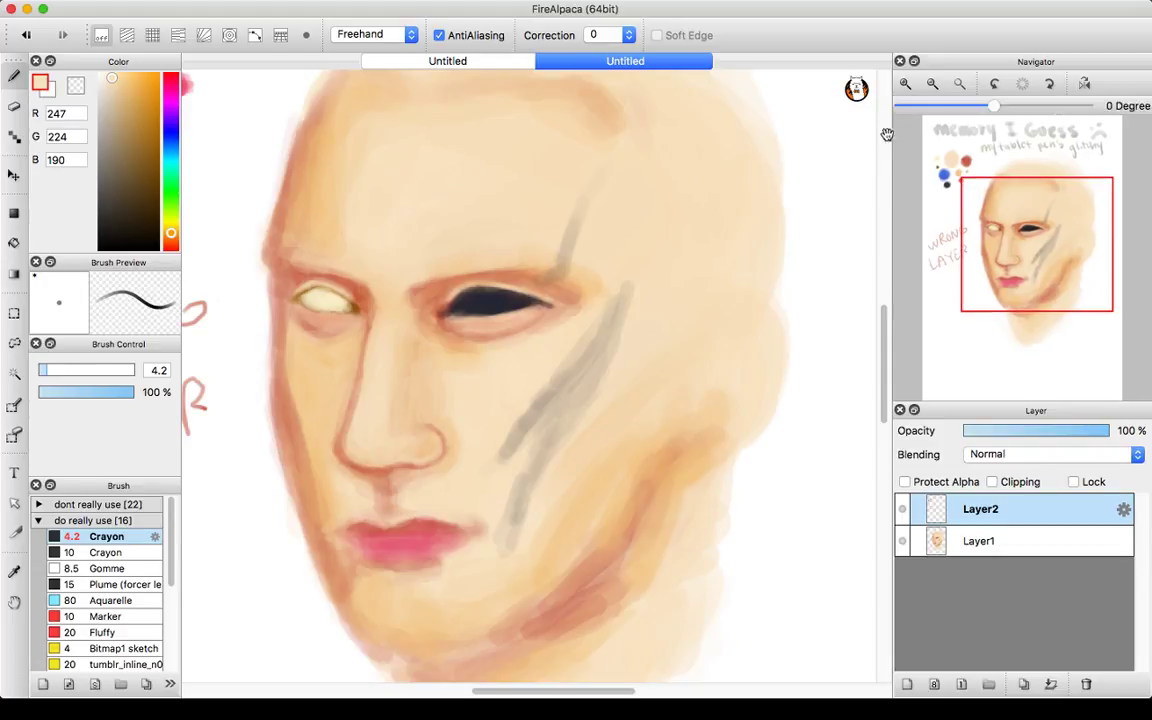
click(907, 84)
click(907, 84)
drag(993, 254, 999, 290)
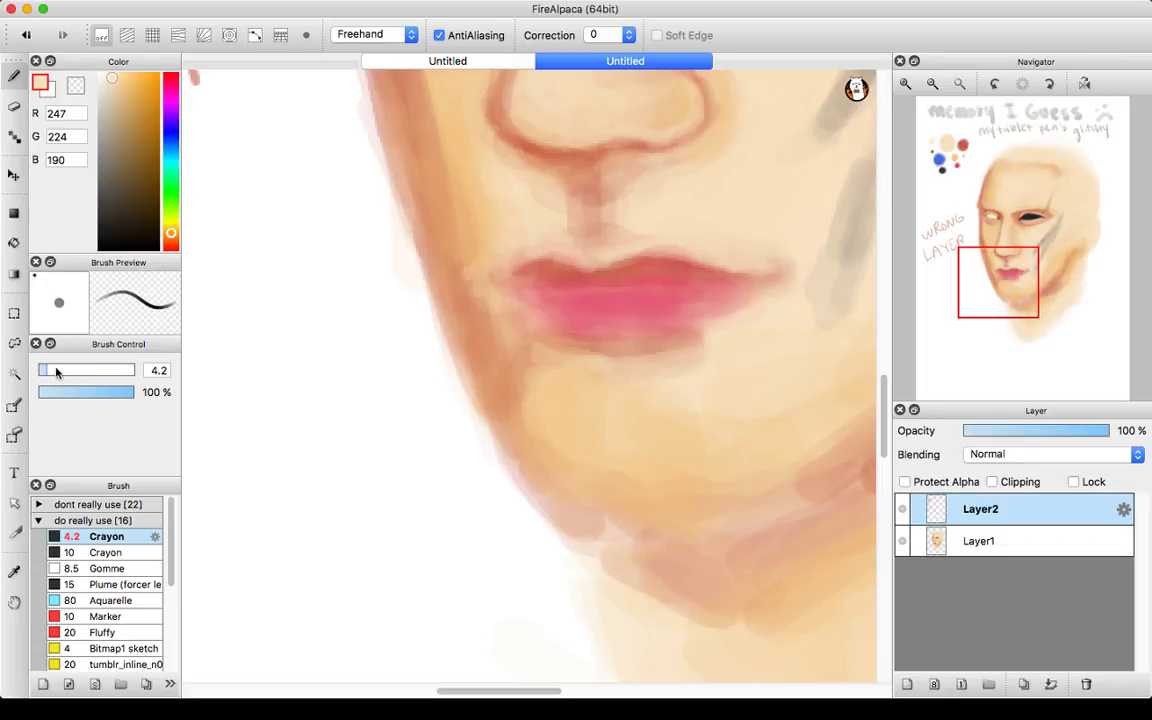
drag(44, 371, 79, 372)
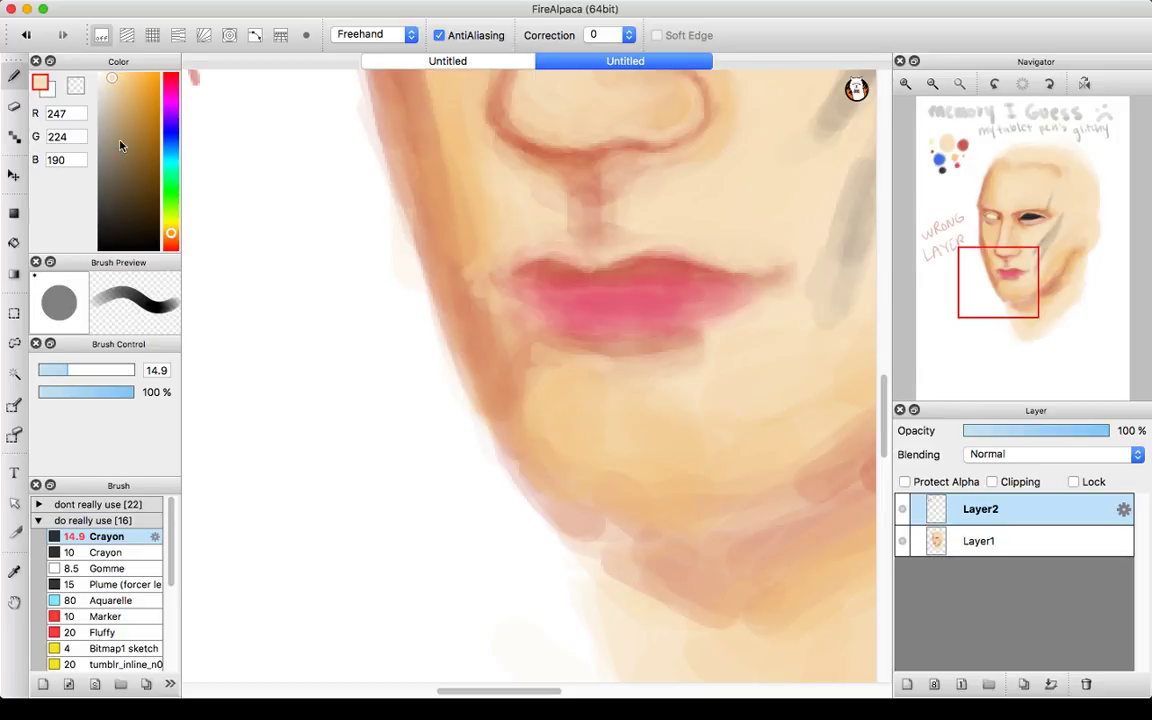
- Sample the palette's red and darken the upper lip and mouth corners at brush size 5.5, then reduce the size to 2.2
drag(926, 128, 968, 176)
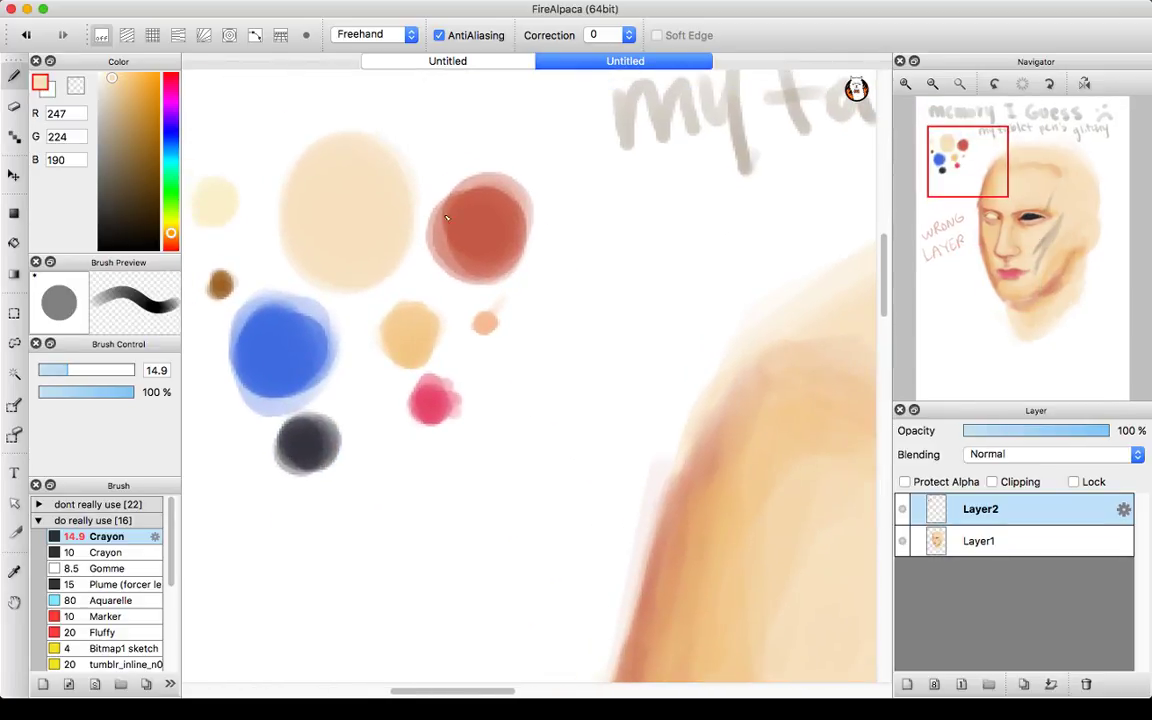
alt+click(446, 218)
drag(1028, 210, 1006, 285)
drag(90, 370, 47, 370)
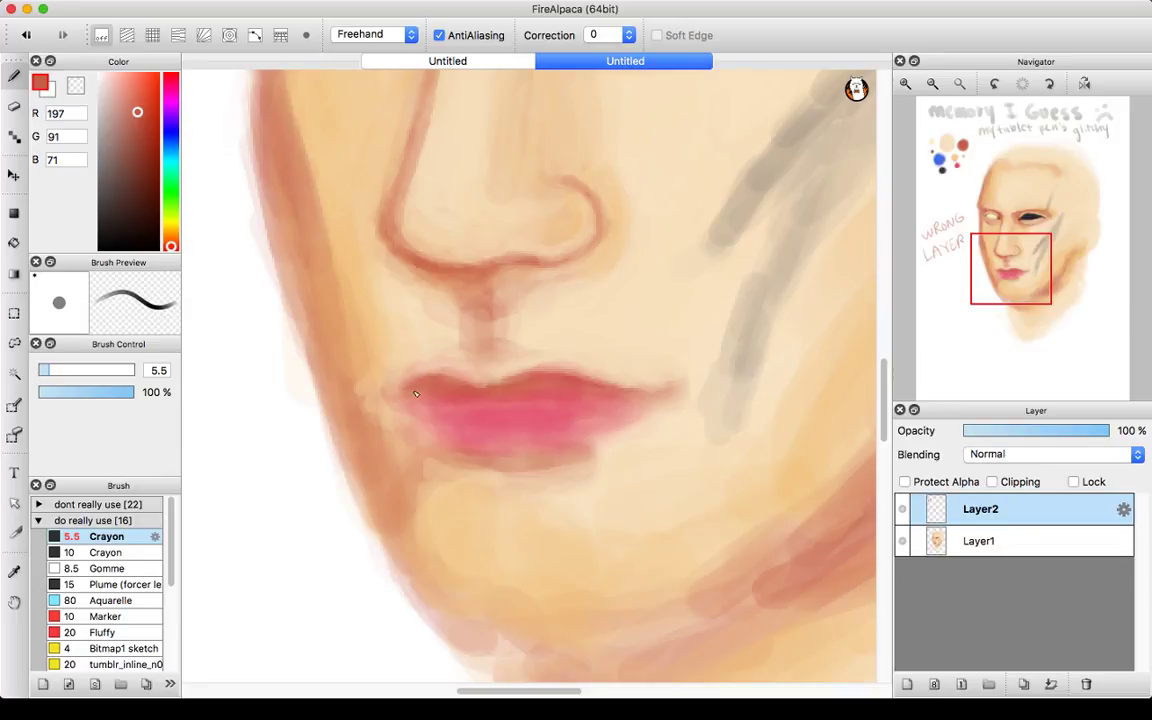
drag(382, 392, 412, 392)
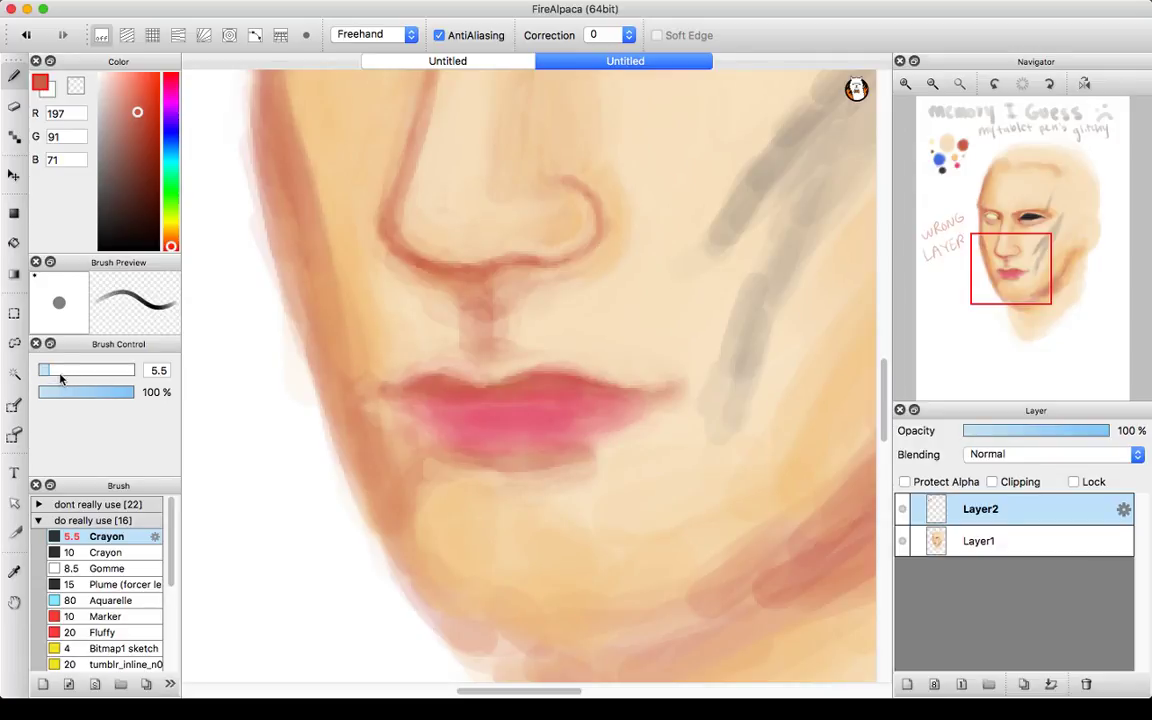
drag(50, 370, 46, 372)
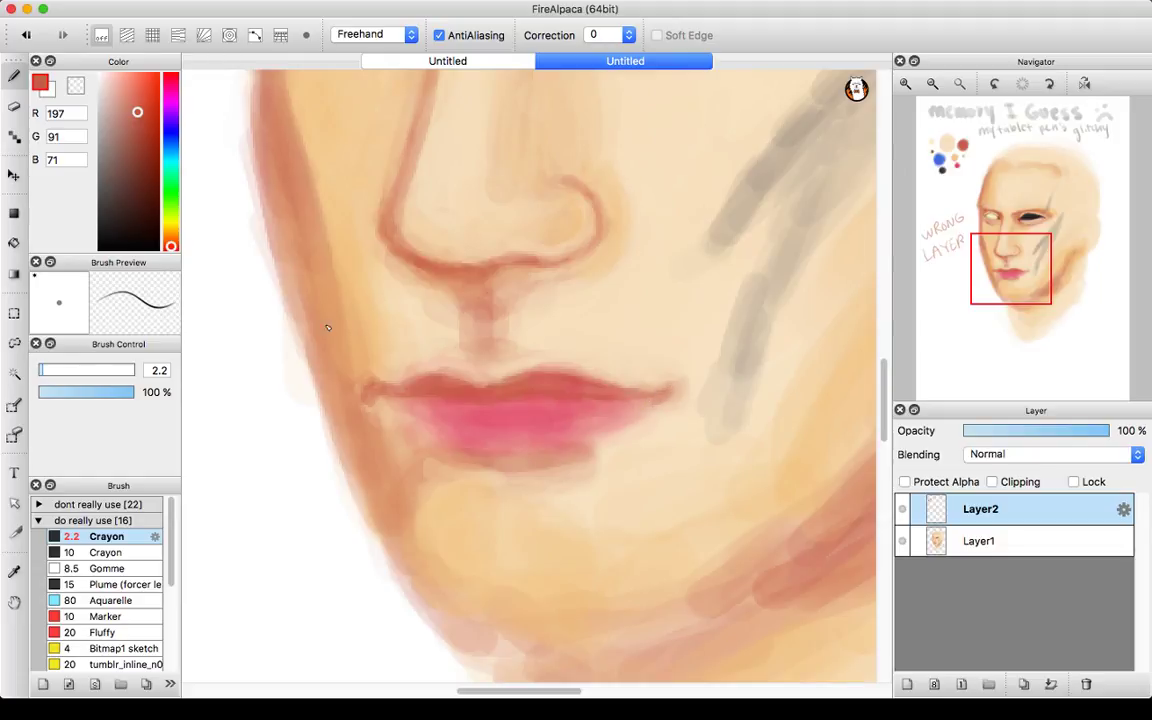
- Set the brush size to 5, sample the palette's beige skin tone, RGB 247, 224, 190, and clean up the skin at the mouth corner
drag(41, 370, 44, 371)
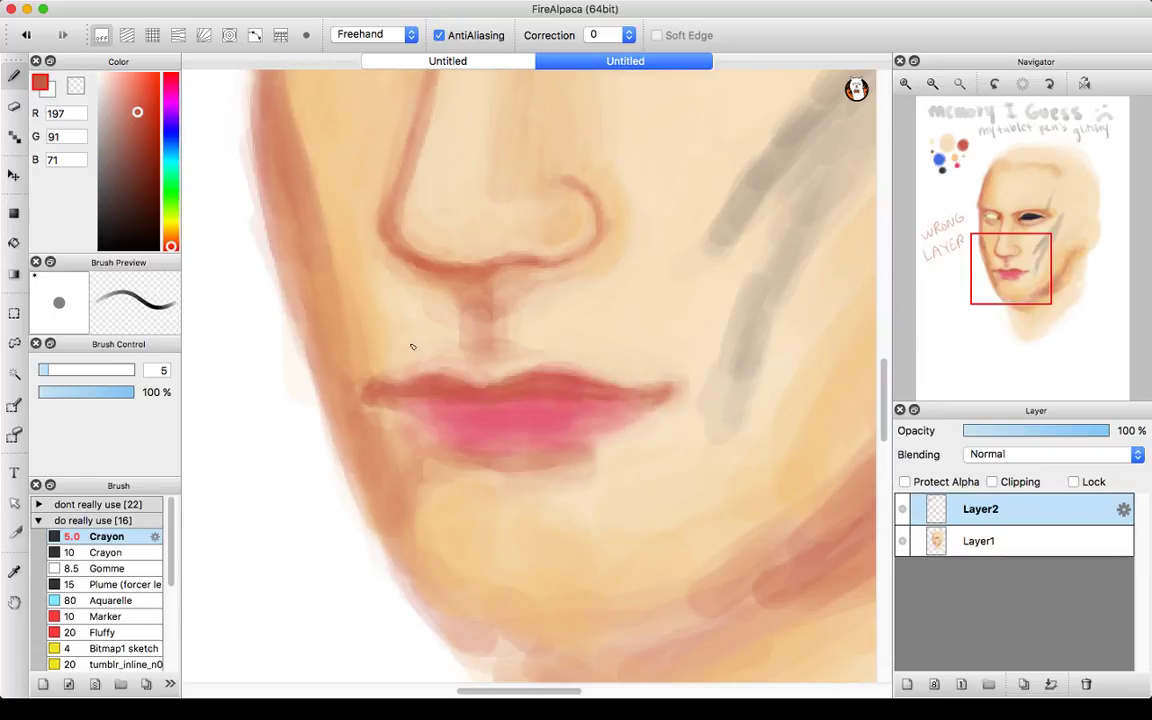
mouse_move(972, 248)
drag(972, 248, 965, 177)
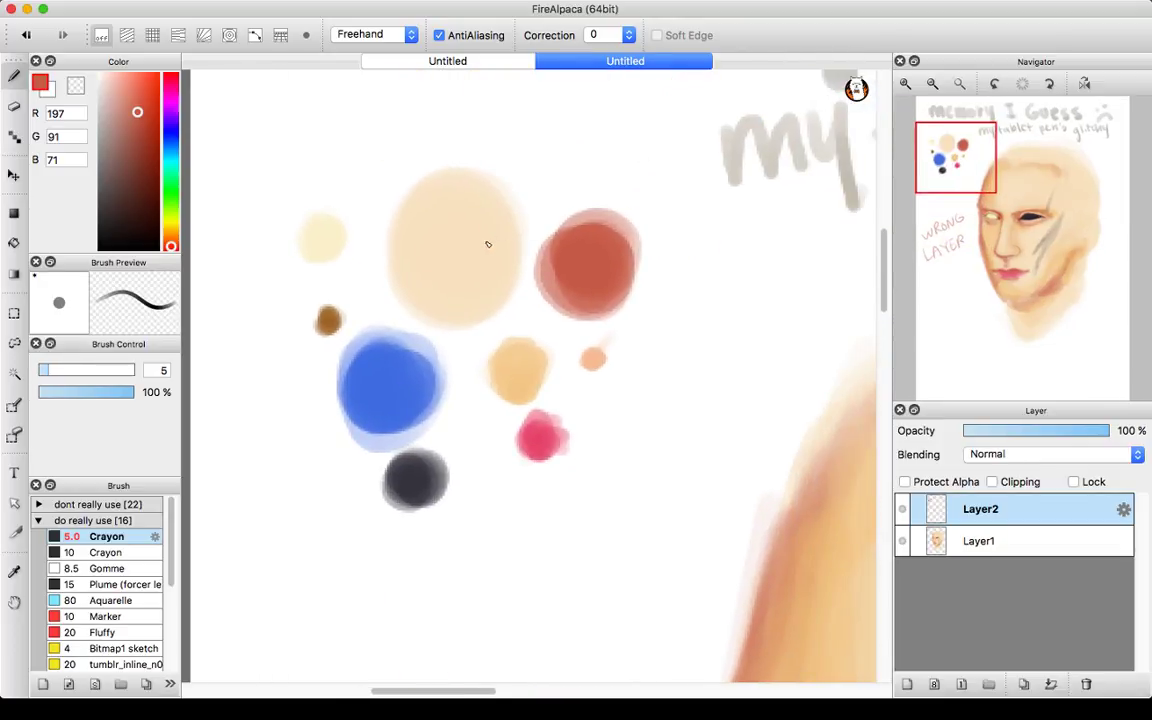
alt+click(449, 202)
click(1012, 276)
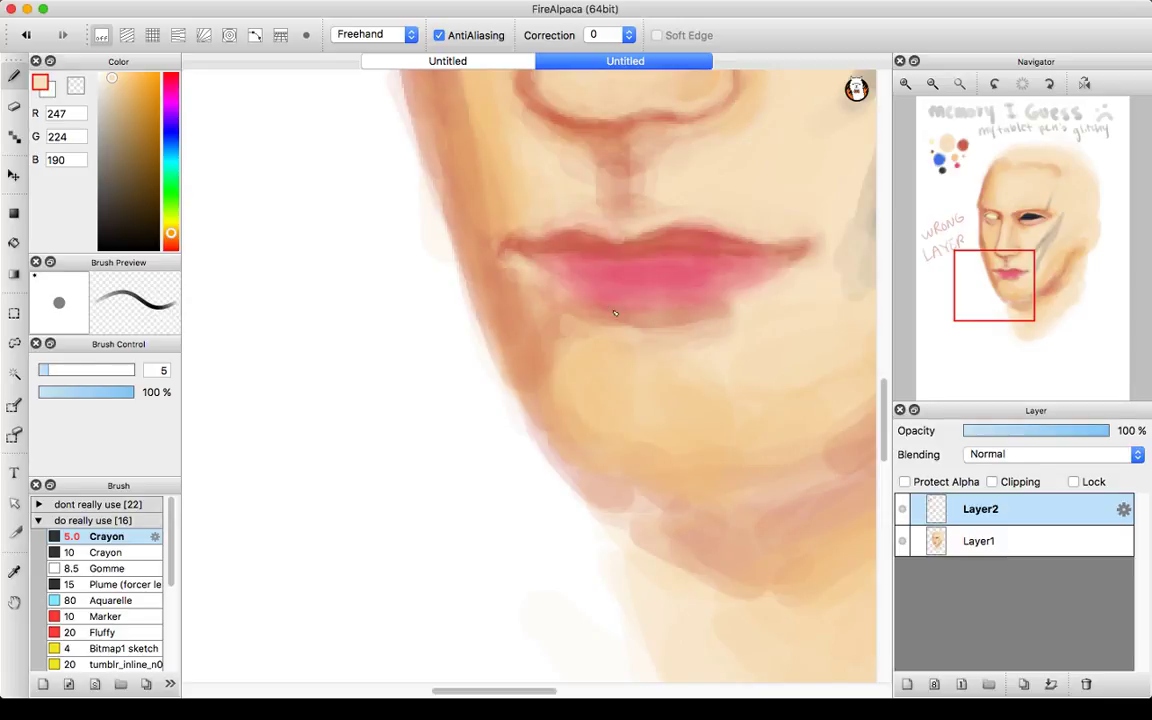
- Sample the palette's red, RGB 198, 92, 73, and define the shadow line under the lower lip with the brush at size 2.2
scroll(752, 232, up, 15)
scroll(752, 232, left, 5)
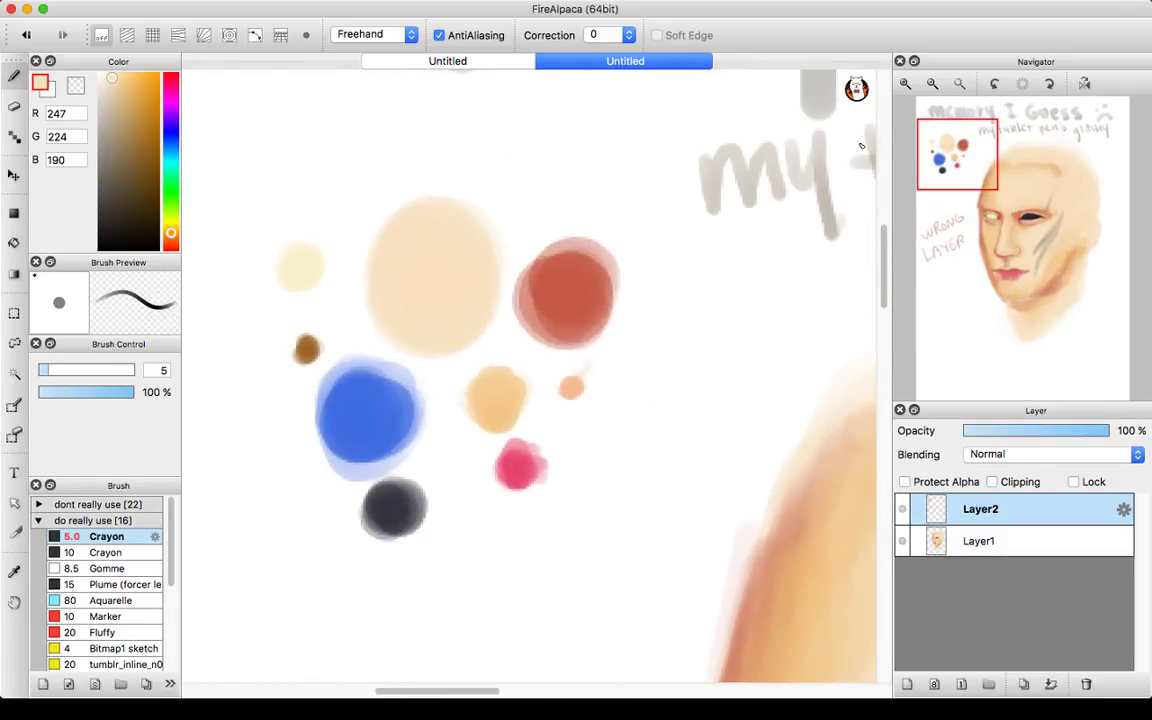
alt+click(562, 259)
scroll(562, 259, down, 15)
scroll(562, 259, right, 5)
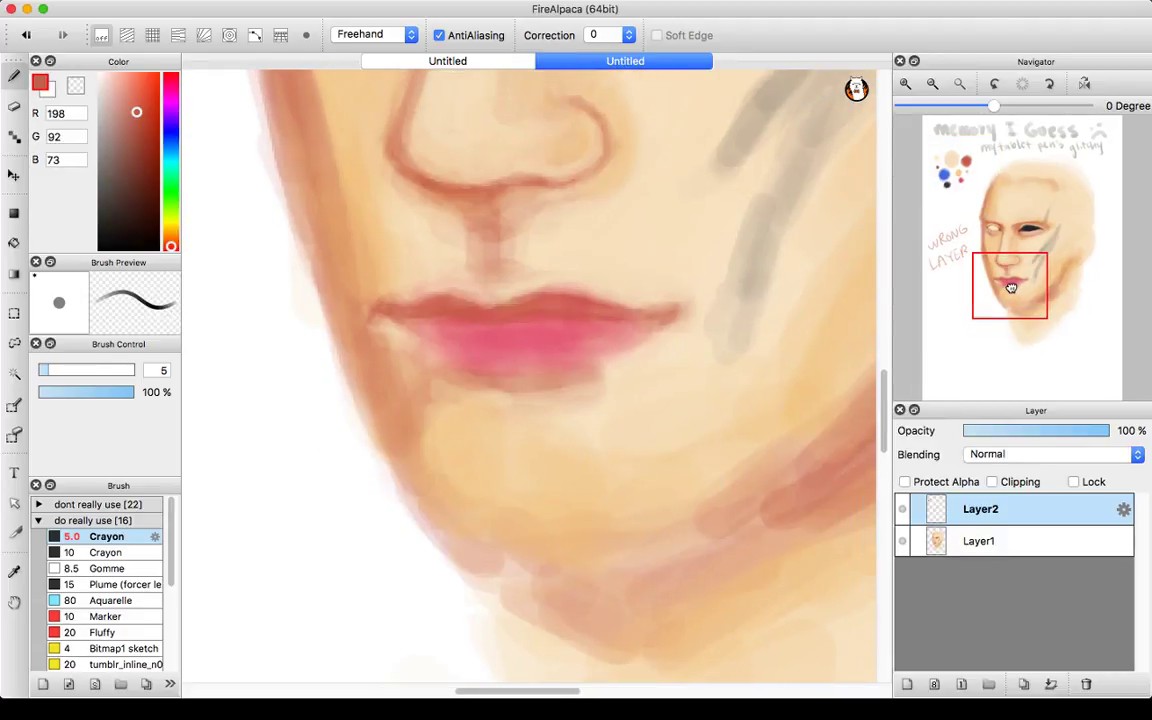
drag(47, 370, 43, 371)
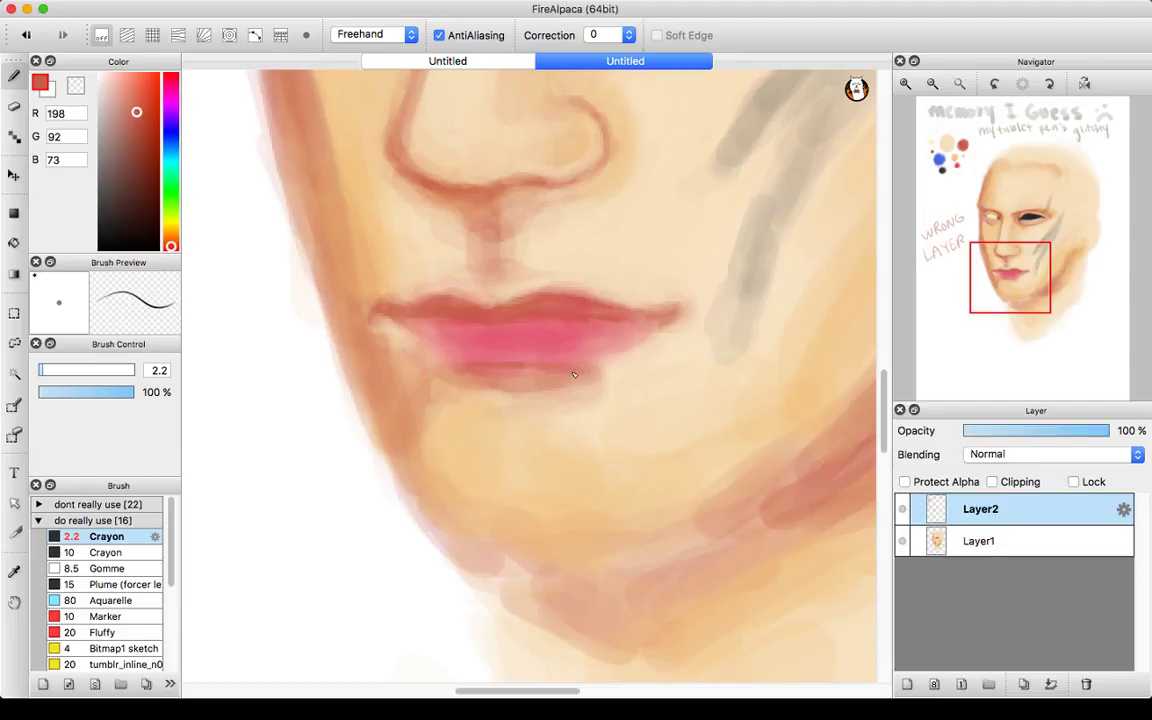
drag(564, 379, 464, 369)
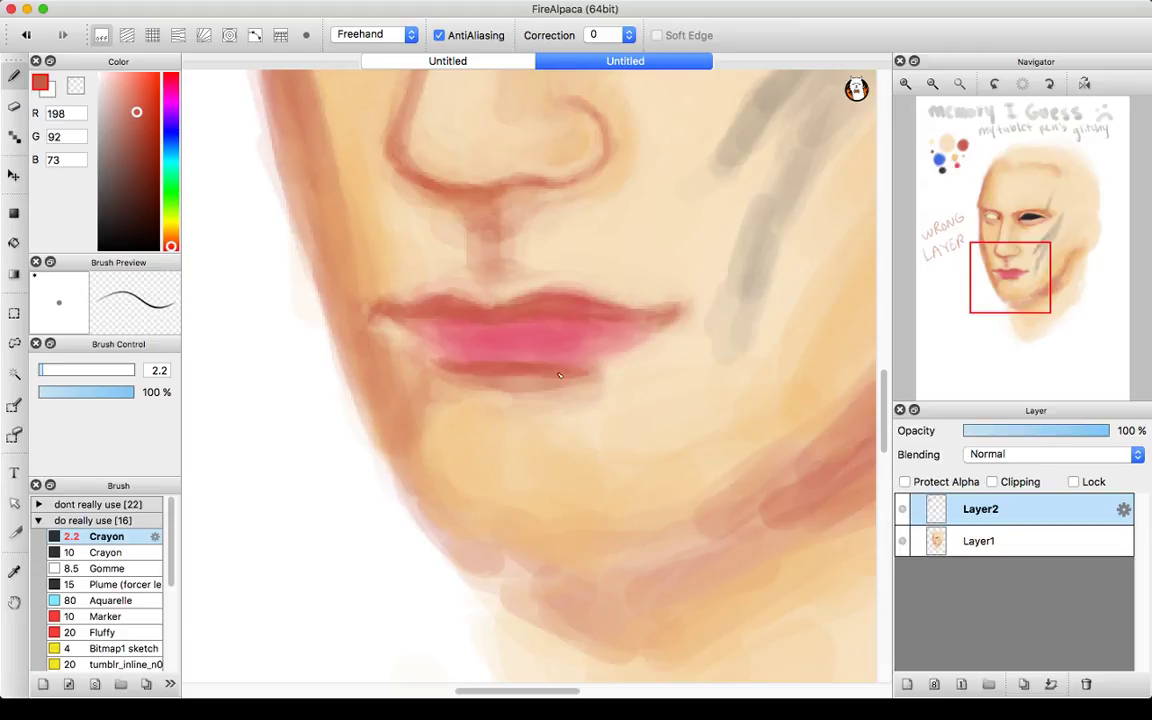
- Handwrite the note "oh my god no" in red on the blank canvas beside the chin and scribble over its end
mouse_move(932, 140)
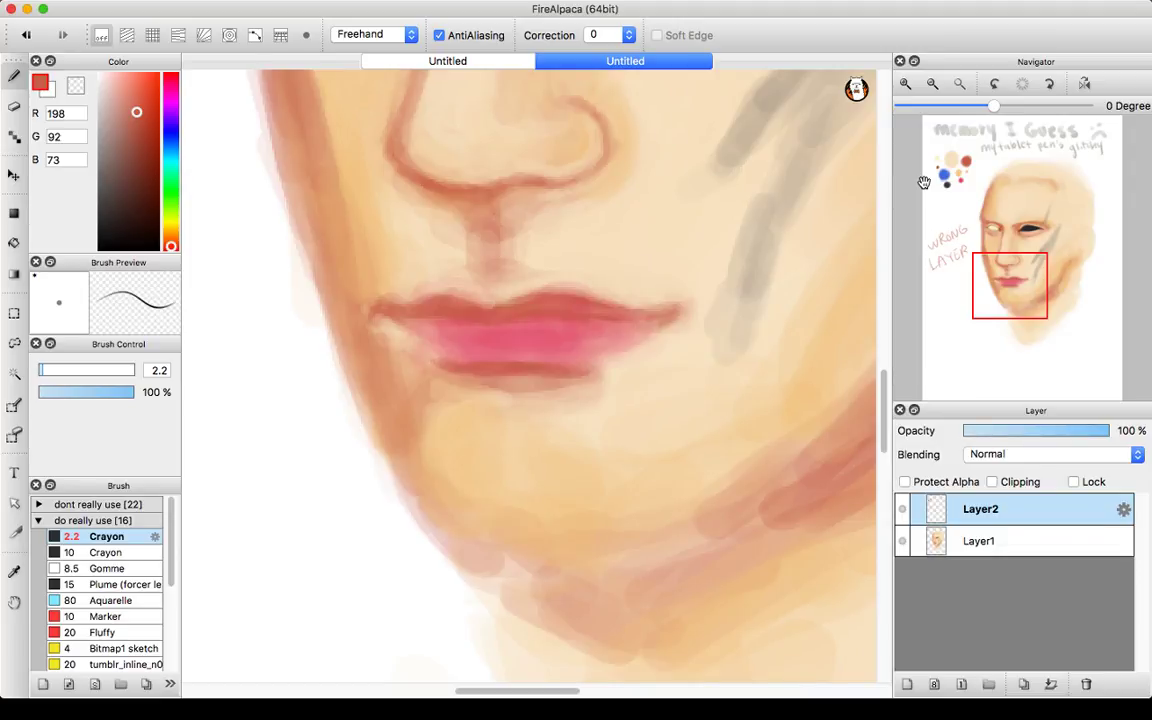
click(938, 86)
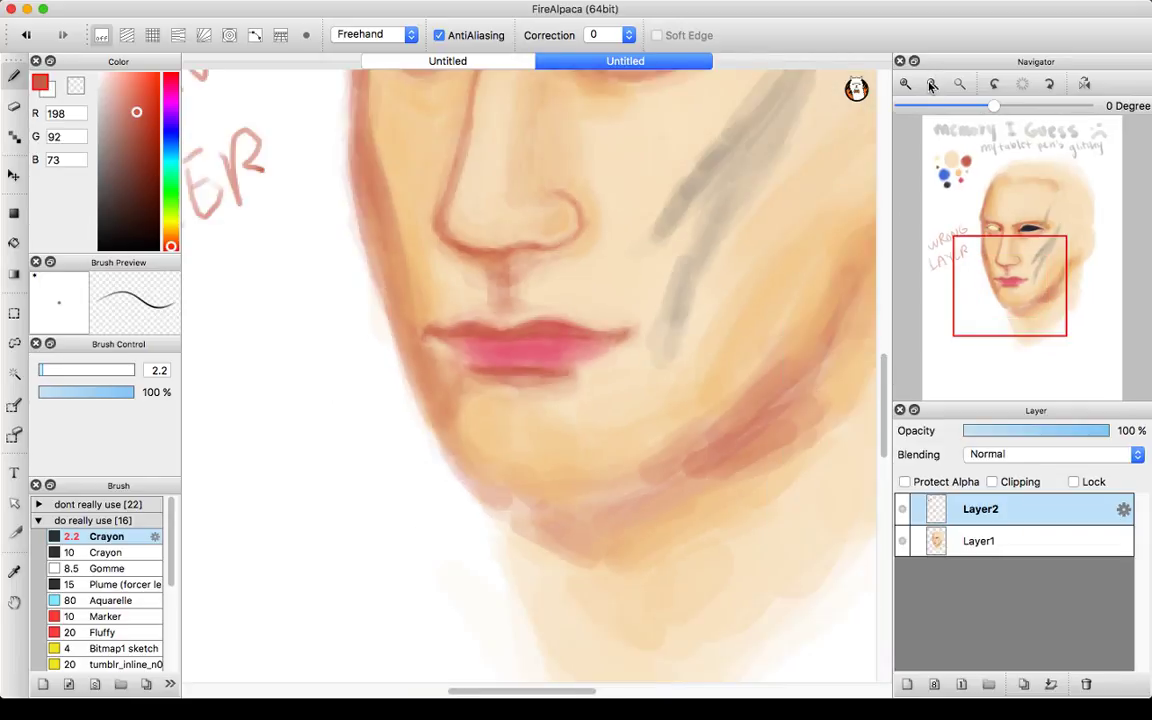
click(940, 86)
drag(935, 188, 1040, 252)
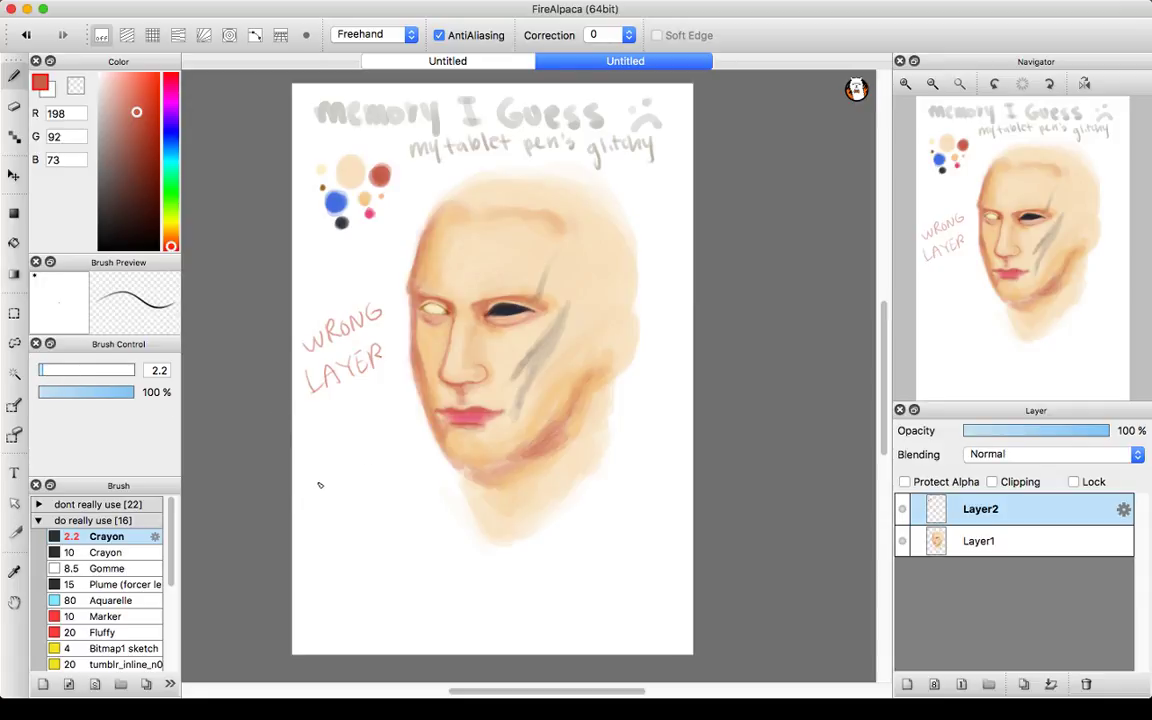
mouse_move(323, 480)
mouse_down()
mouse_move(364, 480)
mouse_move(380, 489)
mouse_move(365, 539)
mouse_move(397, 519)
mouse_up()
mouse_move(388, 564)
mouse_down()
mouse_move(390, 548)
mouse_move(401, 562)
mouse_move(424, 550)
mouse_up()
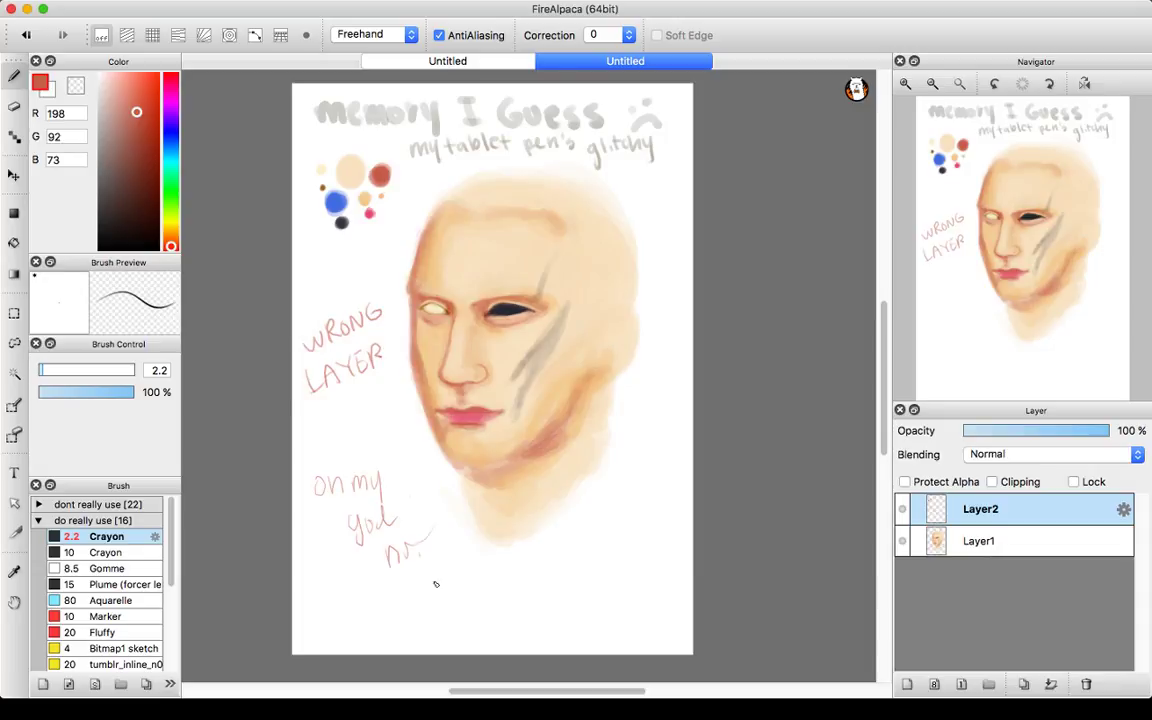
drag(412, 498, 431, 590)
drag(422, 545, 455, 537)
- Undo the strokes of the handwritten note beside the chin
key(super+z)
key(super+z)
key(super+z)
key(super+z)
key(super+z)
key(super+z)
key(super+z)
key(super+z)
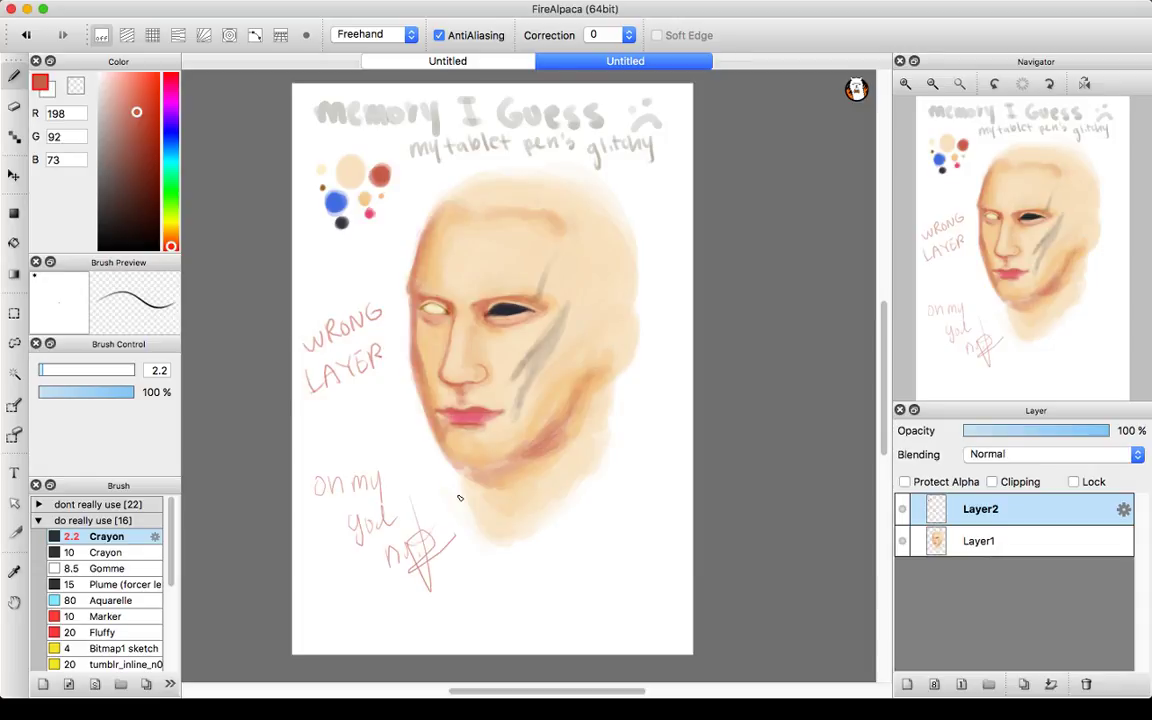
key(super+z)
key(super+z)
key(super+z)
key(super+z)
key(super+z)
key(super+z)
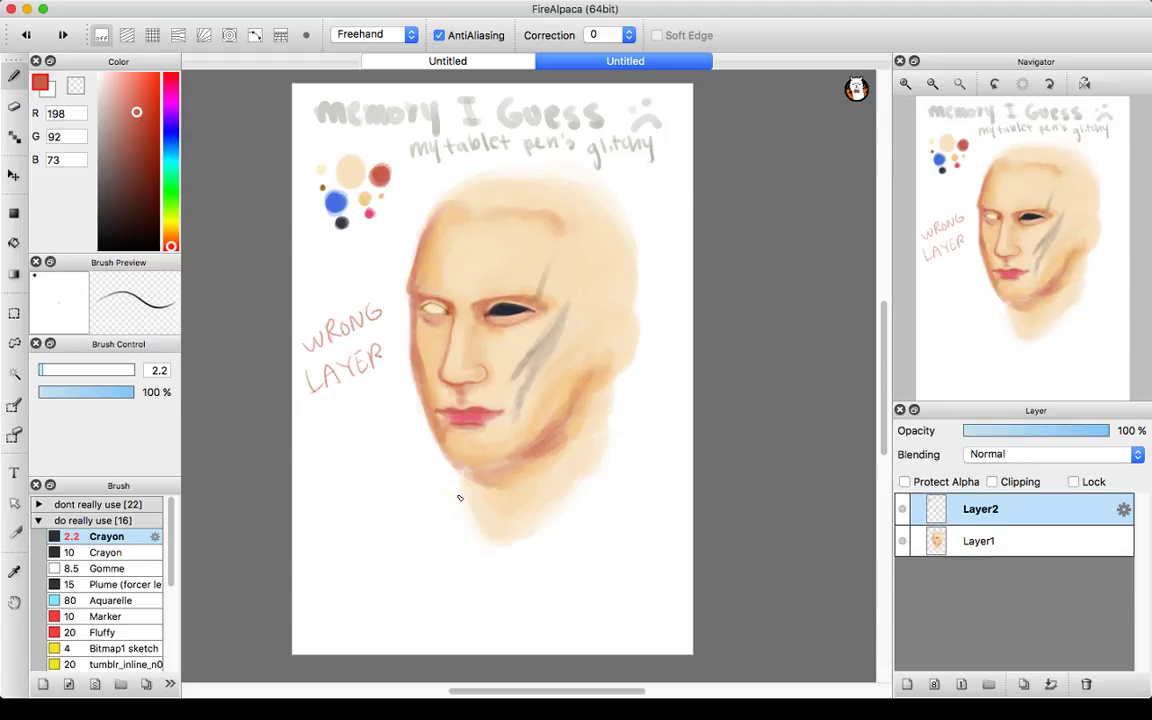
- Scribble a red zigzag on the blank canvas beside the chin and undo it
mouse_move(337, 490)
mouse_down()
mouse_move(357, 546)
mouse_move(350, 531)
mouse_move(376, 561)
mouse_move(414, 557)
mouse_move(455, 580)
mouse_up()
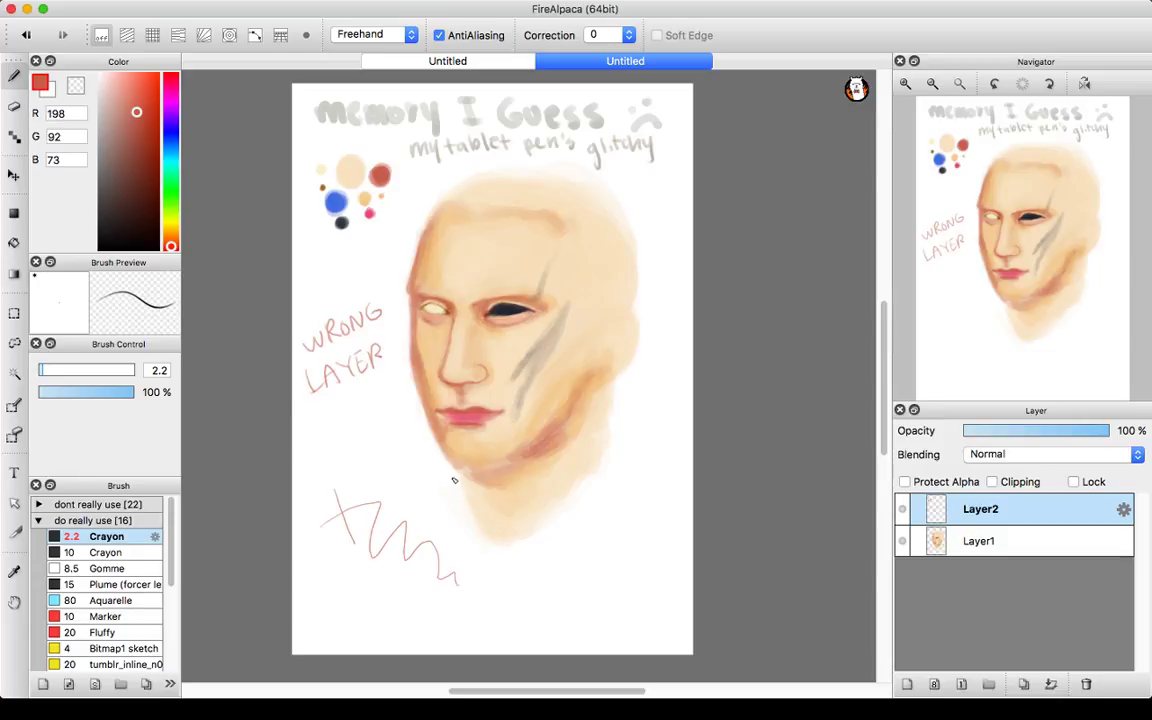
key(super+z)
key(super+z)
key(super+z)
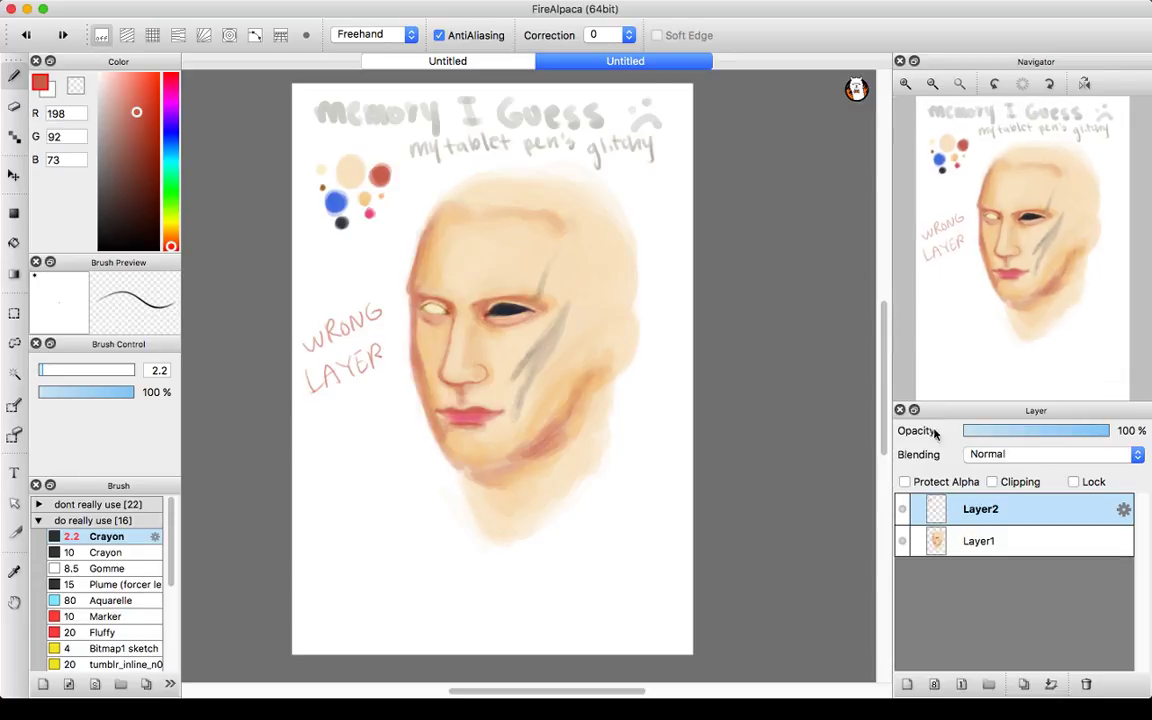
- Toggle the visibility of Layer2 repeatedly to examine which strokes lie on it
click(903, 510)
click(903, 510)
click(903, 510)
click(903, 510)
click(903, 510)
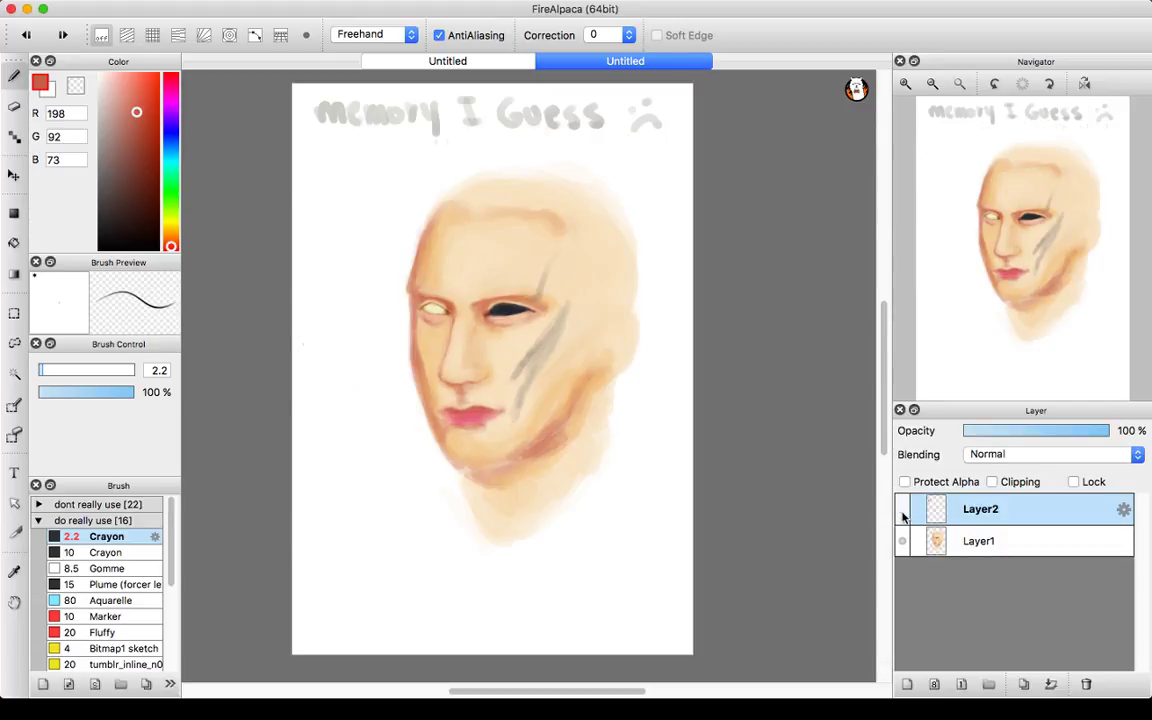
click(903, 510)
click(903, 511)
click(903, 511)
click(903, 511)
click(903, 511)
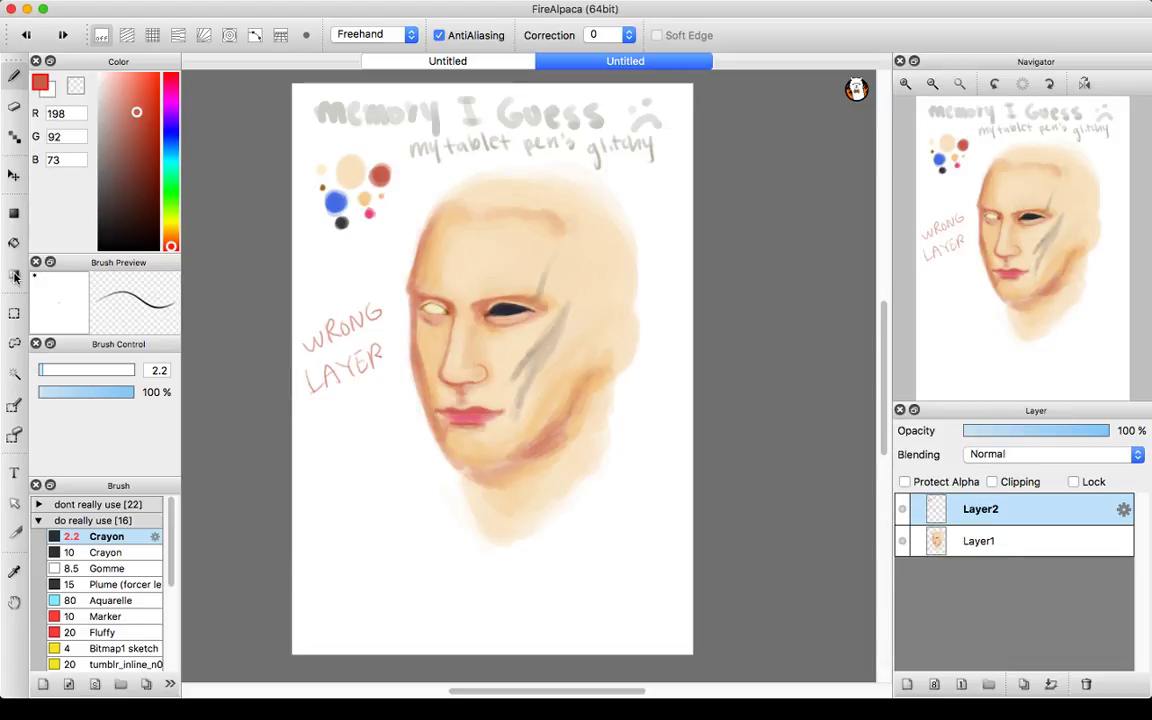
- Select the face area of Layer2 freehand, add a new layer for it below Layer2, and merge that layer down into Layer1
click(14, 343)
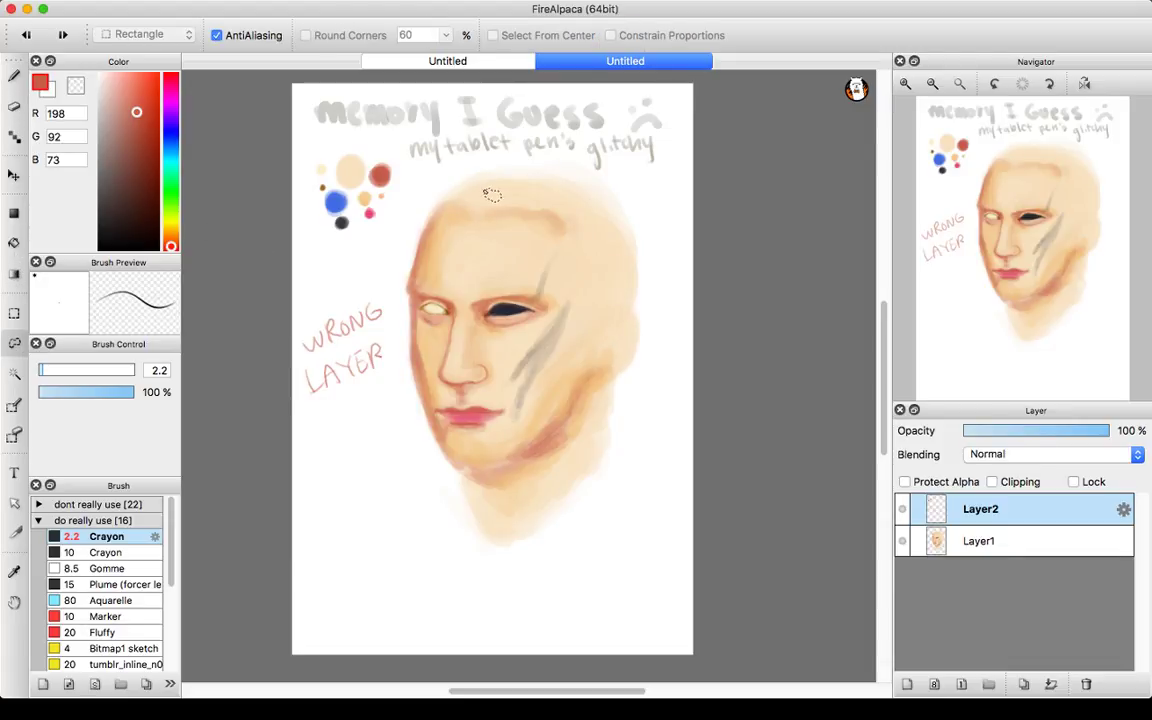
mouse_move(433, 207)
mouse_down()
mouse_move(396, 296)
mouse_move(422, 468)
mouse_move(516, 534)
mouse_move(655, 456)
mouse_move(632, 293)
mouse_move(540, 221)
mouse_move(468, 194)
mouse_up()
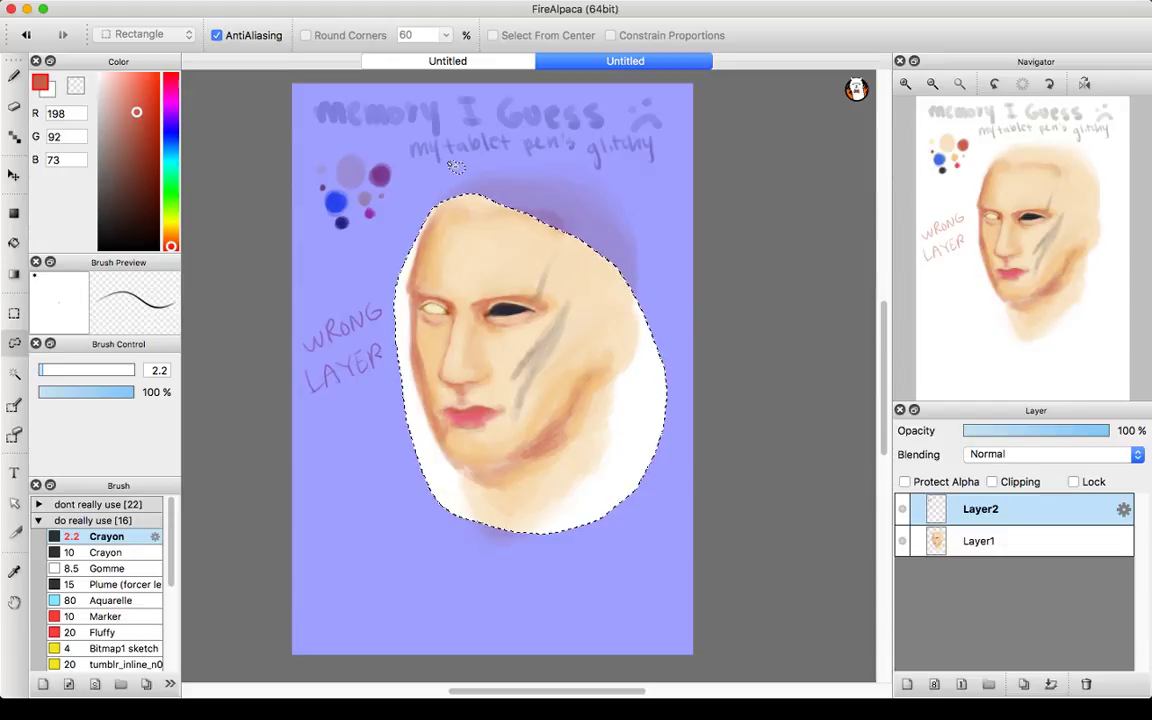
key(super+shift+n)
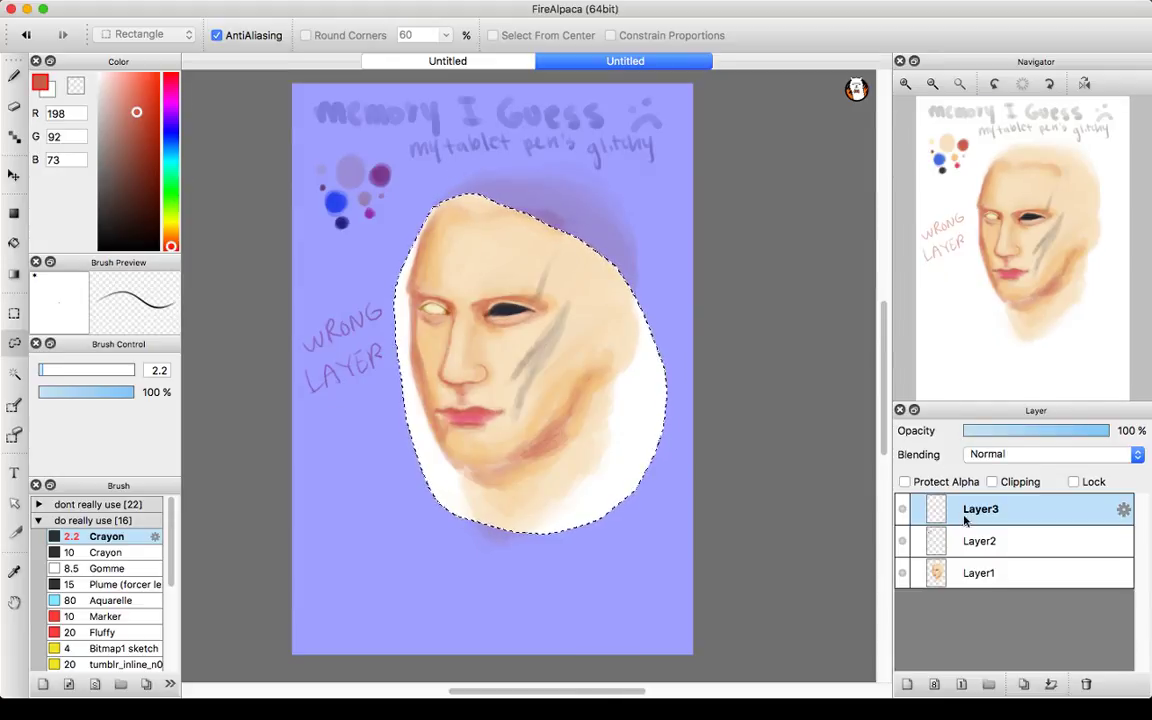
drag(964, 518, 966, 548)
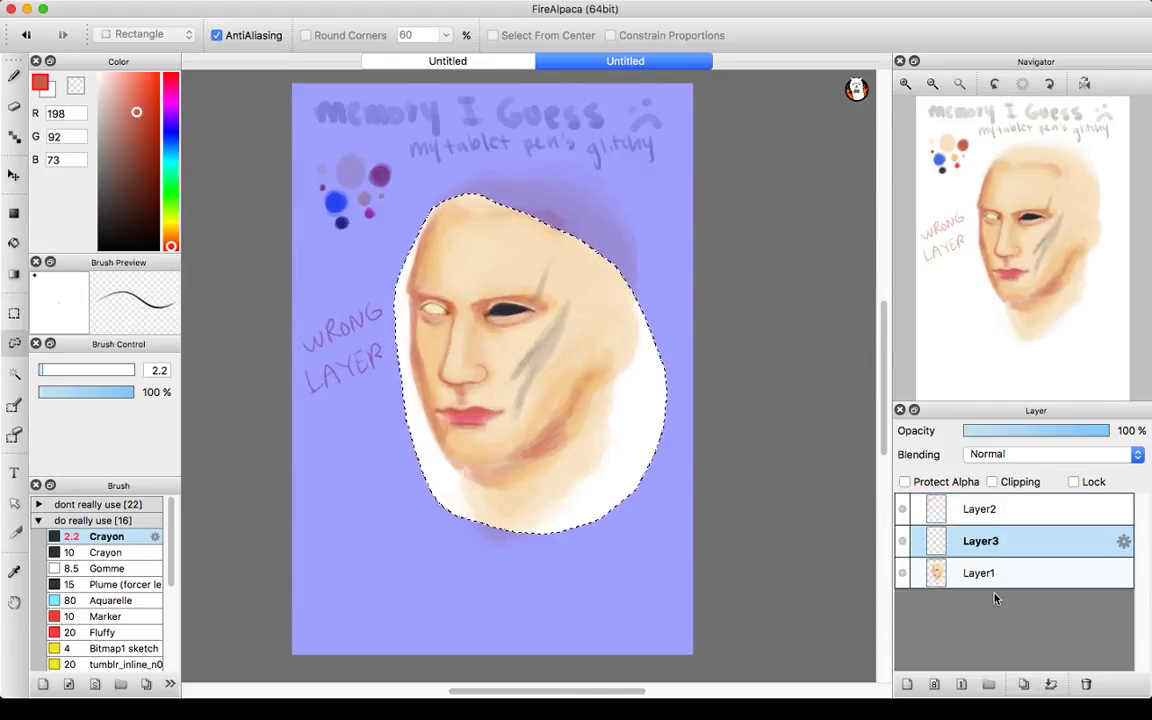
click(1050, 684)
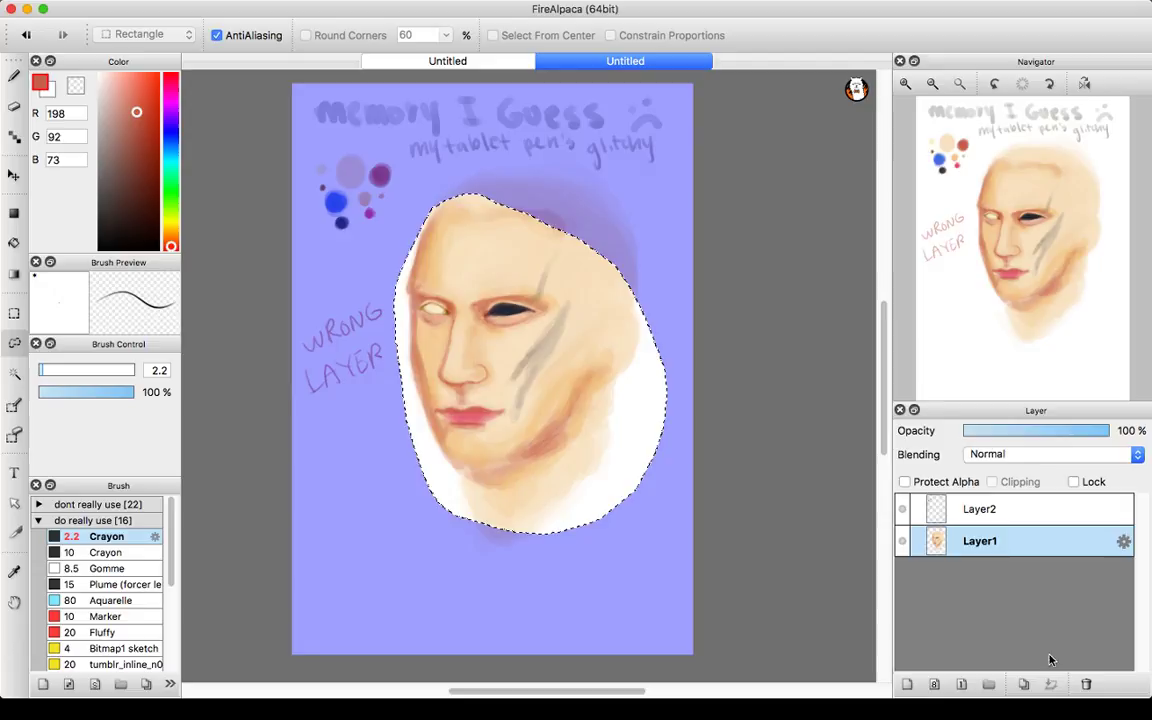
- Lock Layer2, make Layer1 the active layer, and clear the selection around the face
click(995, 512)
click(1123, 509)
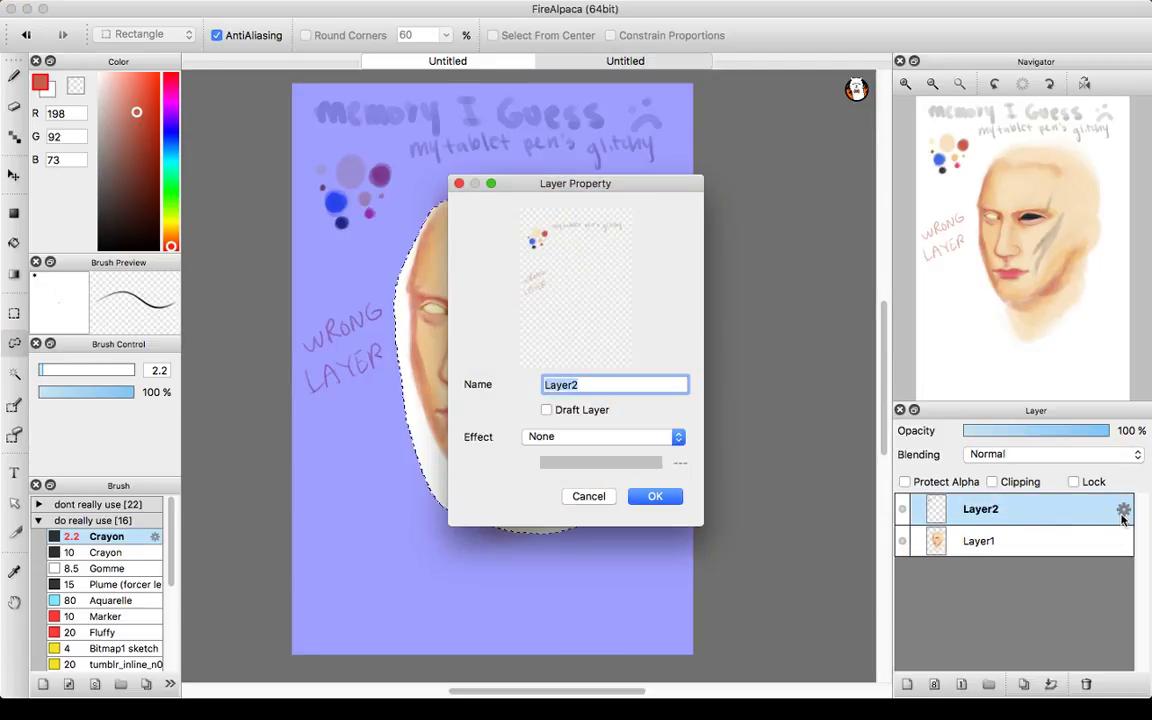
click(613, 496)
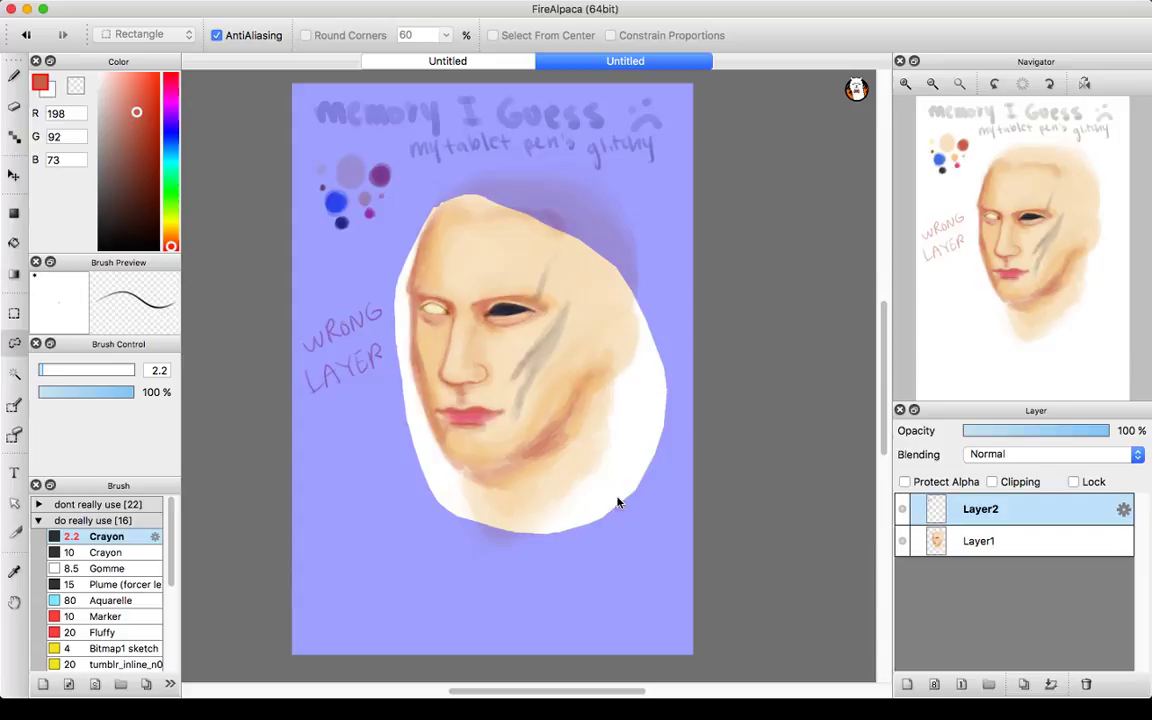
click(1074, 483)
click(982, 543)
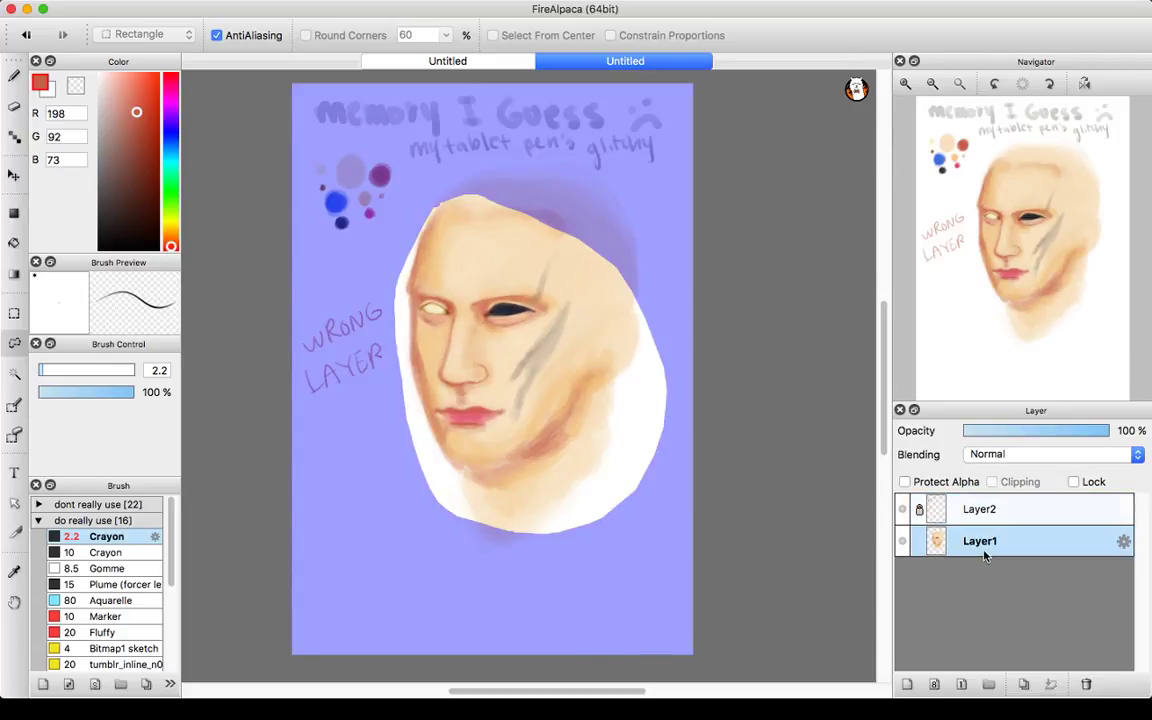
key(super+d)
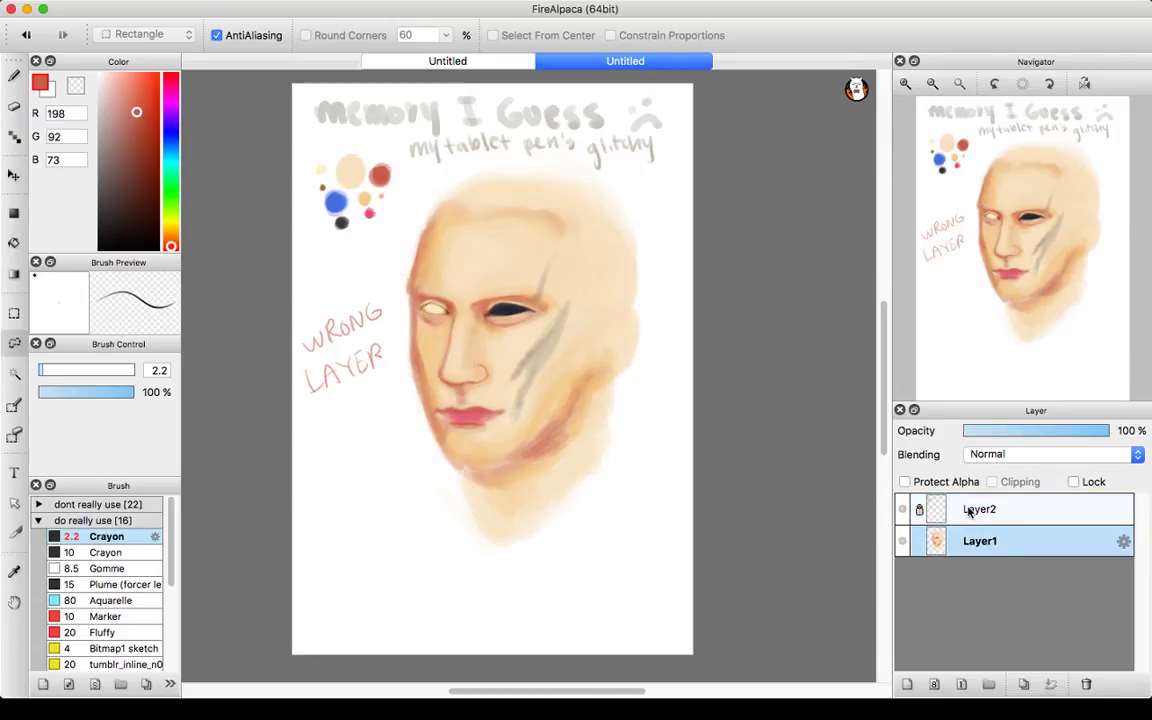
- Switch back to the Brush tool, check the lock on Layer2, and activate Layer1 for painting
click(968, 509)
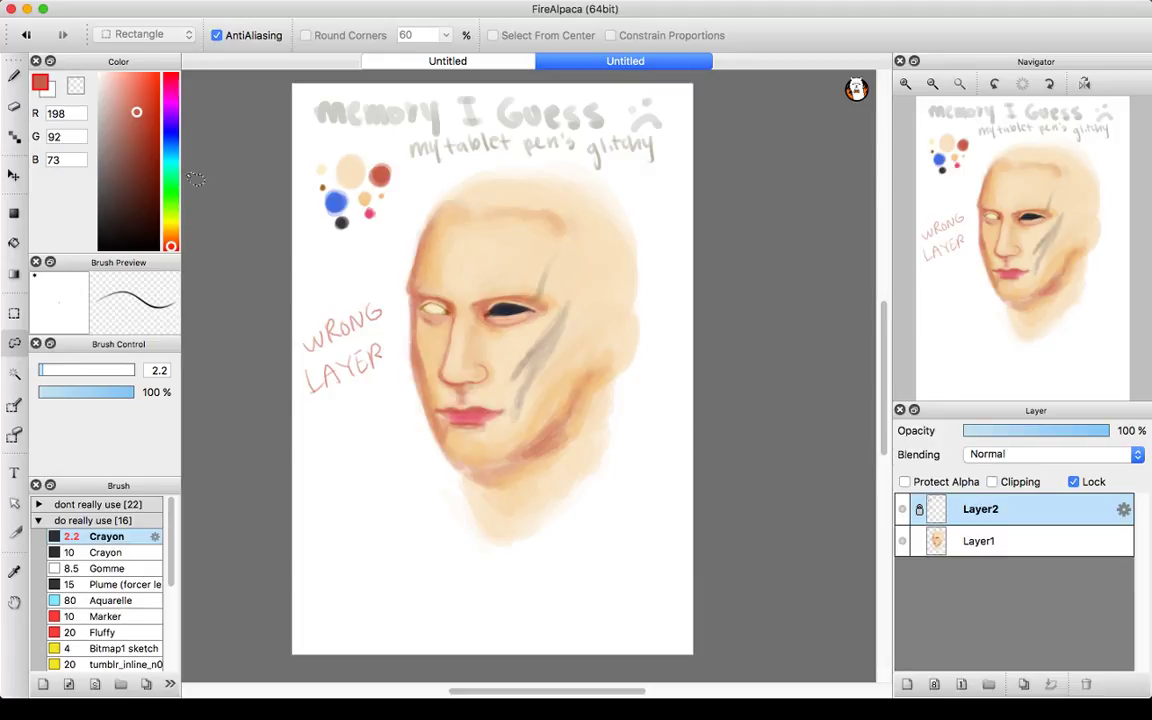
click(15, 76)
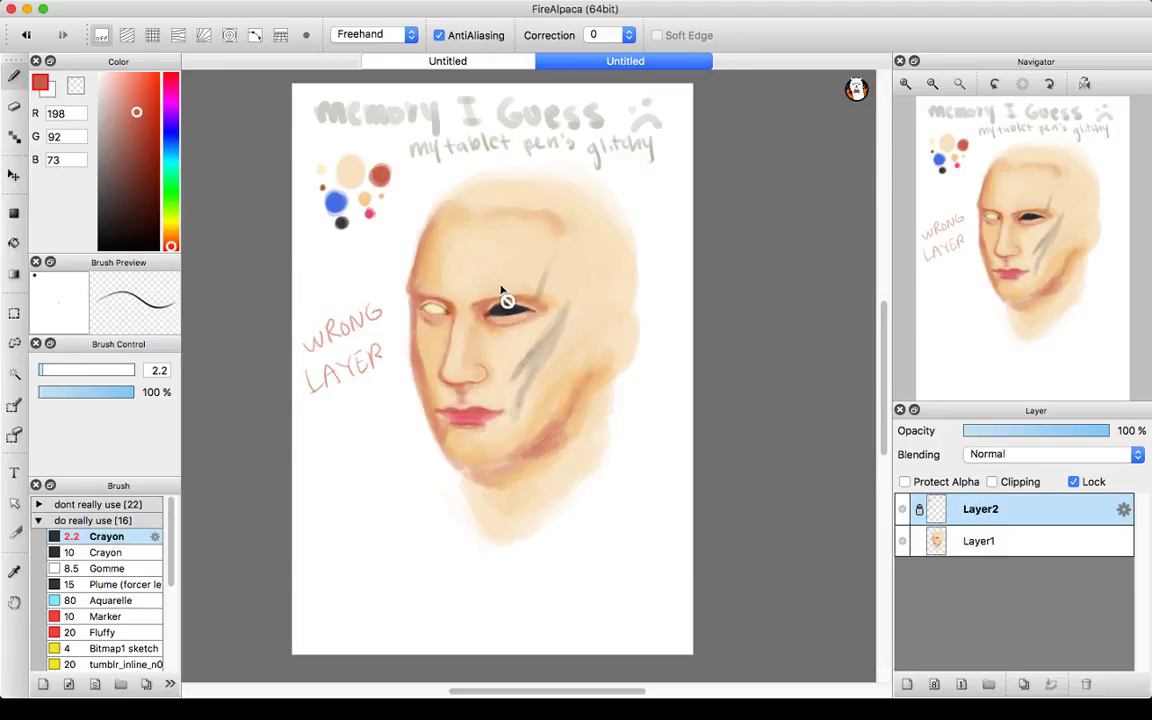
click(977, 541)
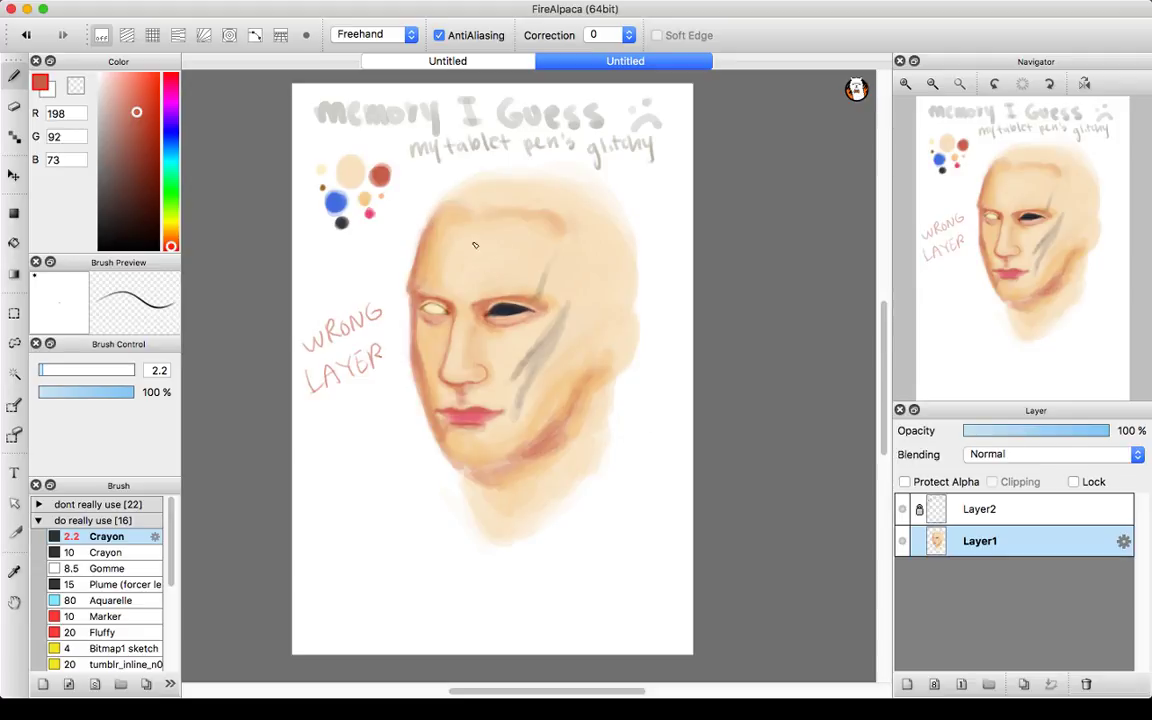
click(963, 514)
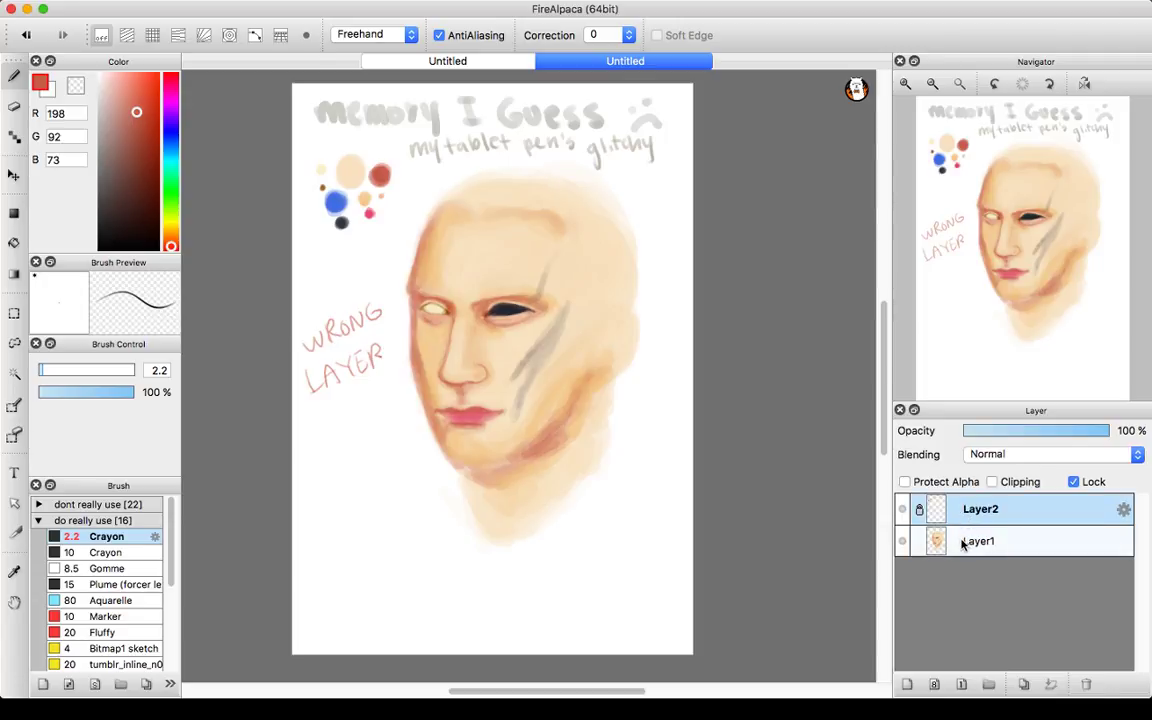
click(962, 543)
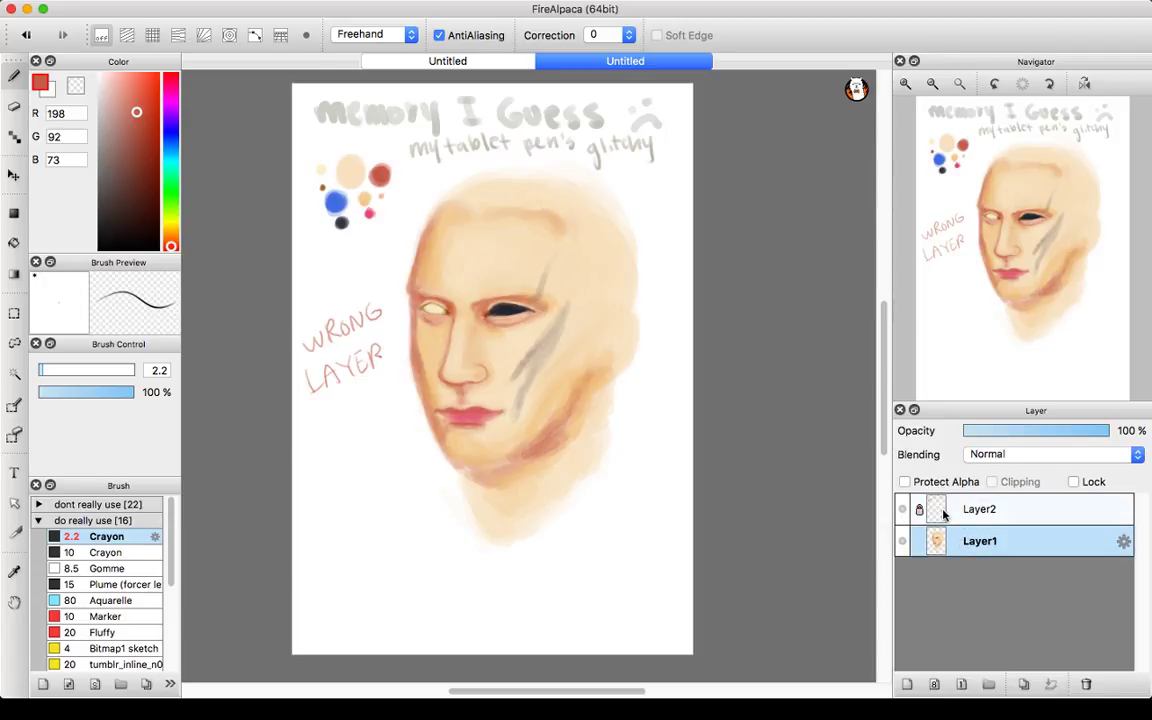
- Sample the palette's beige skin tone, RGB 247, 224, 190, and set the brush size to 10.8
click(905, 84)
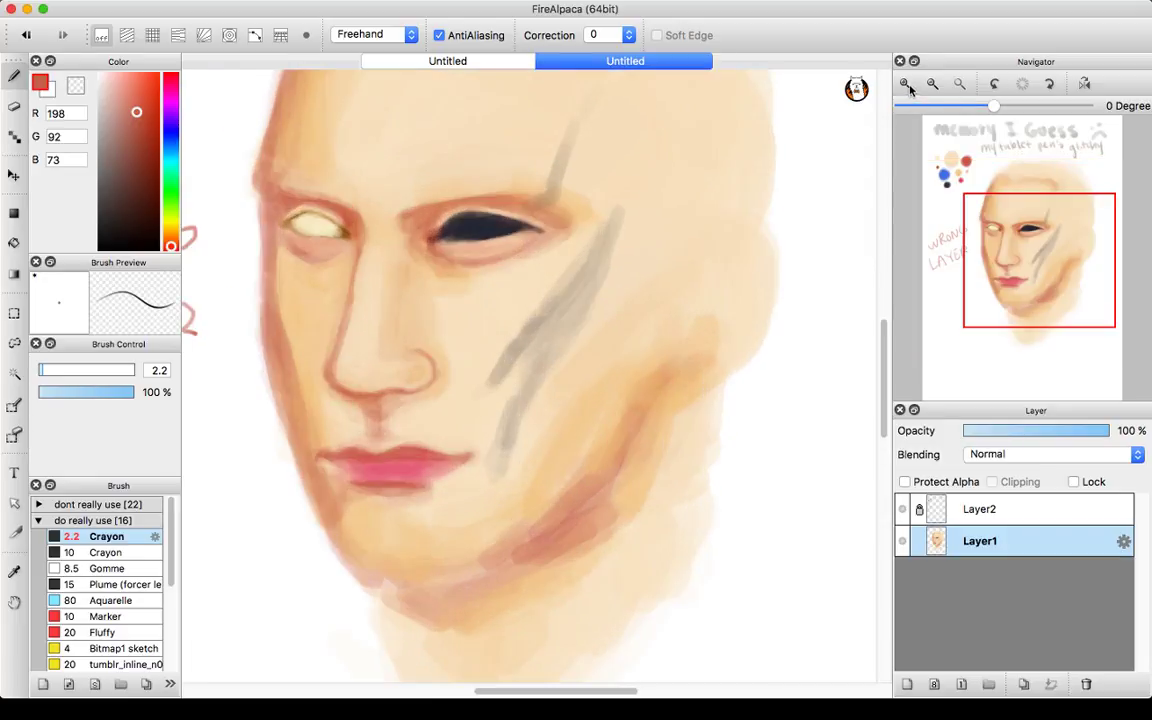
click(932, 85)
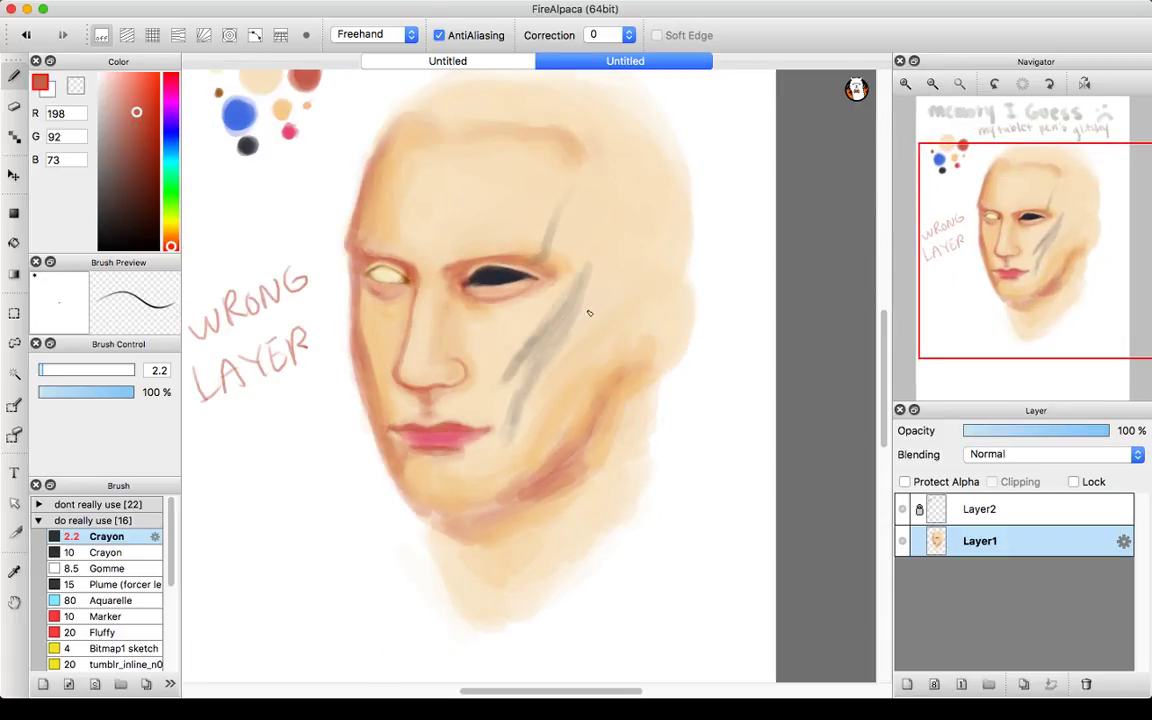
alt+click(236, 73)
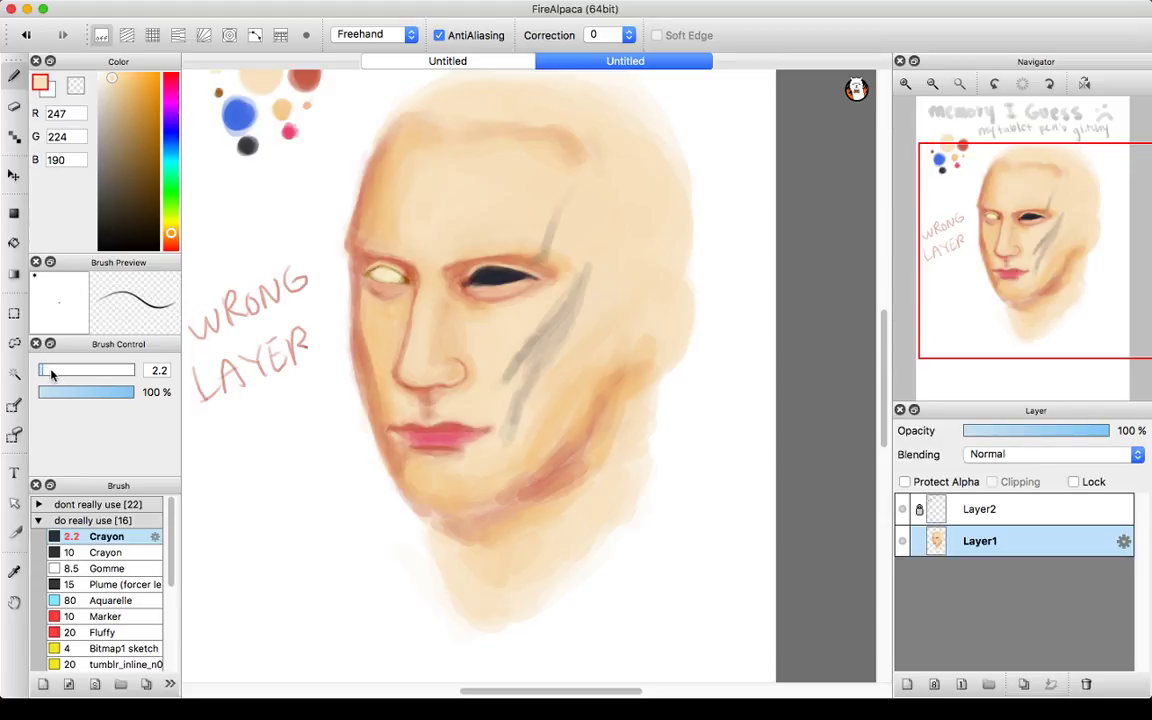
drag(44, 362, 66, 357)
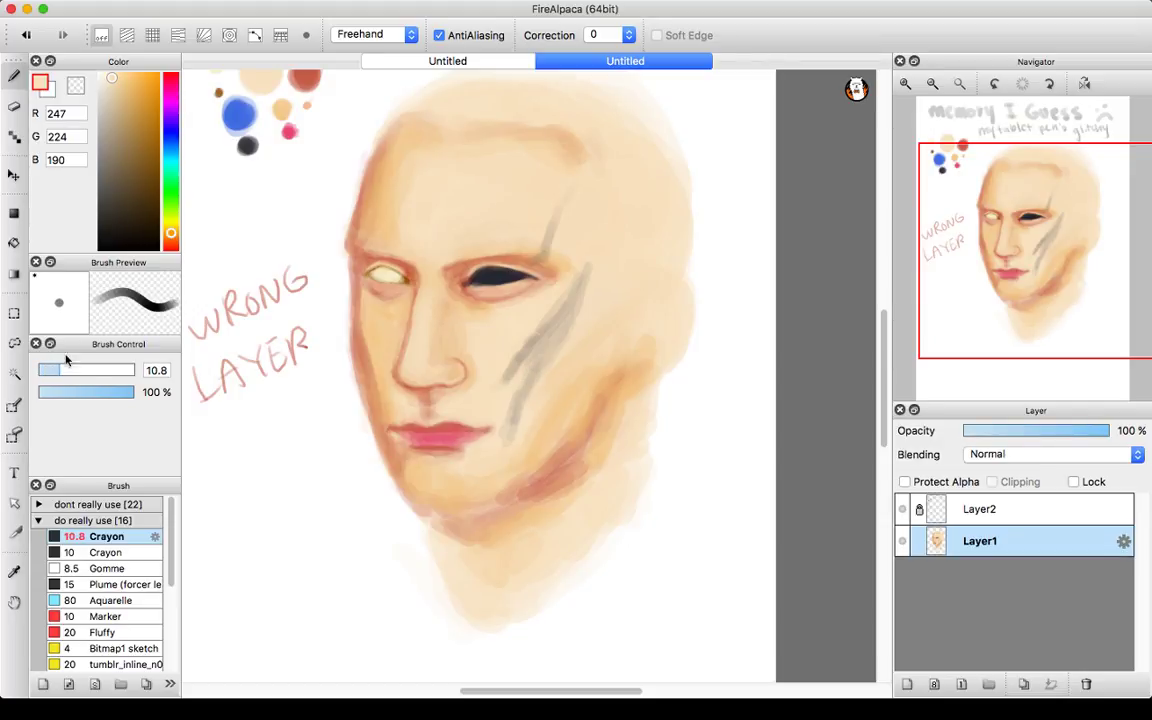
- Sample the palette's brick red, RGB 197, 91, 71, as the colour for shading the face
alt+click(280, 108)
alt+click(298, 78)
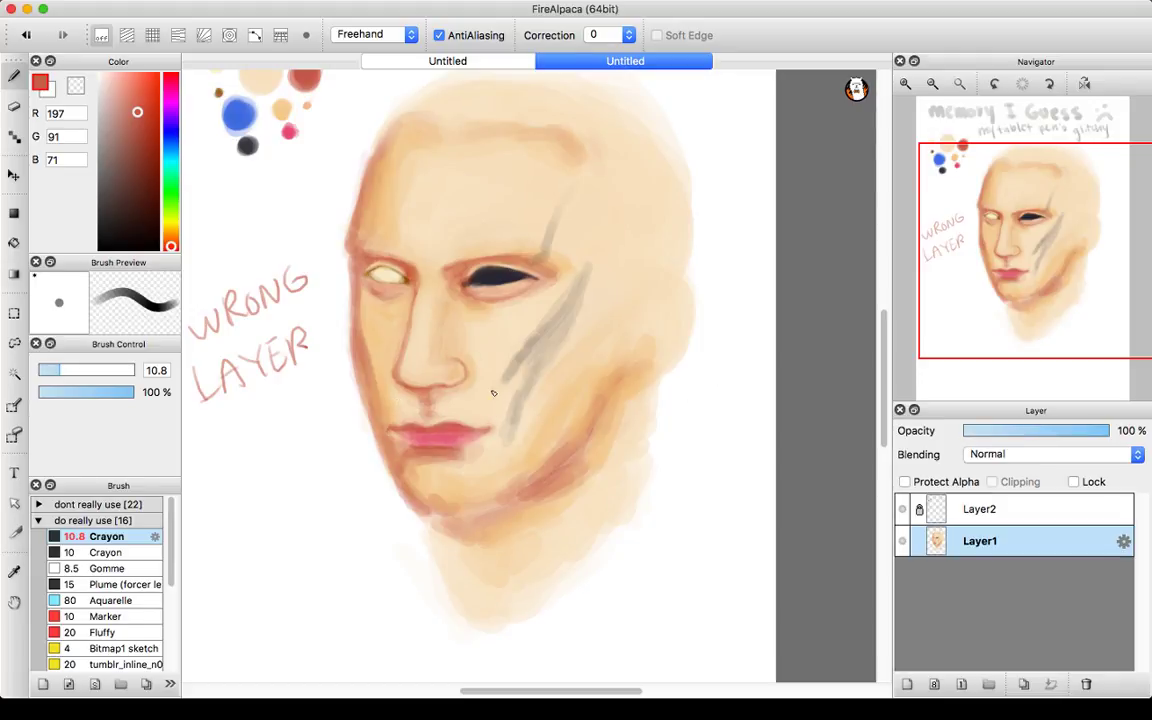
drag(972, 257, 932, 272)
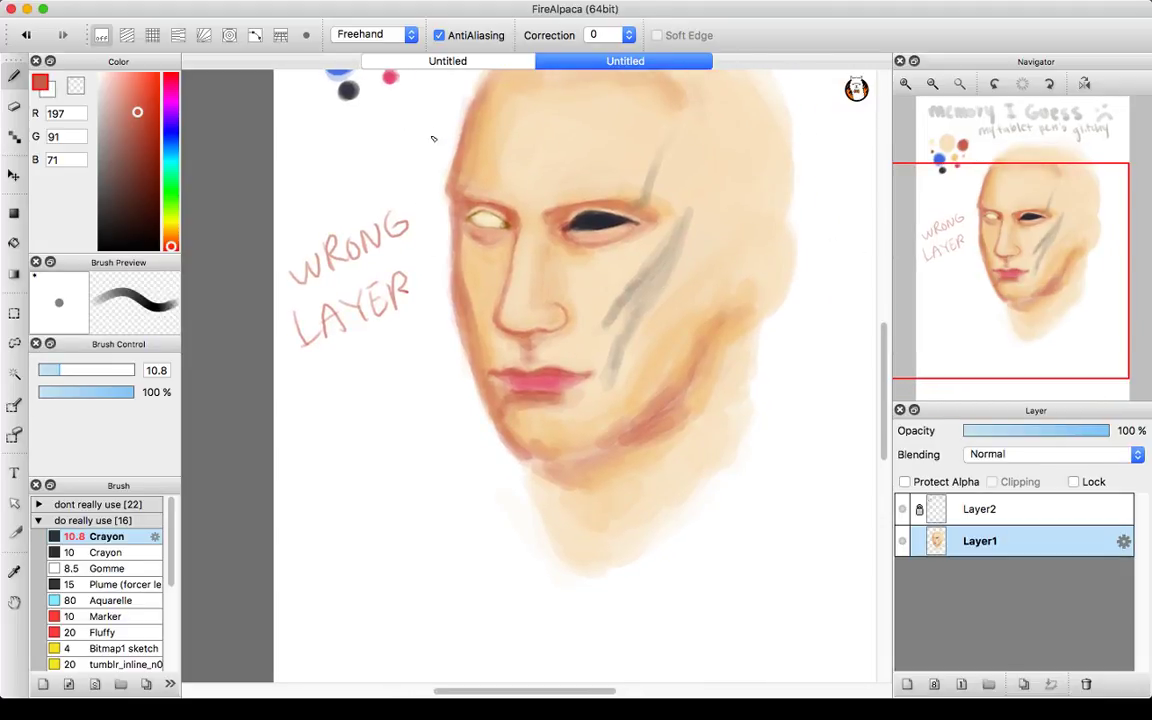
mouse_move(992, 204)
mouse_move(993, 204)
mouse_down()
mouse_move(983, 190)
mouse_move(1018, 246)
mouse_up()
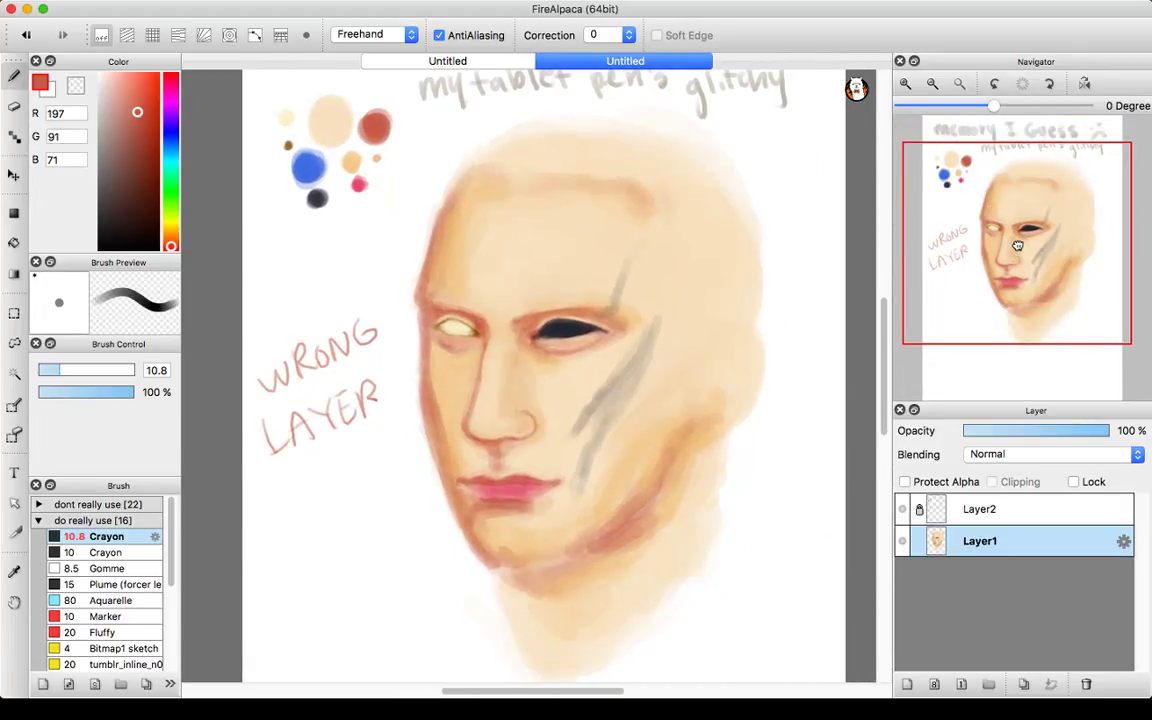
alt+click(310, 170)
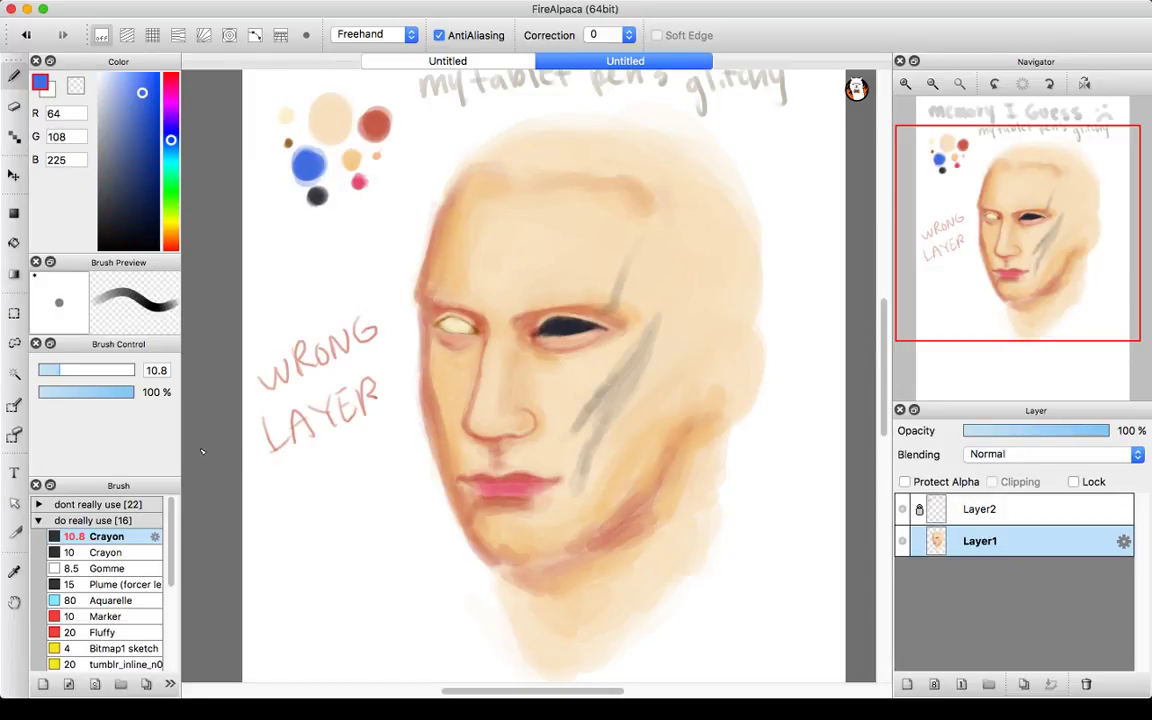
click(84, 371)
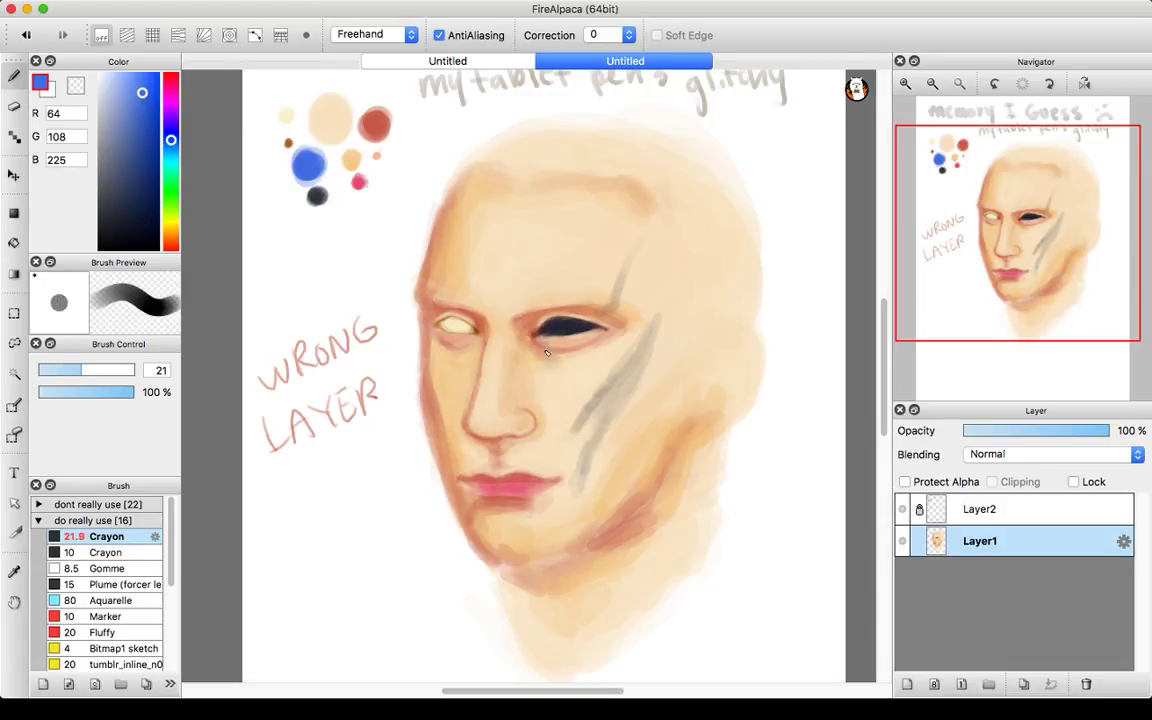
drag(555, 362, 533, 343)
key(super+z)
- Sample the palette's beige, RGB 247, 224, 190, and soften the nostril outline, finishing with brush size 11.2
alt+click(334, 133)
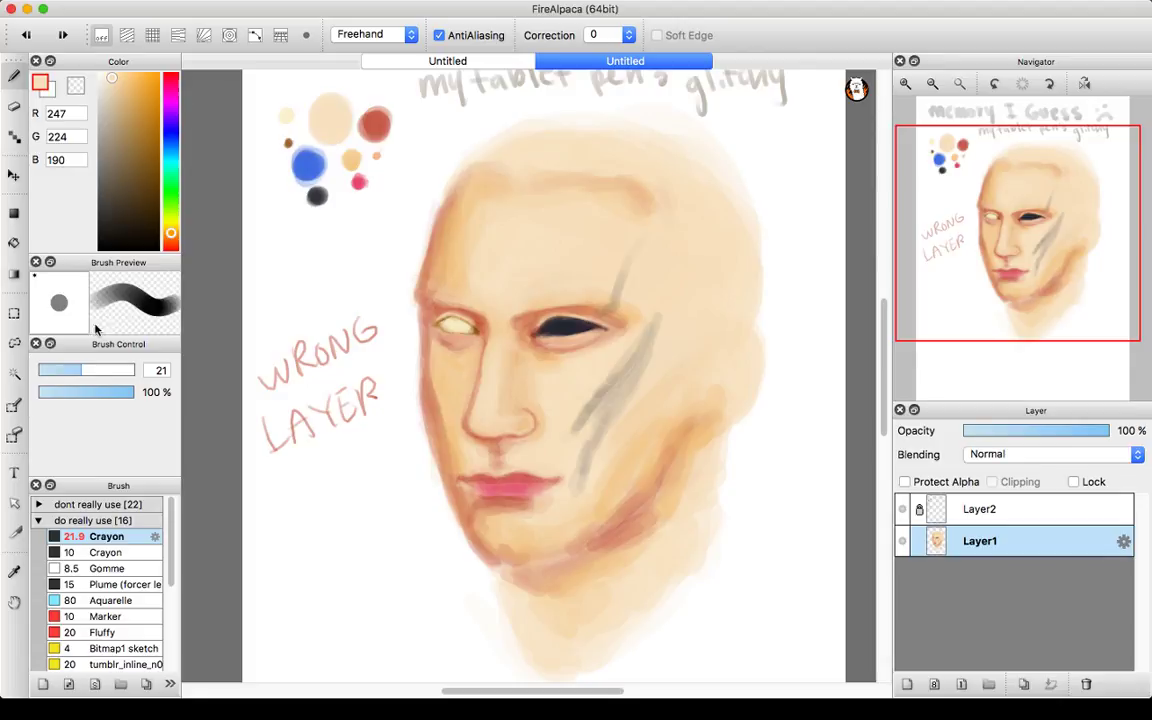
drag(80, 370, 83, 371)
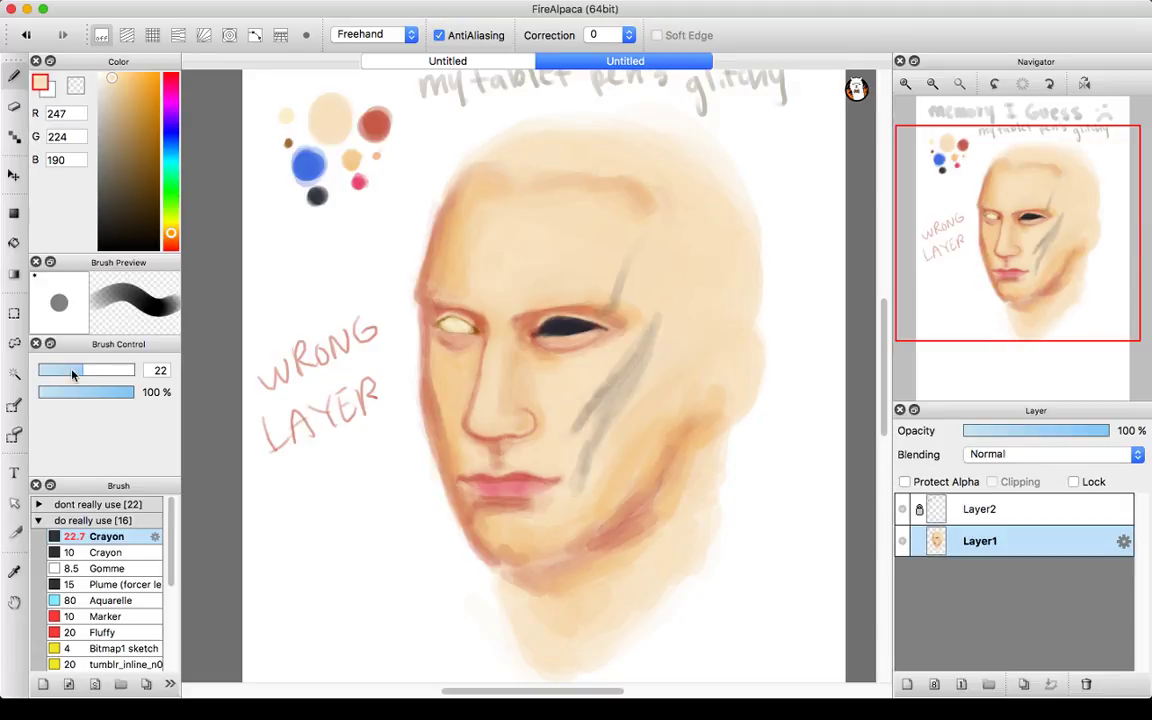
drag(72, 370, 60, 370)
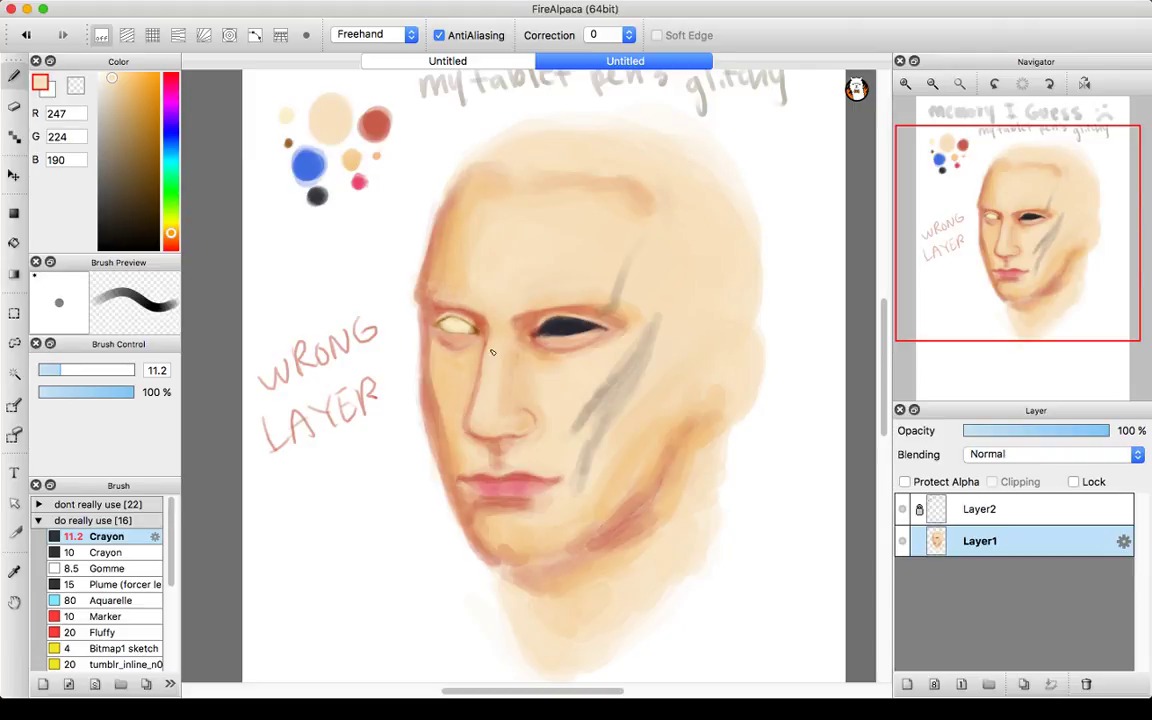
- Lighten and soften the pink lower lip with the beige at brush size 14.1
mouse_move(985, 90)
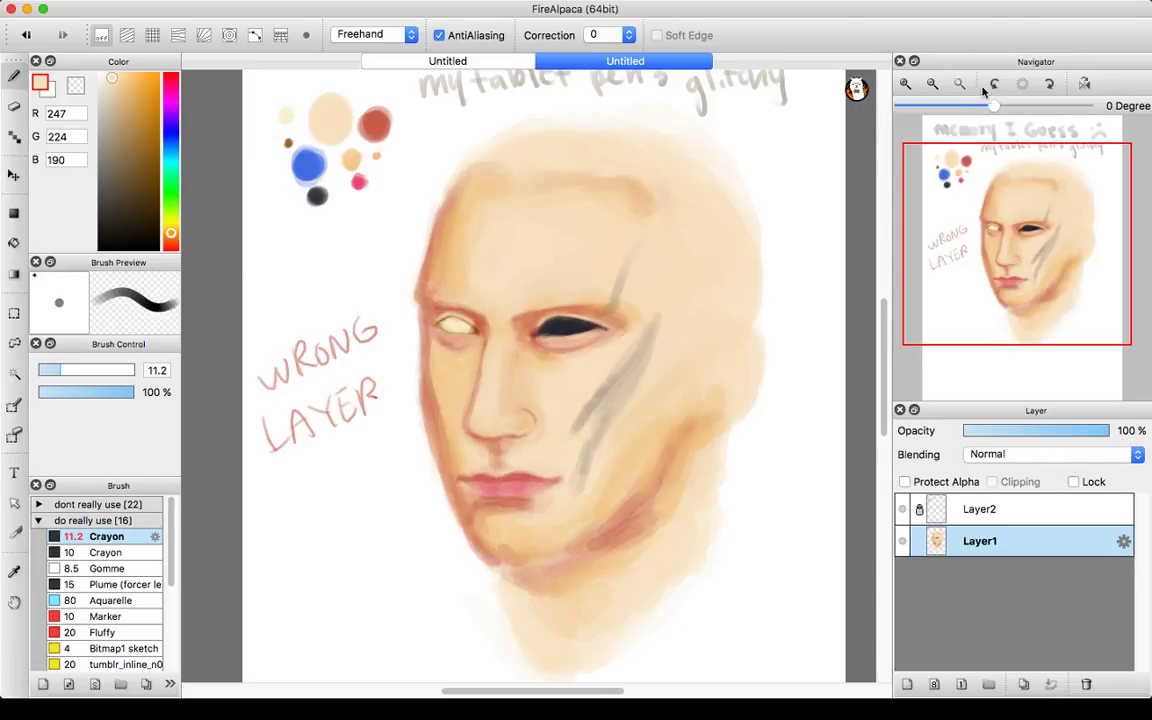
click(905, 84)
click(905, 84)
click(905, 84)
mouse_move(1018, 246)
mouse_down()
mouse_move(1030, 287)
mouse_move(1017, 281)
mouse_up()
click(68, 372)
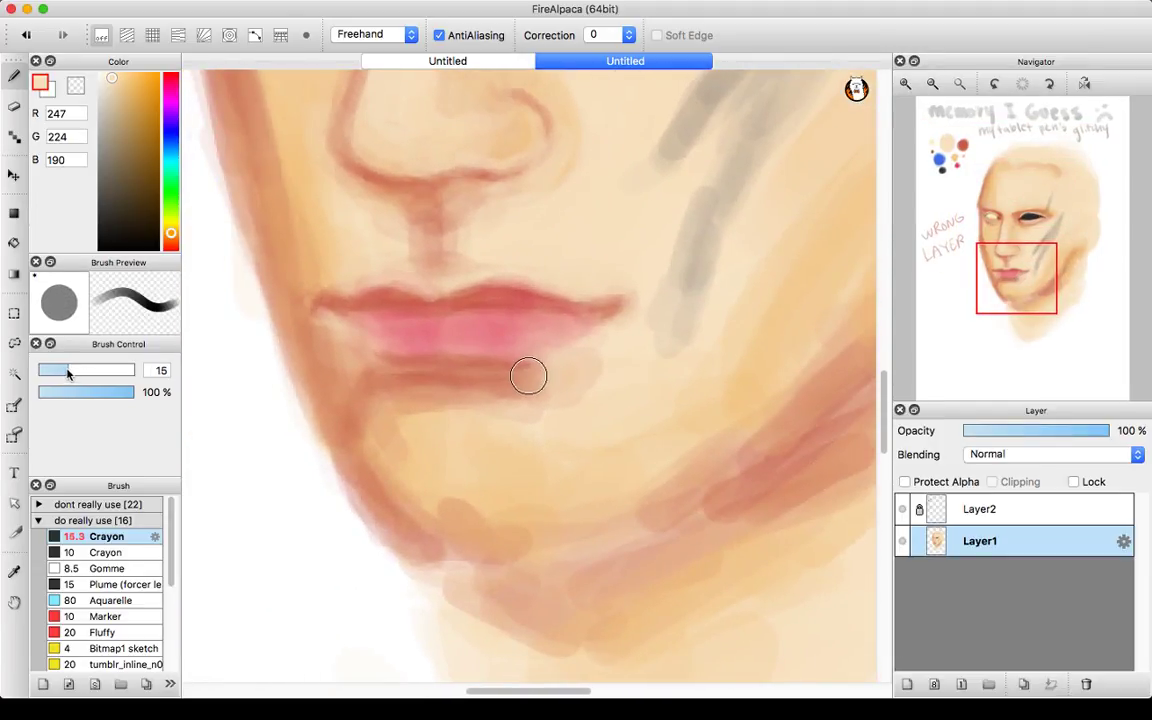
drag(68, 372, 66, 372)
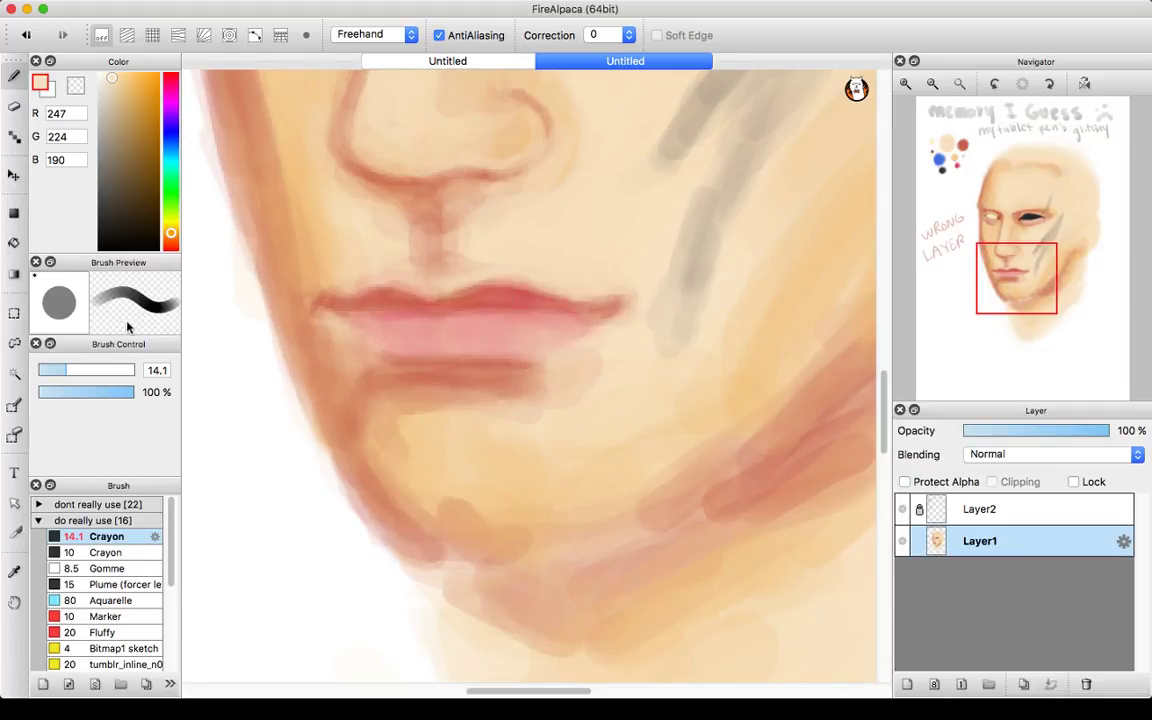
- Sample the palette's red, RGB 198, 92, 73, and deepen the philtrum shading between nose and upper lip at brush size 9.6
drag(69, 371, 55, 371)
scroll(630, 251, up, 15)
scroll(630, 251, left, 6)
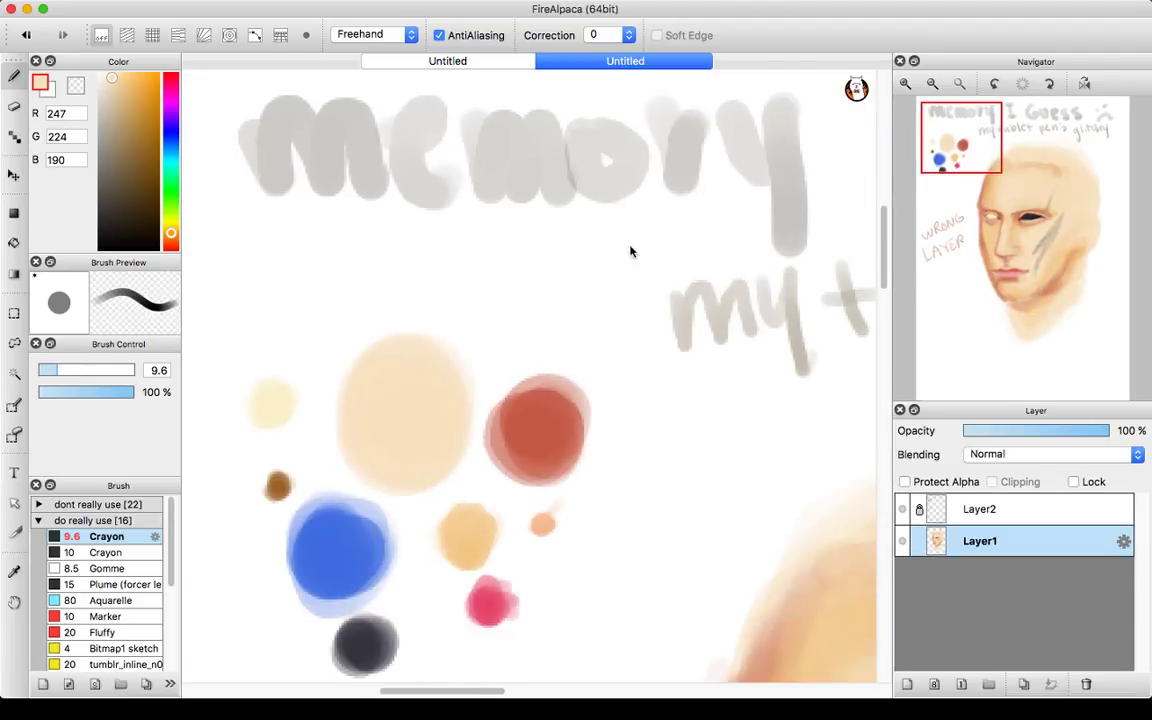
right_click(568, 420)
click(1011, 282)
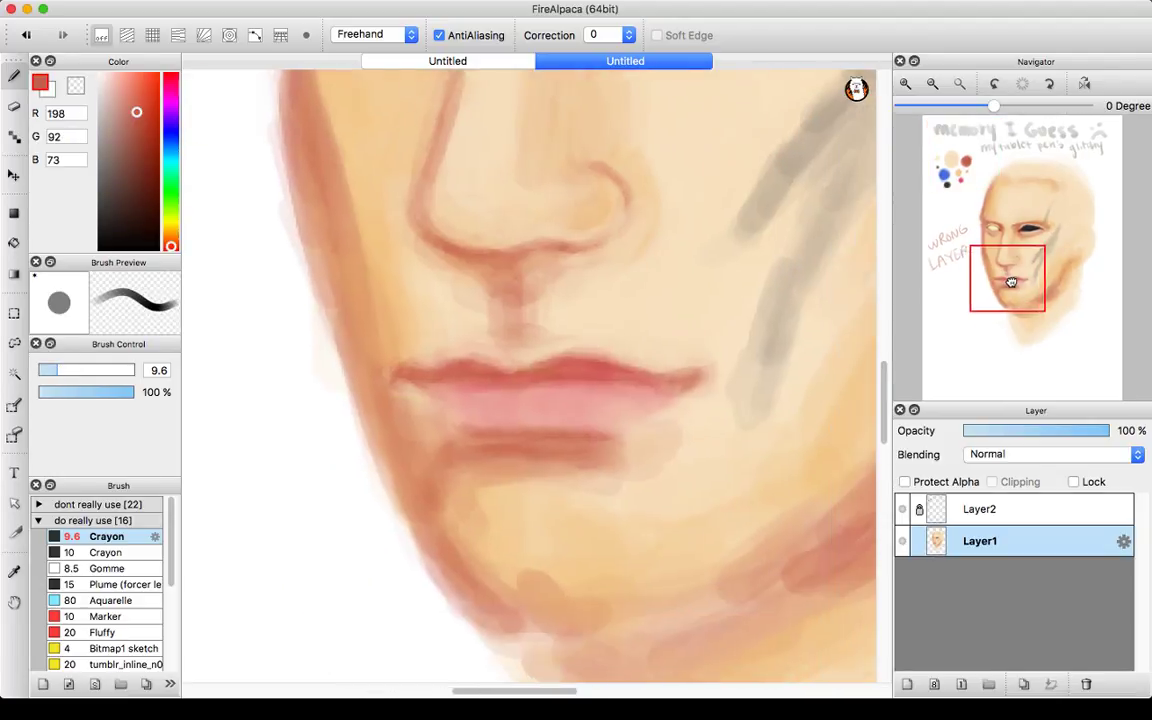
drag(1011, 282, 1013, 284)
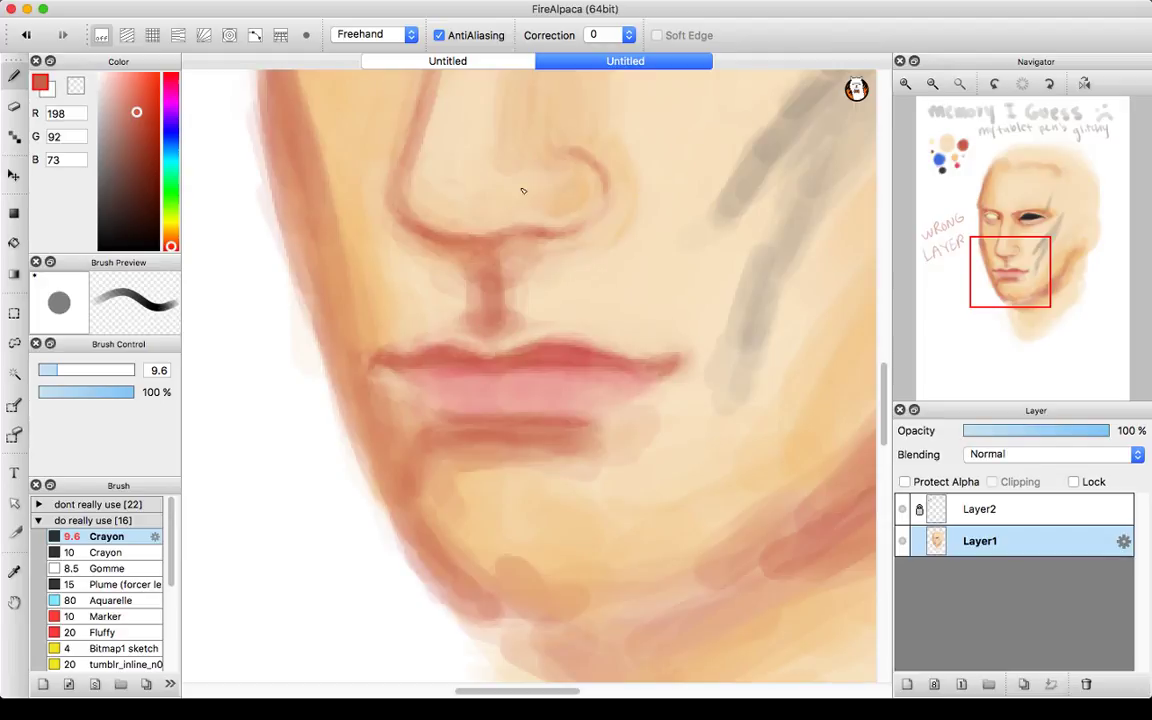
- Sample the light cheek skin tone, RGB 247, 225, 190, and refine the nose contour with brush size 5.9
alt+click(683, 277)
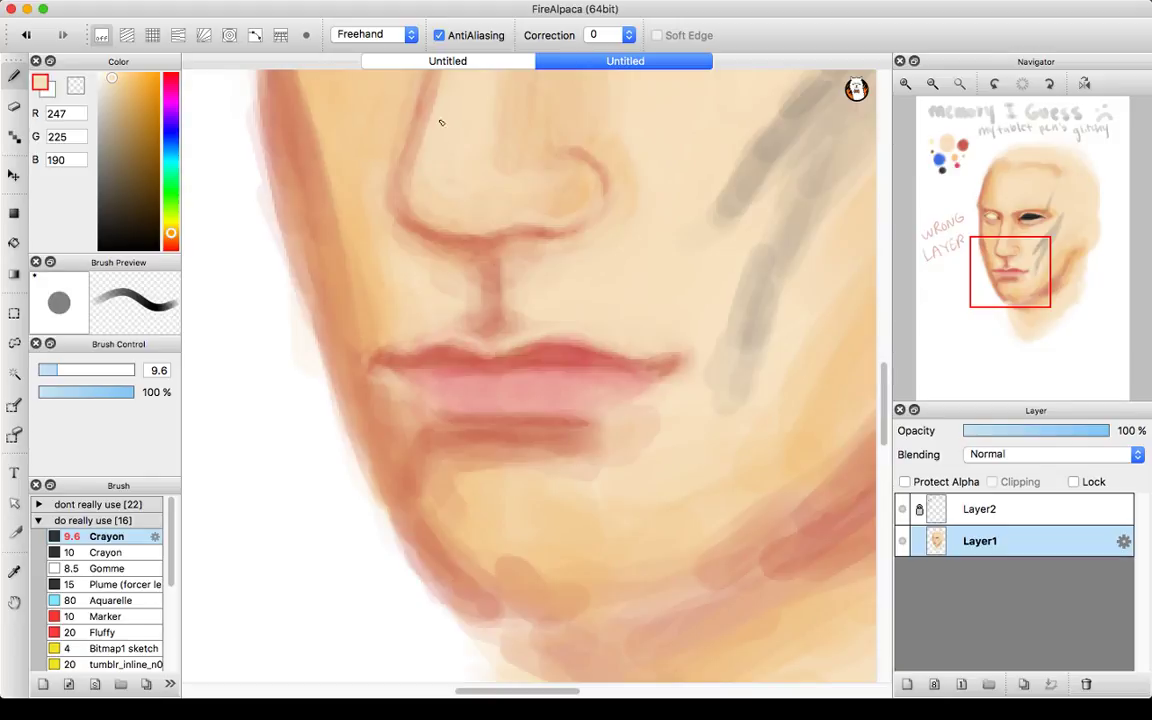
mouse_move(1010, 272)
mouse_down()
mouse_move(1005, 185)
mouse_move(1015, 250)
mouse_up()
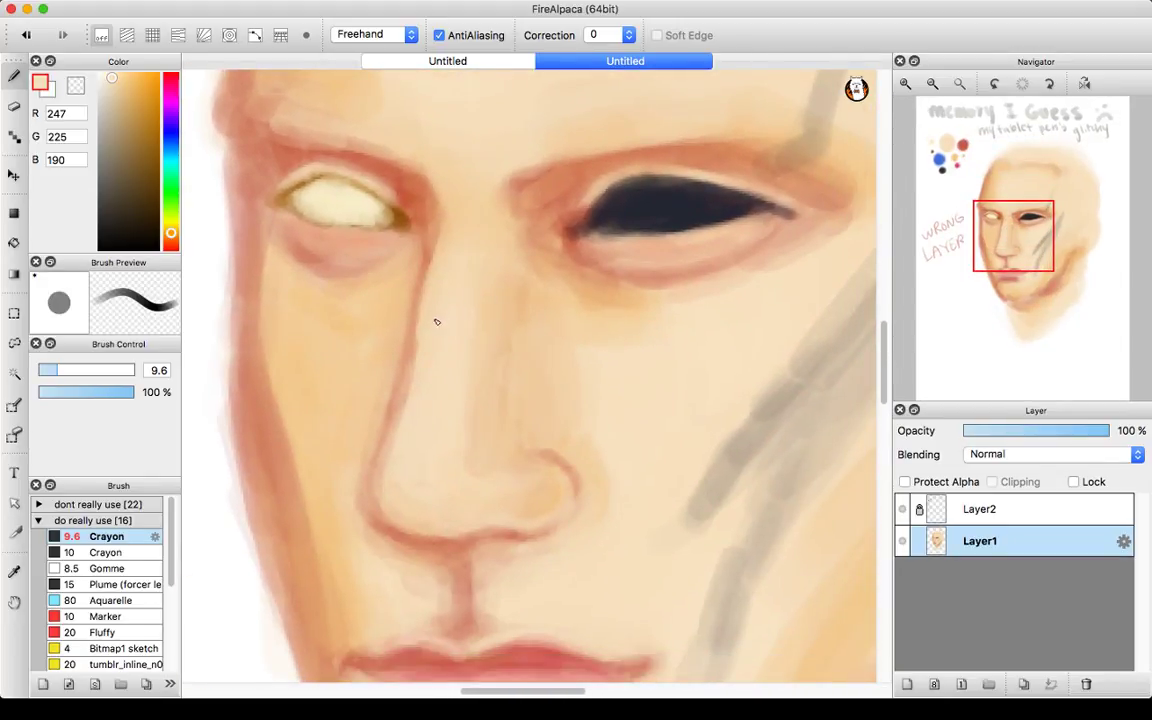
drag(69, 369, 50, 376)
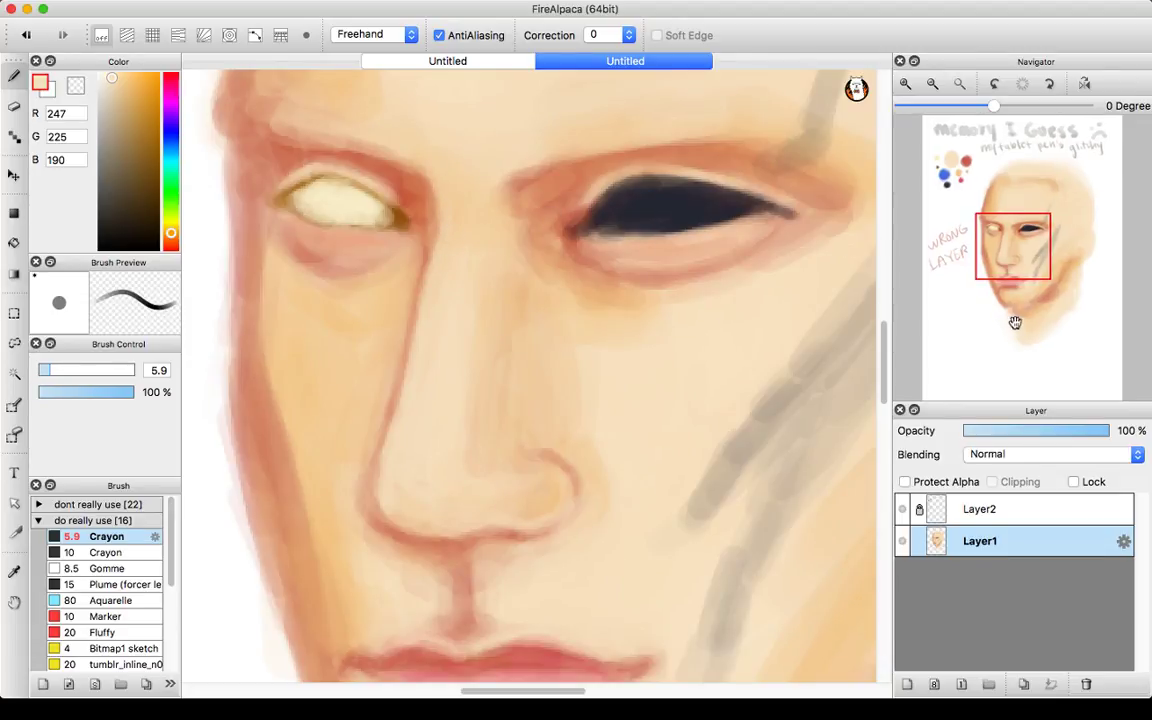
- Blend the philtrum and the skin around the mouth with the light skin tone, raising the brush size to 13.3
drag(1012, 255, 1011, 288)
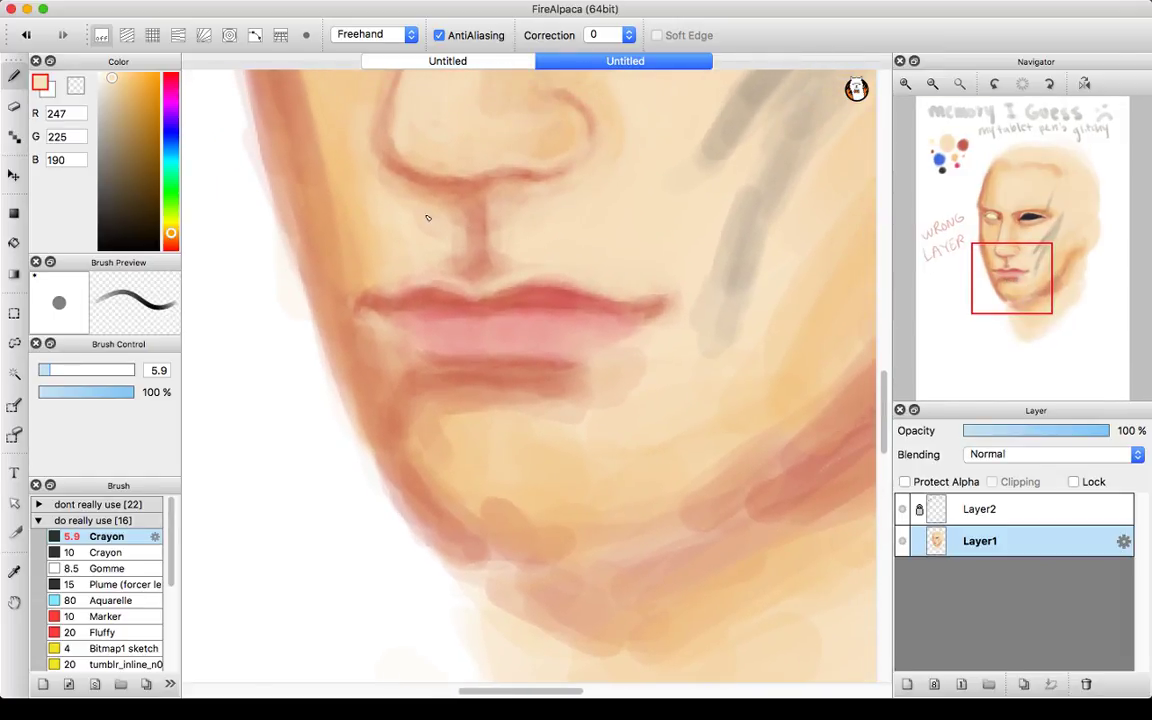
drag(50, 370, 65, 370)
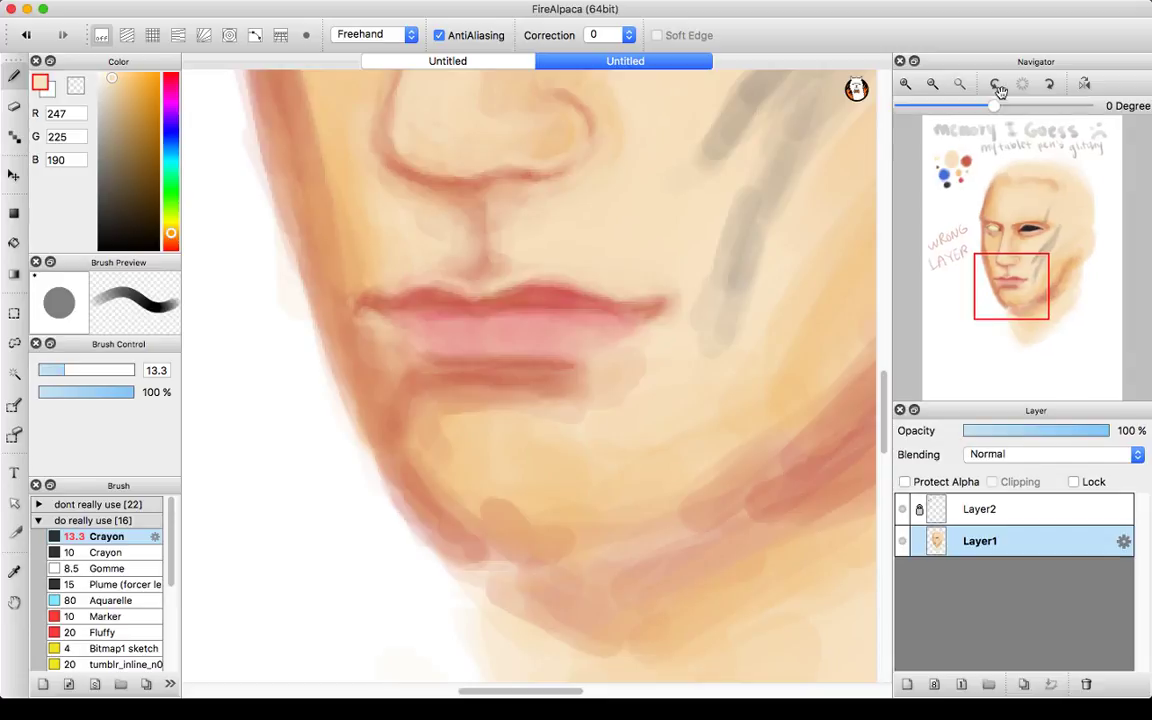
click(932, 84)
click(932, 84)
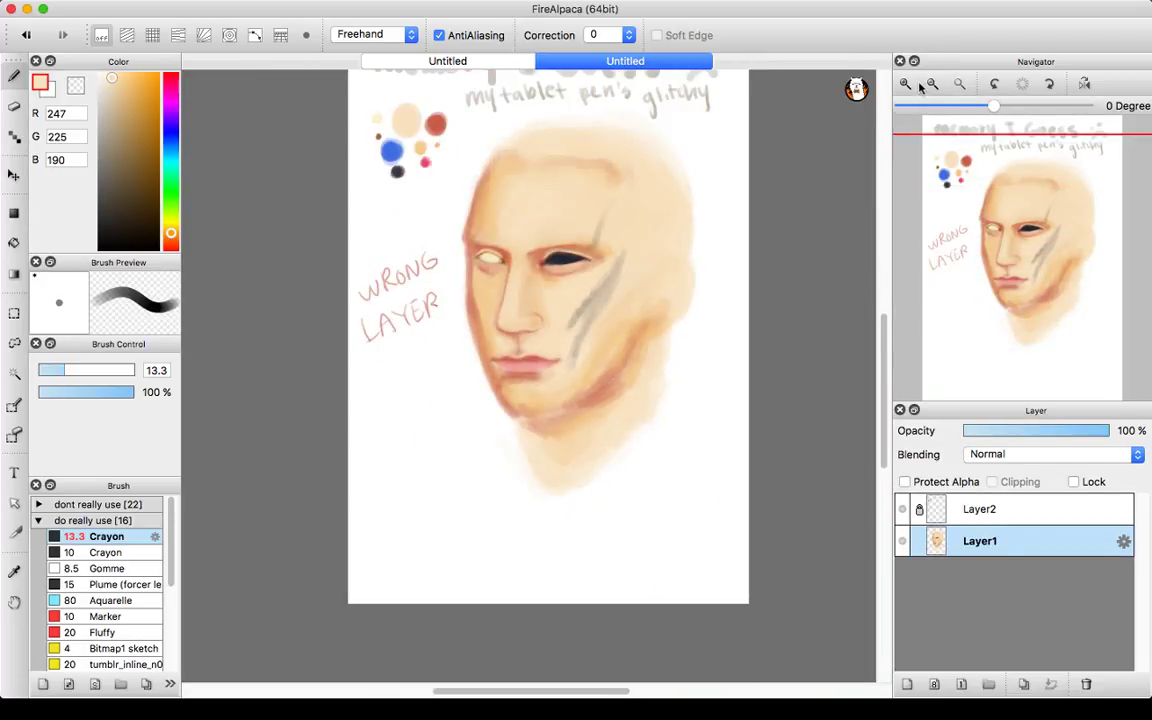
click(906, 85)
click(906, 85)
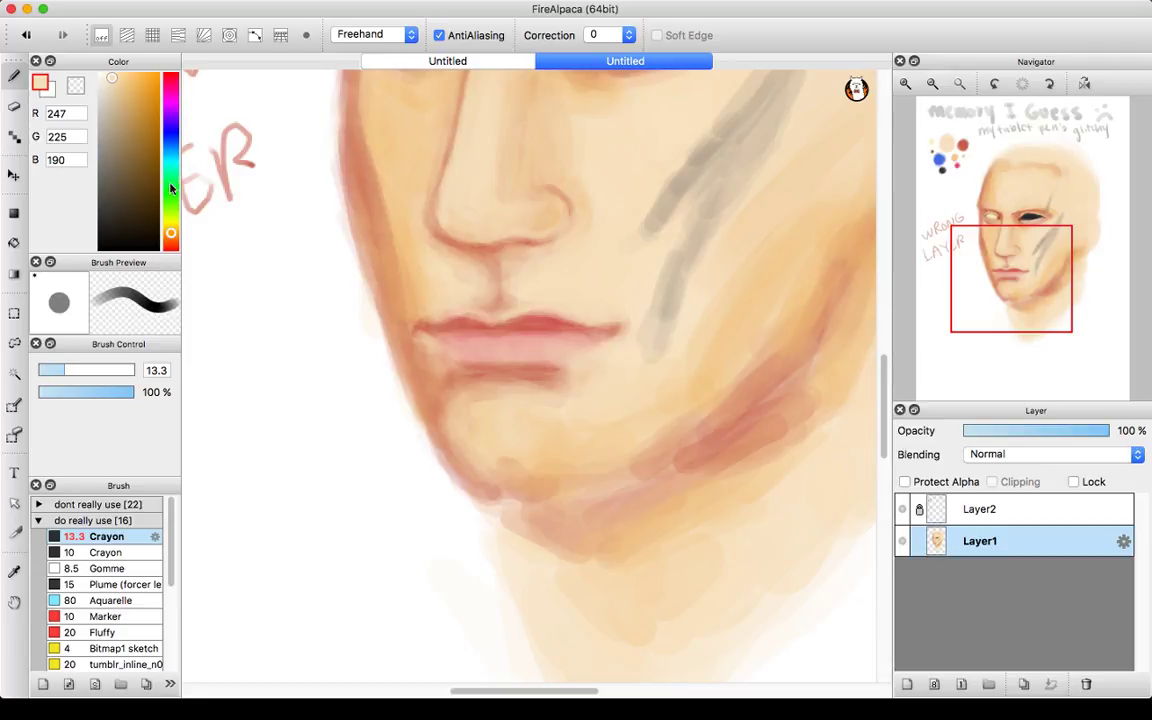
- Shift the colour towards orange, blend the chin, and set a peach tone, RGB 233, 178, 137, with brush size 20
click(170, 238)
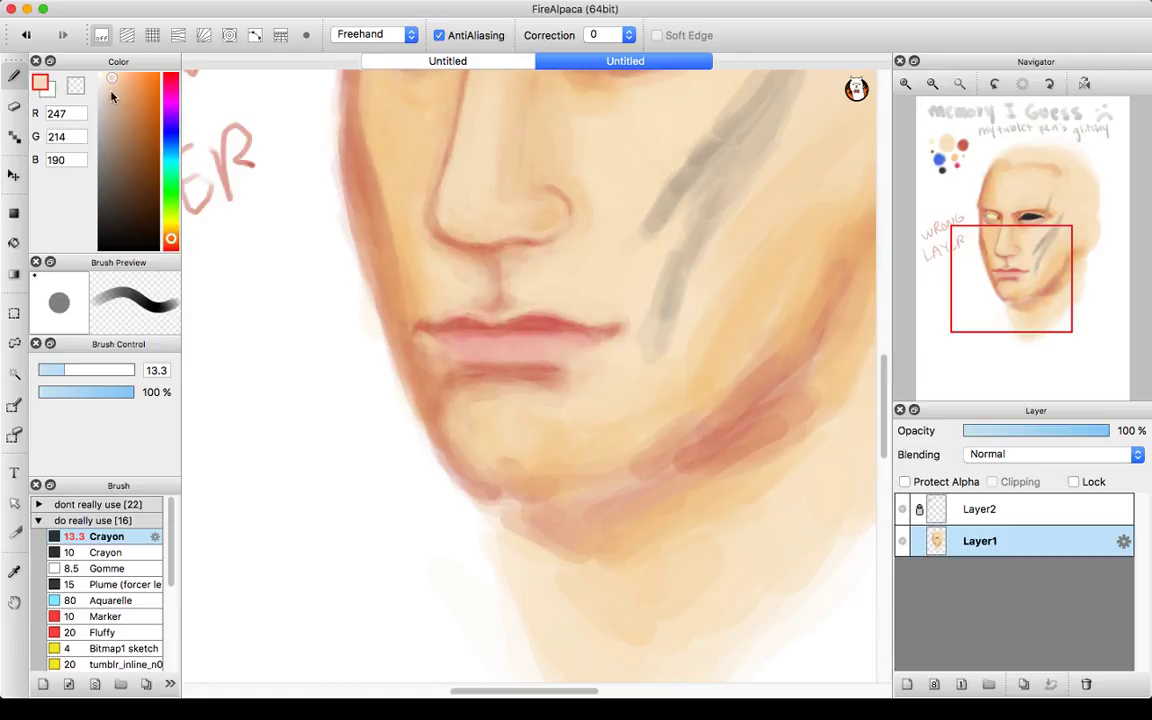
drag(112, 92, 111, 82)
mouse_move(107, 101)
mouse_down()
mouse_move(105, 90)
mouse_move(123, 88)
mouse_up()
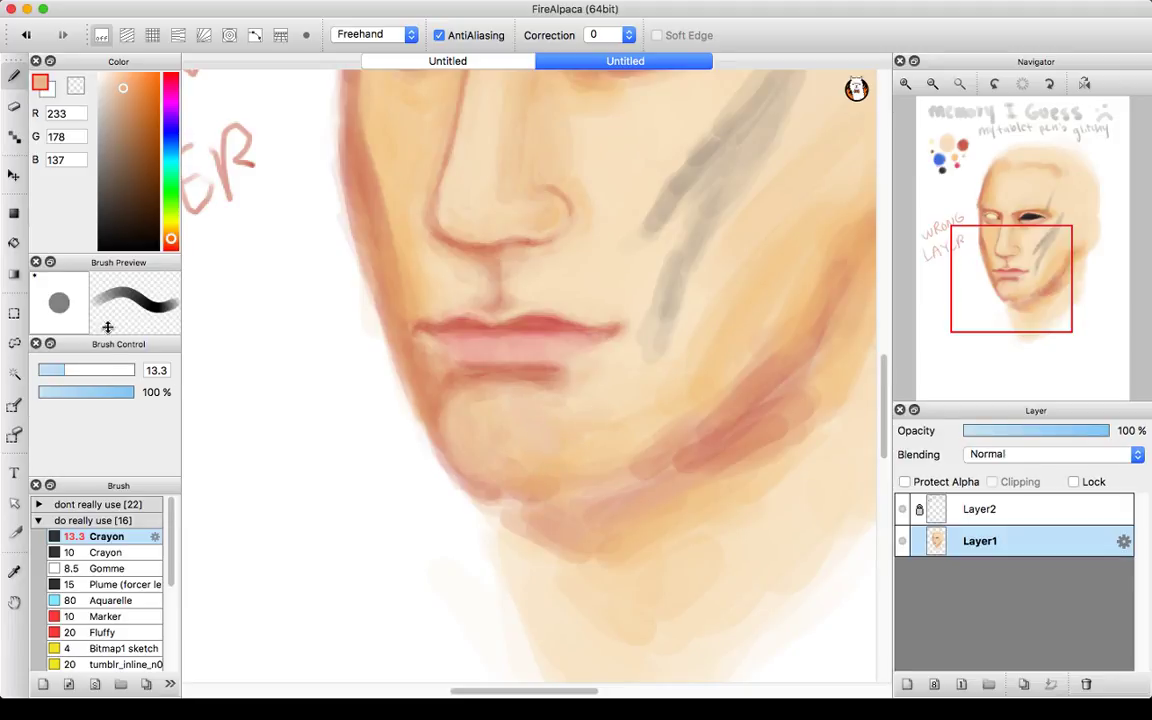
drag(64, 371, 79, 371)
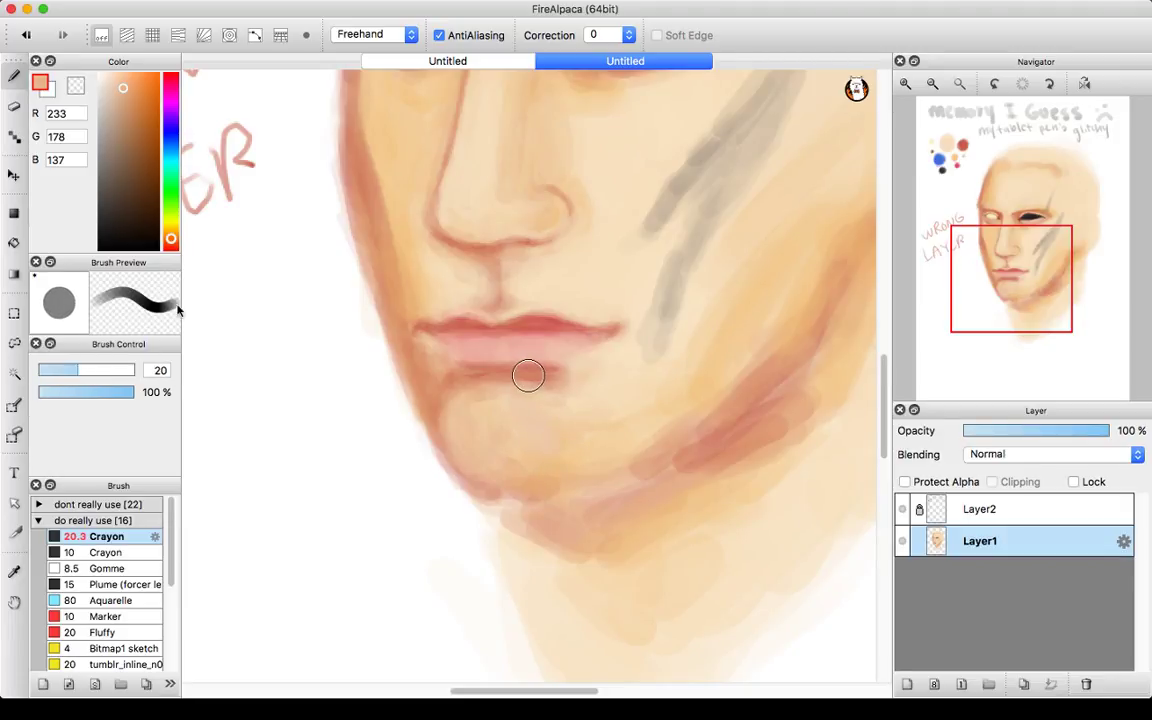
- Clean up the mouth corner nearest the shadowed face edge with the peach tone at brush size 8.7
click(932, 85)
click(932, 85)
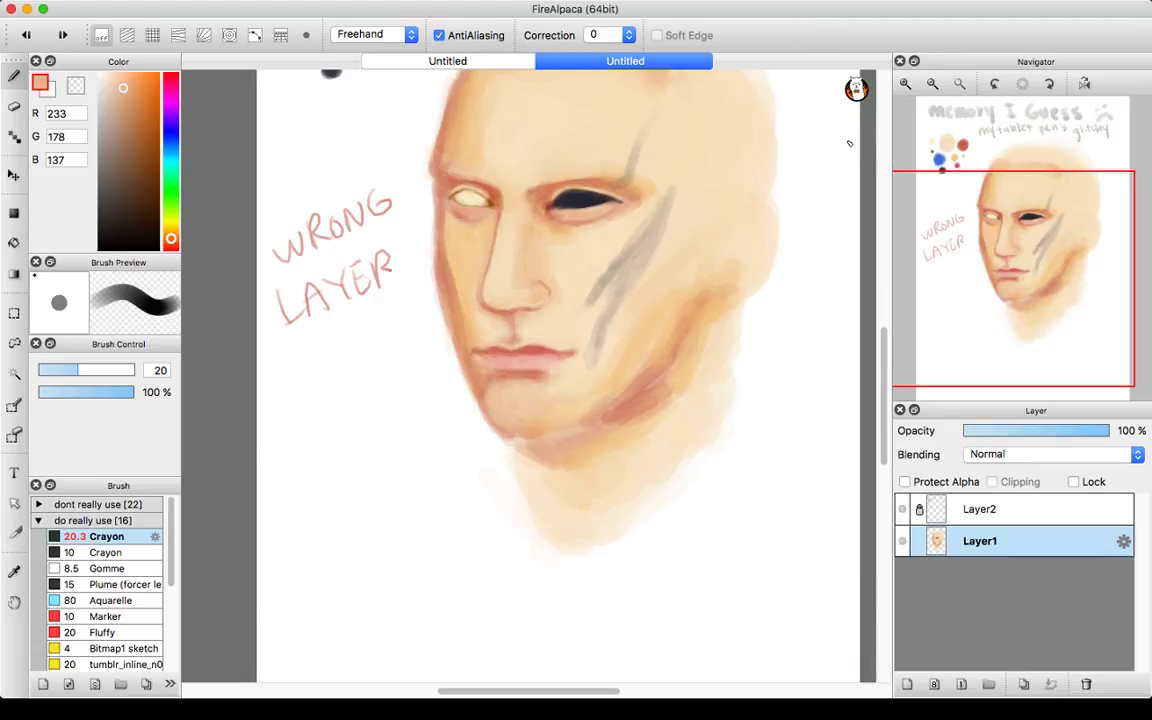
click(905, 84)
click(905, 84)
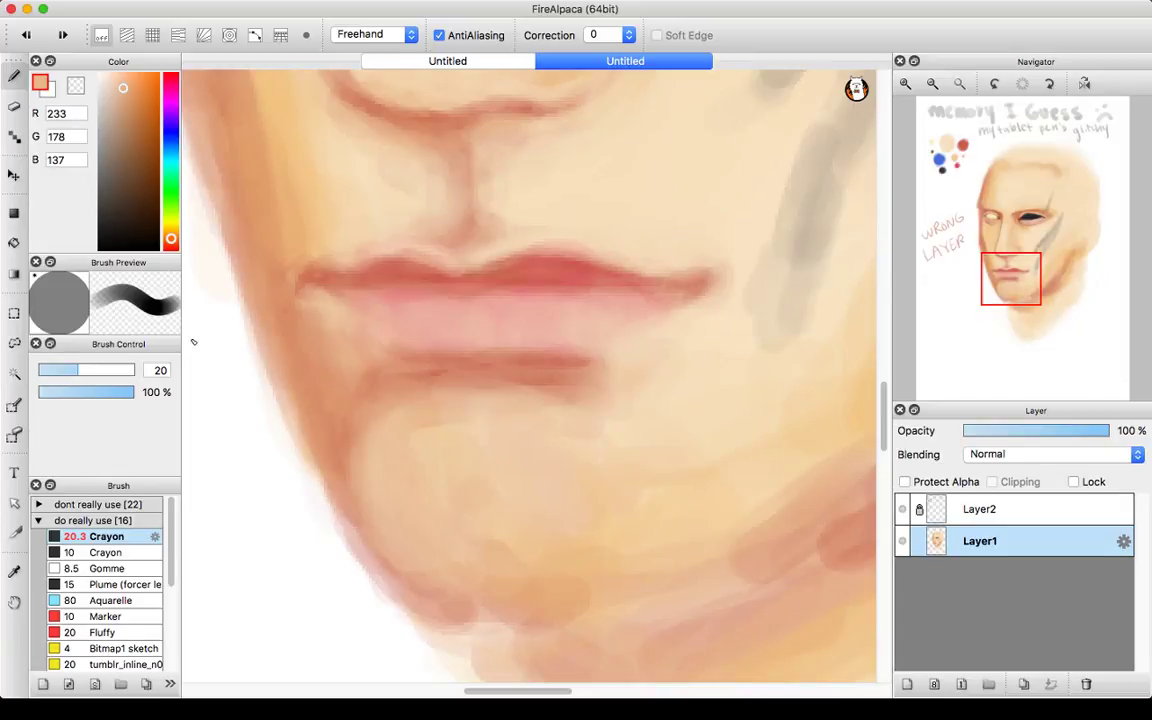
drag(70, 369, 55, 370)
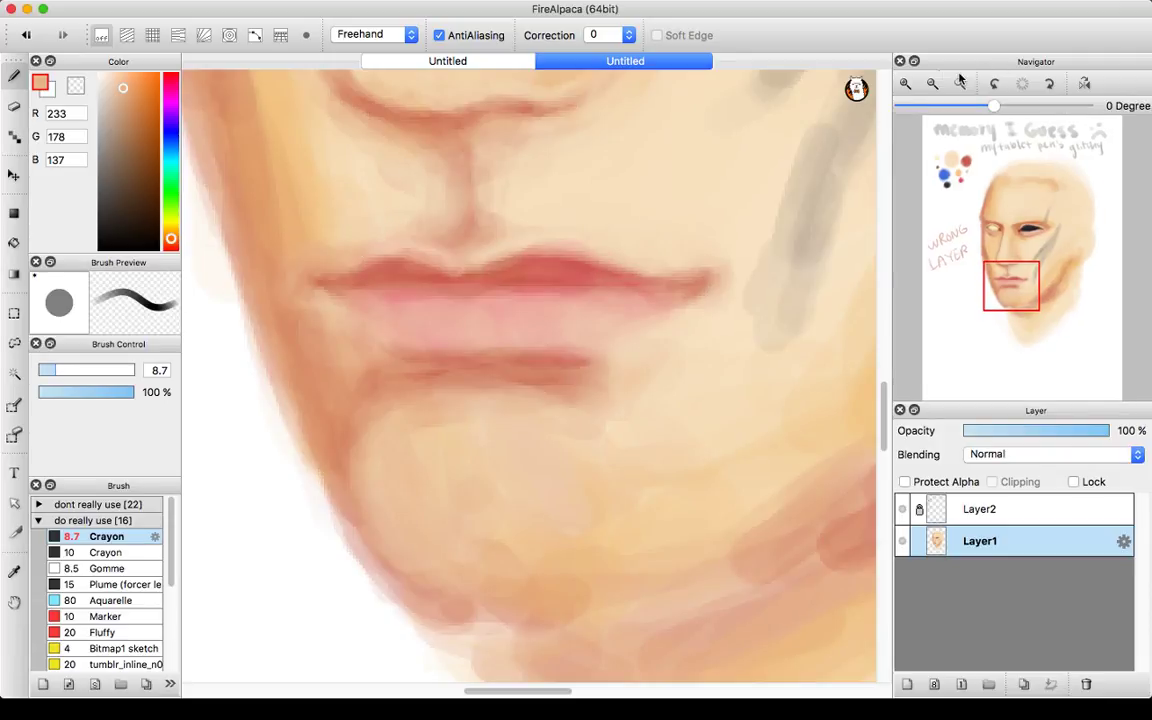
- Blend the peach tone into the narrow cheek beside the nose at brush size 12.9
scroll(1004, 215, down, 3)
drag(1004, 215, 1000, 177)
click(905, 84)
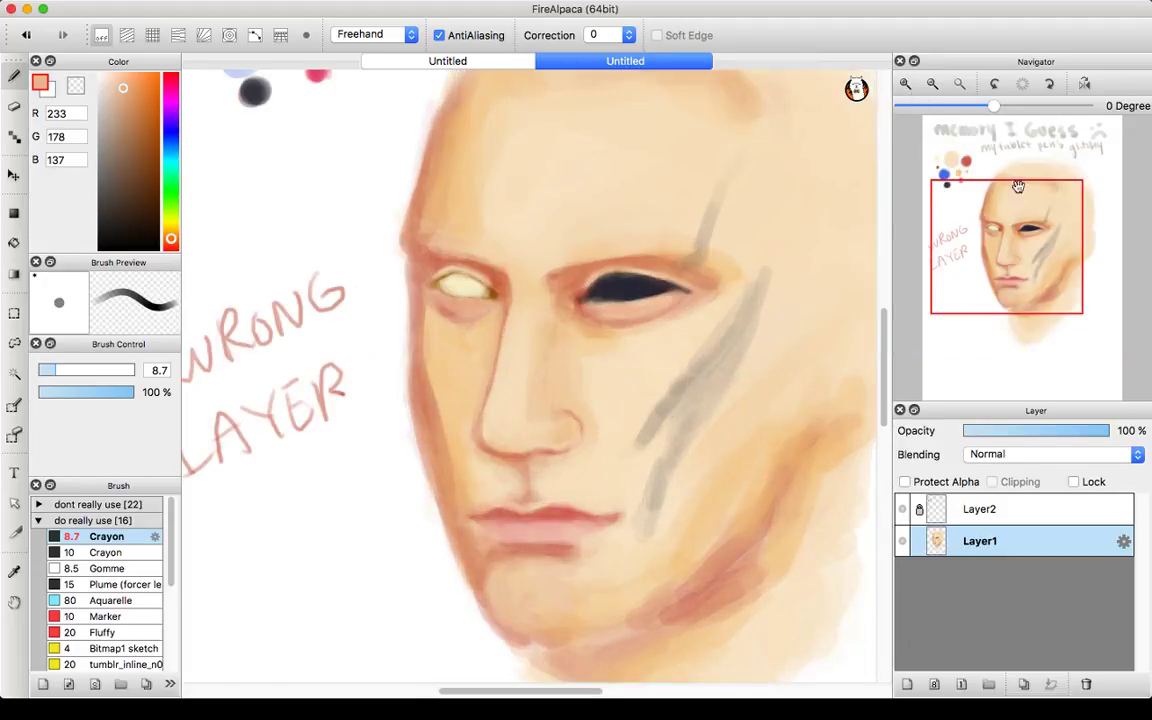
drag(1012, 240, 1016, 271)
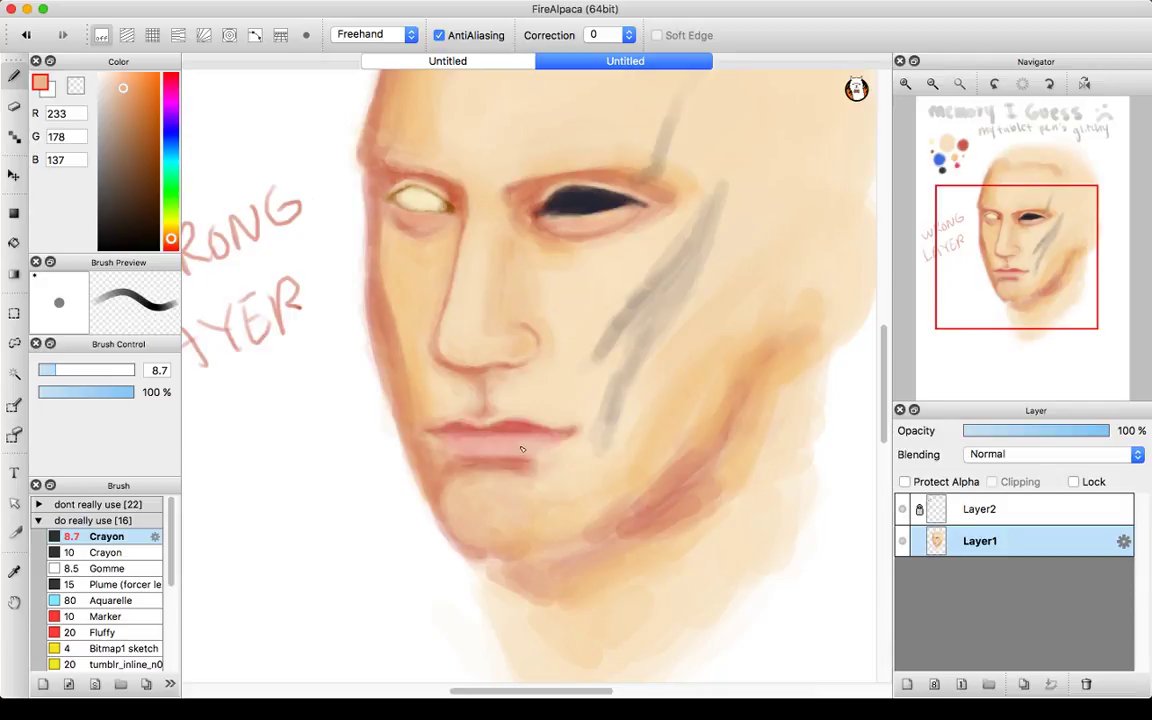
drag(101, 374, 64, 370)
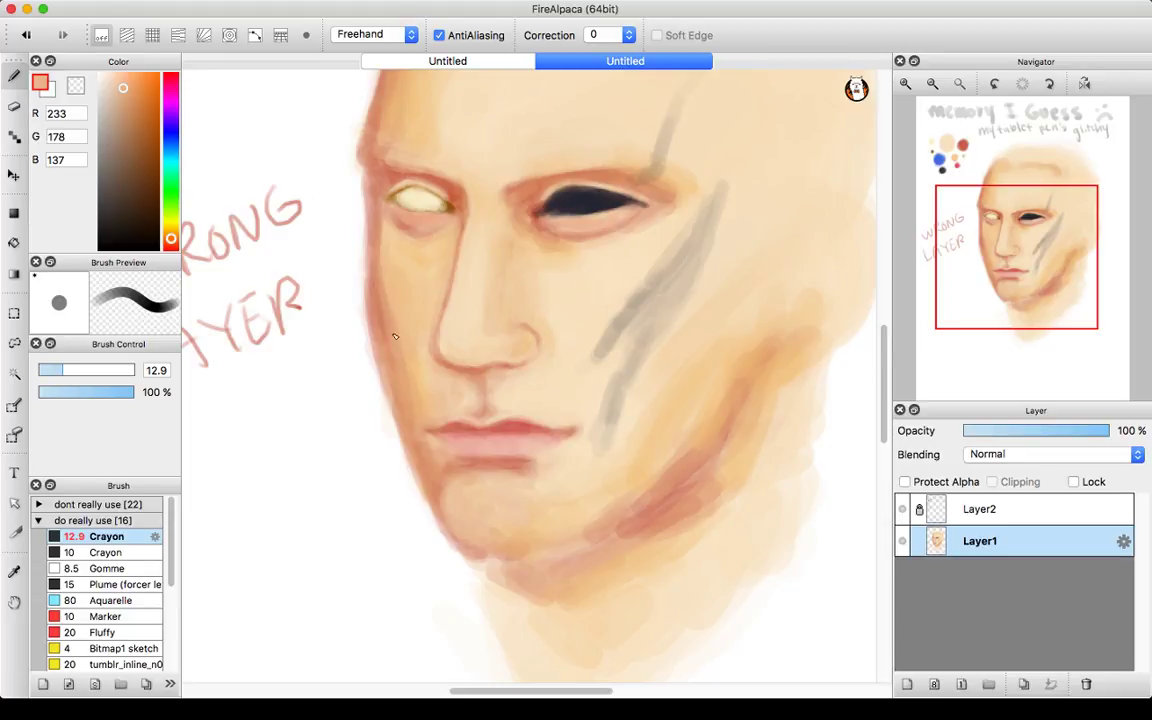
- Reduce the brush size to 4.2 and sample the palette's red, RGB 197, 91, 71
drag(63, 371, 50, 375)
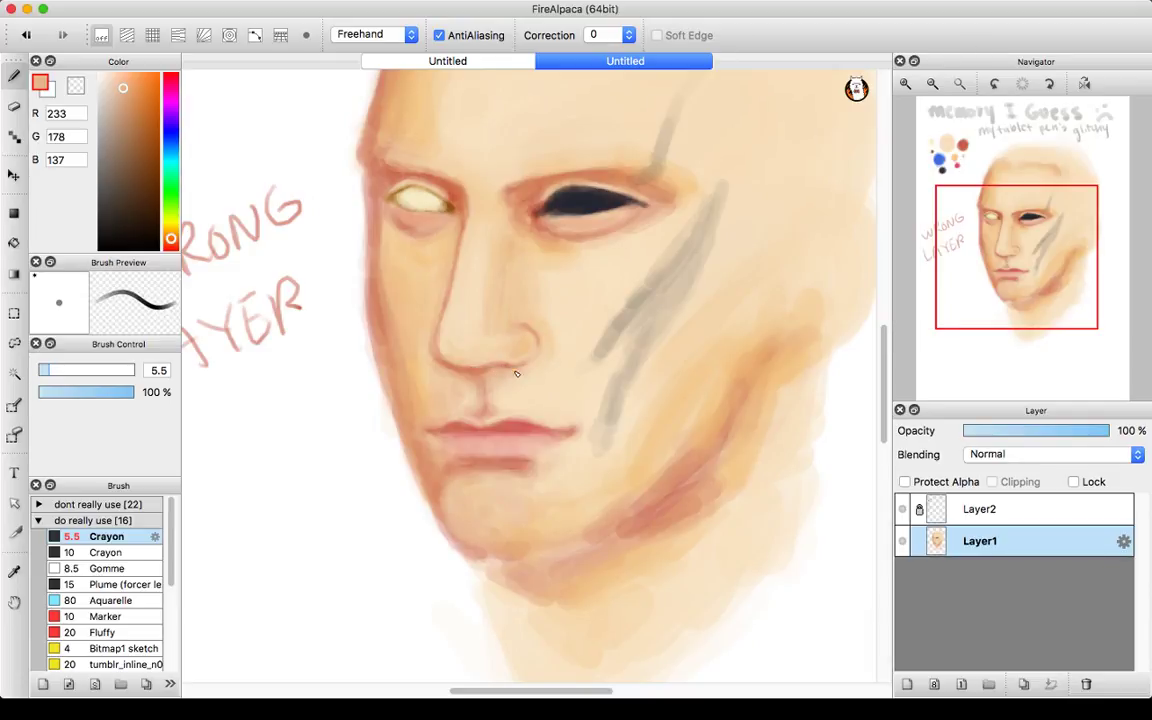
click(53, 371)
drag(52, 371, 47, 371)
drag(990, 228, 968, 196)
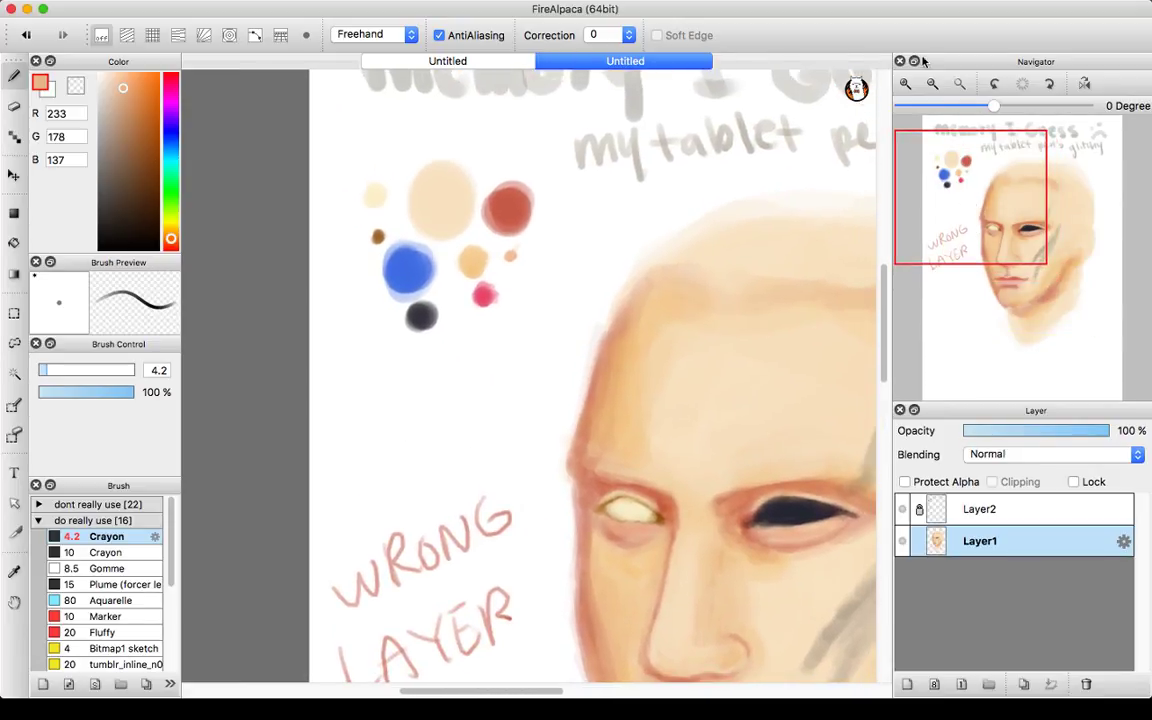
alt+click(511, 213)
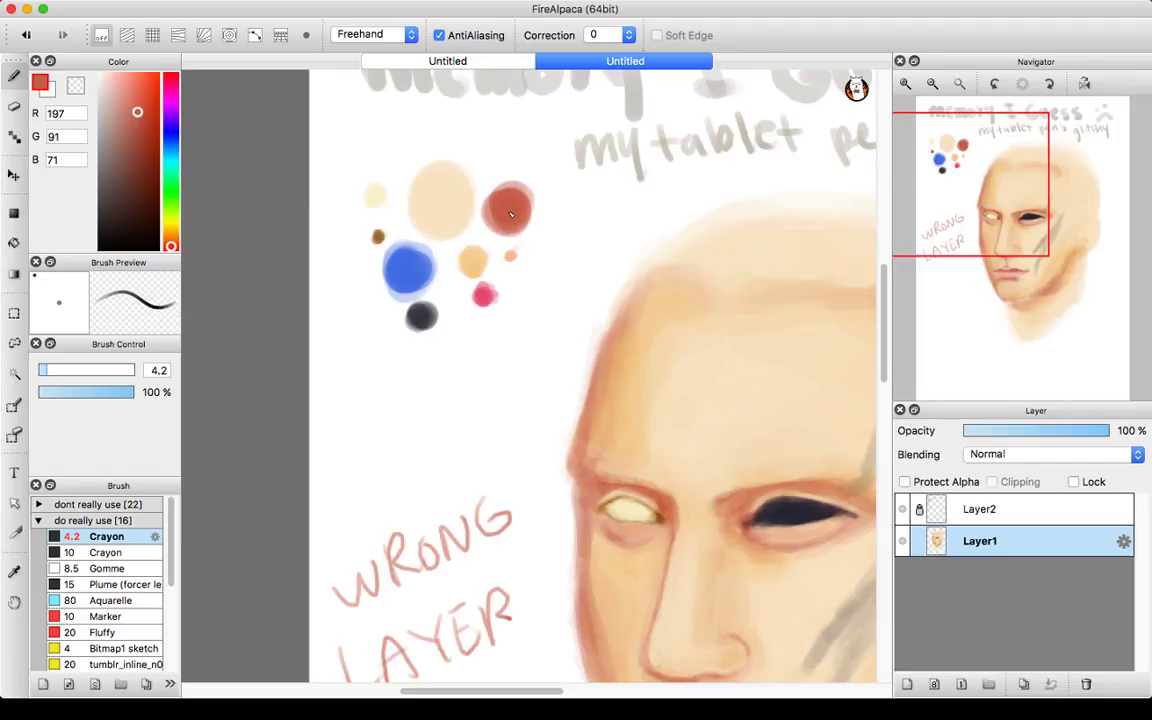
- Write the note "Hold on changing music" in red in the blank area beside the chin
drag(988, 218, 1020, 270)
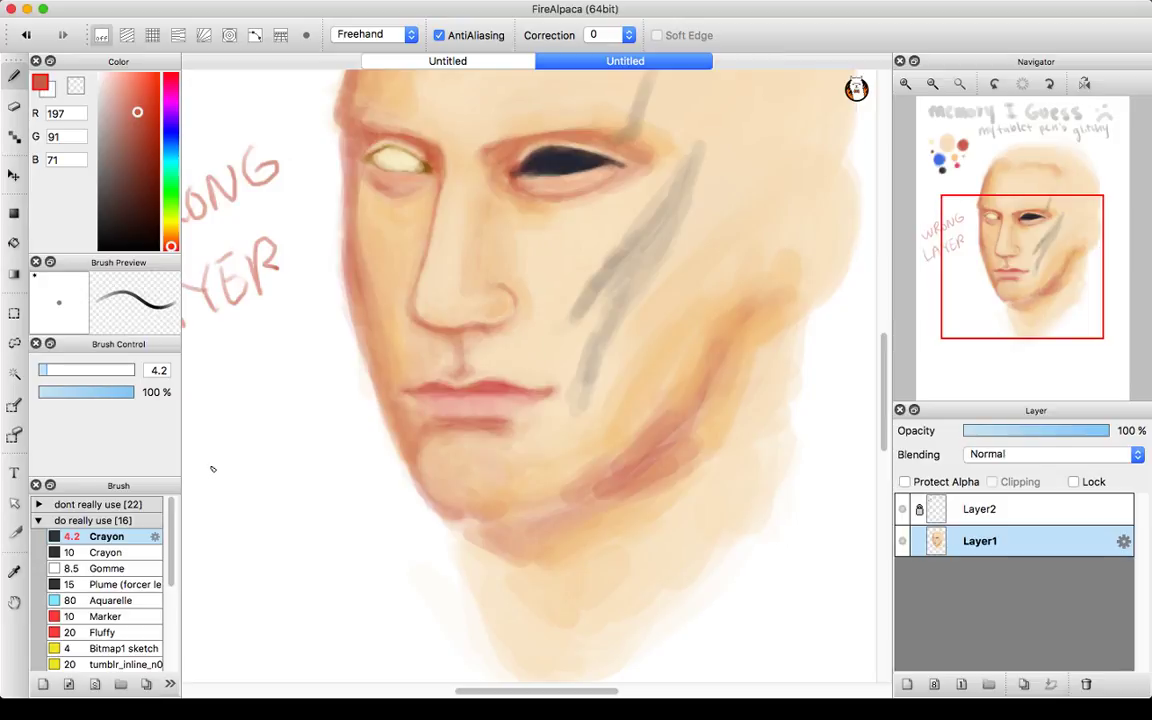
drag(213, 450, 207, 476)
mouse_move(223, 456)
mouse_down()
mouse_move(221, 472)
mouse_move(224, 457)
mouse_move(262, 462)
mouse_move(226, 506)
mouse_move(250, 492)
mouse_move(264, 508)
mouse_move(247, 553)
mouse_move(280, 550)
mouse_move(306, 518)
mouse_move(328, 548)
mouse_move(334, 530)
mouse_move(345, 552)
mouse_move(356, 532)
mouse_move(375, 530)
mouse_move(383, 545)
mouse_up()
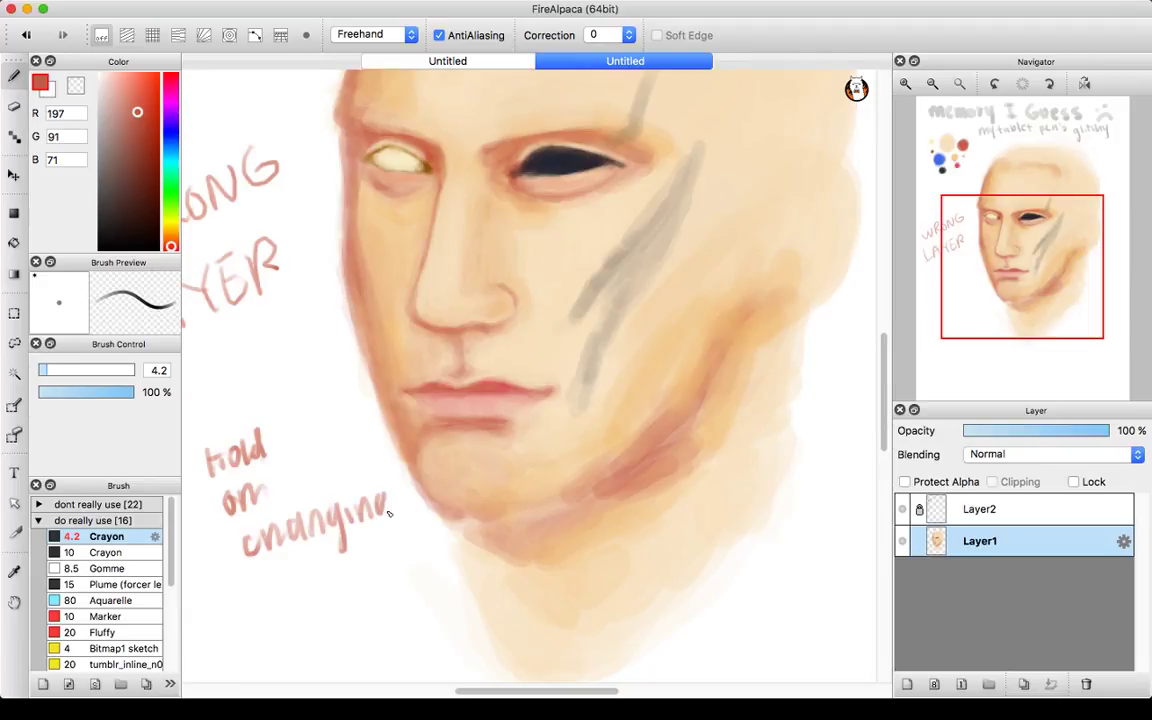
mouse_move(270, 608)
mouse_down()
mouse_move(274, 590)
mouse_move(300, 606)
mouse_move(318, 590)
mouse_move(320, 606)
mouse_move(340, 598)
mouse_move(373, 502)
mouse_up()
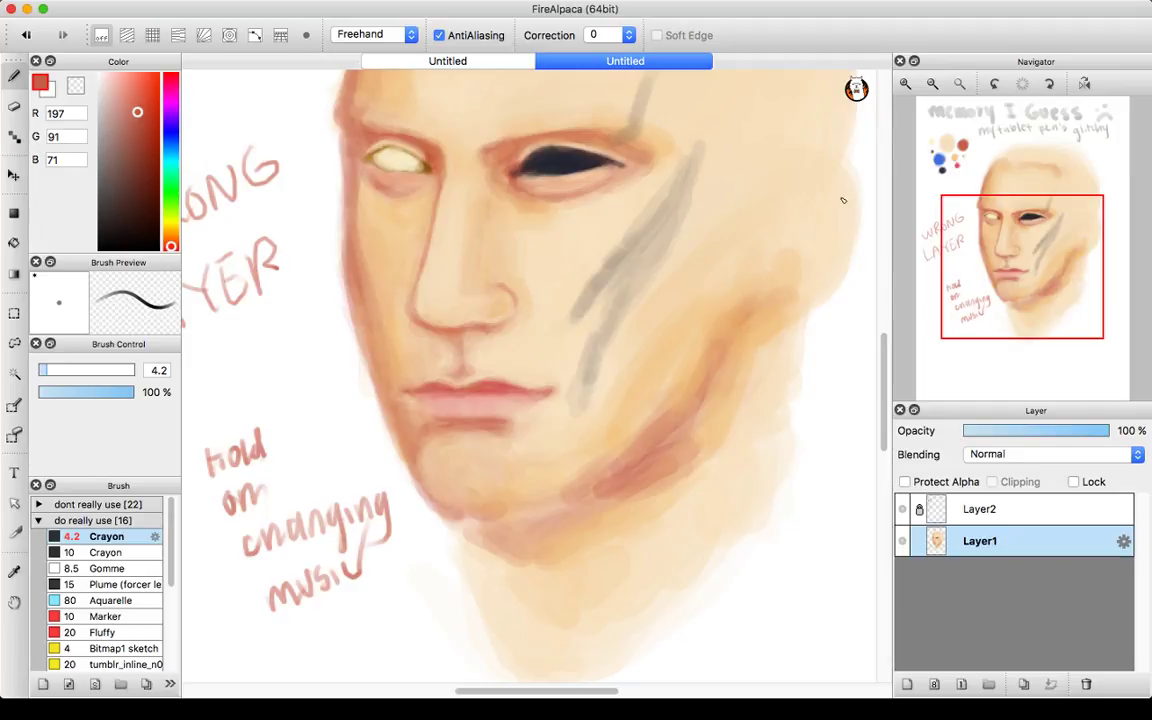
- Sample the palette's red, RGB 197, 91, 72, and refine the upper lip with it at brush size 2.2
mouse_move(1008, 226)
drag(1010, 233, 1023, 260)
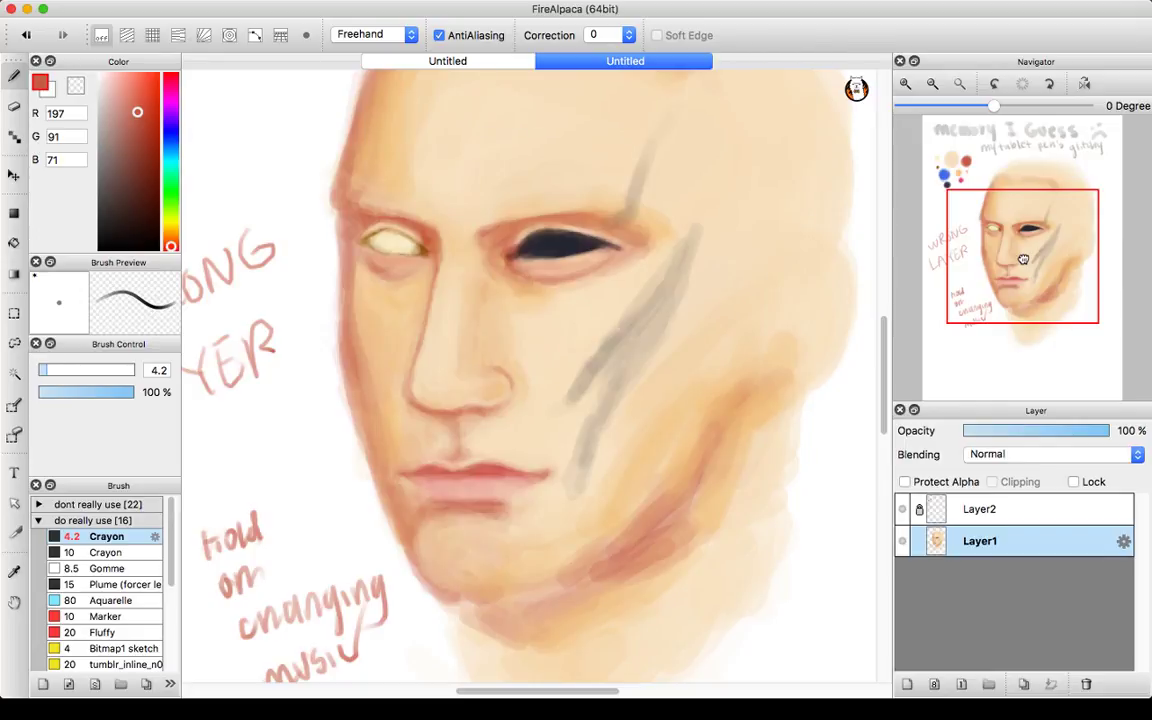
drag(1023, 260, 1022, 283)
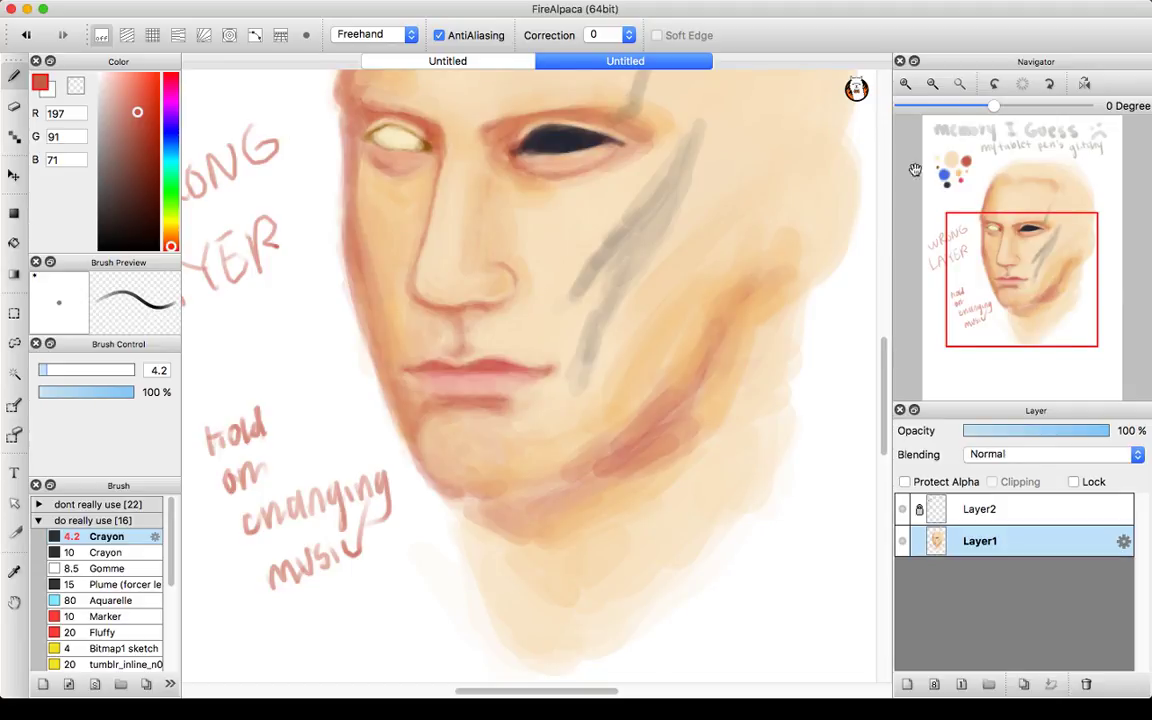
drag(1016, 181, 982, 185)
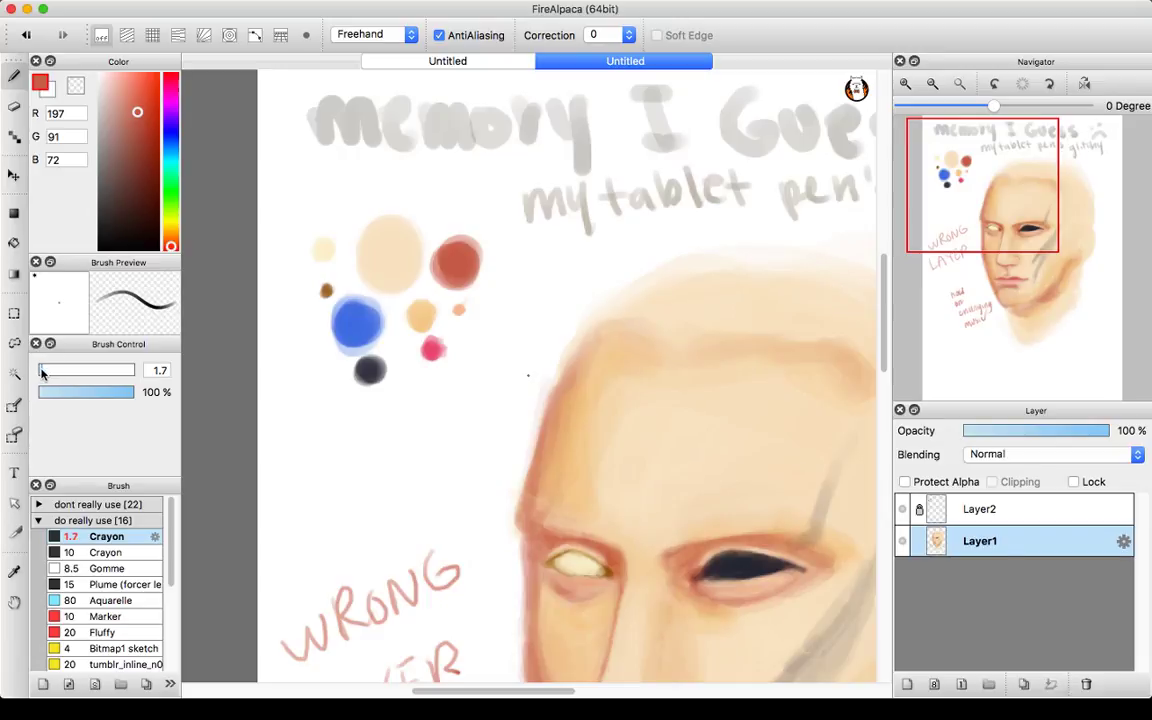
drag(43, 373, 40, 372)
click(1005, 300)
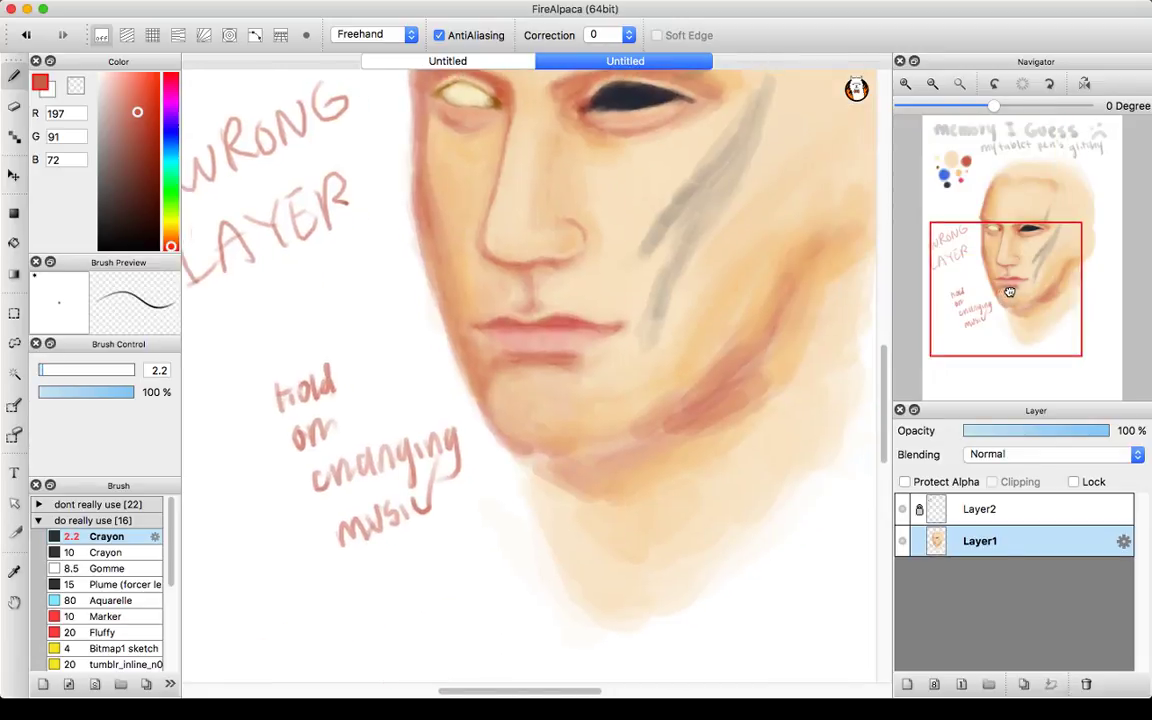
click(907, 85)
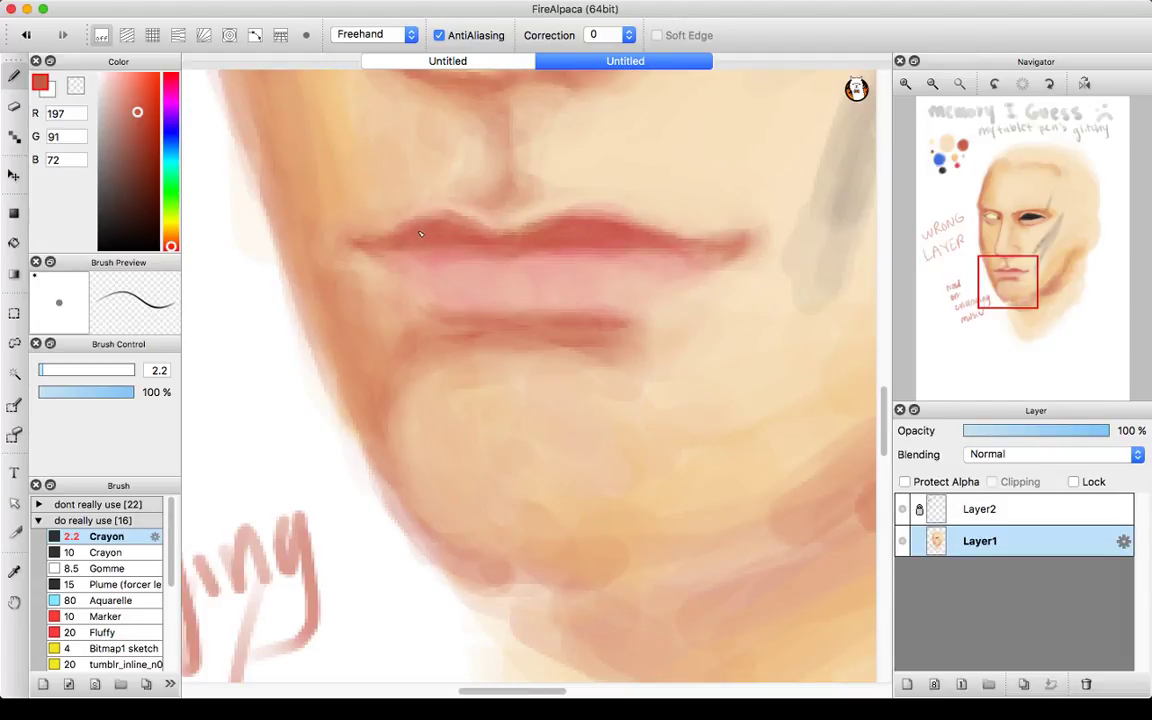
- Sample the palette's pink, RGB 229, 67, 105, and tint the lower lip just beneath the line between the lips
drag(940, 164, 960, 180)
drag(816, 192, 797, 182)
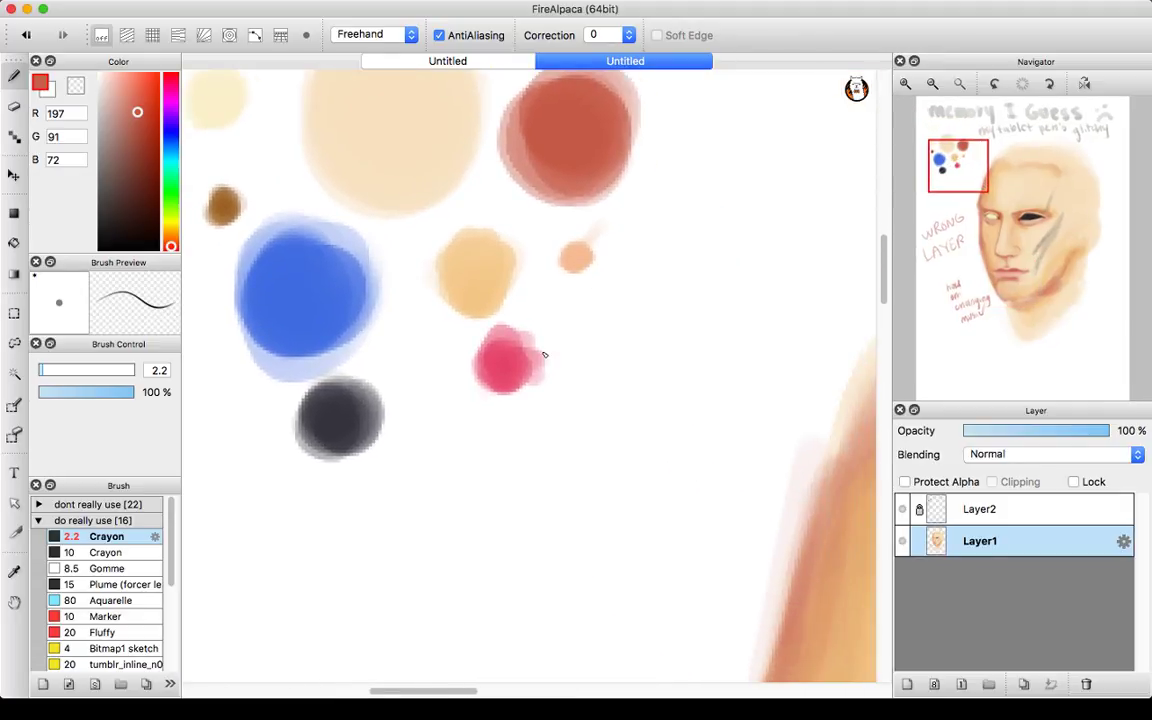
alt+click(512, 370)
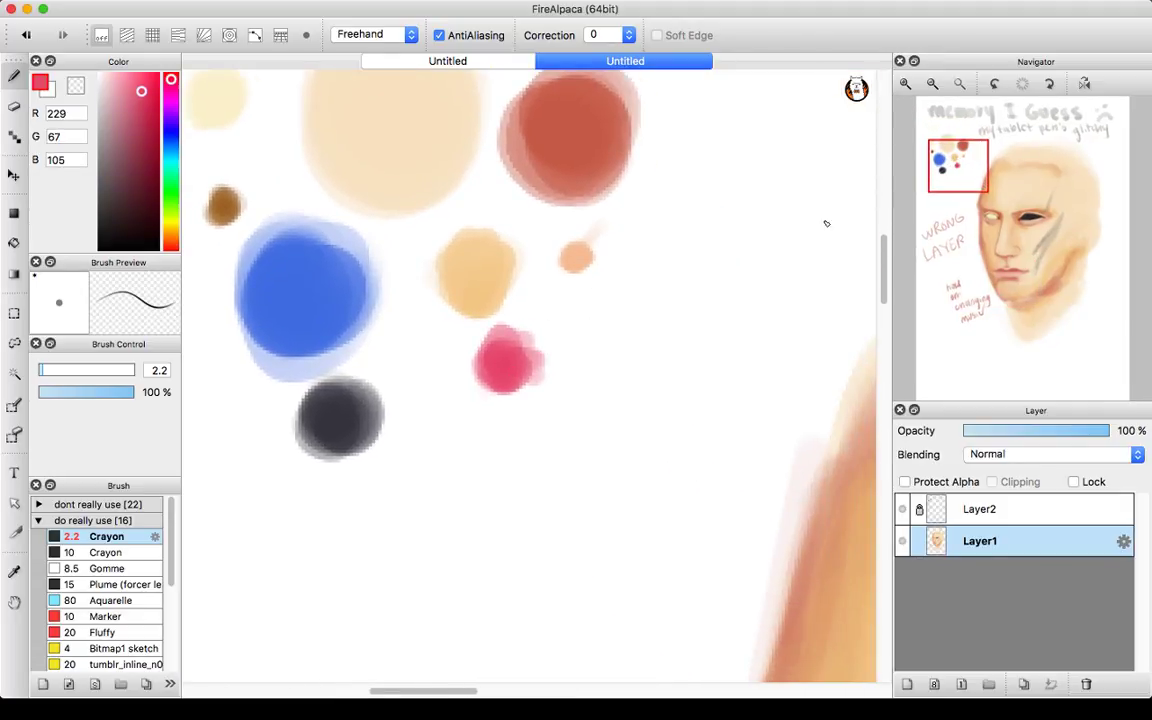
click(1013, 285)
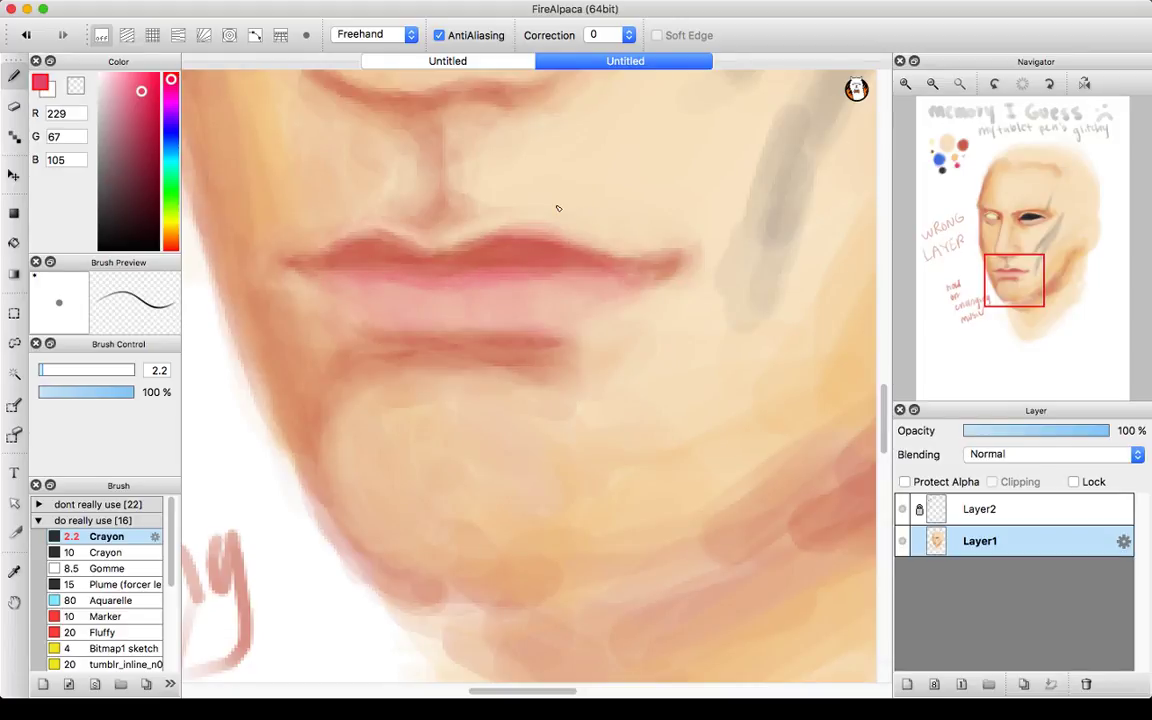
- Sample the palette's light skin tone, RGB 247, 224, 190, and clean up the edges of the lips with it
mouse_move(956, 160)
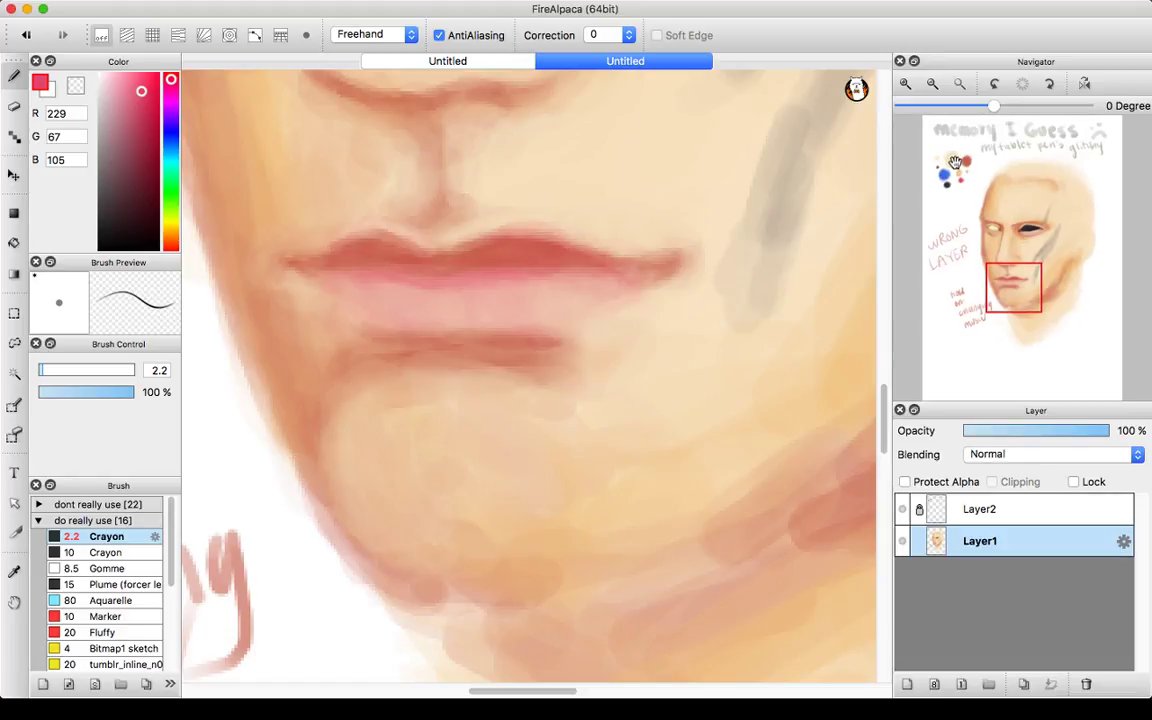
scroll(956, 160, up, 2)
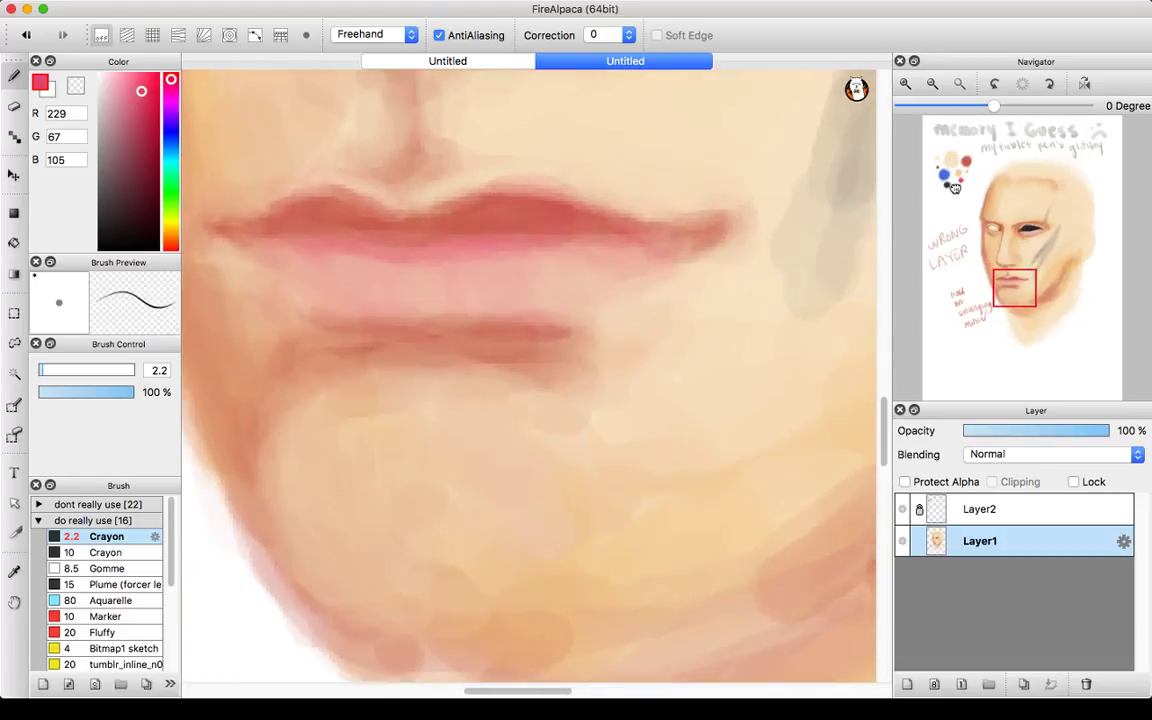
scroll(951, 218, down, 5)
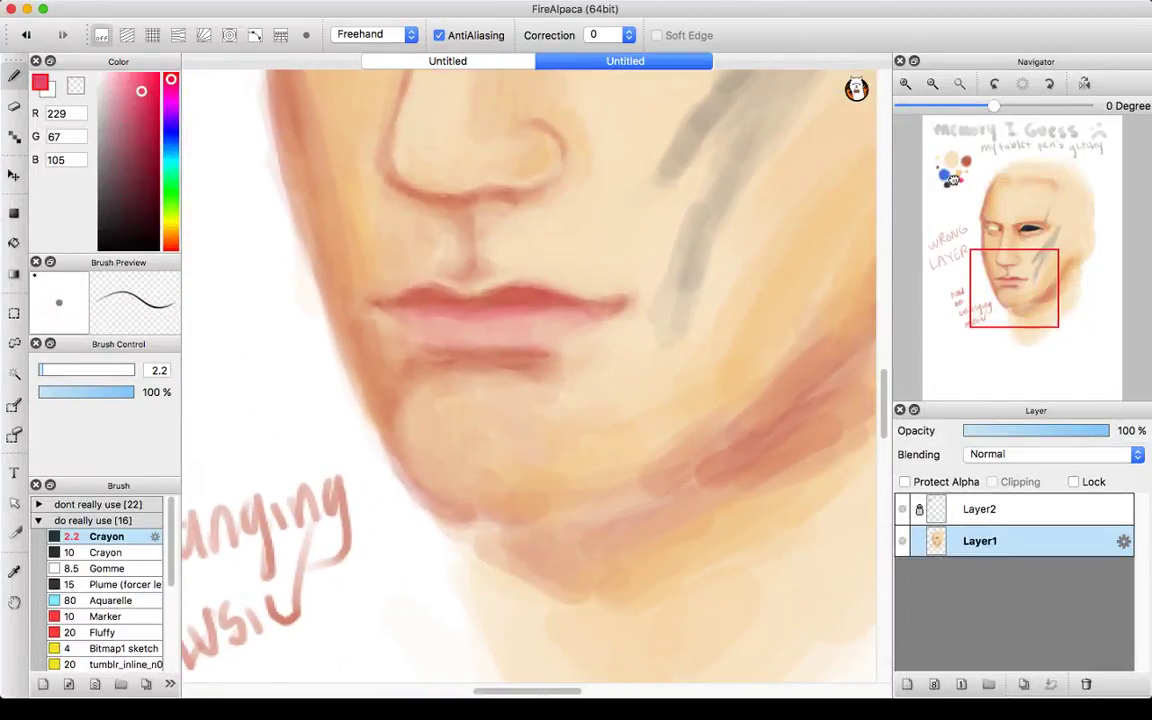
click(953, 178)
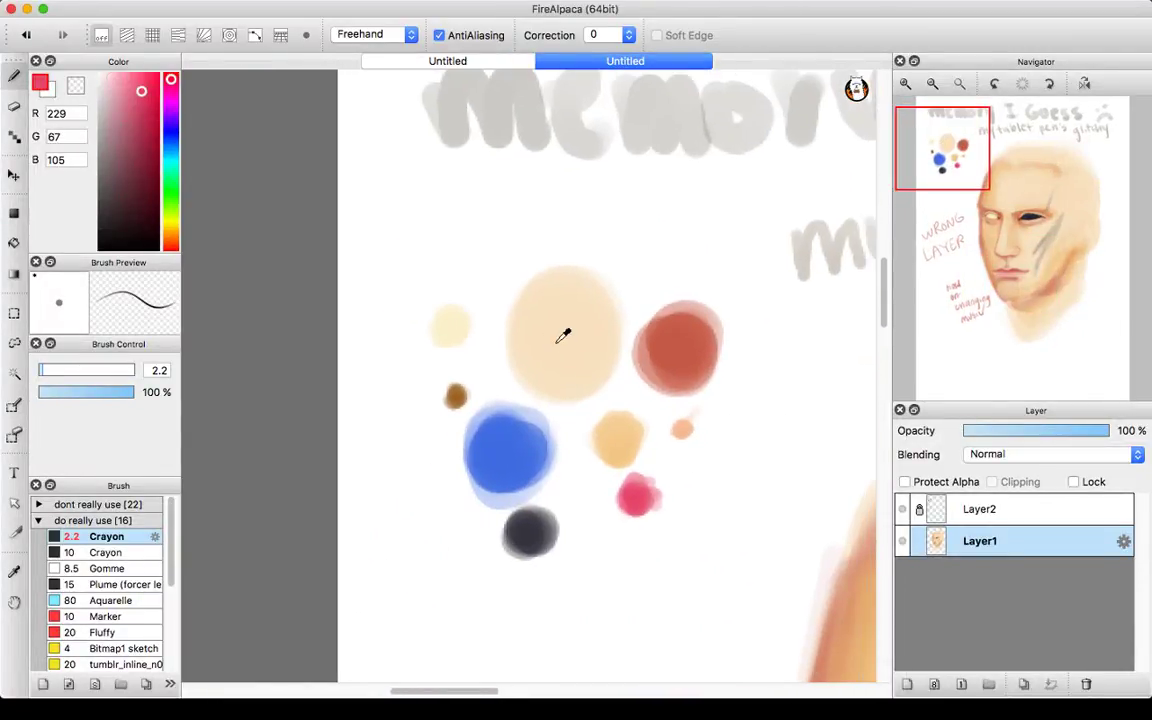
alt+click(563, 332)
drag(1031, 244, 1008, 293)
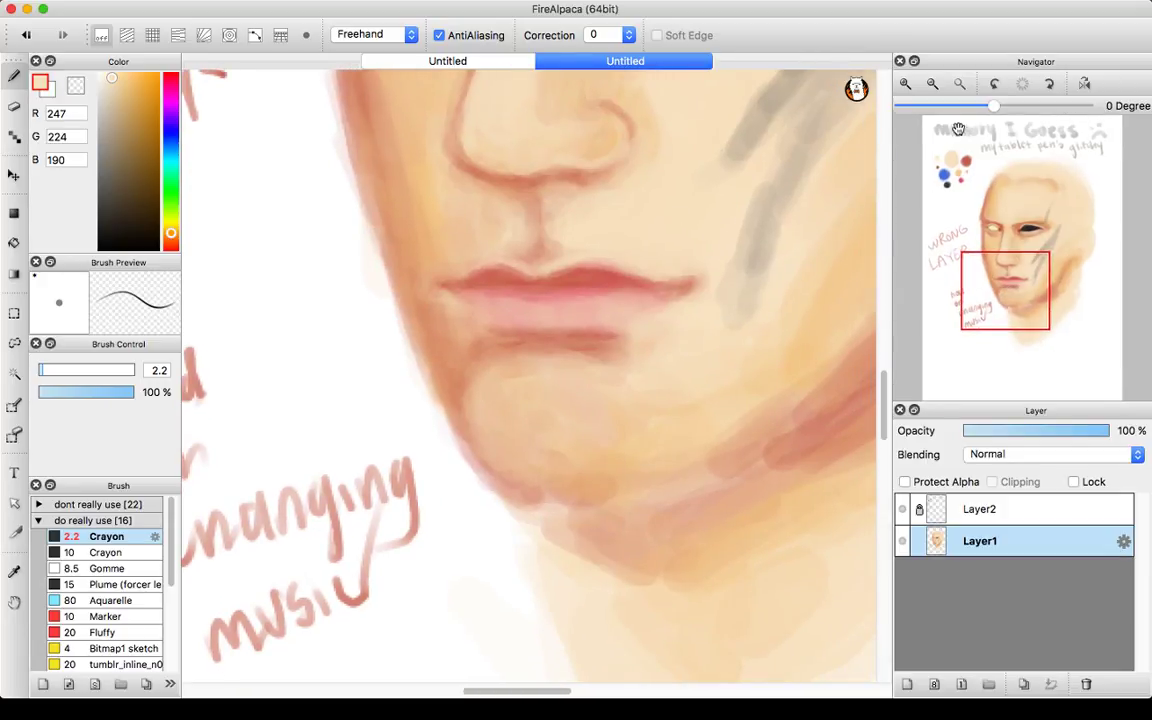
click(905, 84)
click(905, 84)
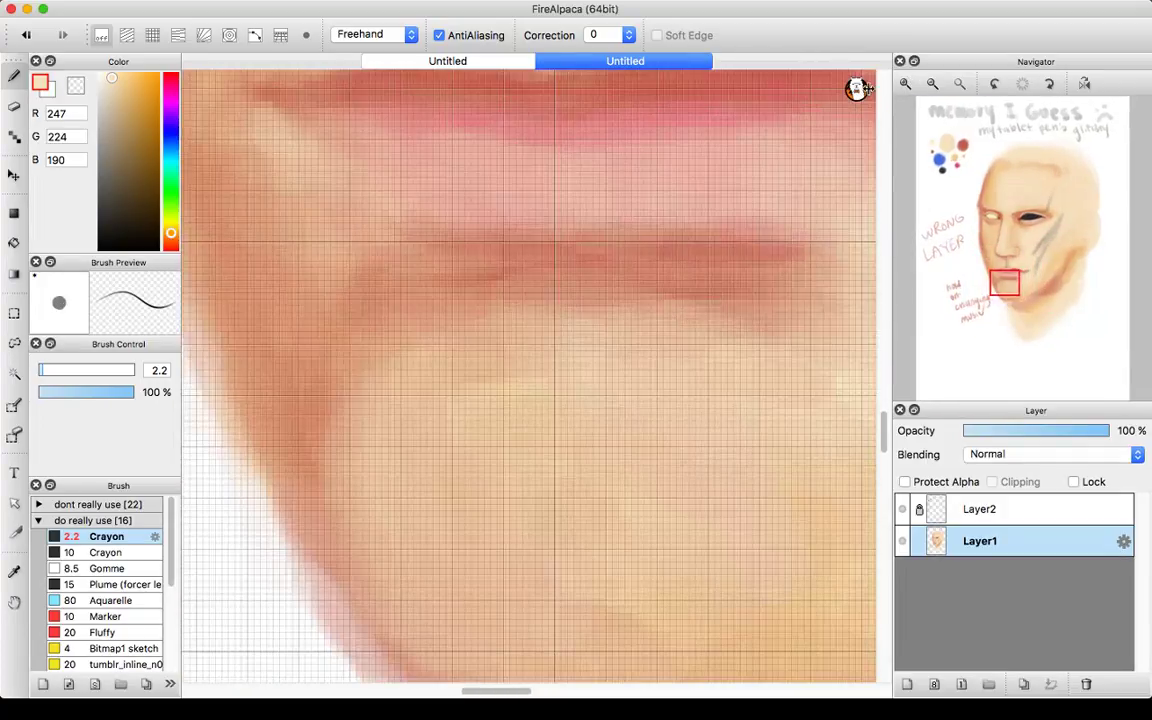
click(932, 84)
click(932, 84)
mouse_move(1000, 285)
mouse_down()
mouse_move(1020, 260)
mouse_move(1009, 292)
mouse_up()
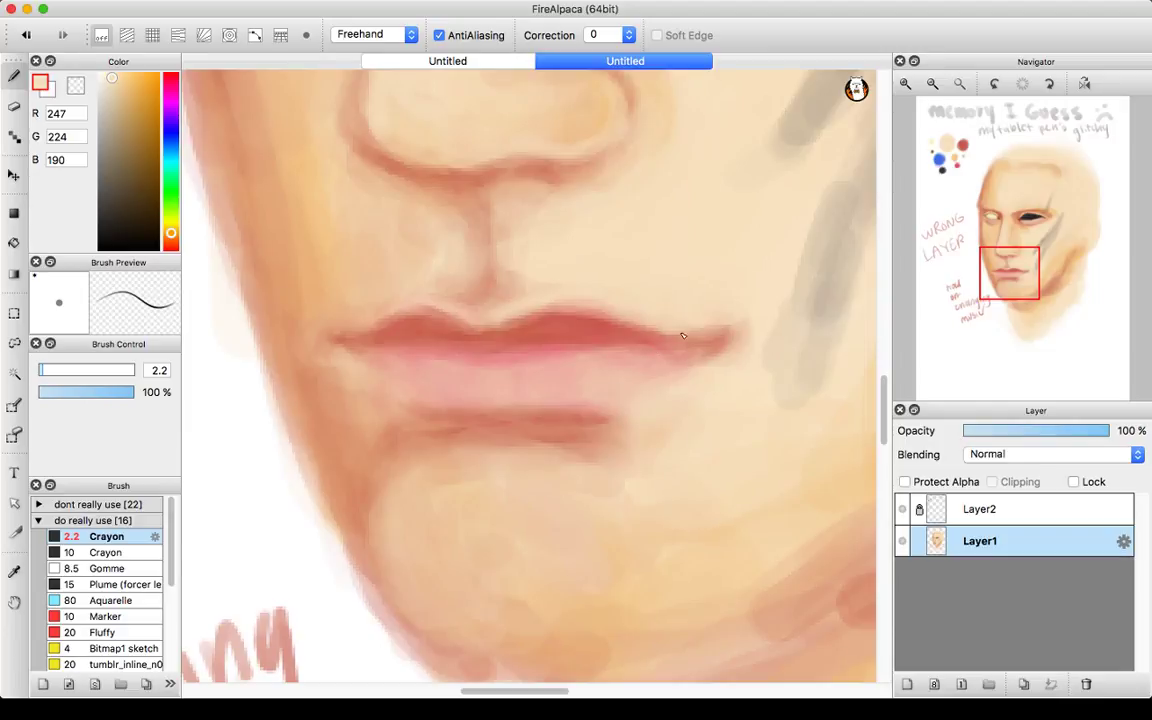
- Sample the palette's red, RGB 197, 91, 71, and touch up the mouth corner on the scarred cheek's side
click(961, 173)
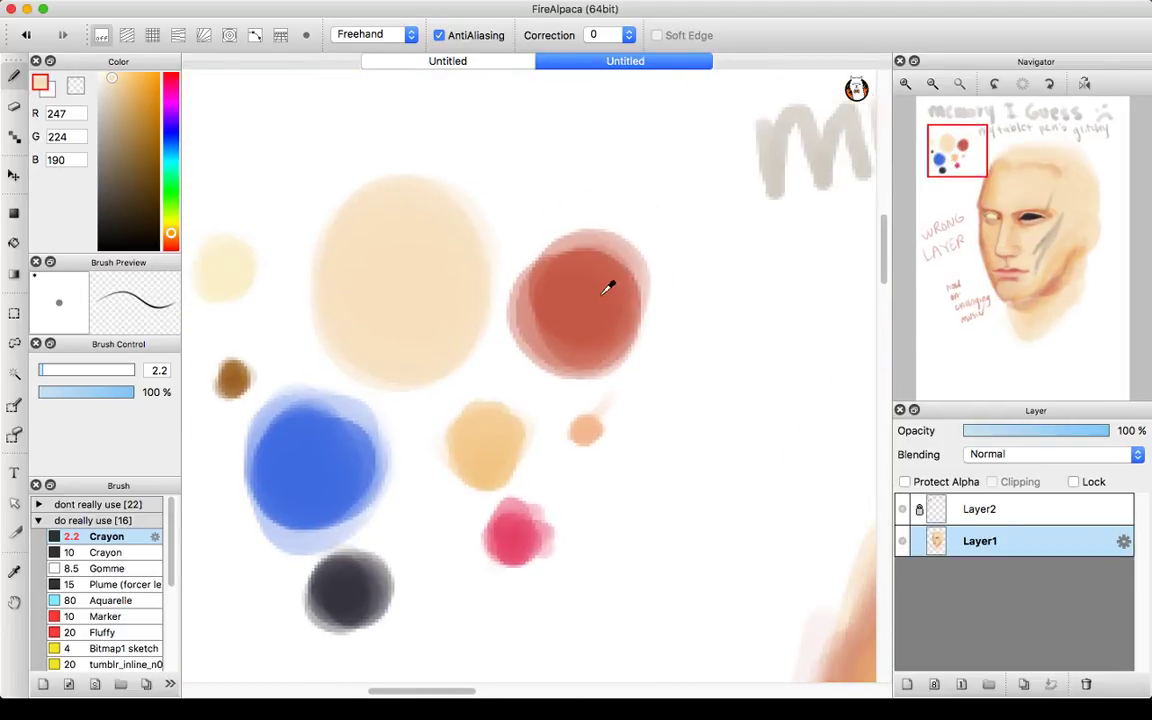
alt+click(609, 284)
click(1029, 293)
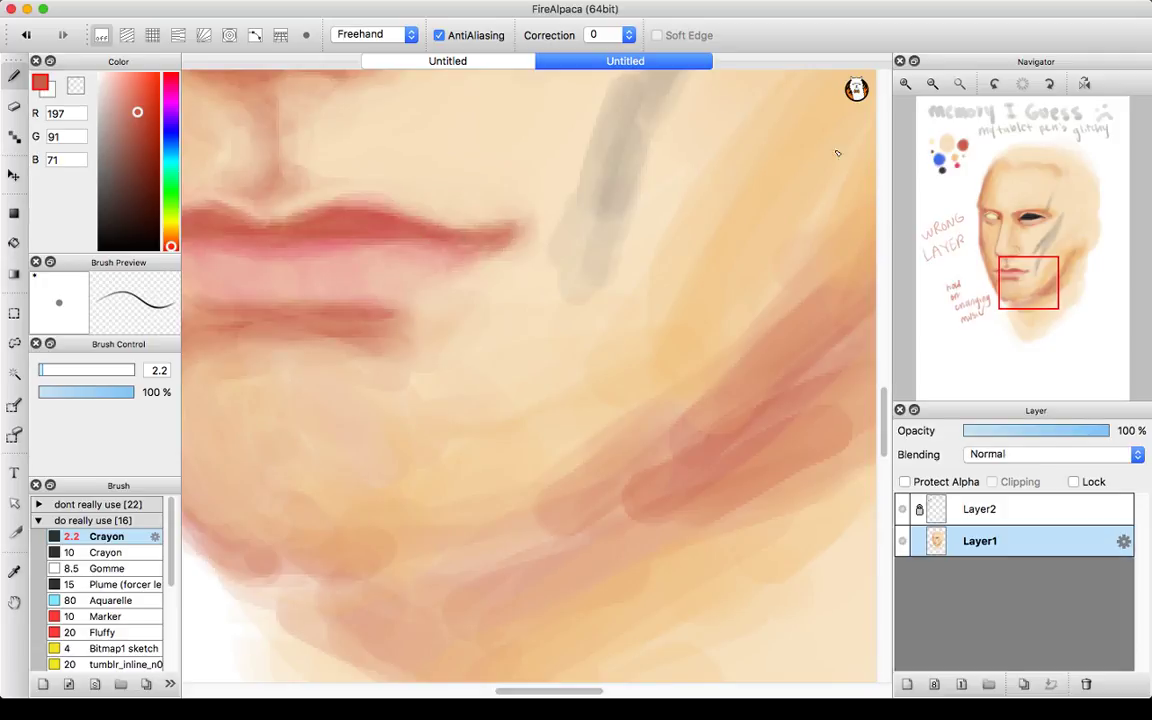
- Darken the red to RGB 165, 84, 69 and shade the mouth corner nearest the shadowed face edge
drag(1003, 250, 1008, 268)
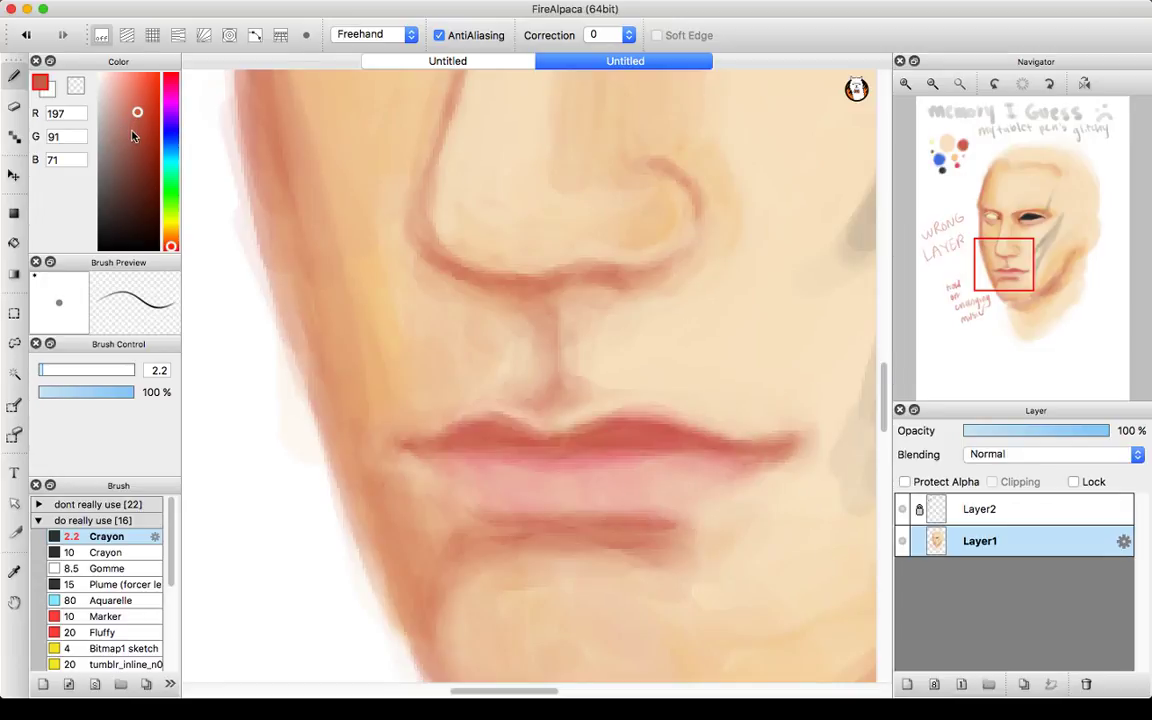
drag(132, 136, 133, 135)
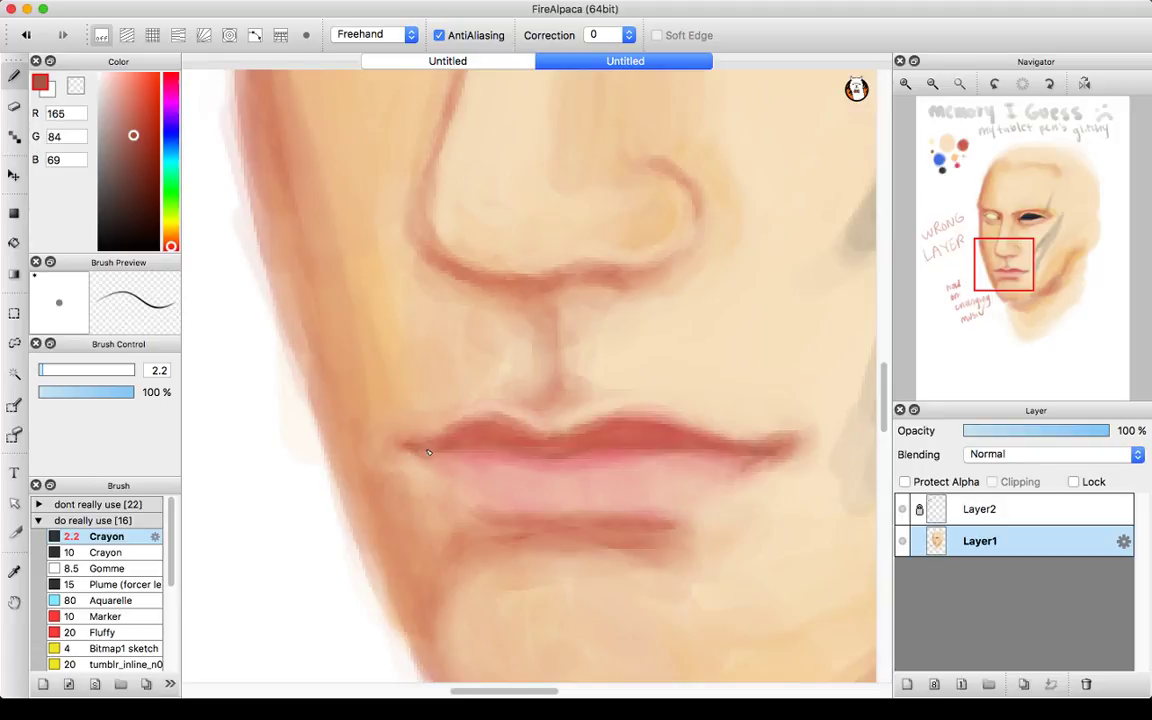
drag(412, 449, 428, 453)
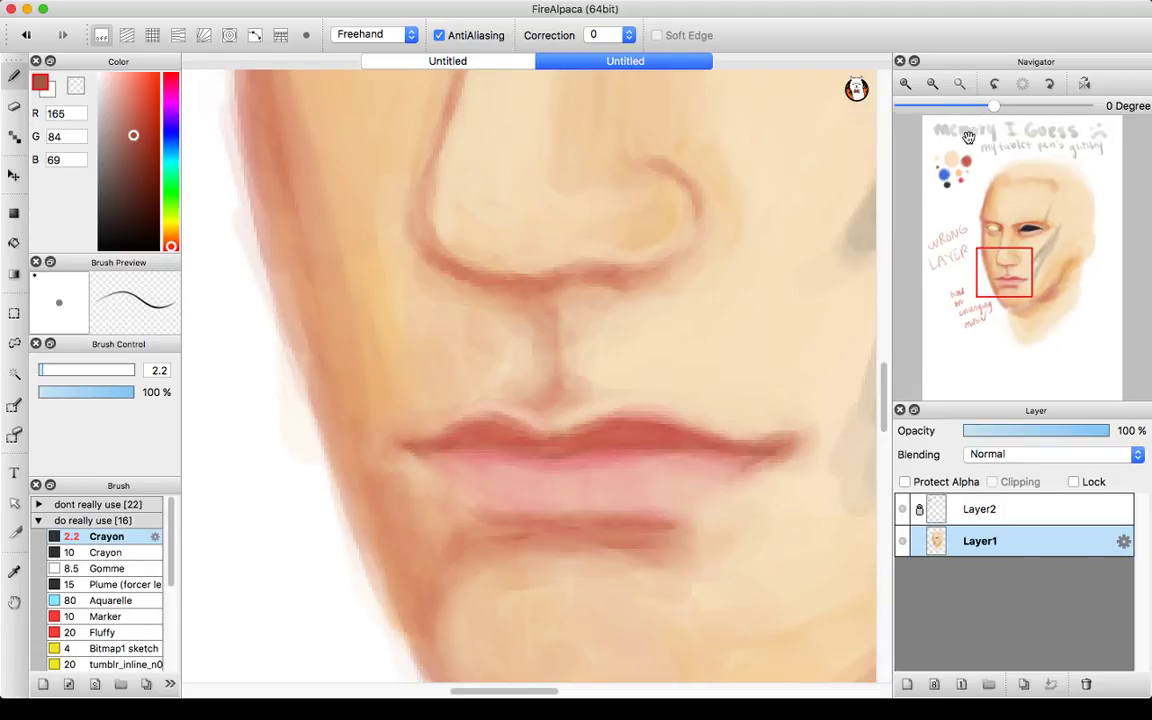
- Lasso the "Hold on changing music" note, delete it and clear the selection
click(930, 85)
click(928, 85)
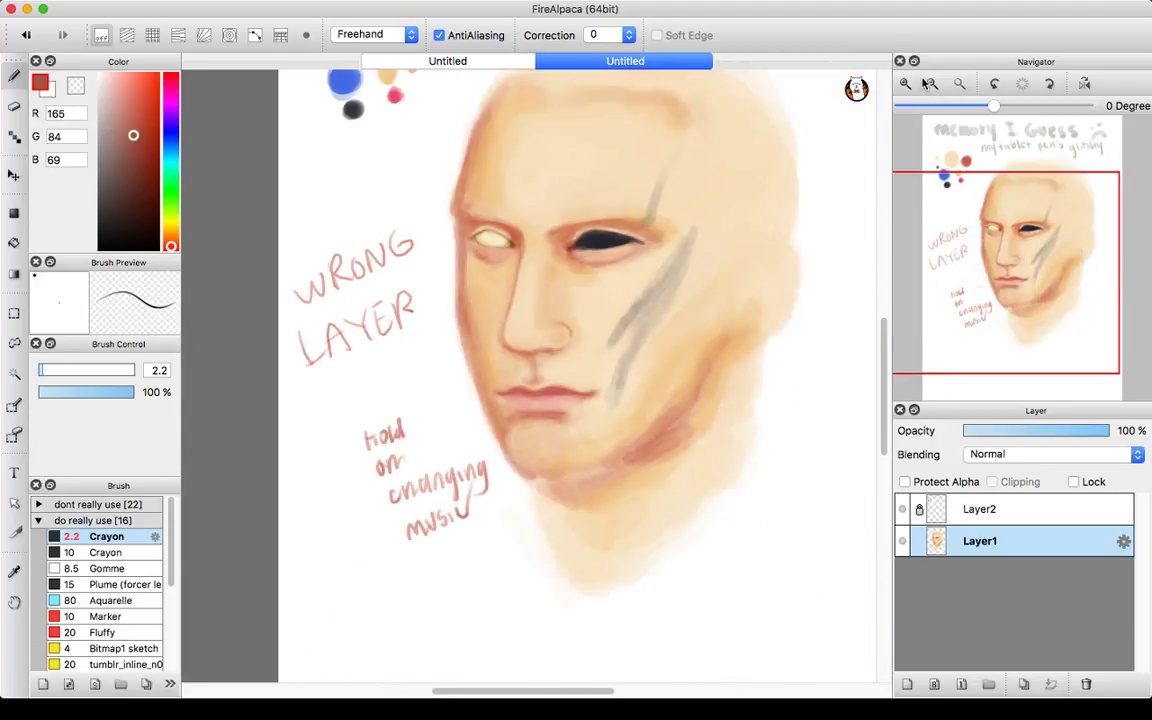
click(1019, 262)
drag(1019, 267, 1005, 289)
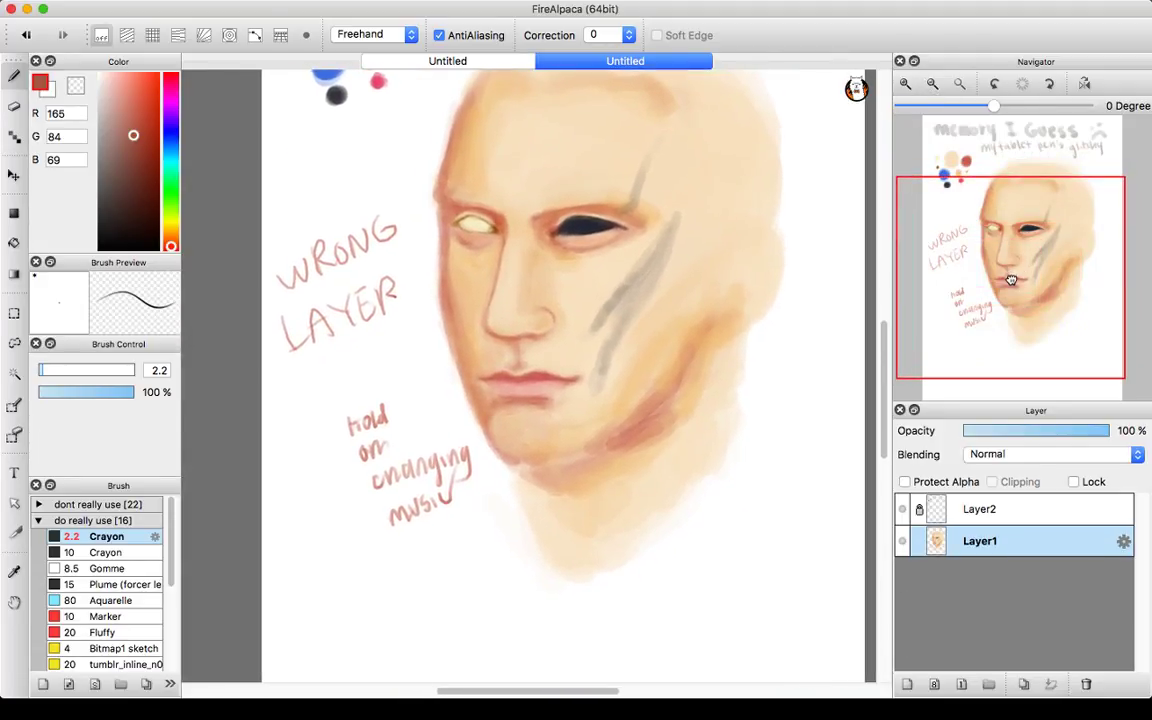
drag(1013, 217, 1010, 253)
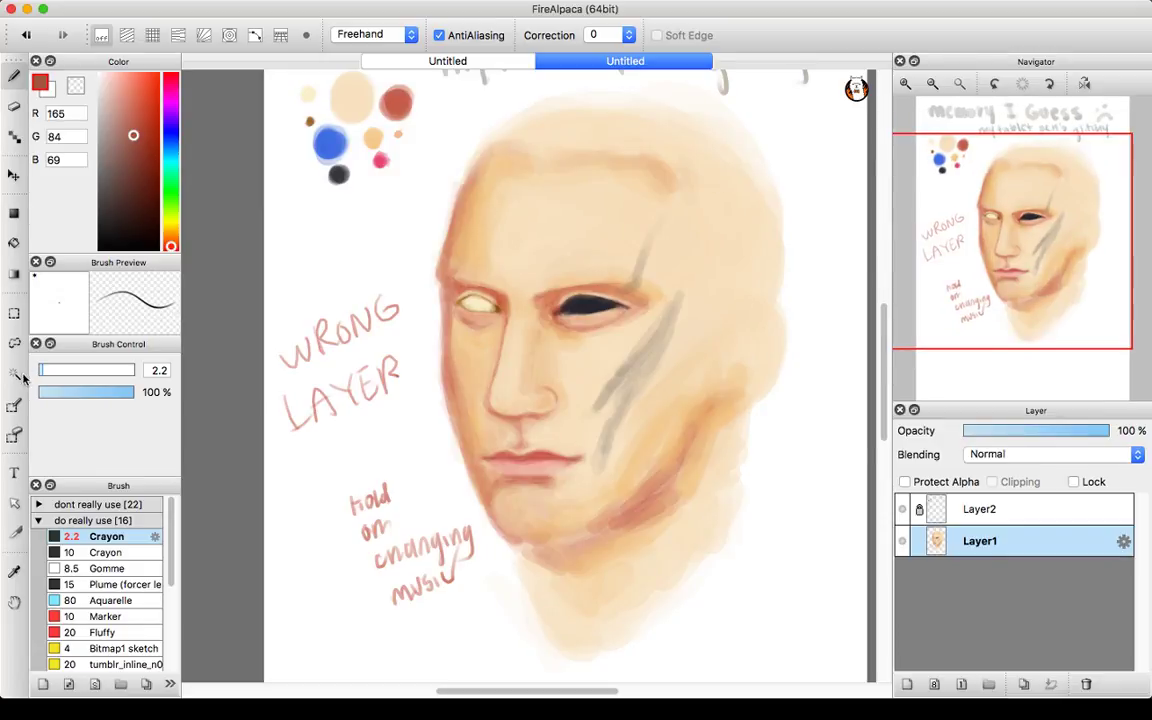
click(14, 342)
mouse_move(410, 434)
mouse_down()
mouse_move(312, 533)
mouse_move(371, 627)
mouse_move(443, 640)
mouse_move(483, 608)
mouse_move(494, 561)
mouse_move(410, 424)
mouse_up()
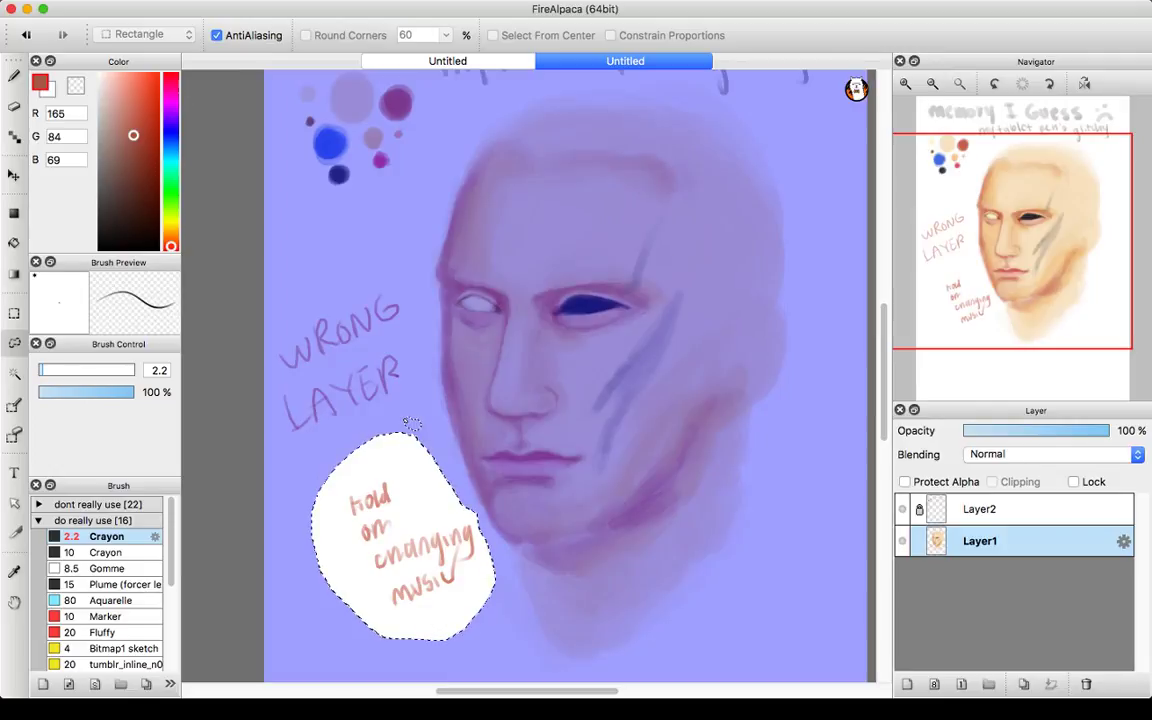
key(Delete)
key(ctrl+d)
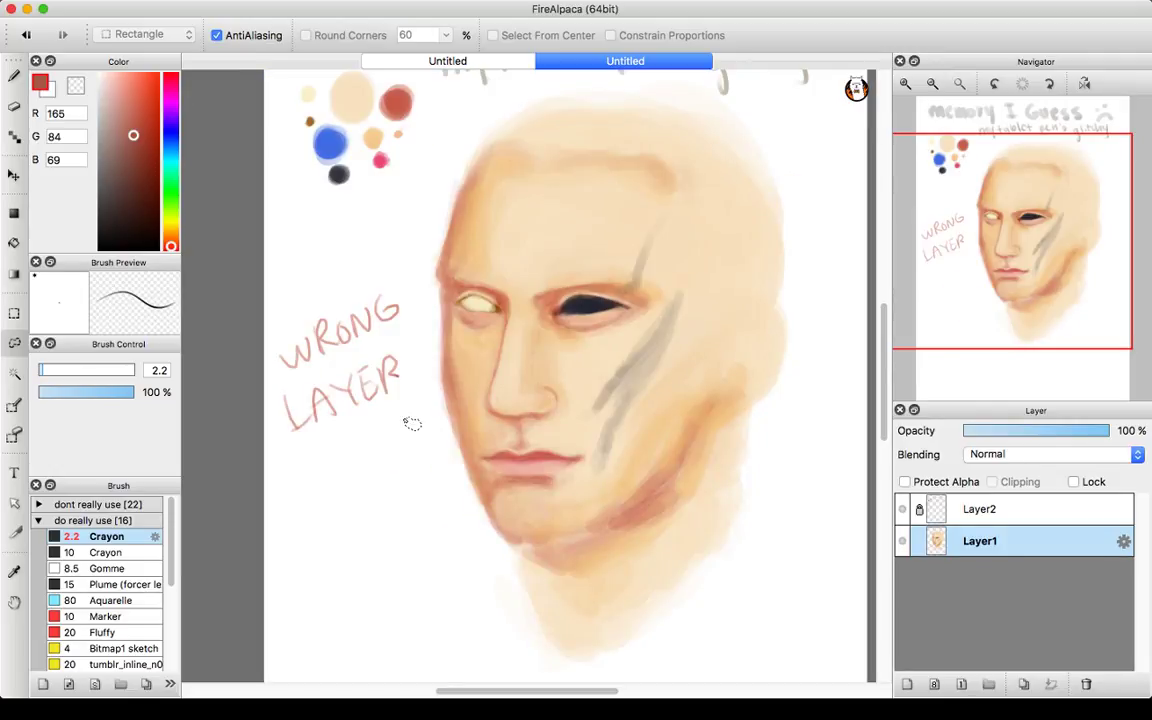
- Pick a light orange skin tone, RGB 243, 199, 135, and blend it around the nose and inner cheek at brush size 5.5
mouse_move(1005, 145)
key(b)
click(931, 85)
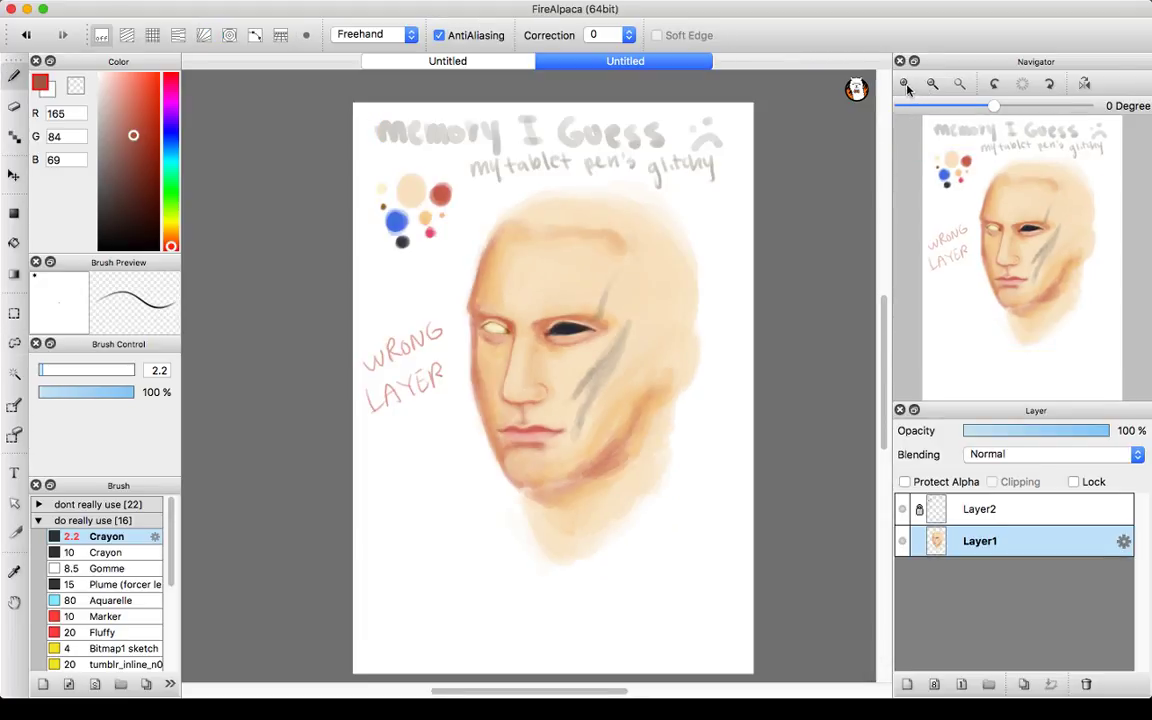
click(905, 84)
click(905, 84)
drag(1006, 228, 1018, 260)
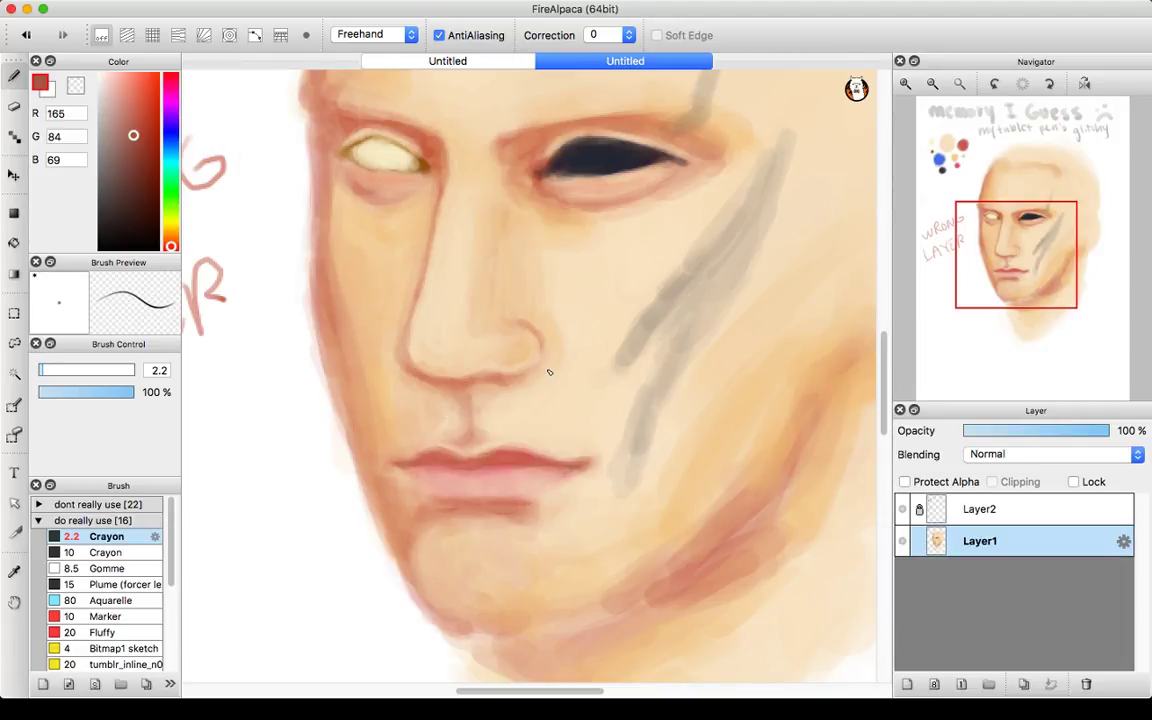
drag(934, 216, 879, 156)
right_click(470, 216)
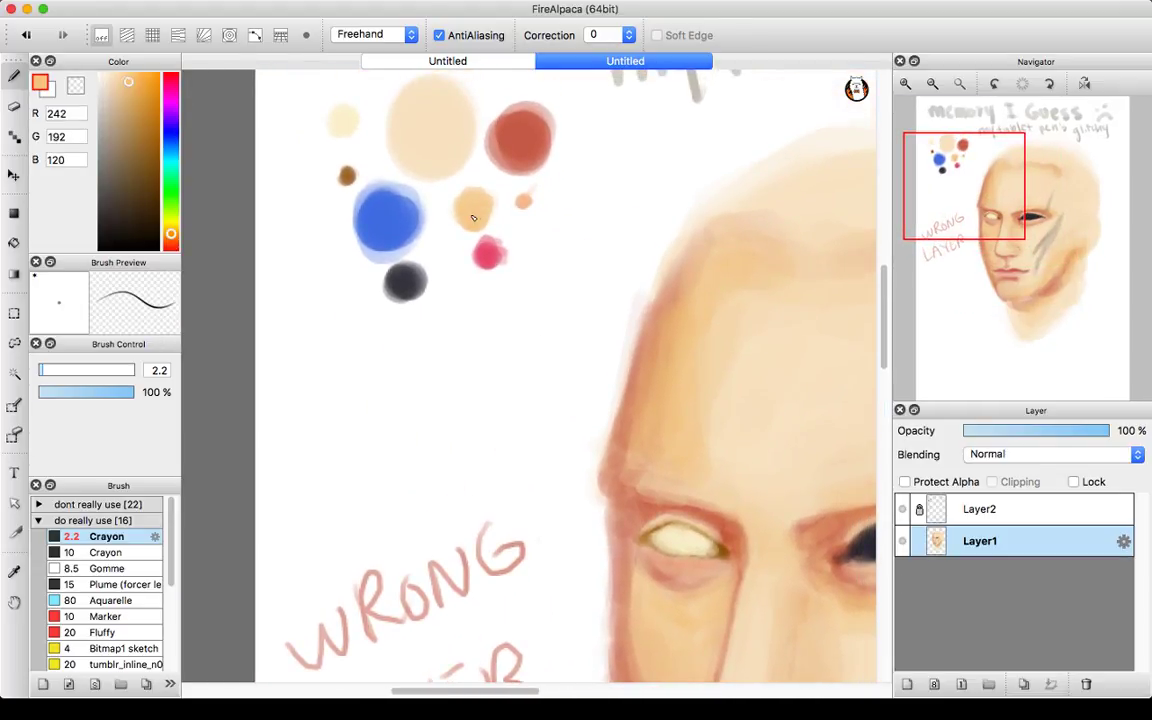
drag(1019, 228, 1085, 253)
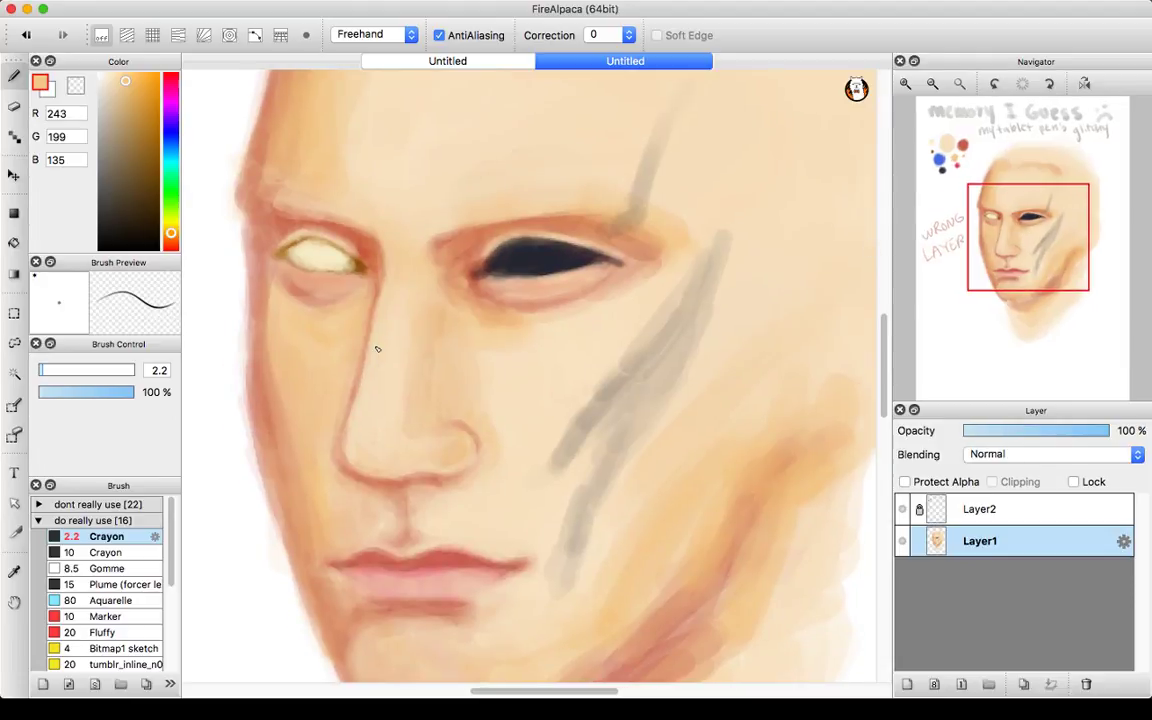
drag(46, 372, 49, 372)
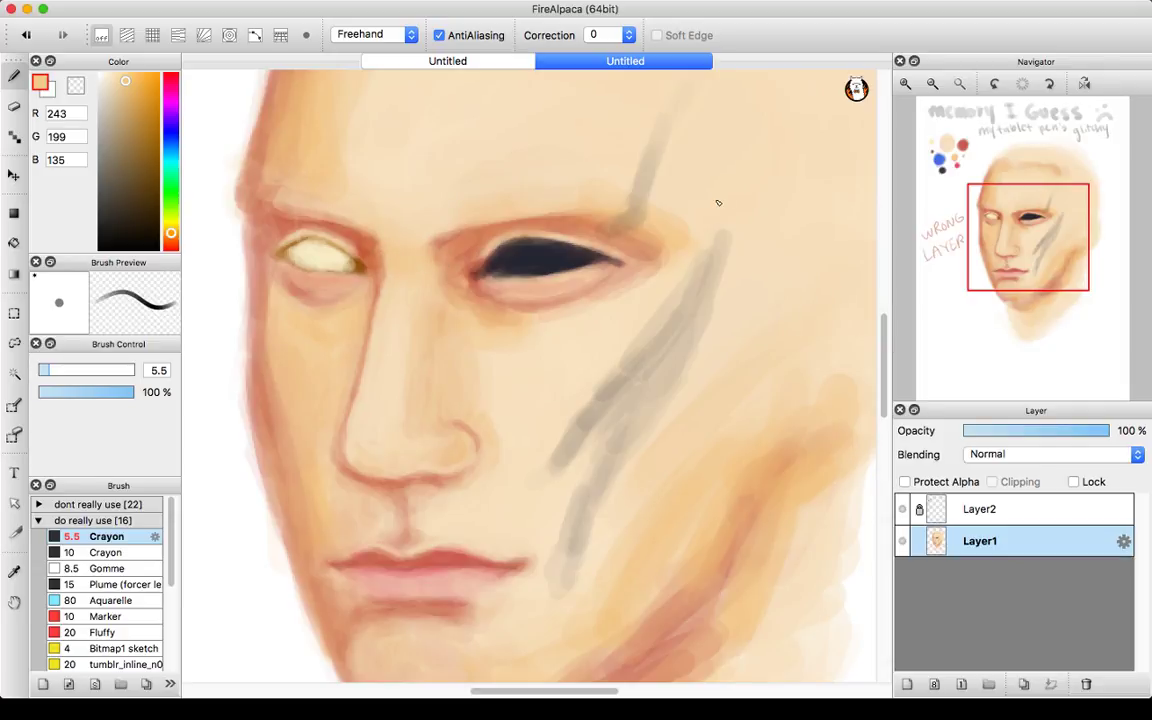
- Sample the palette's red, RGB 197, 91, 71, and shade the nose bridge between the brows at brush size 5.5
click(974, 150)
drag(974, 150, 958, 148)
alt+click(580, 462)
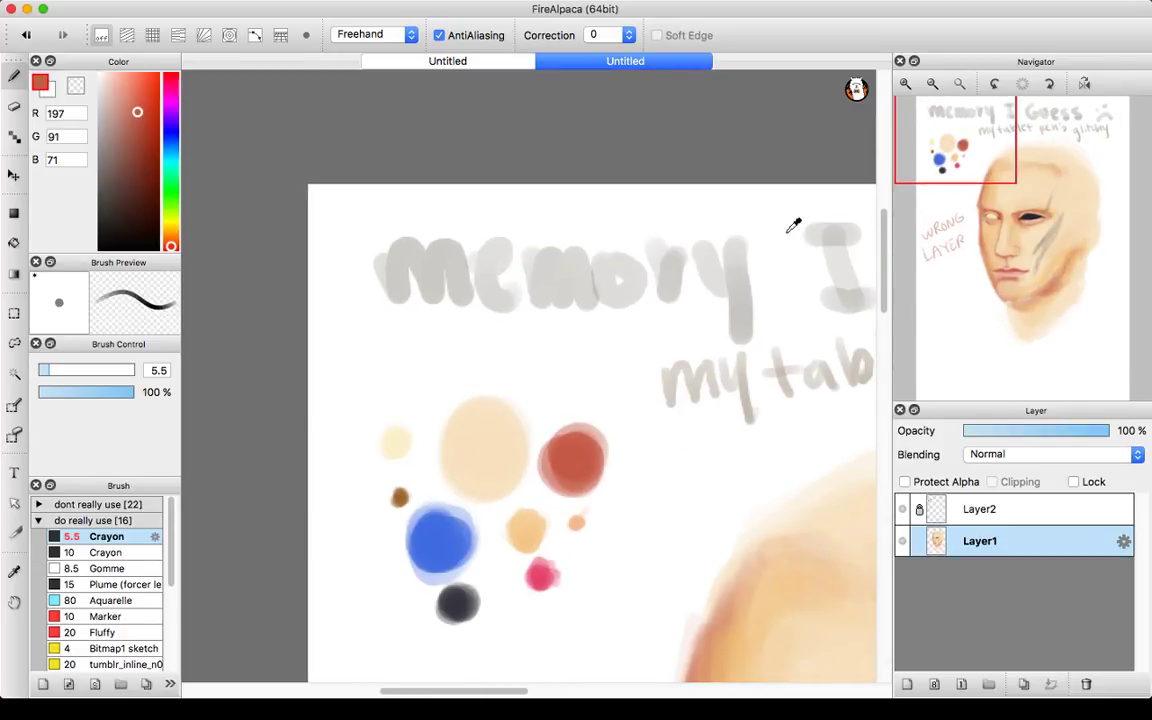
click(1014, 224)
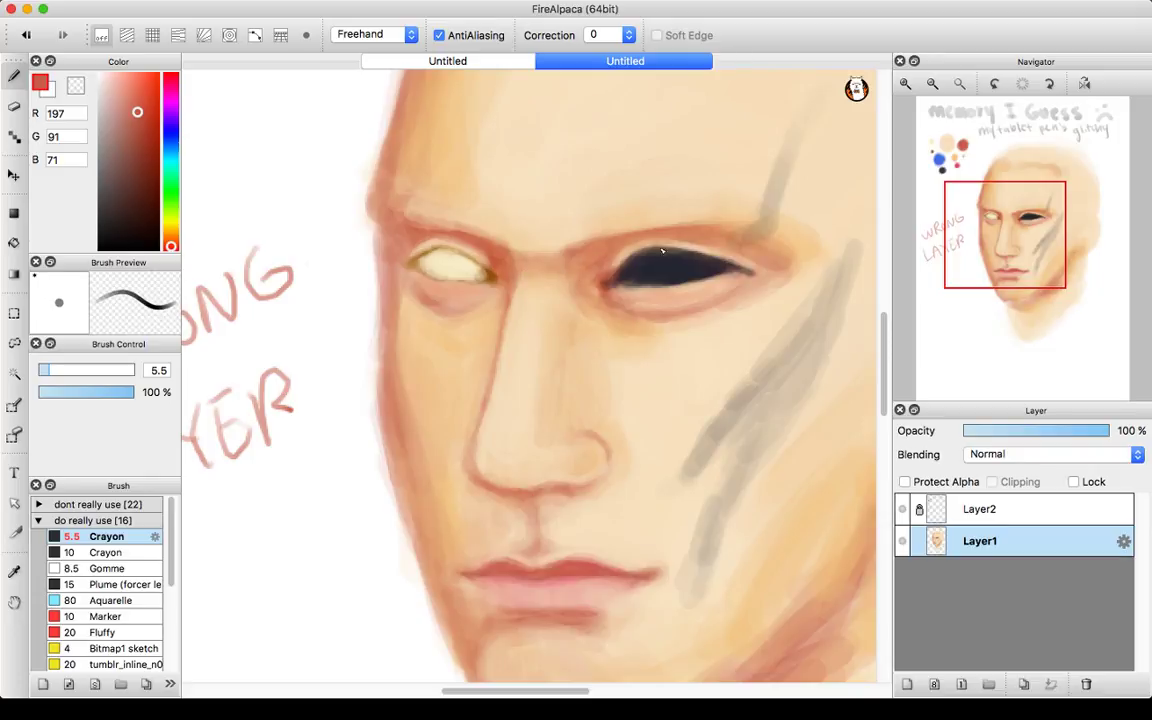
- Sample the forehead's light skin tone, RGB 247, 224, 190, and blend it over the brow and nose area at brush size 5.5
click(934, 84)
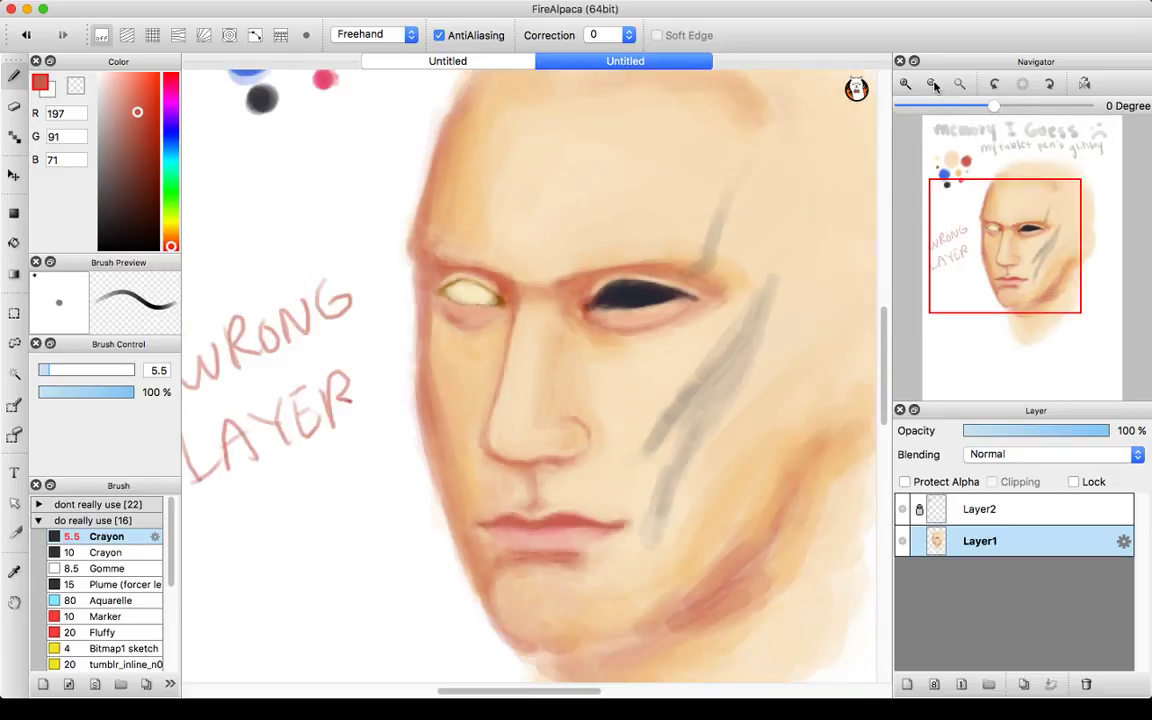
click(934, 84)
click(934, 84)
click(916, 83)
click(916, 83)
click(908, 84)
click(908, 84)
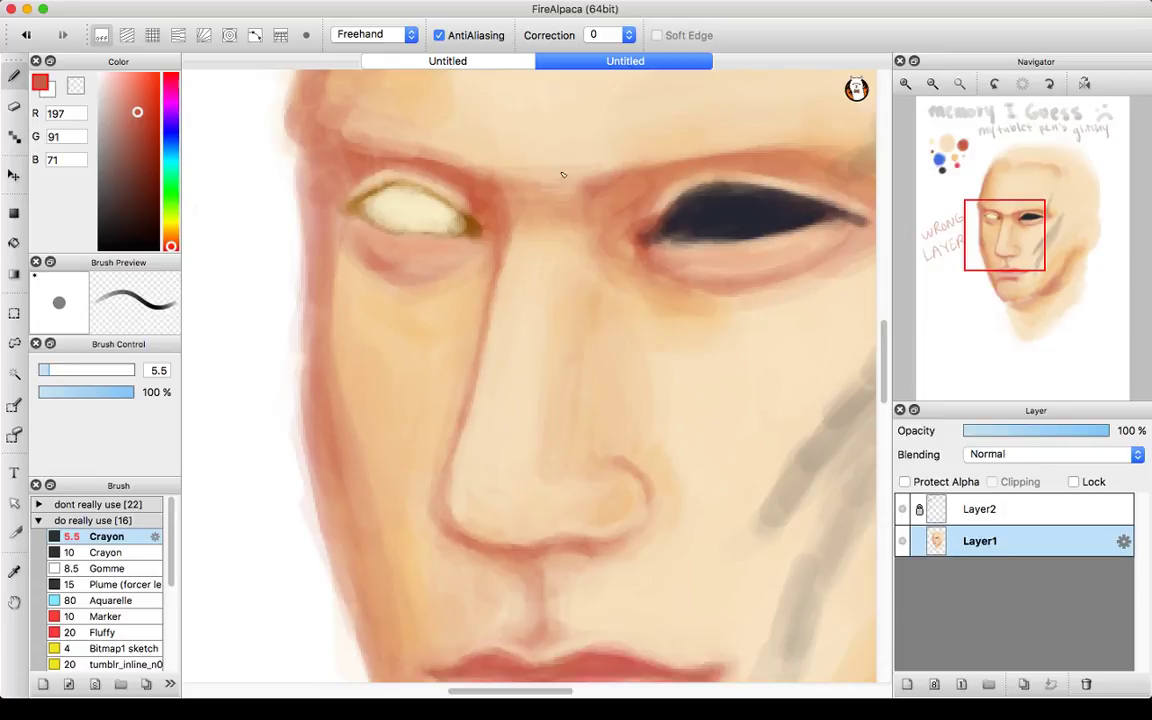
click(931, 86)
click(931, 86)
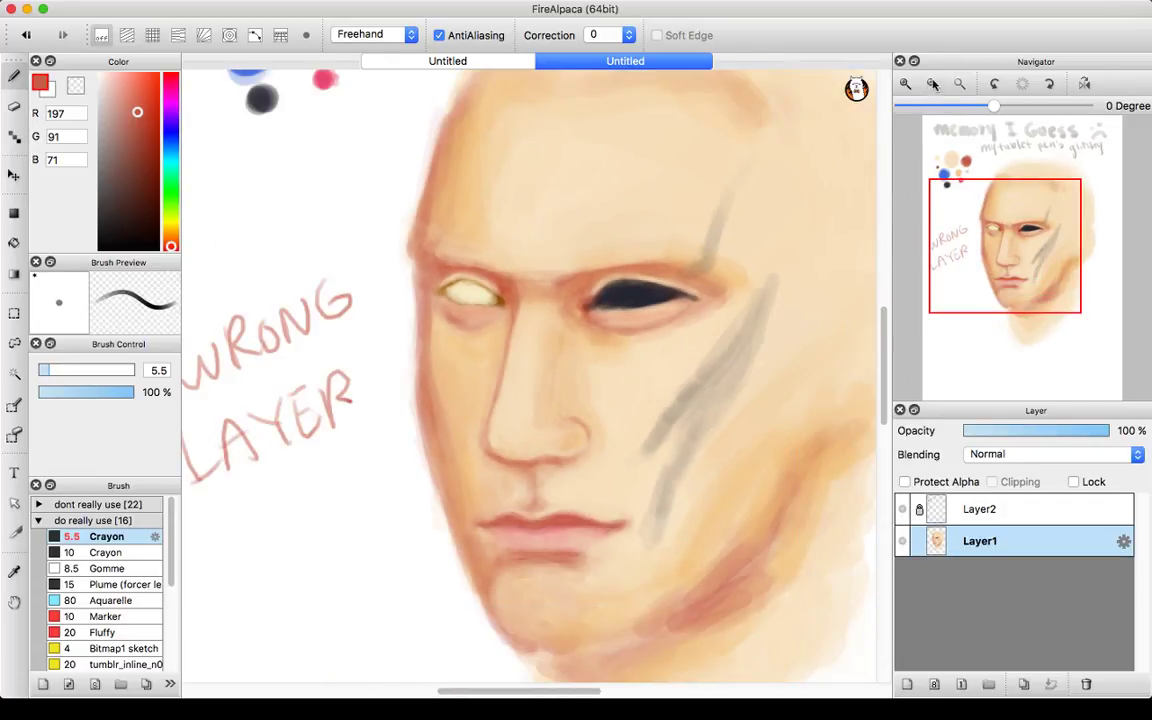
alt+click(608, 205)
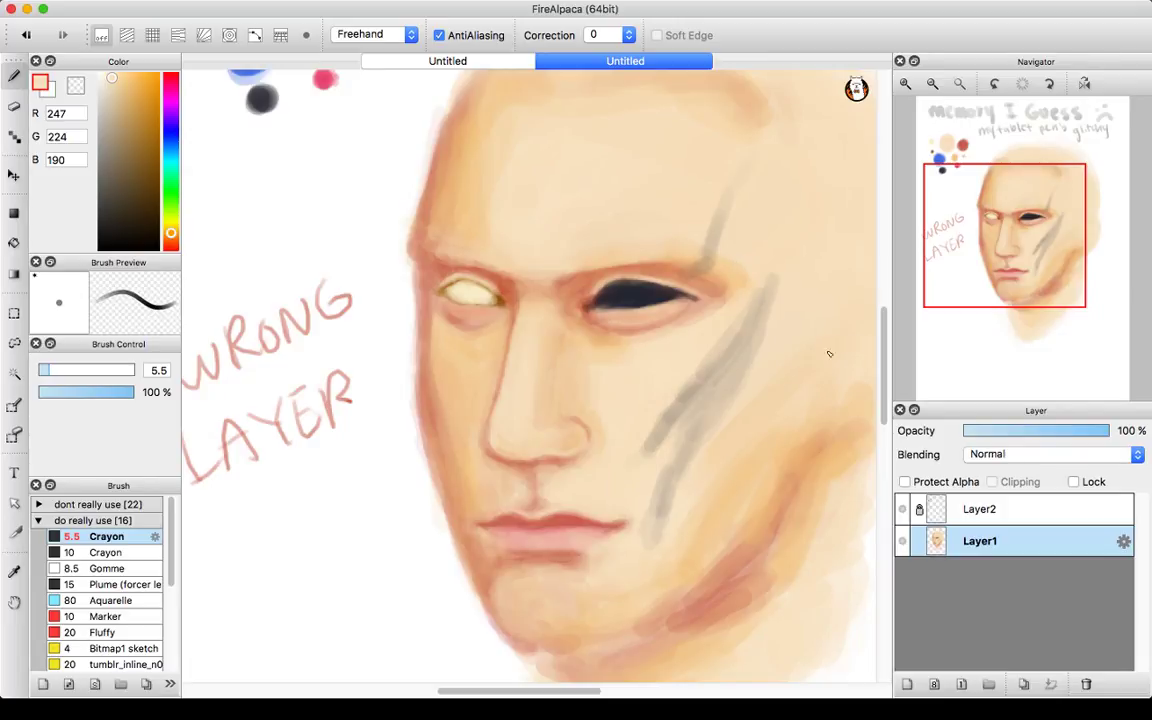
- Sample the palette's red, RGB 197, 91, 71, and deepen the shading of the lips at brush size 5.5
mouse_move(1005, 249)
mouse_down()
mouse_move(1022, 272)
mouse_move(1020, 262)
mouse_up()
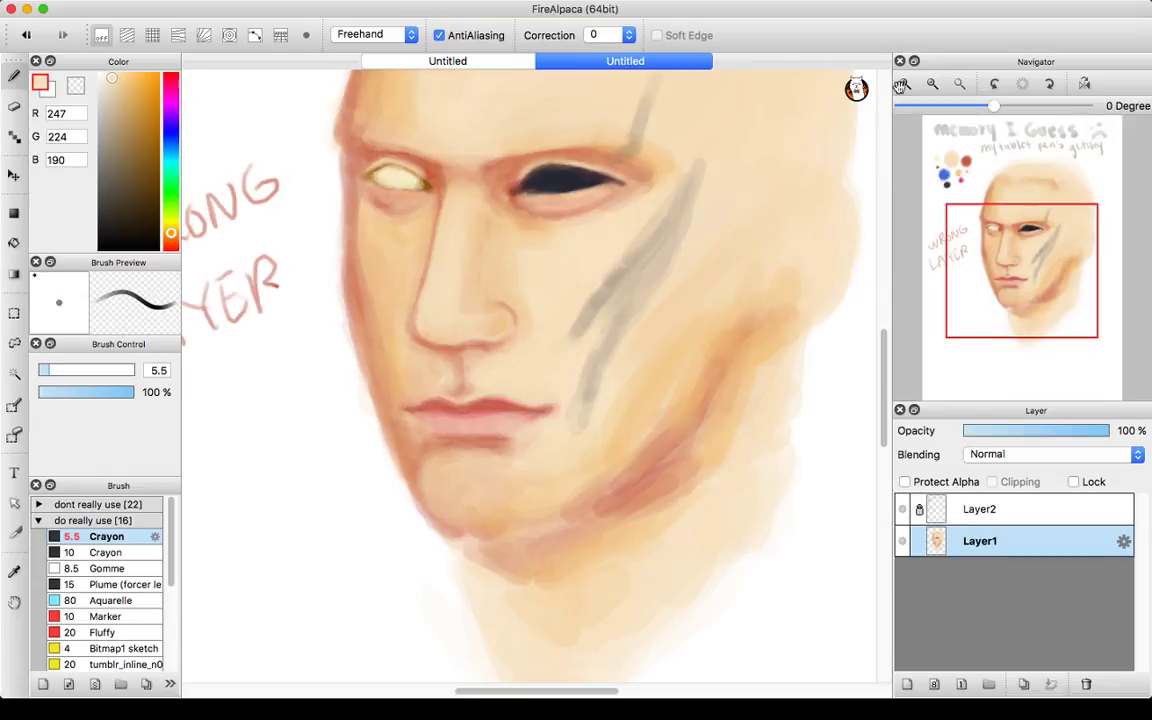
click(905, 84)
mouse_move(1018, 252)
mouse_down()
mouse_move(998, 260)
mouse_move(1008, 261)
mouse_up()
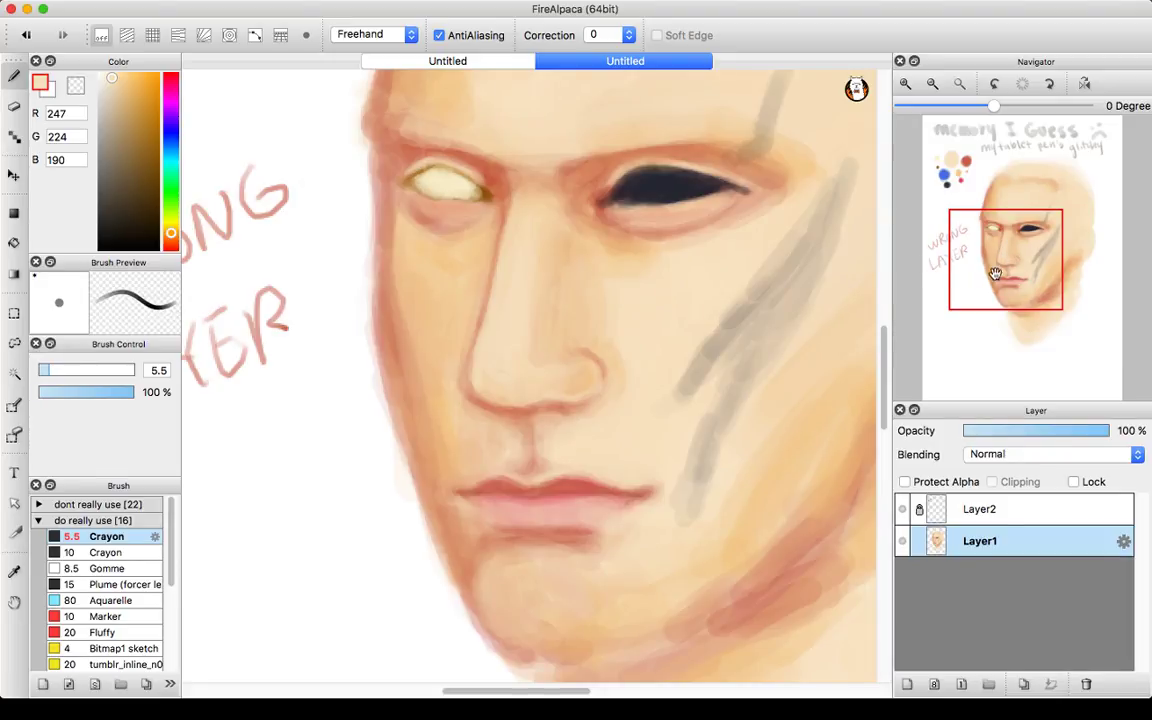
drag(953, 258, 967, 185)
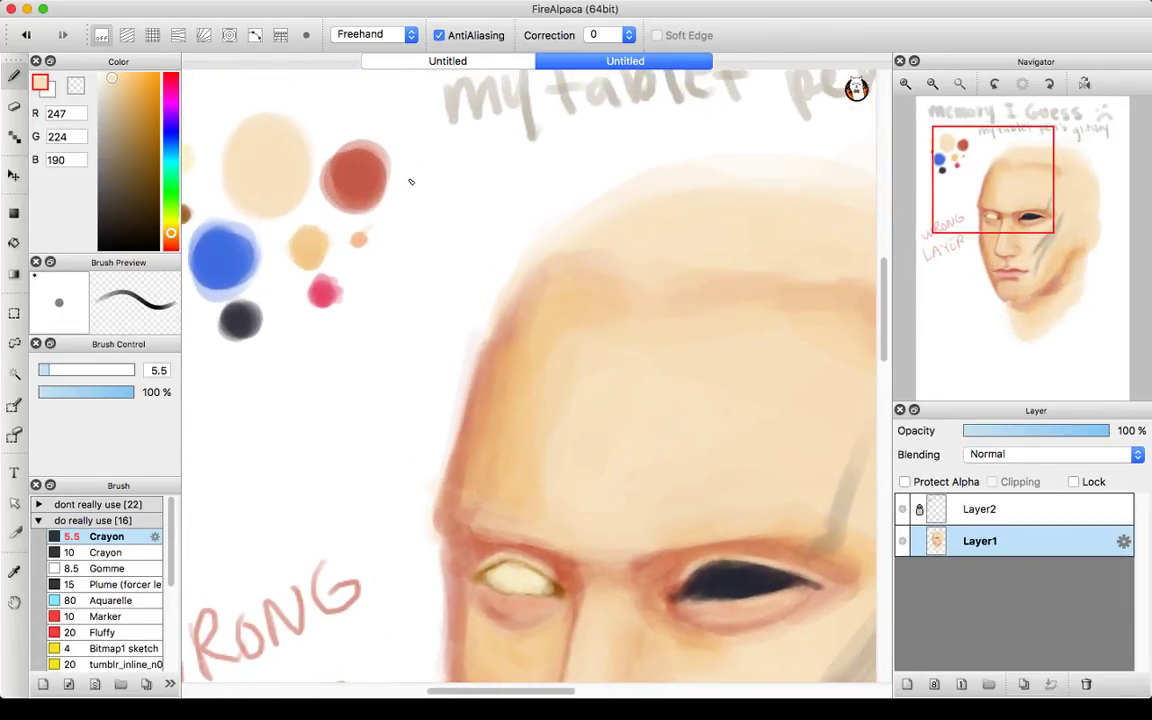
alt+click(359, 181)
drag(991, 250, 1008, 283)
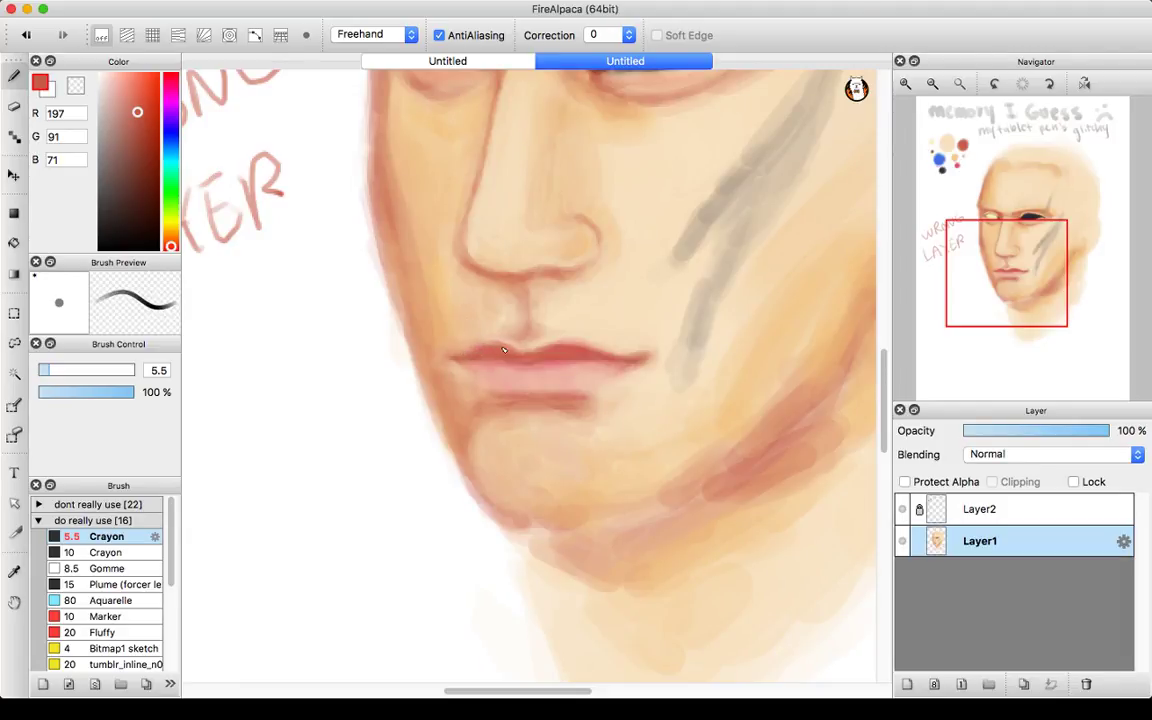
- Examine the face up close and the whole portrait to check the lip and cheek shading
drag(1008, 285, 1020, 262)
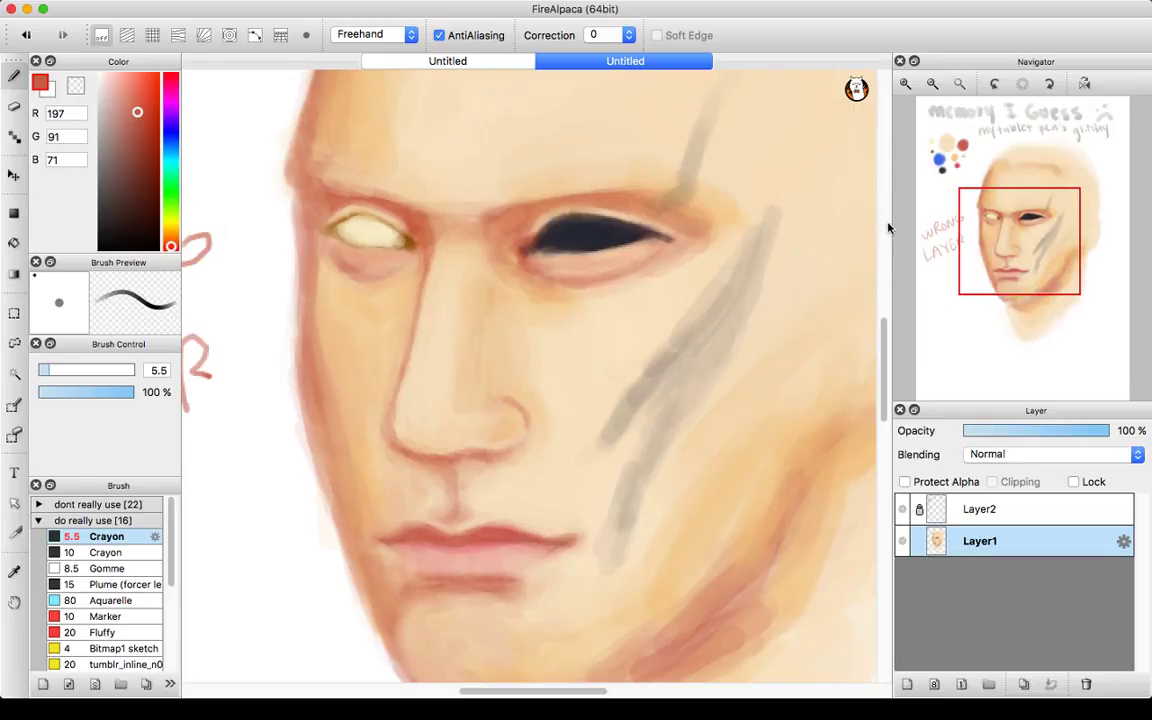
drag(985, 249, 1013, 270)
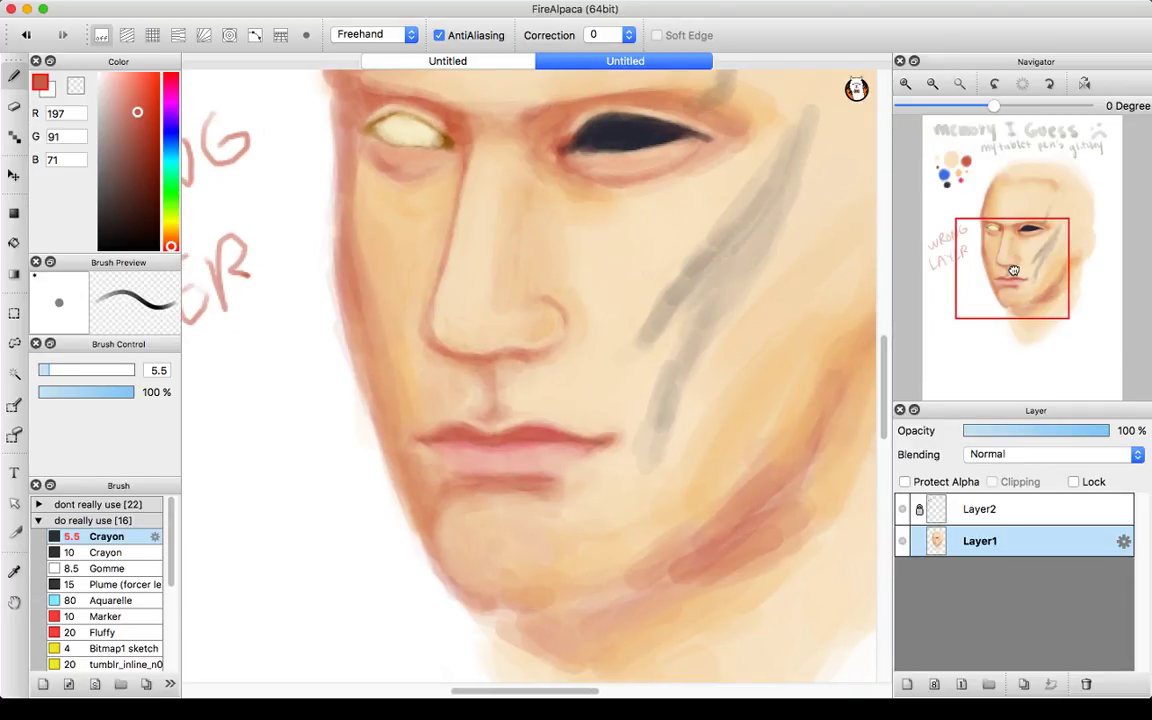
click(932, 84)
click(932, 84)
click(932, 84)
click(1014, 246)
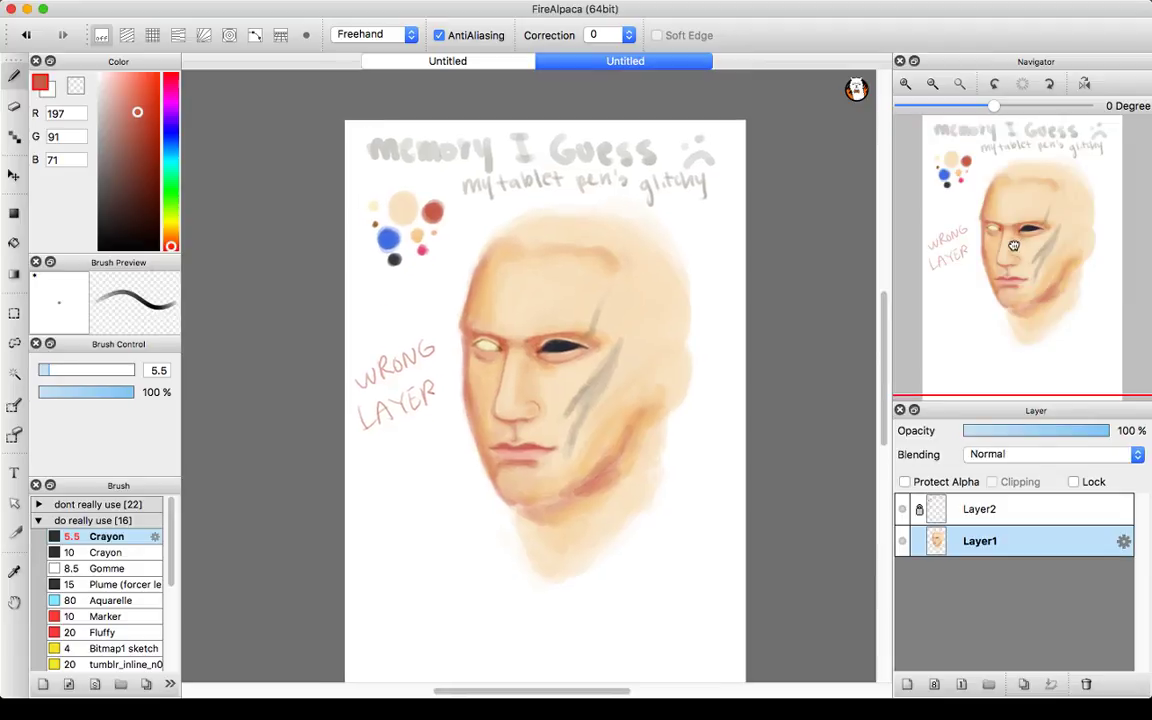
scroll(1013, 246, up, 2)
click(905, 85)
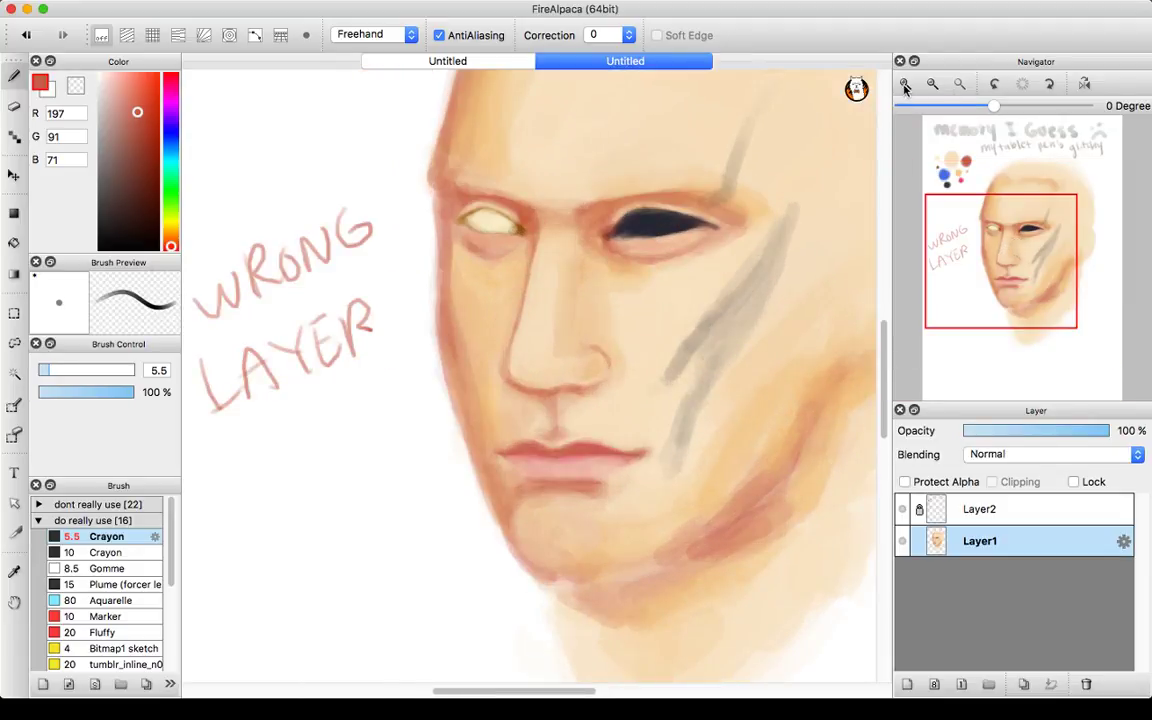
- Handwrite the note "WANNA SEE MAGIC?" in red below the "WRONG LAYER" note at brush size 2.6
drag(1000, 241, 971, 283)
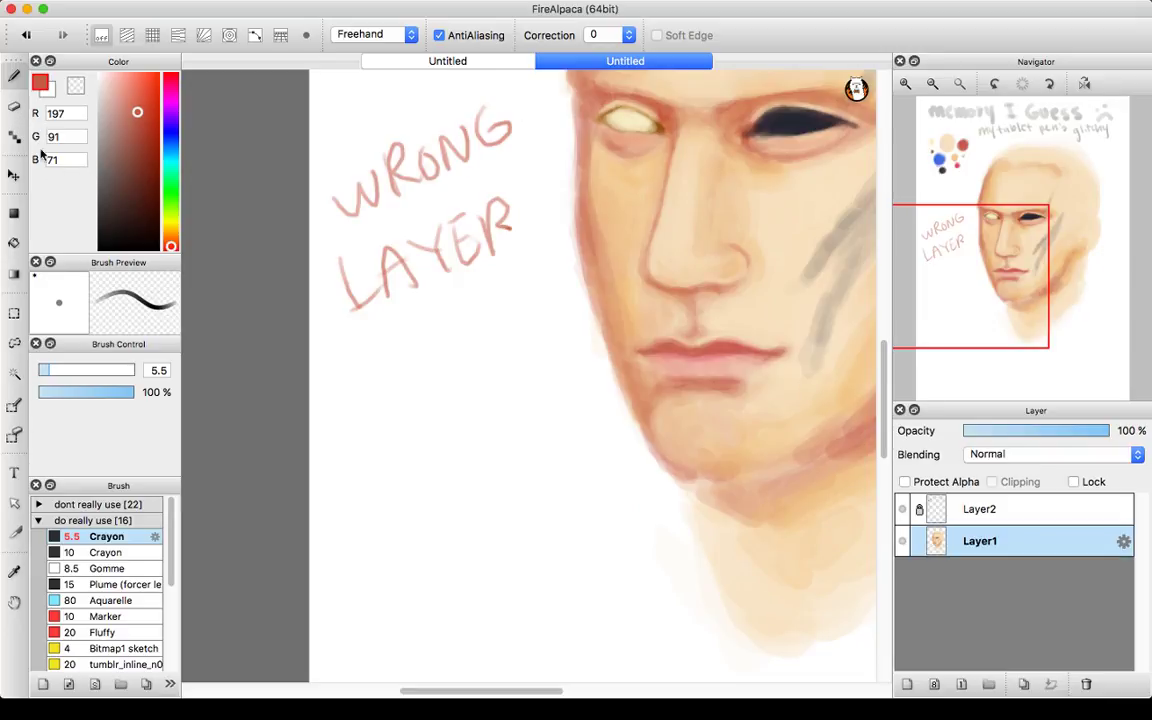
drag(44, 370, 55, 376)
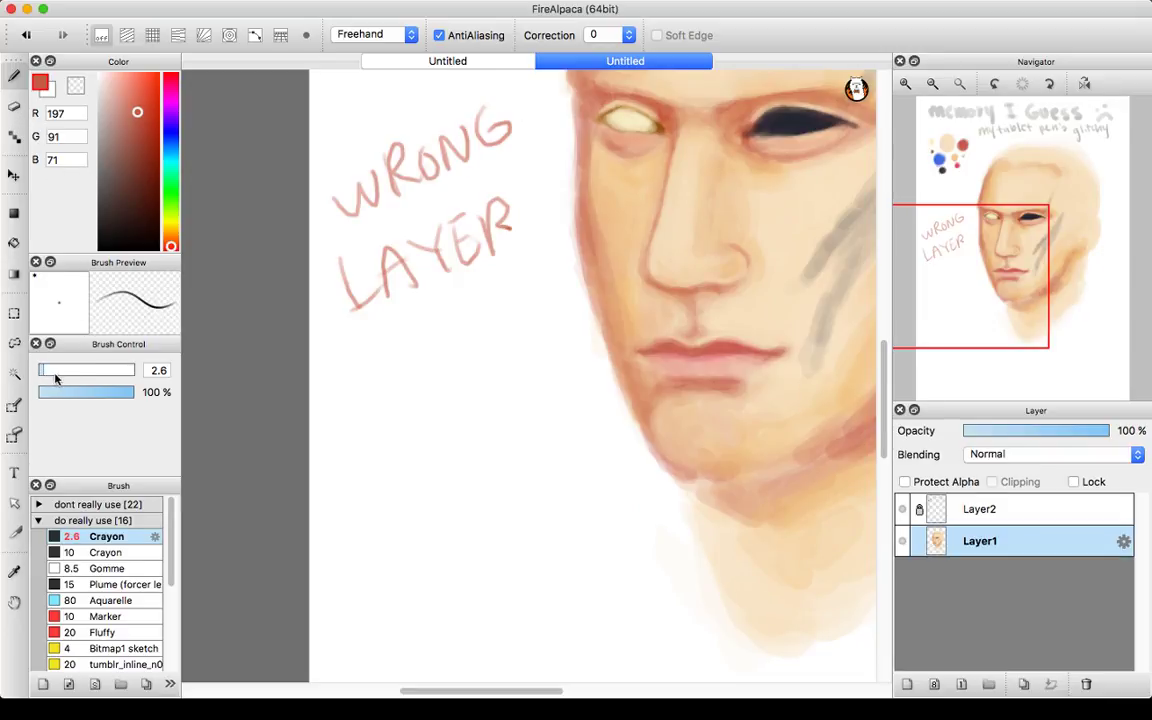
mouse_move(325, 367)
mouse_down()
mouse_move(353, 382)
mouse_move(377, 358)
mouse_move(390, 373)
mouse_move(386, 353)
mouse_move(400, 369)
mouse_move(423, 360)
mouse_move(387, 416)
mouse_move(389, 395)
mouse_move(399, 412)
mouse_move(396, 391)
mouse_move(391, 403)
mouse_move(407, 392)
mouse_move(413, 407)
mouse_move(409, 389)
mouse_move(418, 434)
mouse_move(481, 417)
mouse_move(512, 428)
mouse_up()
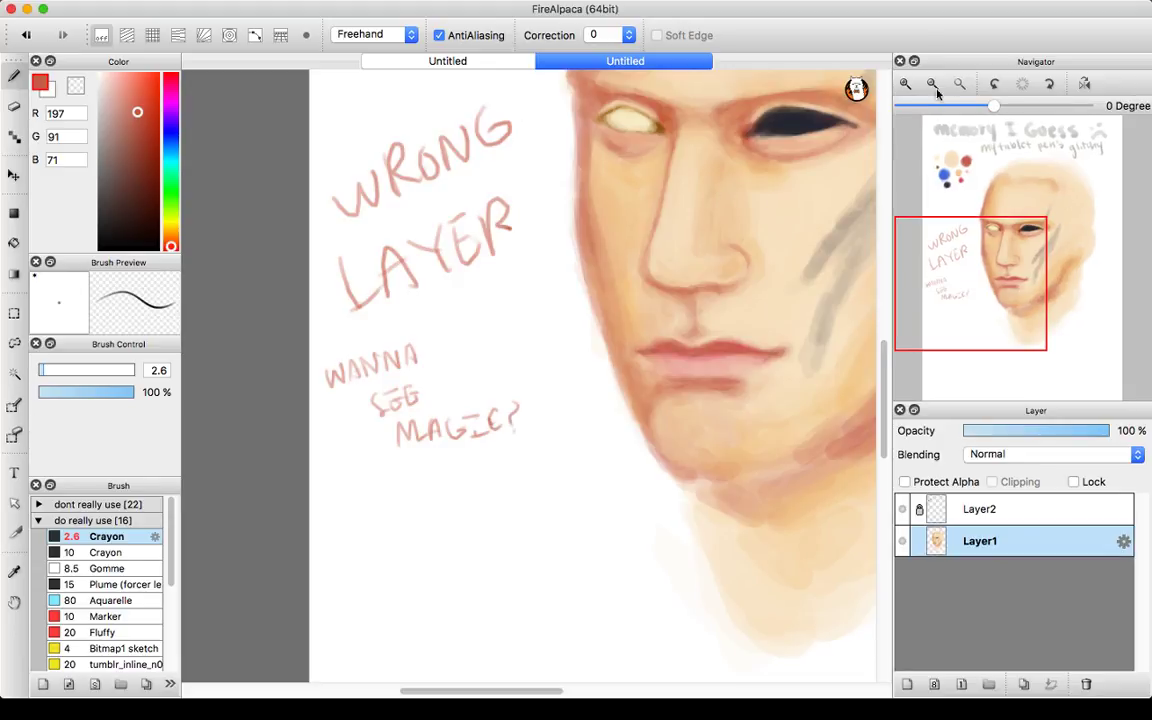
- Erase the stray paint outside the shadowed face edge with the transparent colour, using brush sizes 16.6 and 14.1
drag(1021, 249, 1025, 252)
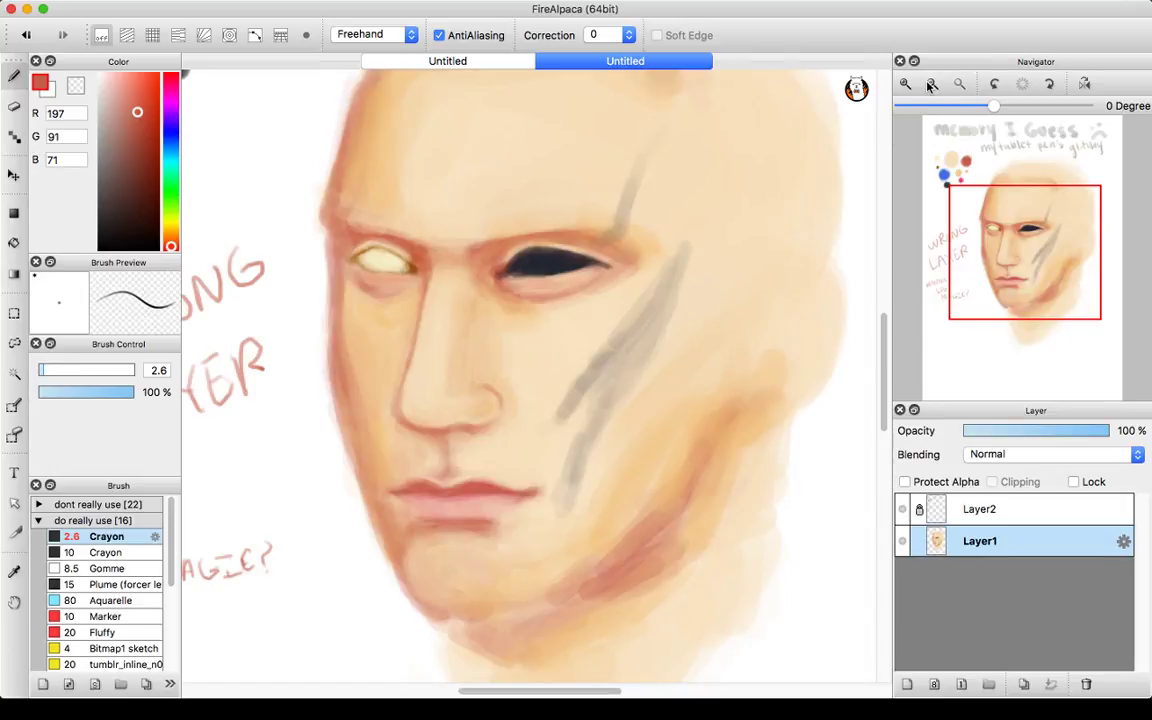
click(933, 84)
click(933, 84)
drag(54, 367, 70, 372)
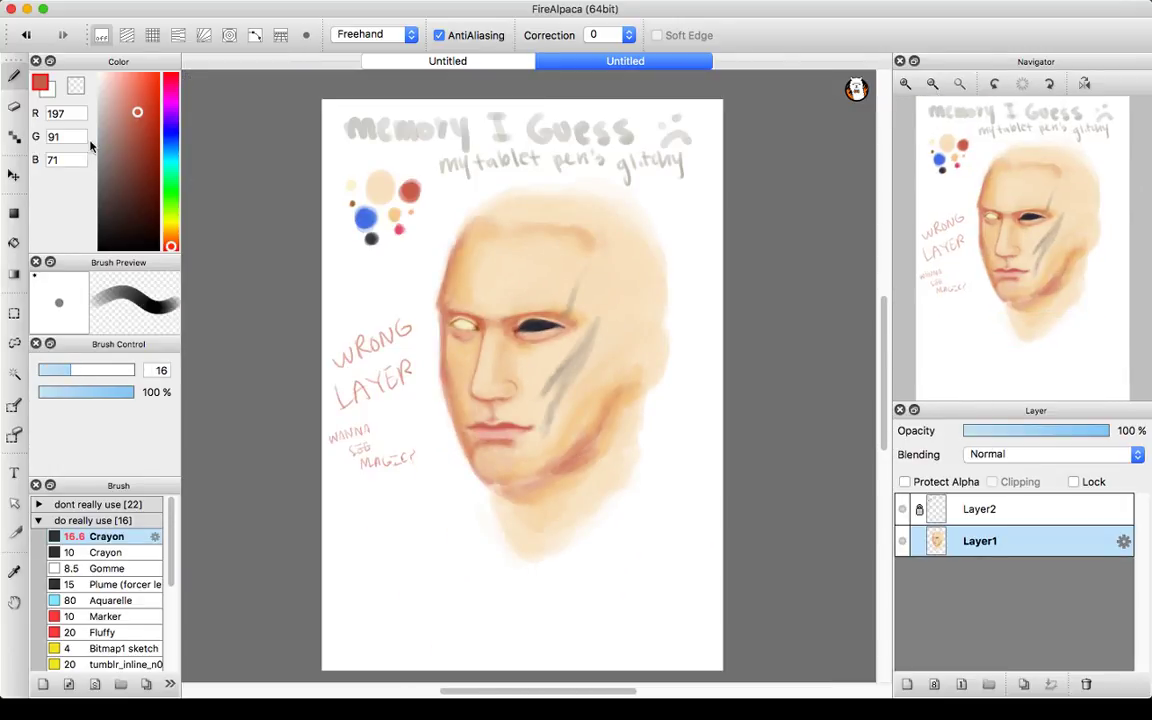
click(76, 85)
click(906, 84)
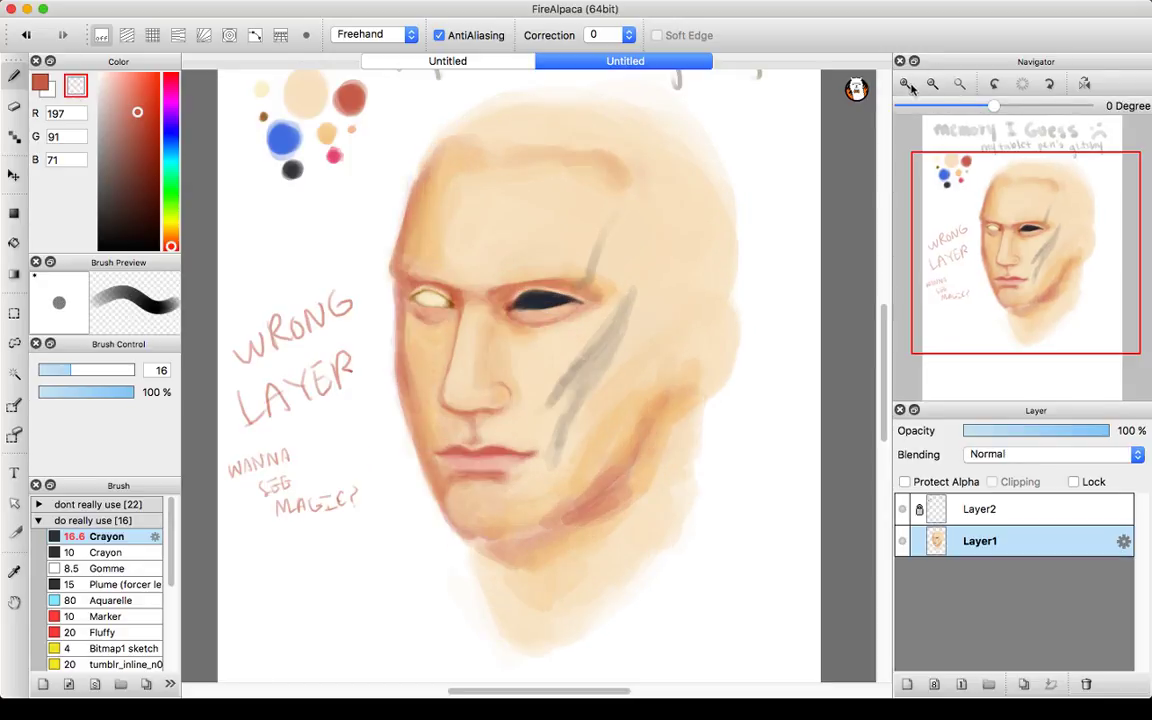
mouse_move(1010, 241)
mouse_down()
mouse_move(988, 237)
mouse_move(984, 260)
mouse_move(1023, 239)
mouse_move(1015, 253)
mouse_up()
click(908, 86)
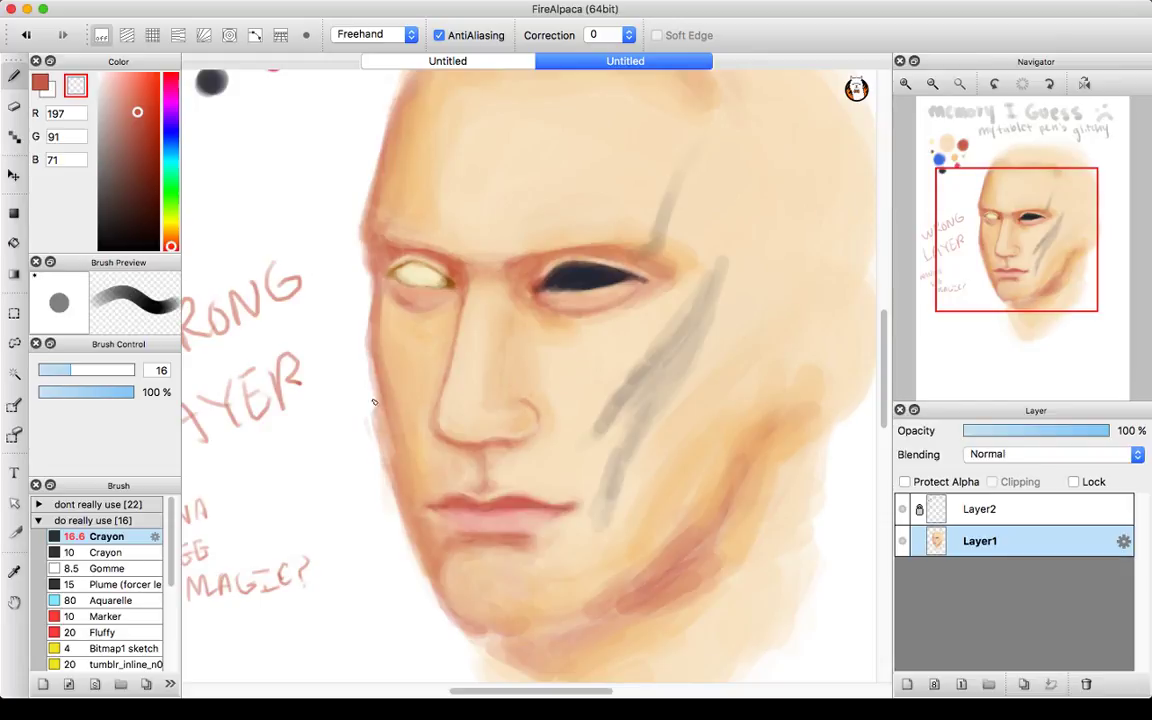
drag(69, 371, 66, 372)
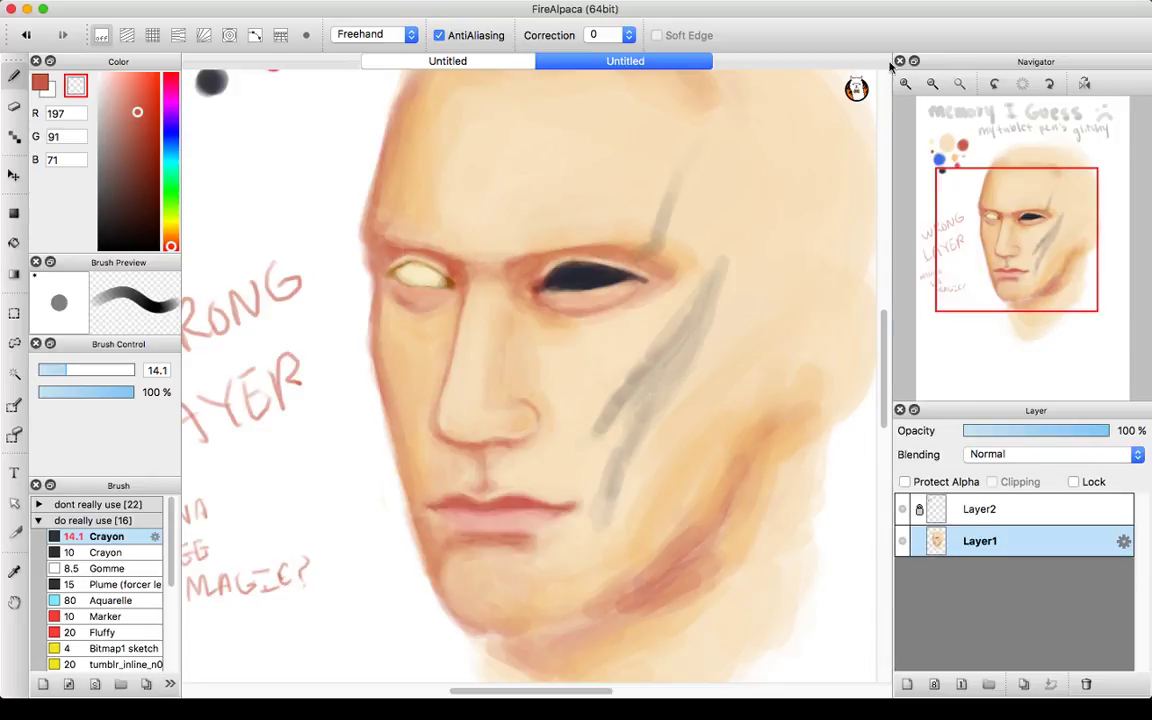
- Sample a light orange, RGB 243, 198, 134, undo the transparent stroke, and blend the orange over the shadowed cheek and chin at brush size 14.1
click(934, 84)
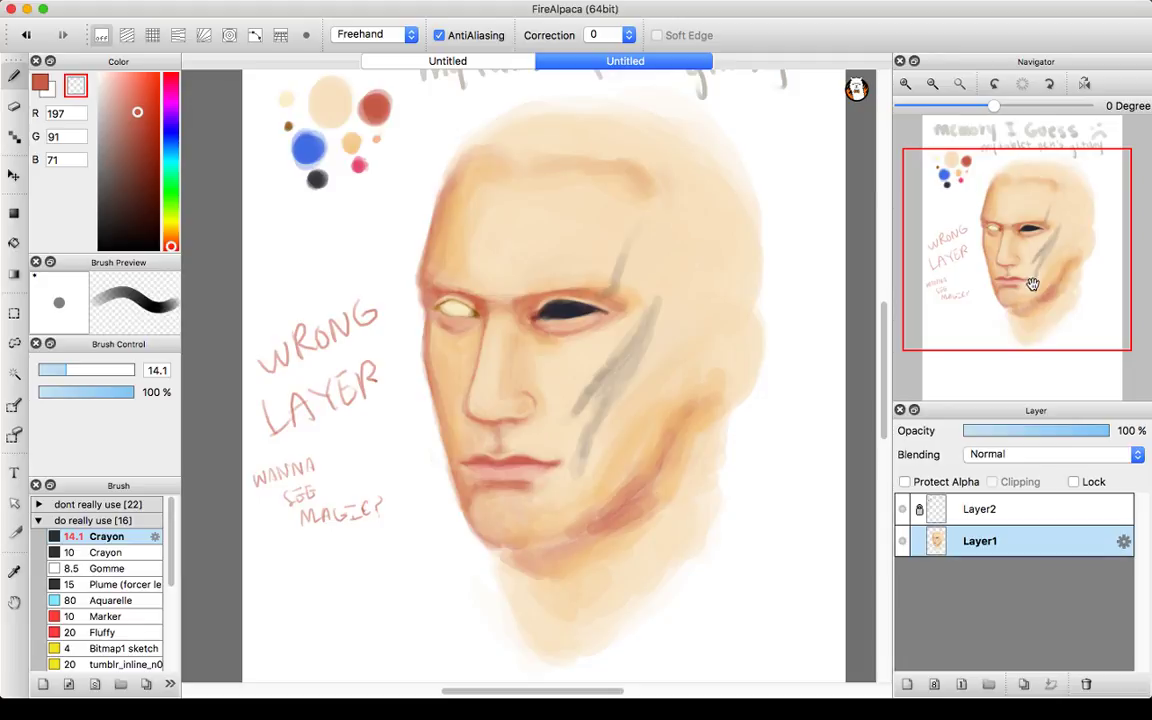
drag(1031, 284, 1018, 312)
click(905, 83)
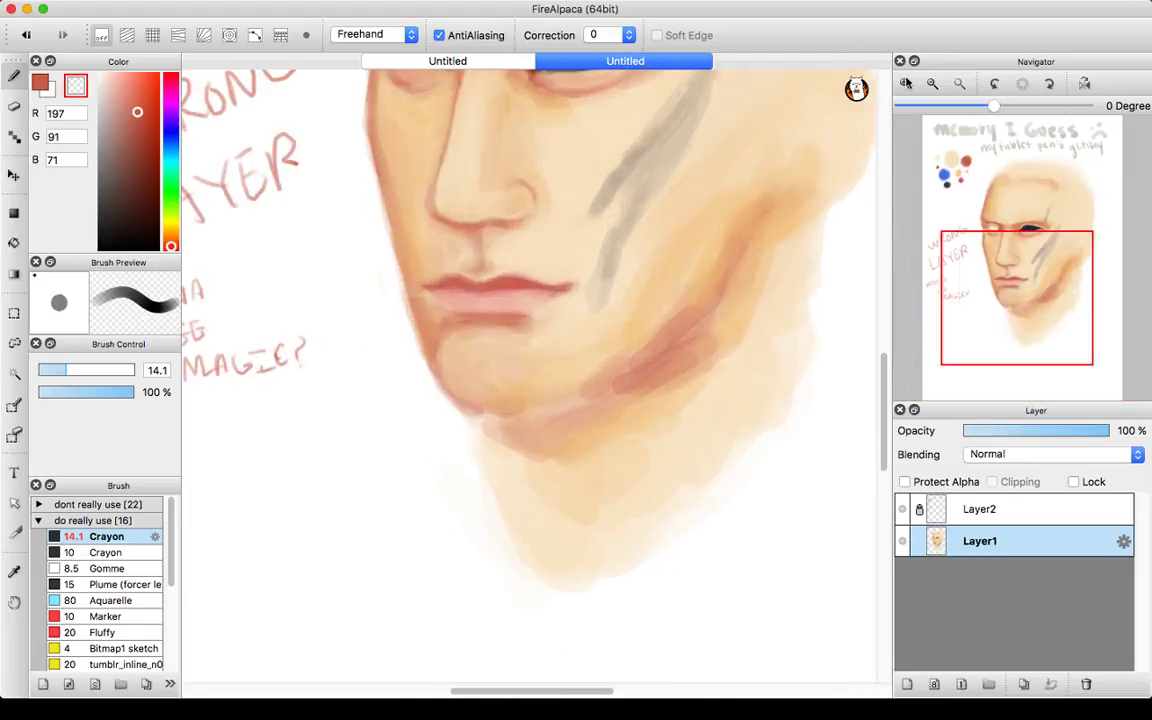
click(905, 83)
drag(1070, 238, 1019, 263)
right_click(243, 196)
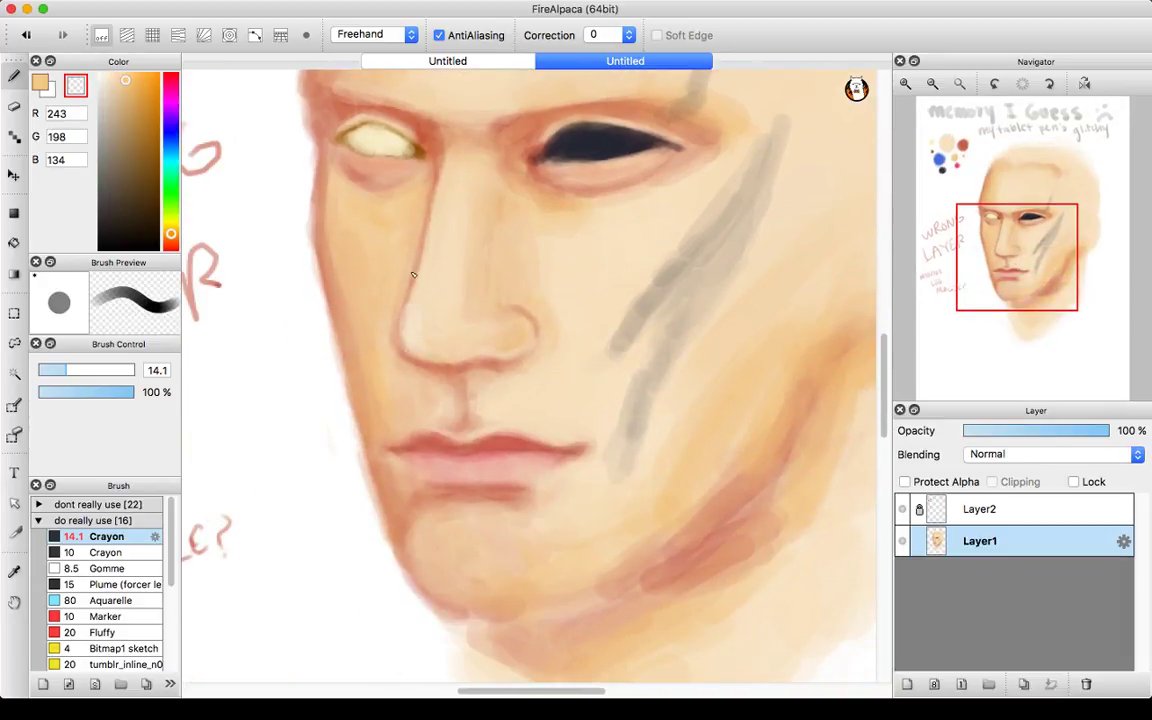
key(super+z)
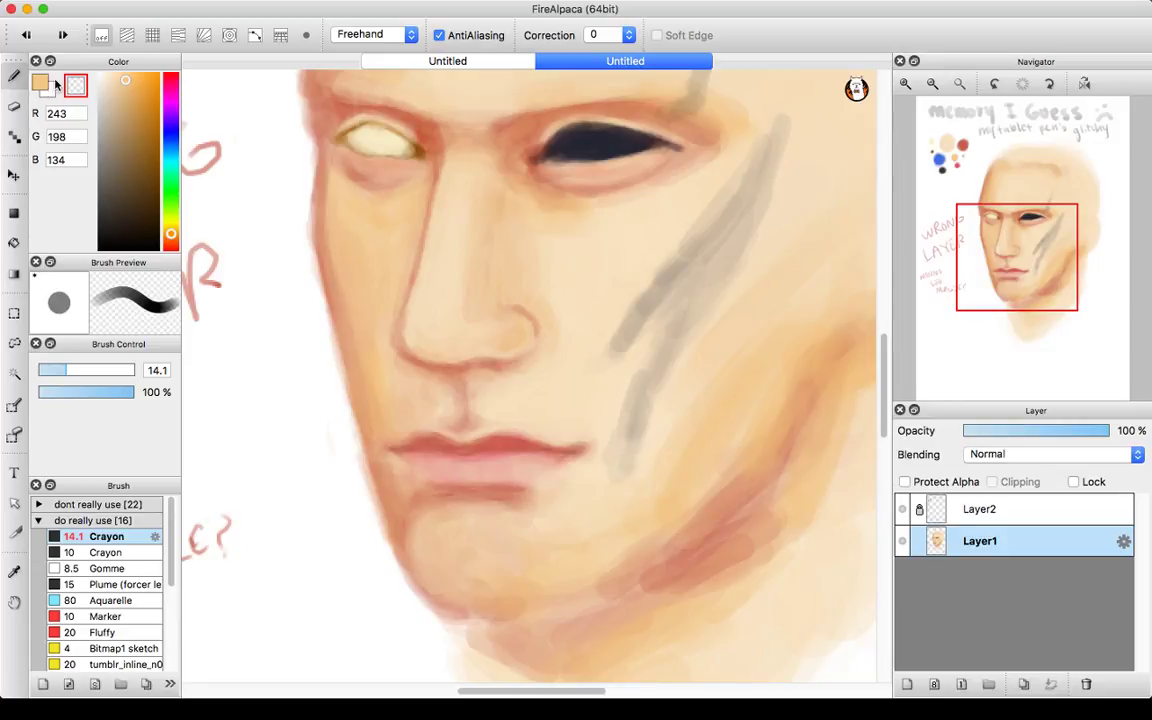
click(44, 84)
drag(406, 321, 413, 326)
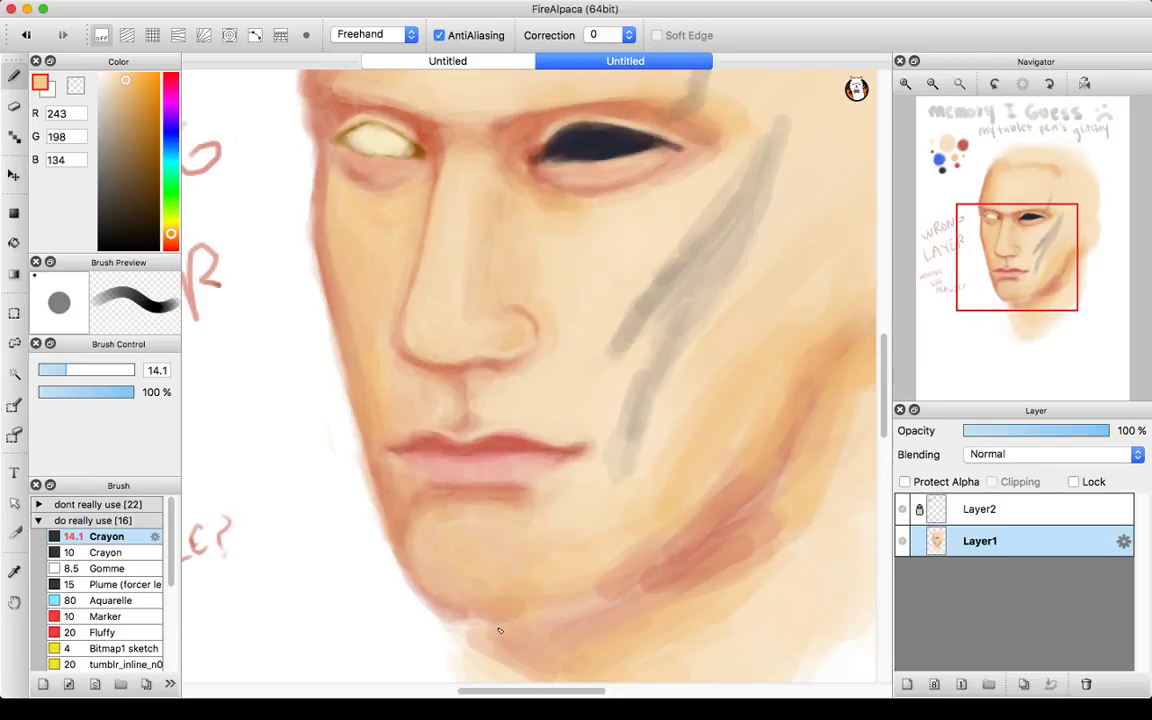
- Examine the full portrait and the lower face to judge the blended cheek, chin and jaw
click(924, 104)
click(932, 84)
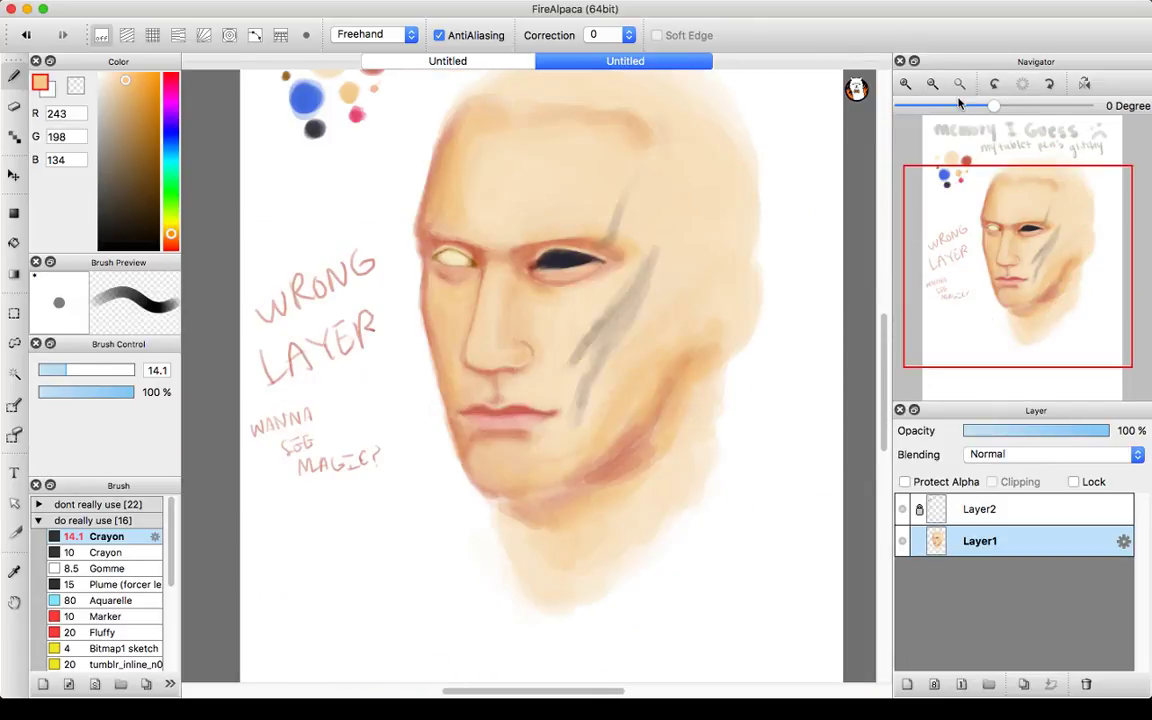
click(1022, 83)
key(super+minus)
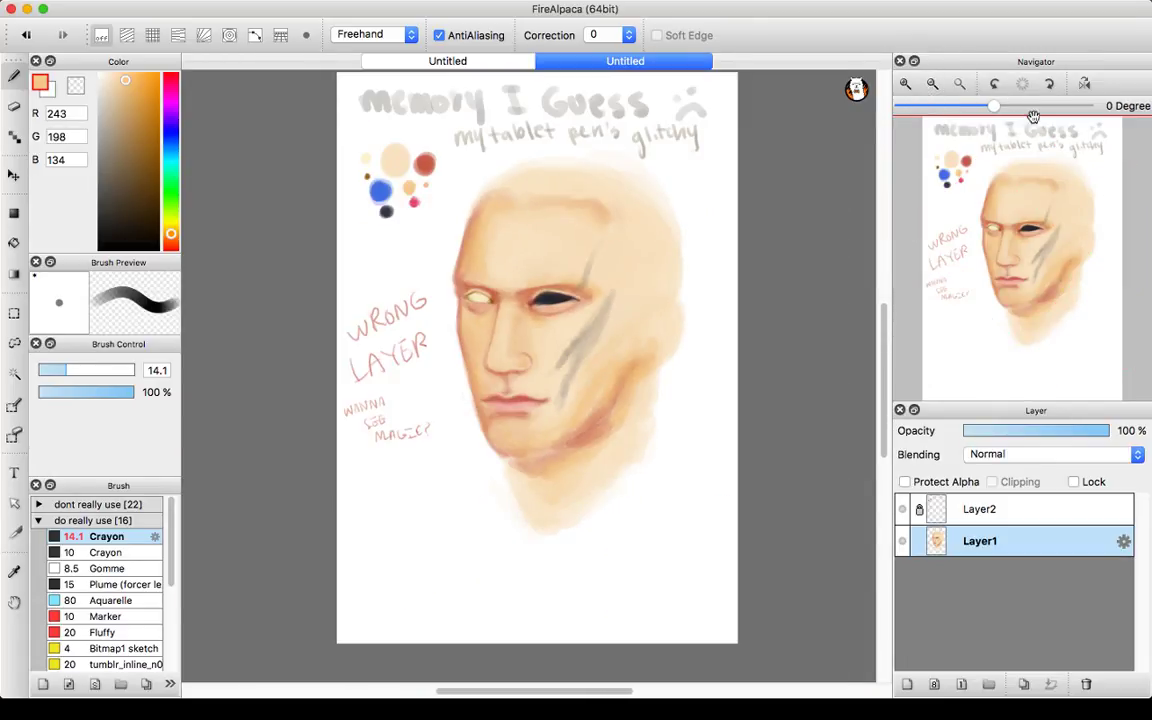
click(959, 84)
drag(1041, 255, 940, 119)
click(906, 84)
click(906, 84)
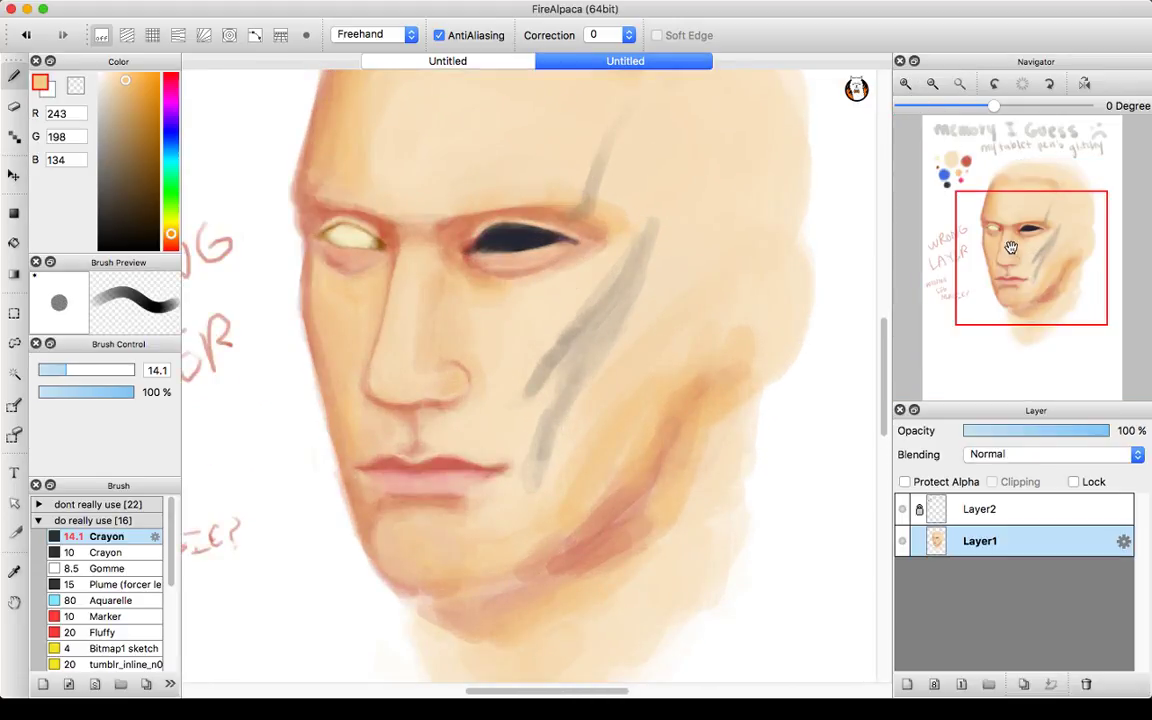
drag(1029, 260, 1023, 273)
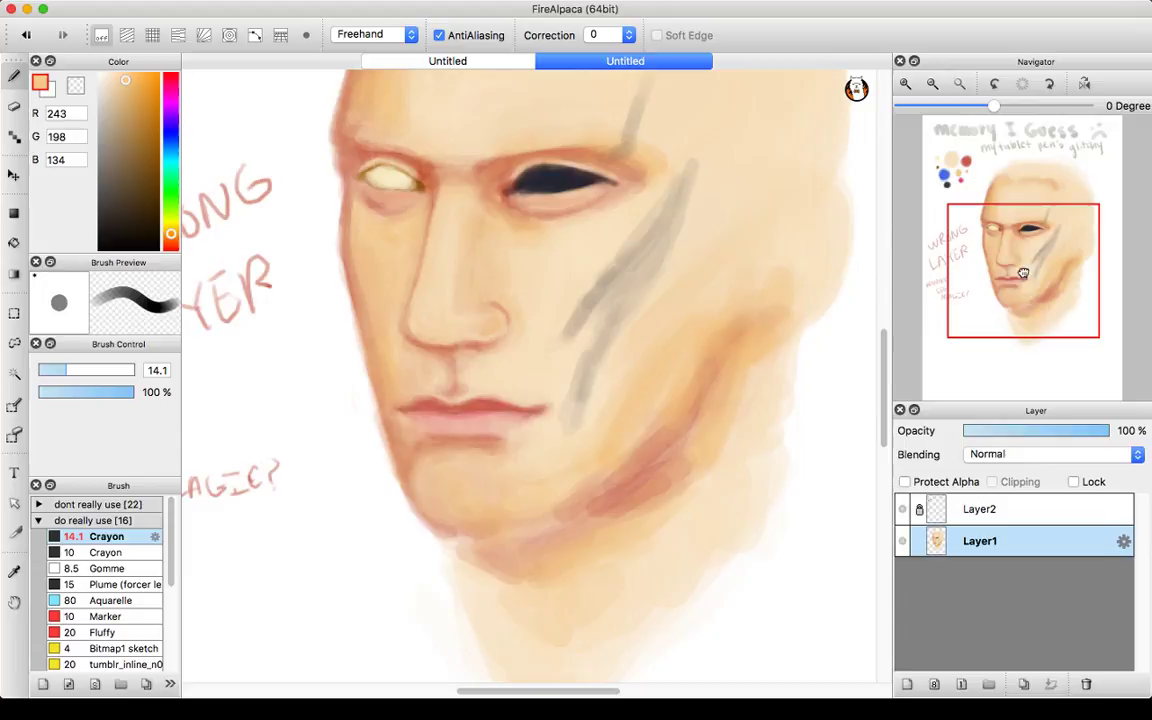
- Sample the palette's red, RGB 197, 91, 71, and shade the shadowed cheek and chin edge at brush sizes 14.1, 4.2 and 6.3
click(980, 177)
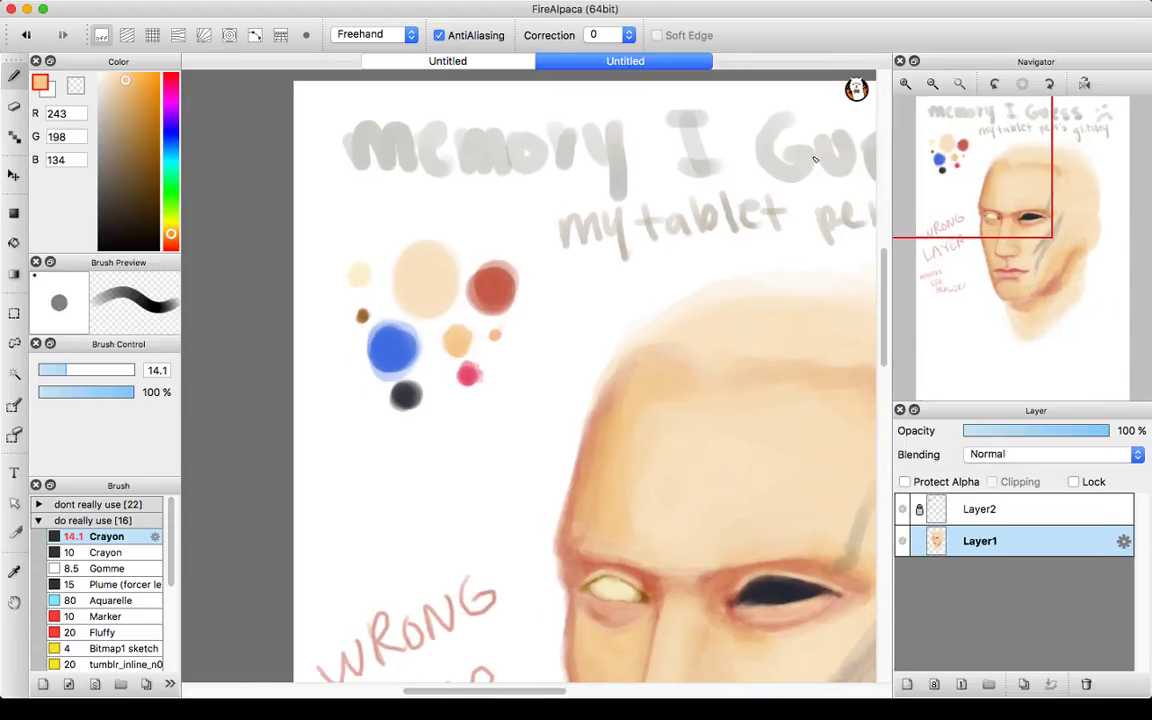
right_click(498, 291)
drag(1036, 252, 1036, 292)
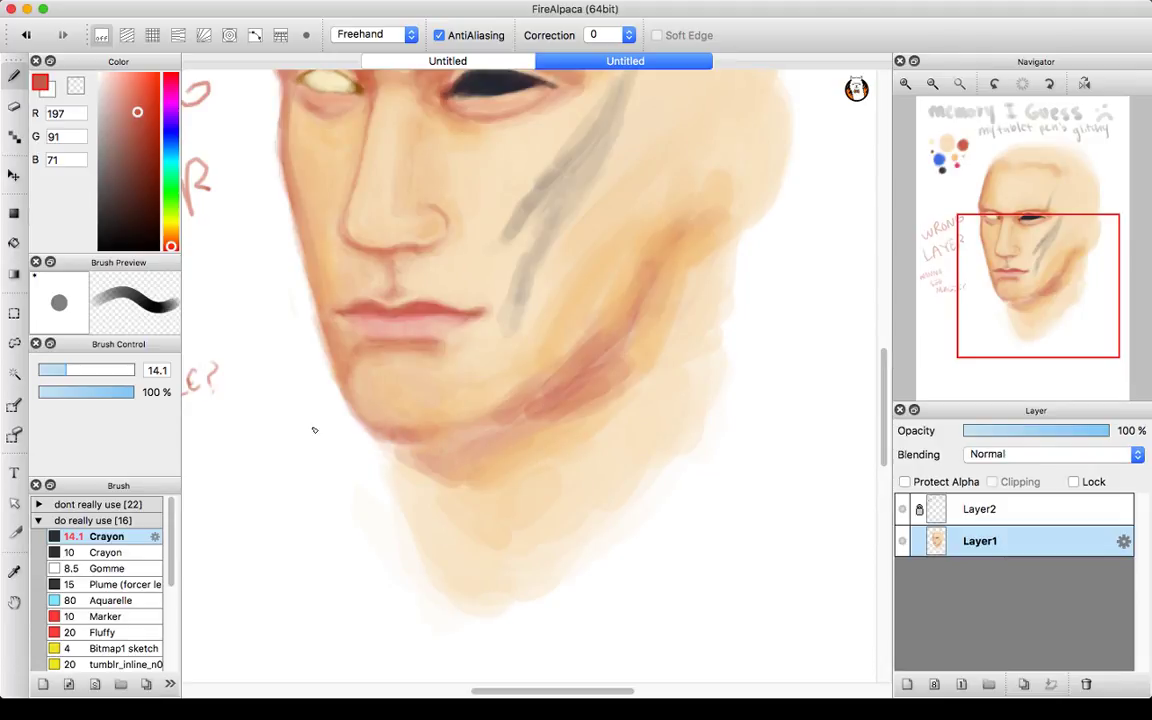
drag(72, 378, 43, 372)
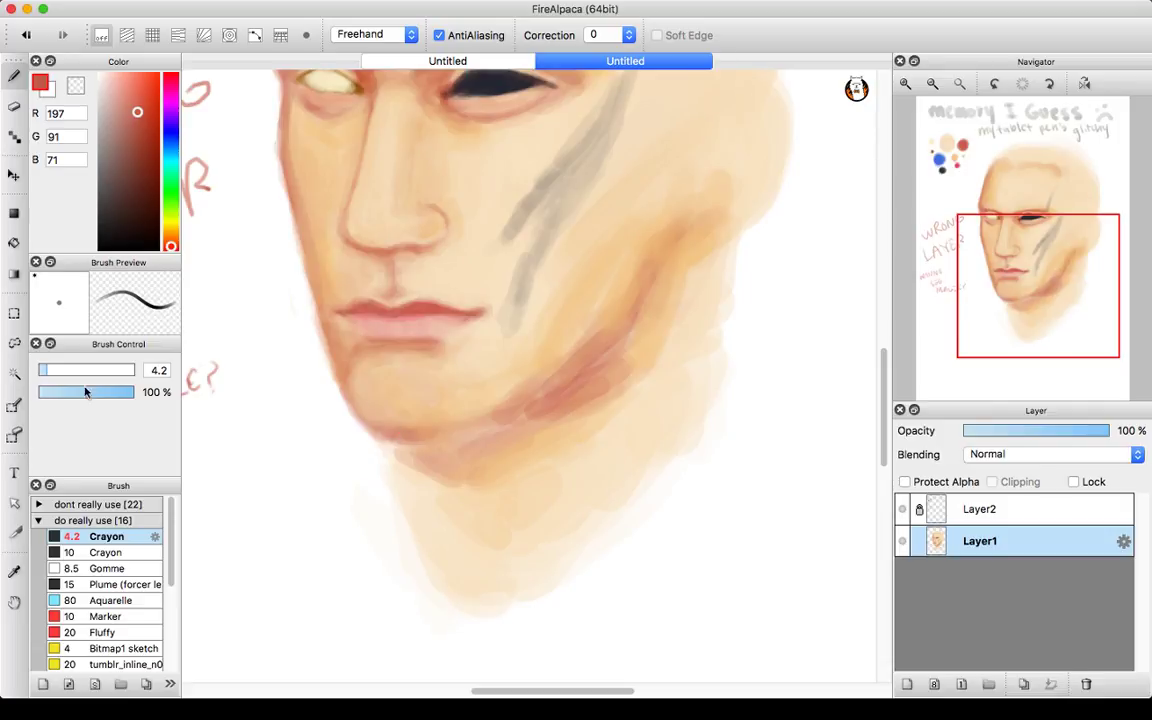
drag(67, 374, 50, 372)
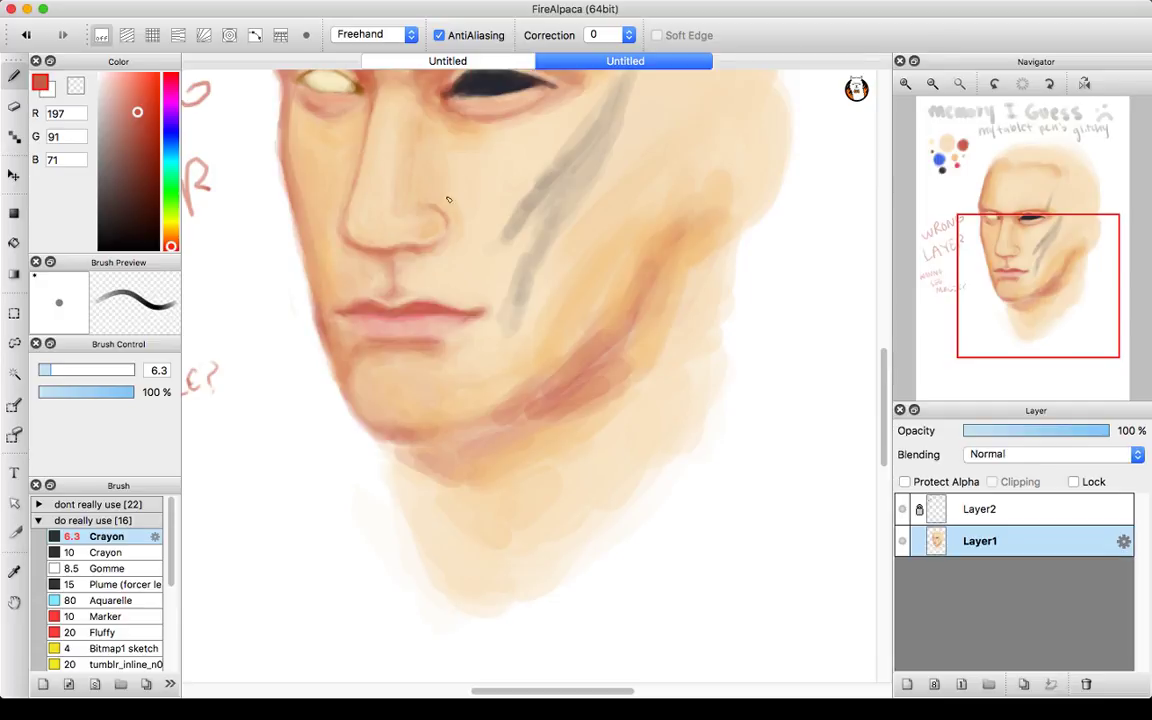
- Sample the palette's light orange, RGB 245, 205, 149, and blend it into the lower cheek and chin at brush size 6.3
scroll(448, 200, up, 10)
scroll(448, 200, left, 4)
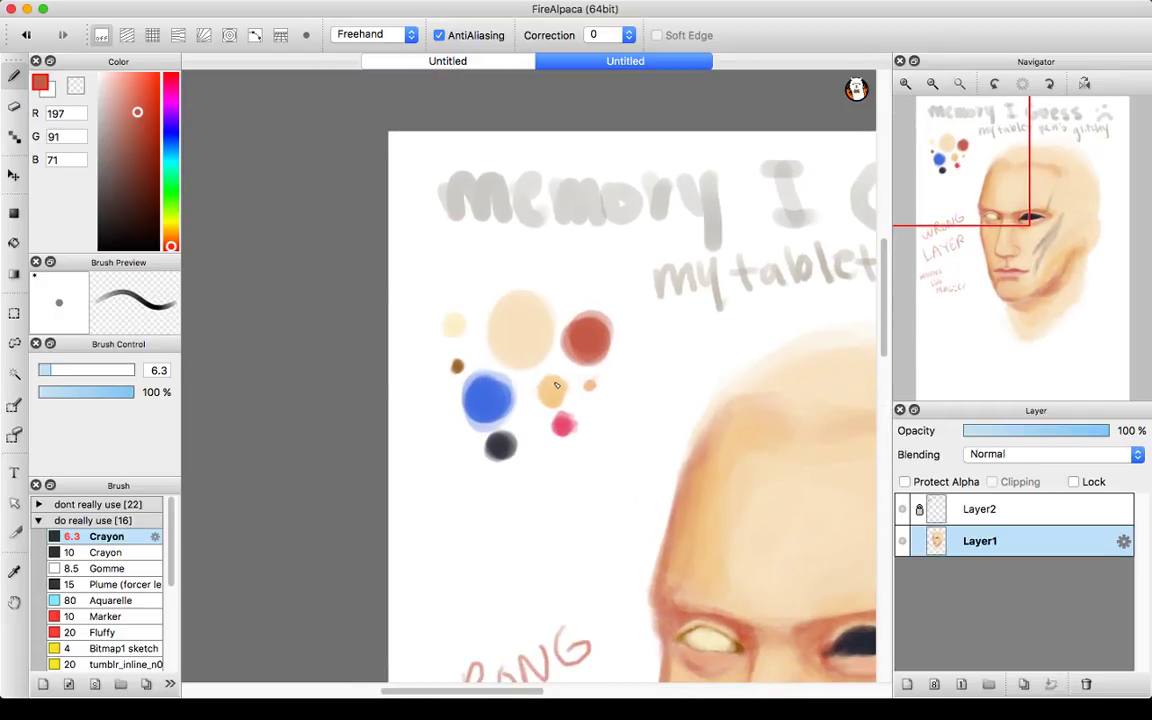
alt+click(557, 385)
click(1016, 296)
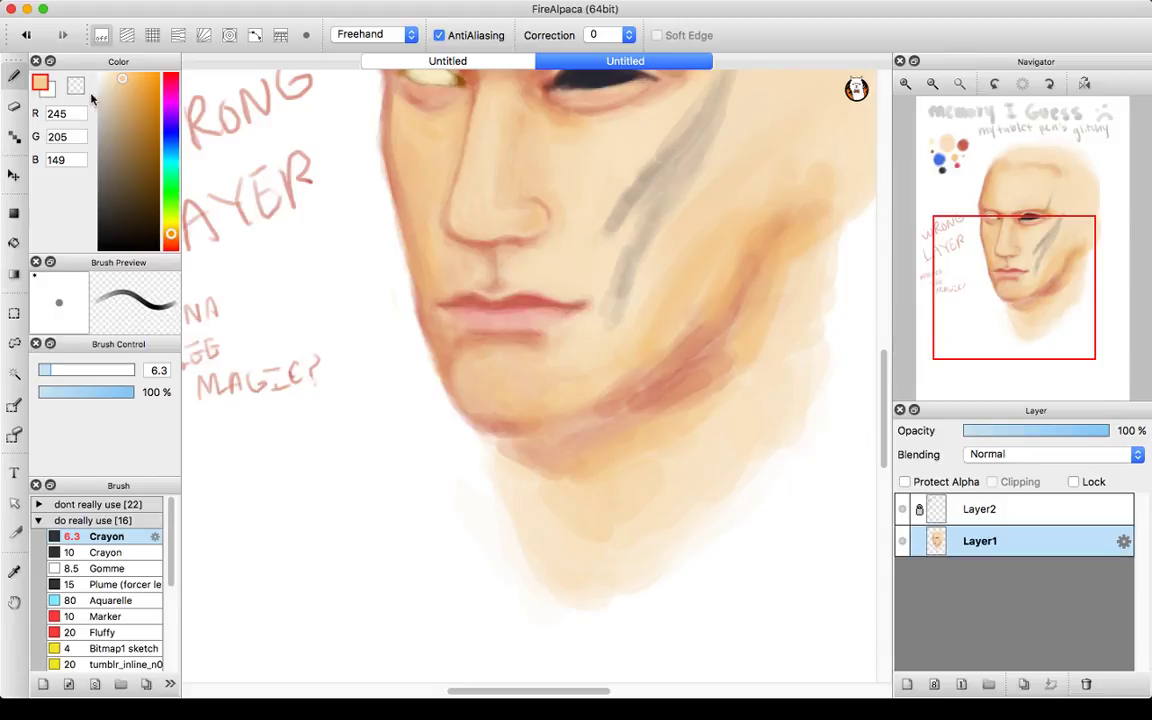
- Erase stray paint outside the face edge beside the lips with the transparent colour at brush size 6.3
key(c)
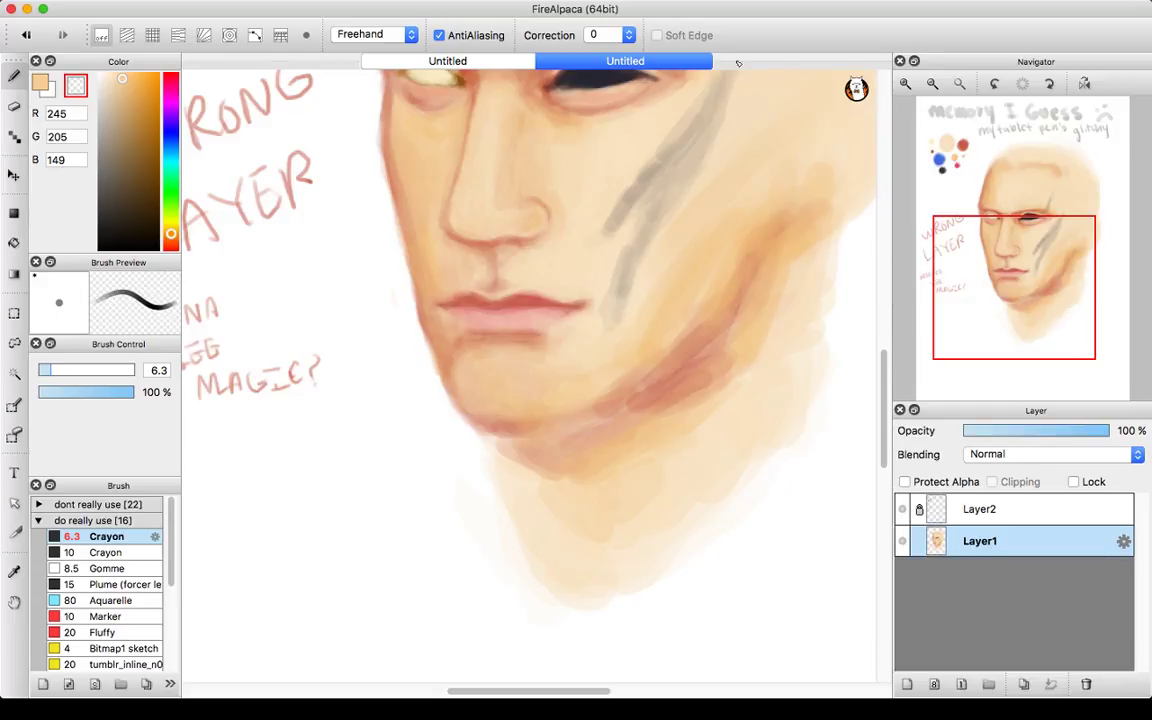
click(907, 84)
click(907, 84)
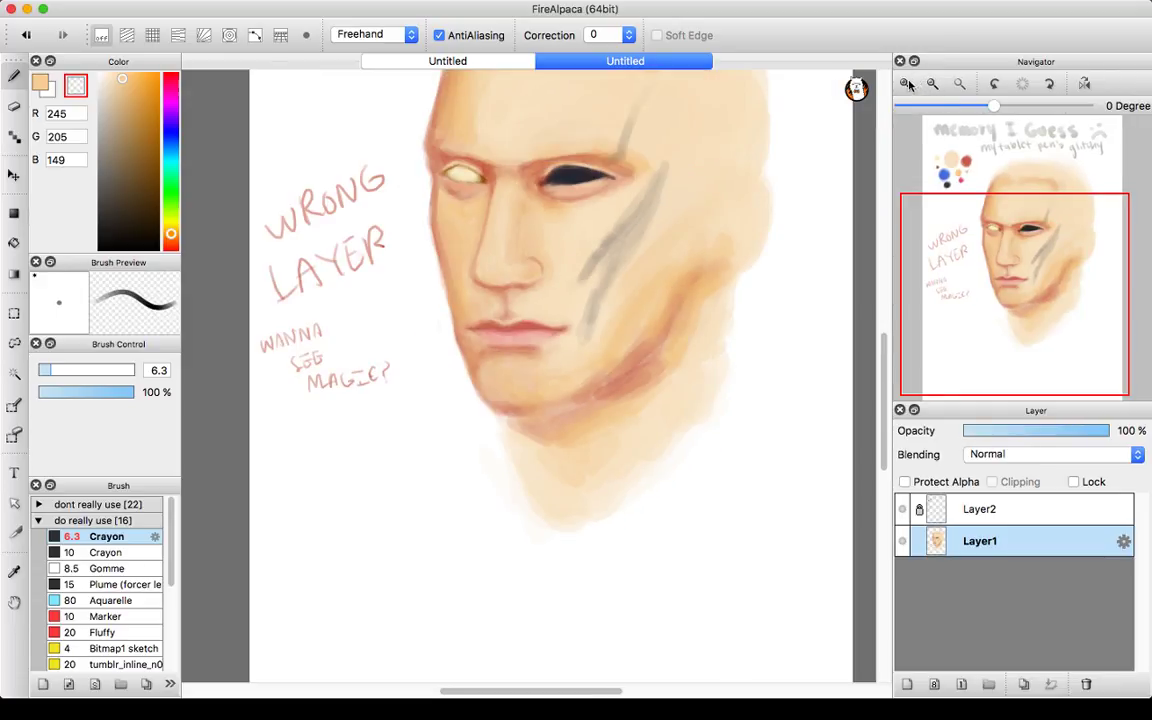
click(906, 84)
click(906, 84)
click(906, 84)
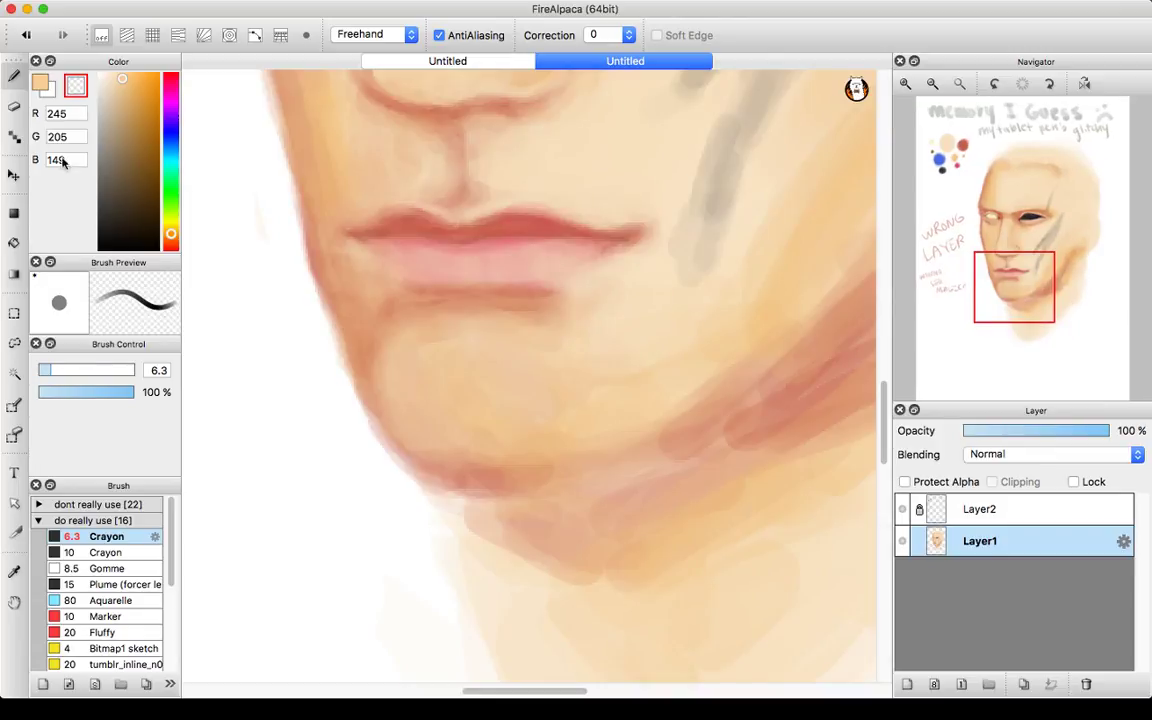
key(x)
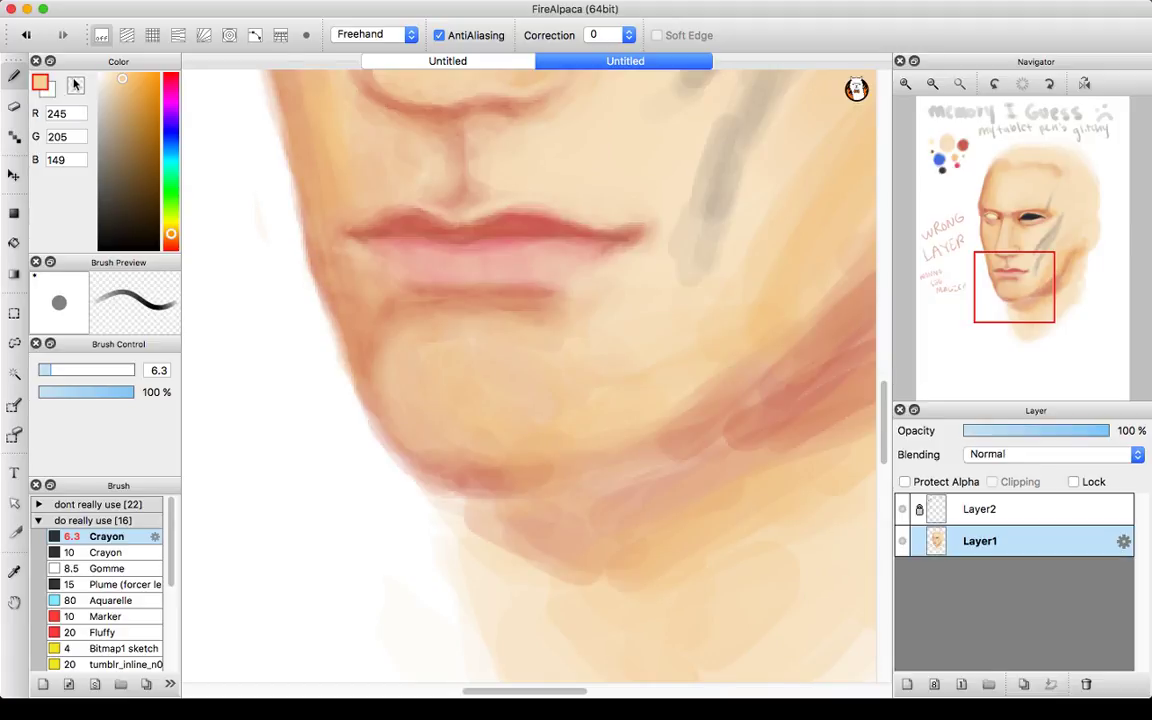
key(x)
drag(284, 253, 308, 267)
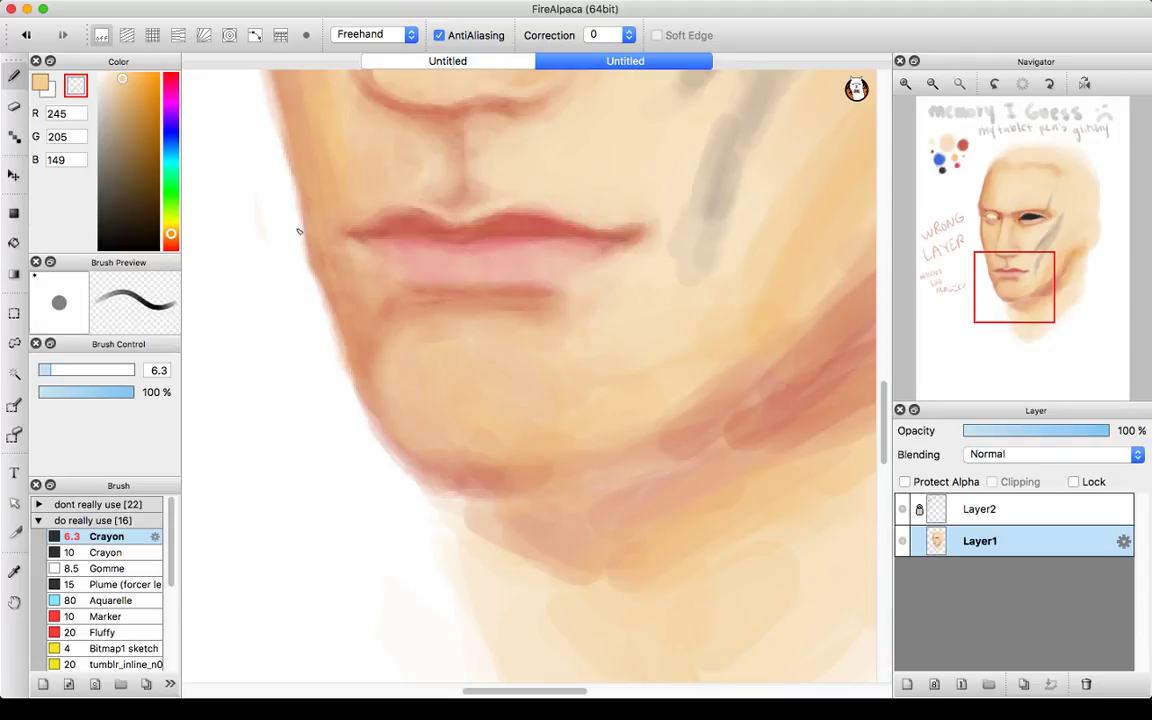
drag(312, 272, 307, 262)
- Sample the face edge's red, RGB 199, 96, 77, and touch up the edge beside the pale eye
click(932, 83)
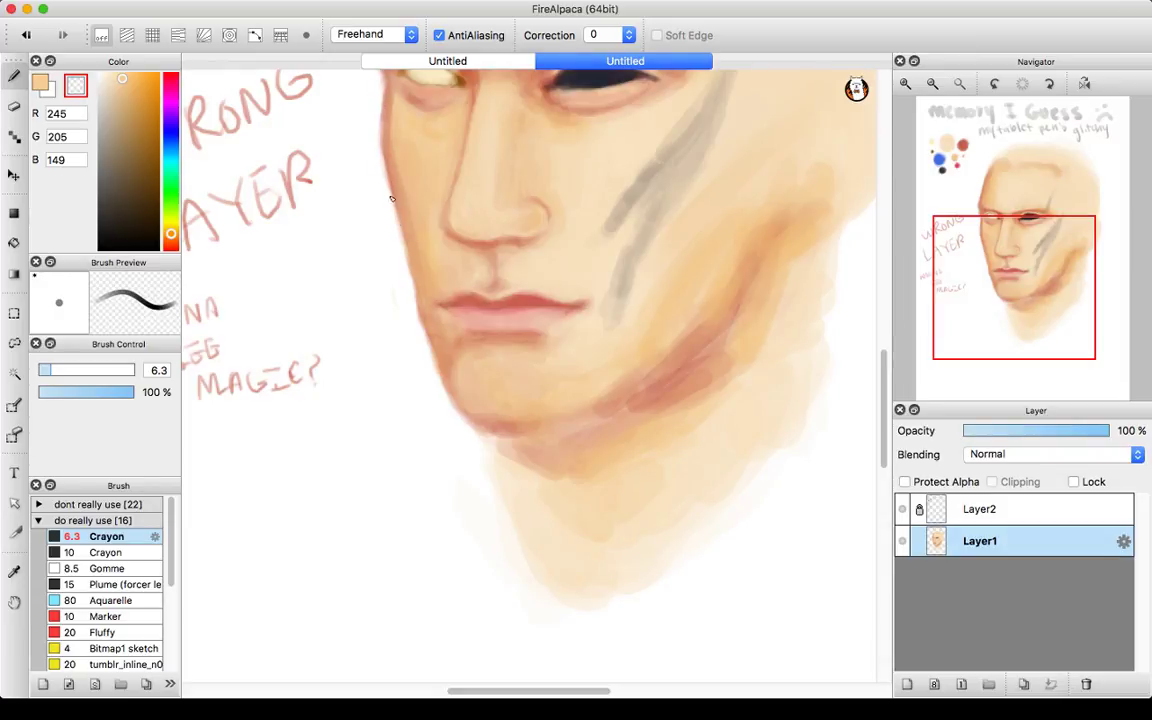
click(933, 84)
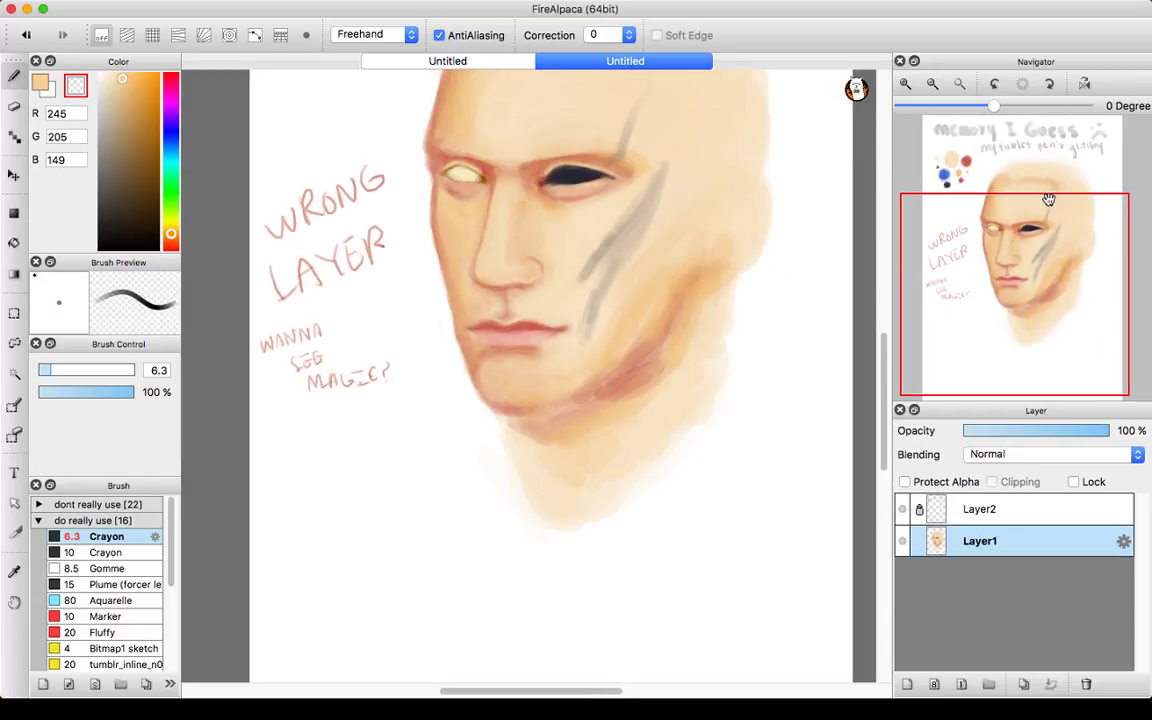
drag(1048, 200, 1010, 267)
alt+click(375, 328)
click(905, 84)
click(905, 84)
click(905, 84)
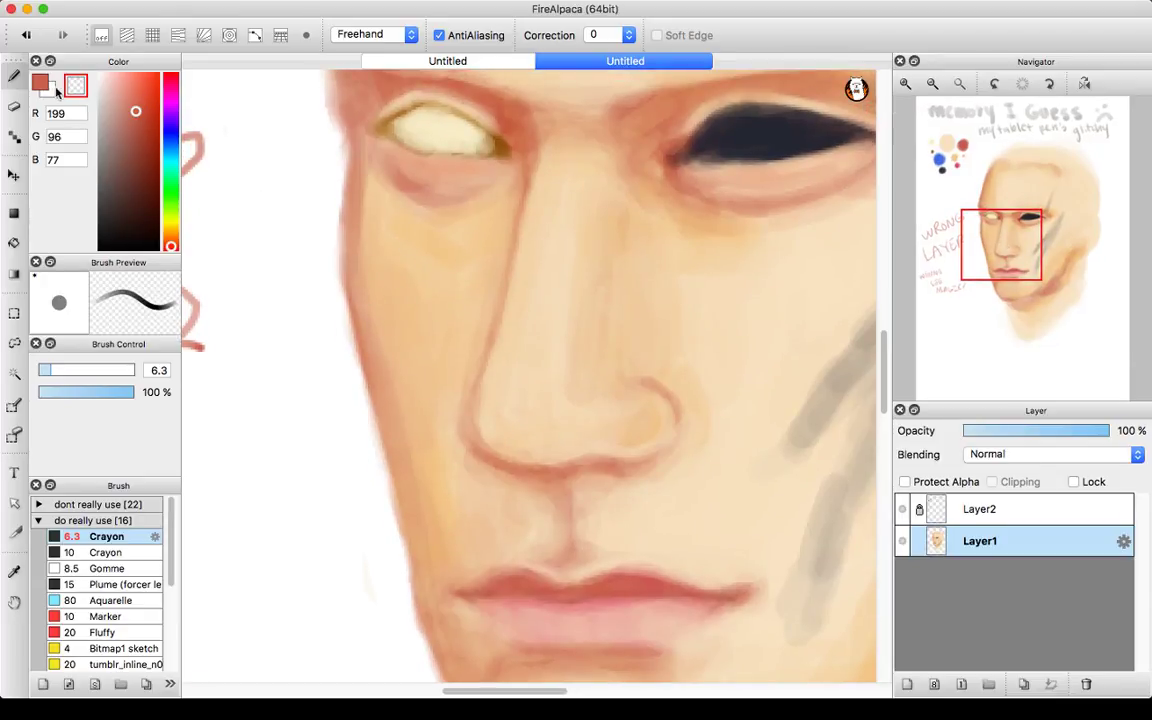
key(x)
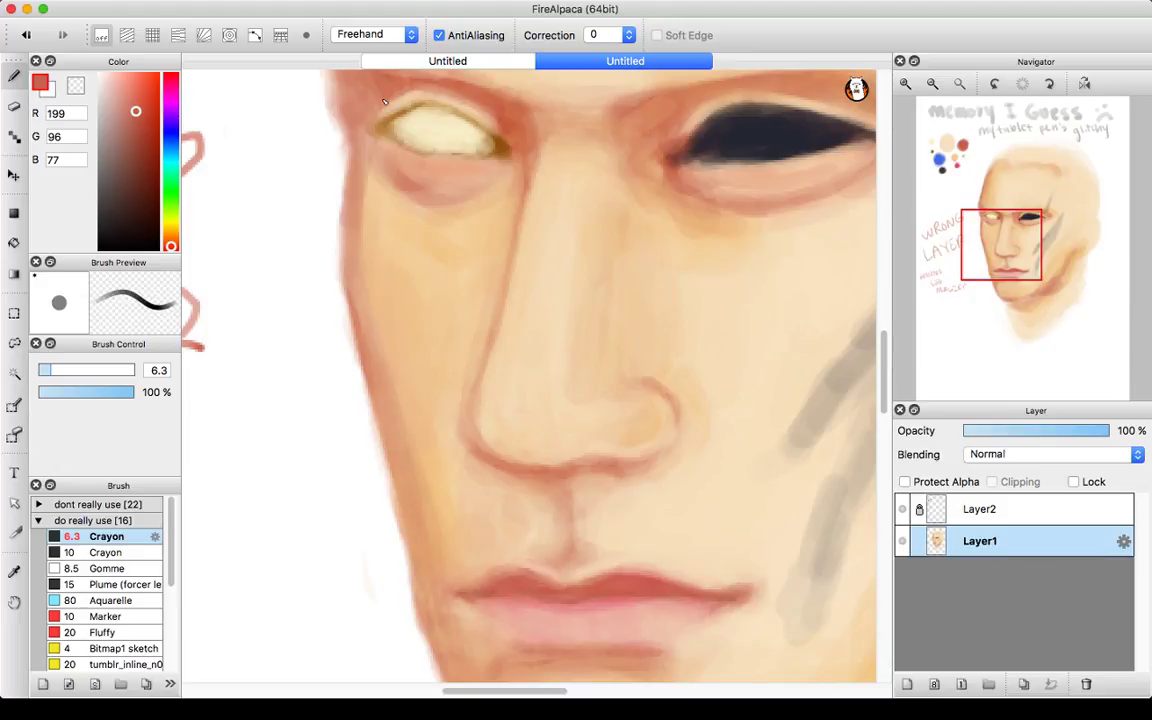
- Touch up the face edge below the pale eye with the palette's light orange, RGB 243, 198, 134, and red, RGB 197, 91, 71
drag(992, 160, 965, 184)
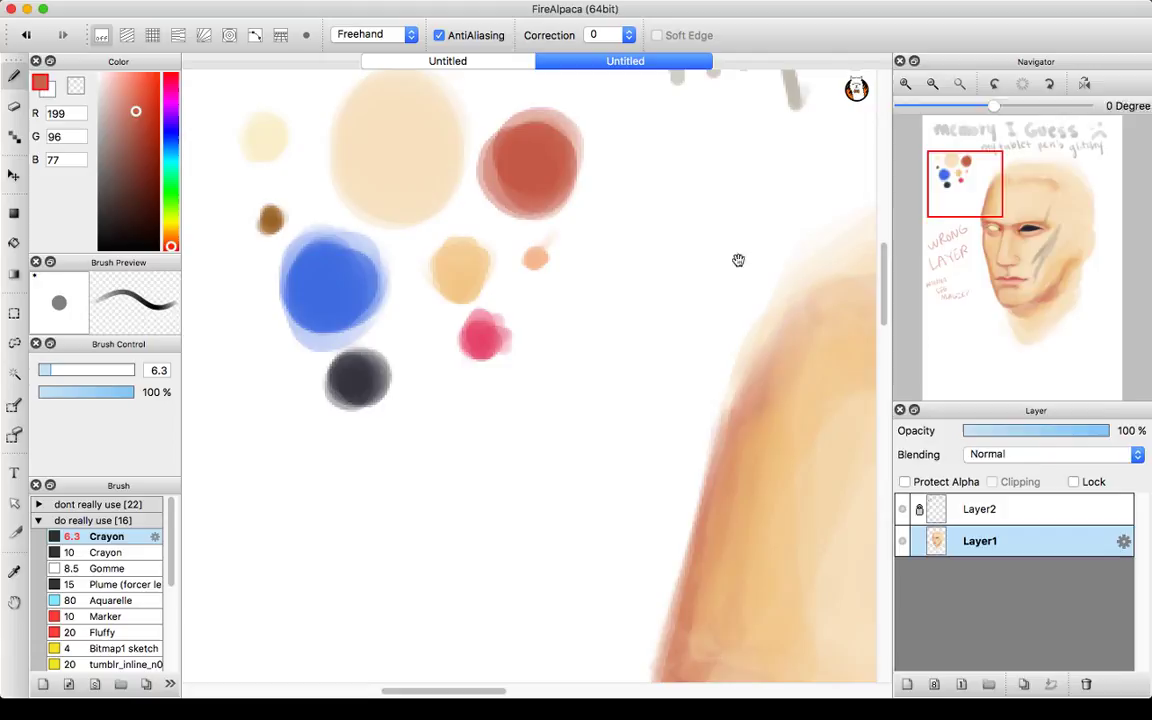
alt+click(462, 264)
drag(998, 267, 1002, 270)
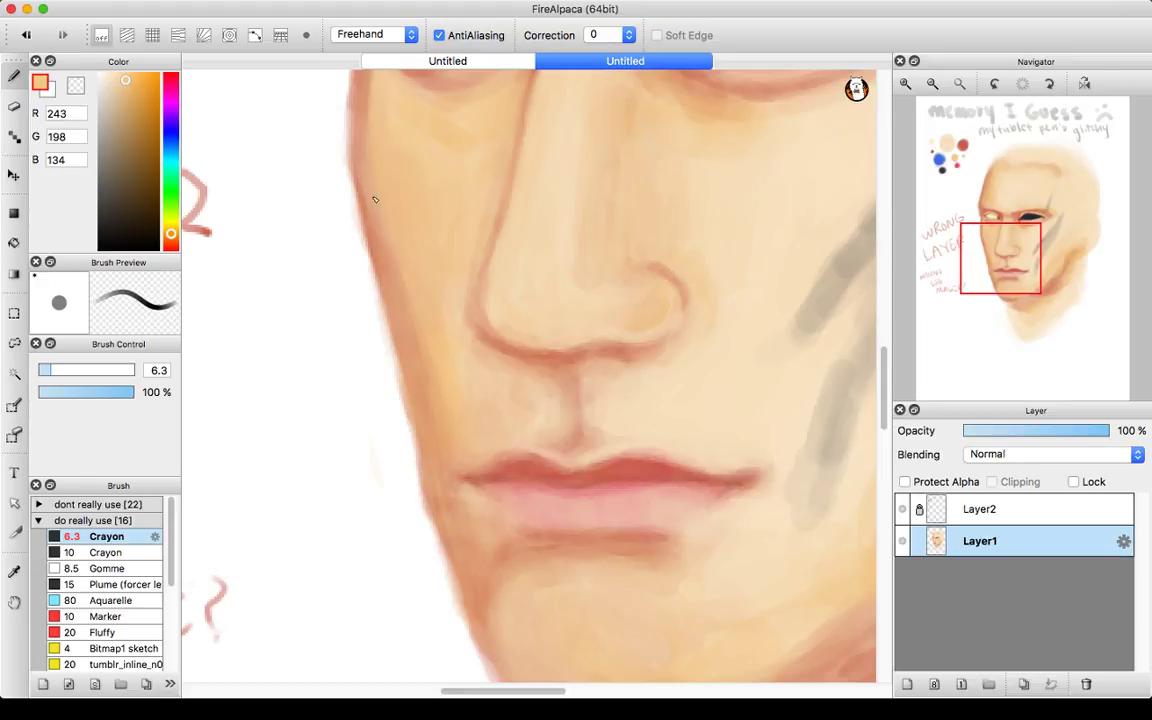
click(935, 81)
drag(948, 202, 951, 174)
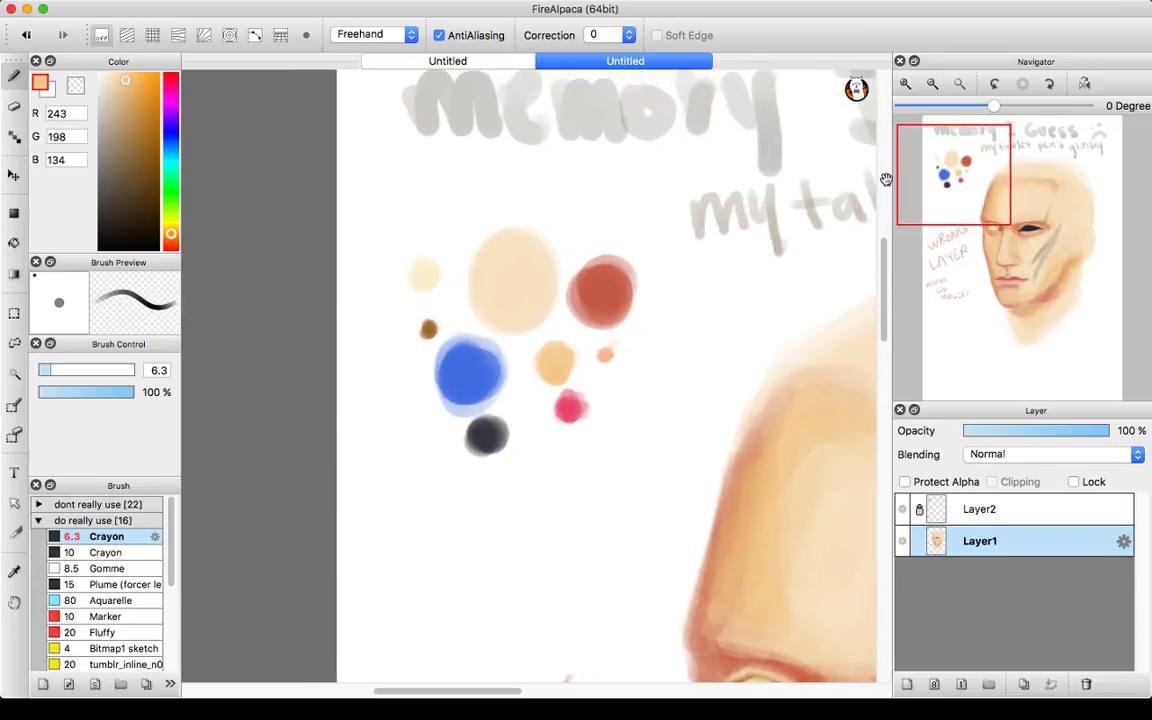
right_click(603, 292)
drag(989, 249, 992, 243)
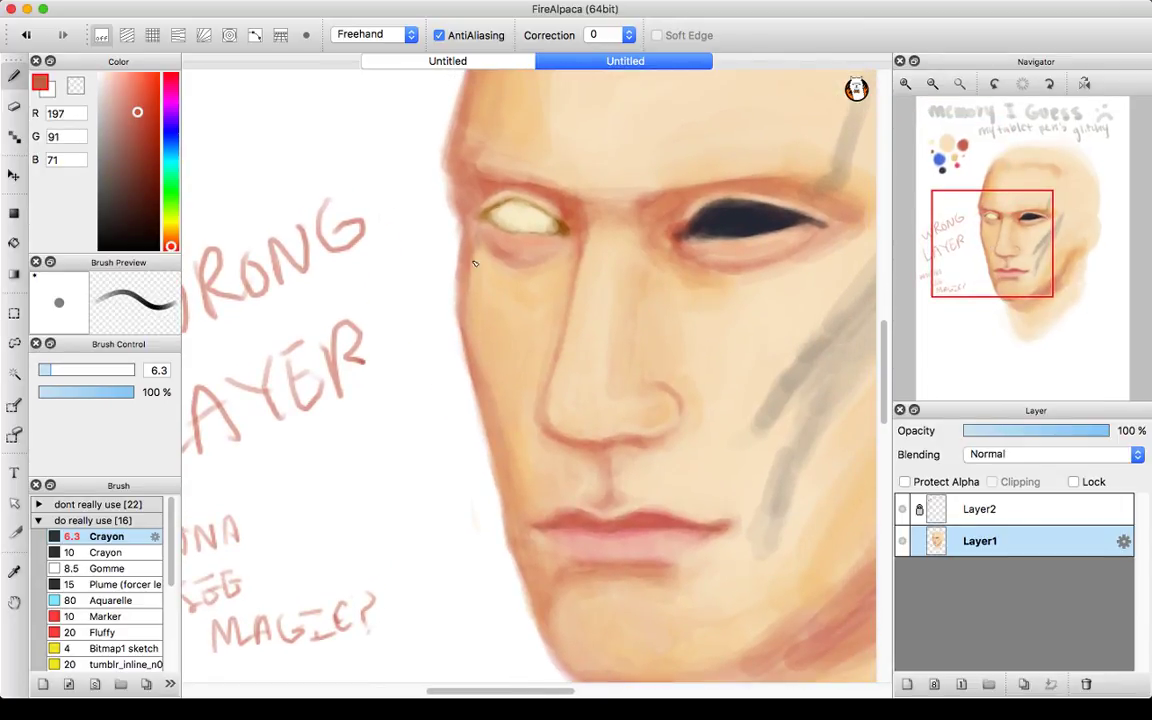
drag(993, 245, 1024, 253)
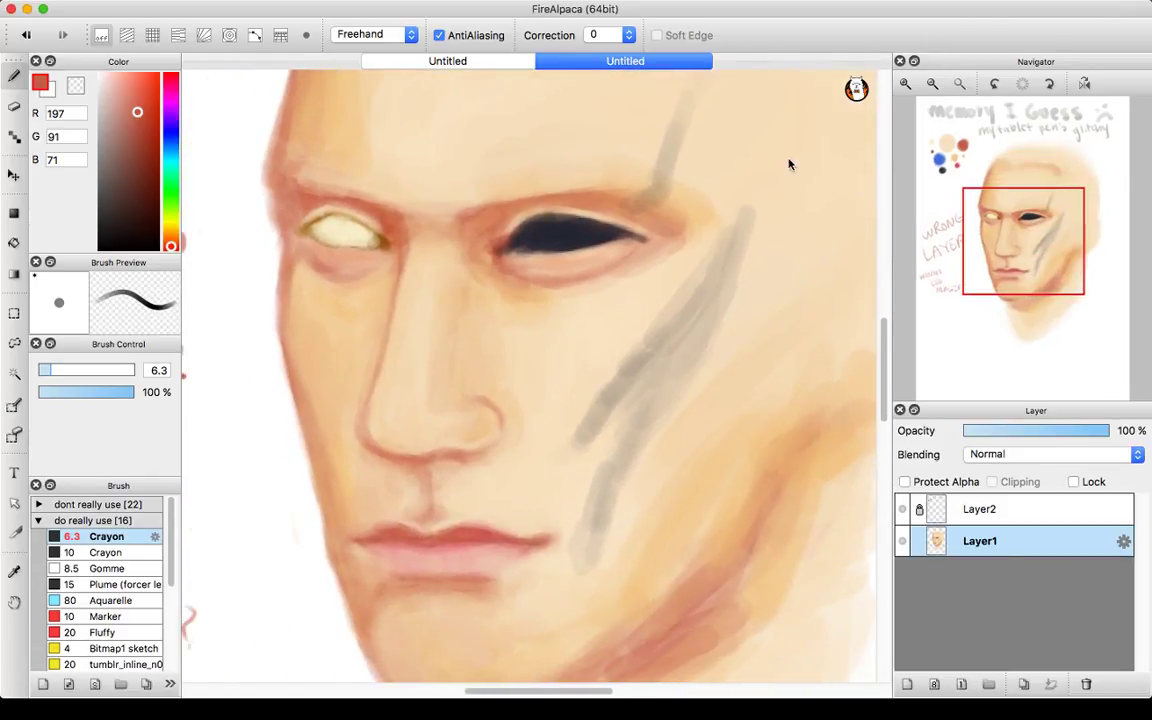
- Sample skin tones RGB 242, 204, 152 and 244, 217, 177 from the cheeks and blend them around the pale eye
alt+click(337, 290)
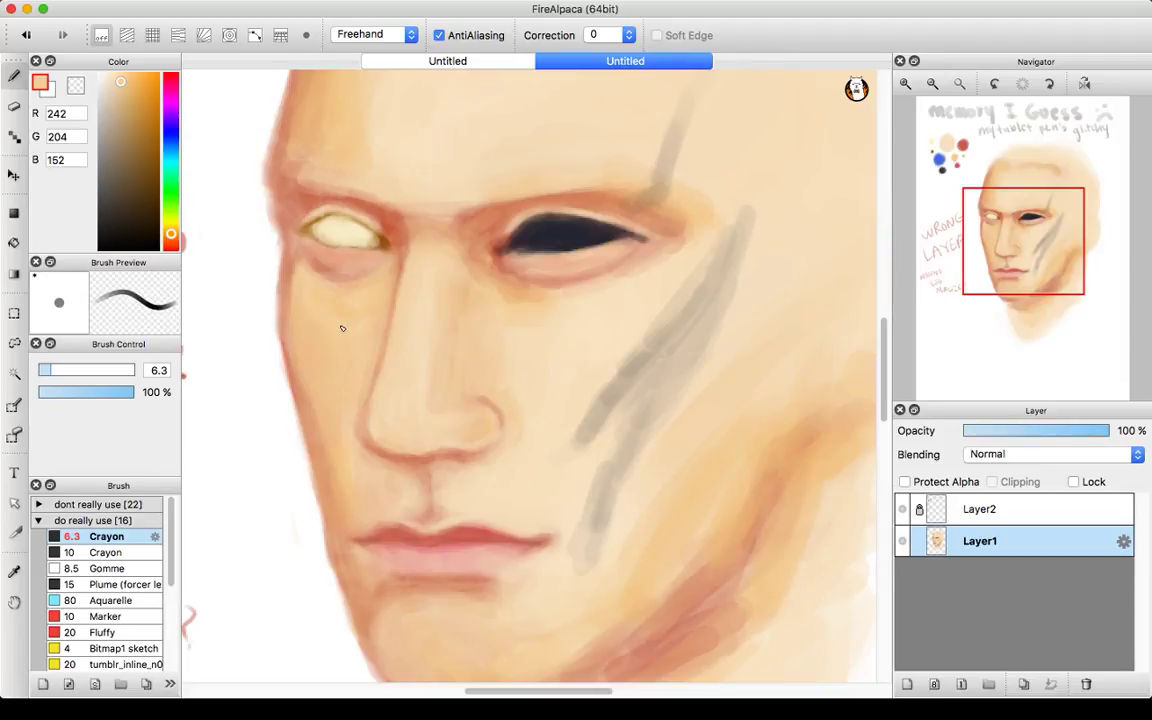
alt+click(338, 298)
alt+click(524, 350)
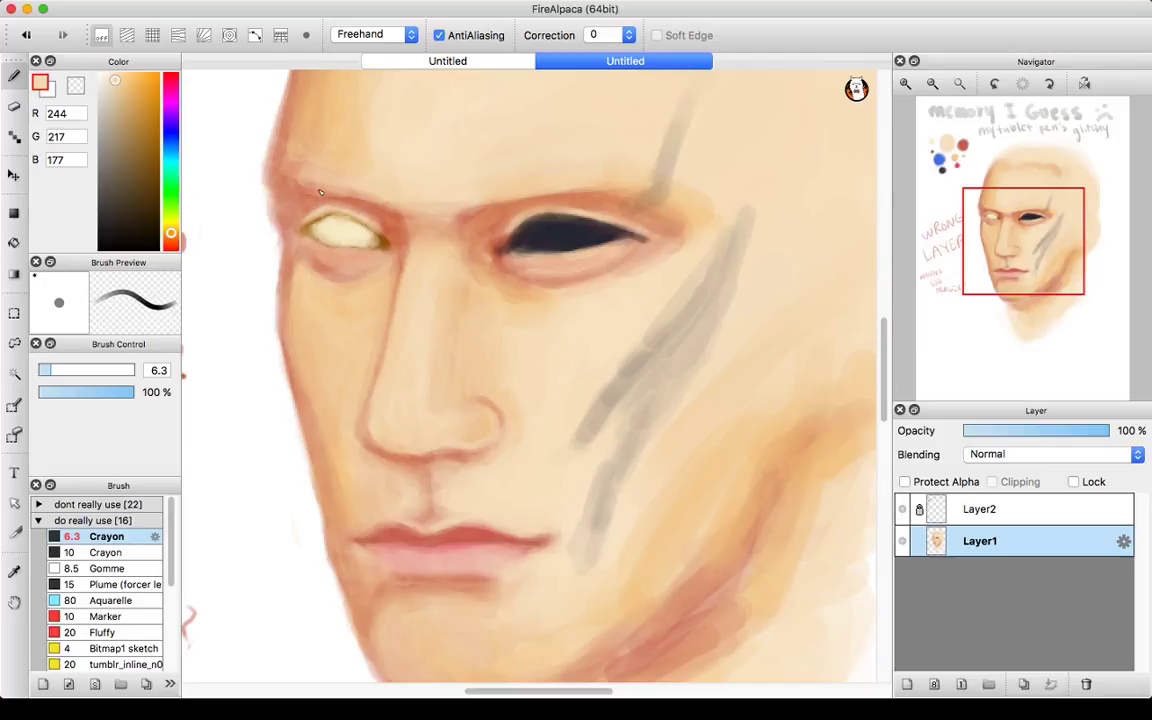
- Mix dark browns, RGB 66, 44, 22 and 66, 30, 22, and darken the inner corners of both eye sockets
alt+click(551, 237)
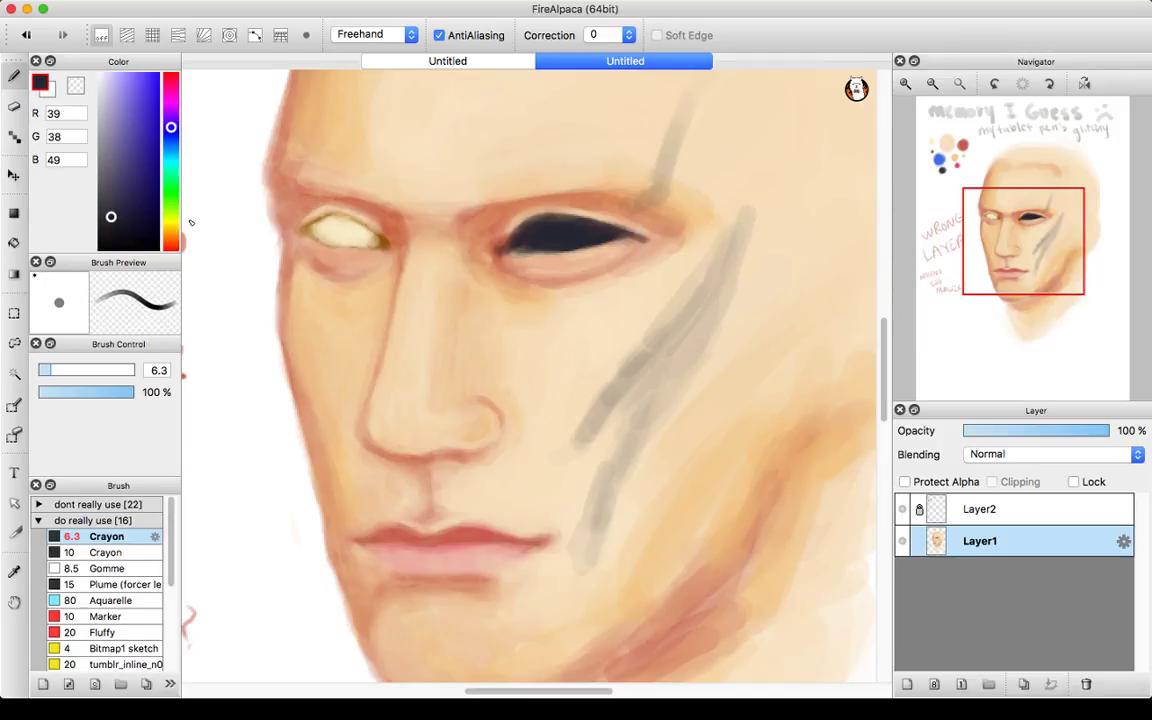
mouse_move(171, 128)
mouse_down()
mouse_move(172, 238)
mouse_move(135, 215)
mouse_move(139, 205)
mouse_up()
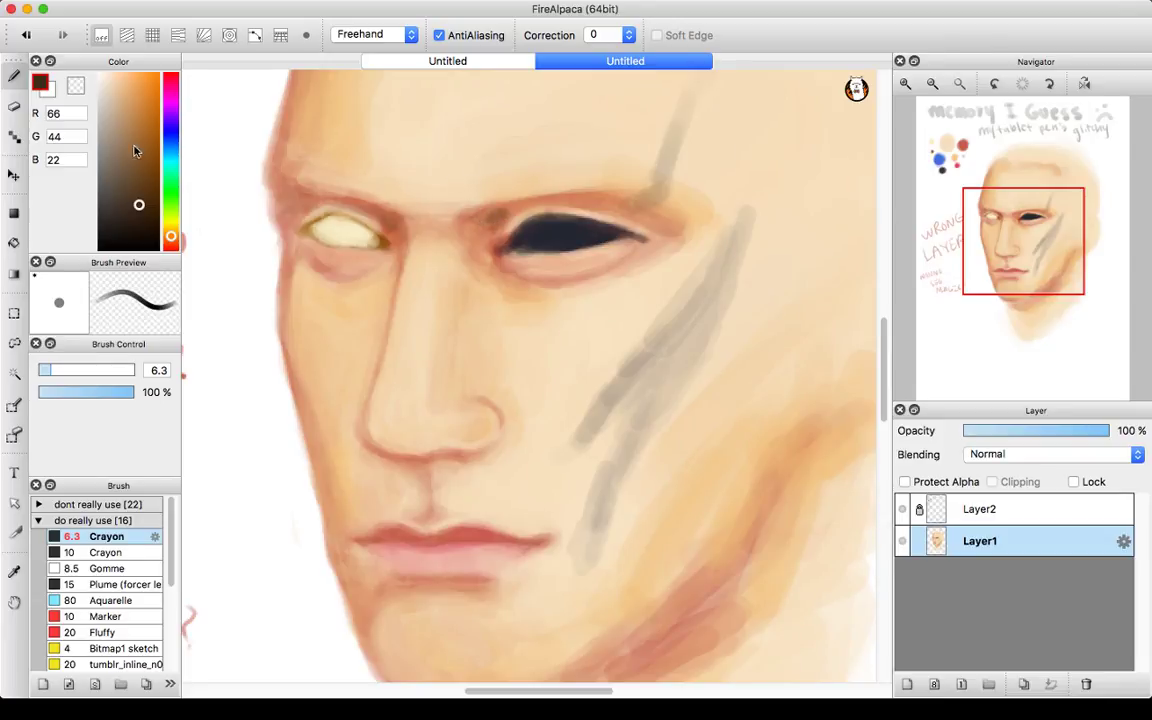
drag(173, 238, 171, 244)
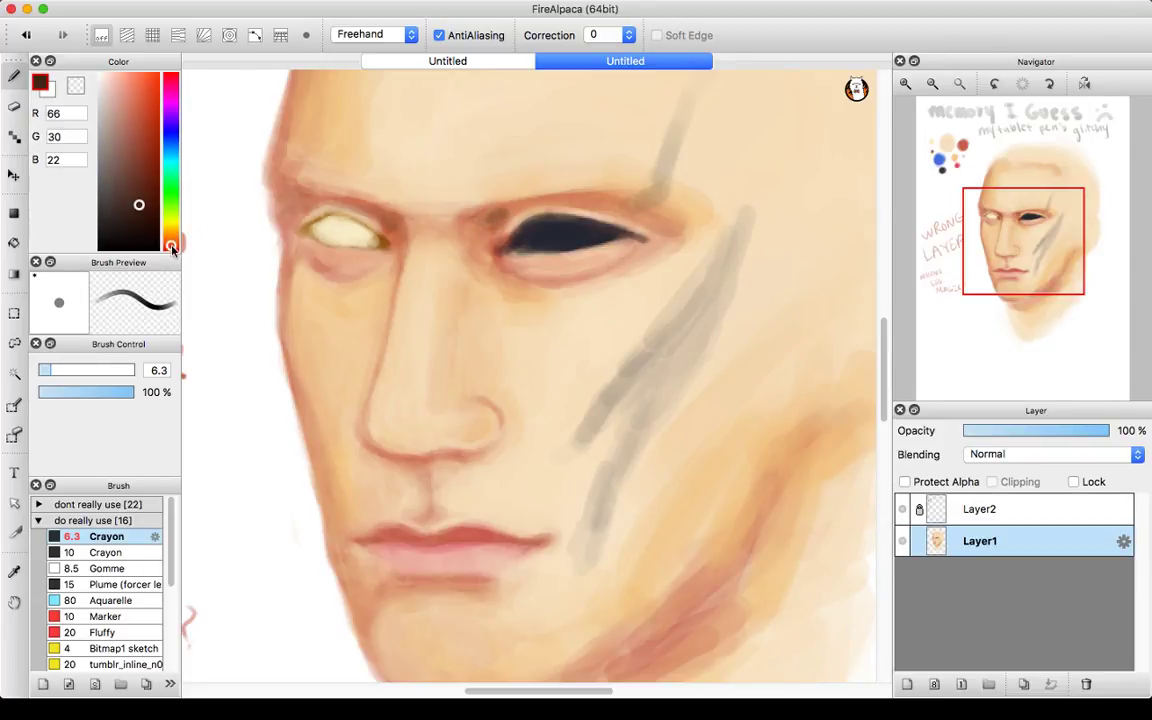
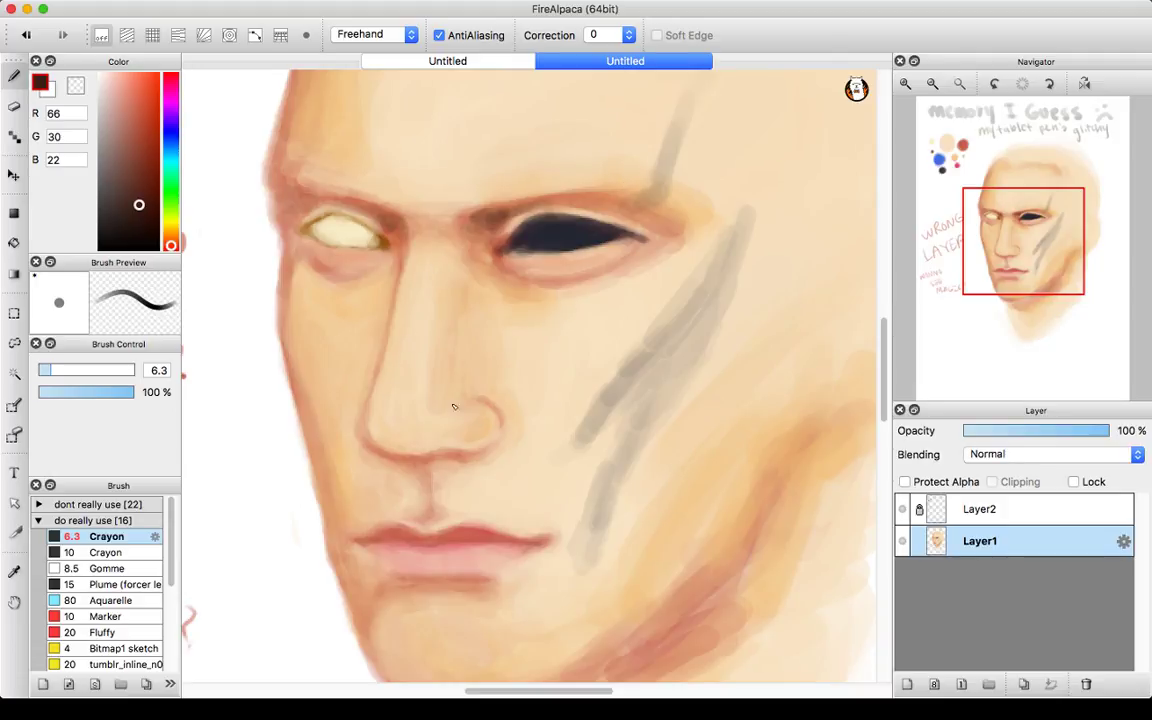
- Deepen the dark brown shading around the black eye's inner corner and upper lid and along the nose bridge at size 6.3
click(934, 84)
click(934, 84)
click(906, 82)
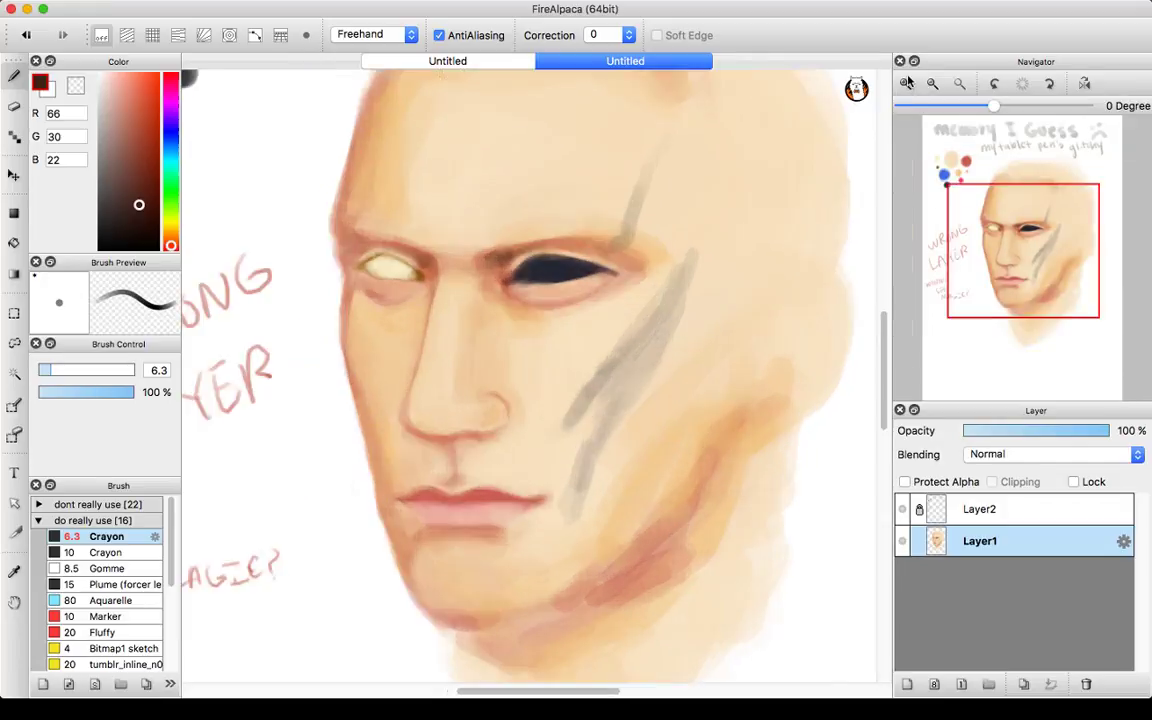
click(907, 84)
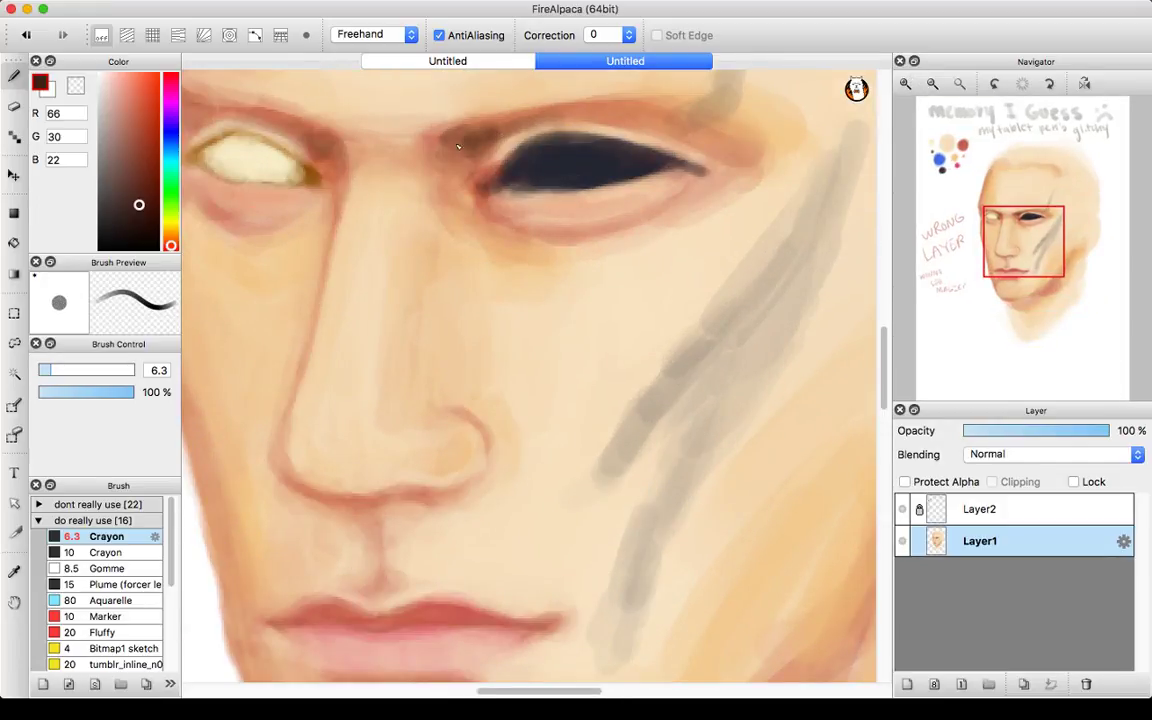
mouse_move(458, 146)
mouse_down()
mouse_move(467, 174)
mouse_move(455, 158)
mouse_move(475, 170)
mouse_up()
drag(484, 162, 512, 137)
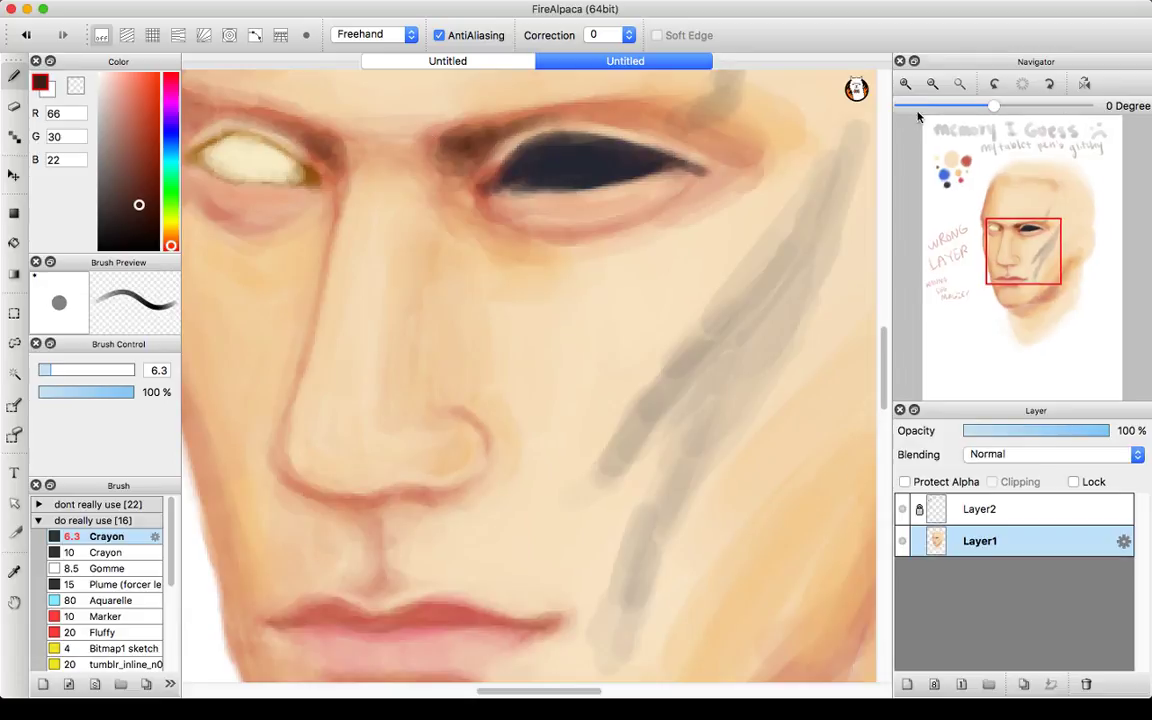
click(932, 84)
click(932, 84)
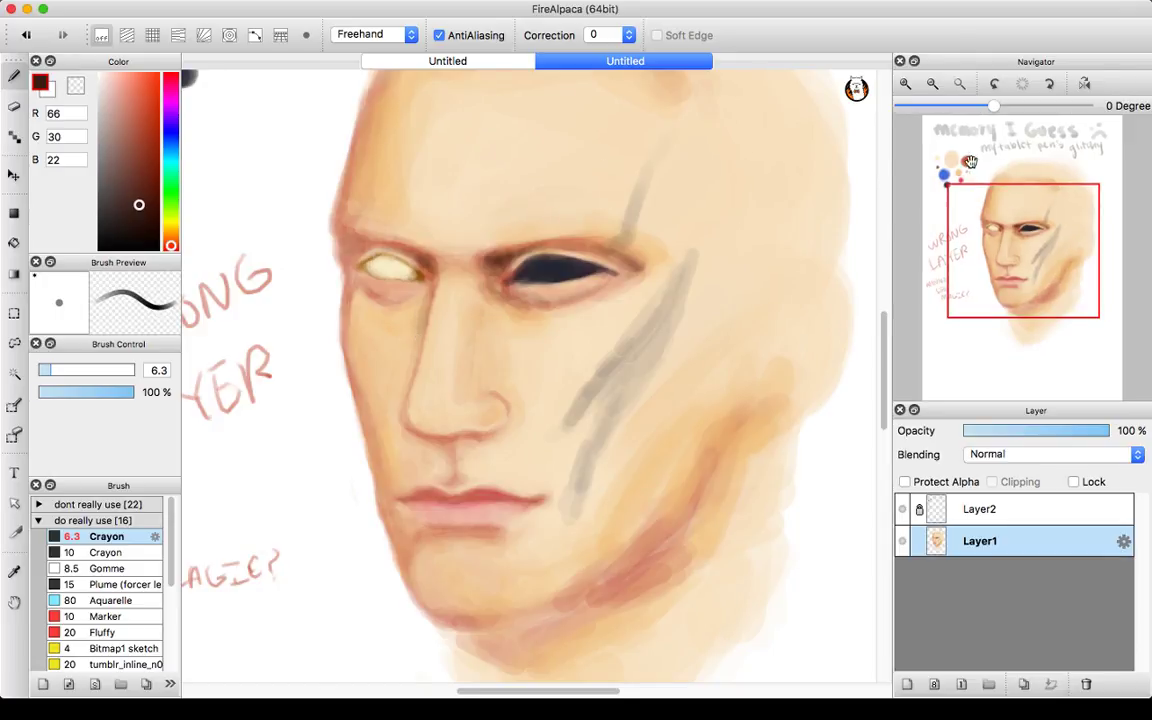
- Sample the palette's red, RGB 197, 91, 71, and warm the shading around the black eye's inner corner
scroll(674, 157, up, 10)
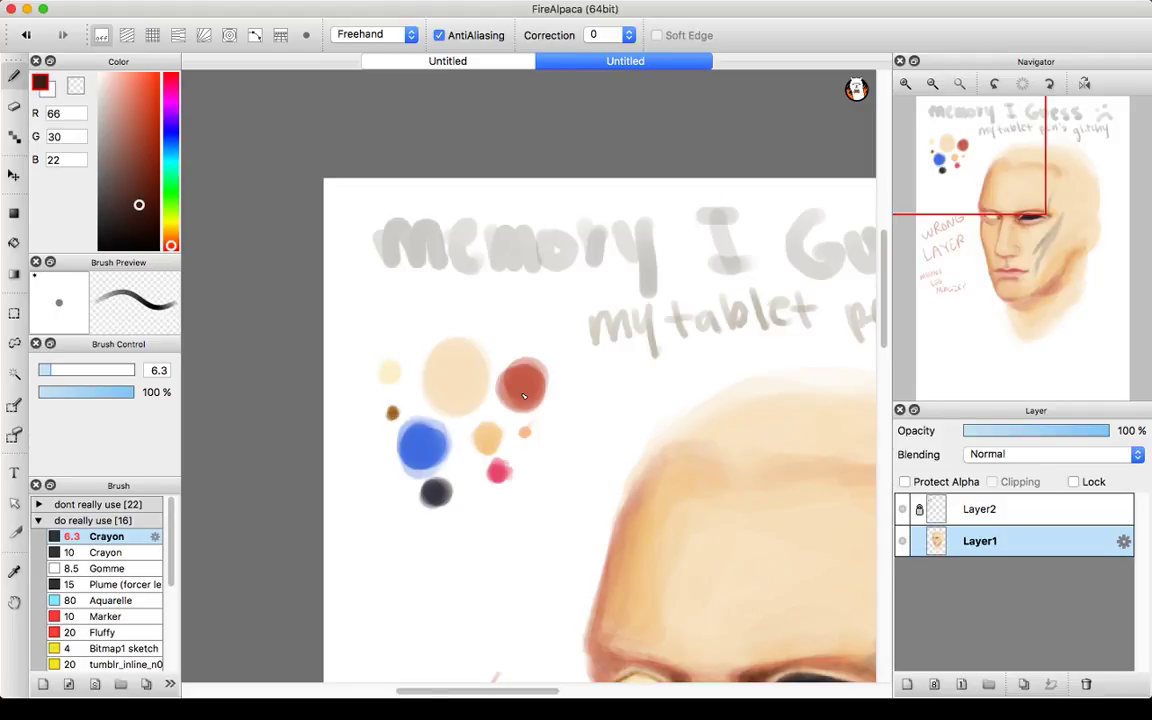
alt+click(540, 381)
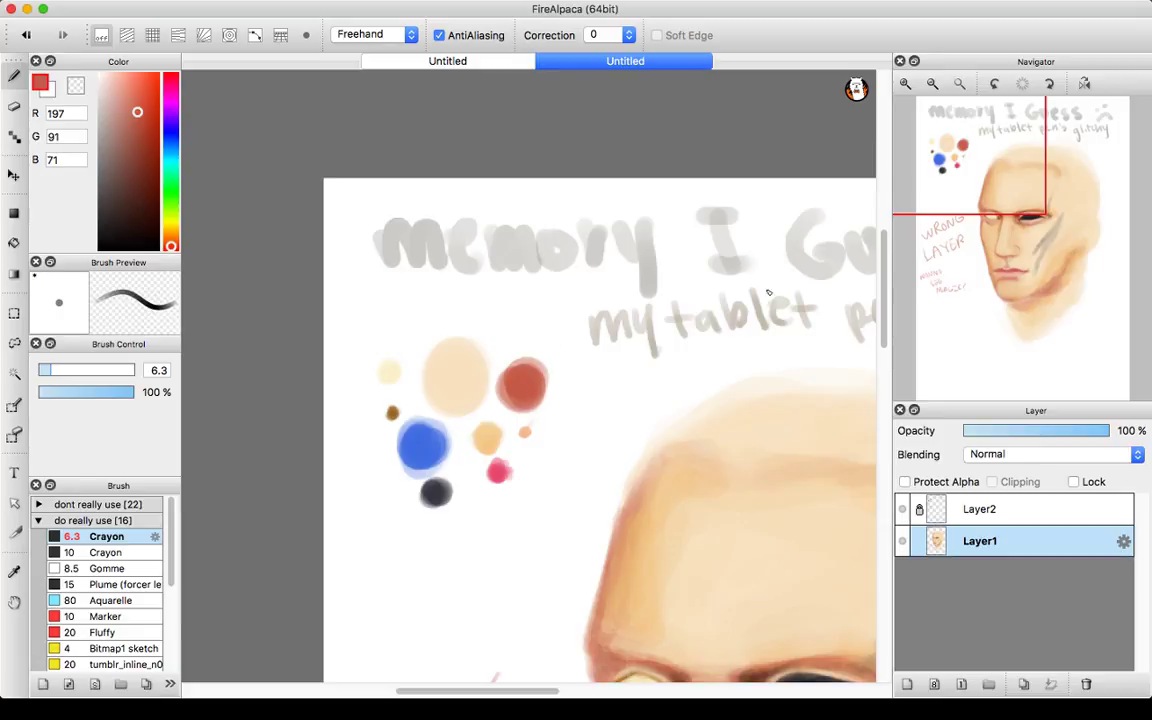
click(1012, 296)
drag(1012, 296, 1002, 274)
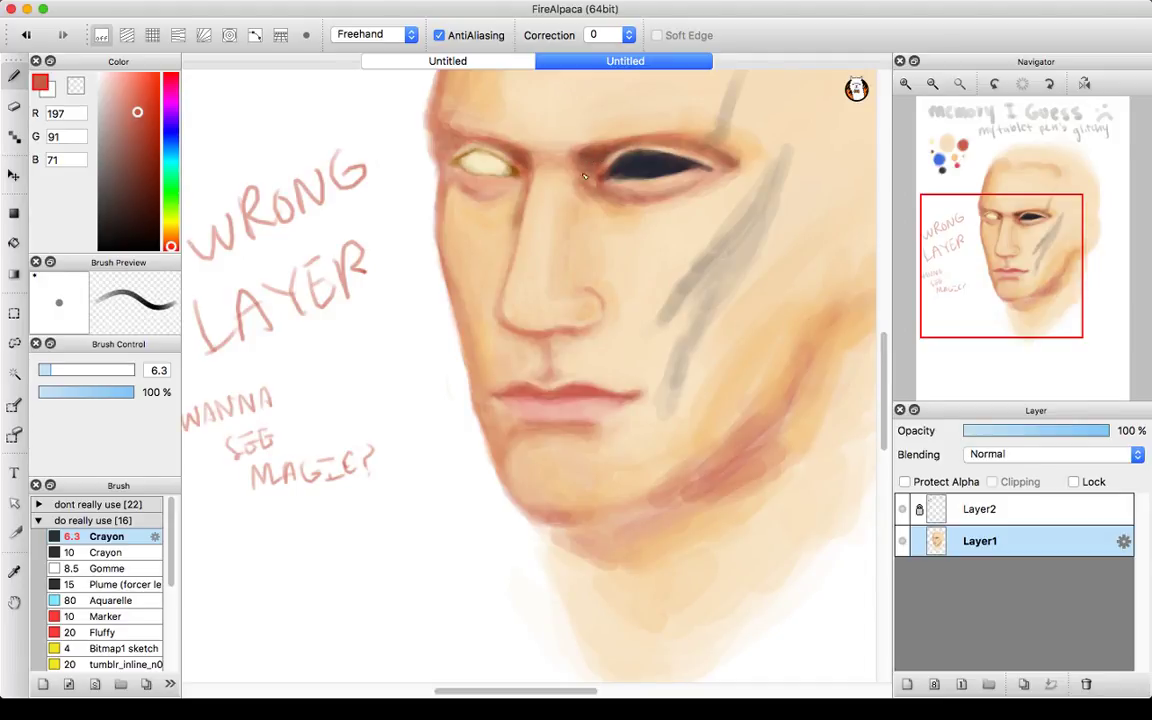
- Sample light oranges RGB 242, 206, 156 and 235, 183, 126 from the face and blend them around the brow and nose bridge
mouse_move(942, 98)
alt+click(504, 230)
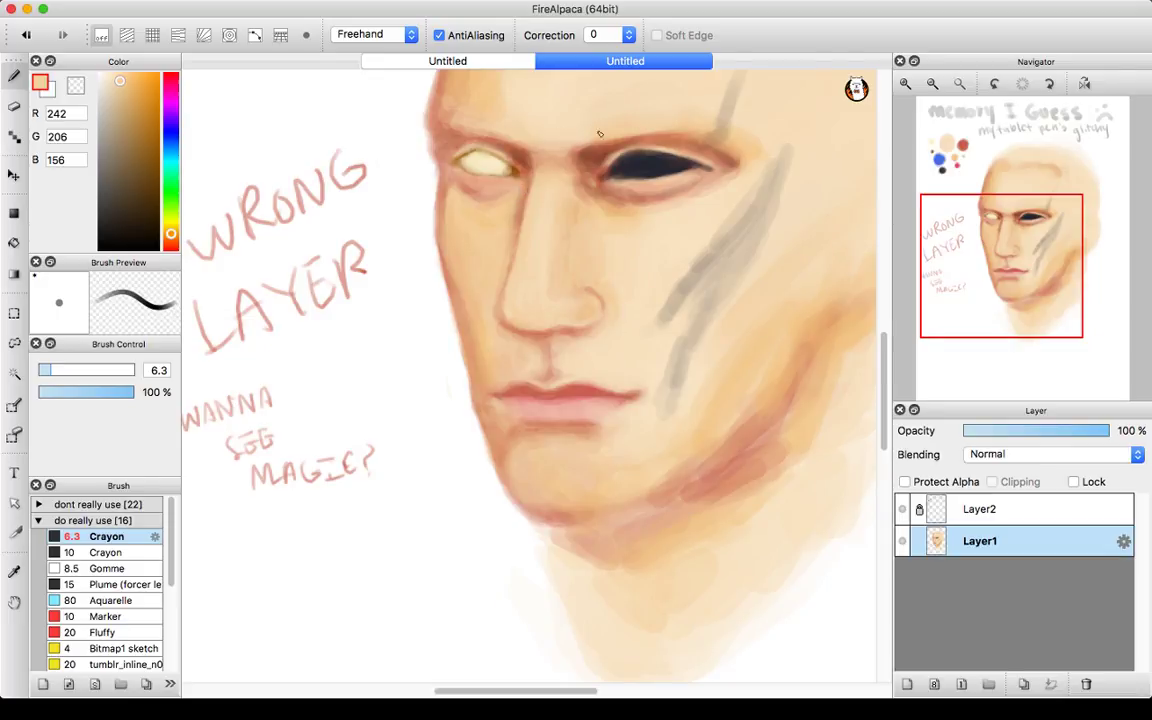
alt+click(488, 243)
alt+click(557, 195)
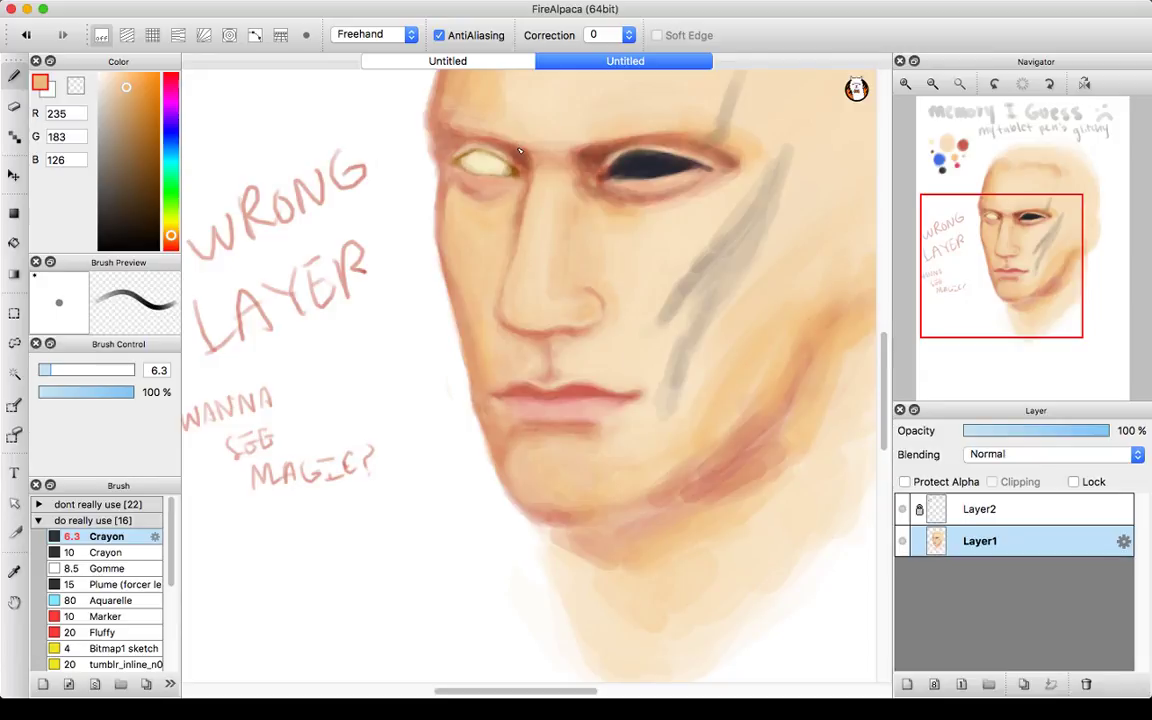
- Set the brush size to 19 and blend the orange more broadly over the face and chin shading
drag(988, 230, 1023, 248)
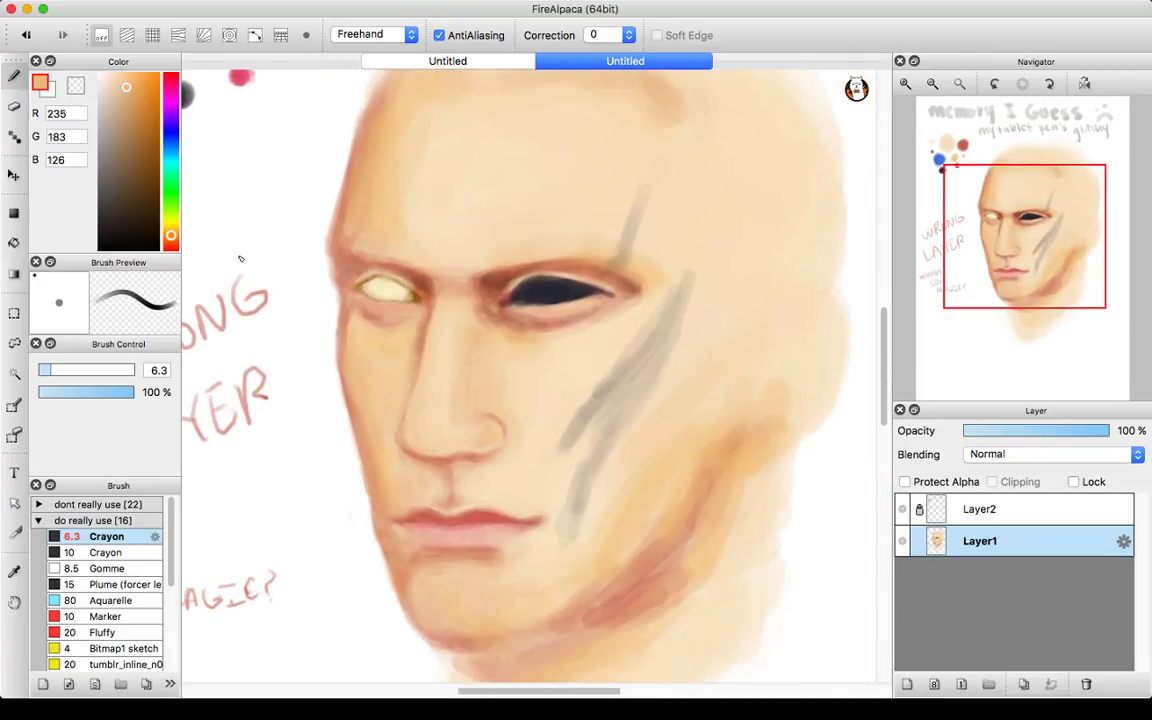
drag(44, 370, 75, 370)
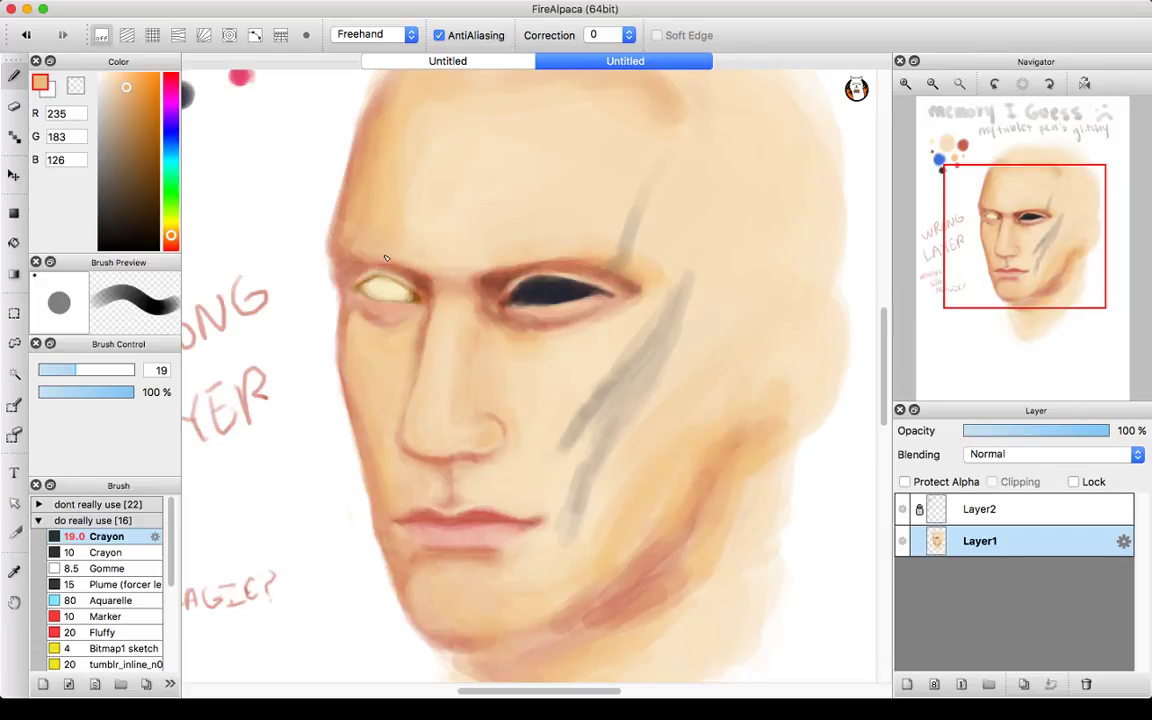
click(933, 84)
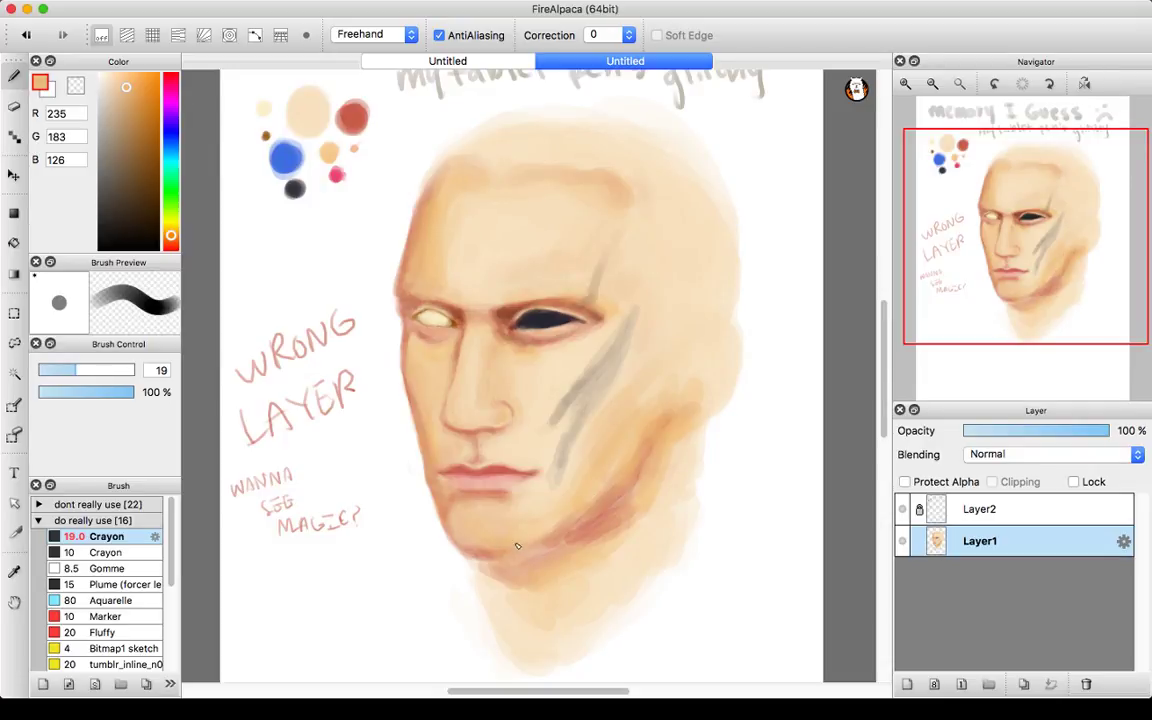
mouse_move(926, 221)
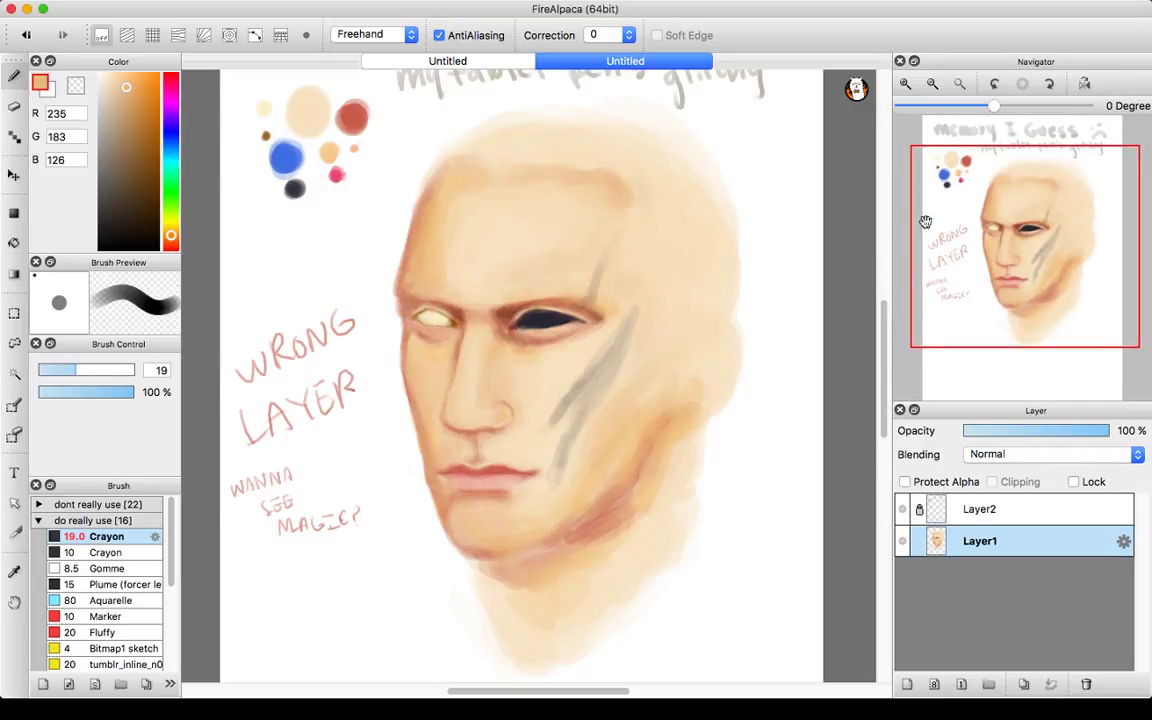
- Sample the light skin tone RGB 243, 216, 177 from the nose and blend the nose and jawline shading at size 5.5
alt+click(343, 123)
drag(81, 374, 58, 374)
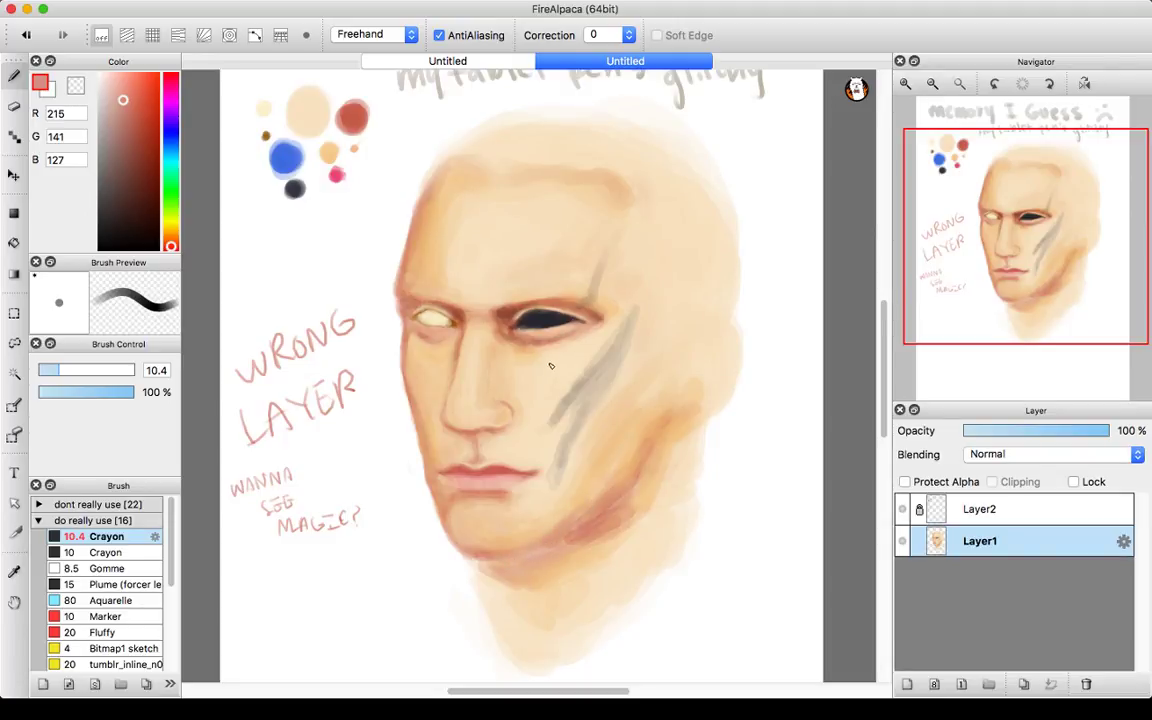
alt+click(454, 359)
alt+click(465, 406)
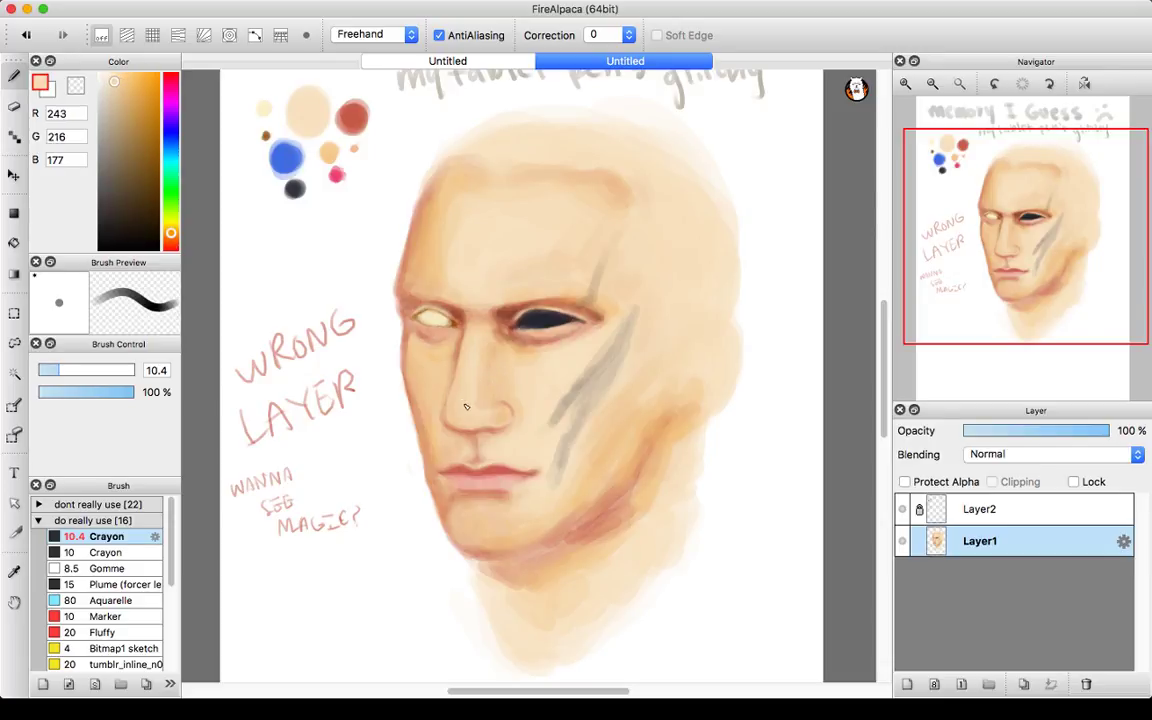
drag(60, 370, 45, 370)
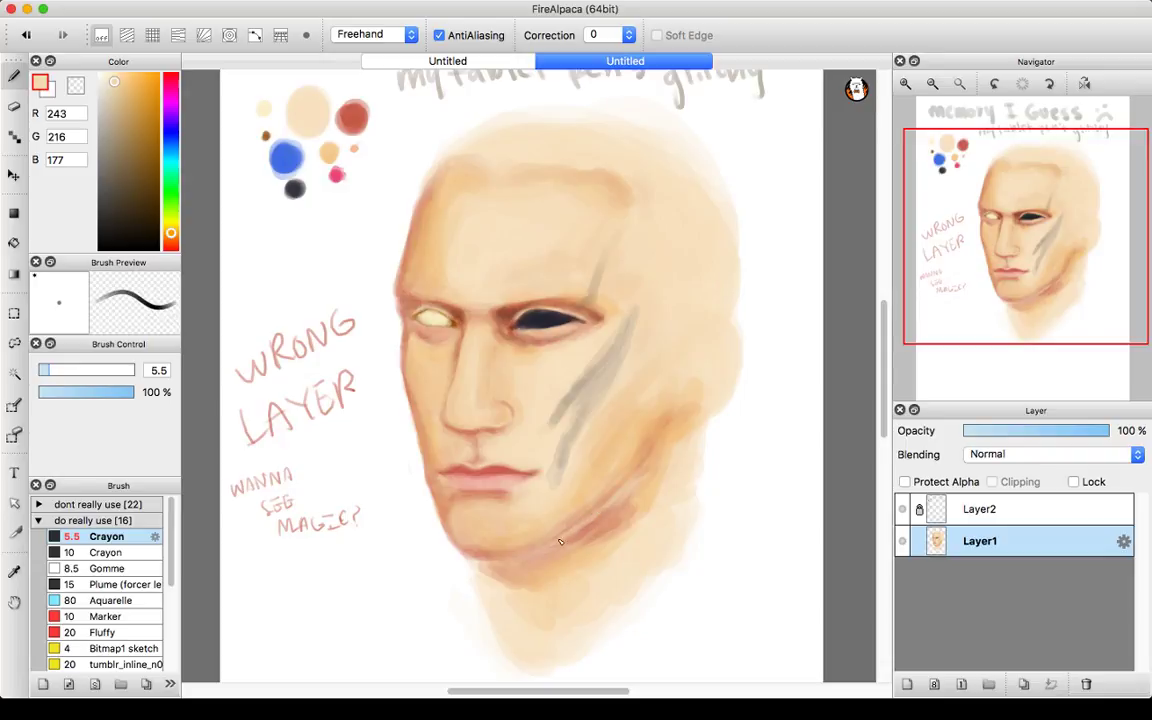
- Shade the far cheek edge with palette red RGB 197, 91, 71, and blend it with skin tone RGB 247, 224, 190 at size 12.4
alt+click(350, 114)
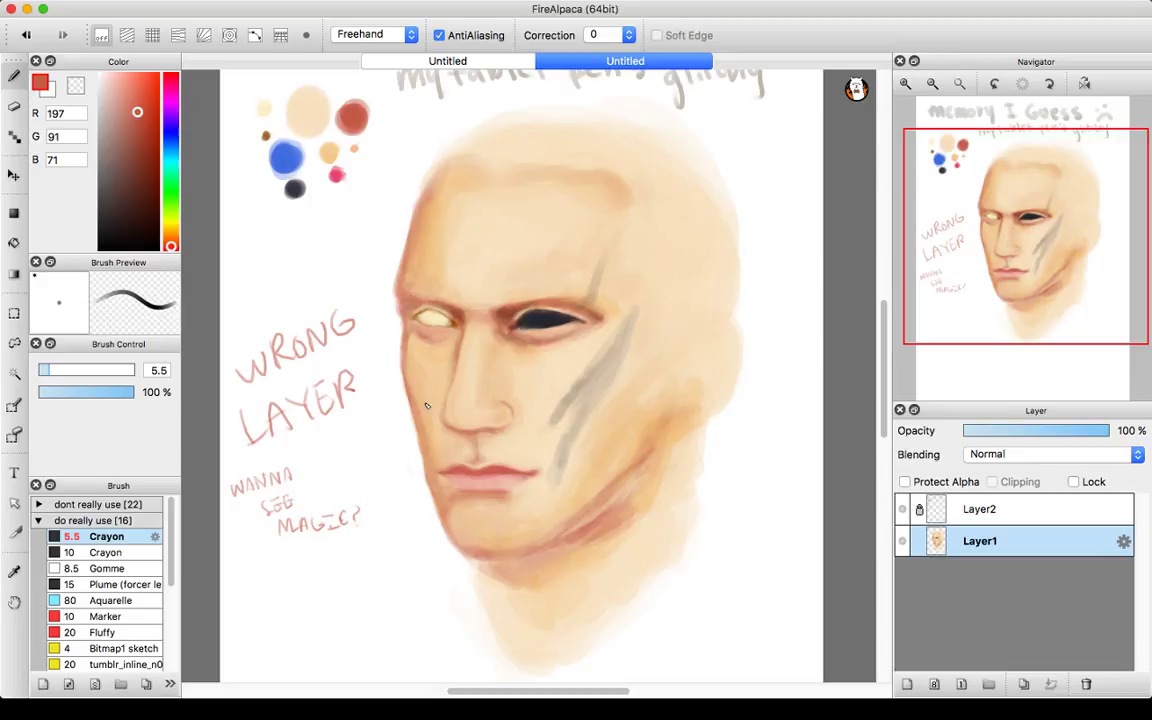
right_click(309, 117)
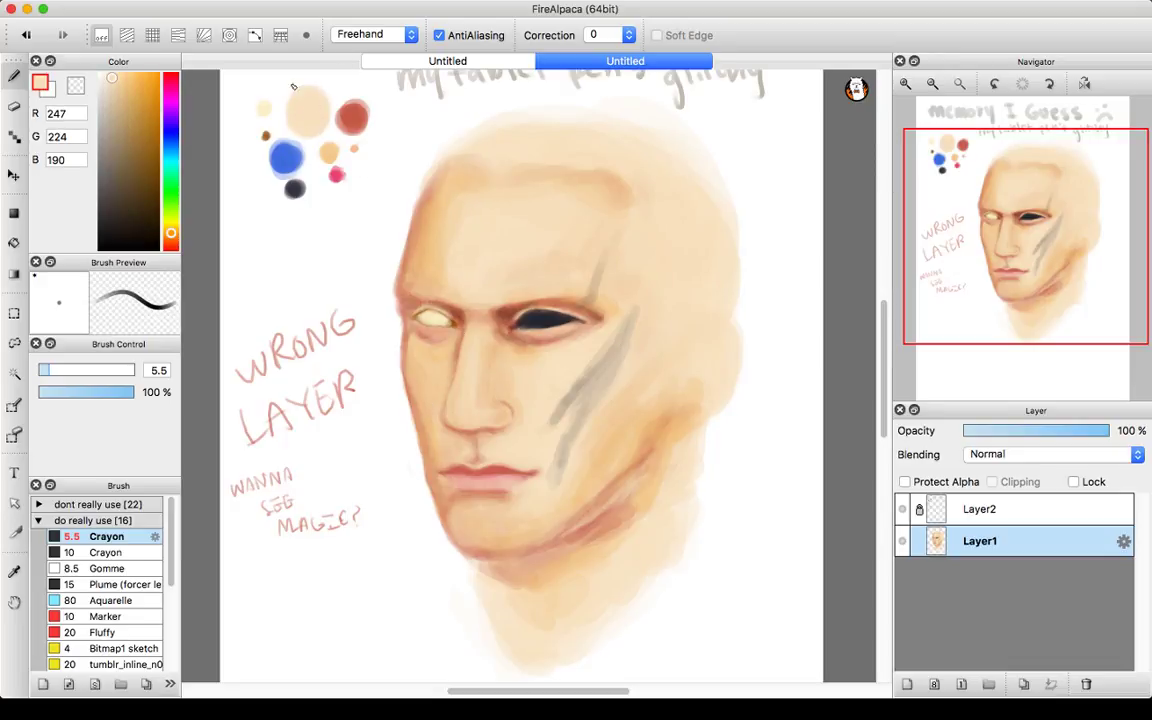
click(57, 371)
drag(57, 372, 63, 372)
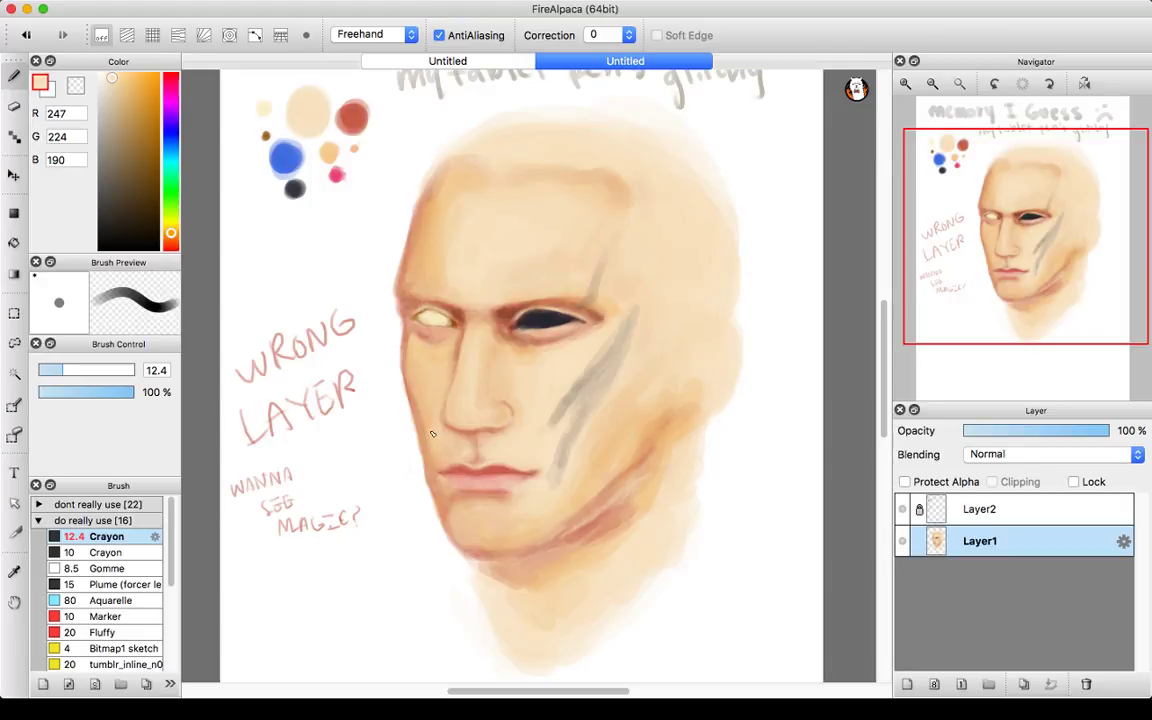
- Sample light skin tone RGB 247, 226, 192 from the face and blend the far cheek beside the nose and mouth at size 5.5
alt+click(329, 152)
alt+click(356, 116)
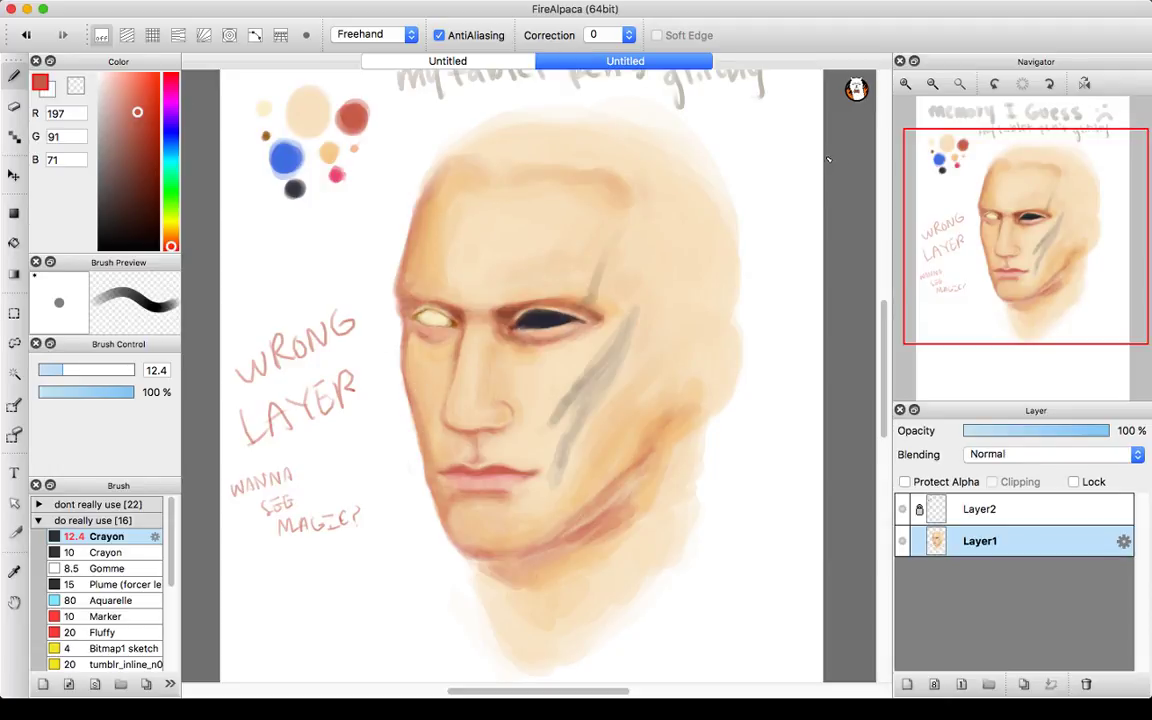
click(905, 84)
click(905, 84)
click(905, 84)
right_click(608, 332)
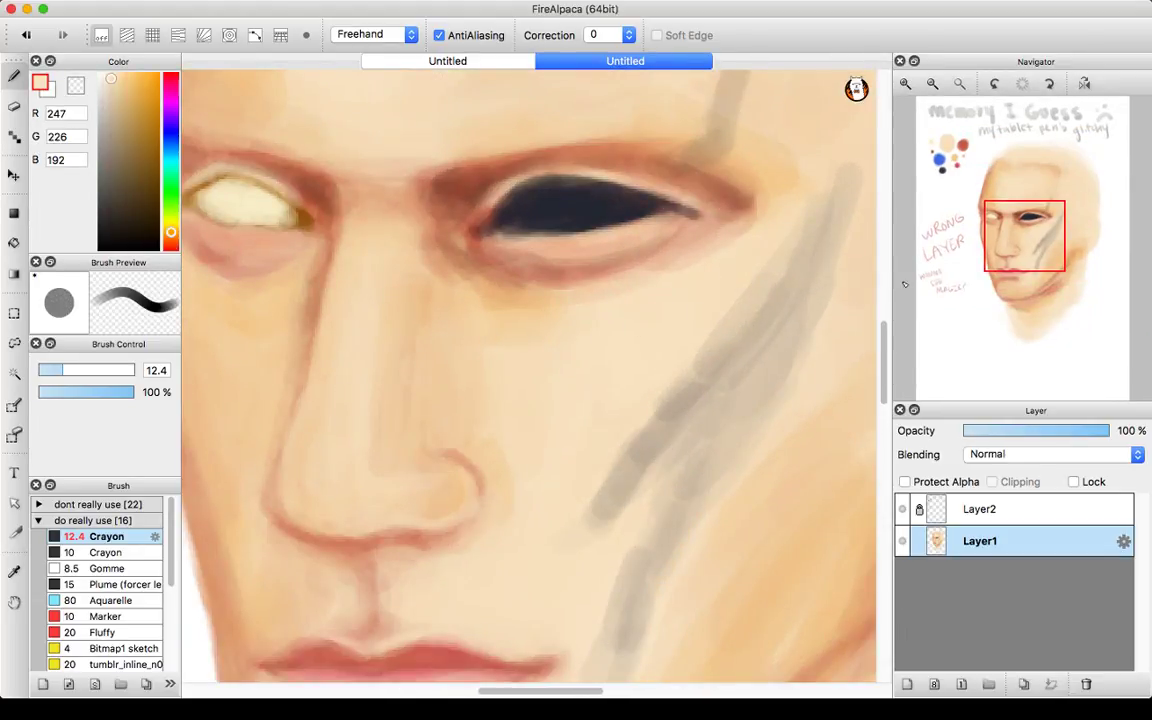
mouse_move(1012, 266)
mouse_down()
mouse_move(1035, 262)
mouse_move(985, 292)
mouse_move(990, 272)
mouse_up()
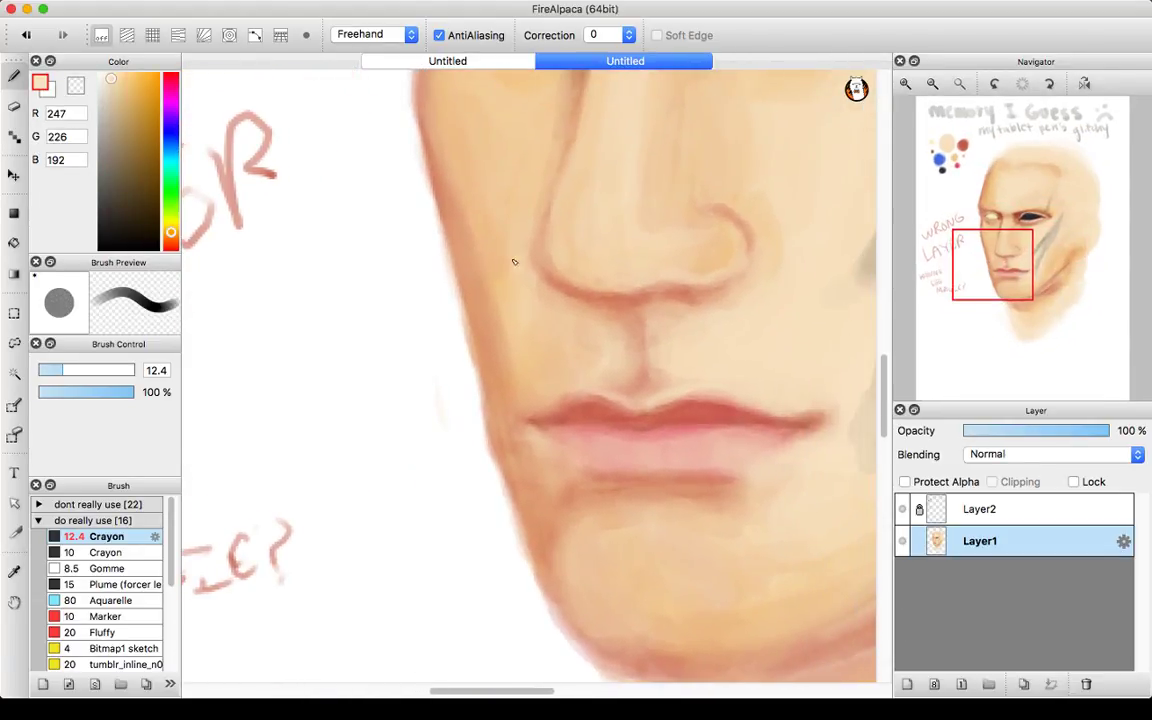
click(59, 371)
drag(53, 372, 46, 372)
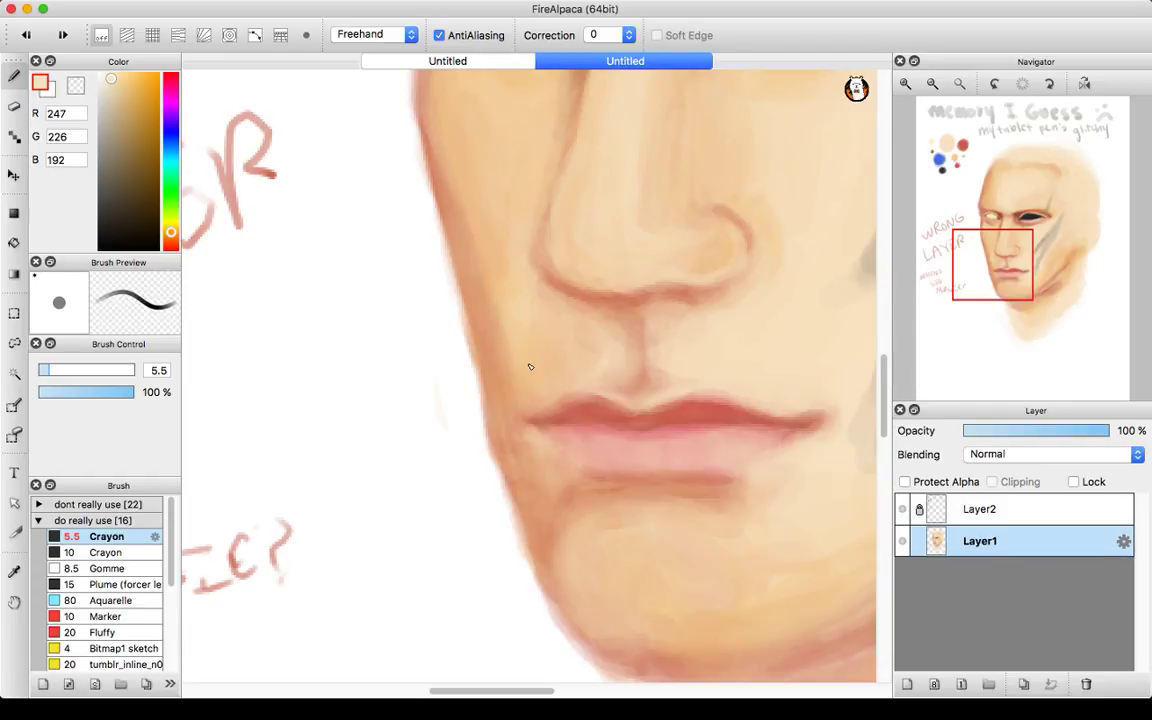
- Sample the palette's red, RGB 197, 91, 71, and strengthen the lips and the chin-edge shading at size 5.5
click(959, 85)
click(959, 85)
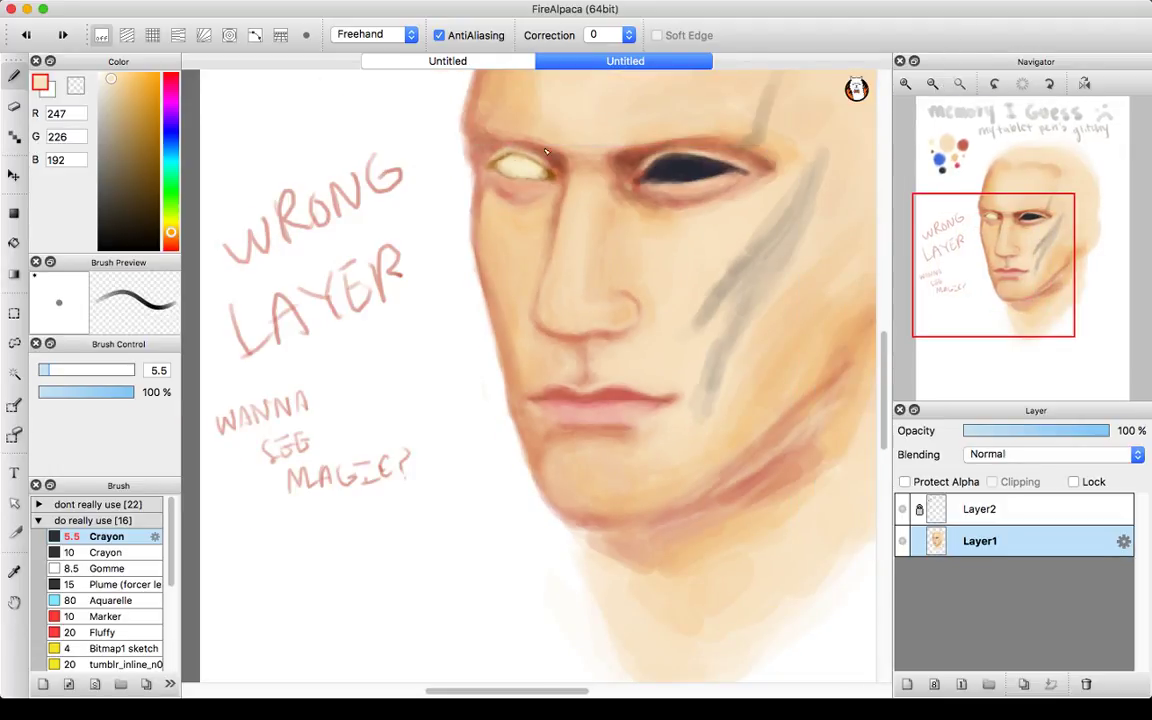
drag(1005, 189, 977, 164)
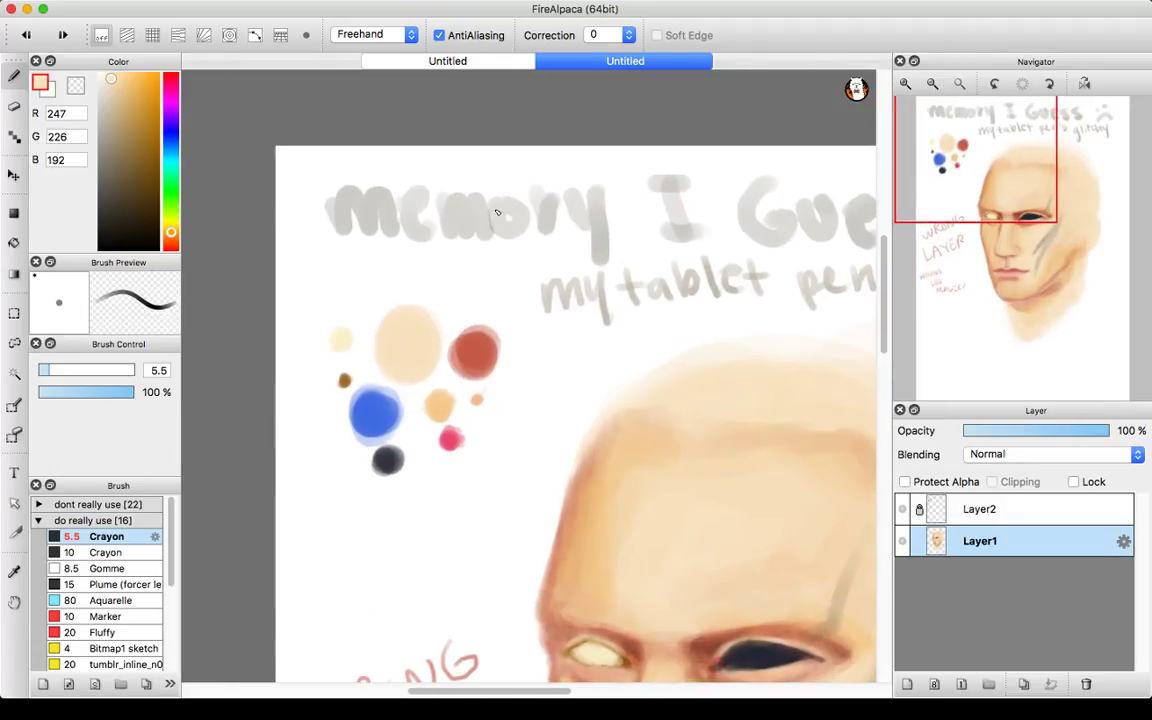
alt+click(465, 340)
click(995, 296)
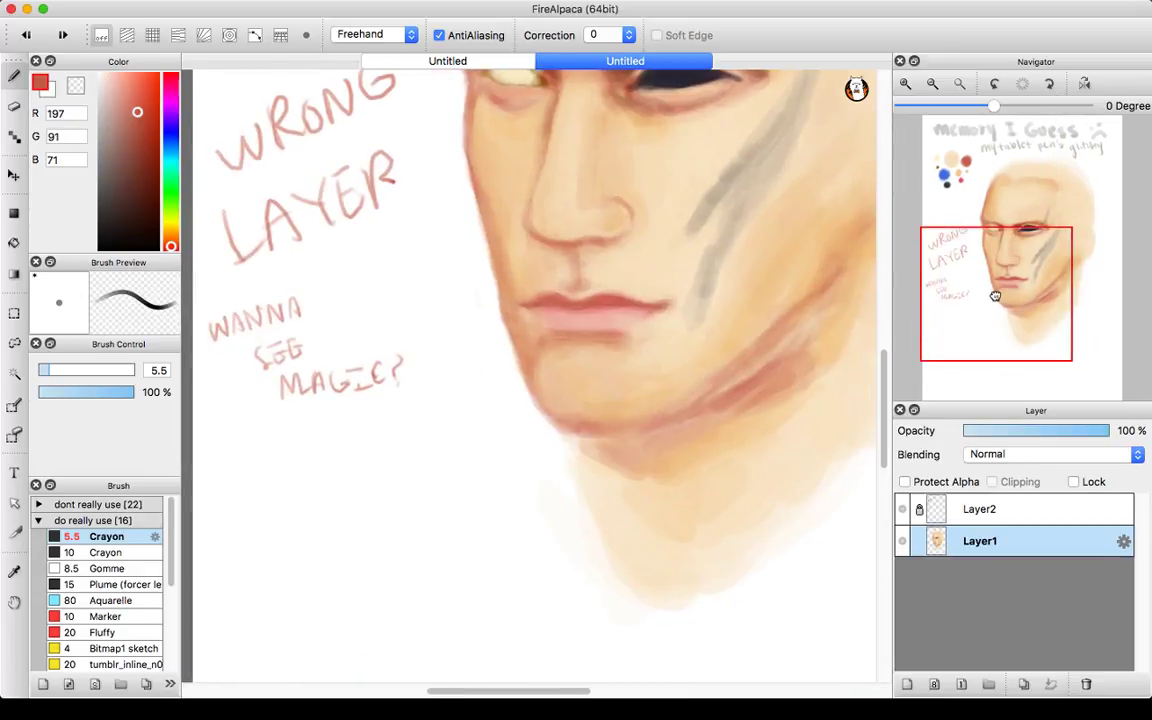
click(905, 84)
click(905, 84)
click(905, 84)
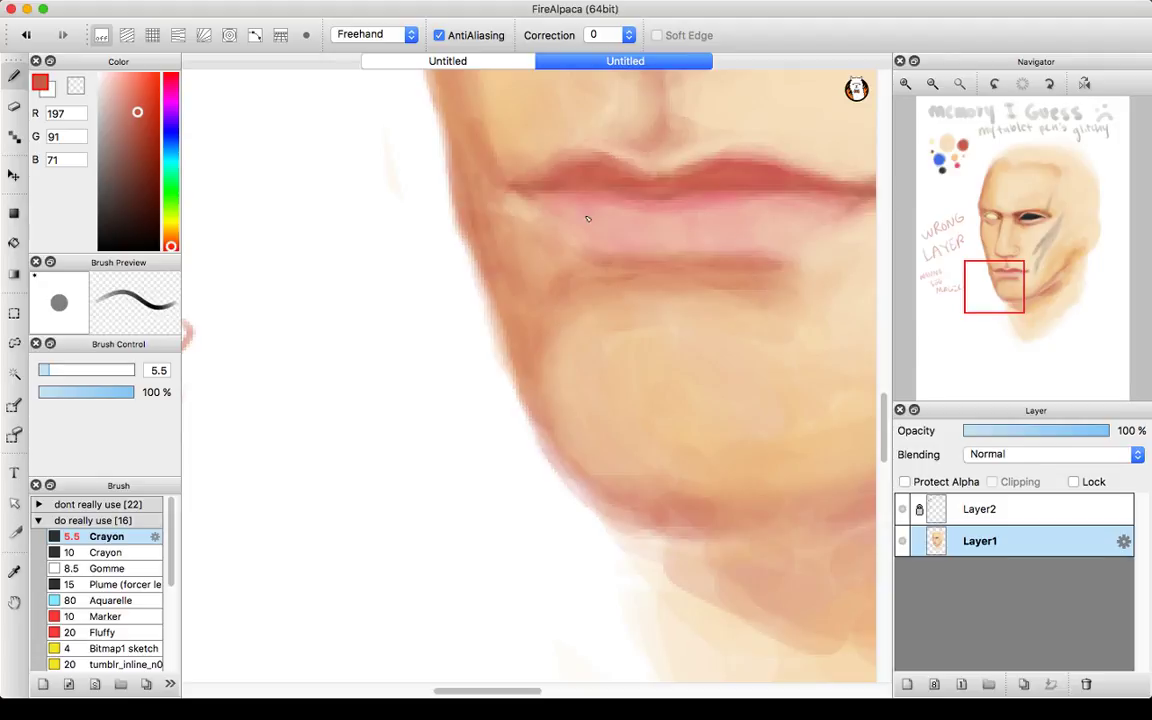
mouse_move(1038, 237)
drag(1038, 238, 996, 264)
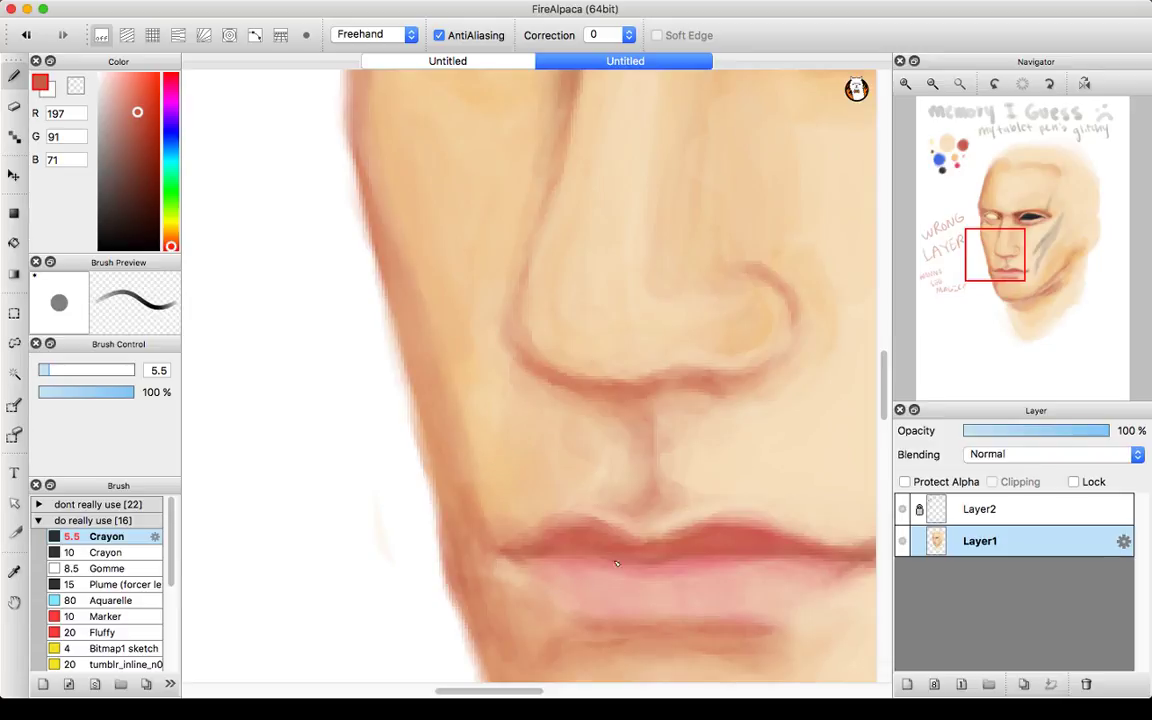
scroll(398, 314, down, 5)
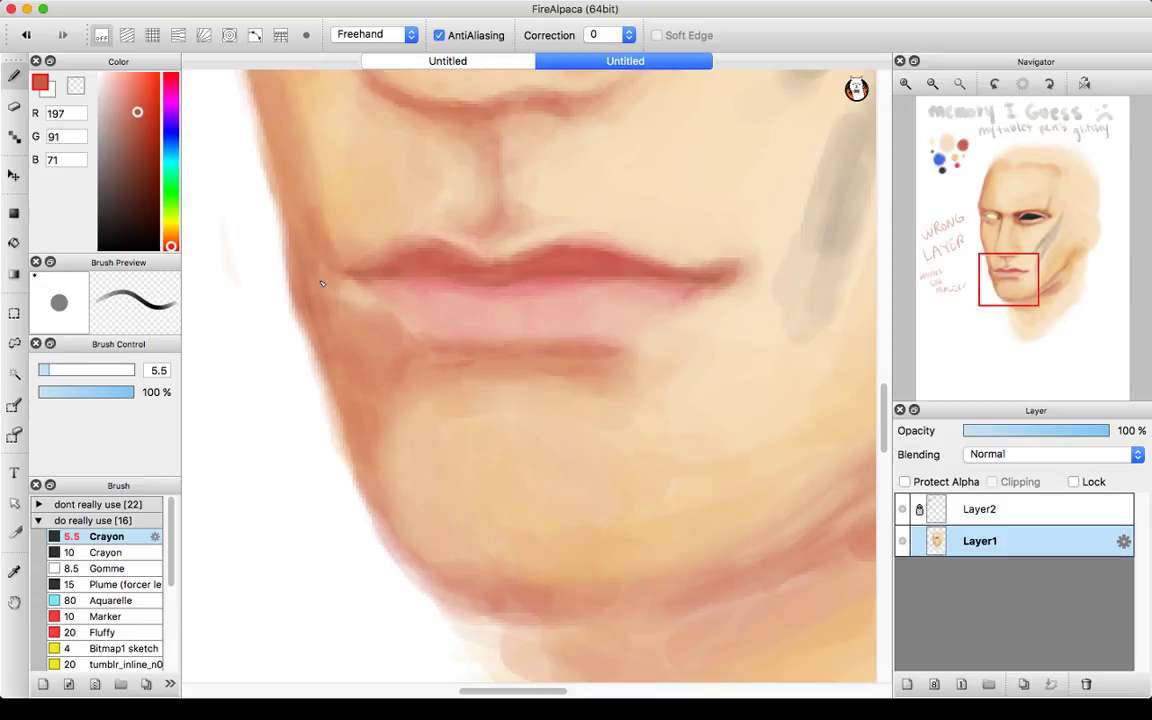
- Sample light skin tone RGB 247, 224, 190 from the cheek and refine the edges around the nose and mouth at size 3
click(933, 83)
click(933, 83)
drag(1017, 230, 1006, 241)
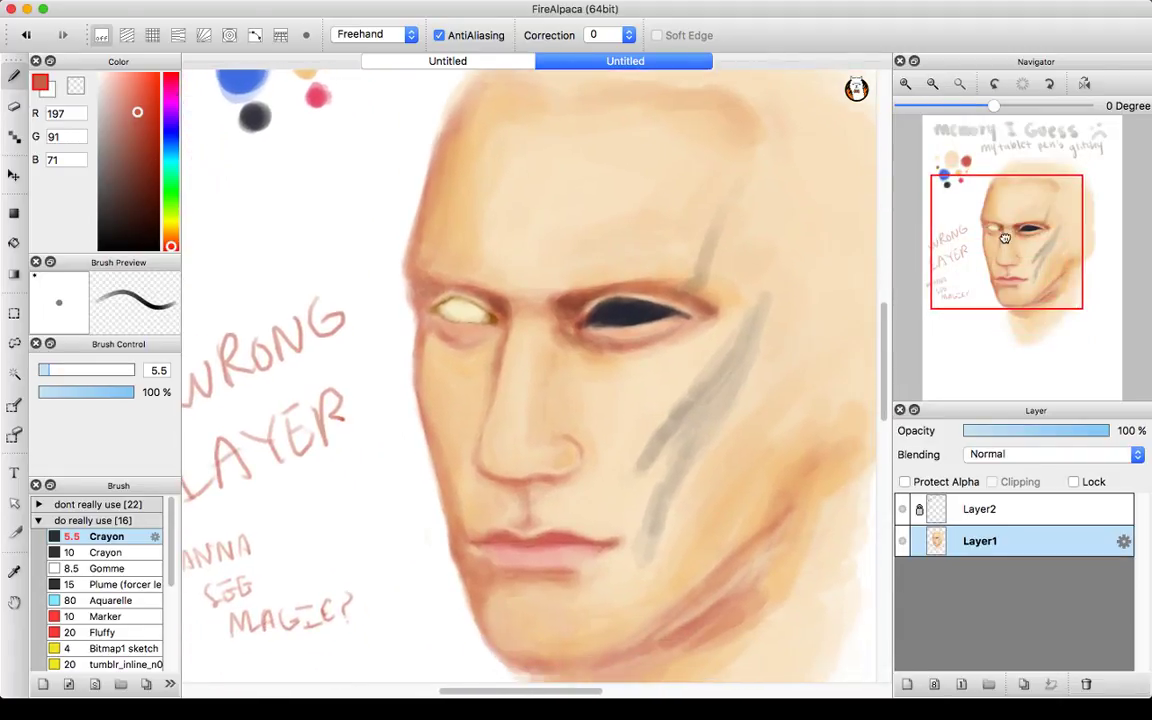
alt+click(630, 411)
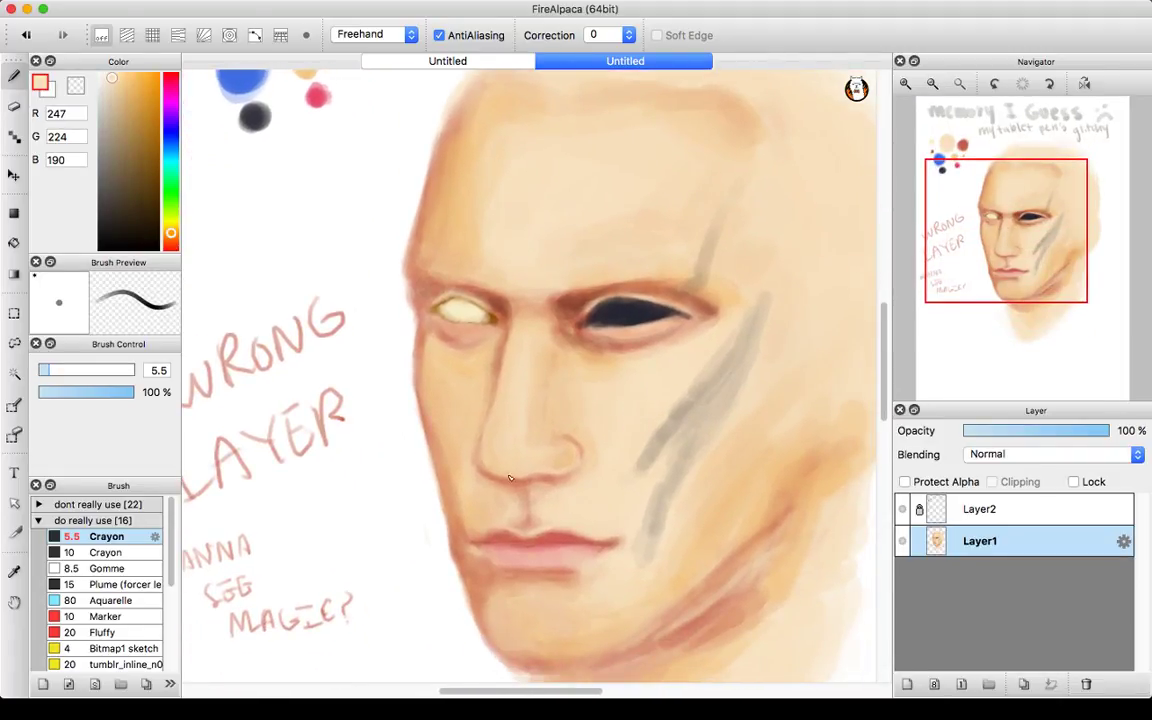
scroll(990, 240, up, 3)
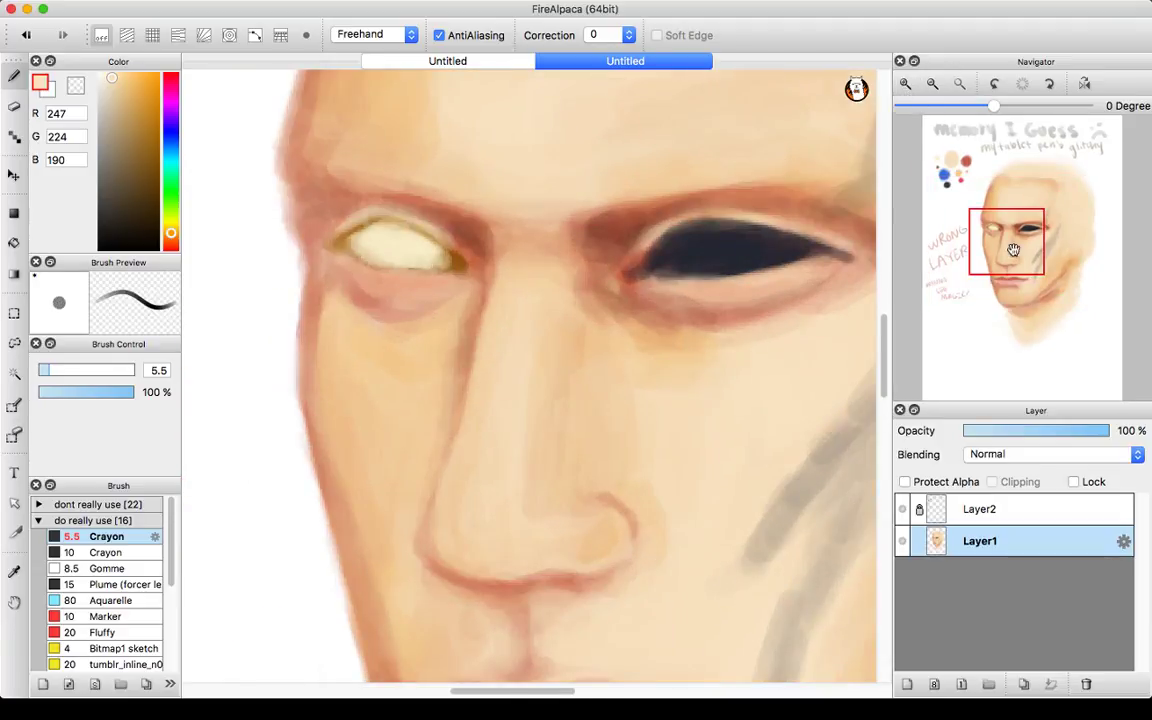
mouse_move(990, 240)
mouse_down()
mouse_move(980, 300)
mouse_move(972, 280)
mouse_move(990, 258)
mouse_move(998, 283)
mouse_move(995, 272)
mouse_up()
click(46, 371)
drag(46, 371, 41, 370)
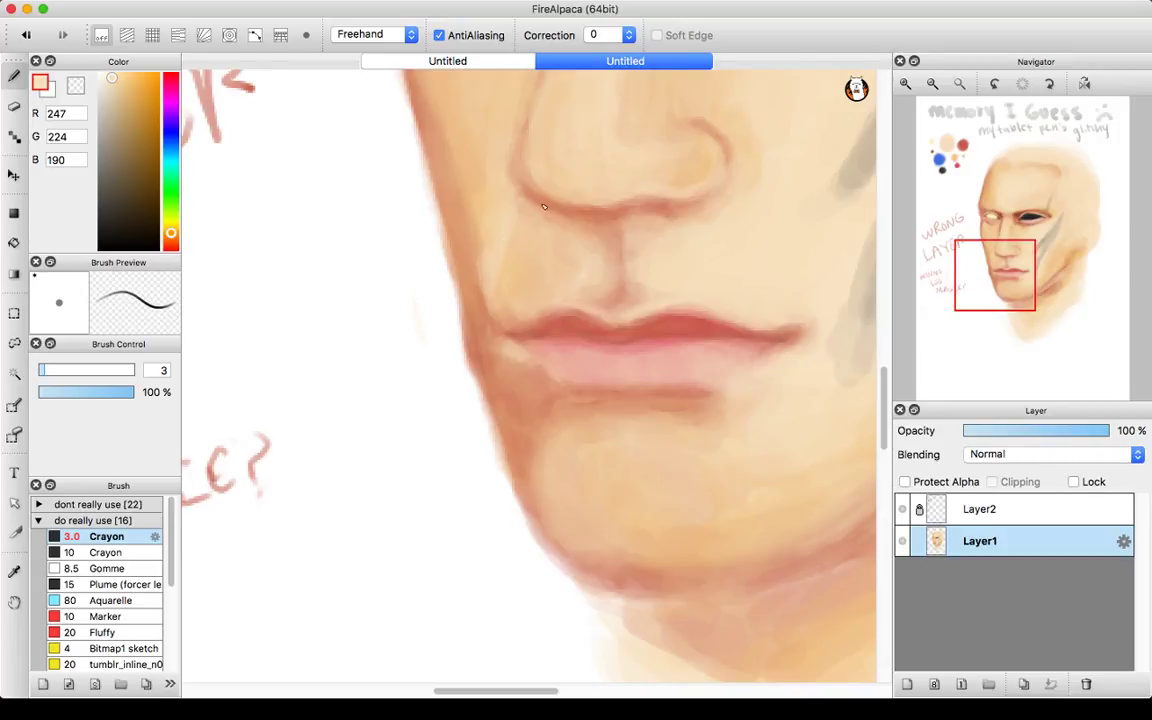
mouse_move(997, 294)
mouse_down()
mouse_move(996, 270)
mouse_move(990, 285)
mouse_up()
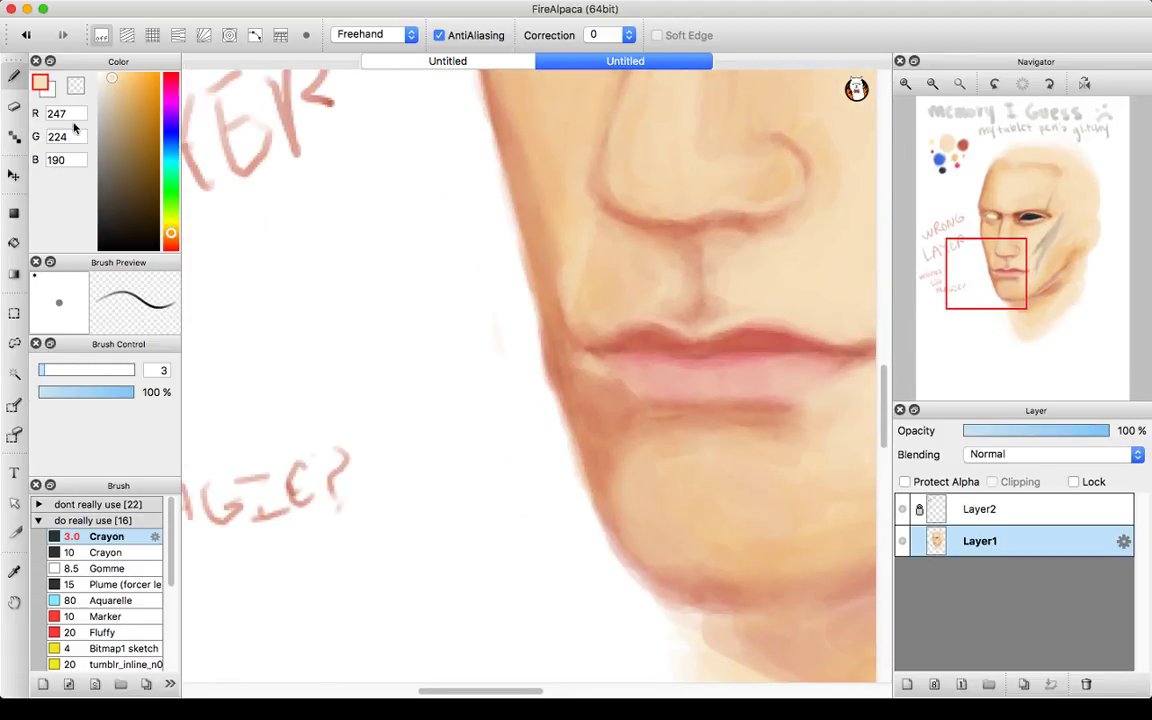
- Trim the lower face outline with the transparent color at size 3, and return to painting with orange RGB 243, 200, 138
click(75, 85)
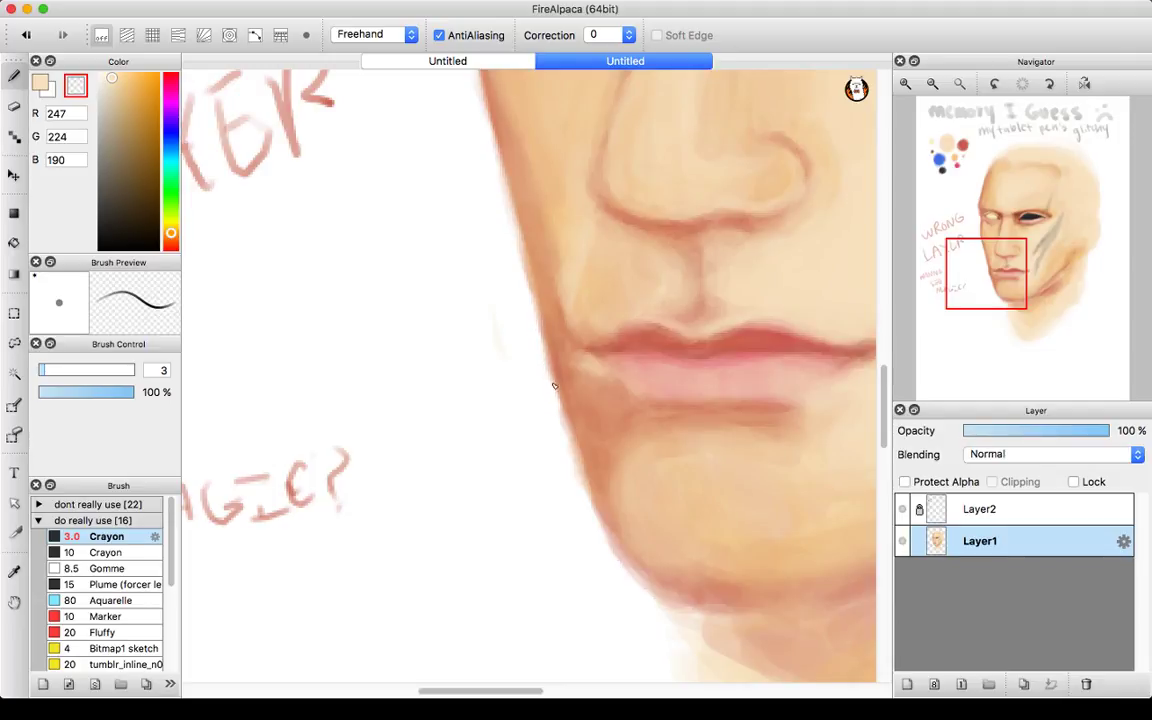
click(932, 84)
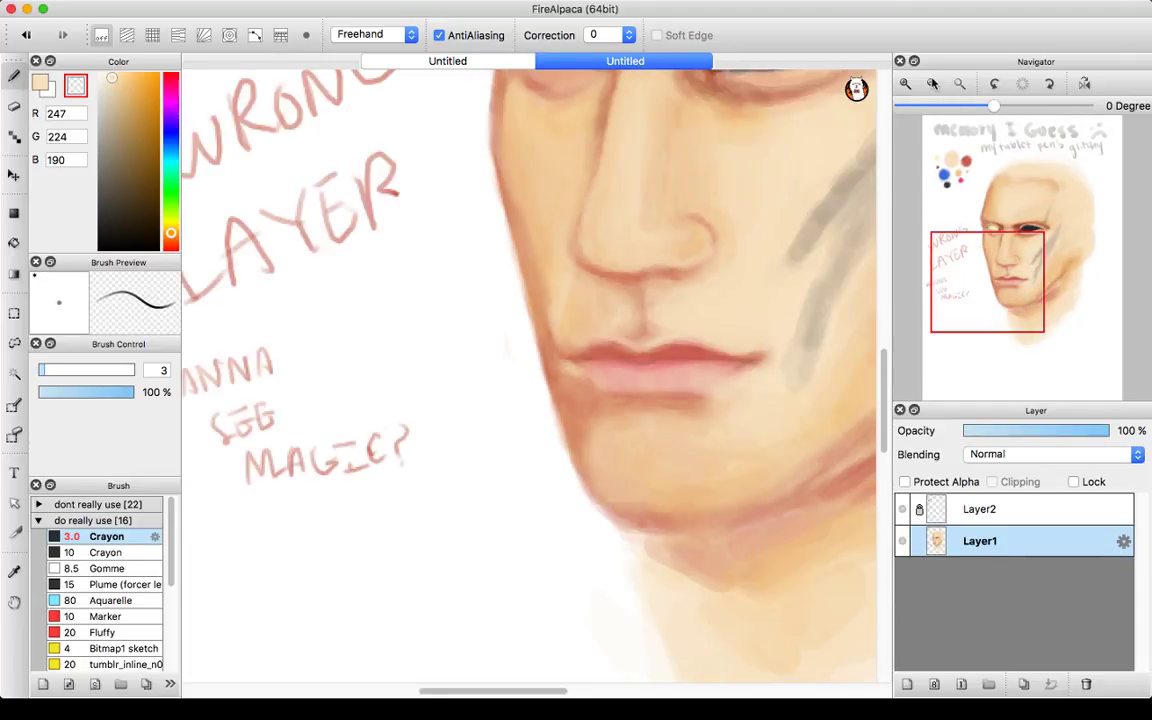
click(932, 84)
drag(910, 244, 1010, 262)
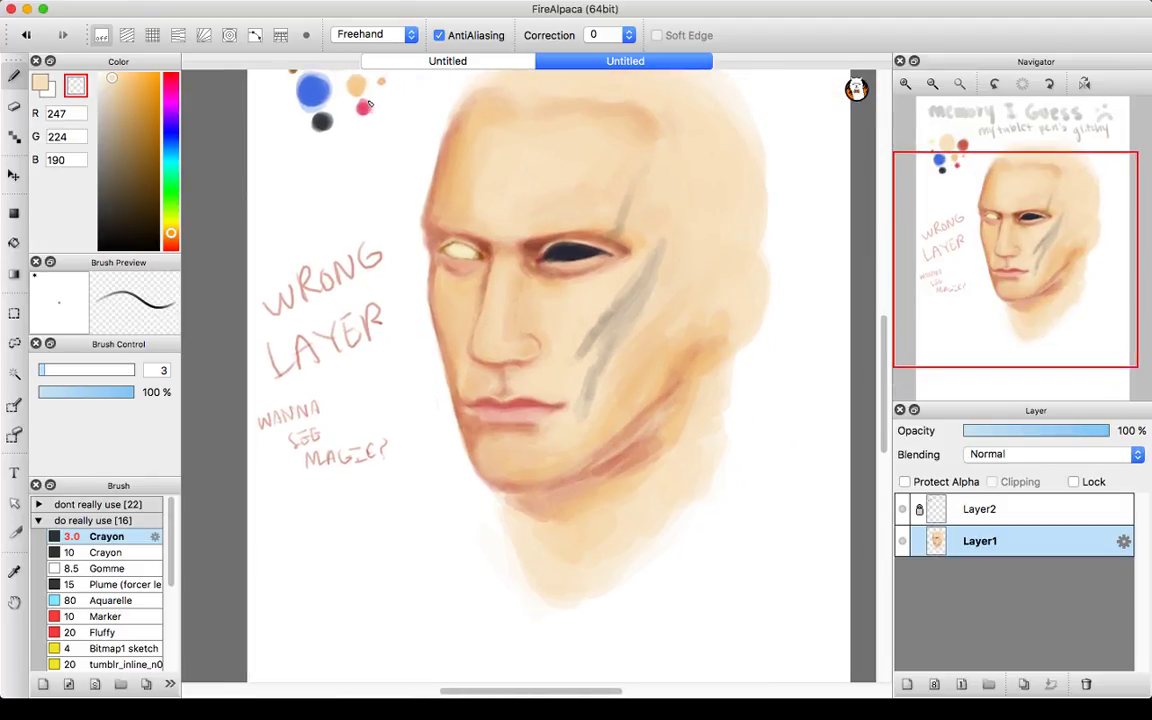
drag(1000, 195, 1031, 298)
alt+click(449, 299)
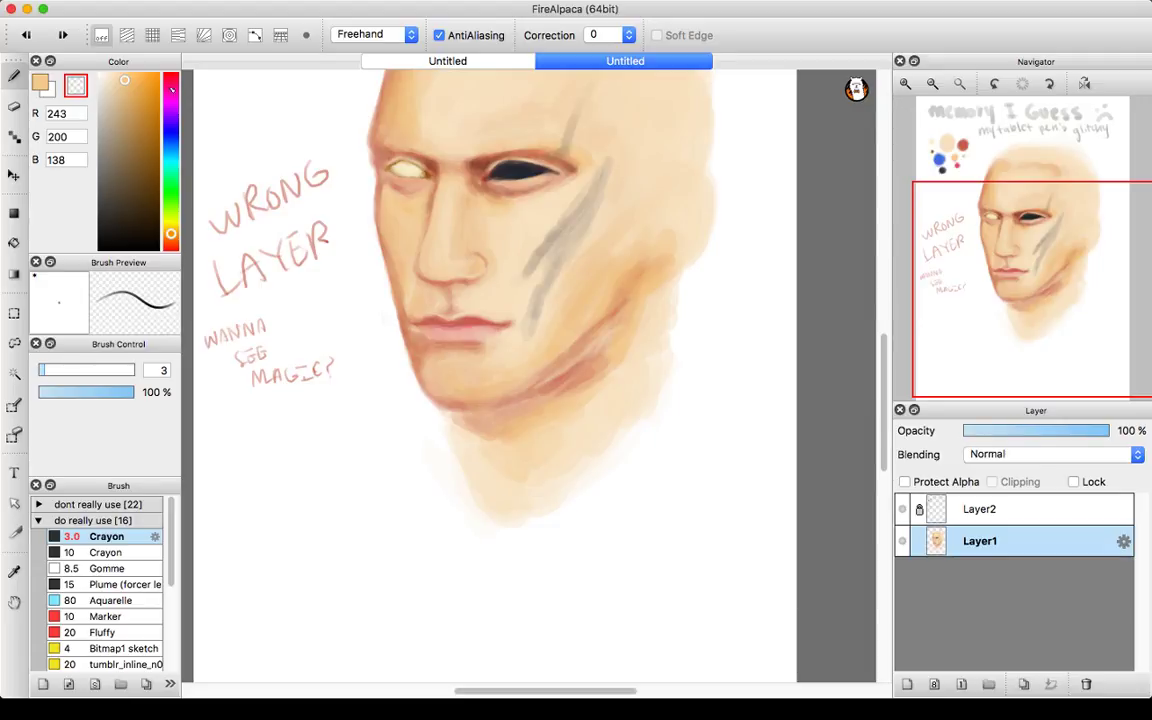
click(39, 81)
- Sample red RGB 197, 91, 71 from the palette and redden the far mouth corner and the lip line at size 3
click(957, 182)
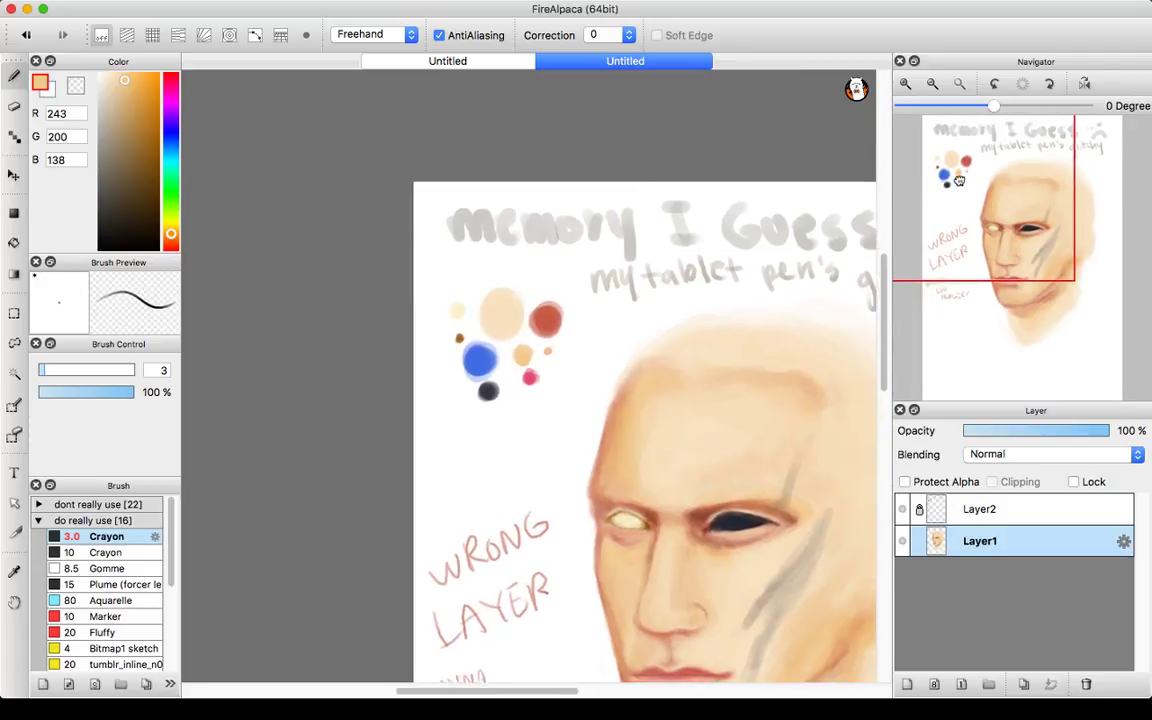
right_click(545, 319)
drag(922, 268, 999, 288)
click(906, 84)
click(906, 84)
click(906, 84)
click(906, 84)
click(907, 84)
click(932, 84)
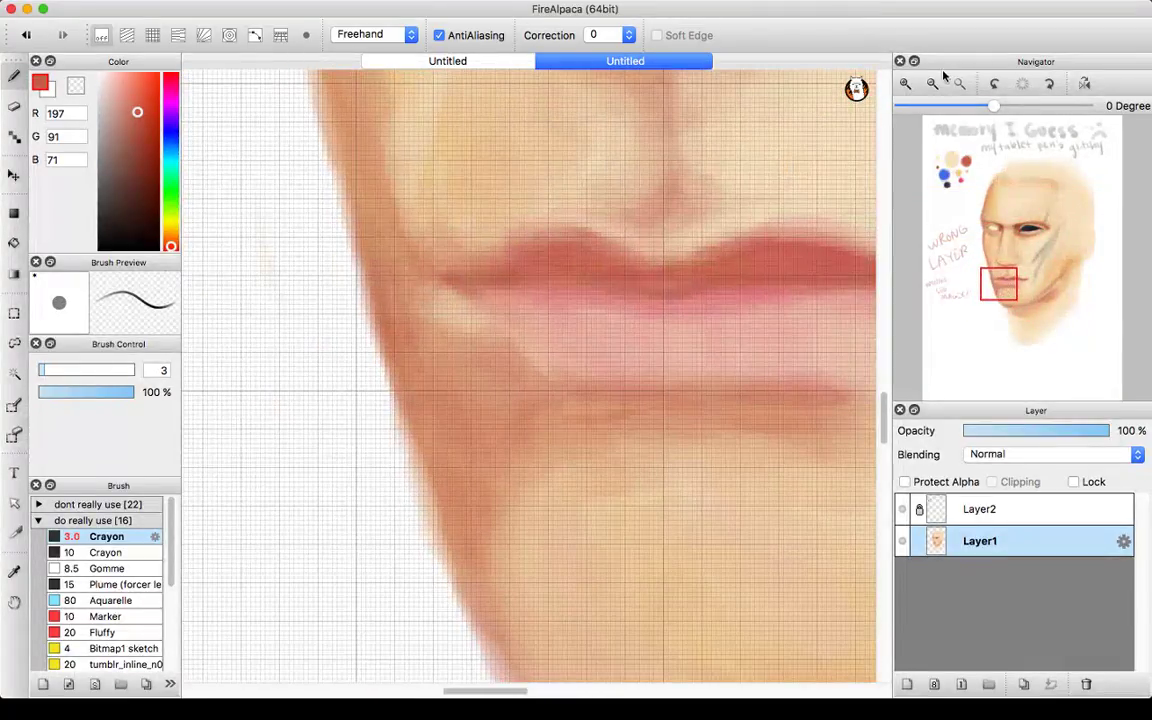
click(932, 84)
click(932, 84)
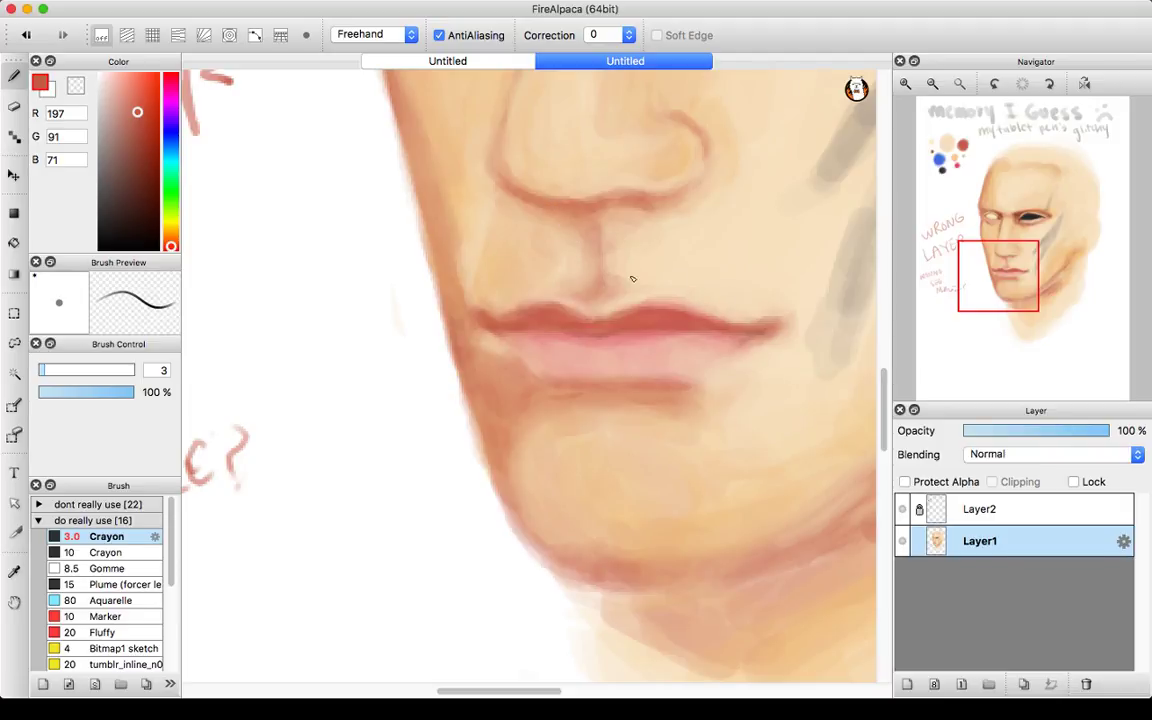
- Choose the dark red RGB 141, 52, 36 and darken the mouth corners and the line between the lips at size 2.2
click(132, 147)
click(133, 149)
drag(133, 152, 143, 152)
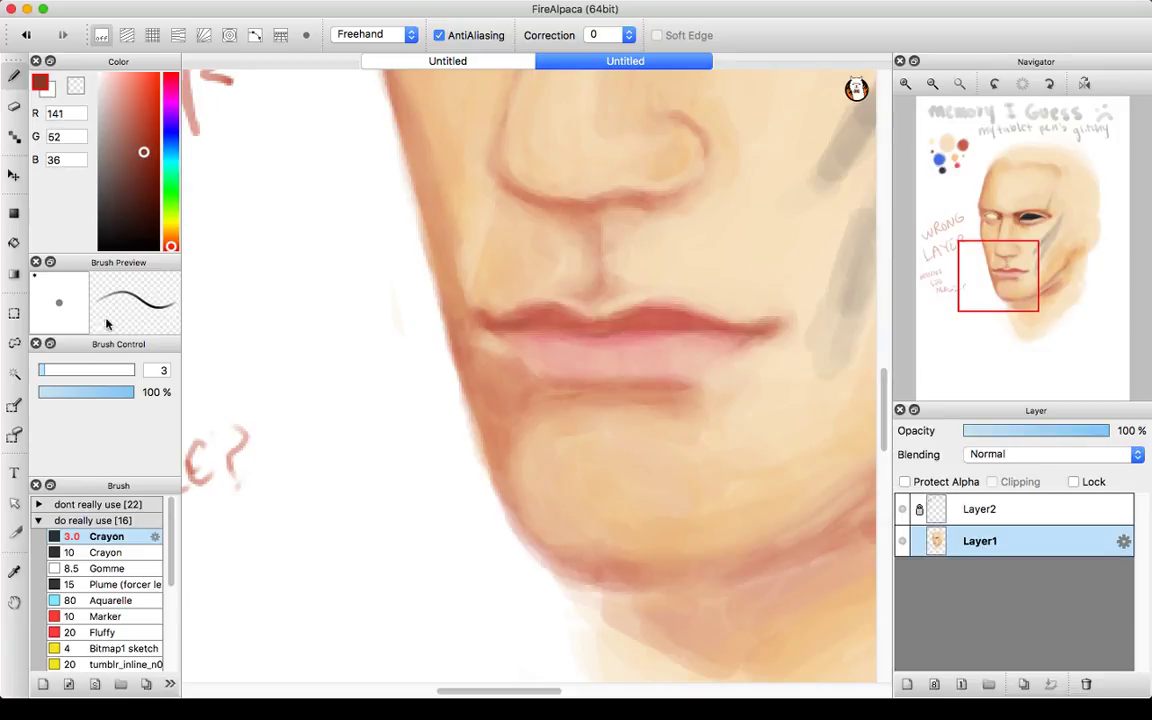
drag(44, 369, 41, 370)
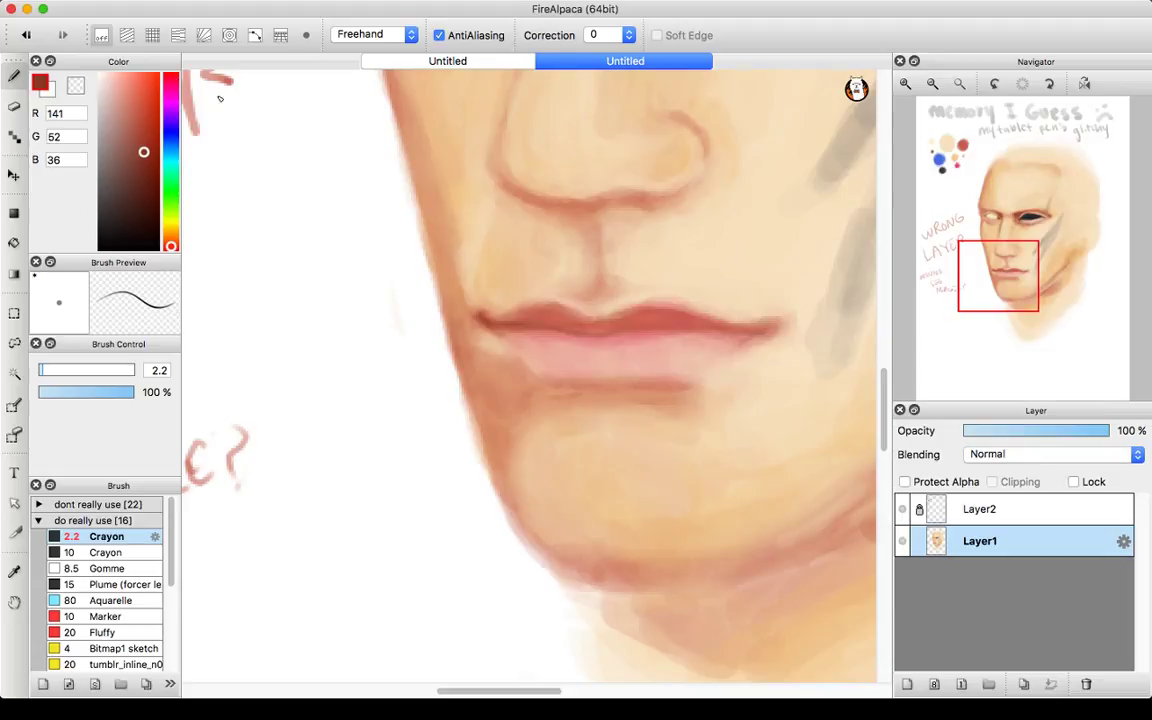
- Sample the palette's red, RGB 197, 91, 71, again and blend it into the darkened lip line at size 2.2
drag(1010, 239, 972, 162)
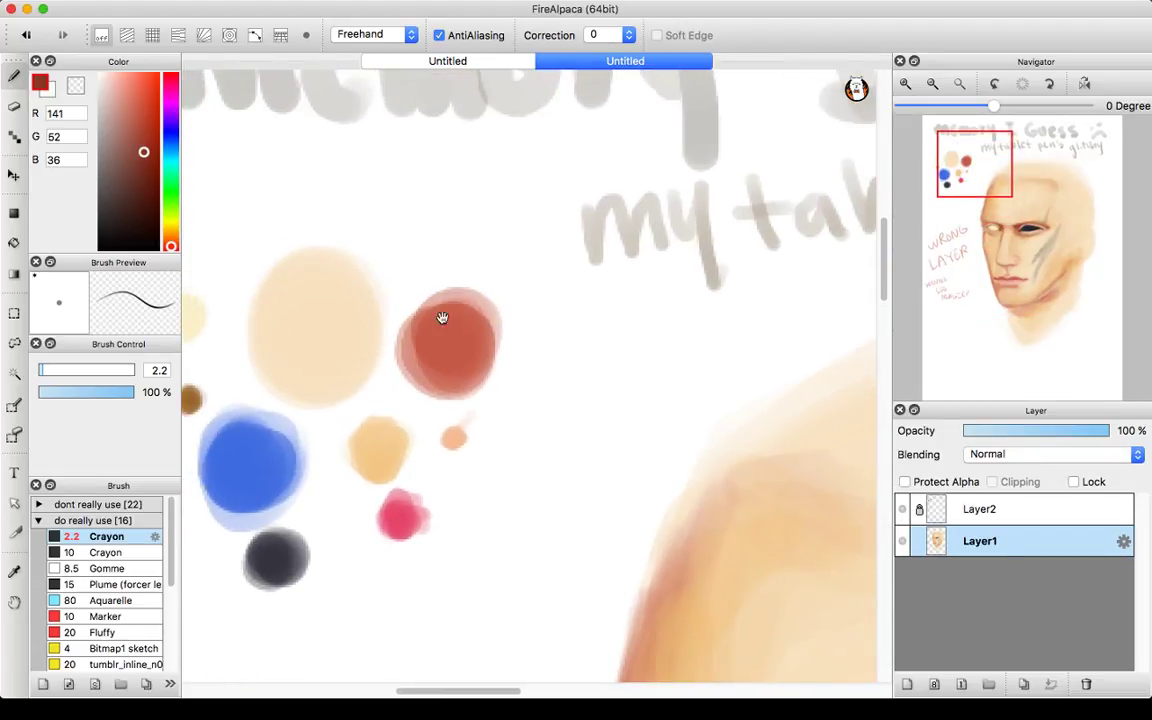
alt+click(401, 300)
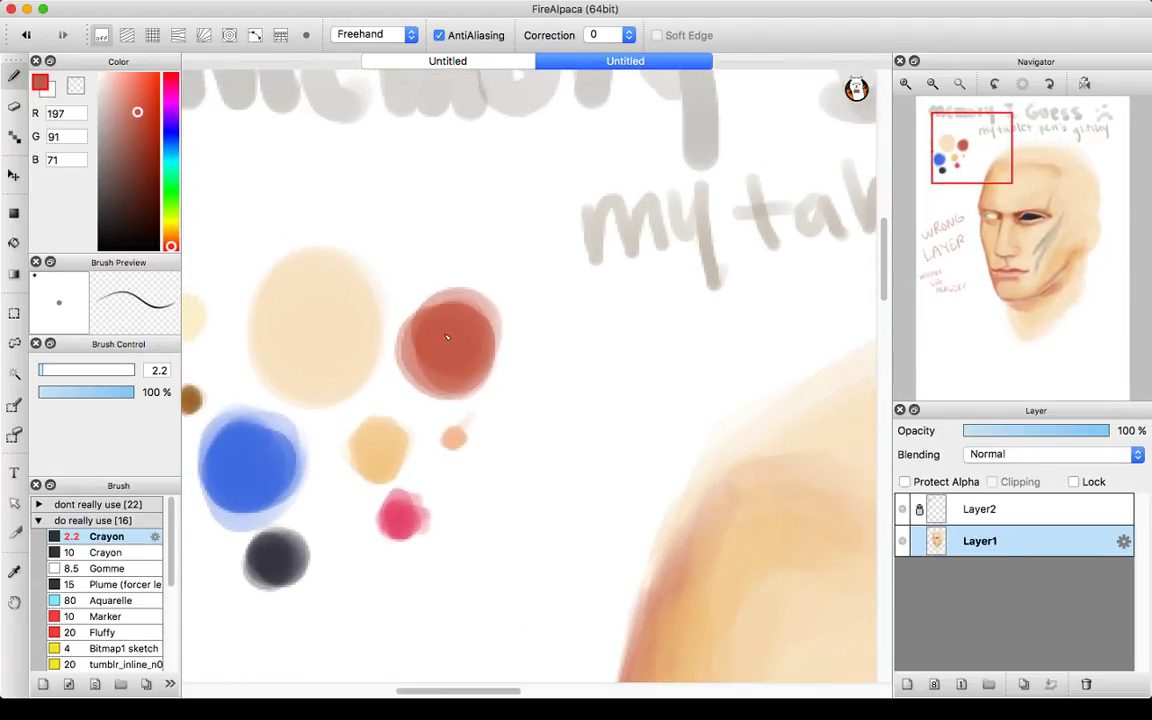
mouse_move(1006, 300)
mouse_down()
mouse_move(1024, 298)
mouse_move(1006, 290)
mouse_up()
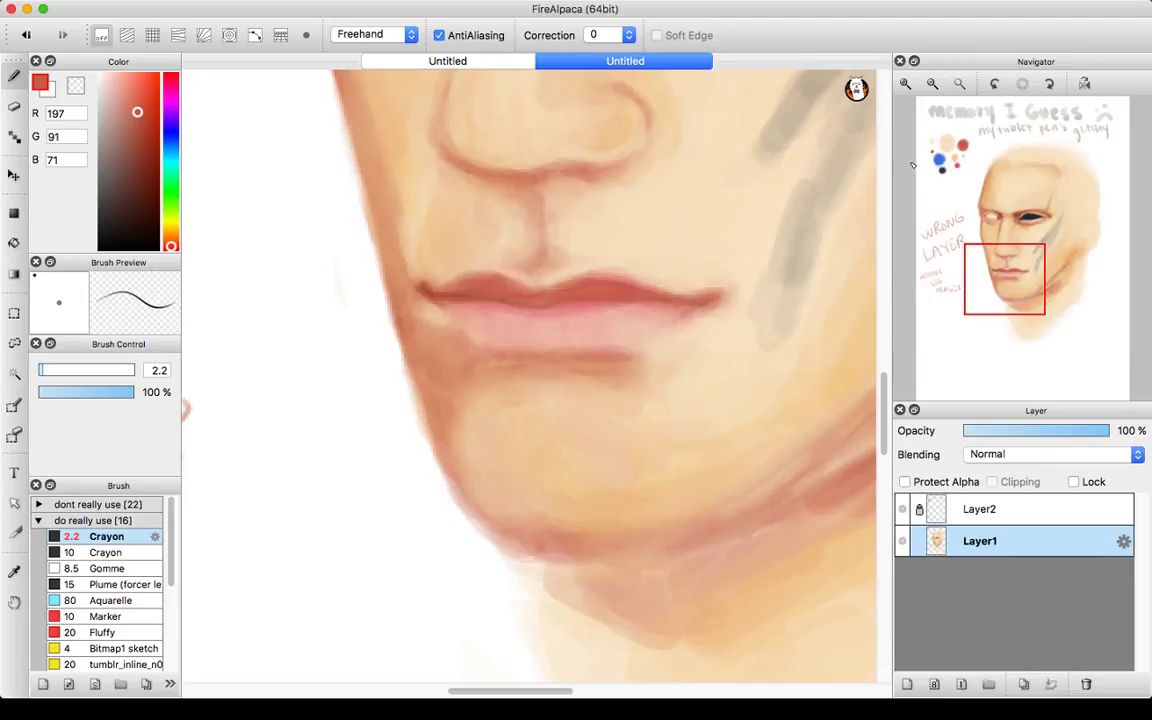
- Sample the palette's light skin tone, RGB 247, 224, 190, and lighten the skin around the mouth at size 2.2
click(955, 168)
alt+click(501, 329)
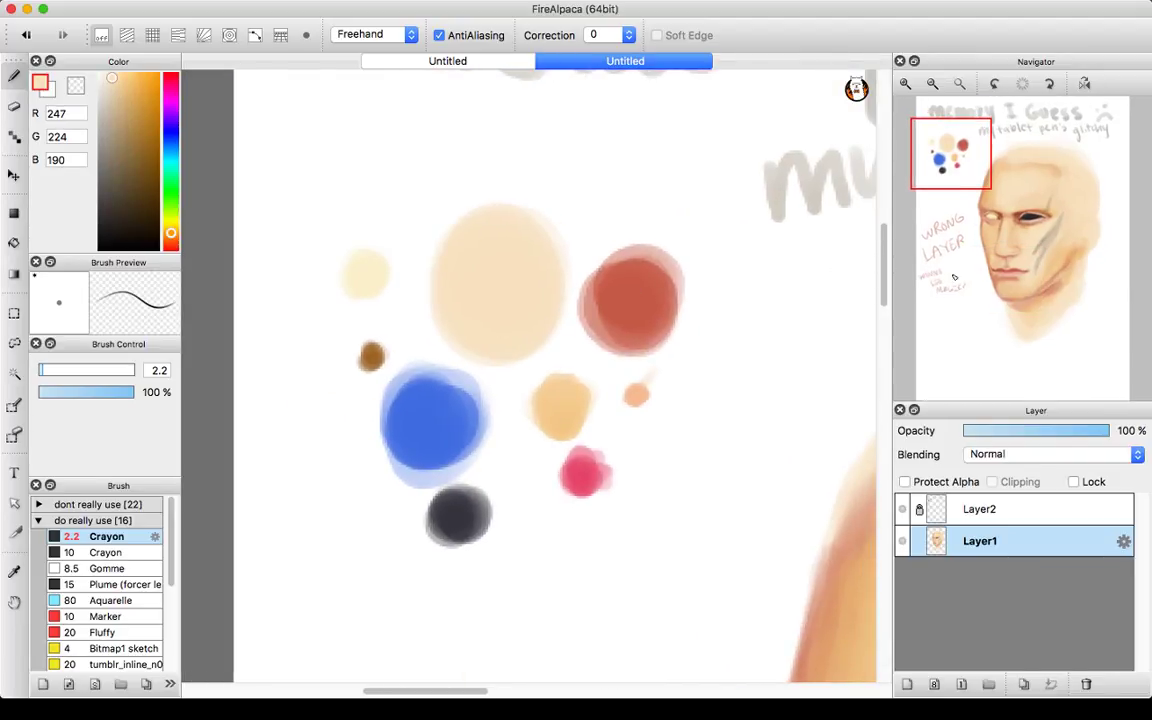
drag(925, 153, 973, 276)
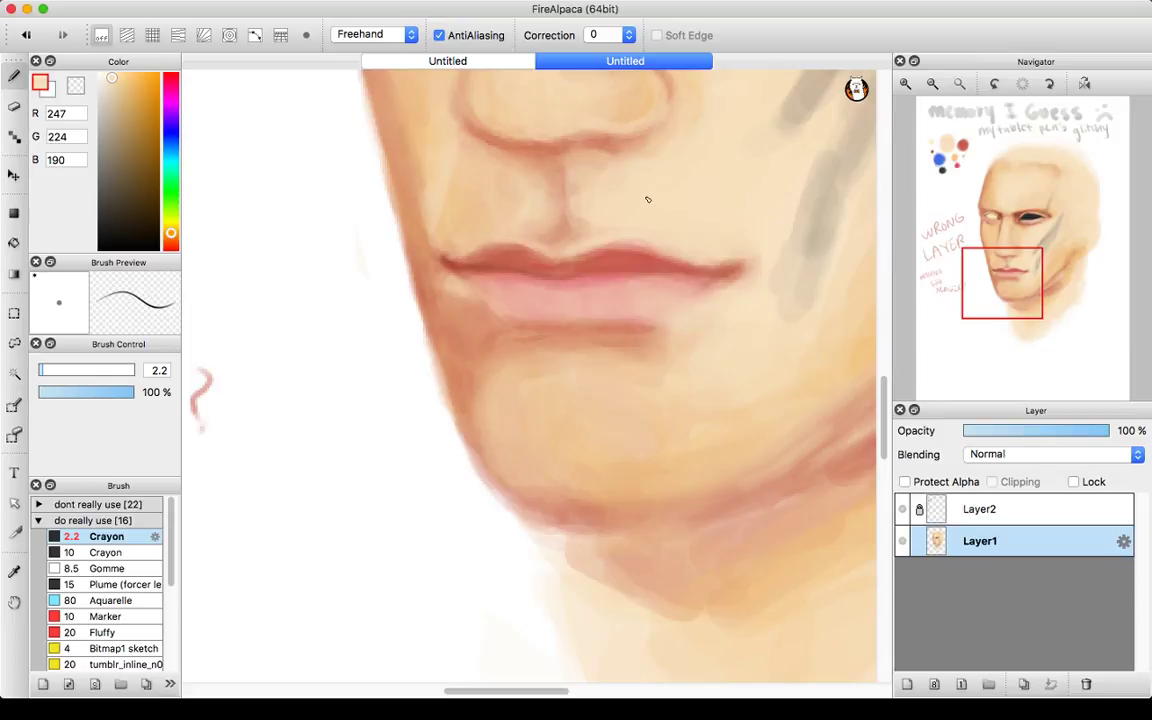
- Sample the palette's orange, RGB 244, 203, 144, and paint the fold from the nose wing to the near mouth corner at size 6.3
mouse_move(991, 222)
click(932, 84)
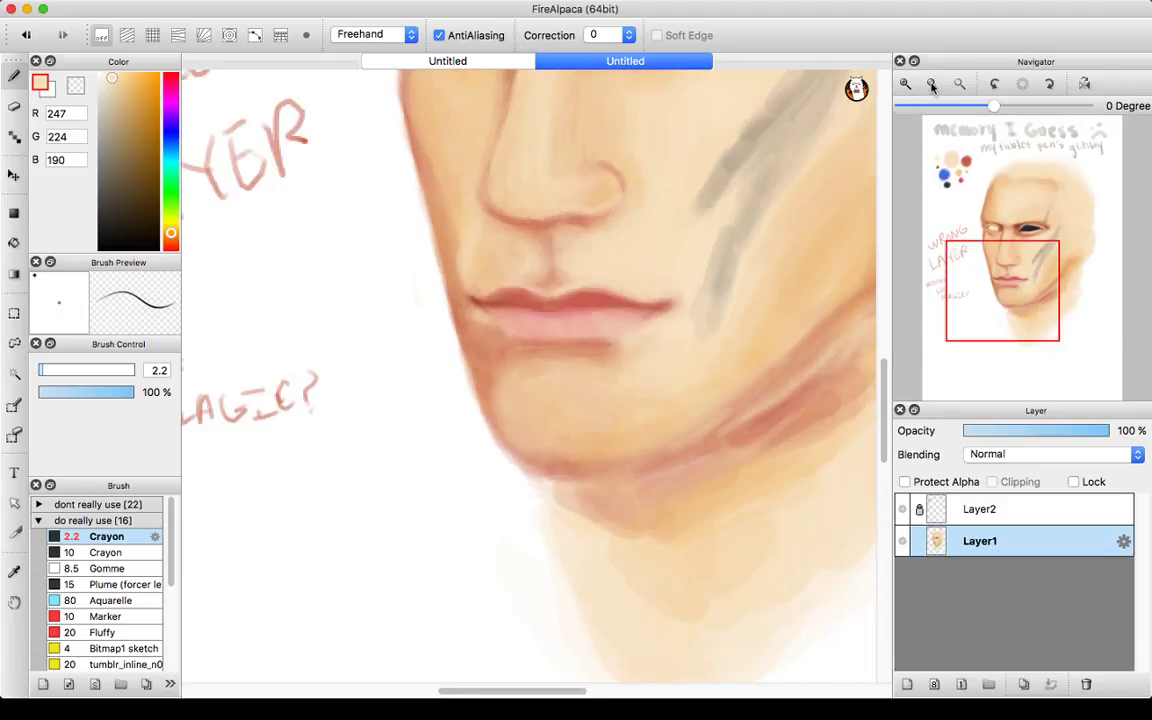
click(932, 84)
click(932, 84)
click(932, 84)
click(910, 82)
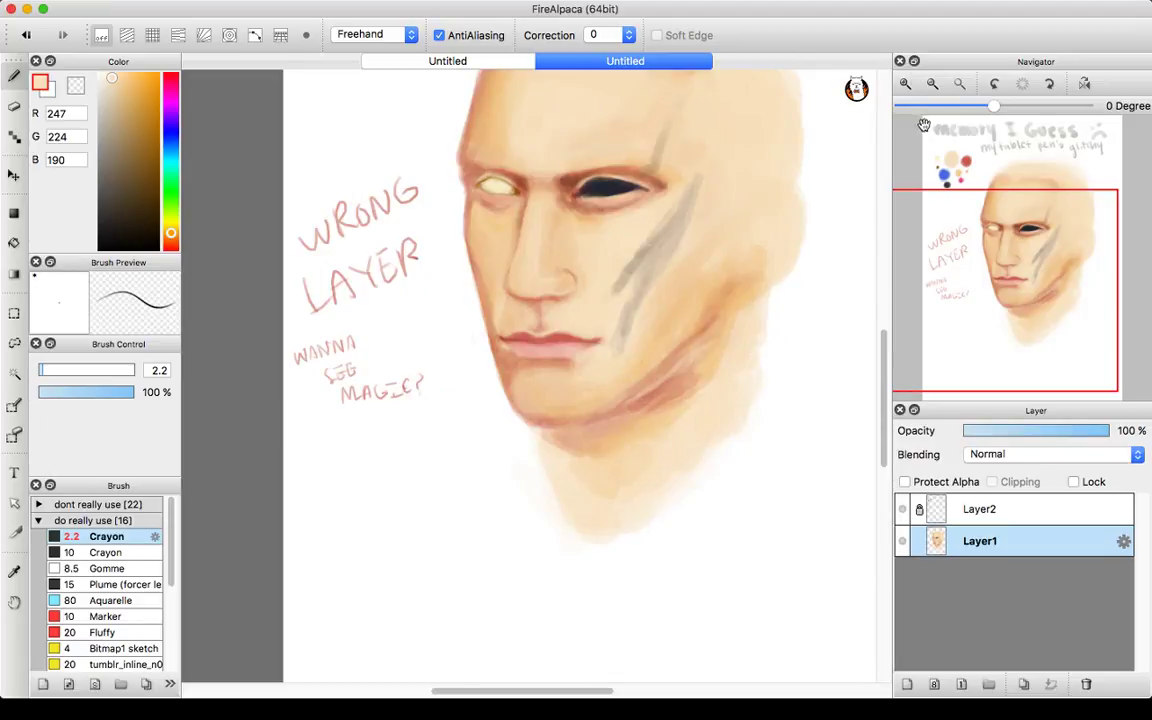
drag(999, 183, 972, 184)
alt+click(471, 348)
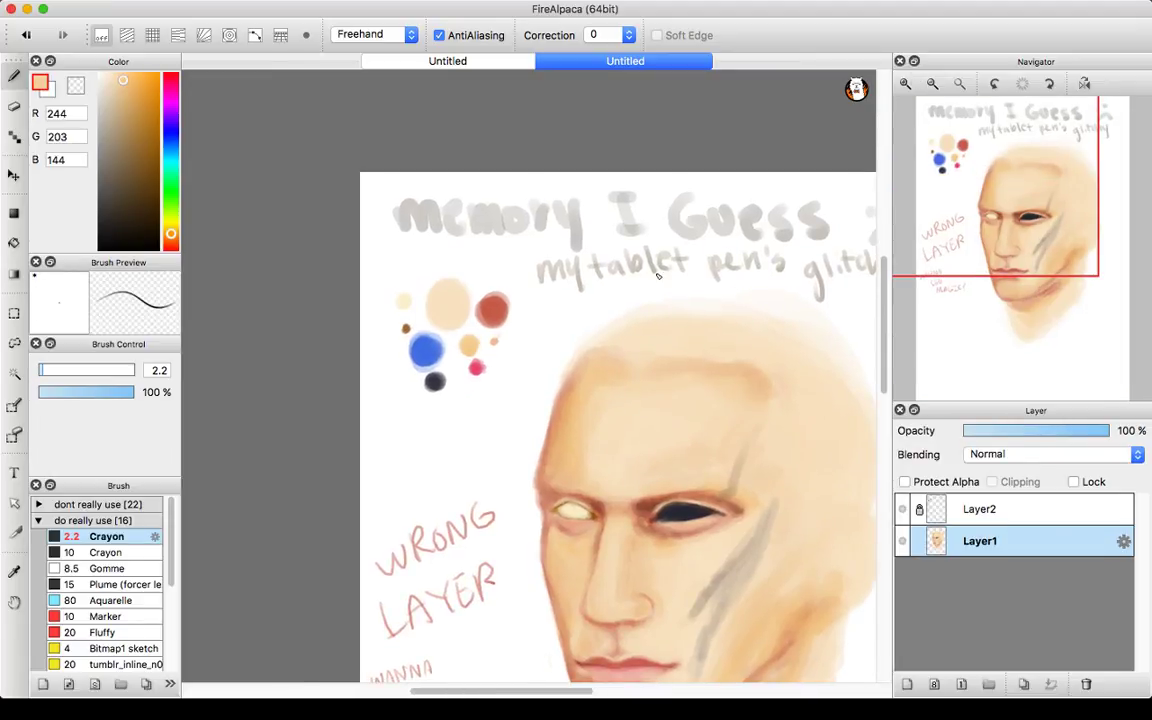
drag(1040, 262, 1026, 296)
drag(46, 369, 56, 372)
click(904, 86)
click(904, 86)
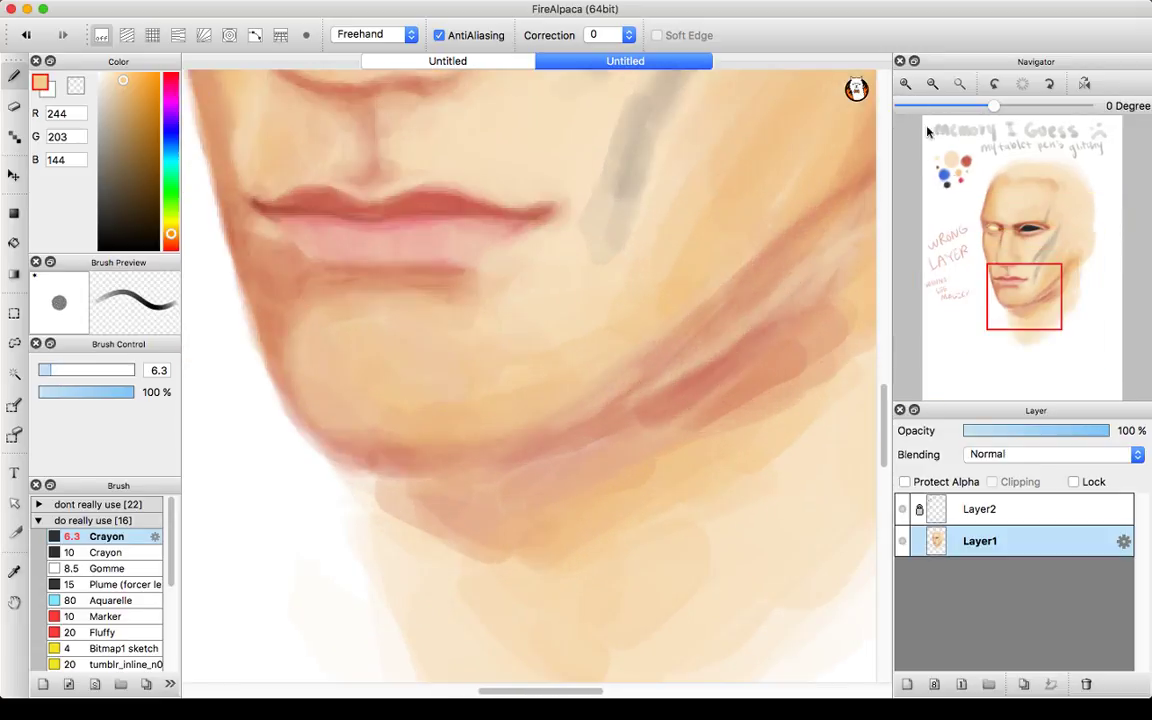
drag(999, 278, 995, 276)
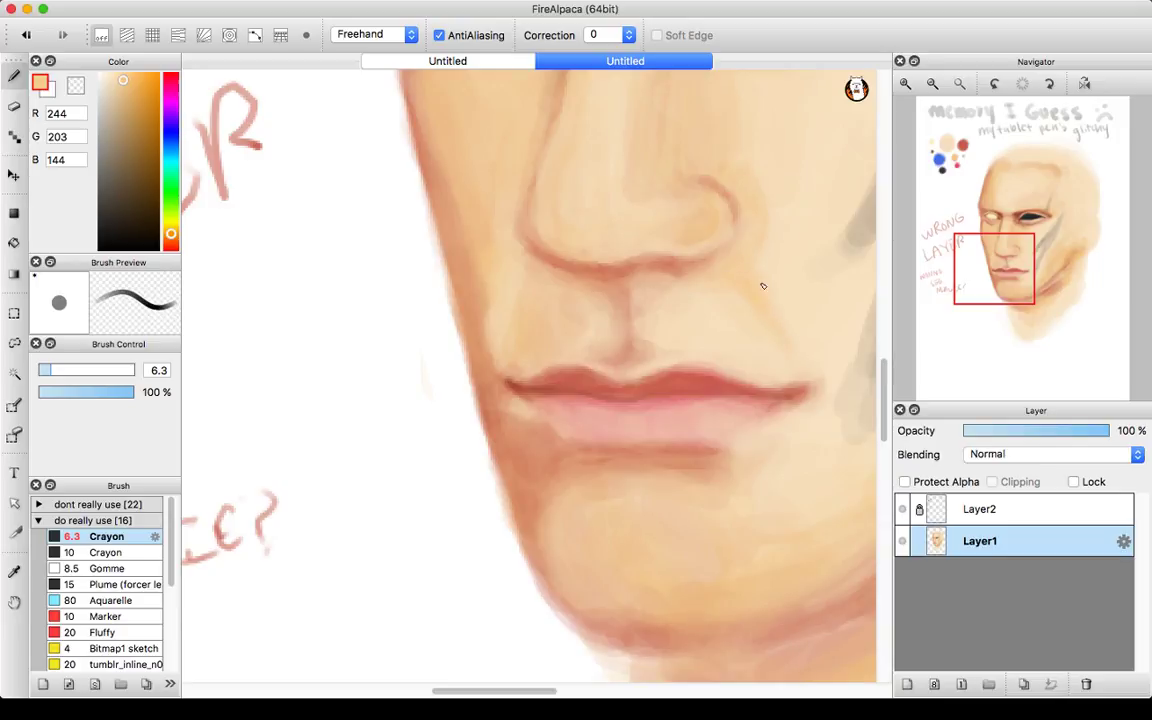
- Broaden the orange shading beside the nose wing at size 17, and reduce the brush to size 4.6 for finer touches
click(70, 370)
click(70, 370)
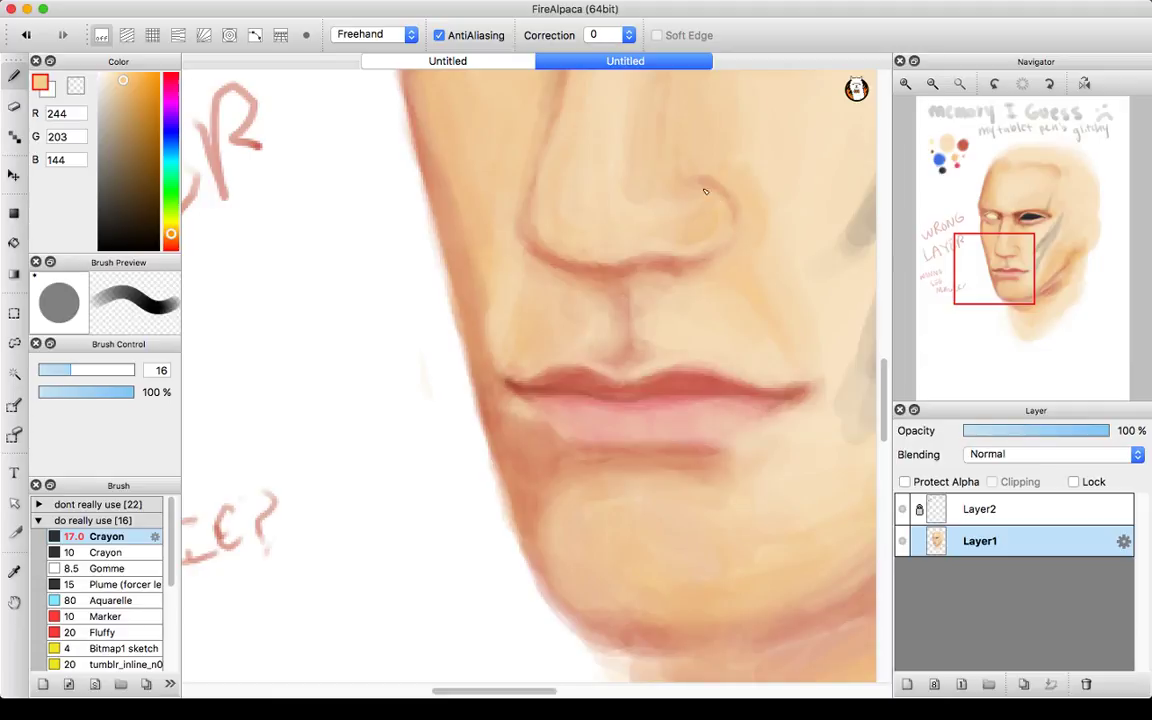
click(60, 372)
drag(60, 372, 45, 371)
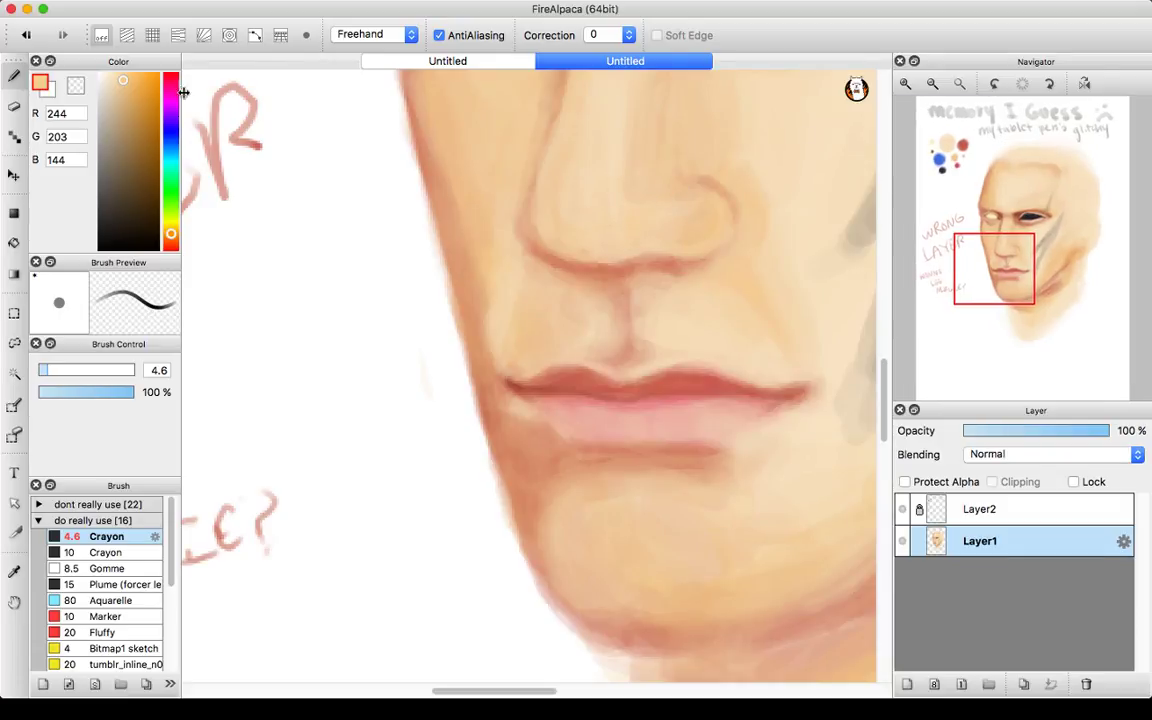
- Sample the cheek's light skin tone, RGB 246, 222, 188, and soften the fold beside the nose at sizes 4.6 and 11.2
mouse_move(1048, 187)
drag(1048, 187, 1020, 262)
alt+click(652, 204)
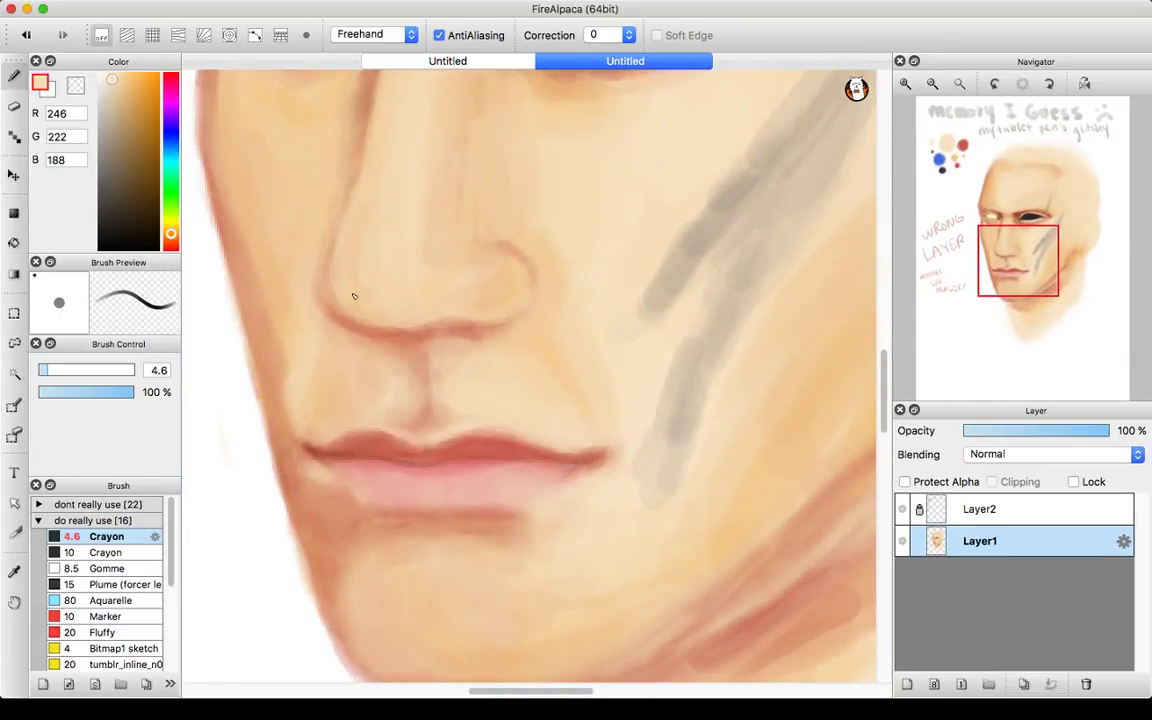
drag(50, 372, 60, 372)
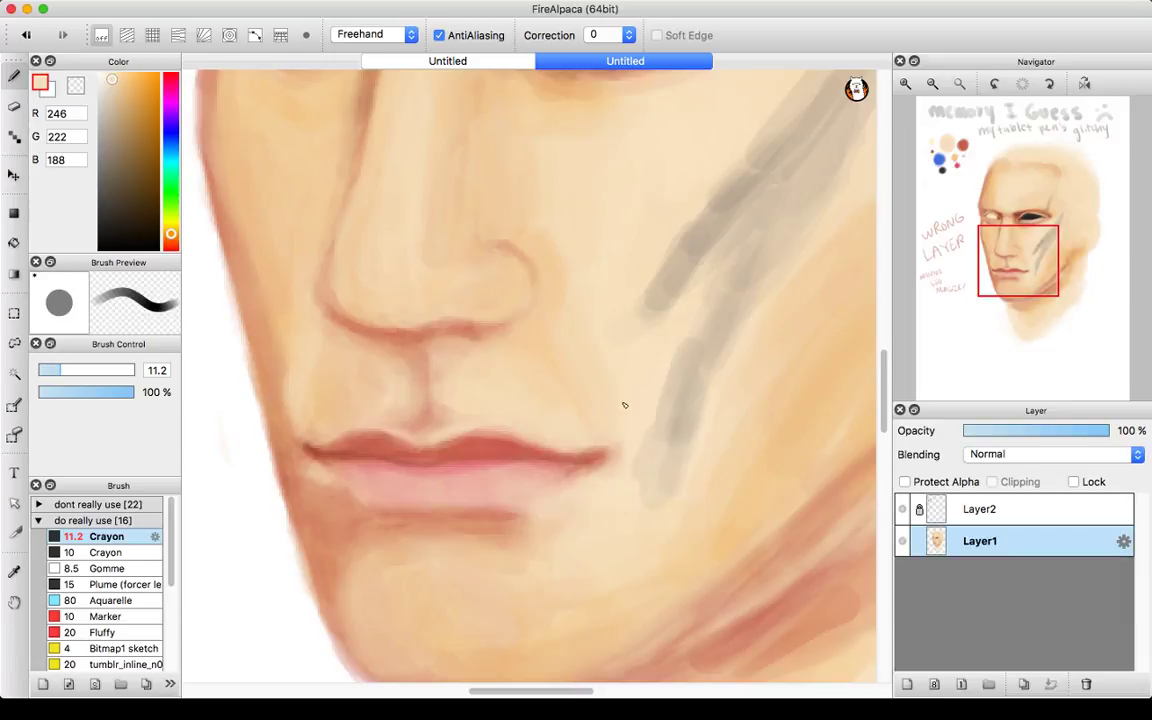
- Blend the nose-to-mouth fold and the near cheek with skin tones sampled around the nose and cheek at size 11.2
alt+click(540, 308)
alt+click(564, 355)
alt+click(634, 240)
alt+click(424, 230)
- Redden the near mouth corner with lip red RGB 203, 95, 82 at size 3.4, and trim it with skin tone RGB 245, 221, 184
right_click(484, 448)
drag(59, 372, 54, 374)
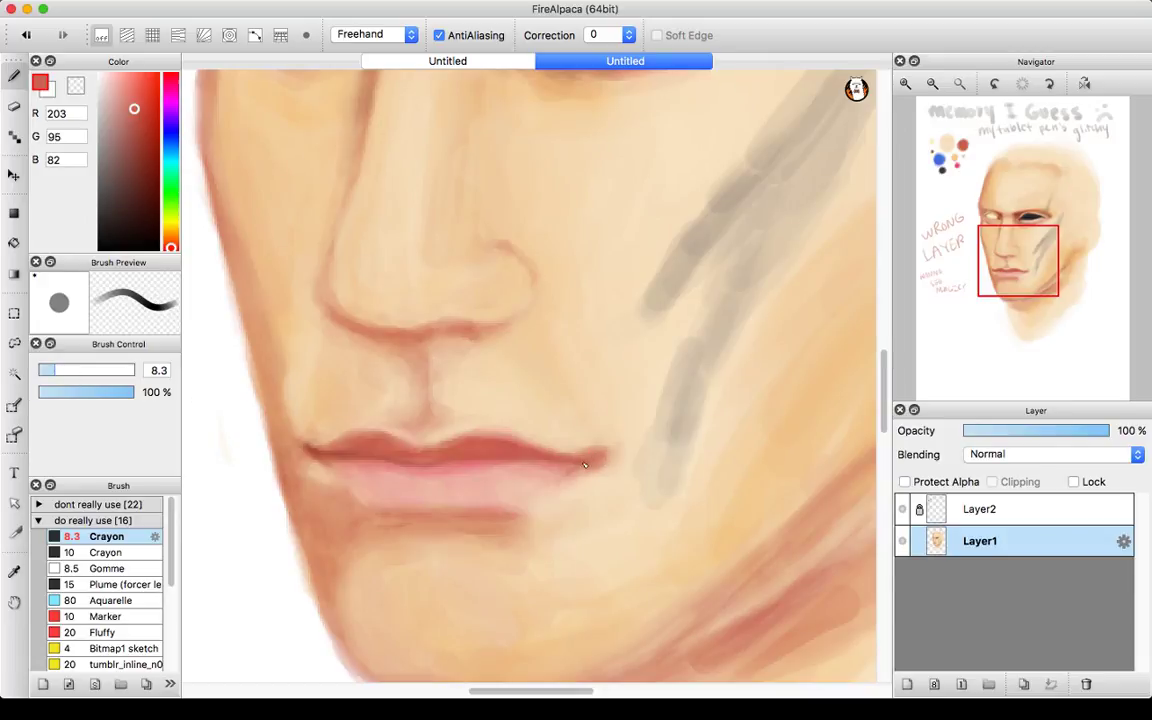
key(bracketleft)
key(bracketleft)
key(bracketleft)
key(bracketleft)
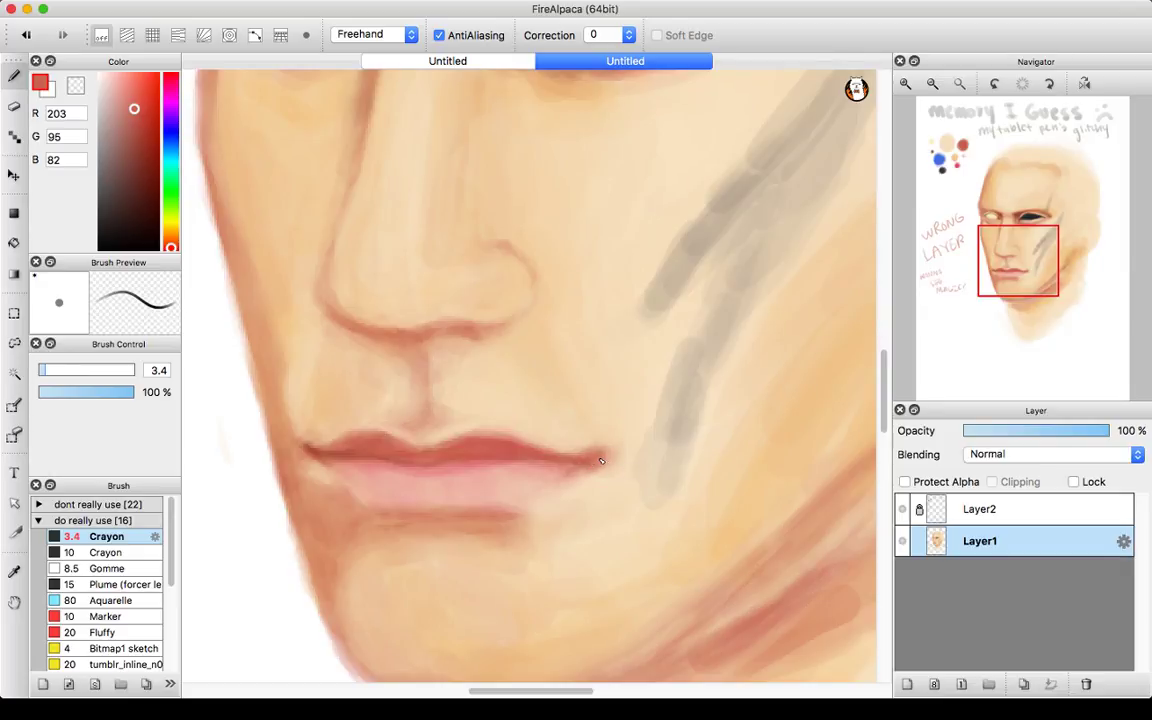
alt+click(632, 396)
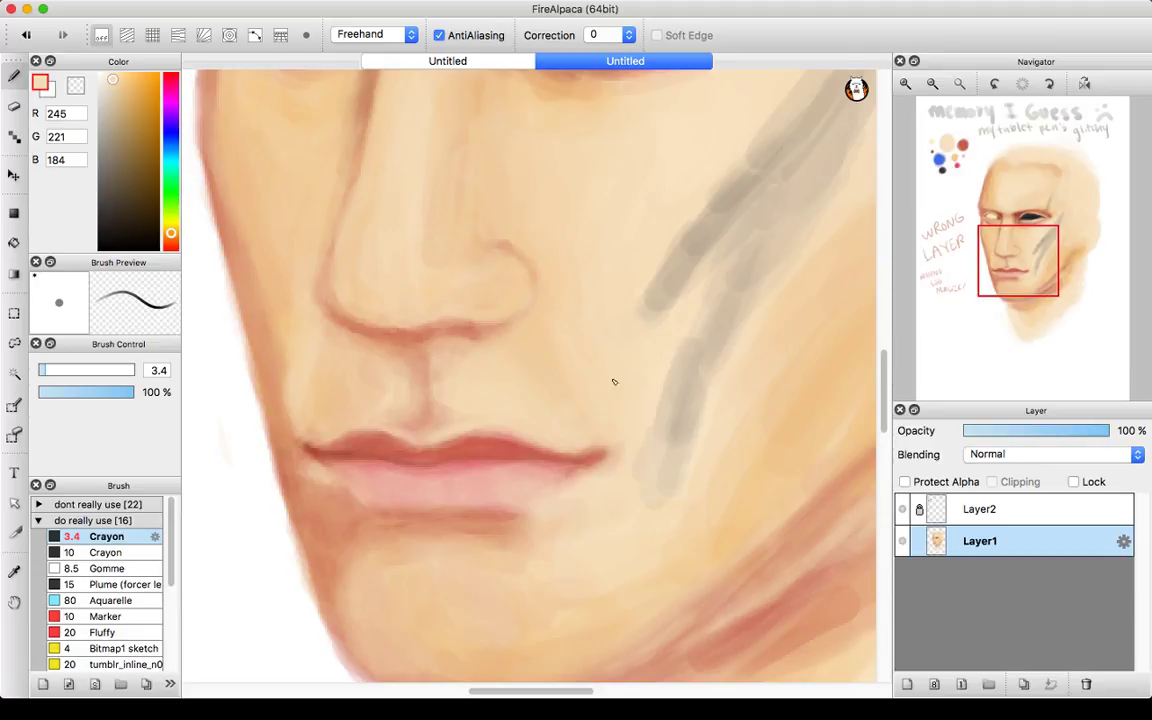
- Define the far edge of the lower lip with red RGB 205, 95, 84 and fill it with pink RGB 235, 172, 160
alt+click(489, 443)
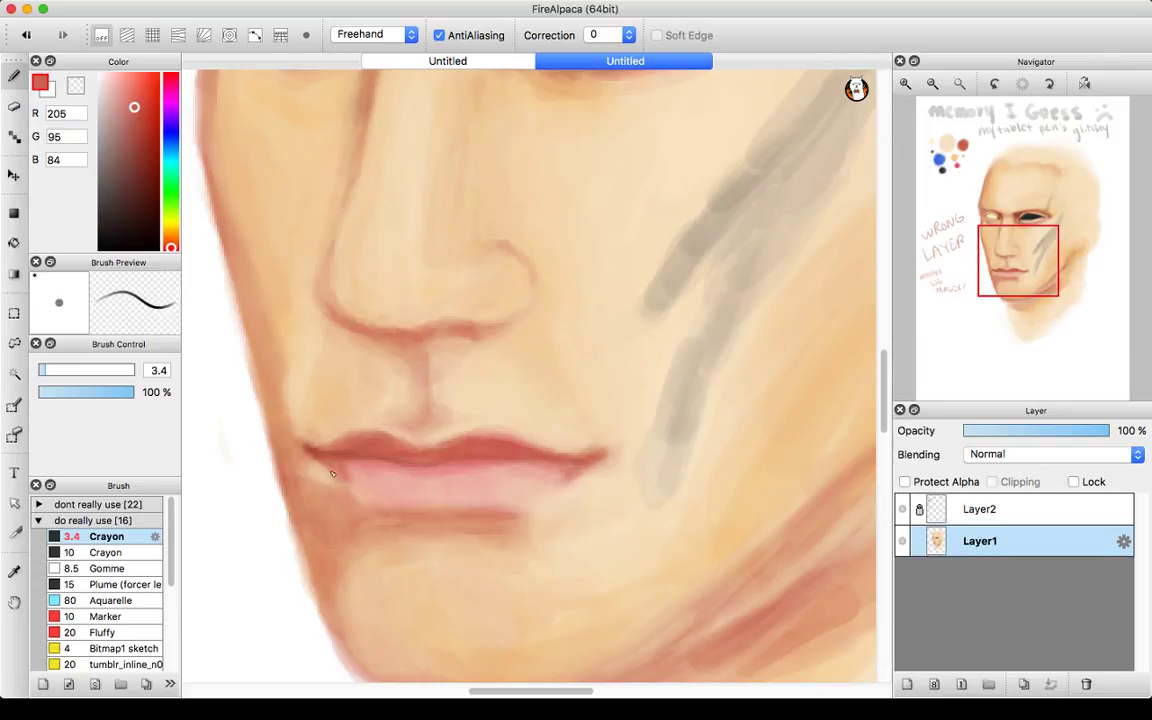
alt+click(386, 482)
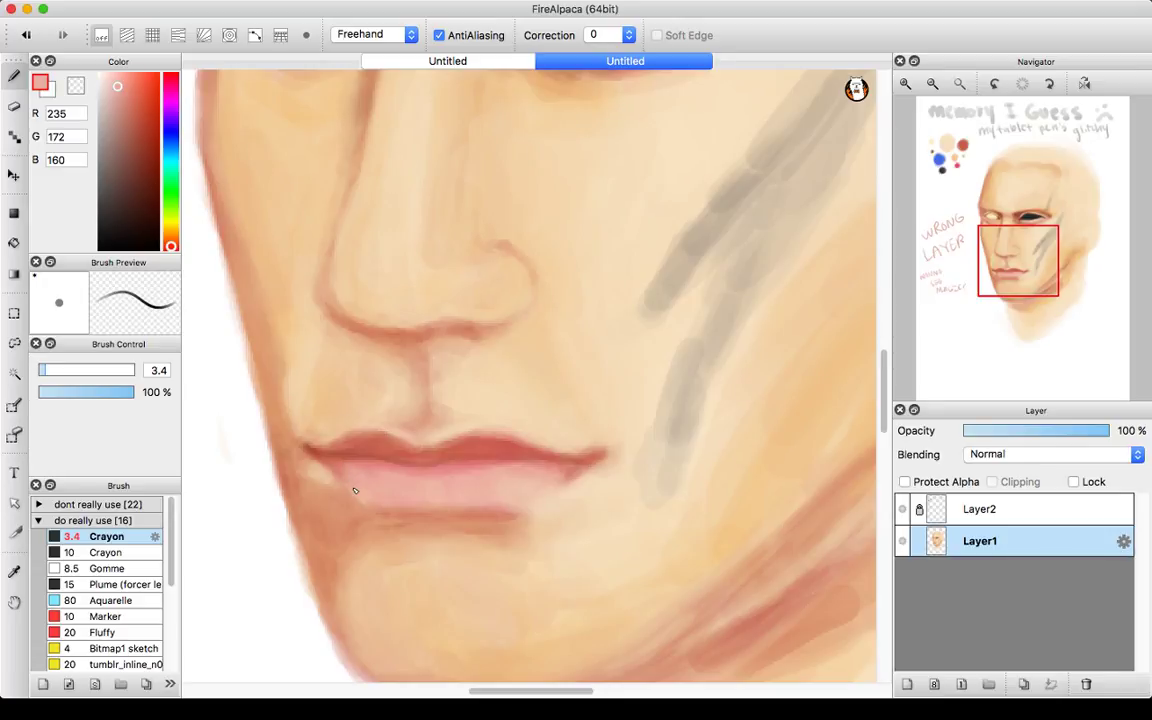
- Set the brush size to 13.7 and sample the orange RGB 241, 199, 141 at the forehead's far edge
click(932, 83)
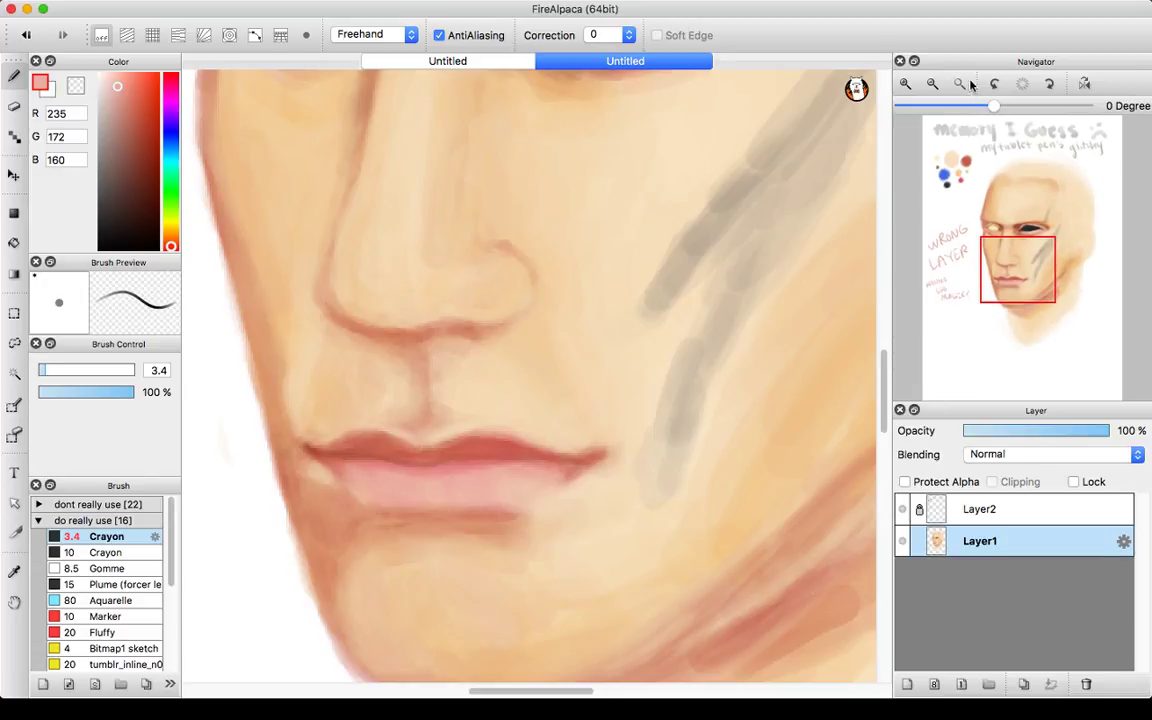
click(932, 83)
click(932, 83)
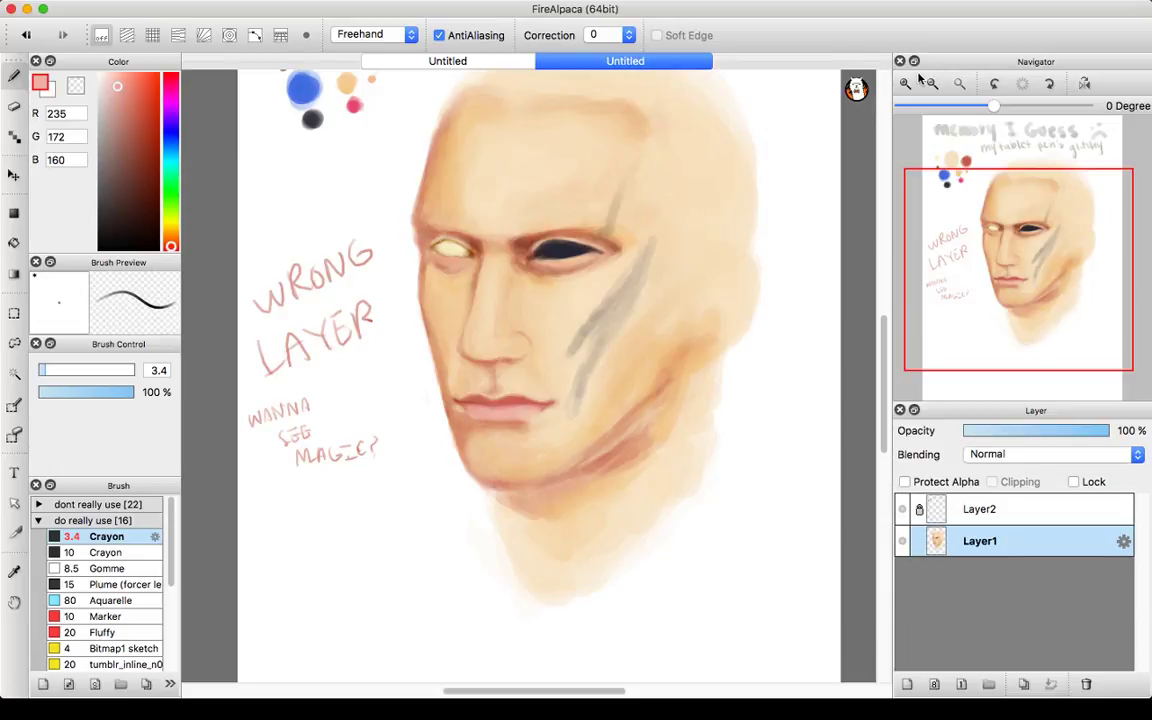
click(905, 83)
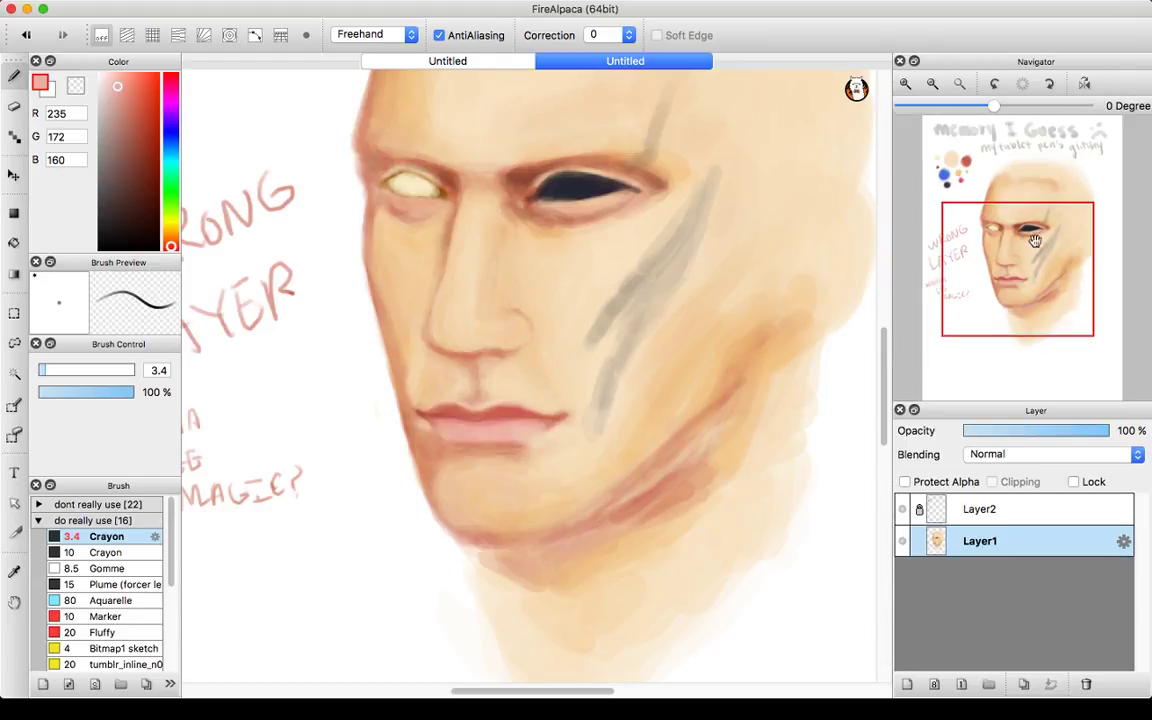
drag(1033, 240, 985, 237)
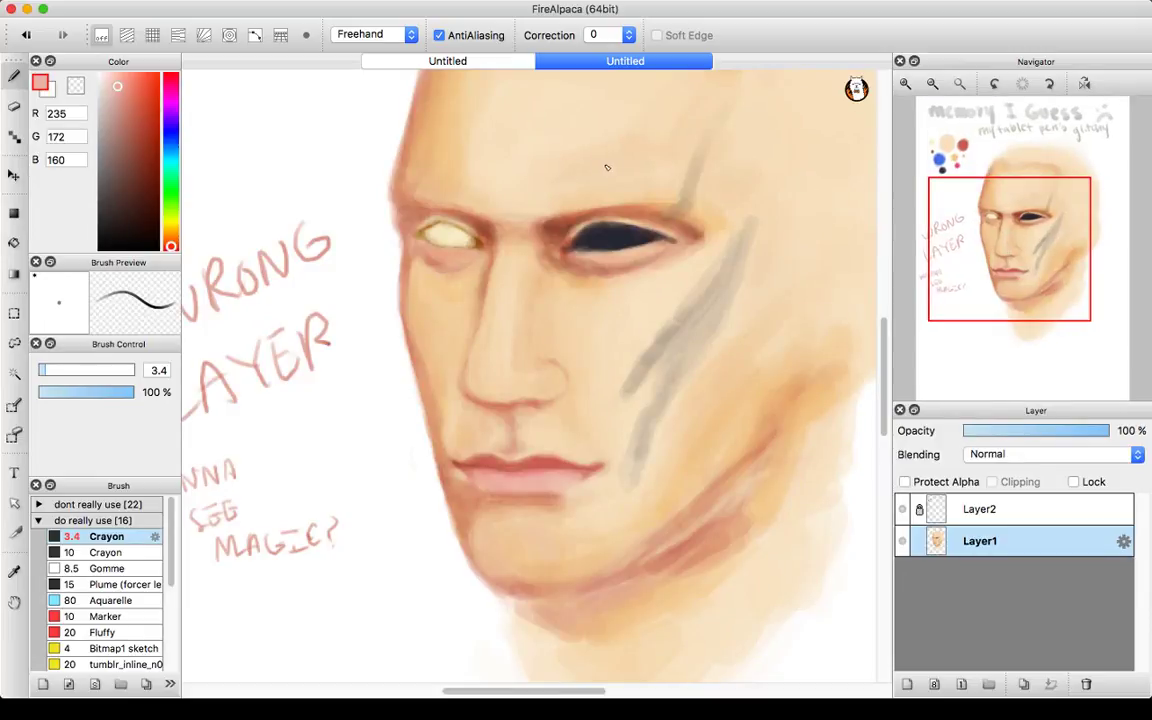
drag(48, 370, 65, 370)
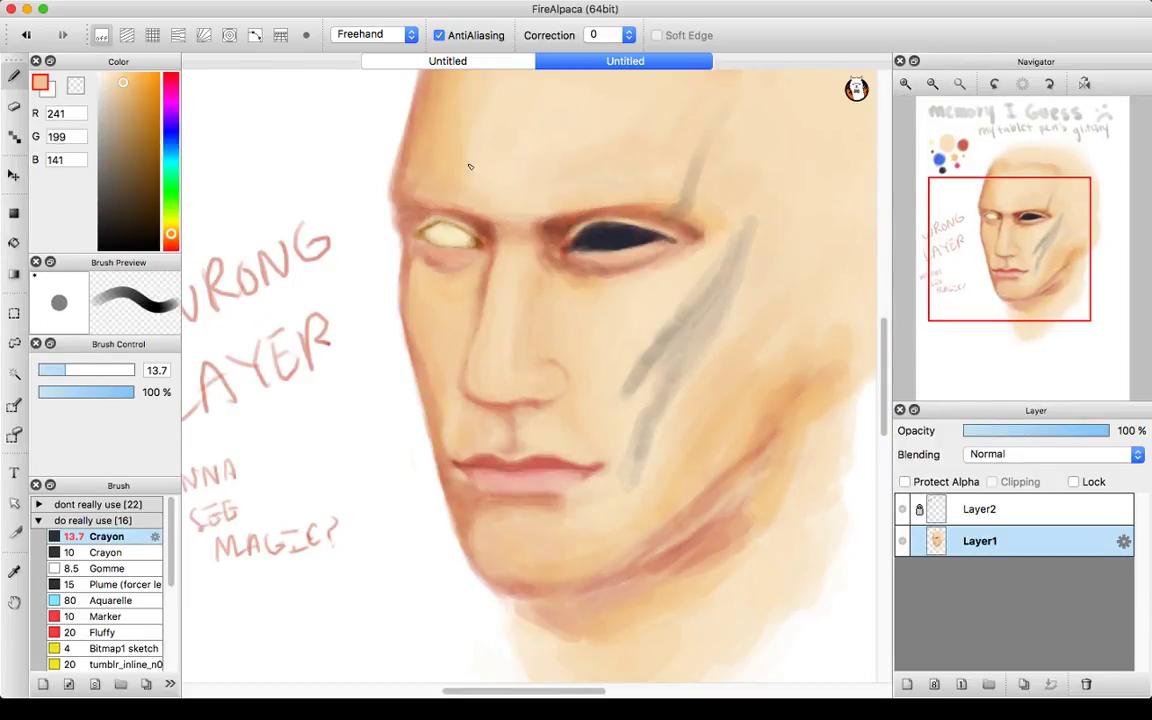
alt+click(415, 120)
mouse_move(1000, 124)
click(959, 84)
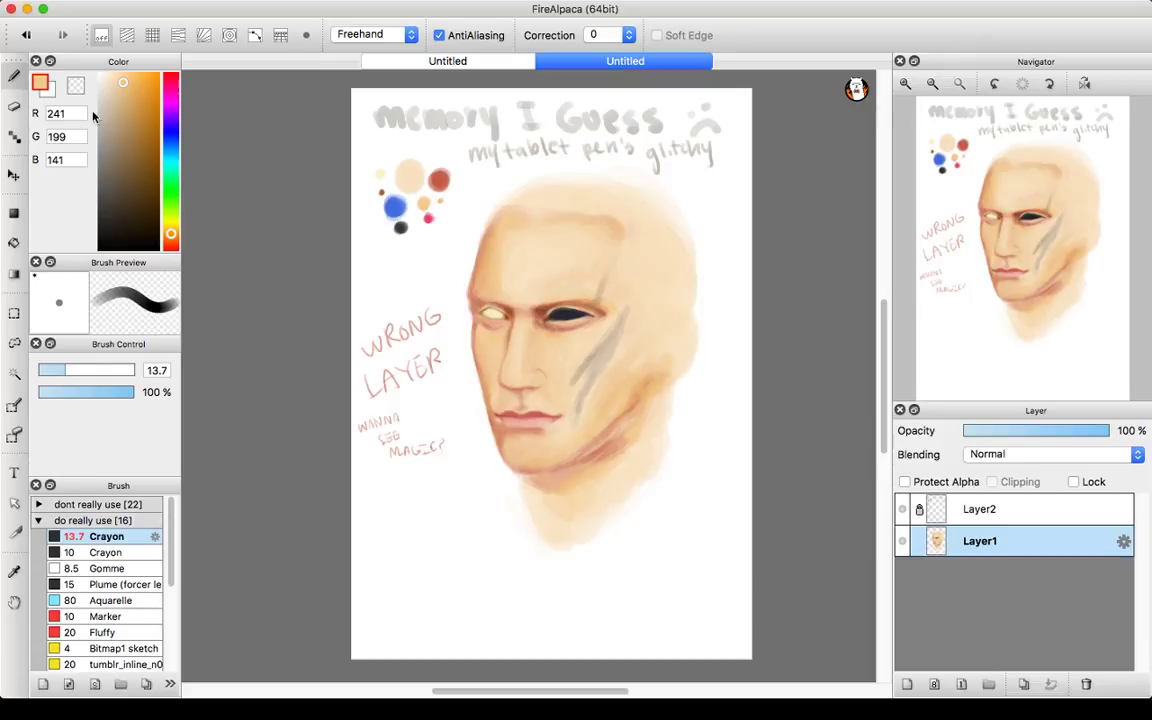
click(14, 373)
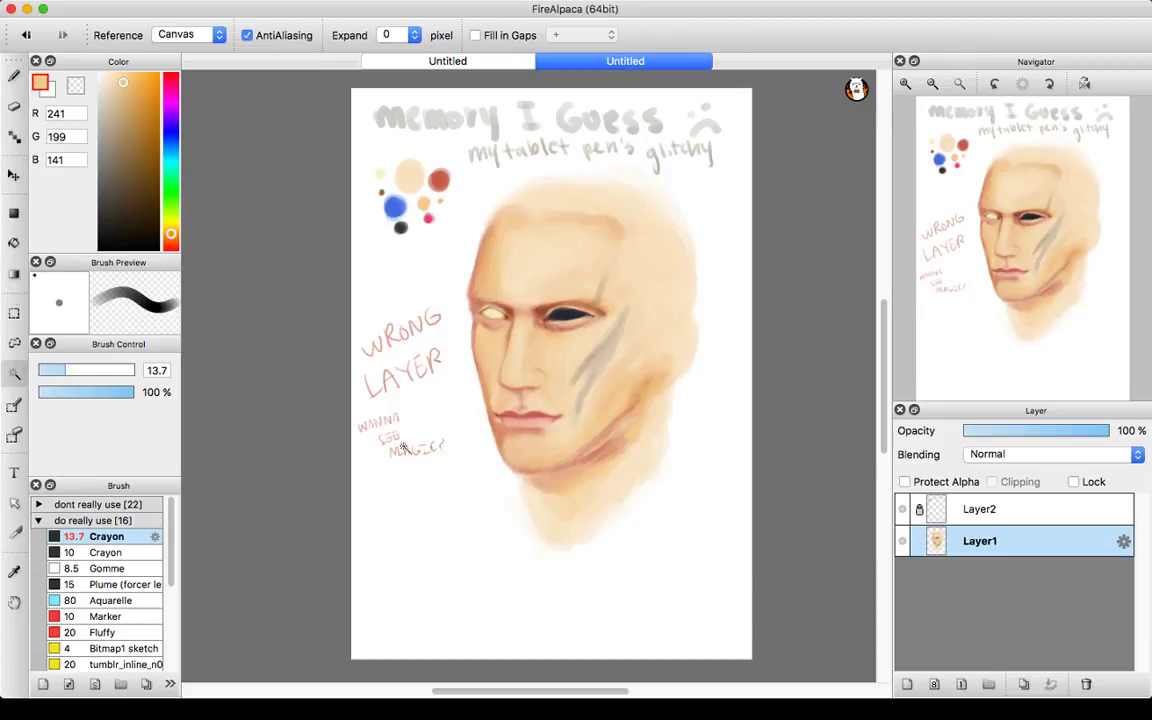
click(453, 455)
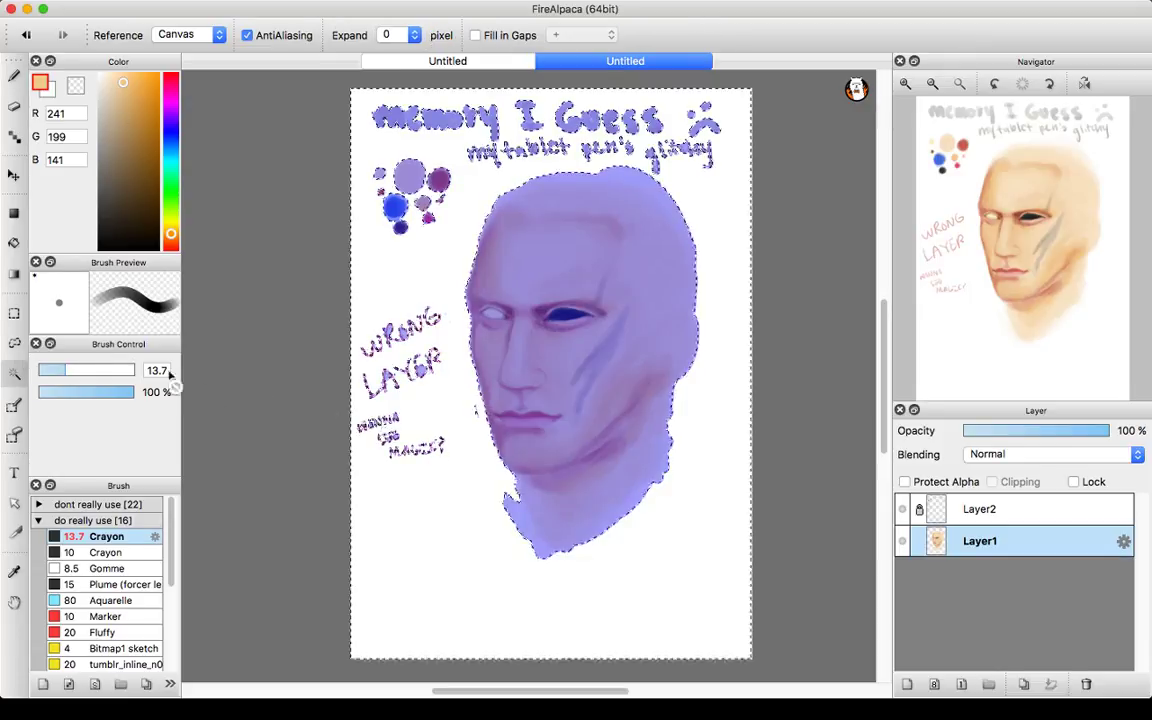
- Lasso the red handwritten notes beside the face and delete the selected writing from Layer1
click(14, 343)
click(376, 269)
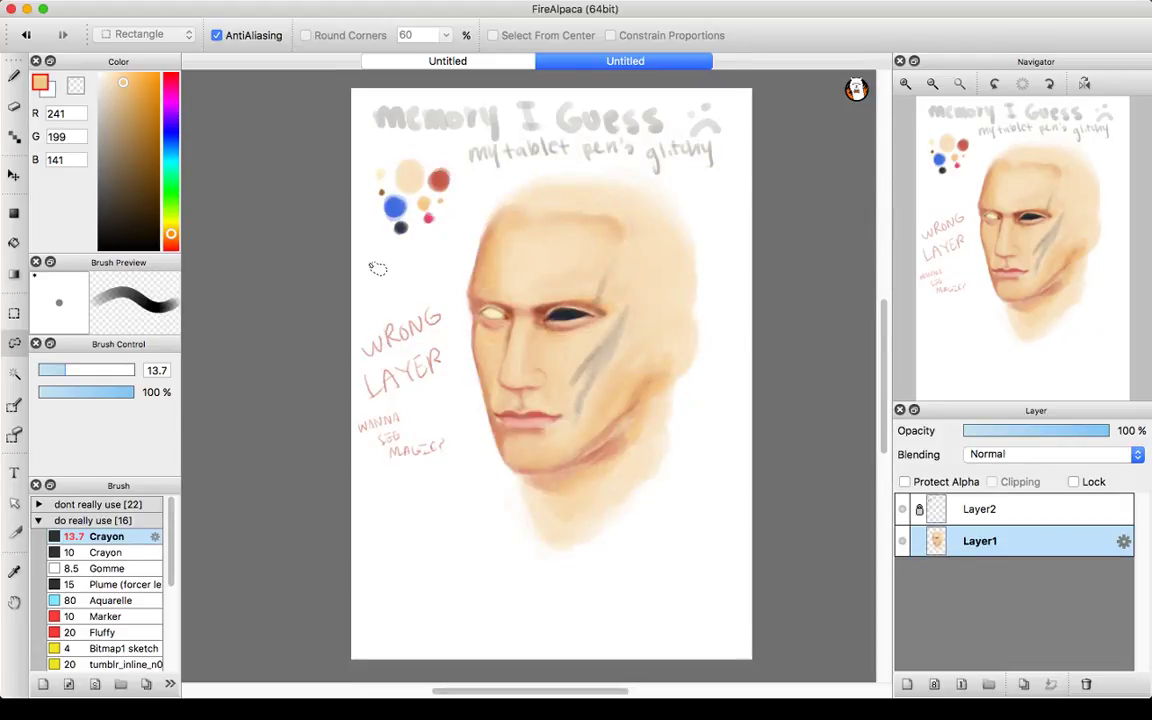
mouse_move(416, 470)
mouse_down()
mouse_move(440, 476)
mouse_move(470, 410)
mouse_move(428, 293)
mouse_move(306, 340)
mouse_move(318, 412)
mouse_move(410, 435)
mouse_up()
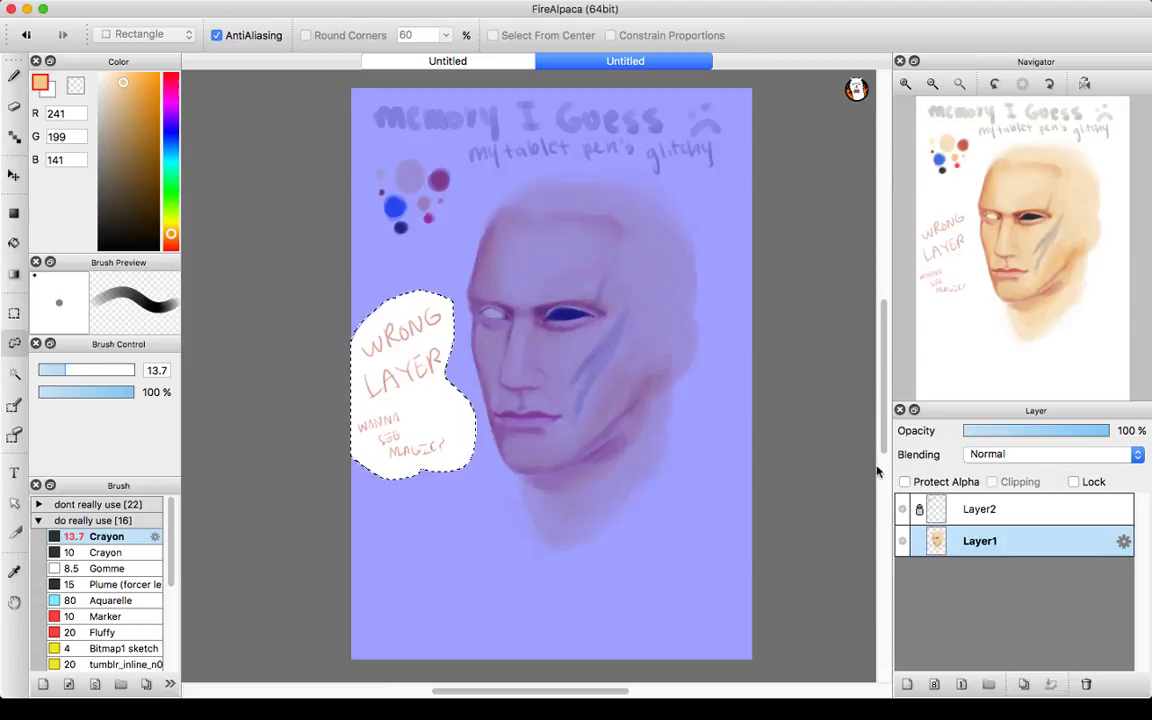
key(Delete)
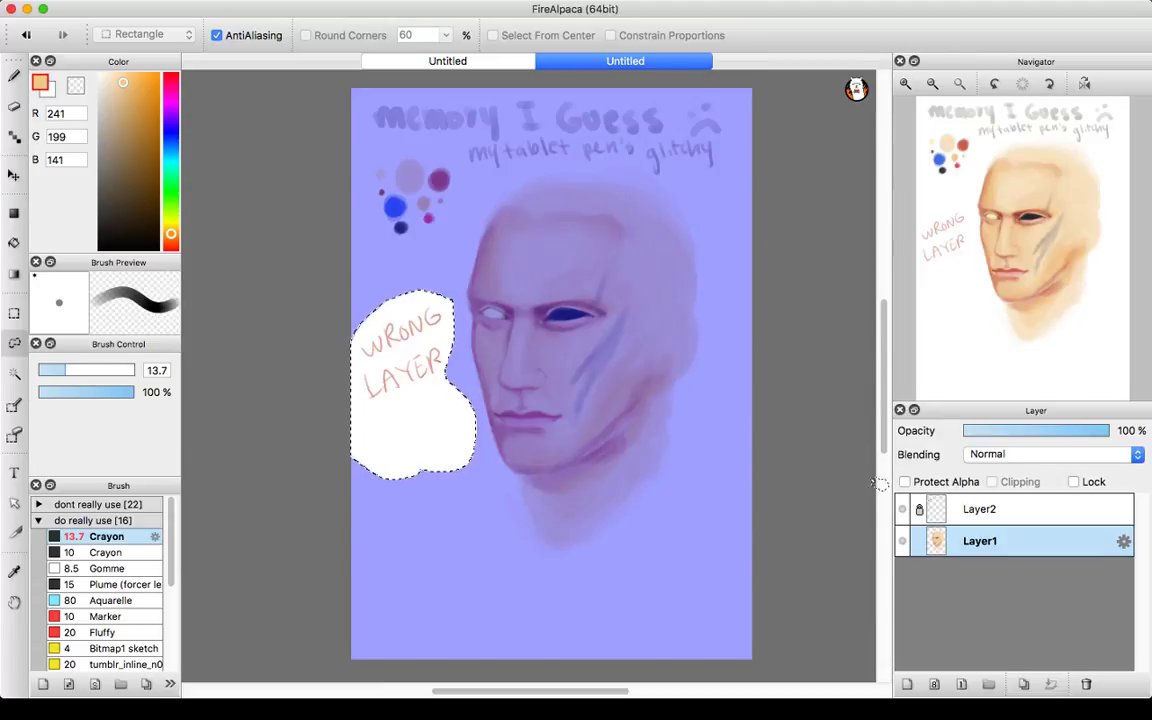
- Unlock Layer2, delete the remaining "WRONG LAYER" writing from it and clear the selection
click(960, 509)
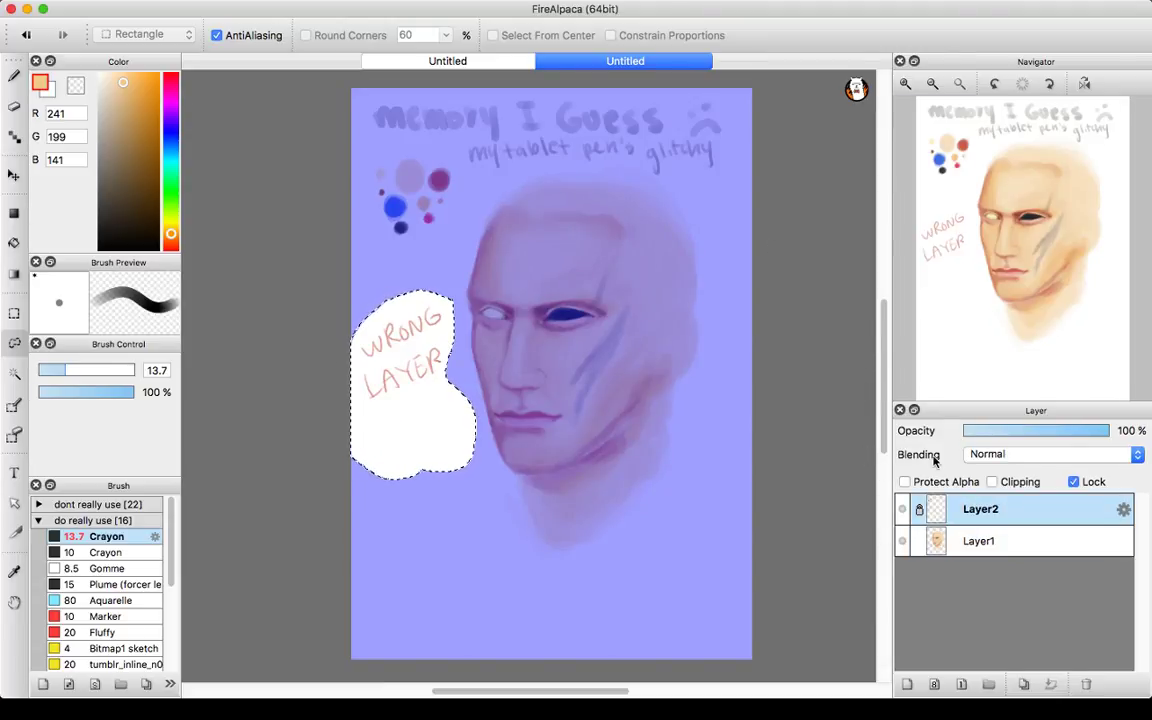
click(1074, 482)
key(Delete)
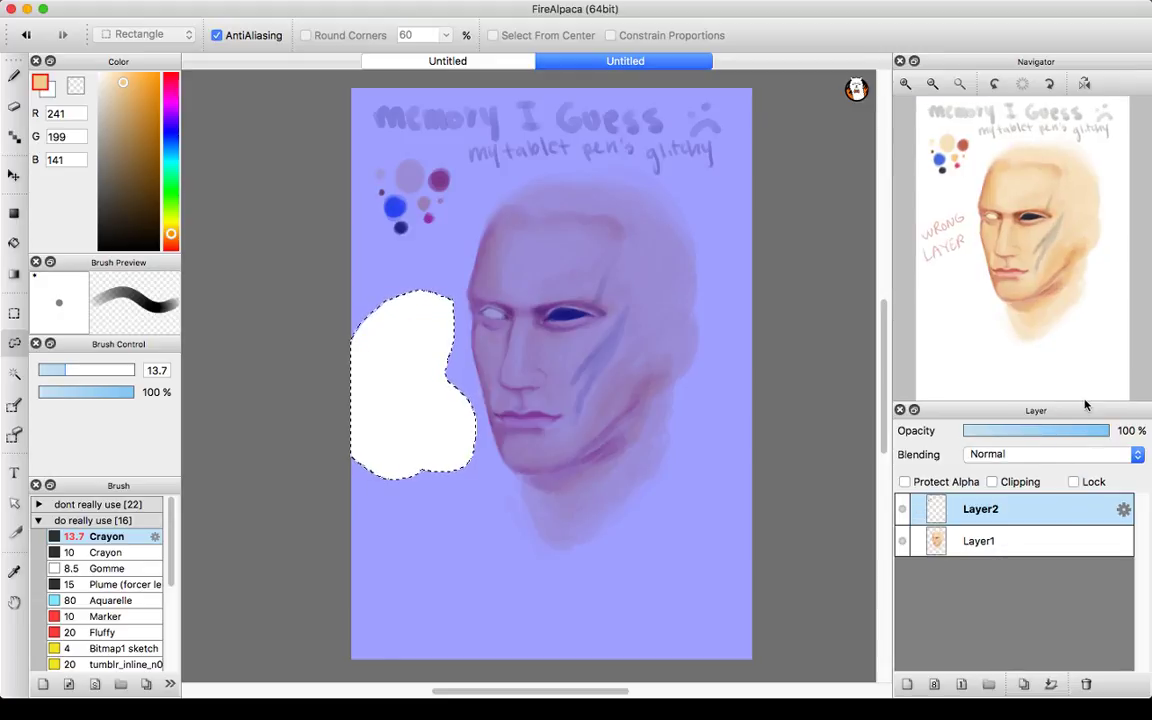
key(super+d)
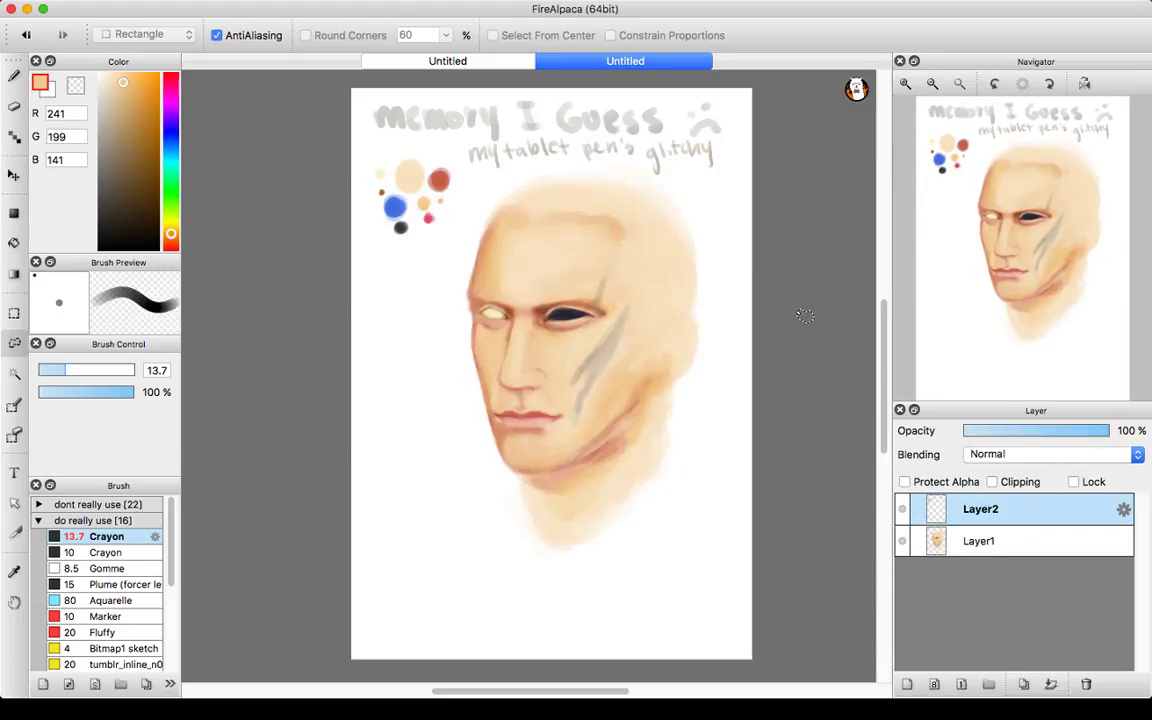
- Lock Layer2 again and return to the brush on Layer1
click(1074, 482)
click(1000, 541)
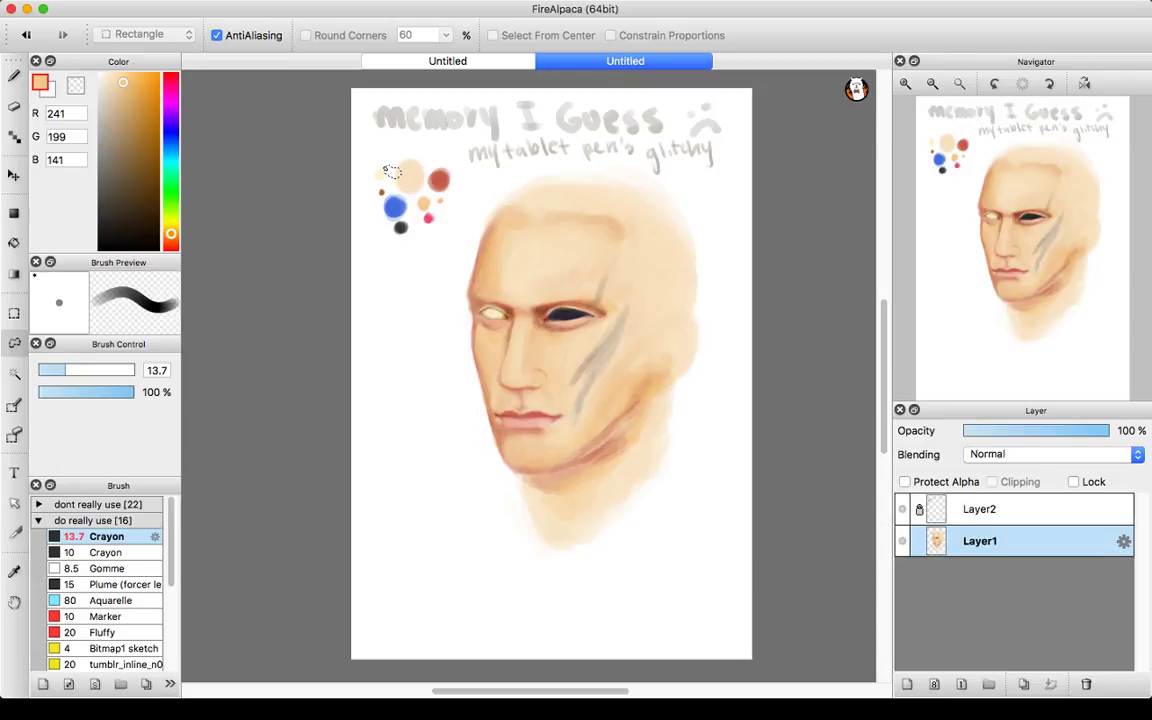
key(b)
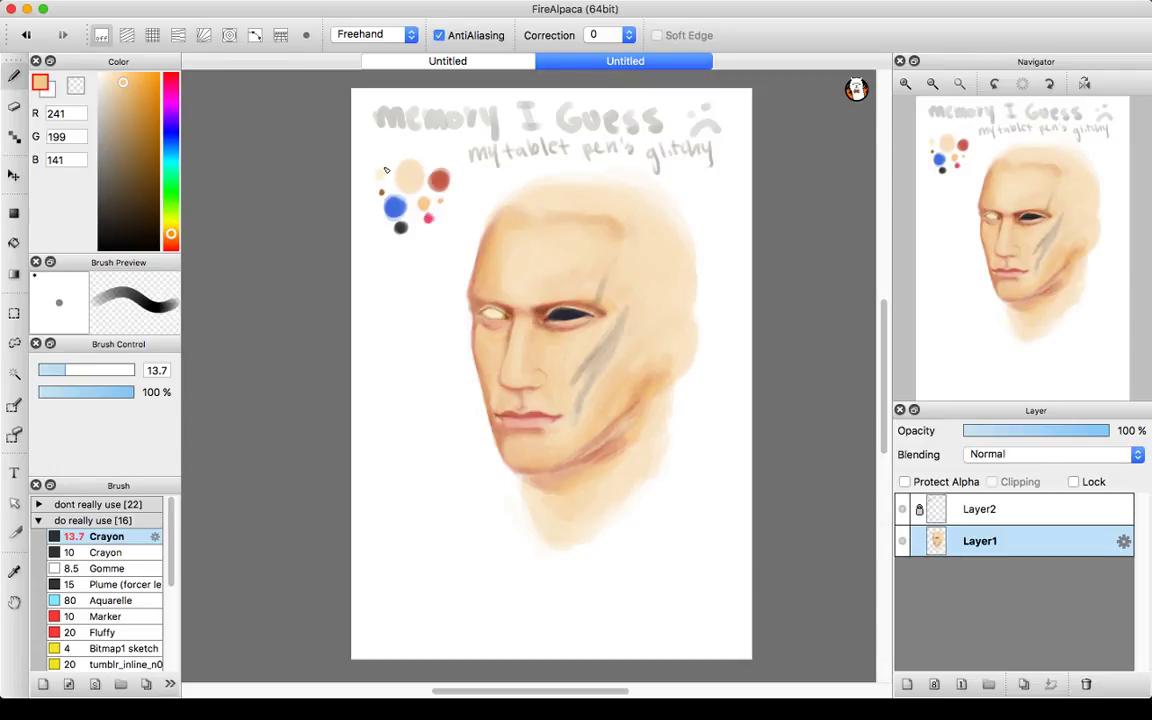
- Sample the near eye's dark color, RGB 36, 38, 49, and set the brush size to 10.8
click(905, 82)
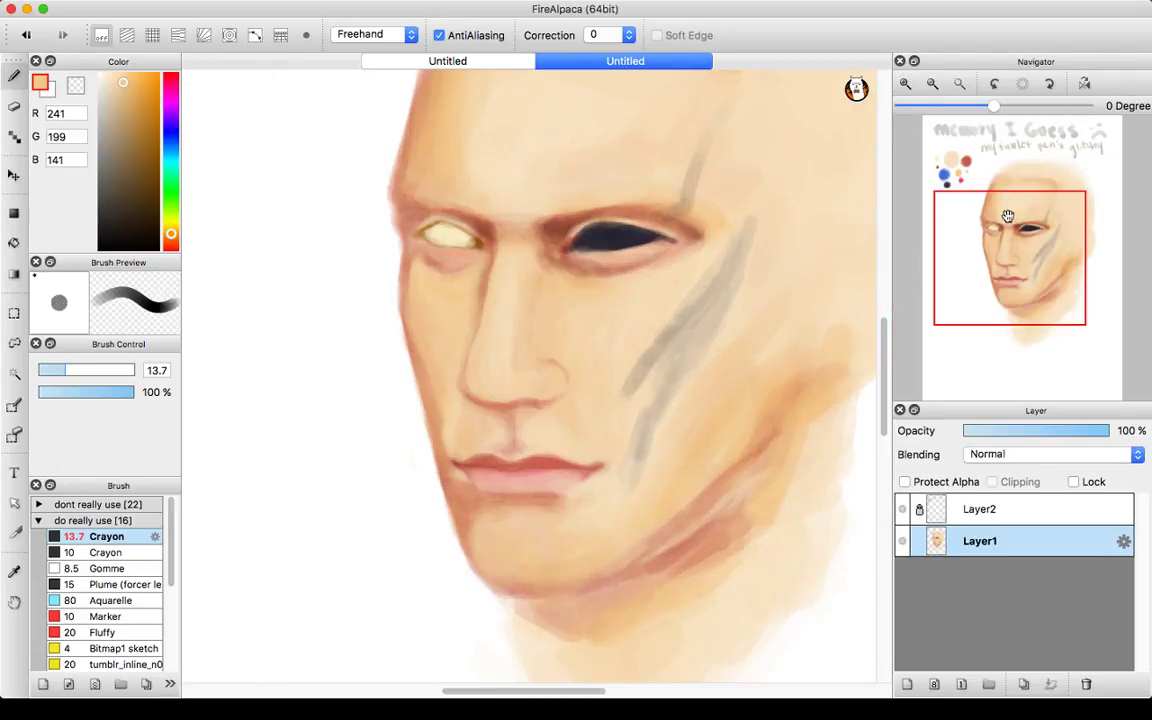
drag(1008, 218, 1022, 279)
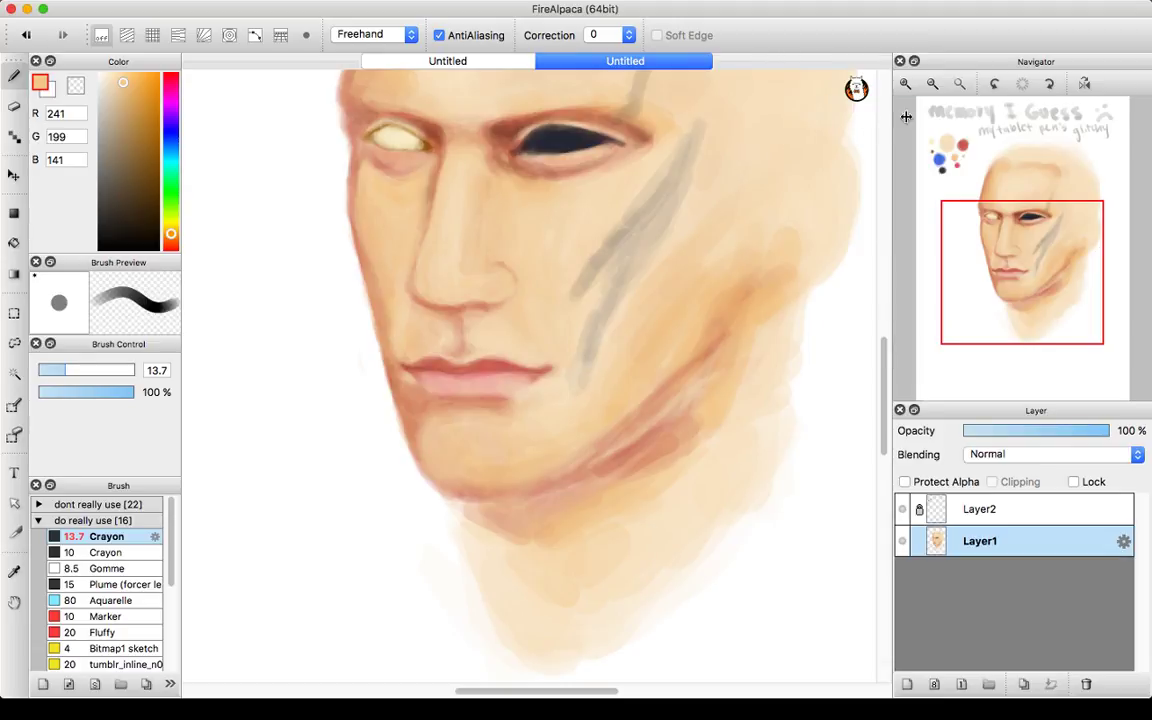
click(933, 86)
drag(1012, 266, 1040, 278)
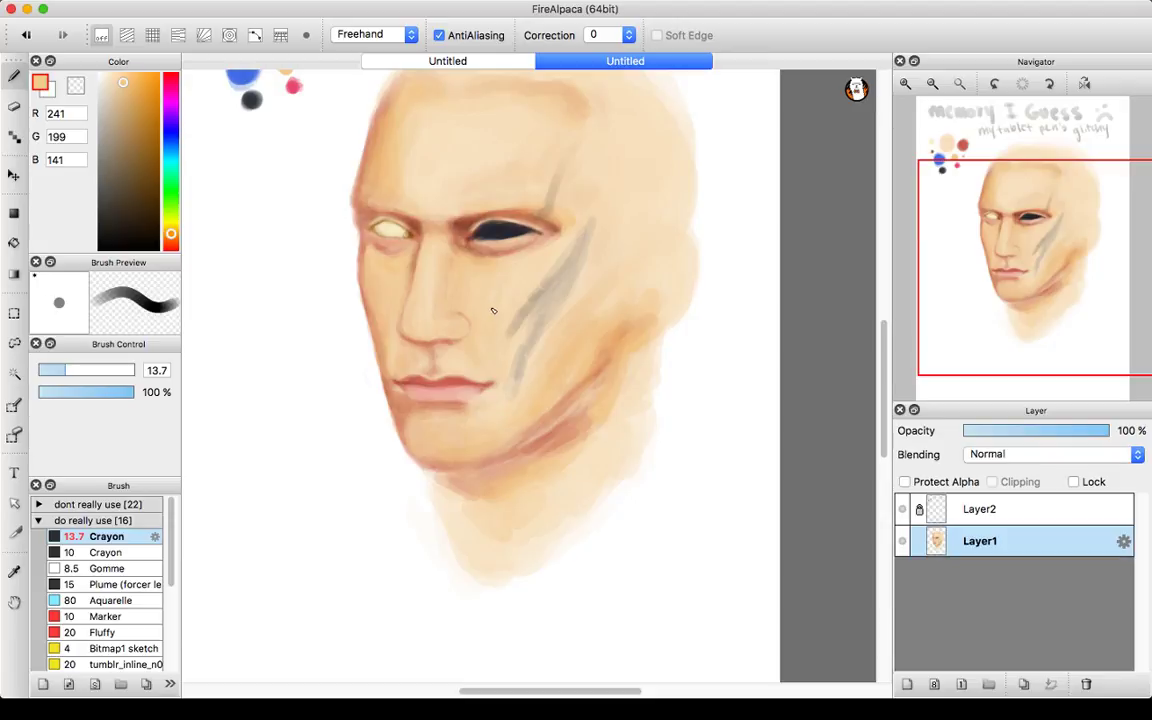
right_click(503, 233)
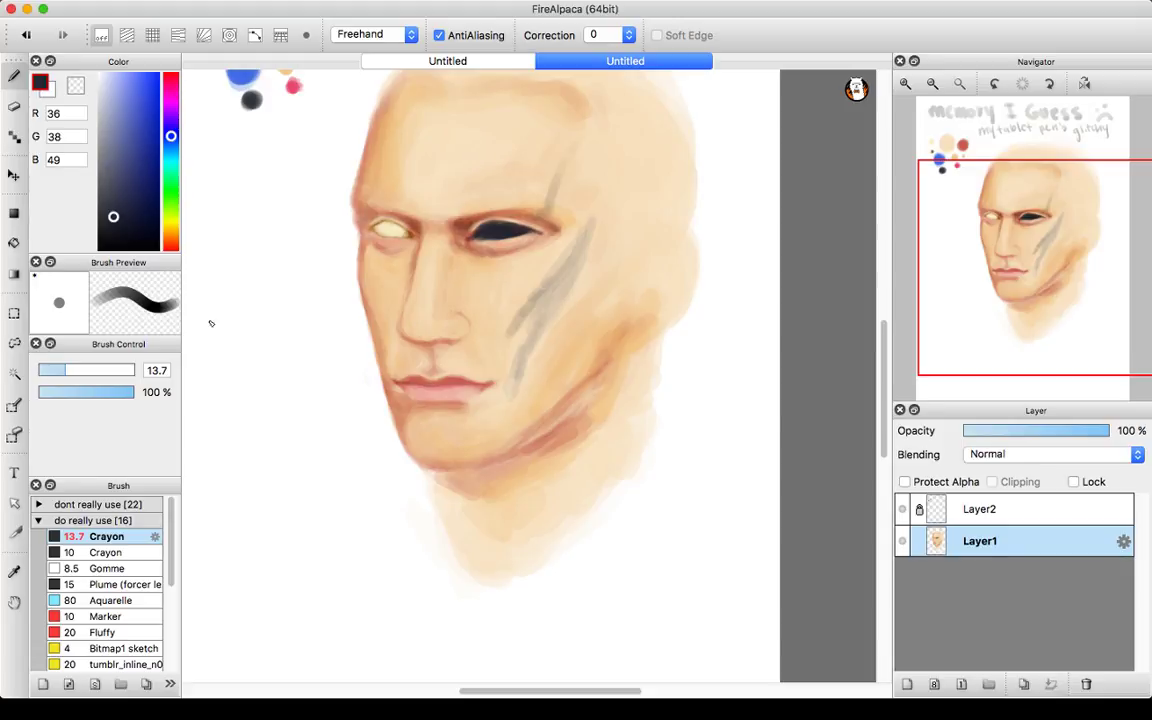
drag(56, 371, 65, 372)
drag(63, 373, 59, 376)
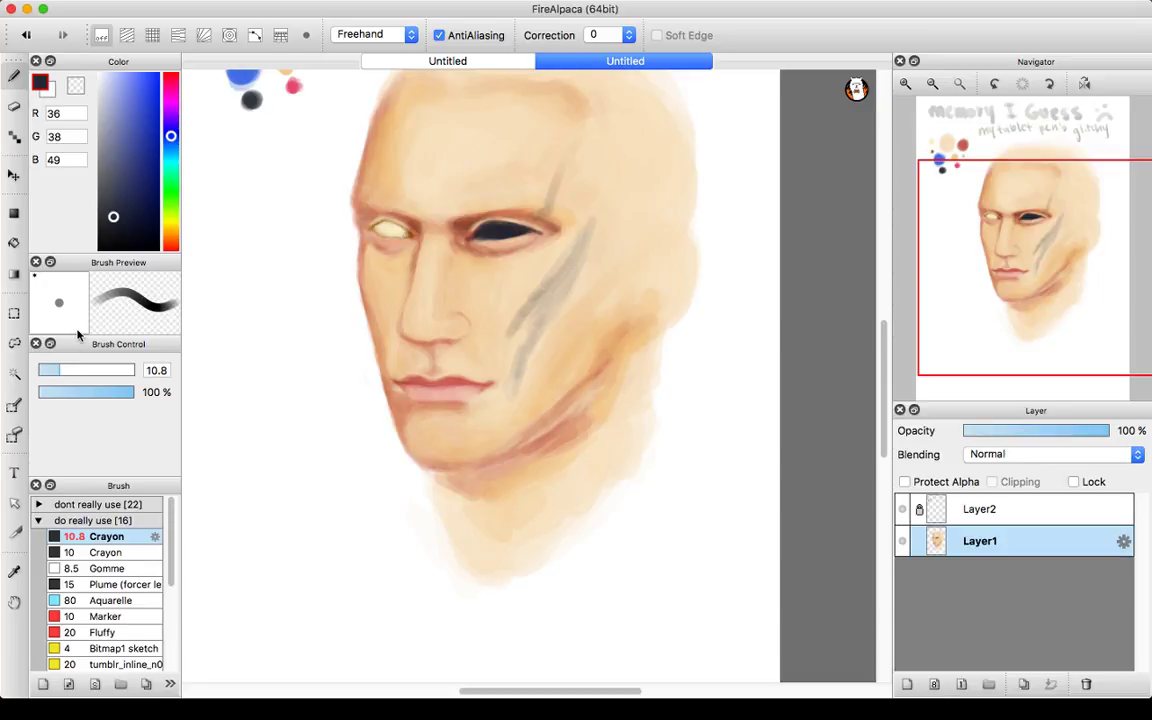
- Reduce the Crayon brush to size 5.9 and paint a dark upper edge along the grey cheek marking on Layer1
click(50, 371)
drag(49, 371, 50, 371)
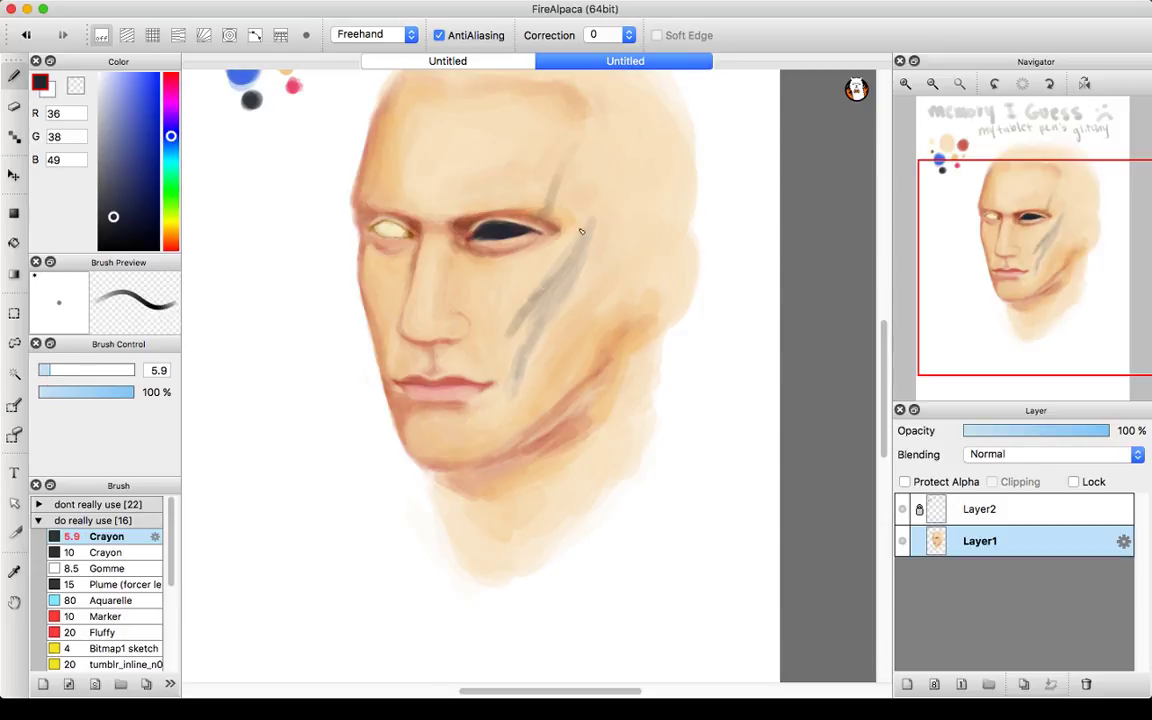
mouse_move(590, 229)
mouse_down()
mouse_move(514, 324)
mouse_move(539, 296)
mouse_move(514, 332)
mouse_up()
- Set the Crayon size to 3.8 and outline the jagged lower tip and outer edge of the cheek marking in dark grey
drag(49, 371, 43, 370)
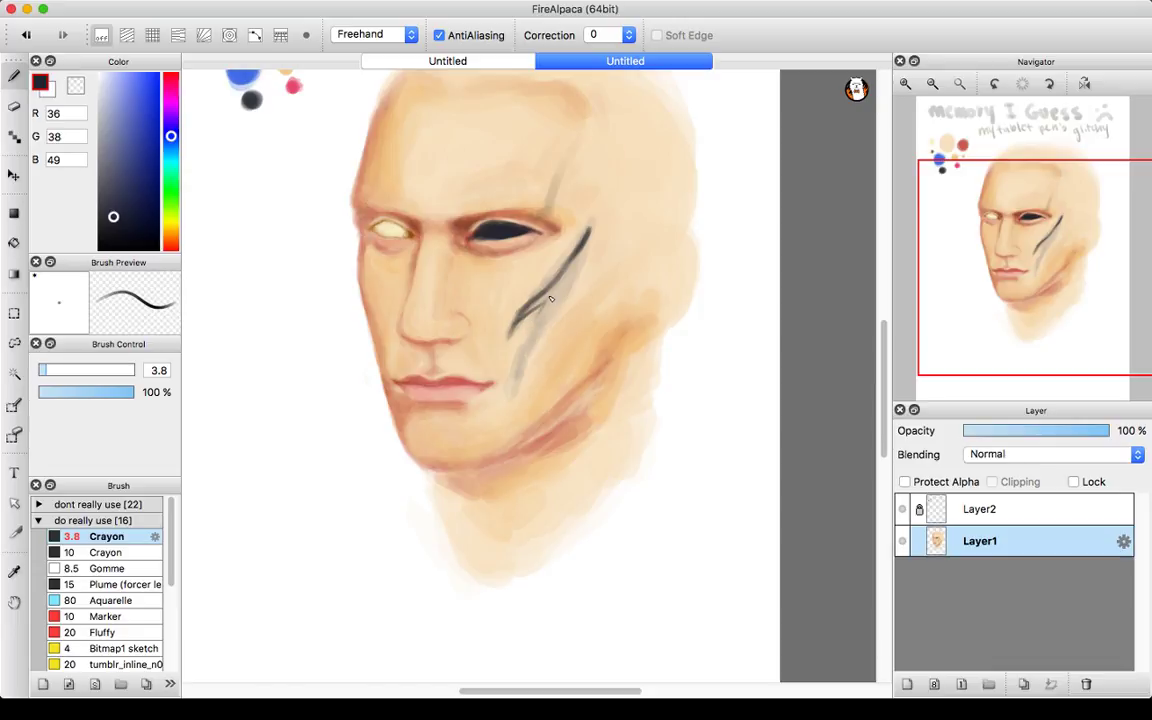
drag(553, 308, 514, 357)
drag(530, 334, 520, 371)
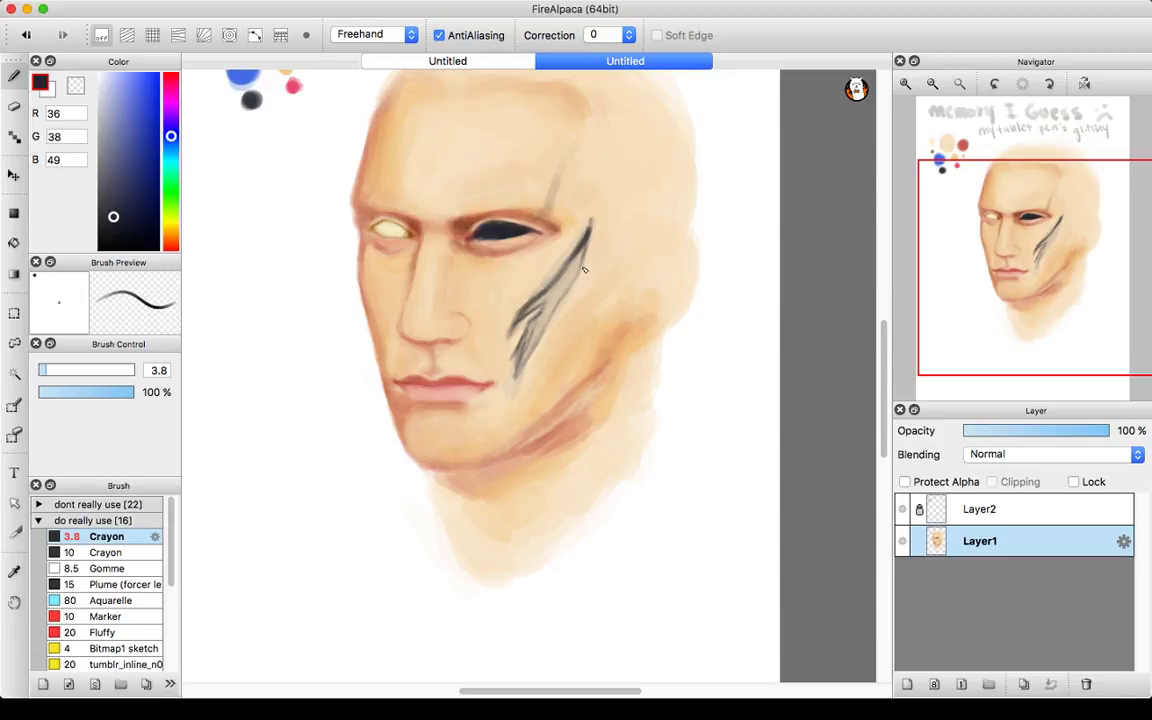
mouse_move(587, 267)
mouse_down()
mouse_move(566, 316)
mouse_move(542, 340)
mouse_move(543, 330)
mouse_up()
- Mix a golden tan brush colour with RGB values 222, 187, 100
click(170, 236)
click(132, 204)
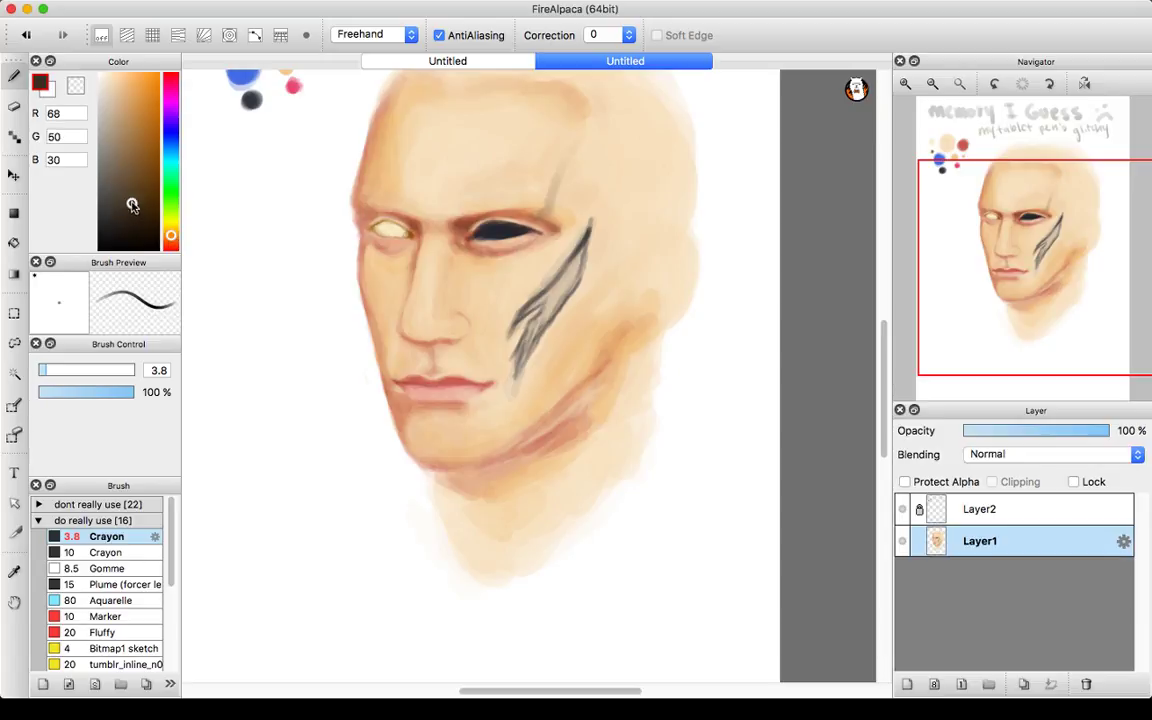
drag(132, 204, 129, 84)
drag(170, 237, 171, 231)
drag(135, 88, 137, 83)
click(170, 236)
drag(170, 236, 170, 229)
click(136, 89)
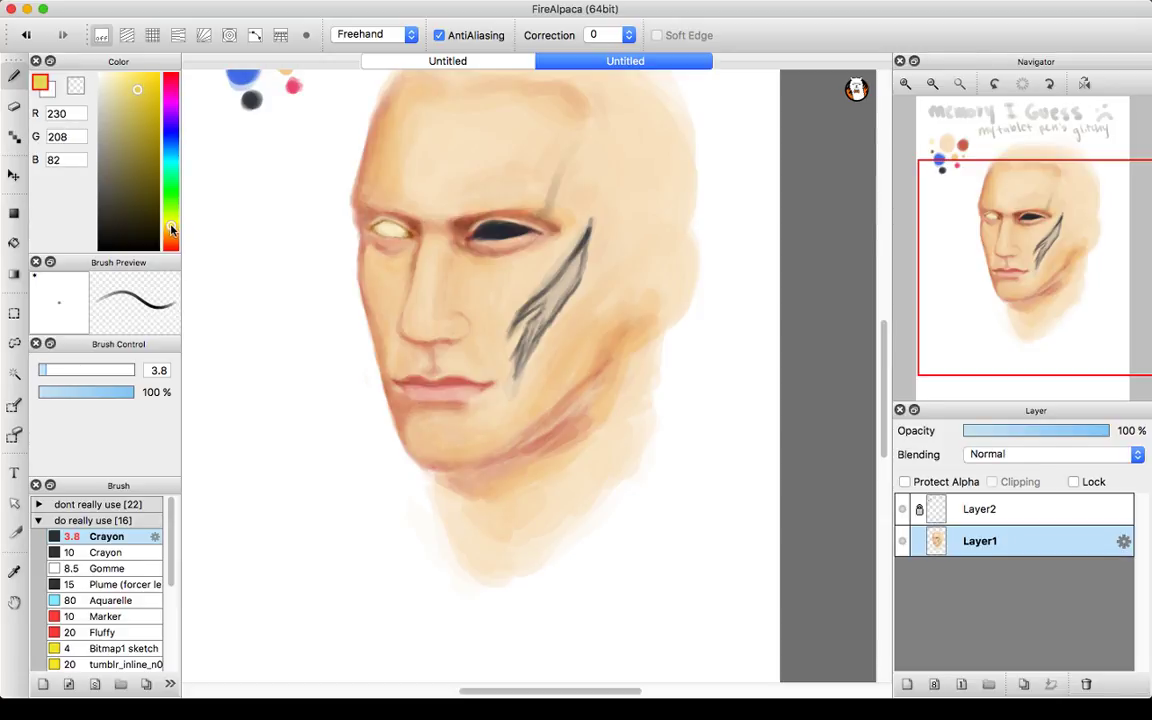
click(171, 227)
click(150, 86)
mouse_move(150, 86)
mouse_down()
mouse_move(139, 78)
mouse_move(129, 108)
mouse_up()
click(171, 230)
click(140, 81)
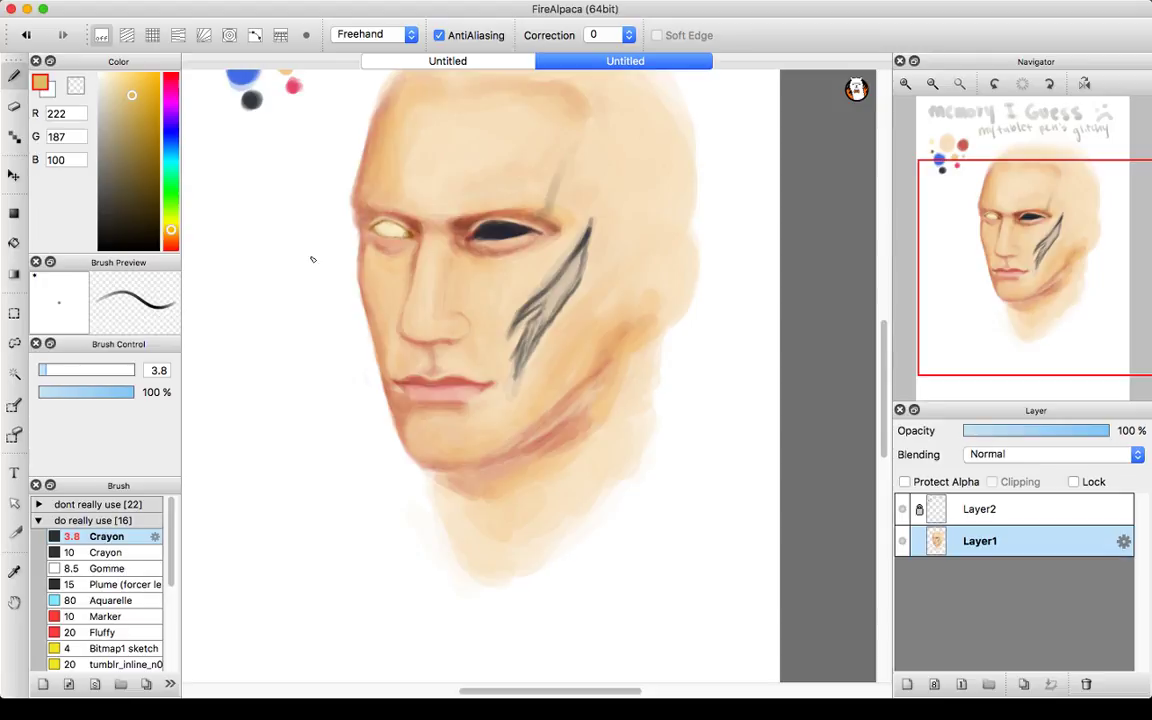
- Paint golden eyebrow strokes above both the dark eye and the pale eye with the Crayon at size 4.6
click(906, 84)
click(906, 84)
click(906, 84)
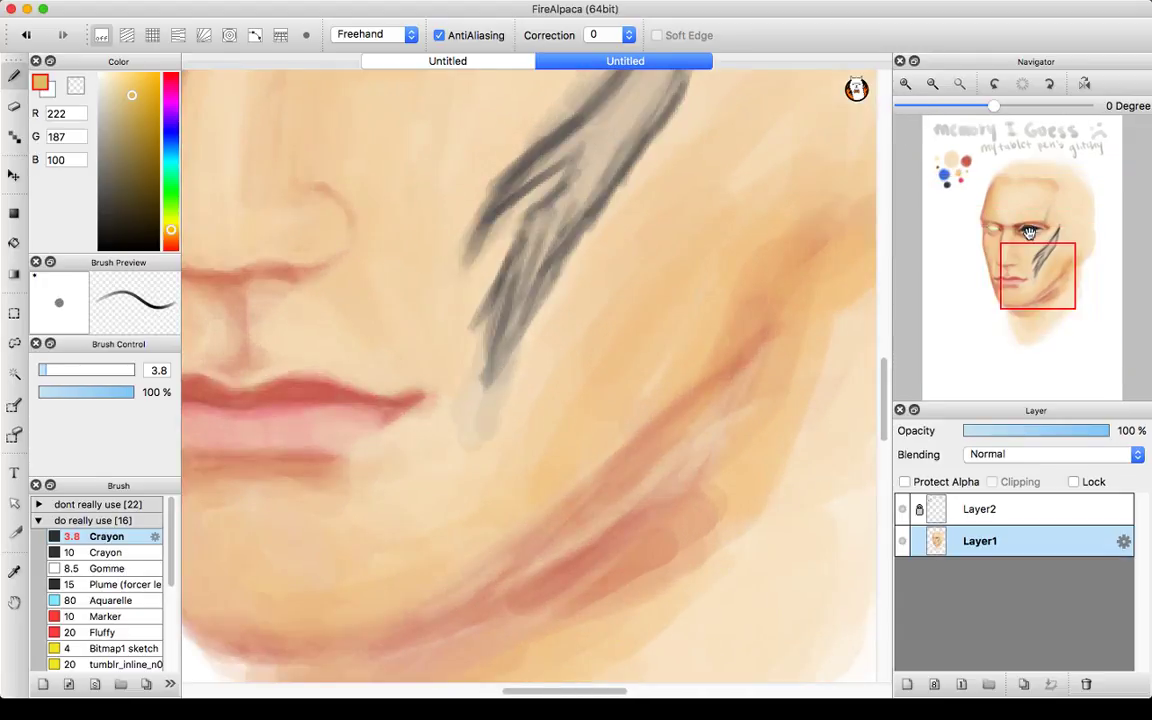
drag(1029, 225, 1025, 223)
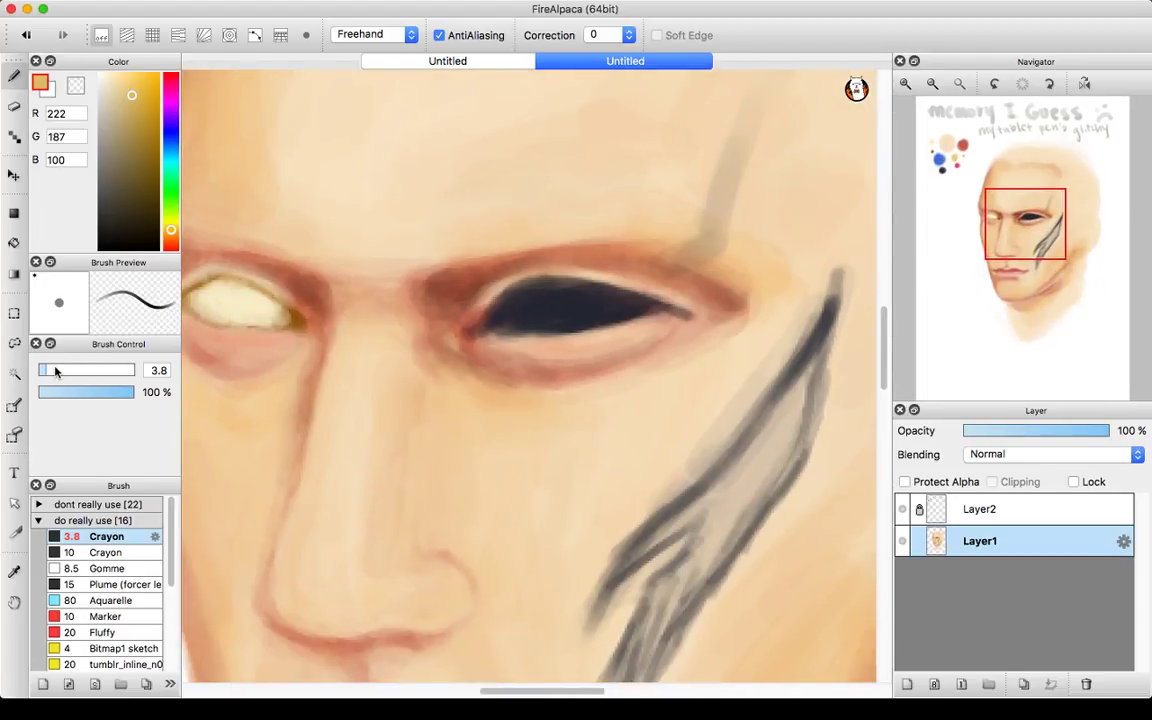
drag(45, 370, 45, 370)
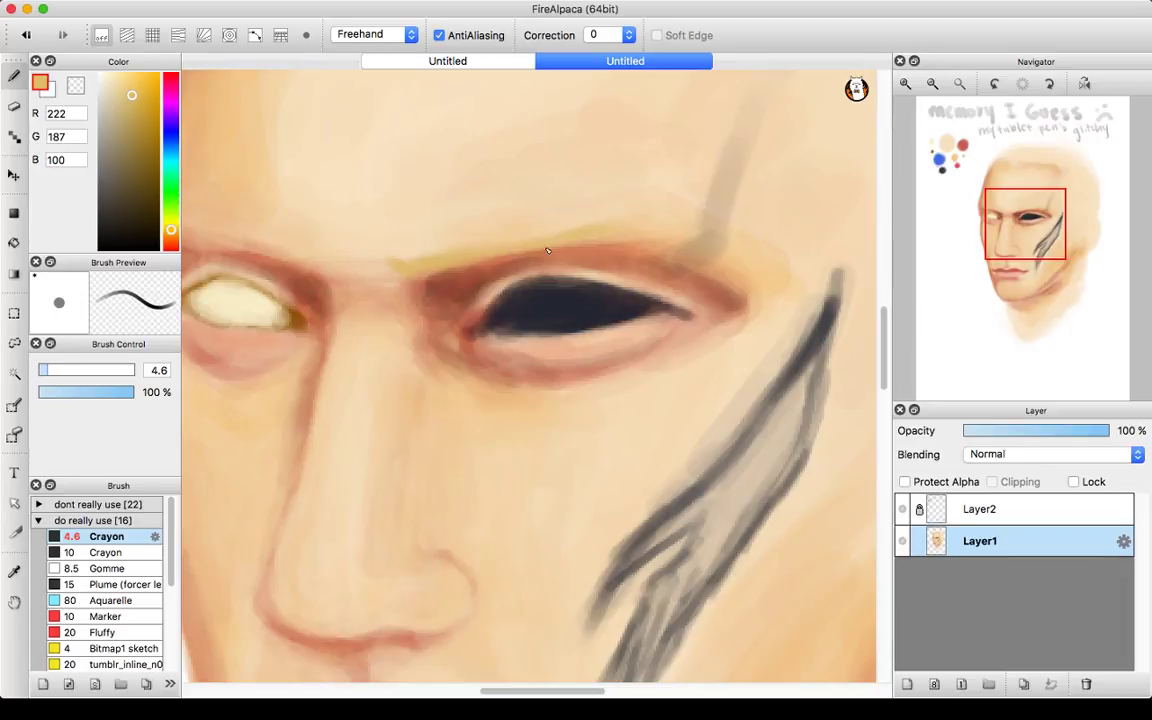
drag(516, 262, 540, 256)
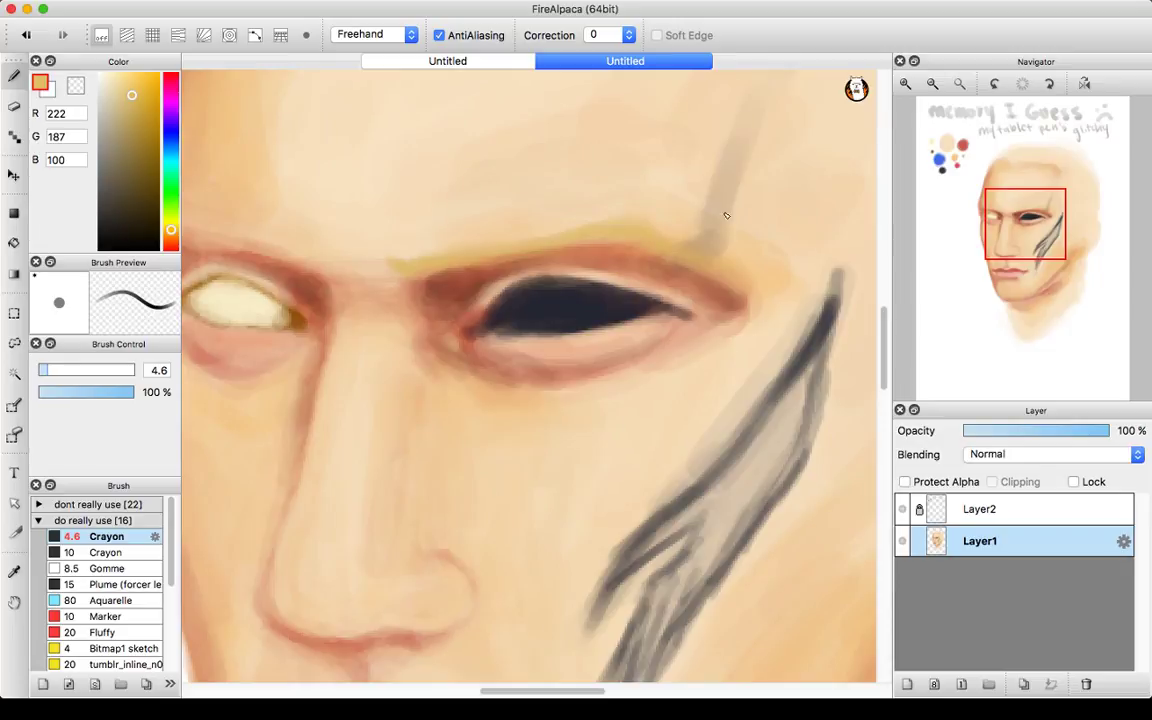
drag(1025, 225, 989, 243)
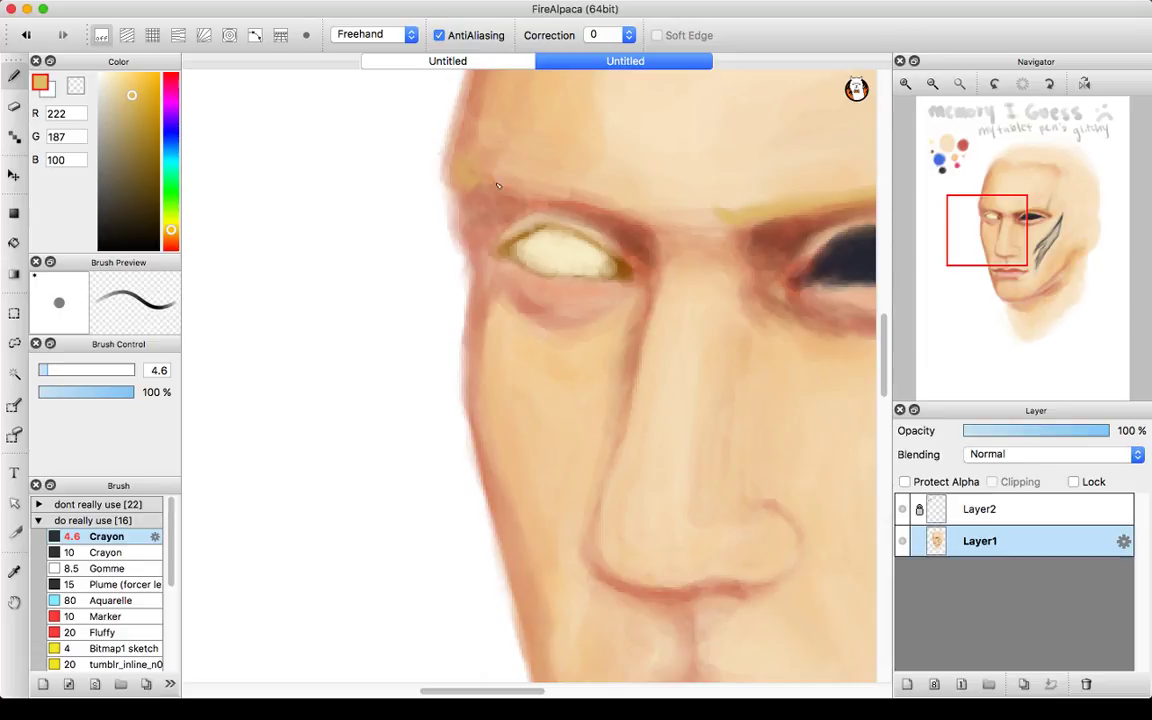
drag(490, 189, 508, 190)
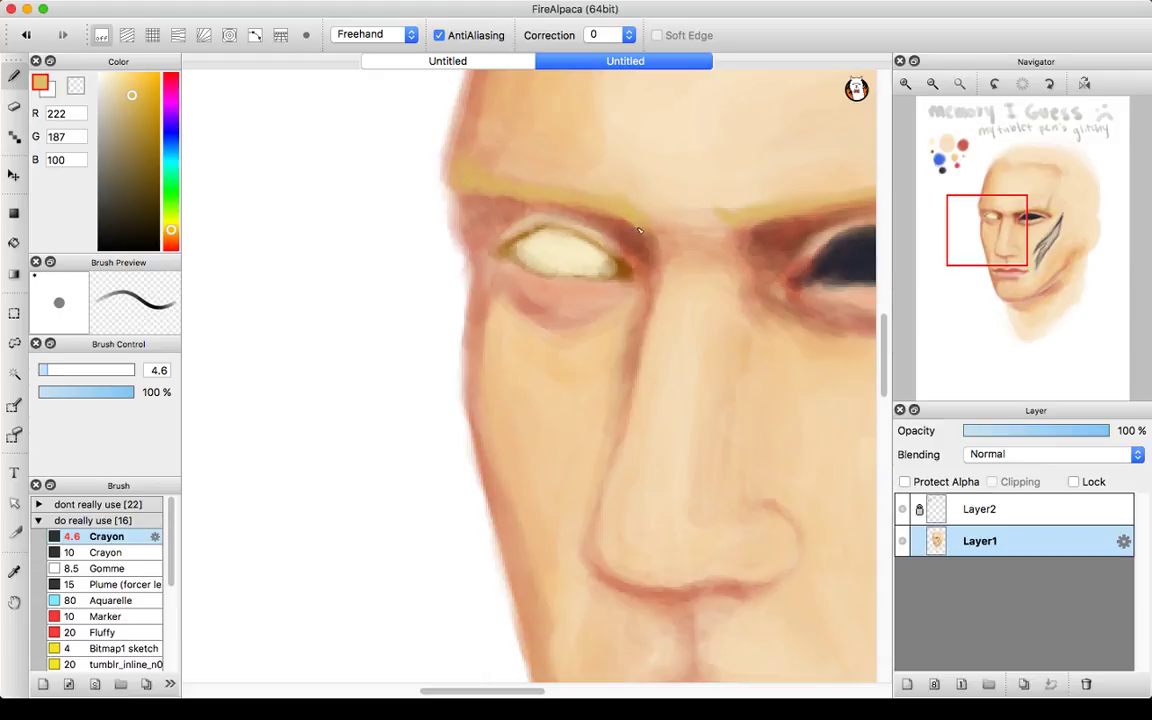
- Blend both golden eyebrows into the forehead and eye sockets using skin and reddish-brown tones sampled from the face
click(932, 85)
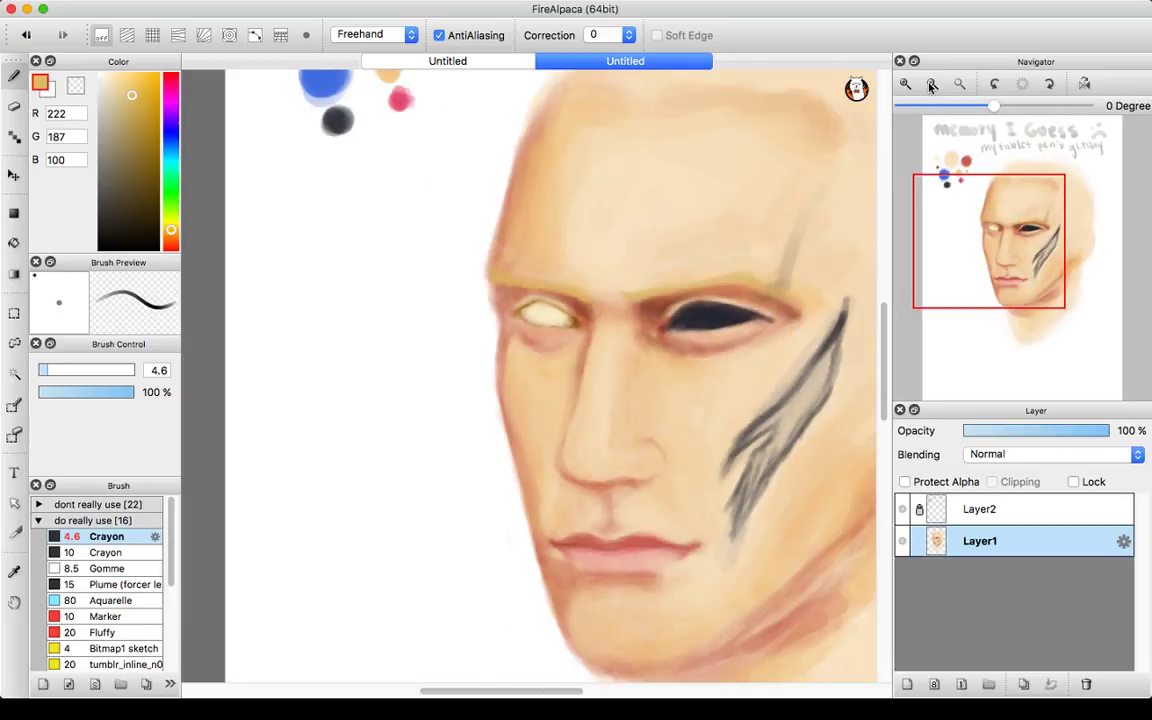
alt+click(647, 179)
alt+click(553, 254)
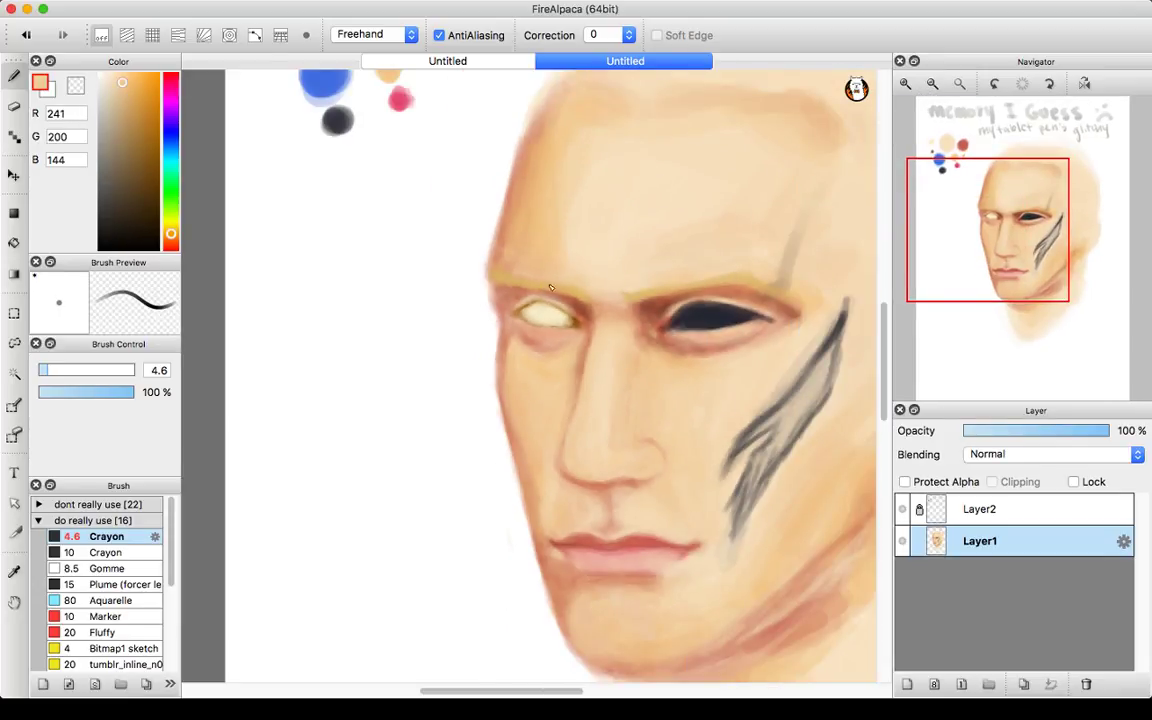
alt+click(522, 296)
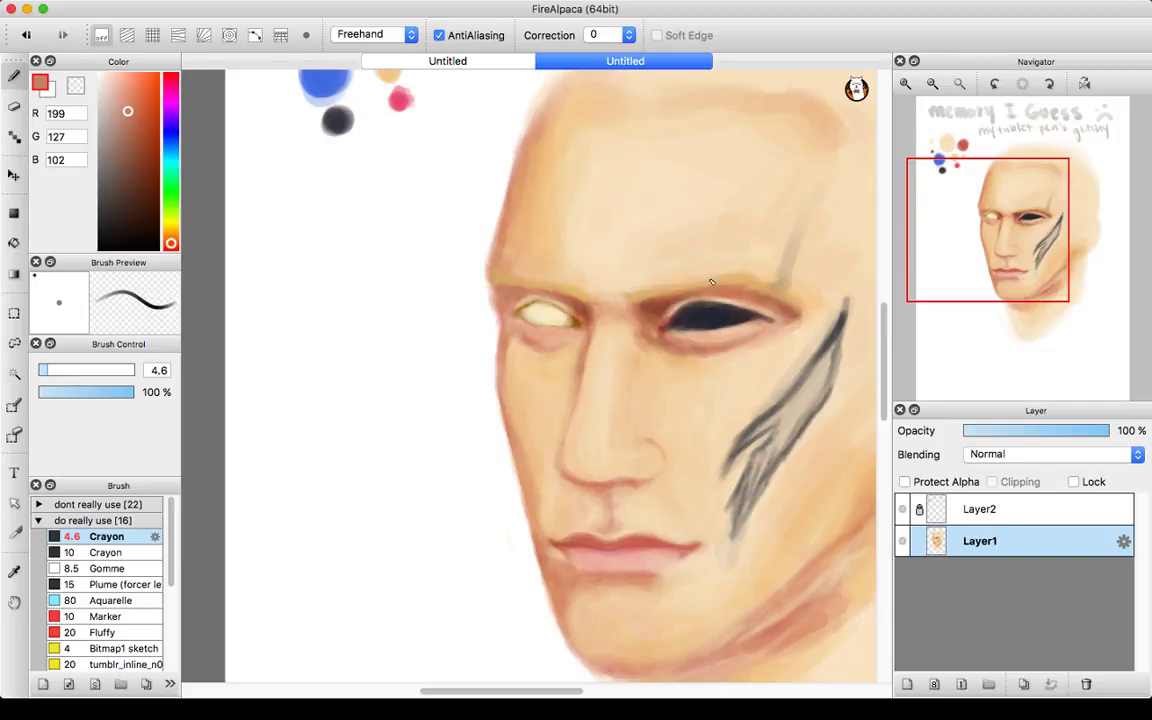
alt+click(628, 252)
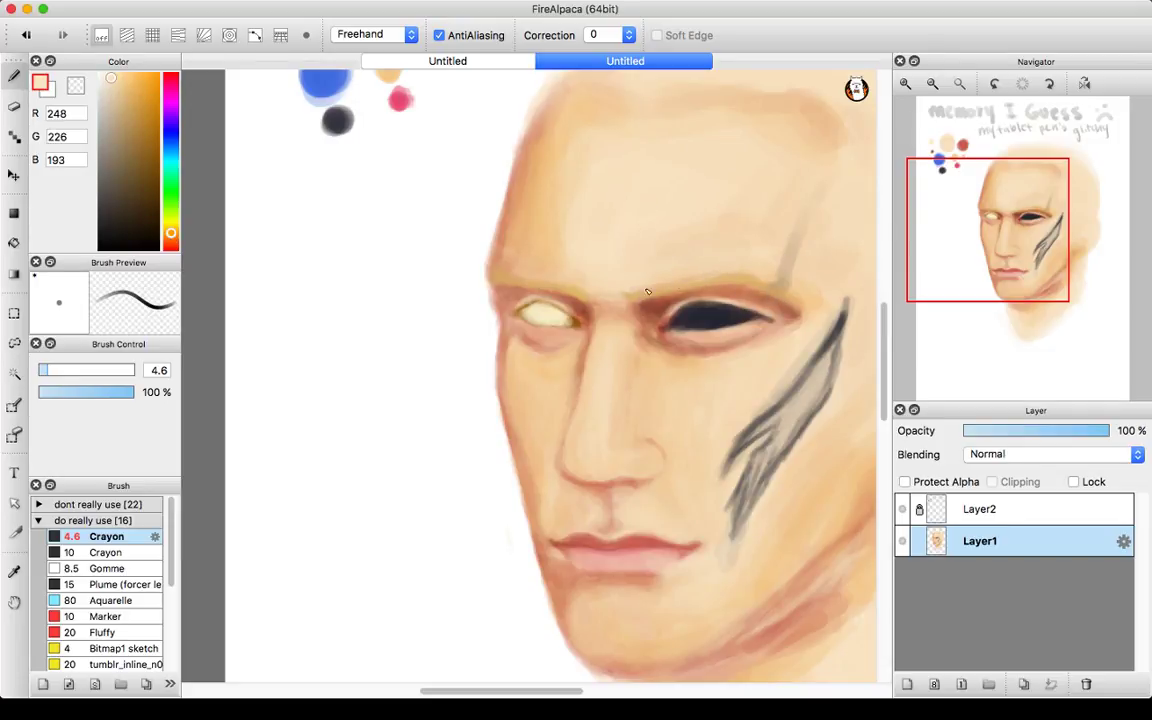
alt+click(736, 240)
- Refine the pale eye's inner corner and the nose bridge between the brows with sampled brown, peach and light skin tones
alt+click(577, 312)
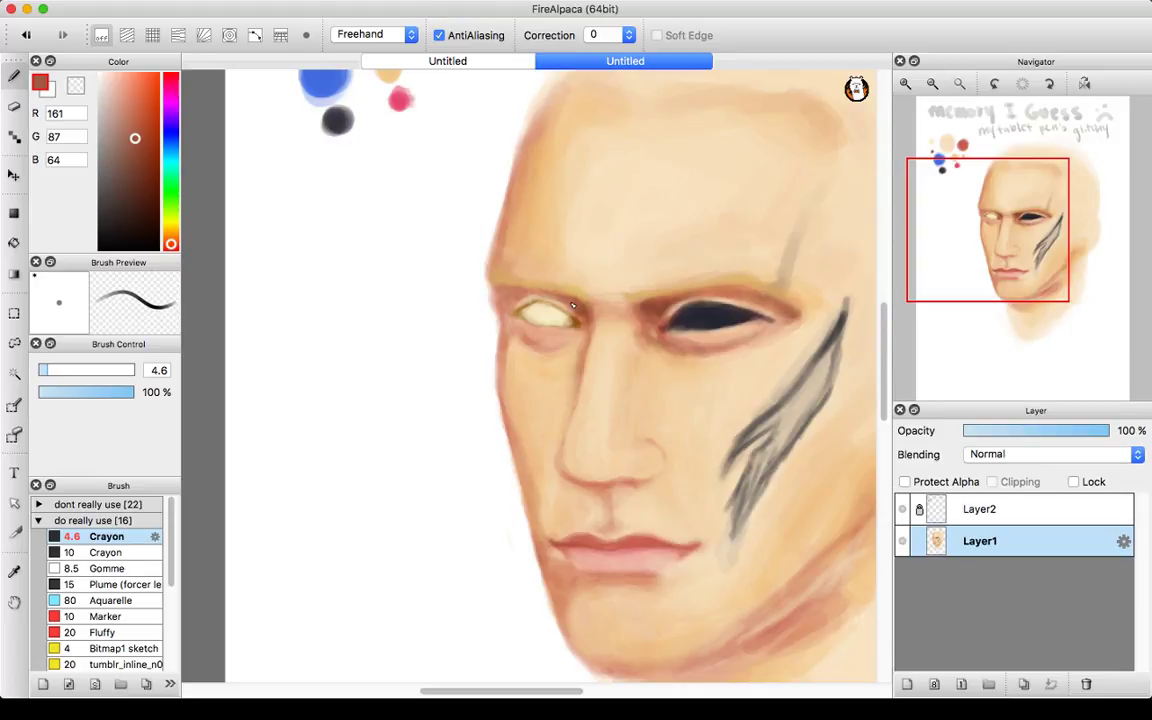
alt+click(617, 244)
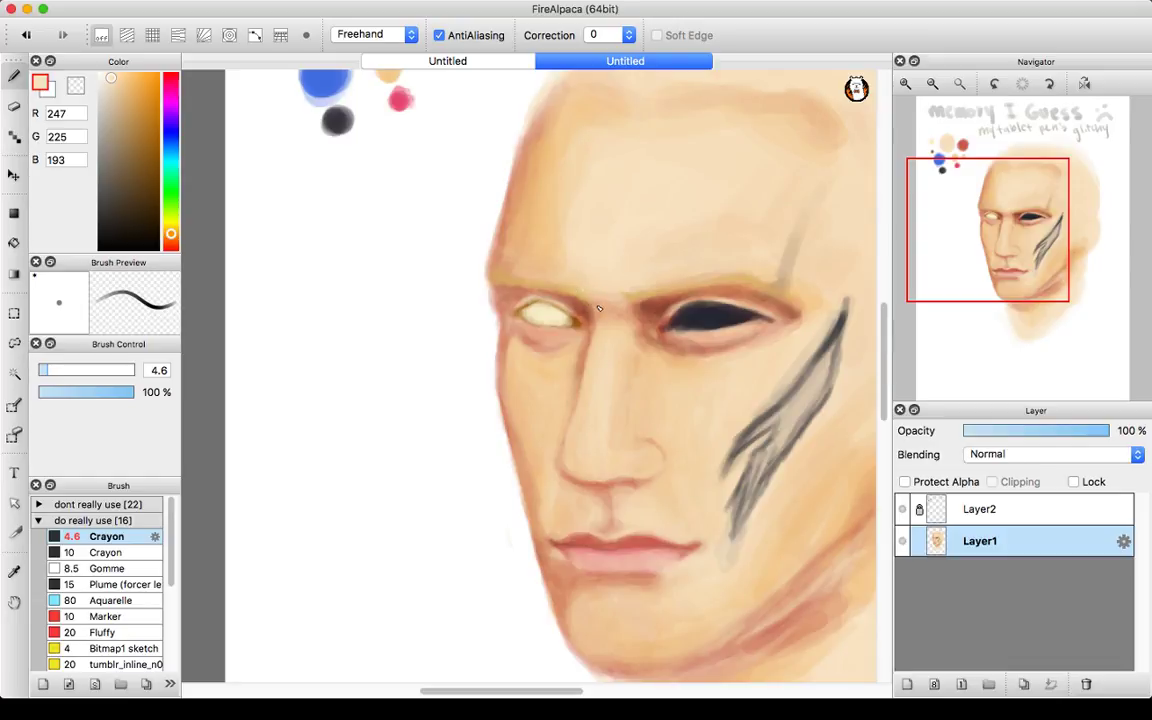
alt+click(588, 296)
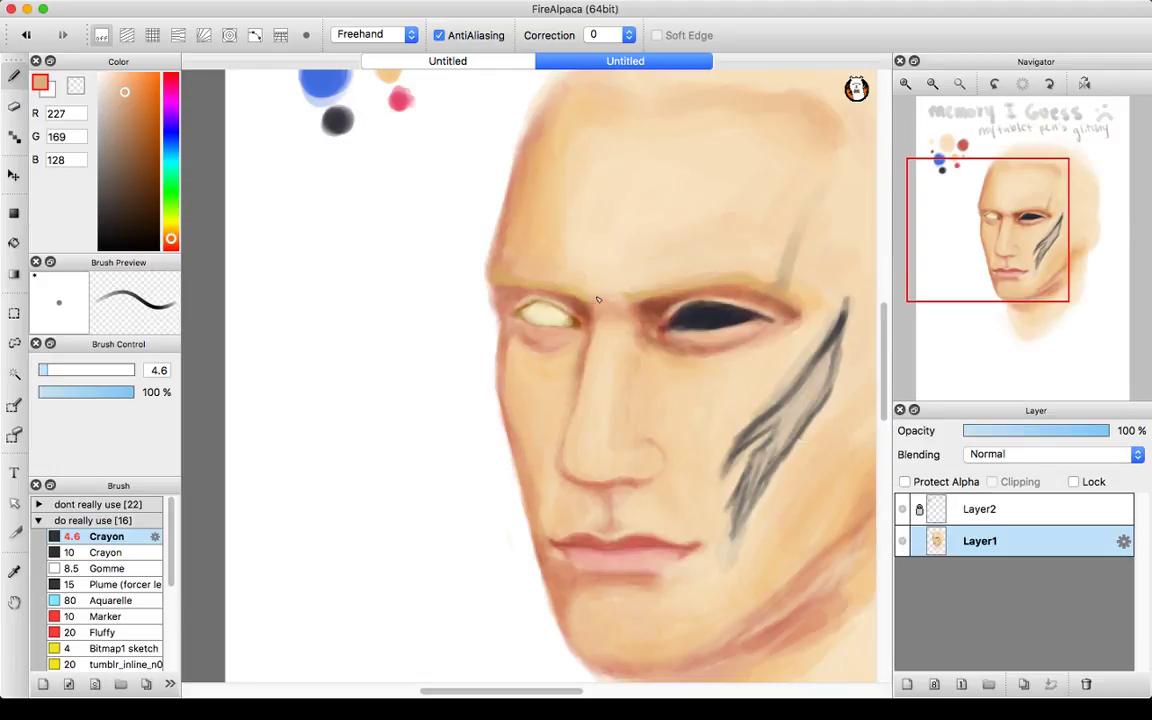
alt+click(607, 290)
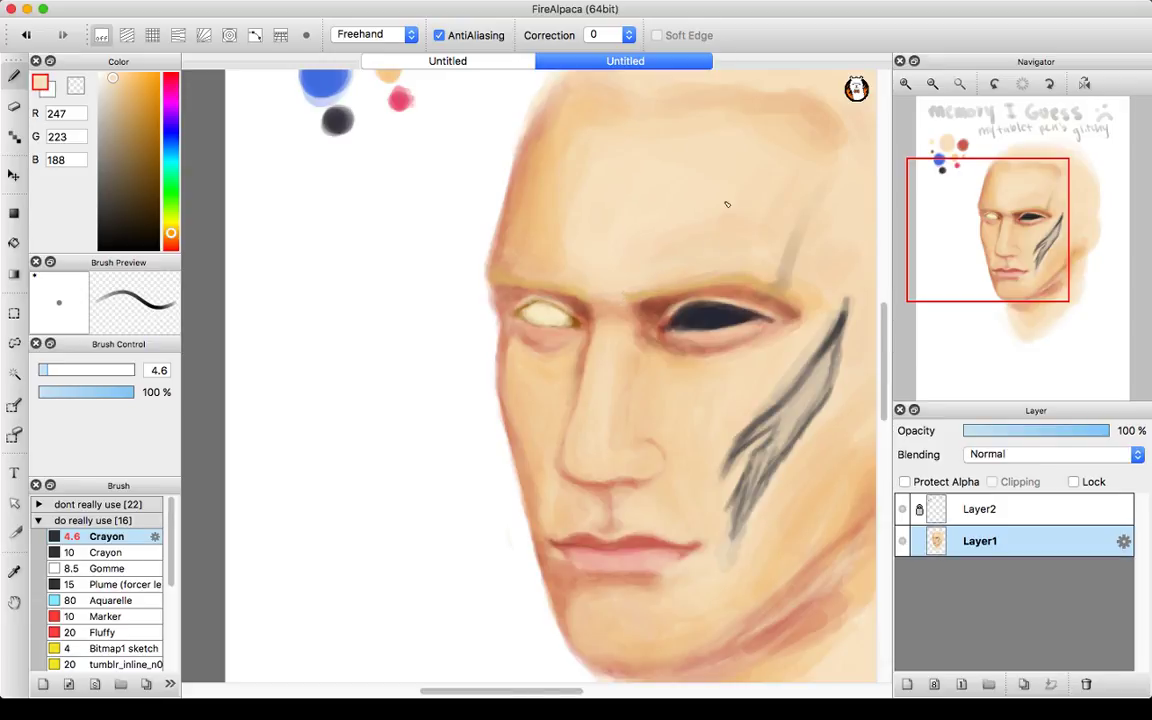
- Sample the orange-brown tone at the forehead's shaded edge and touch up the shading around the pale eye
drag(985, 228, 1019, 246)
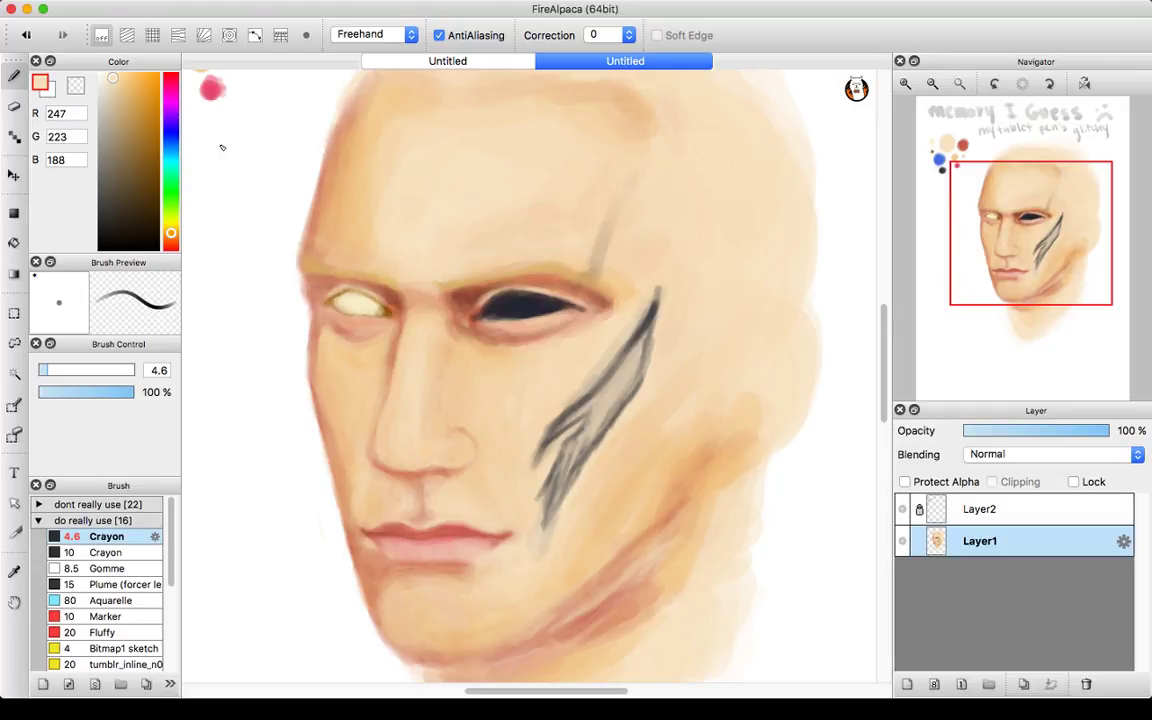
alt+click(318, 226)
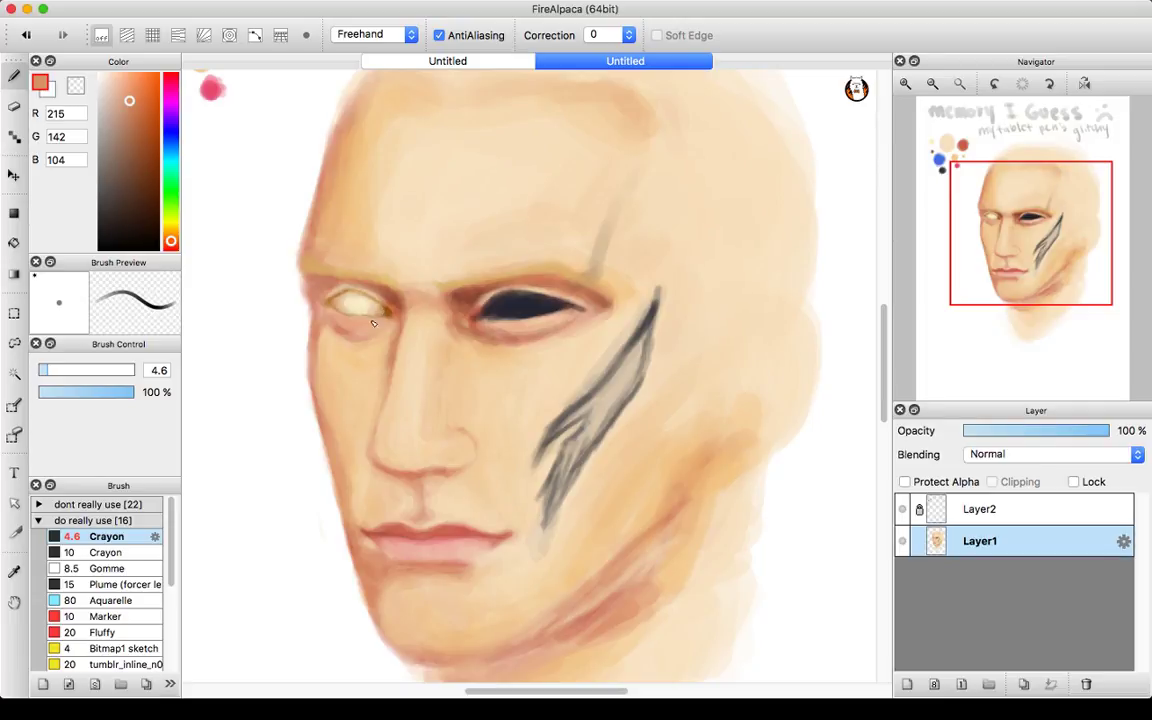
click(910, 84)
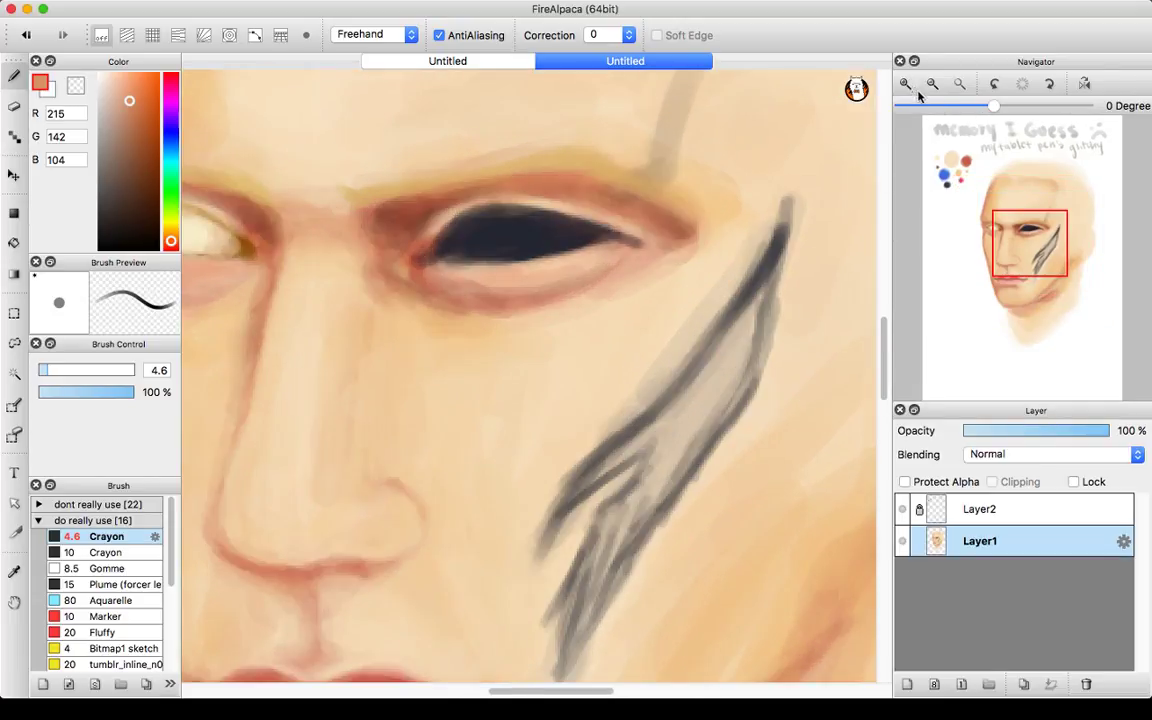
drag(1005, 240, 989, 202)
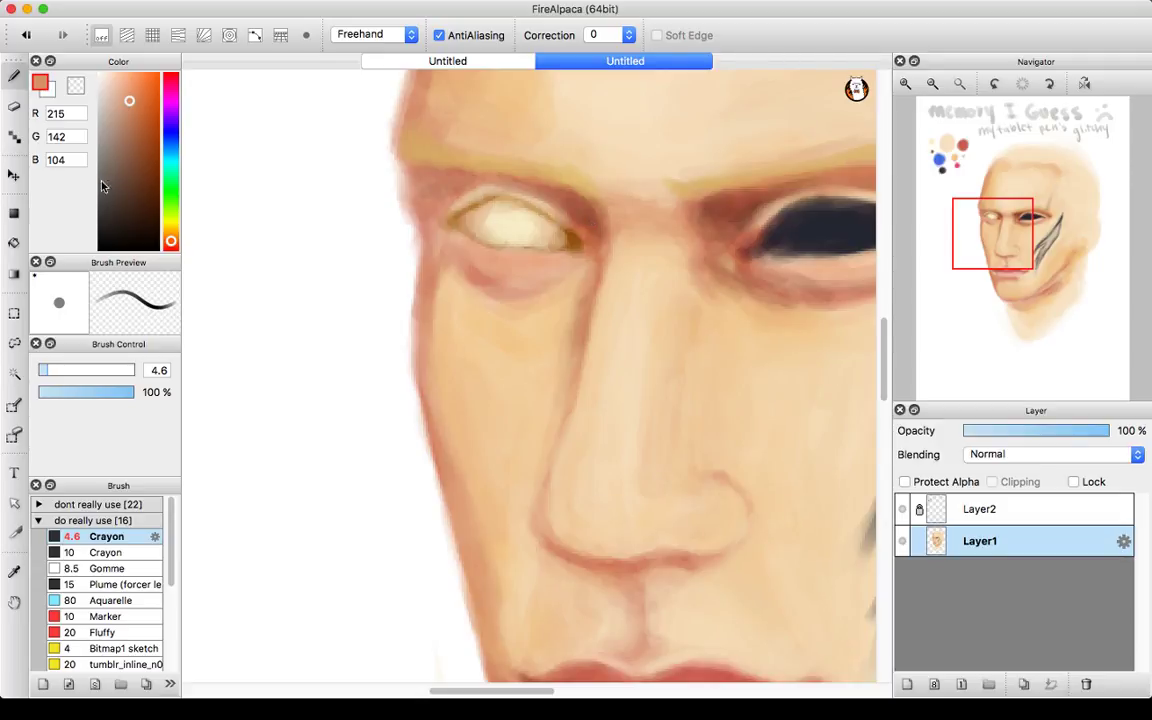
- Mix dark green (RGB 20, 103, 40), unlock Layer2, paint a green swatch between the blue and pink ones, and relock the layer
mouse_move(169, 212)
mouse_down()
mouse_move(174, 183)
mouse_move(128, 180)
mouse_move(127, 165)
mouse_move(147, 181)
mouse_up()
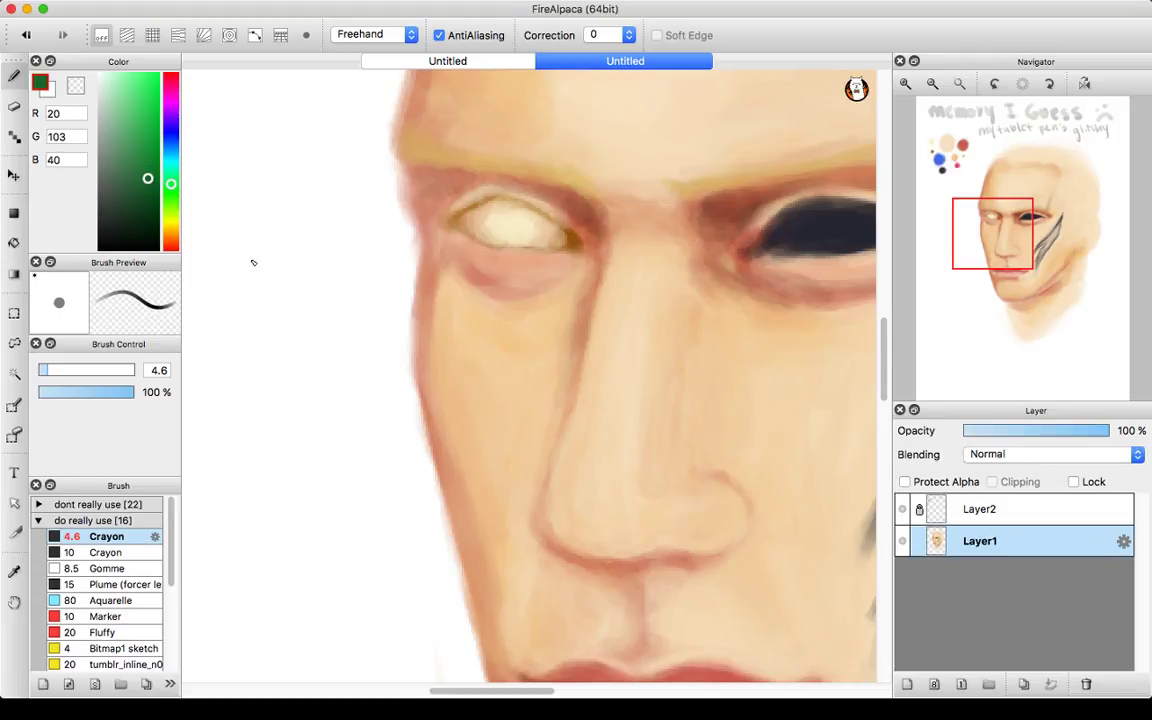
drag(949, 238, 954, 176)
click(1013, 507)
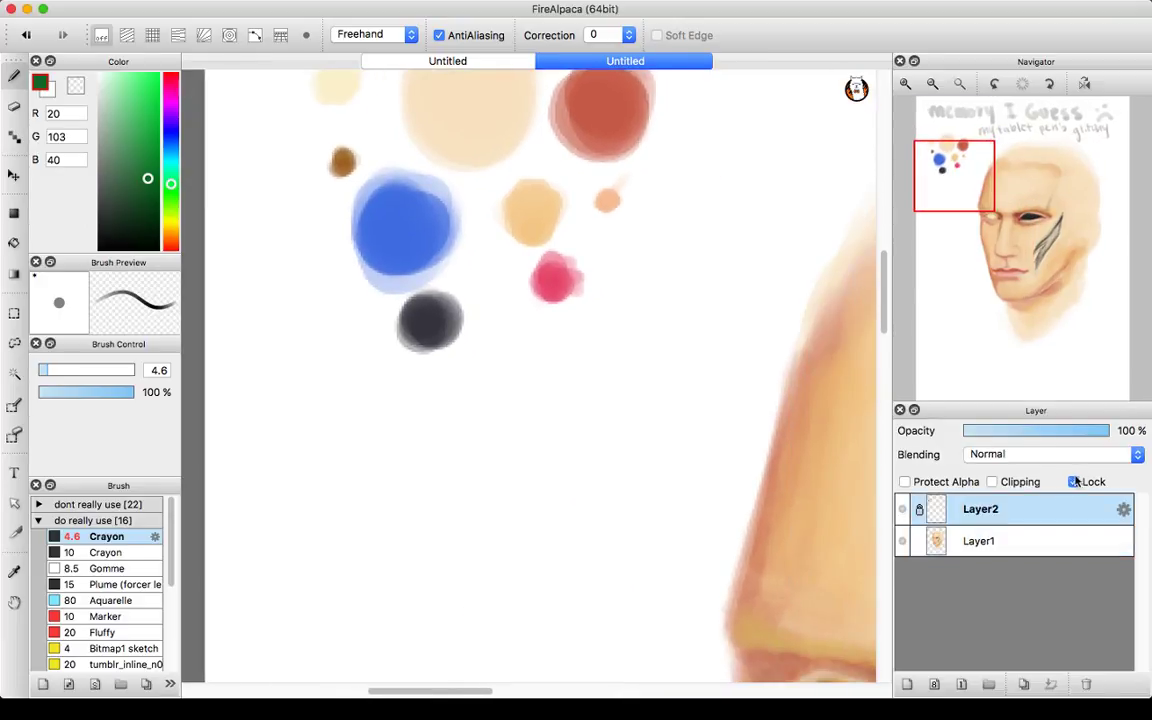
click(1074, 481)
mouse_move(484, 276)
mouse_down()
mouse_move(496, 283)
mouse_move(480, 276)
mouse_move(495, 273)
mouse_up()
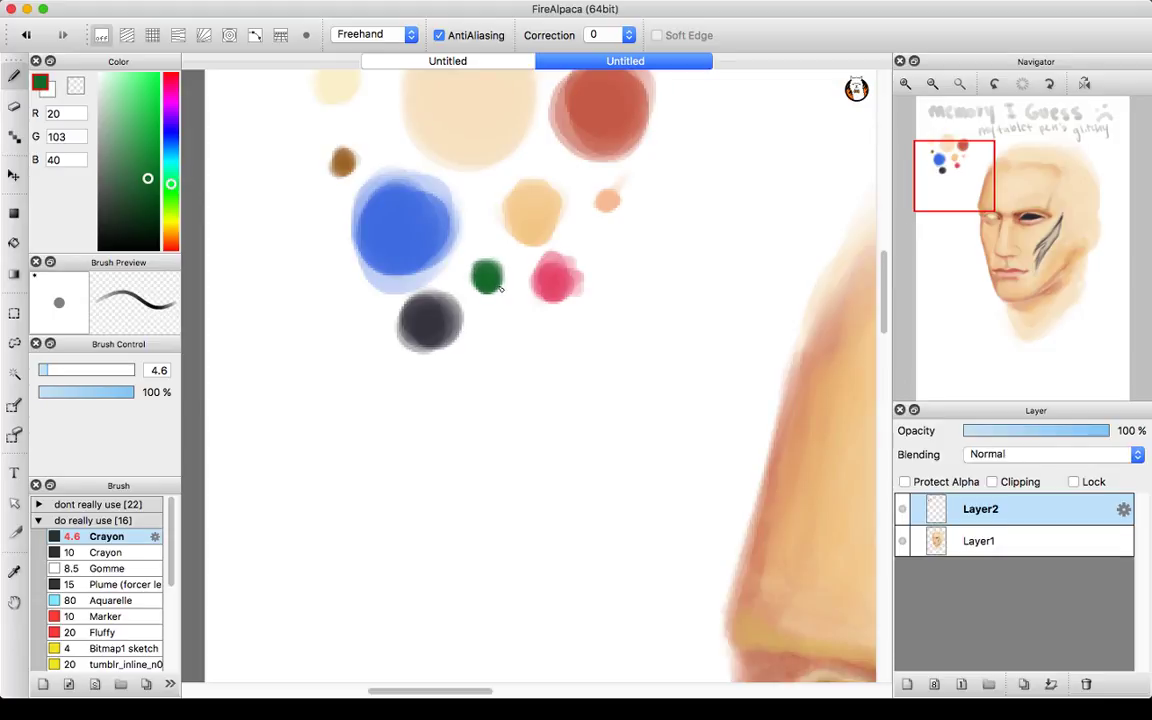
click(1073, 481)
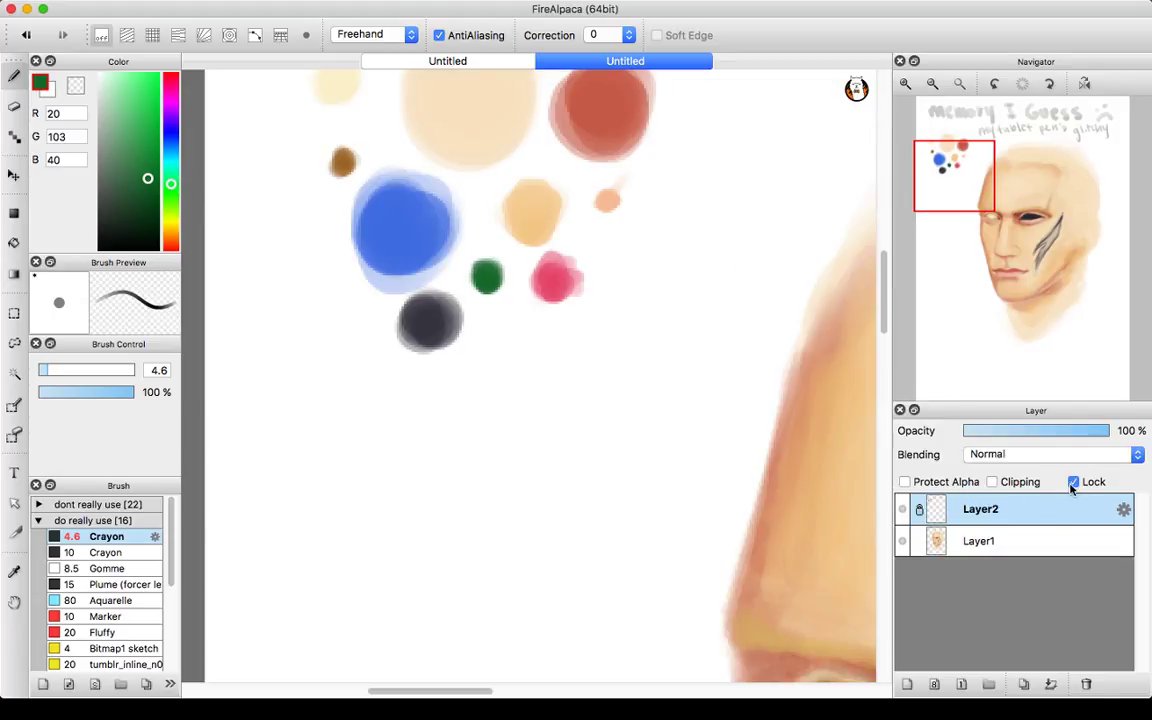
- Make Layer1 active and paint a first green iris stroke in the pale eye
click(940, 543)
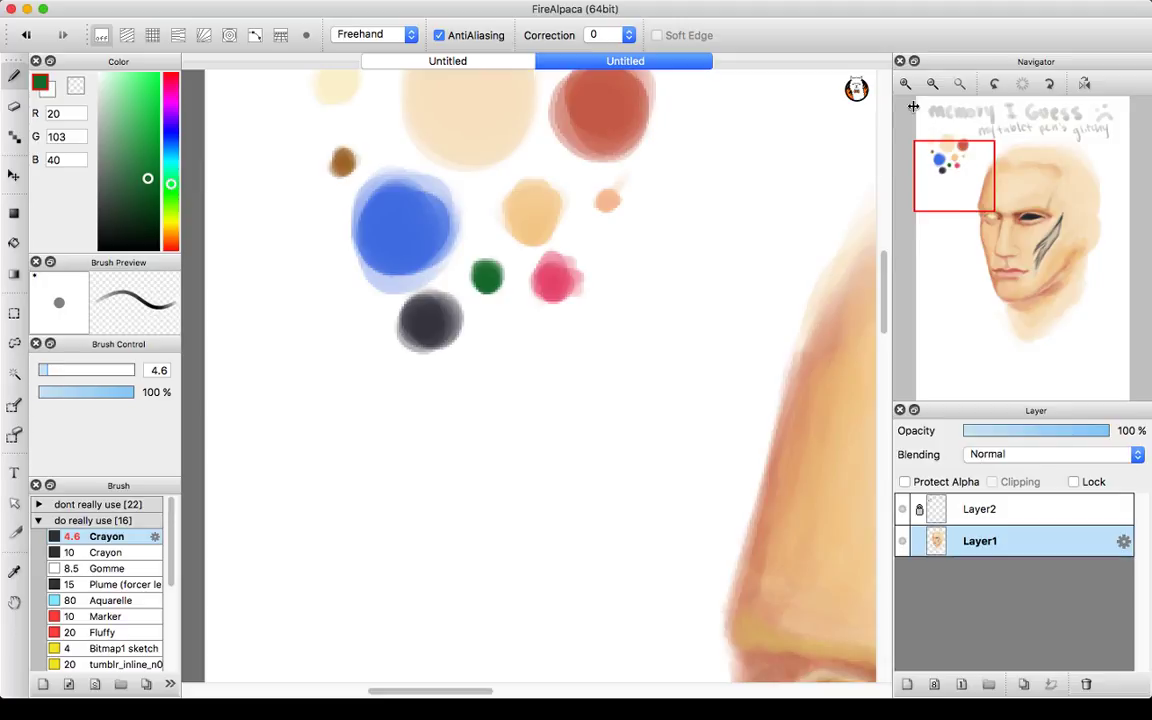
click(936, 83)
click(936, 83)
click(936, 83)
drag(1010, 233, 1021, 267)
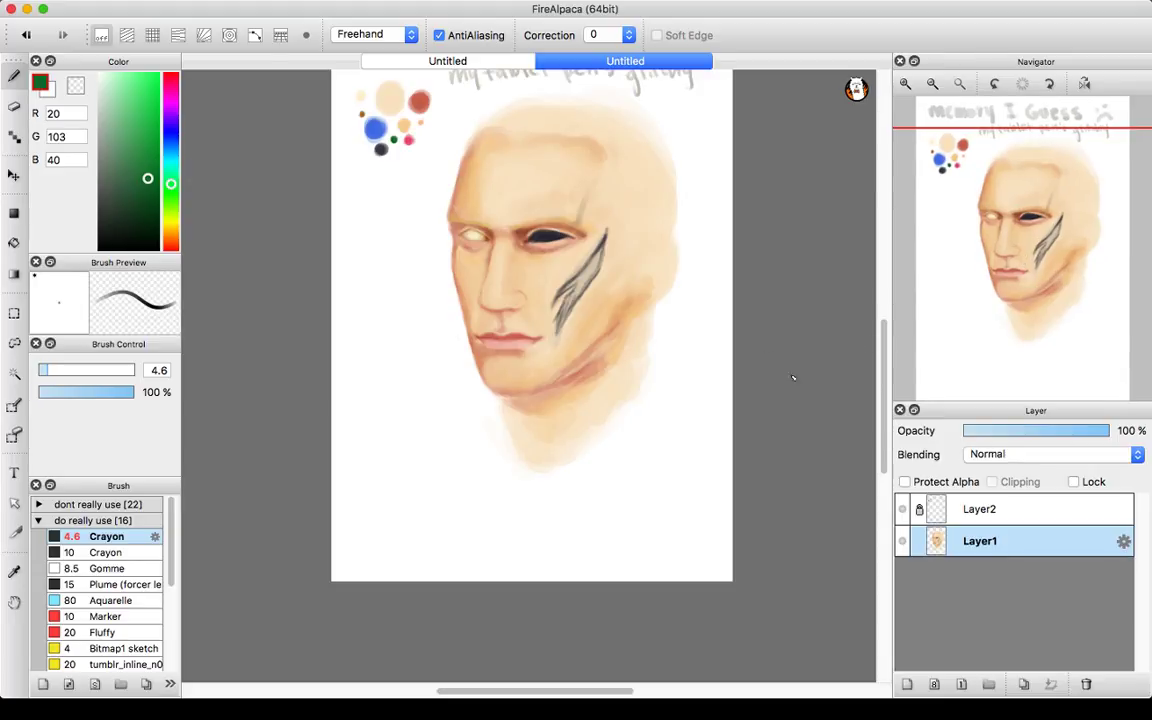
click(905, 87)
click(905, 87)
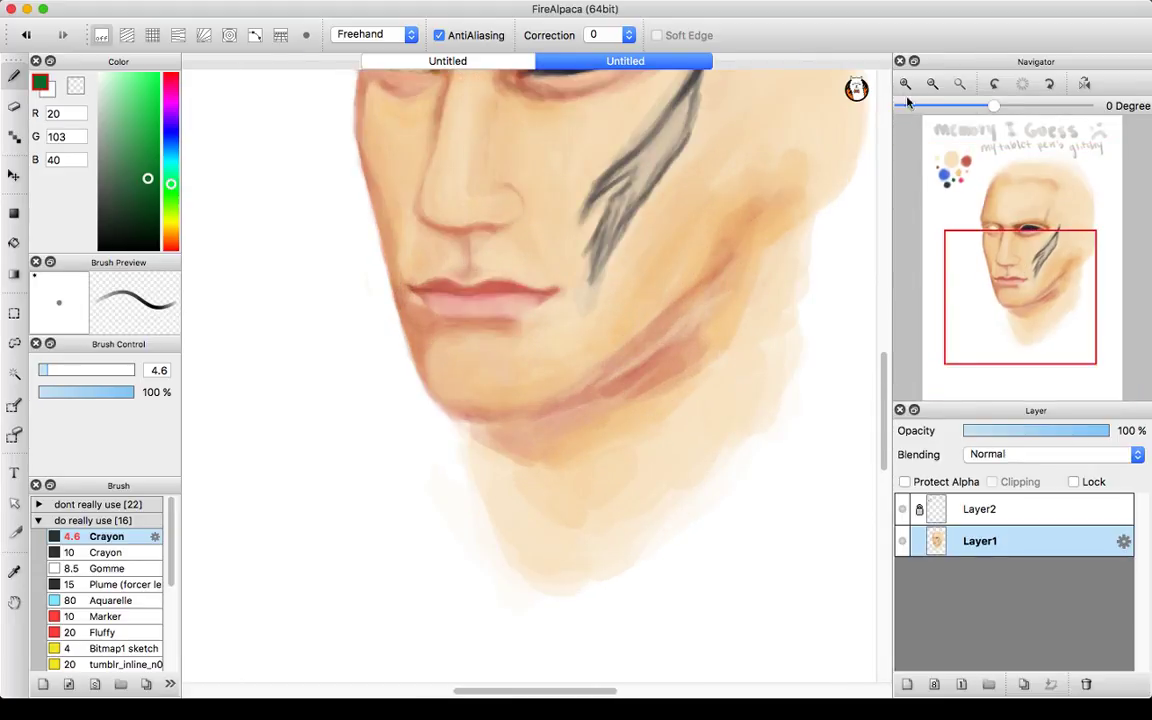
click(1029, 225)
drag(1029, 225, 1015, 249)
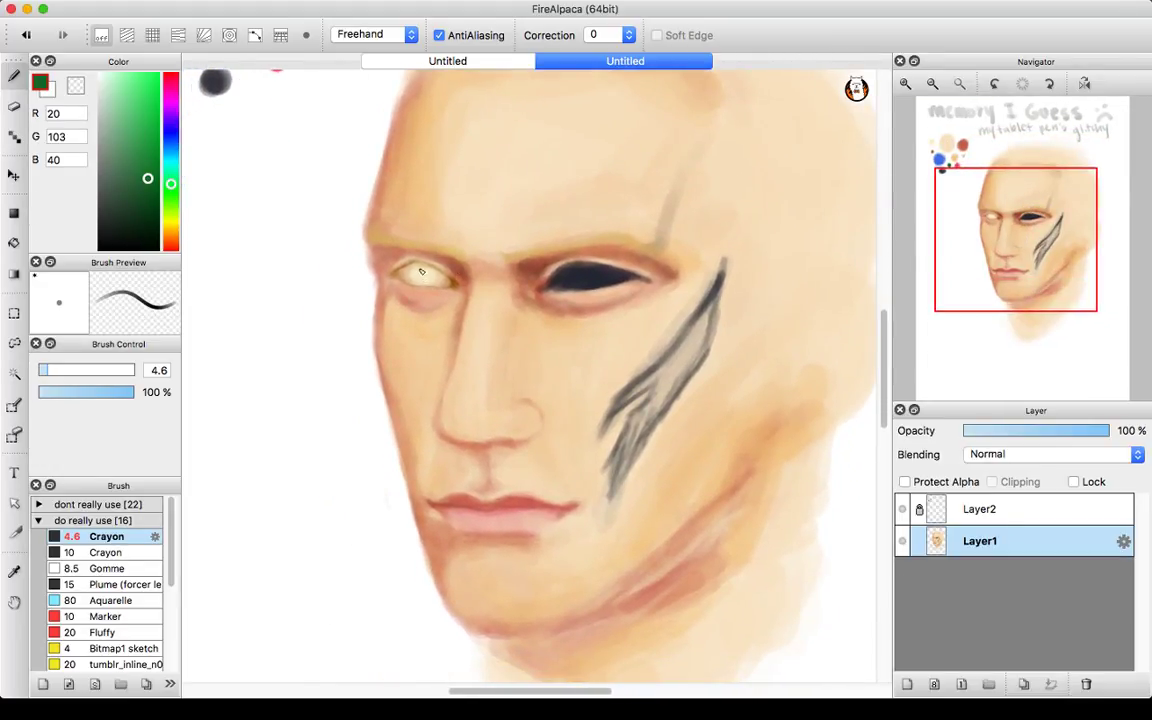
mouse_move(422, 268)
mouse_down()
mouse_move(428, 284)
mouse_move(419, 281)
mouse_up()
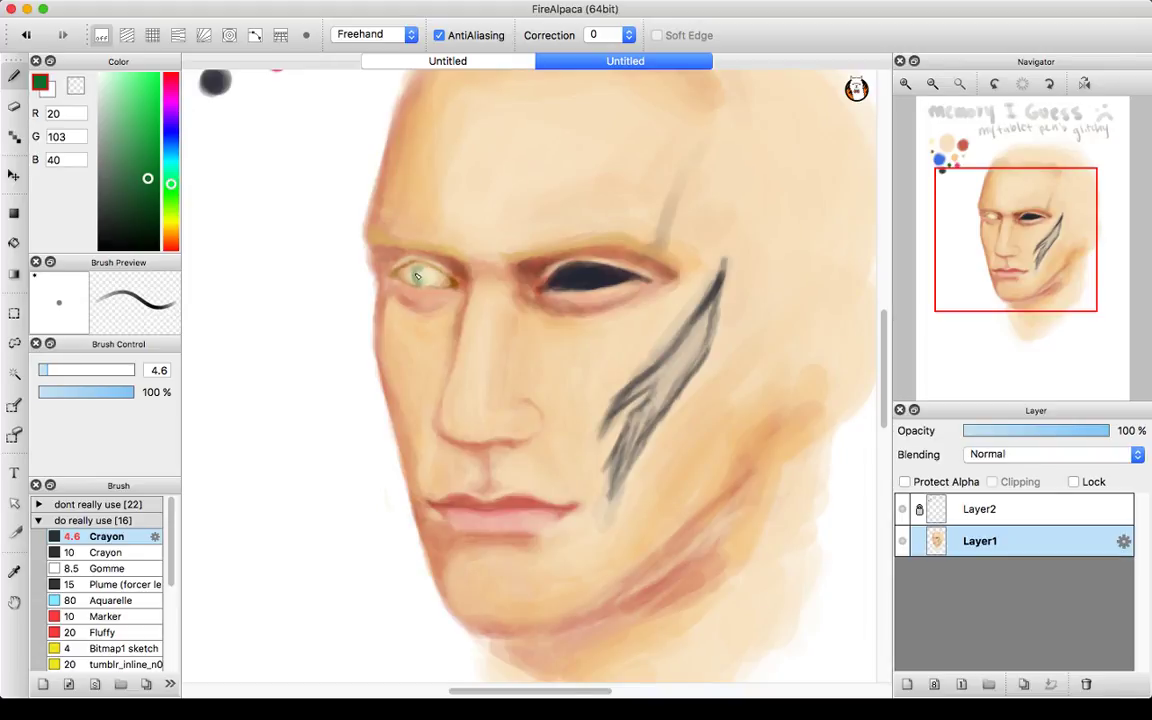
- Fill in a round, solid green iris in the pale eye, enlarging the Crayon brush to size 7.9
click(905, 84)
click(905, 84)
click(905, 84)
drag(991, 187, 993, 205)
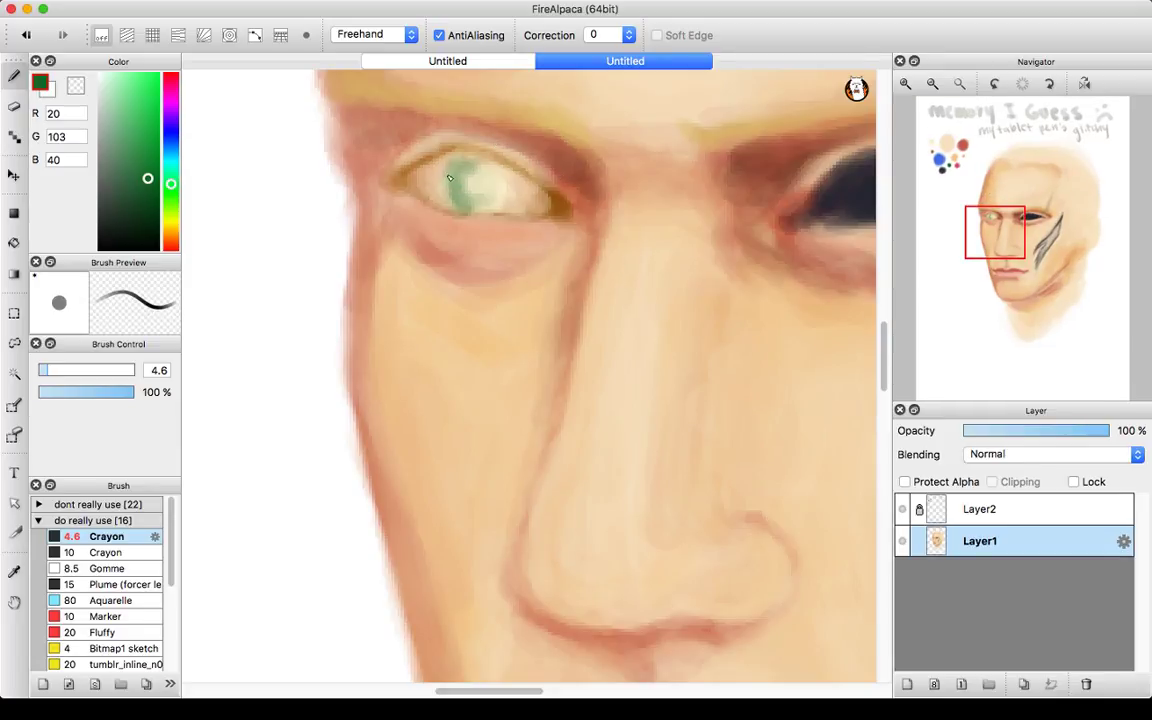
mouse_move(454, 163)
mouse_down()
mouse_move(469, 168)
mouse_move(456, 184)
mouse_move(456, 158)
mouse_move(449, 194)
mouse_move(450, 158)
mouse_move(455, 198)
mouse_move(444, 194)
mouse_move(456, 208)
mouse_move(452, 160)
mouse_move(442, 193)
mouse_move(449, 181)
mouse_move(477, 191)
mouse_move(492, 168)
mouse_move(506, 170)
mouse_move(481, 211)
mouse_move(450, 205)
mouse_move(473, 207)
mouse_move(448, 187)
mouse_move(457, 205)
mouse_move(467, 169)
mouse_move(464, 186)
mouse_move(483, 196)
mouse_move(491, 170)
mouse_move(458, 161)
mouse_move(500, 174)
mouse_move(479, 162)
mouse_move(494, 189)
mouse_move(415, 187)
mouse_move(485, 198)
mouse_up()
mouse_move(431, 195)
mouse_down()
mouse_move(456, 150)
mouse_move(481, 186)
mouse_up()
drag(63, 368, 54, 369)
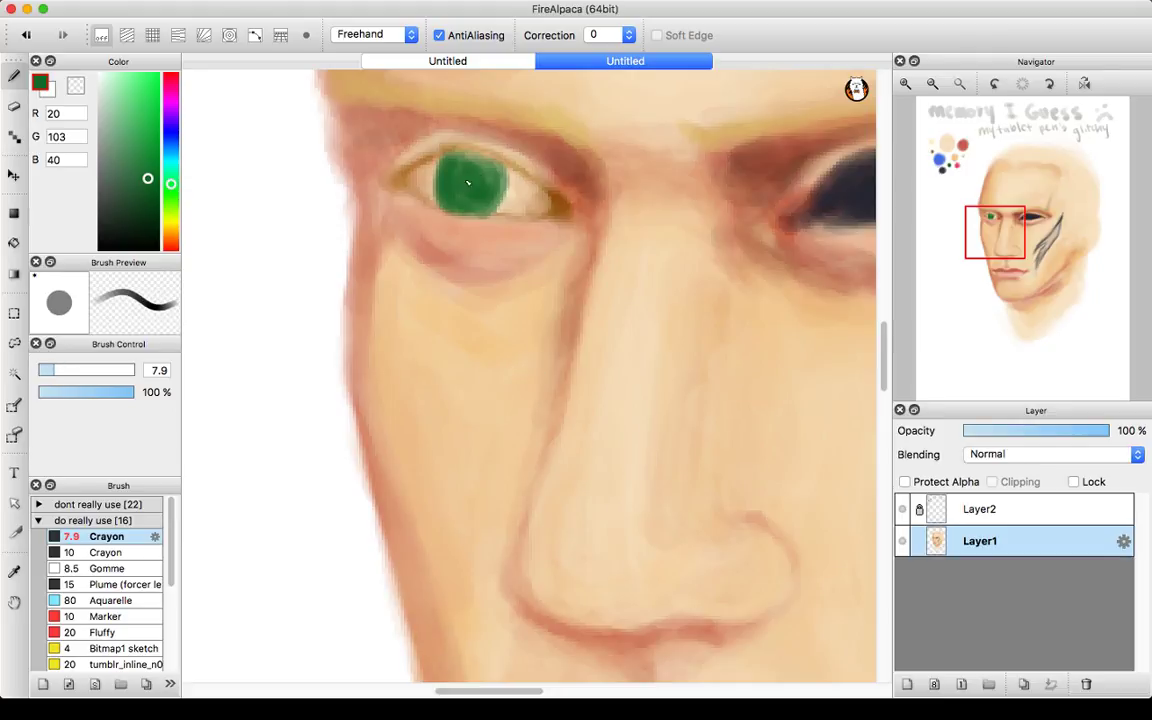
- Even out the green fill of the iris and refine its inner edge with the Crayon brush reduced to size 1.7
drag(465, 162, 492, 180)
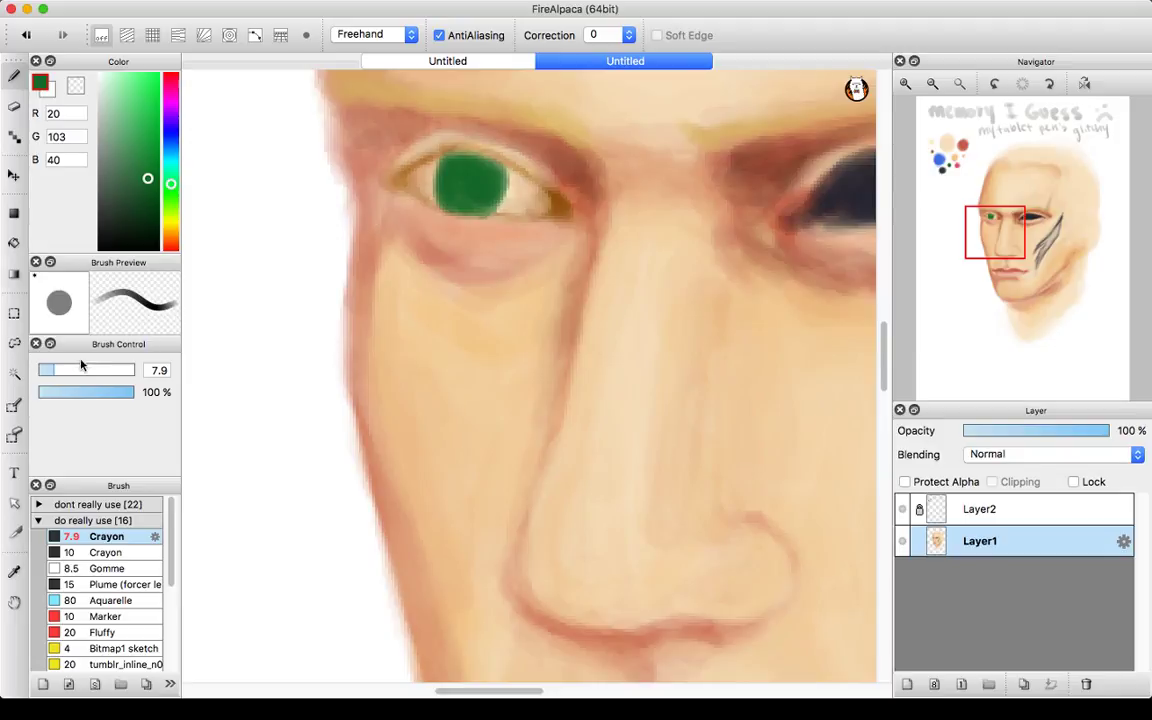
drag(47, 371, 40, 371)
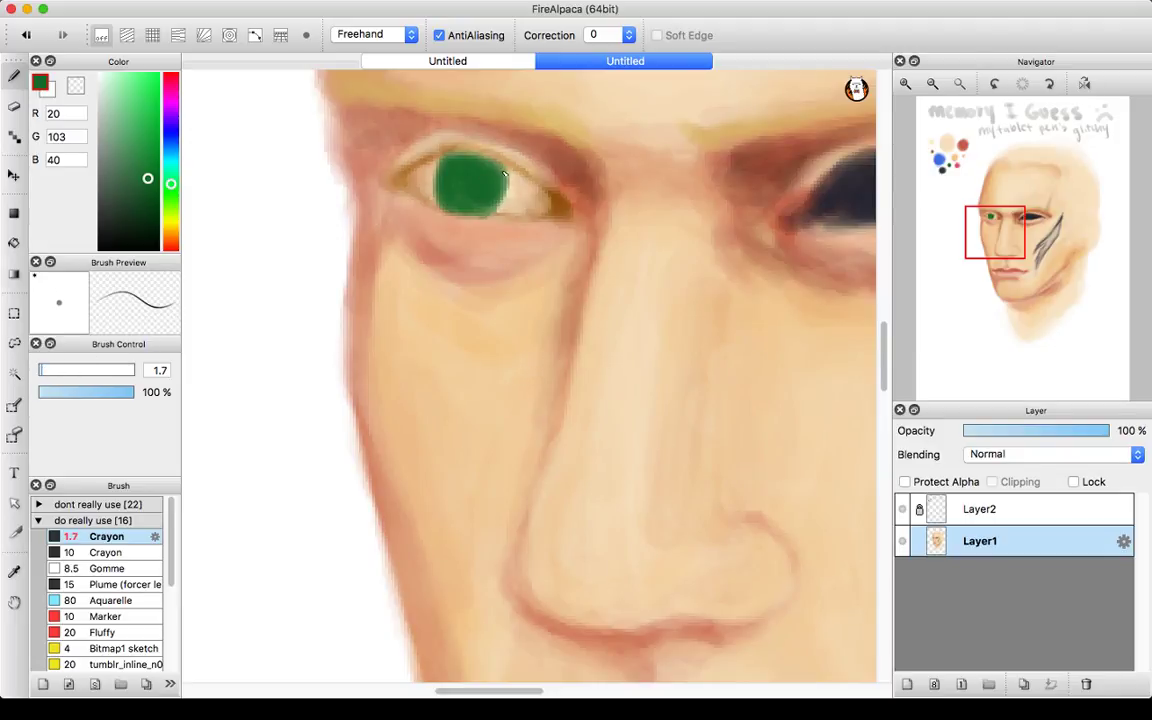
drag(504, 168, 505, 185)
- Examine the green iris against the whole portrait and up close
click(932, 84)
click(932, 84)
click(932, 84)
click(932, 84)
click(932, 84)
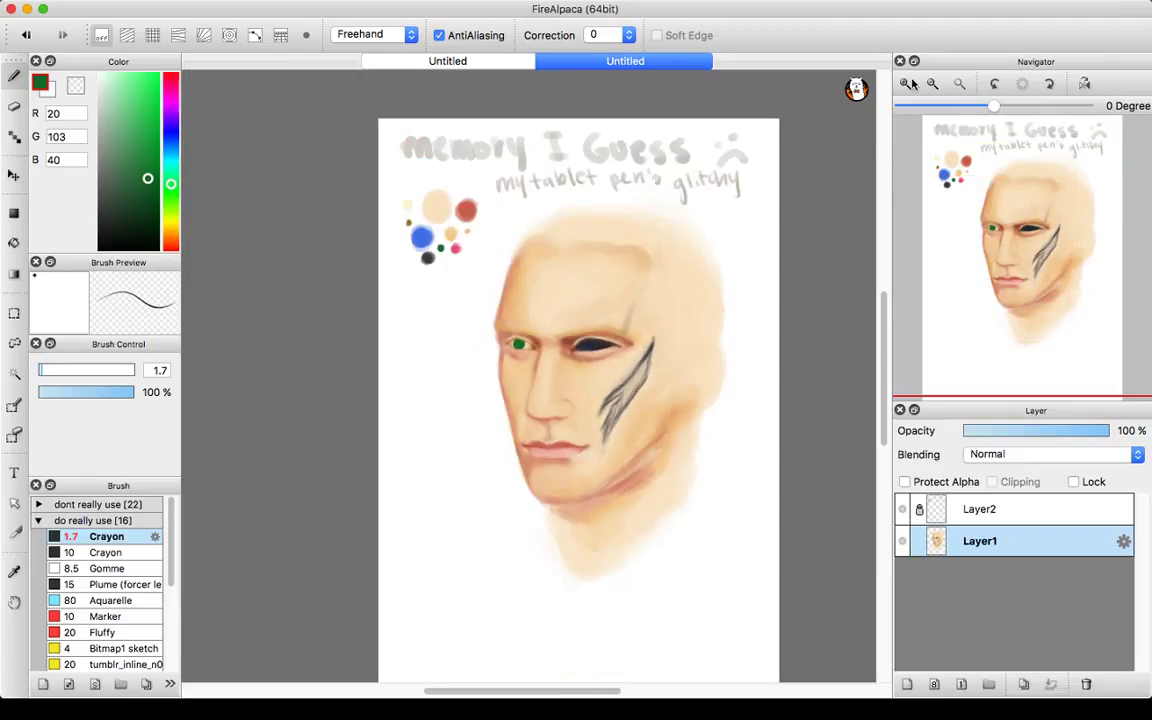
click(912, 84)
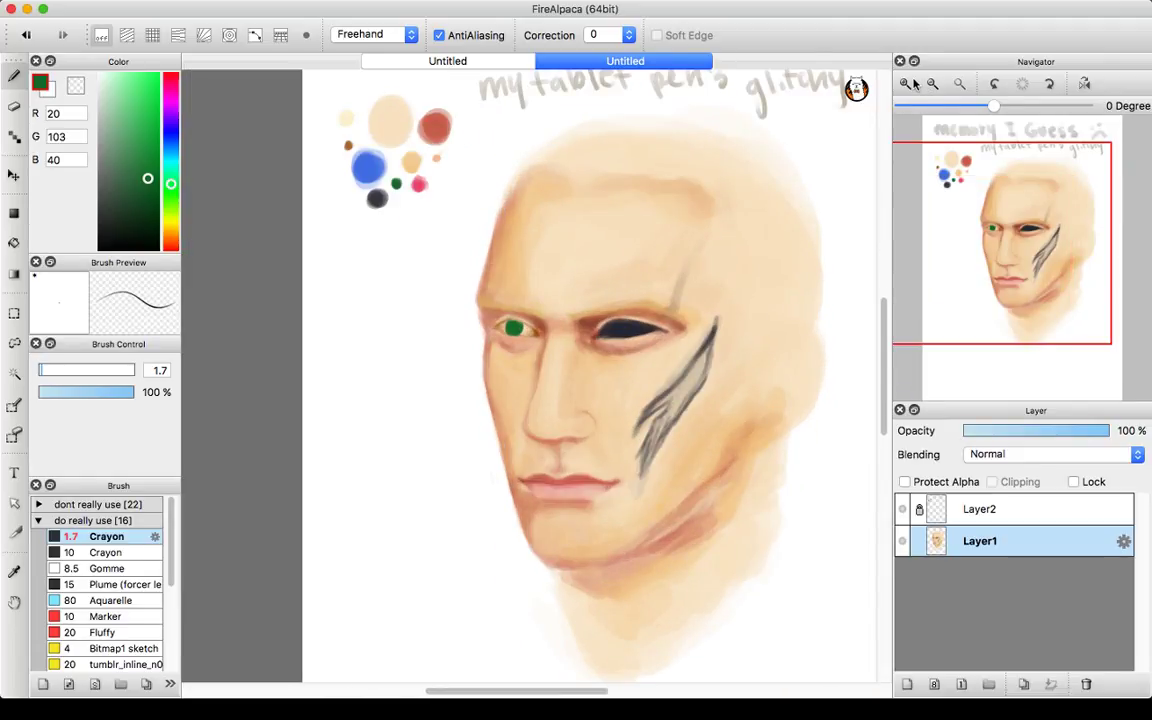
click(911, 82)
click(911, 82)
click(911, 82)
click(911, 82)
click(911, 82)
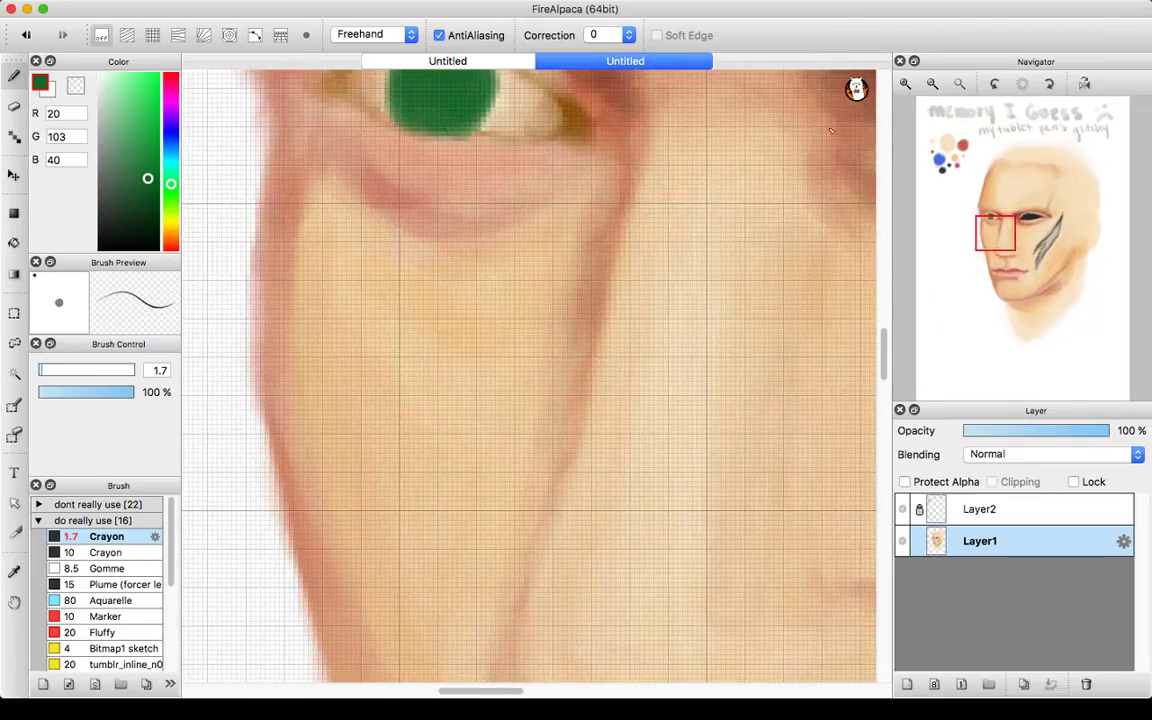
scroll(830, 130, down, 5)
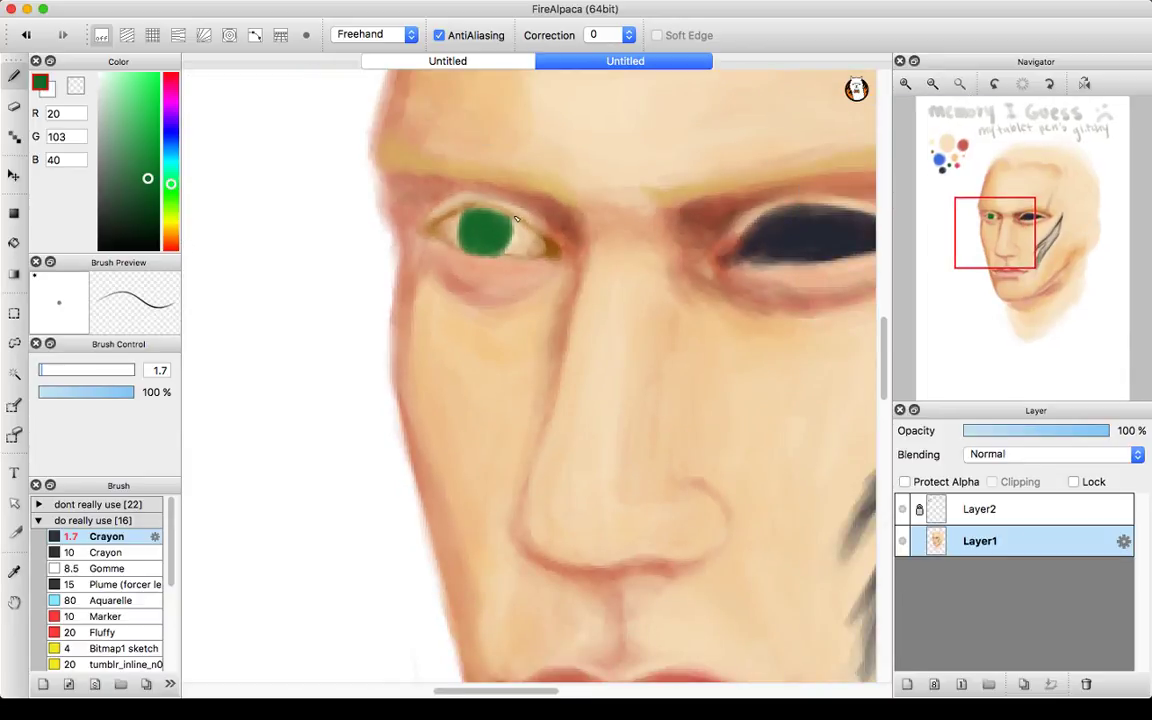
- Sample the light skin tone (RGB 228, 197, 164) at the green eye's upper lid and touch up the lid edge over the iris
alt+click(460, 213)
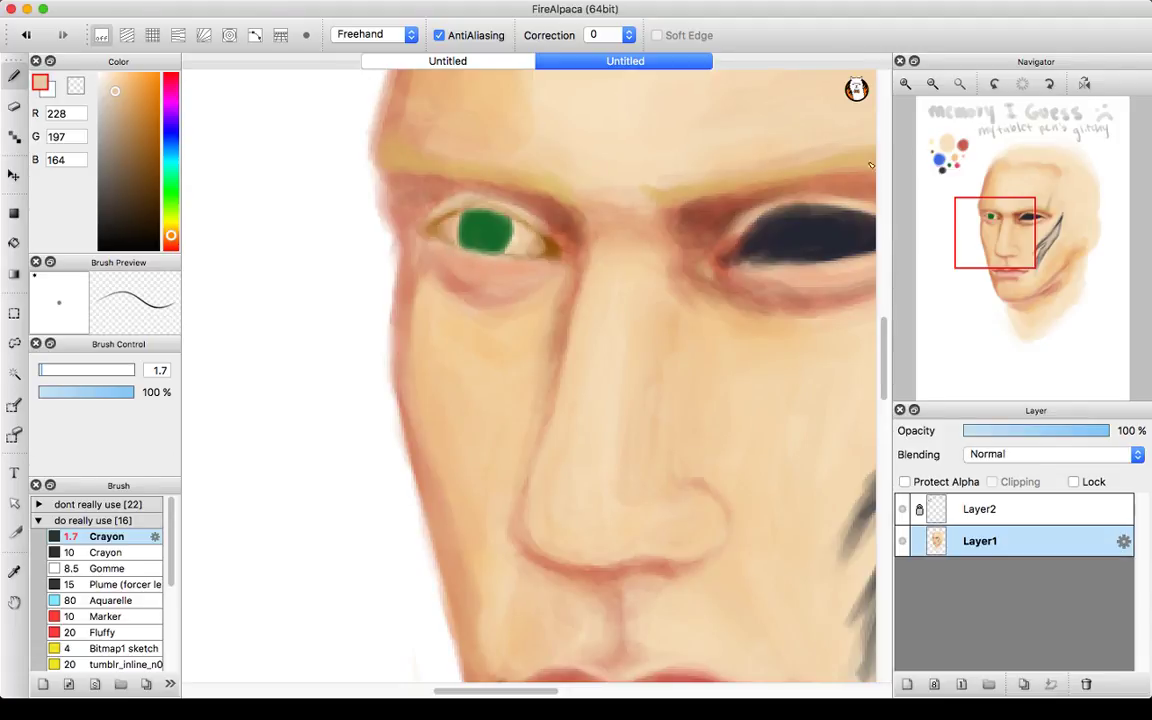
click(932, 84)
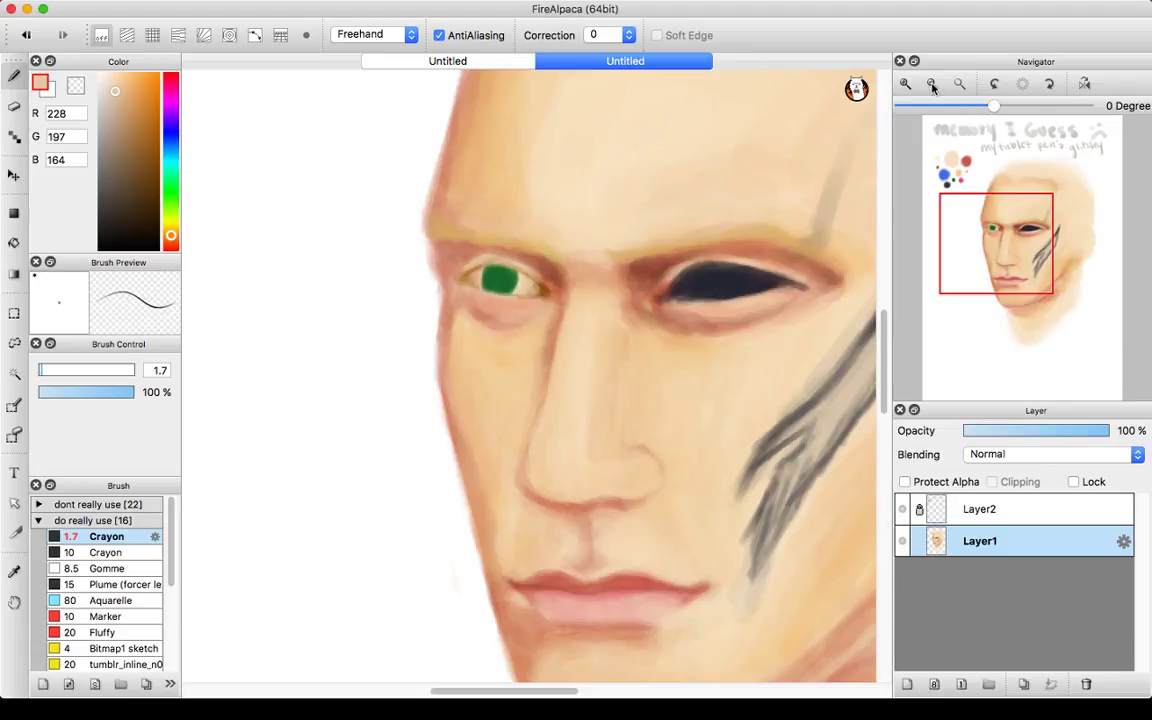
click(932, 84)
click(906, 84)
click(906, 84)
click(906, 84)
click(997, 231)
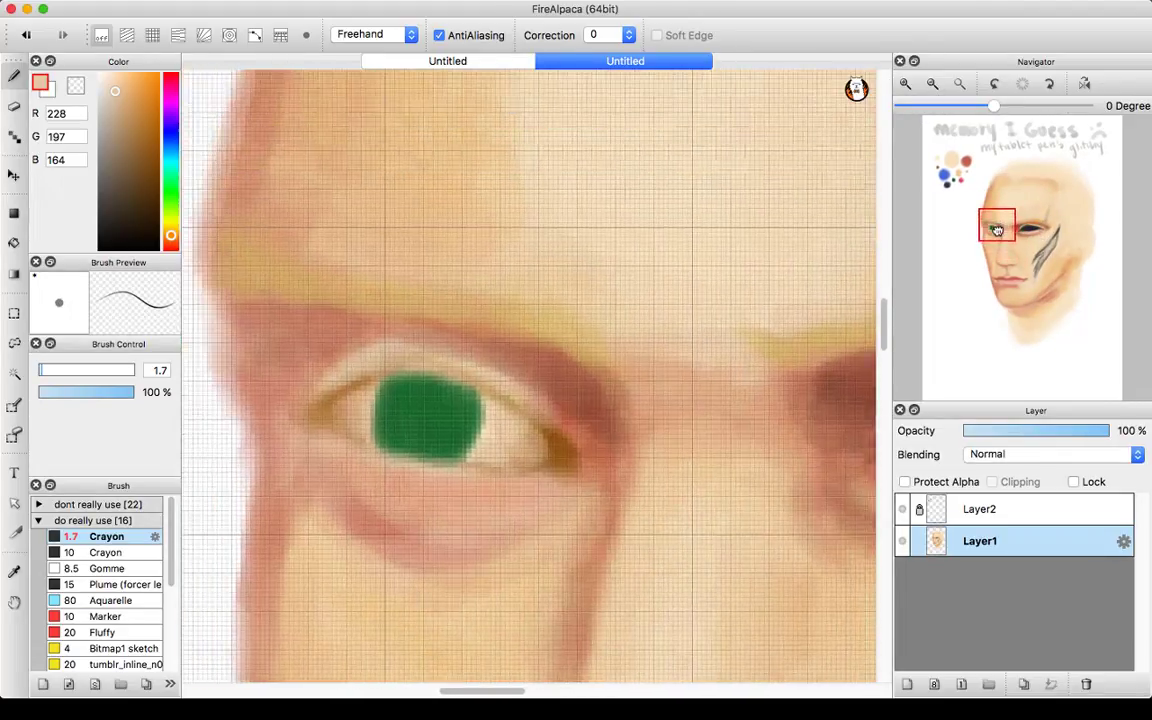
click(932, 84)
click(932, 84)
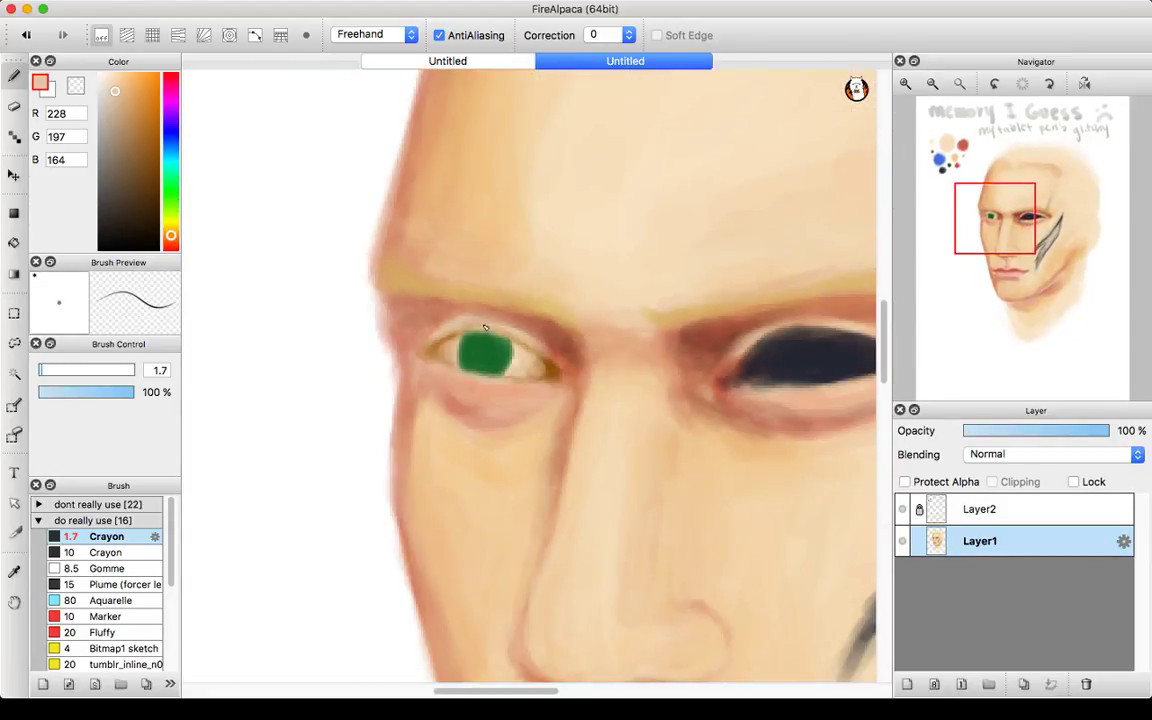
- Refine the green eye's inner corner and upper lid crease with sampled reddish-brown, dark brown and light skin tones
right_click(534, 326)
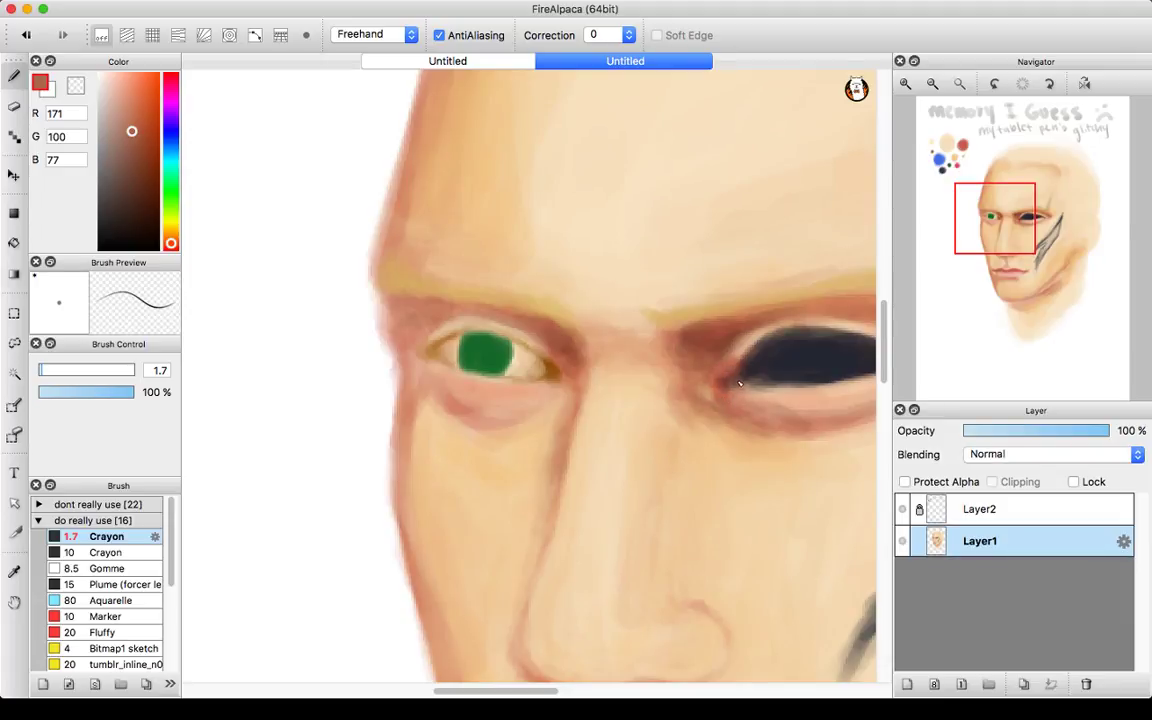
alt+click(549, 372)
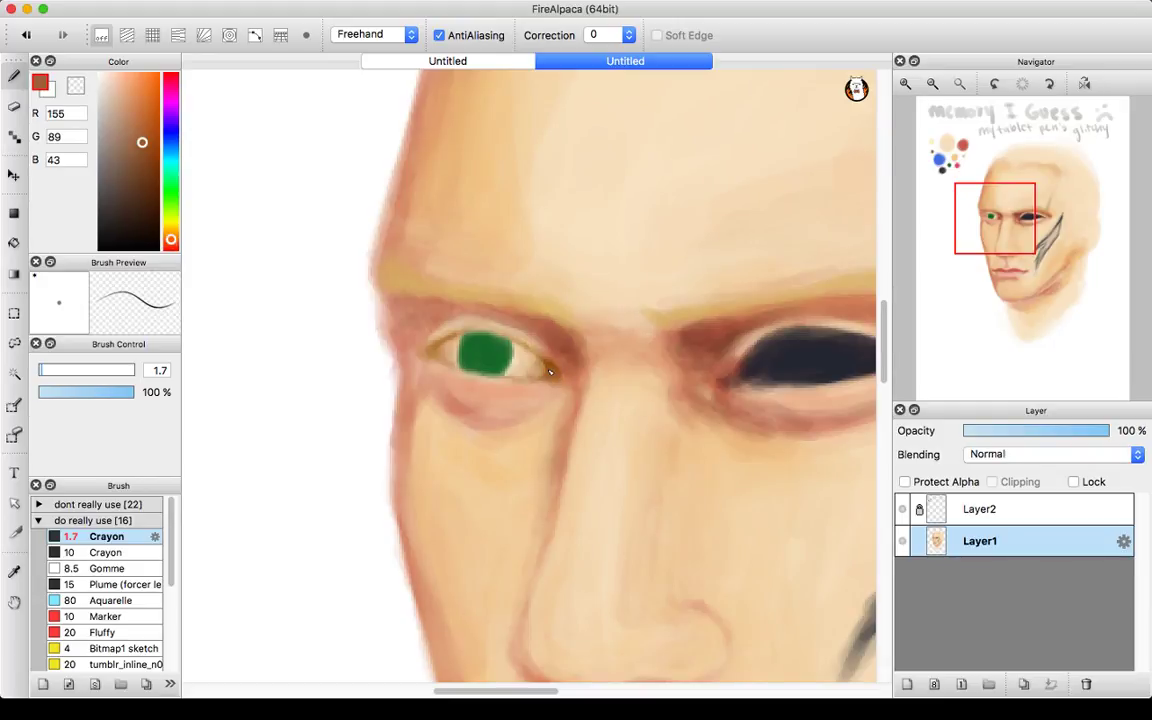
alt+click(549, 368)
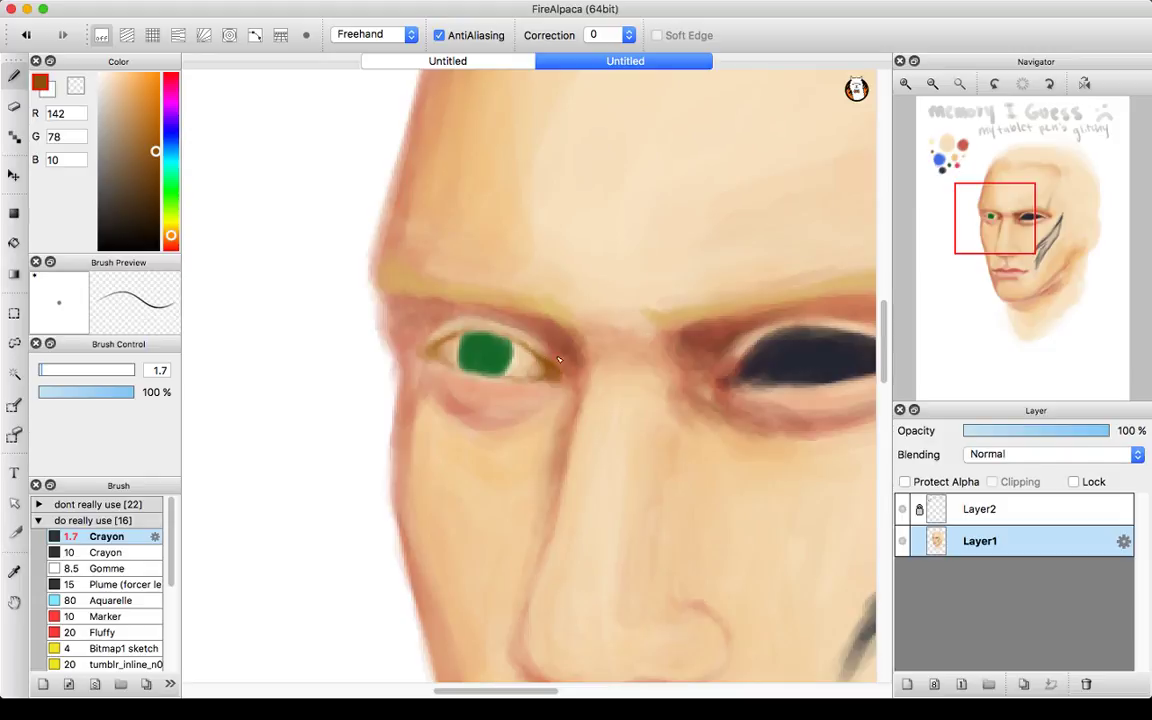
alt+click(551, 363)
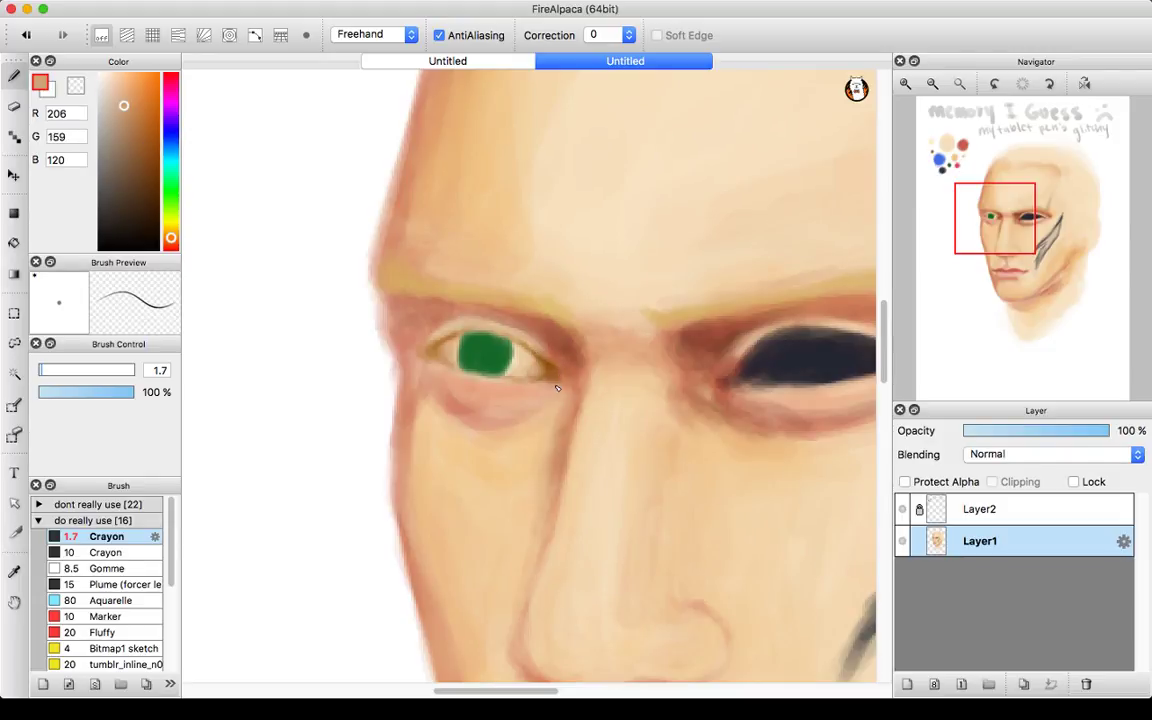
alt+click(573, 356)
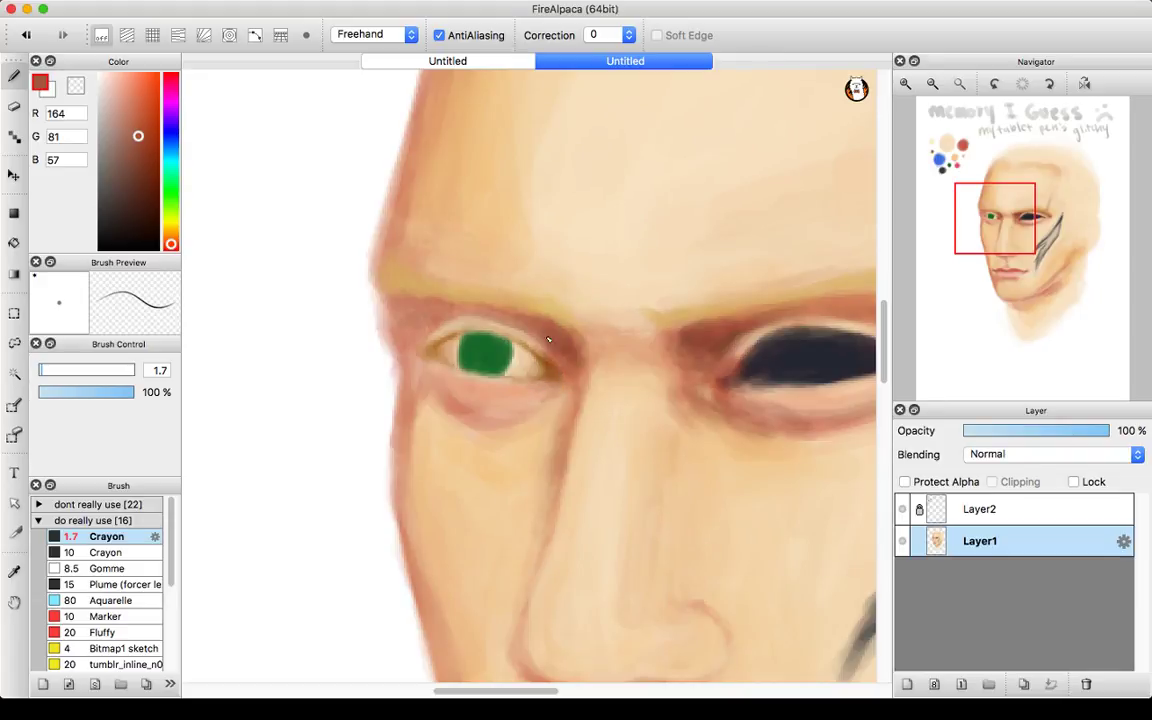
alt+click(538, 346)
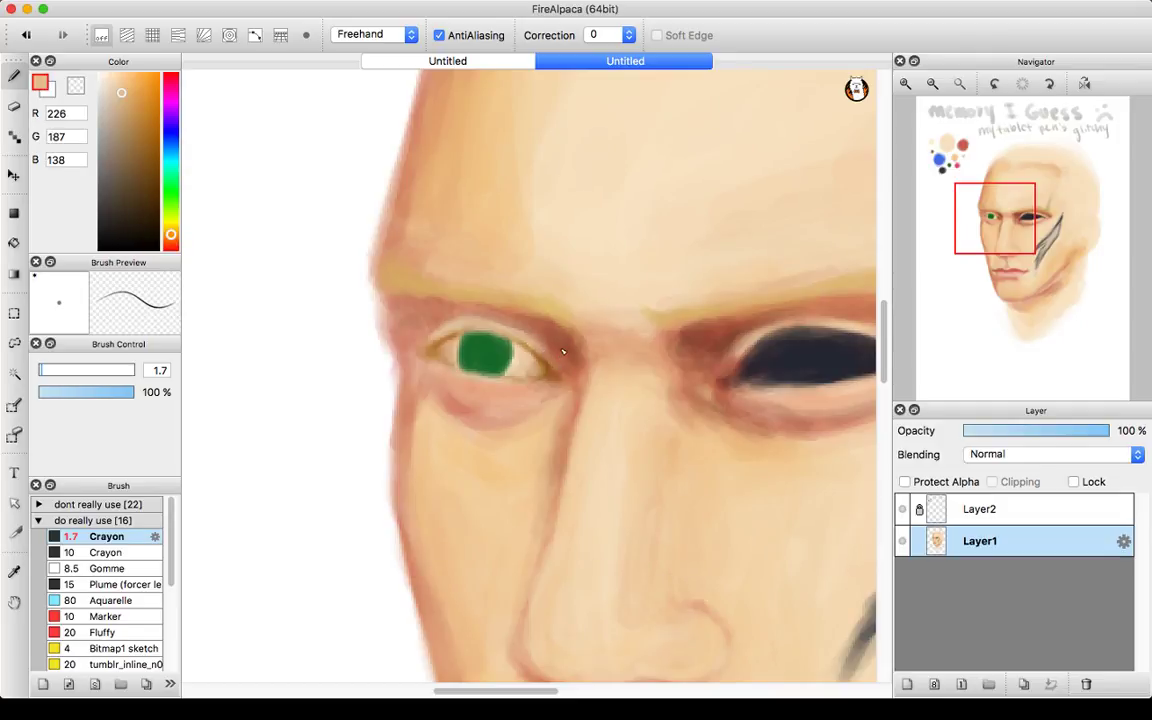
alt+click(553, 374)
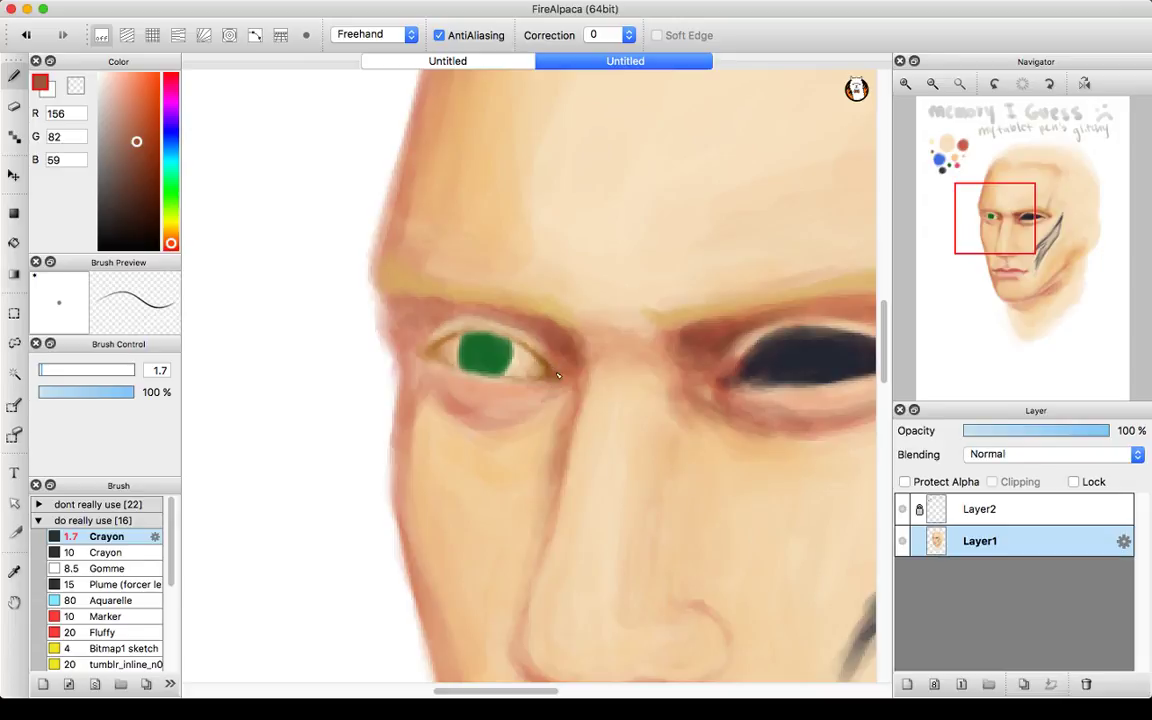
- Soften the green eye's outer lid with sampled skin tone (RGB 218, 183, 144) and darken its lash line with brown (RGB 113, 83, 53)
alt+click(459, 326)
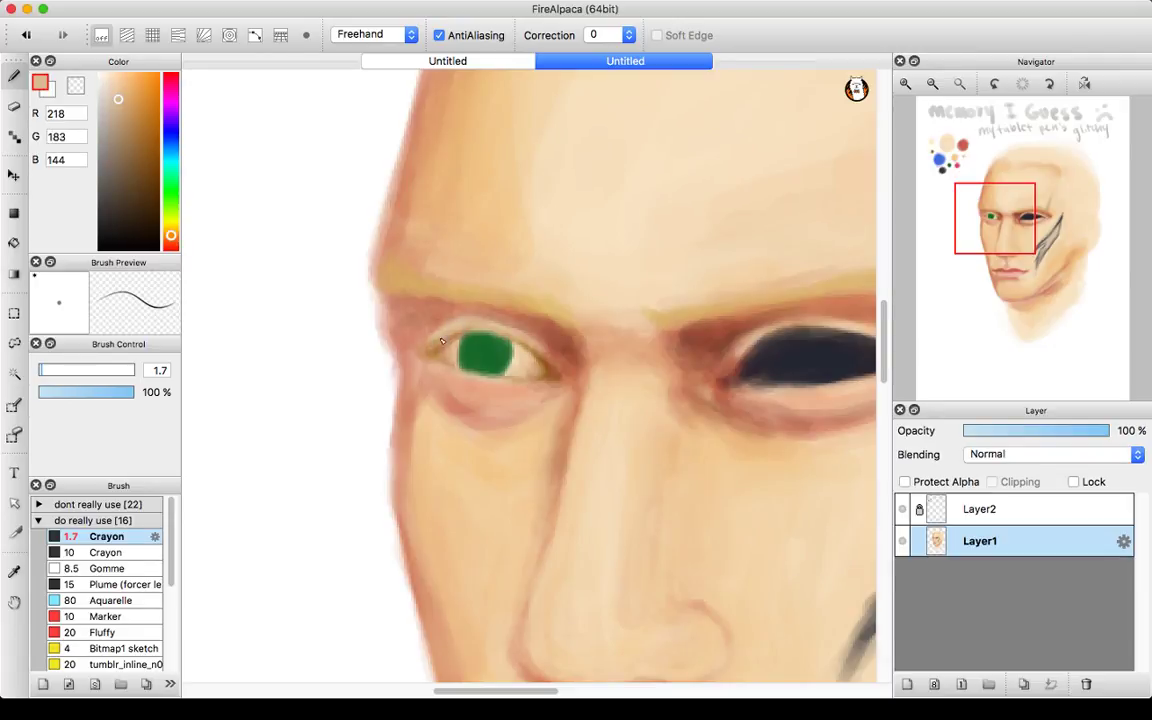
alt+click(450, 348)
drag(126, 156, 130, 174)
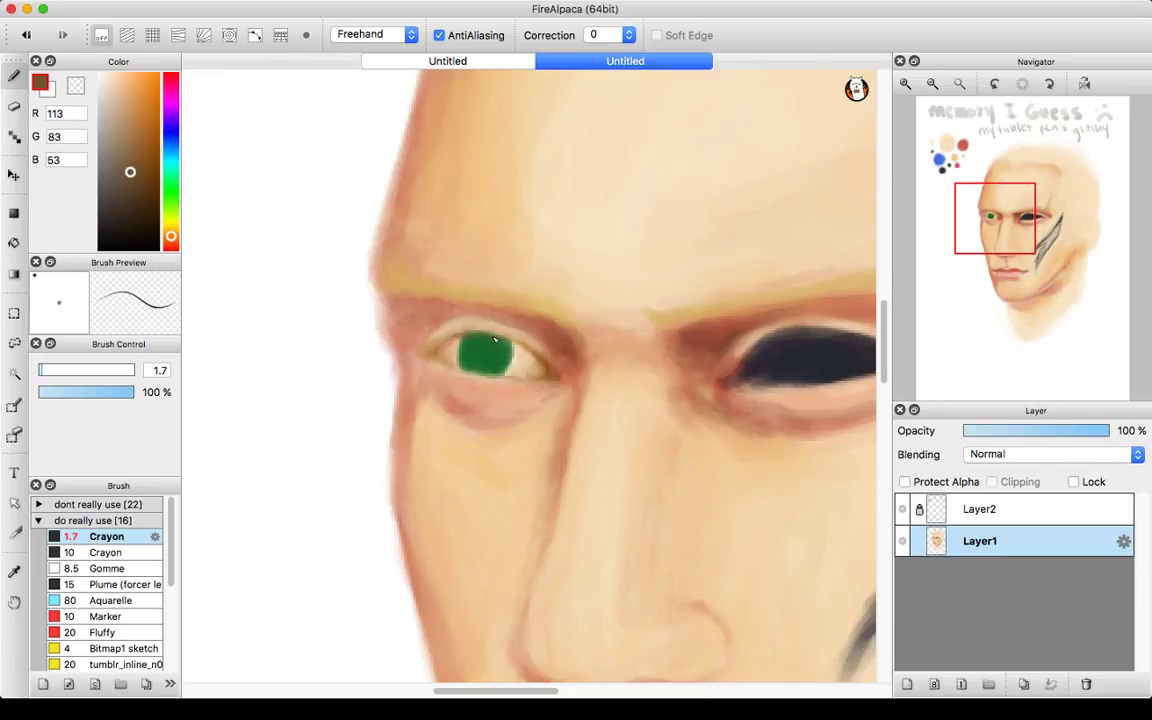
click(907, 85)
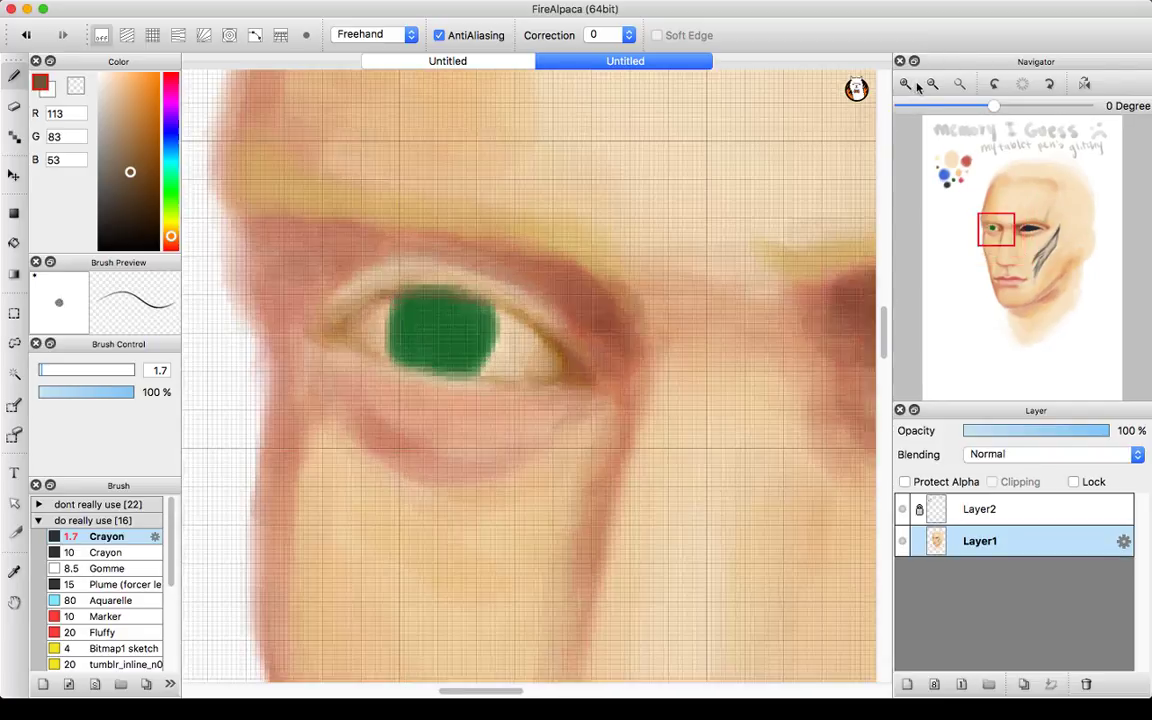
click(907, 85)
double_click(933, 85)
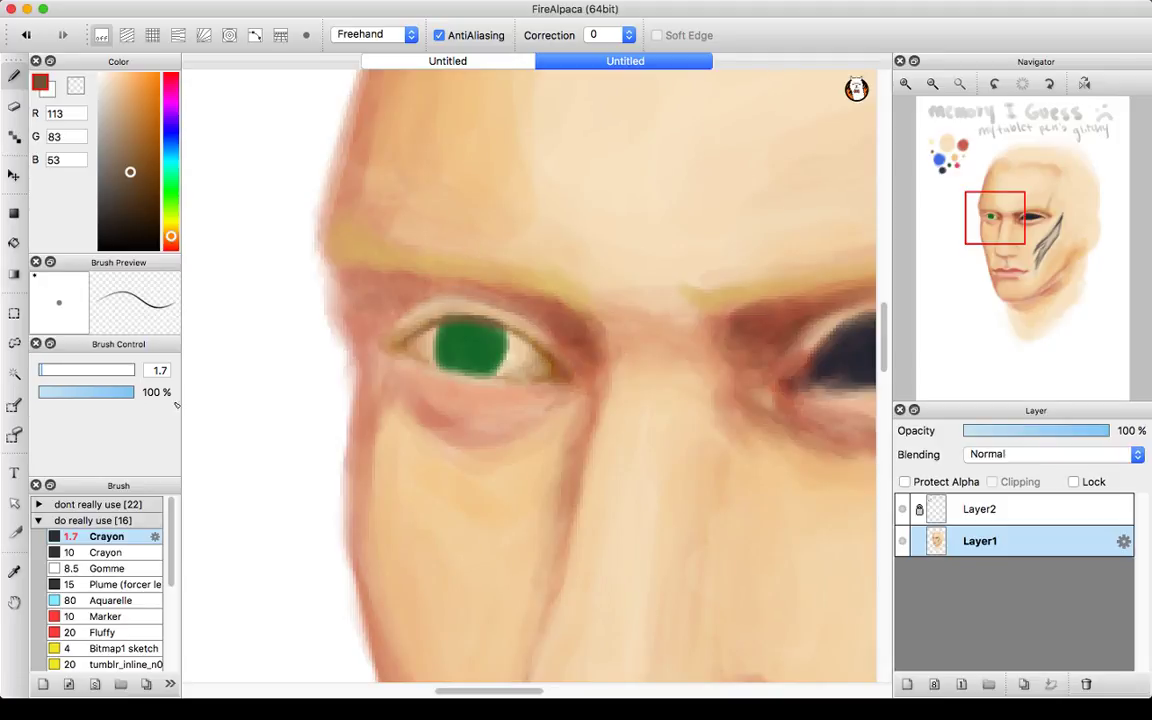
- Enlarge the Crayon brush to size 6.7 and blend sampled reddish-brown tones into the shadow between the green eye and its eyebrow
drag(48, 374, 52, 371)
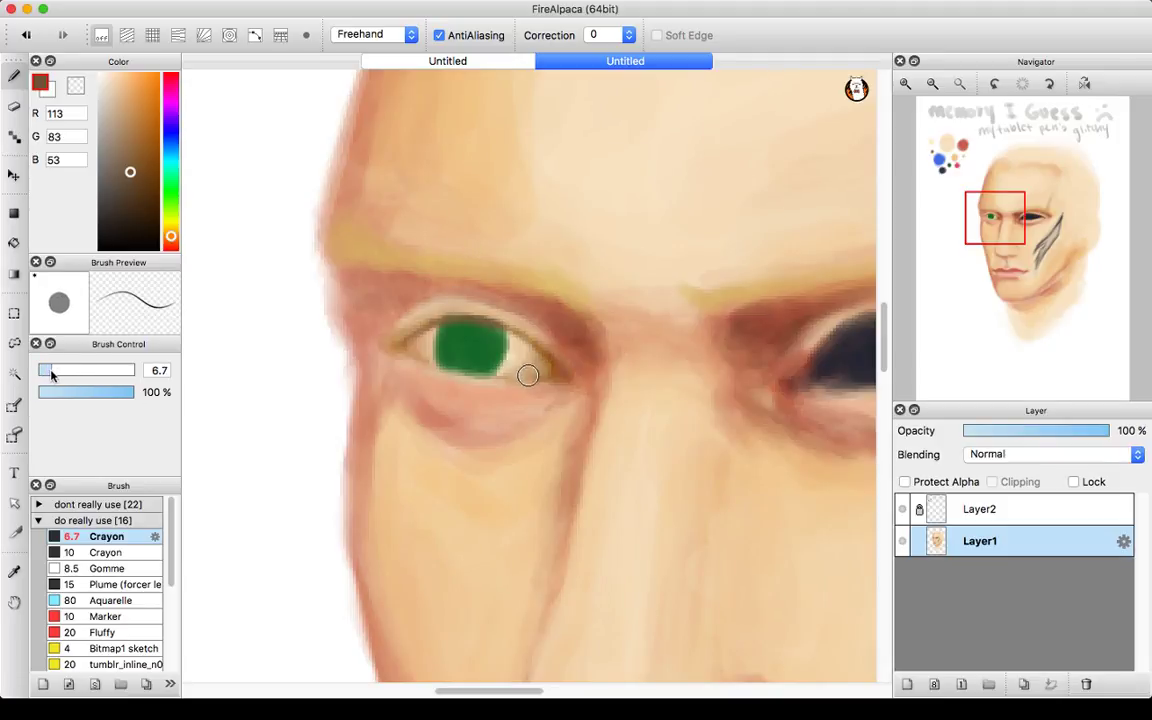
alt+click(436, 268)
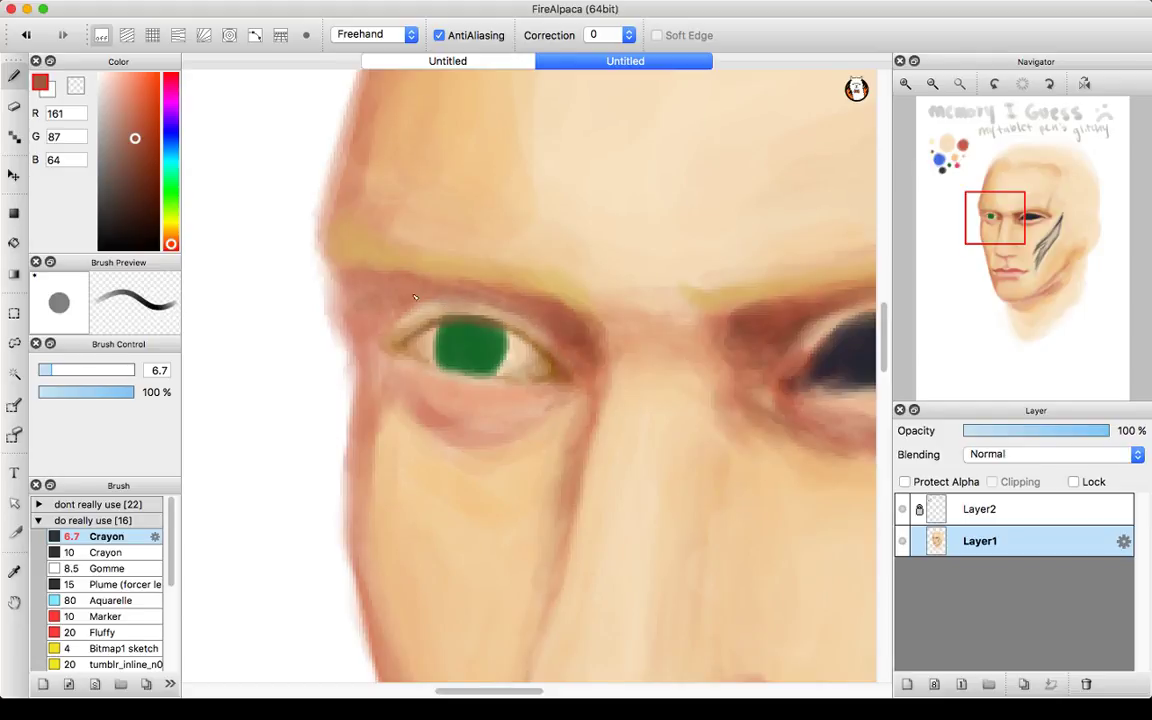
alt+click(352, 273)
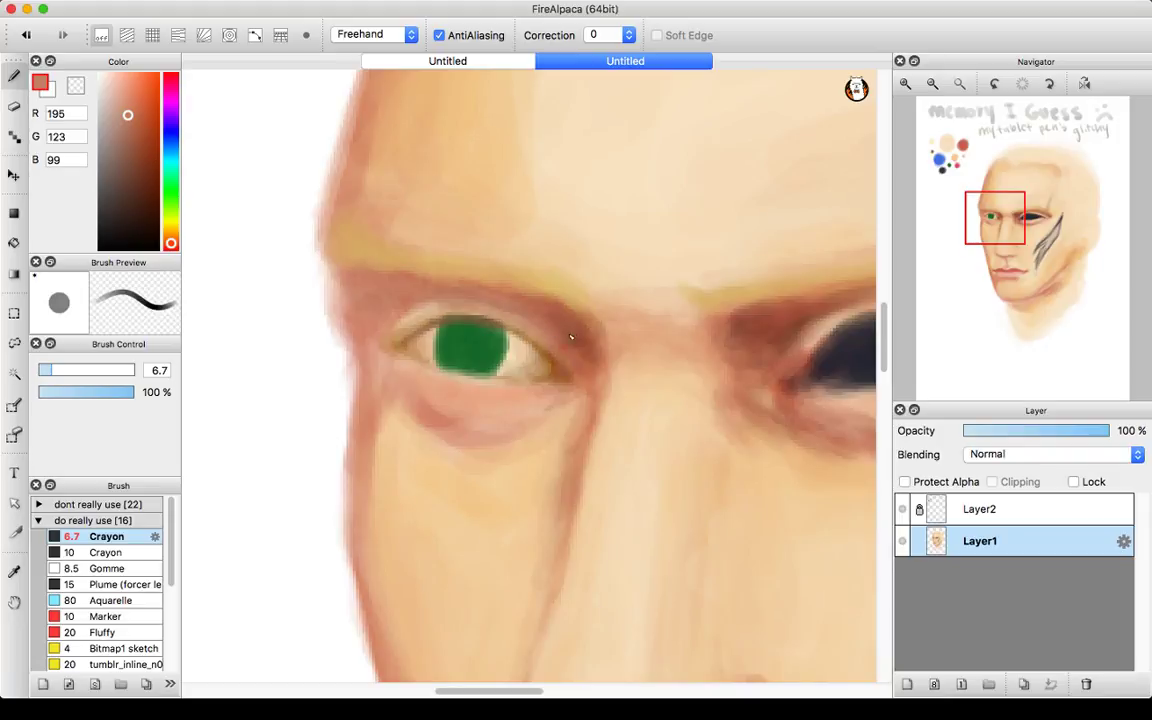
alt+click(544, 331)
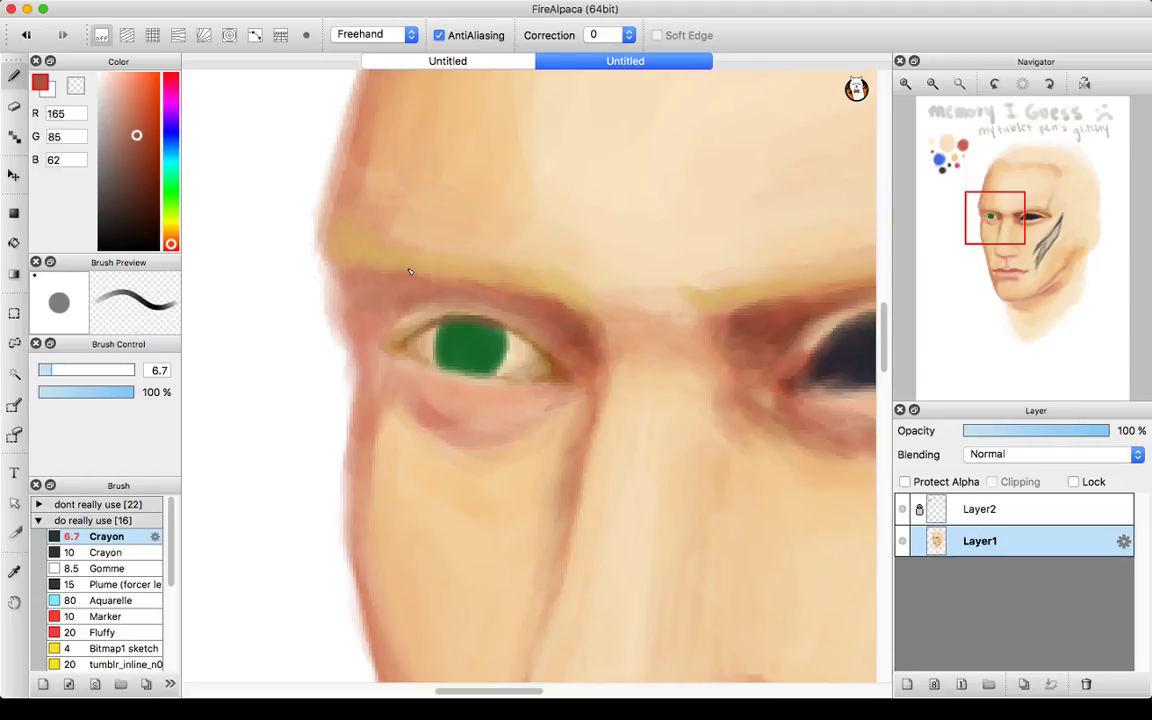
- Sample the iris green, darken it to RGB 24, 79, 37, and shade the iris
click(934, 86)
click(934, 86)
drag(1016, 237, 1017, 197)
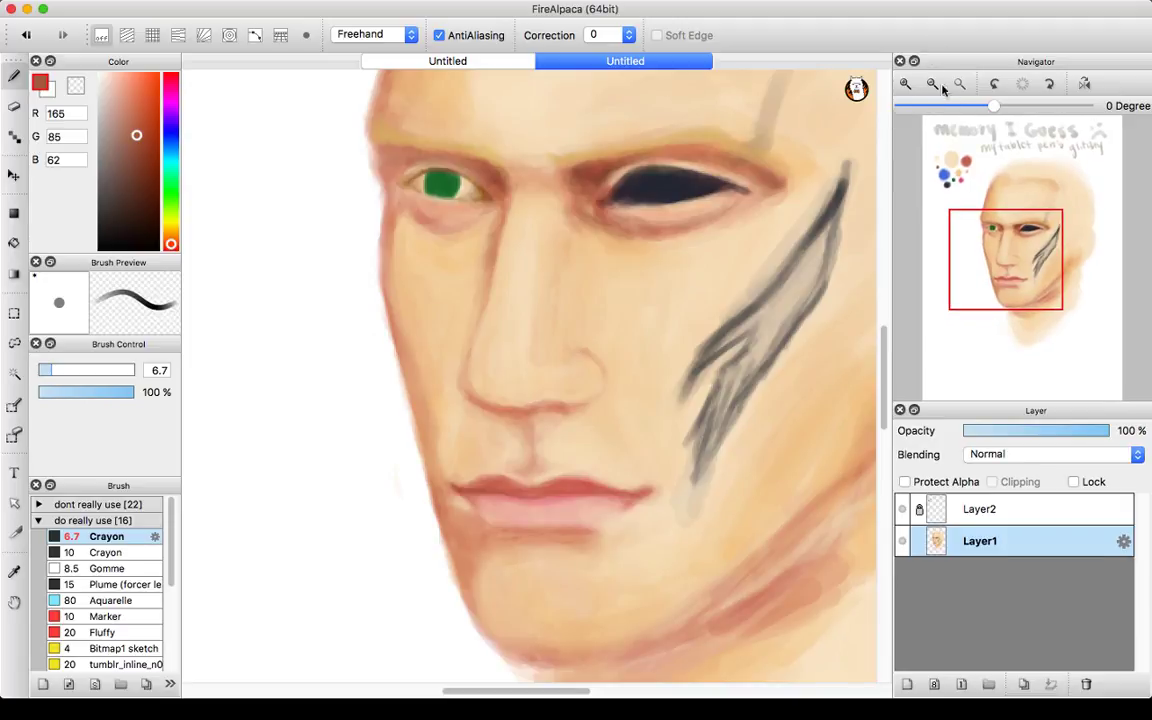
click(906, 84)
click(906, 84)
drag(979, 198, 992, 244)
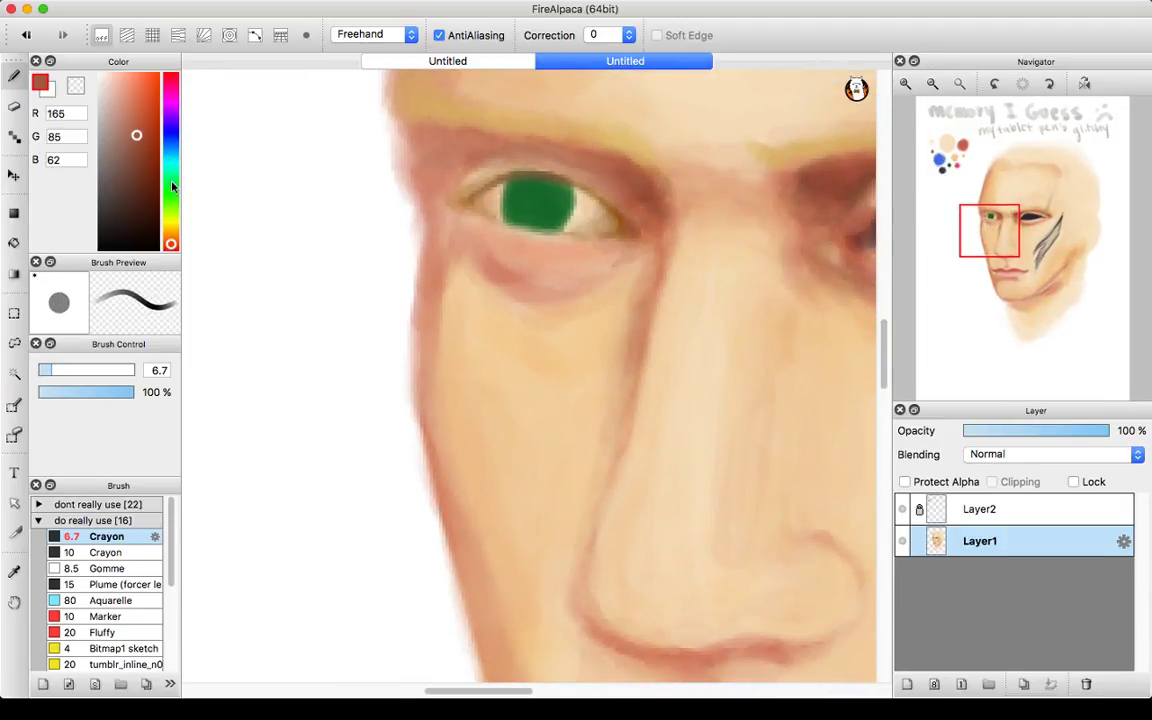
alt+click(514, 192)
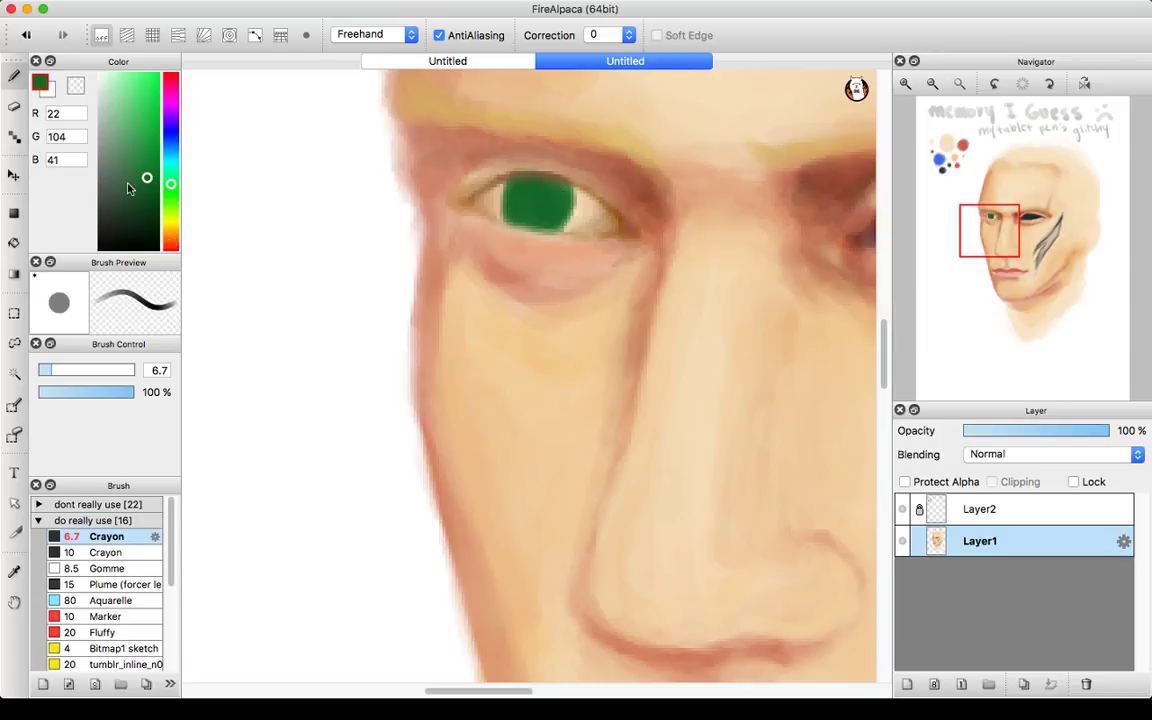
drag(145, 175, 140, 195)
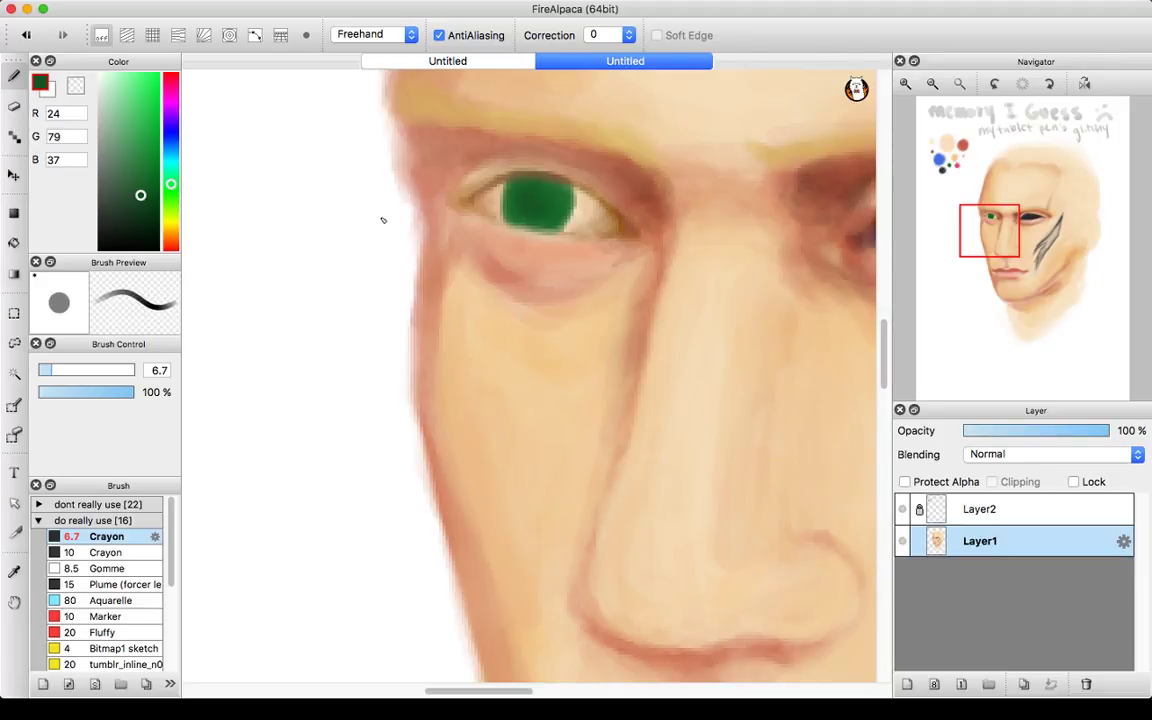
- Reduce the Crayon brush to size 2.2, refine the iris's dark shading, and touch up the upper lid with sampled tan (RGB 206, 165, 121)
drag(69, 368, 44, 370)
drag(45, 370, 41, 370)
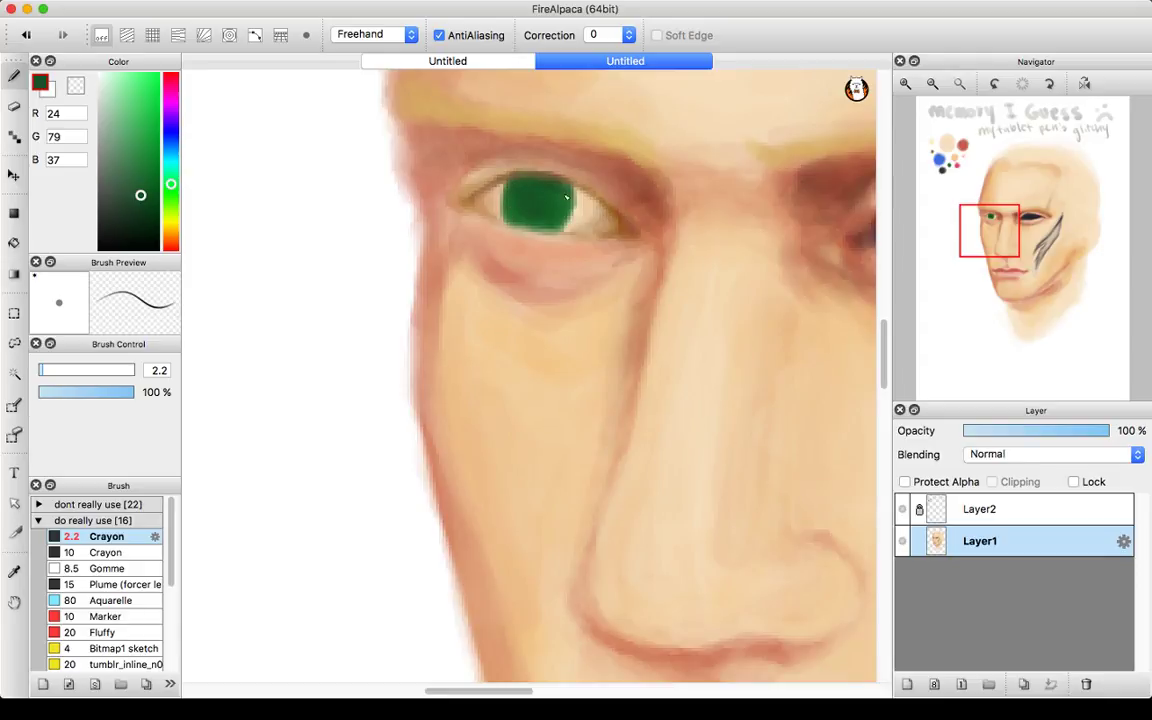
alt+click(496, 174)
alt+click(493, 178)
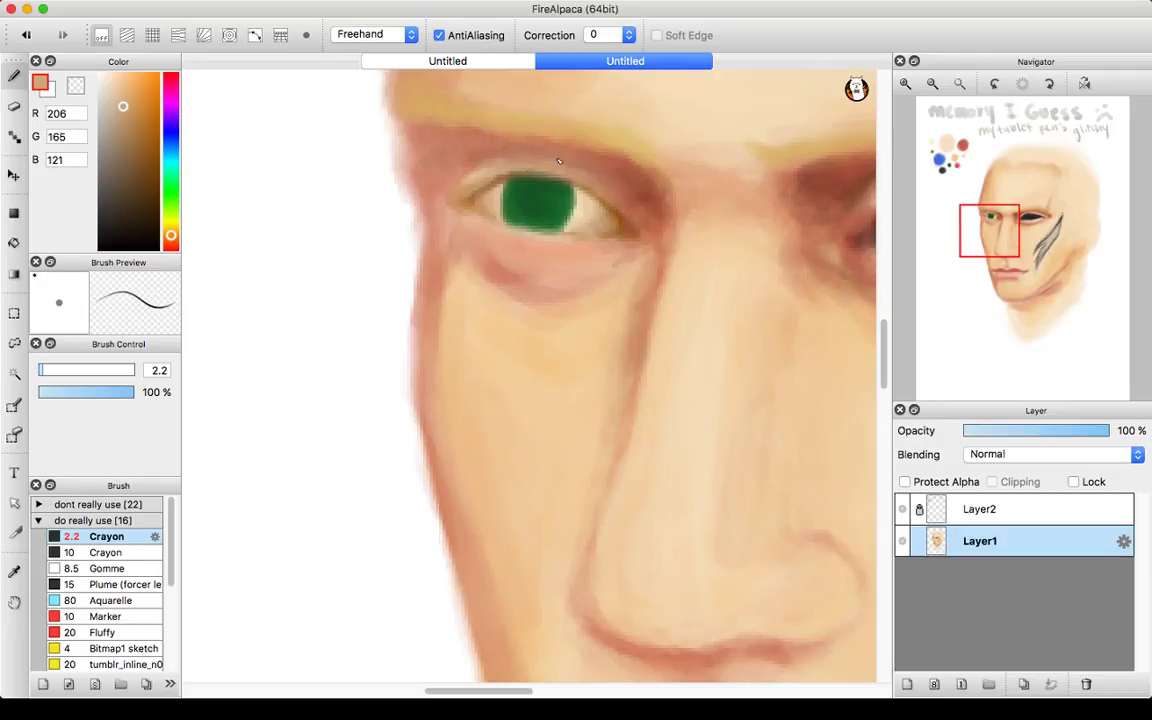
- Sample the shaded iris green, deepen the iris shading, and add very dark green (RGB 20, 51, 27) at its centre
alt+click(526, 208)
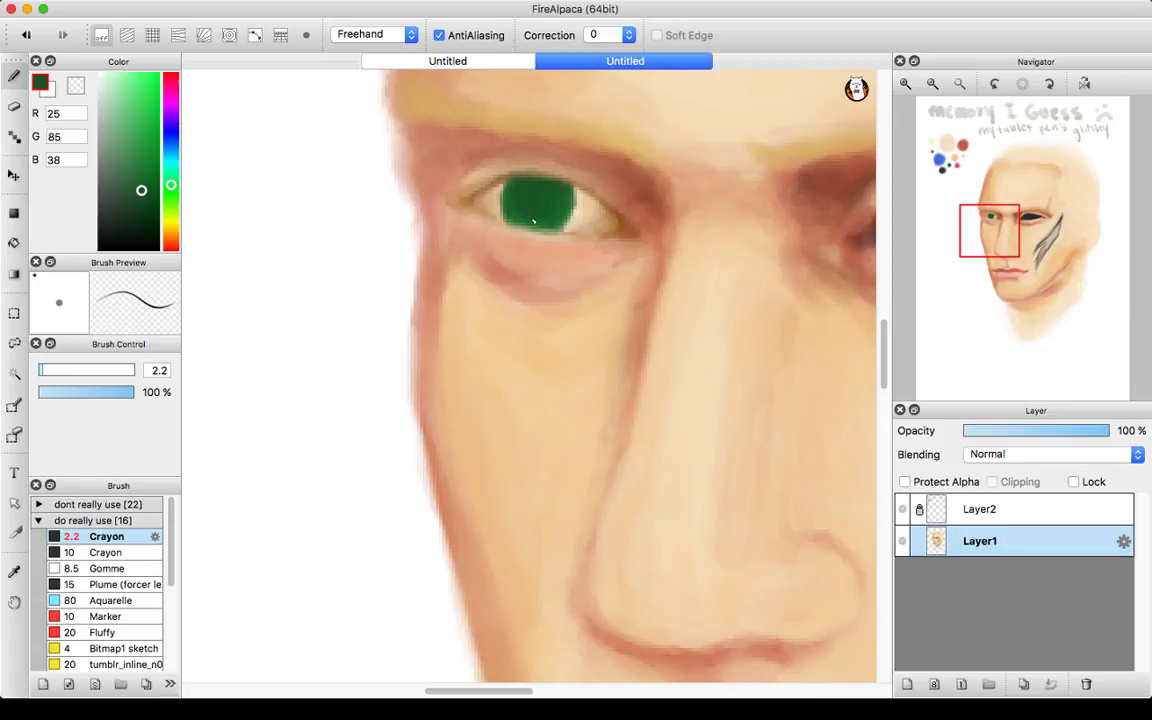
drag(138, 205, 135, 215)
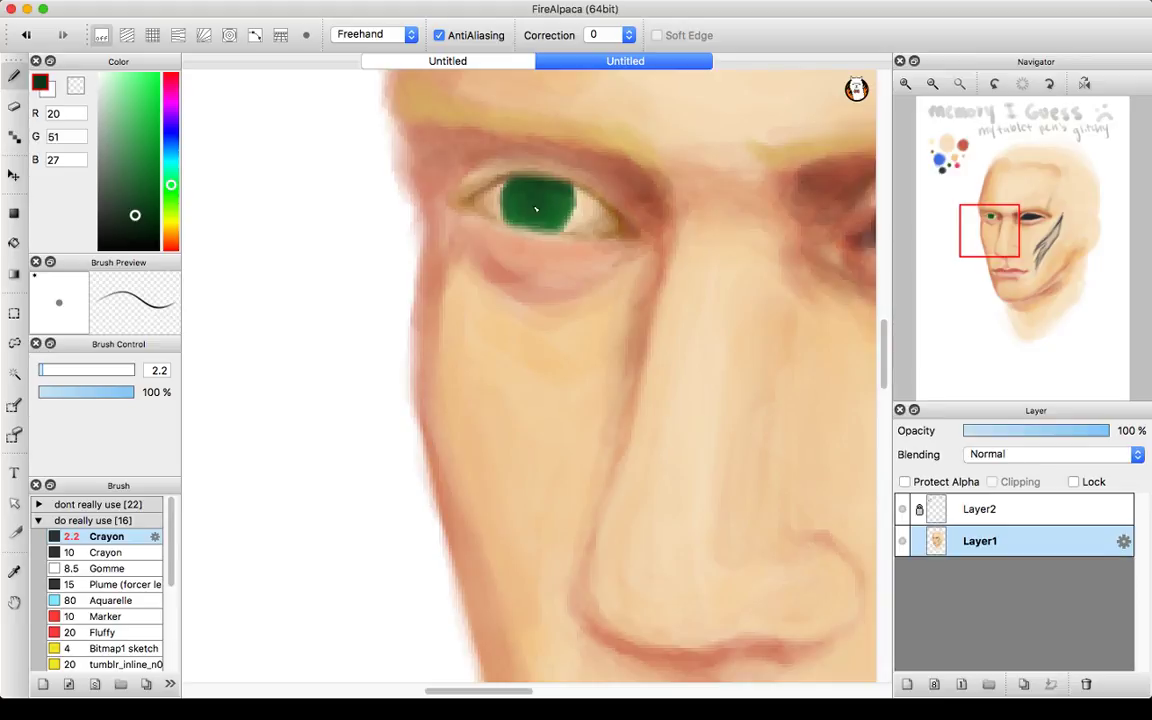
click(933, 85)
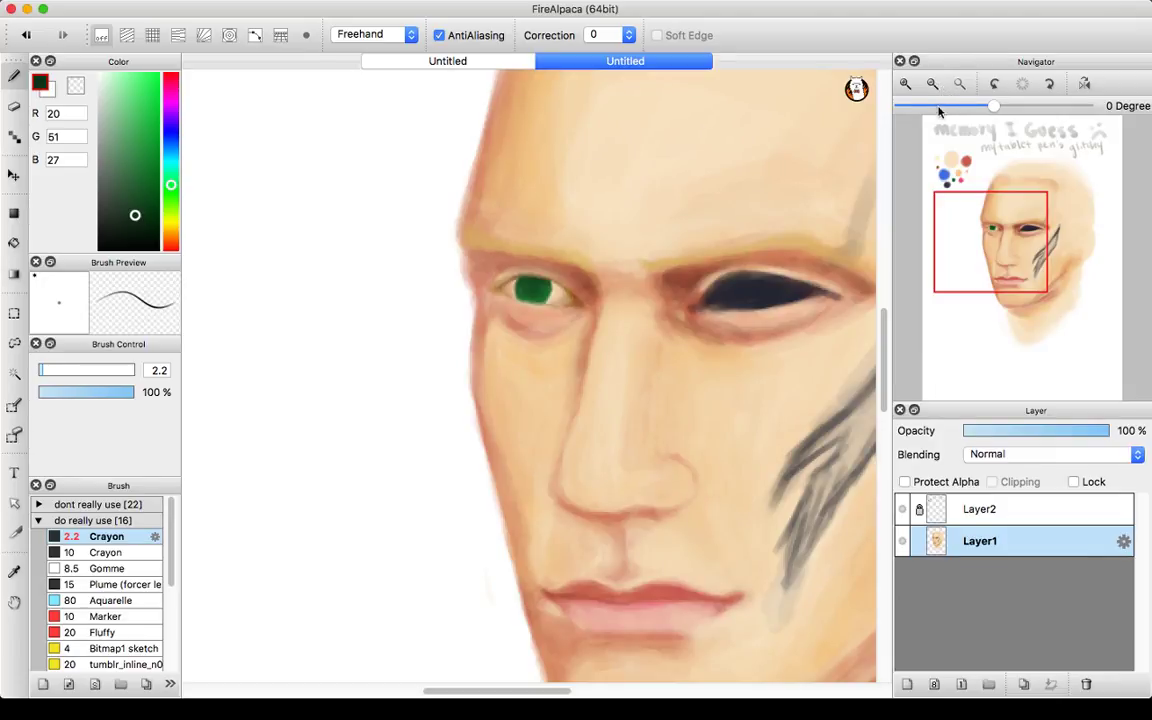
click(942, 89)
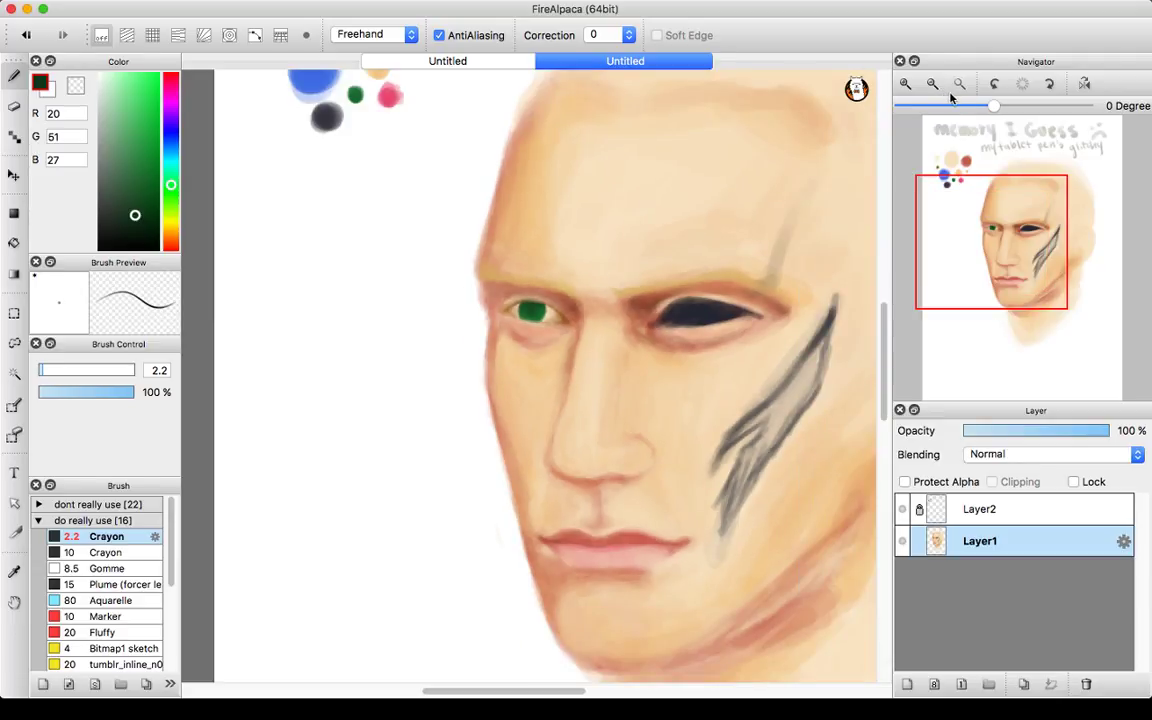
- Touch up the green eye's corner and lower lid with sampled skin tones, including tan RGB 216, 170, 128 and peach RGB 232, 173, 140
right_click(736, 319)
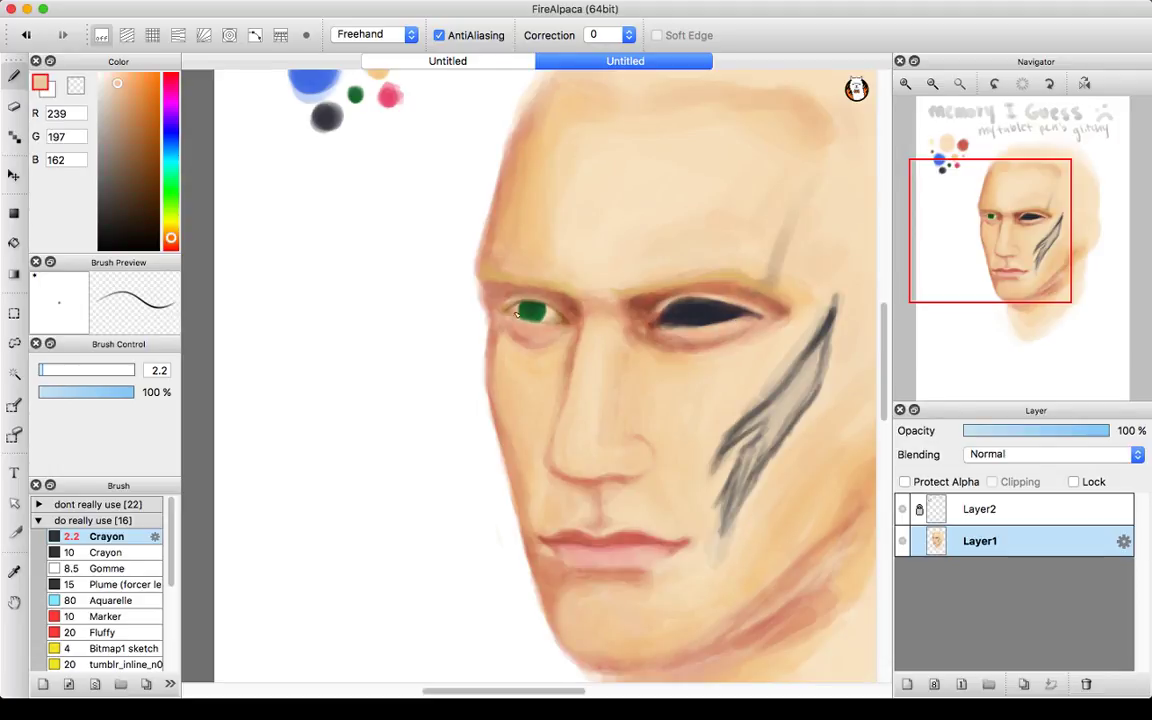
alt+click(554, 216)
click(905, 84)
click(905, 84)
click(905, 84)
click(905, 84)
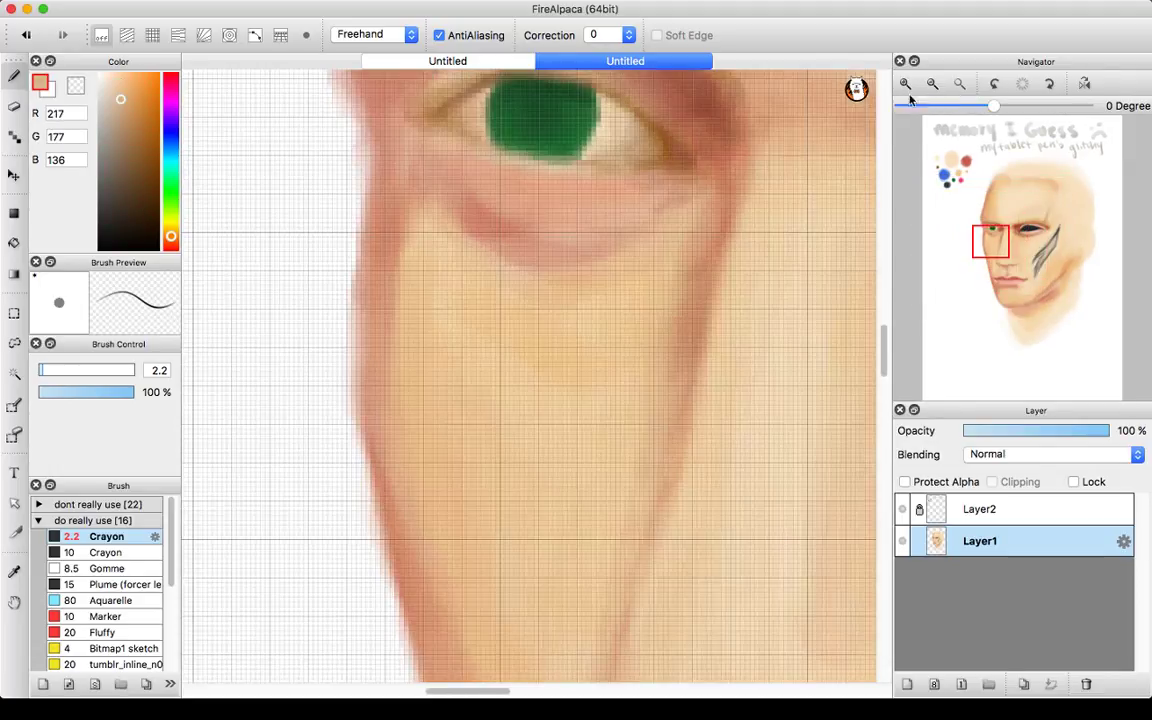
drag(1002, 226, 998, 237)
scroll(998, 237, down, 2)
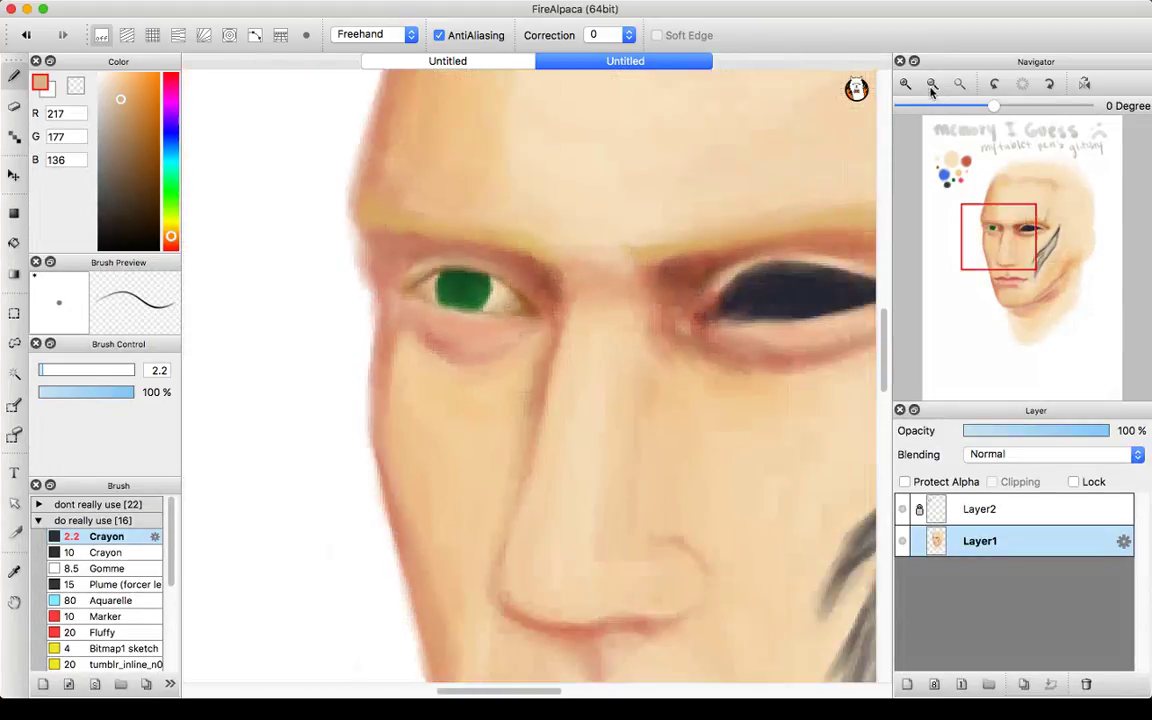
alt+click(476, 297)
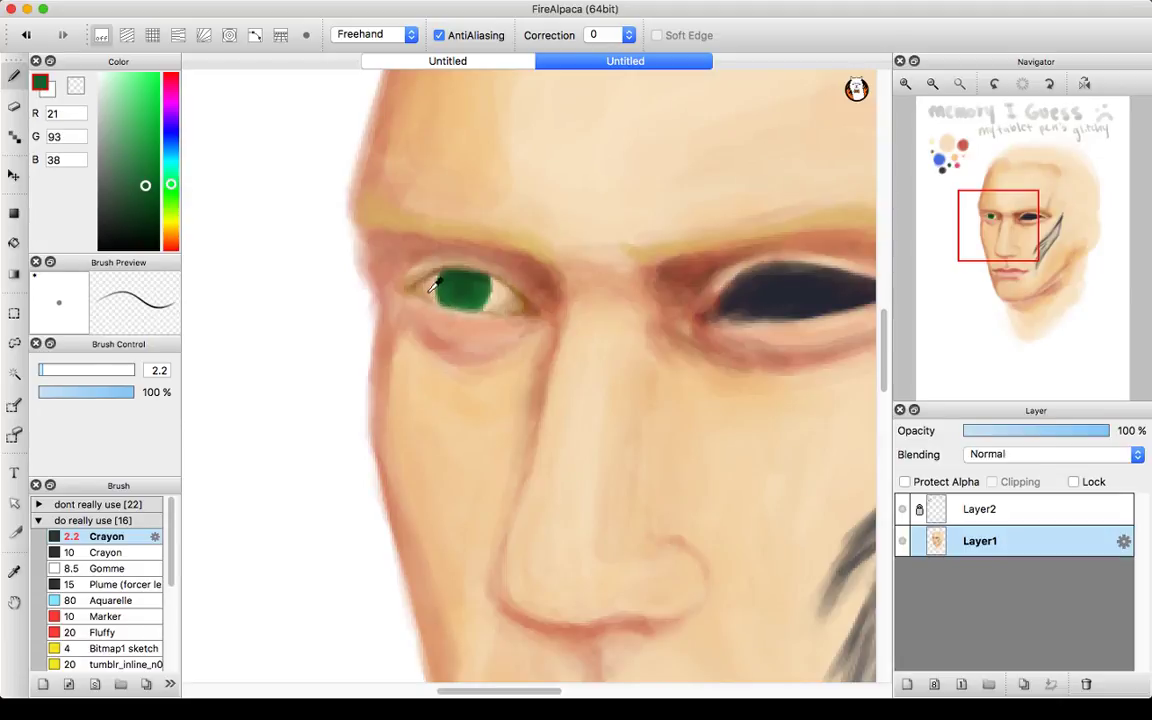
alt+click(429, 302)
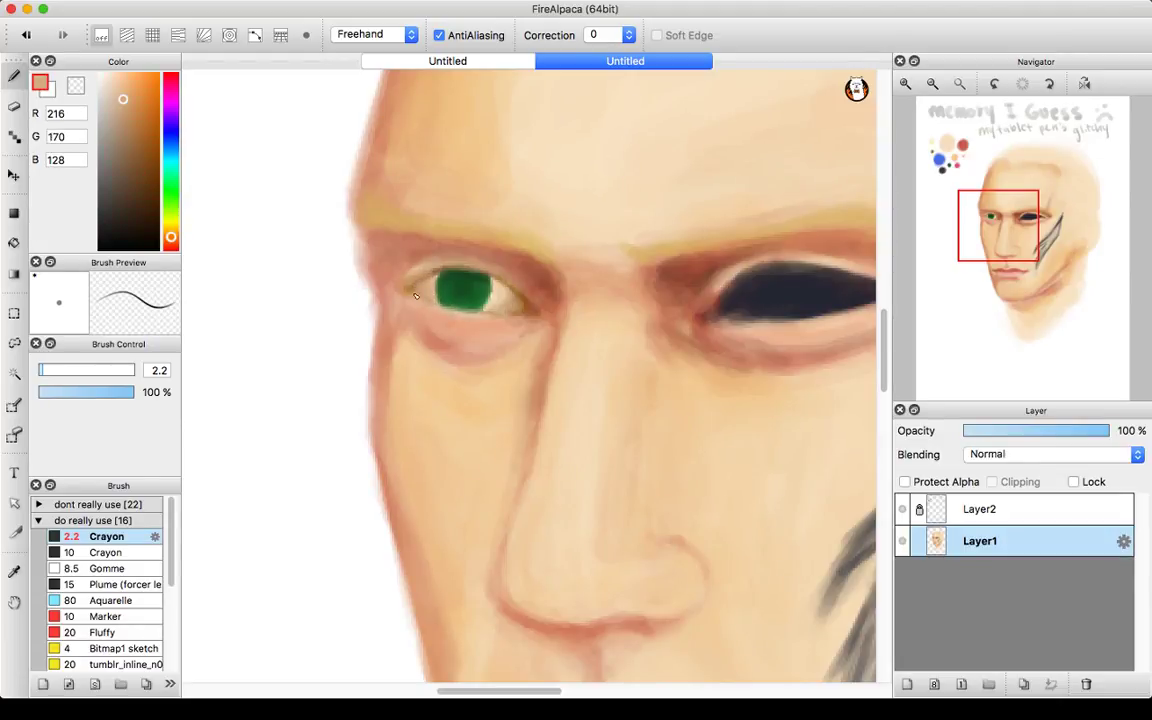
alt+click(493, 325)
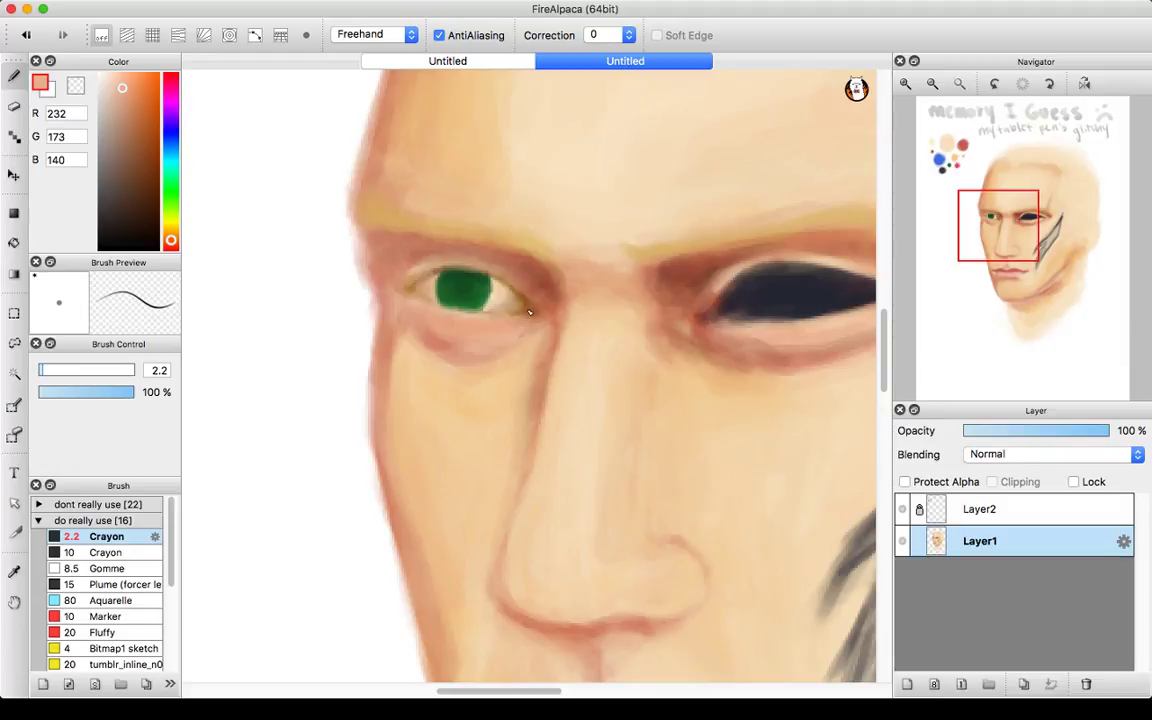
- Sample brown from the green eye's inner corner, darken it to RGB 90, 44, 18, and define the corners and upper lash line
alt+click(511, 316)
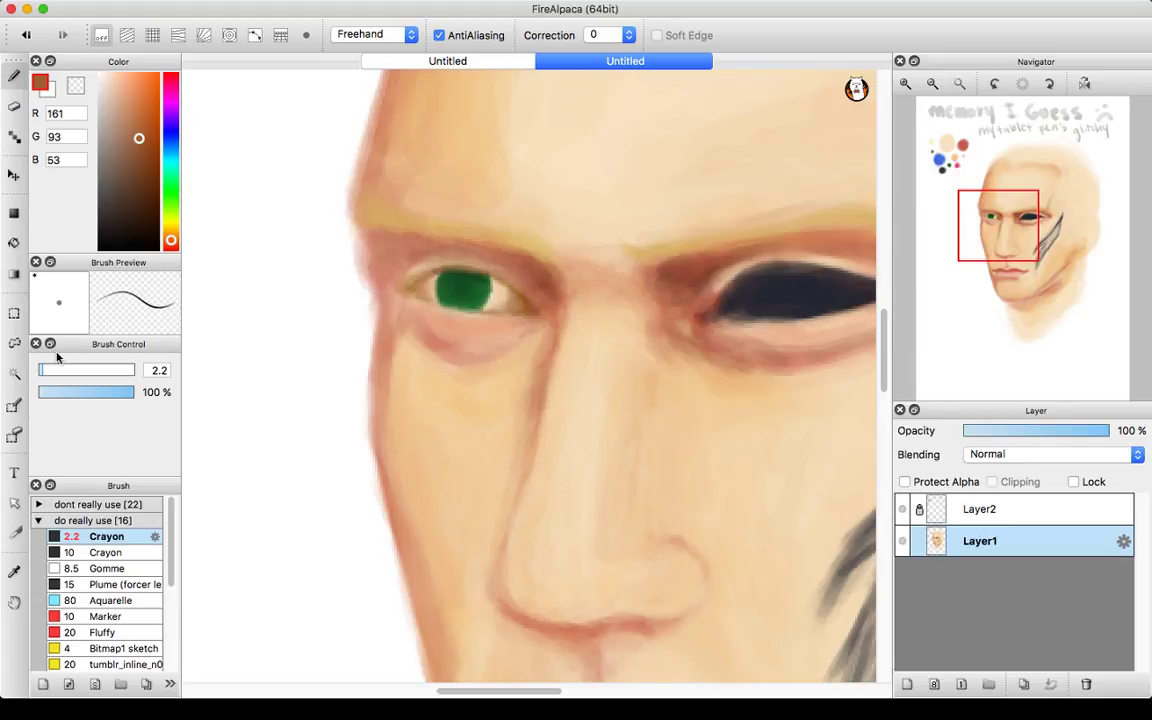
drag(132, 174, 147, 190)
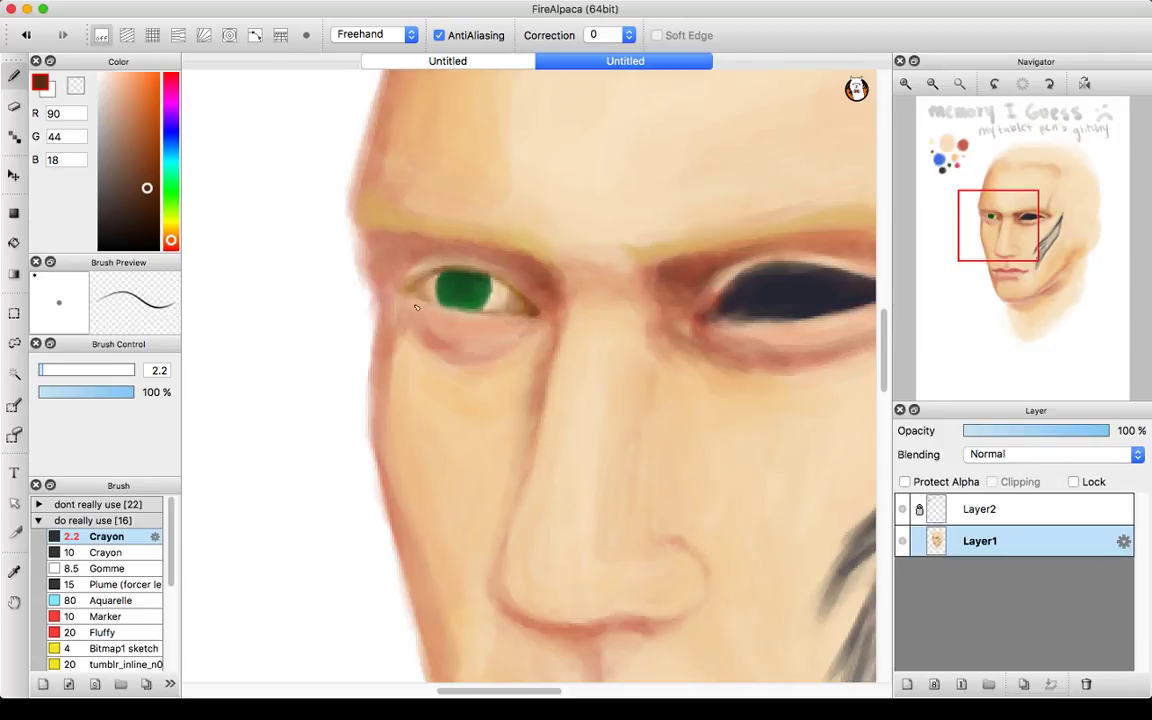
drag(405, 290, 444, 273)
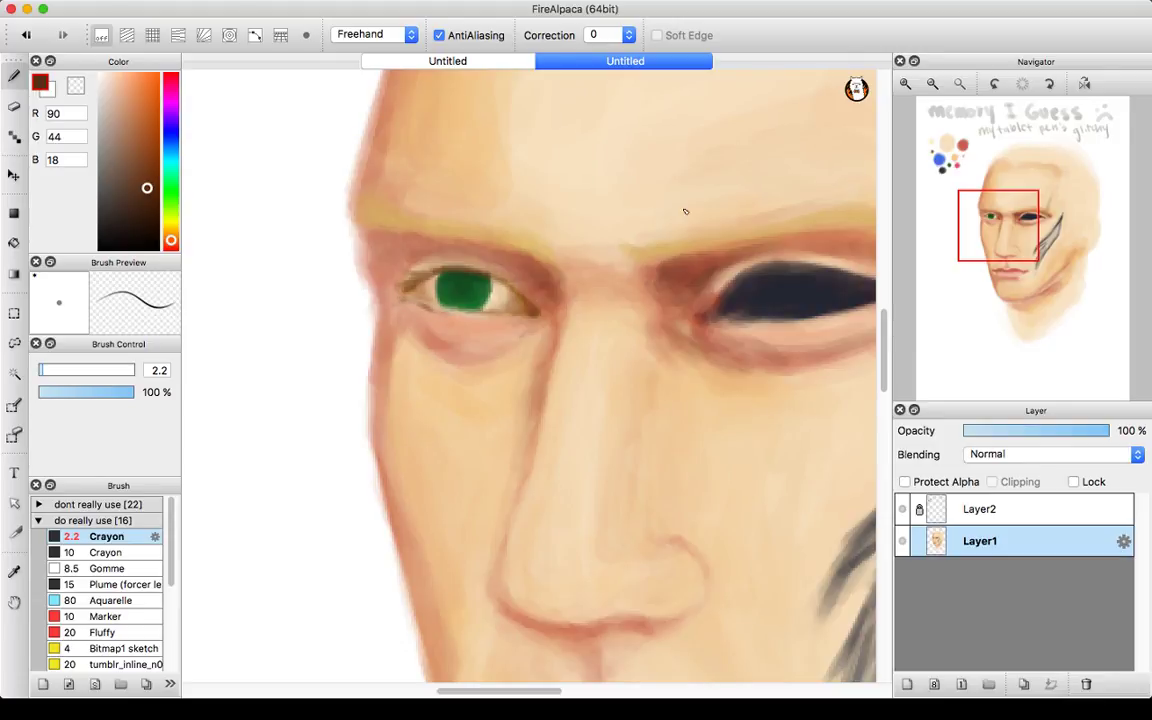
- Sample the iris green, shift it to RGB 25, 60, 15, and shade the iris with the Crayon brush at size 6.3
click(932, 85)
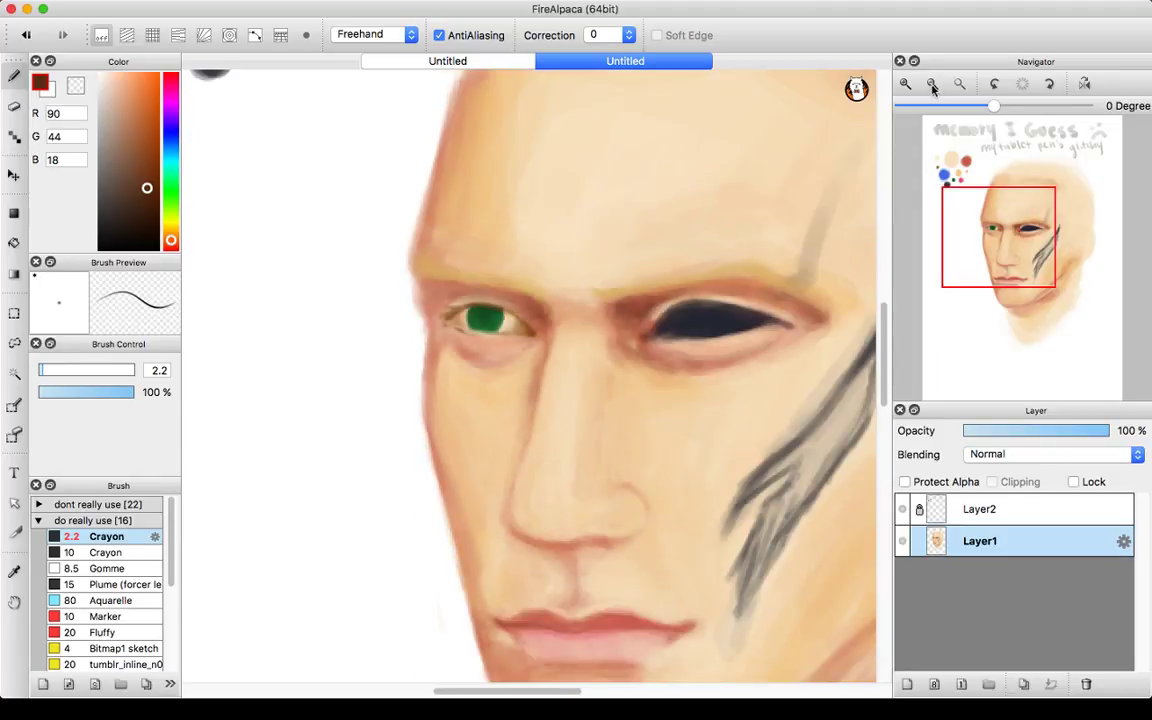
click(932, 85)
drag(997, 246, 1005, 259)
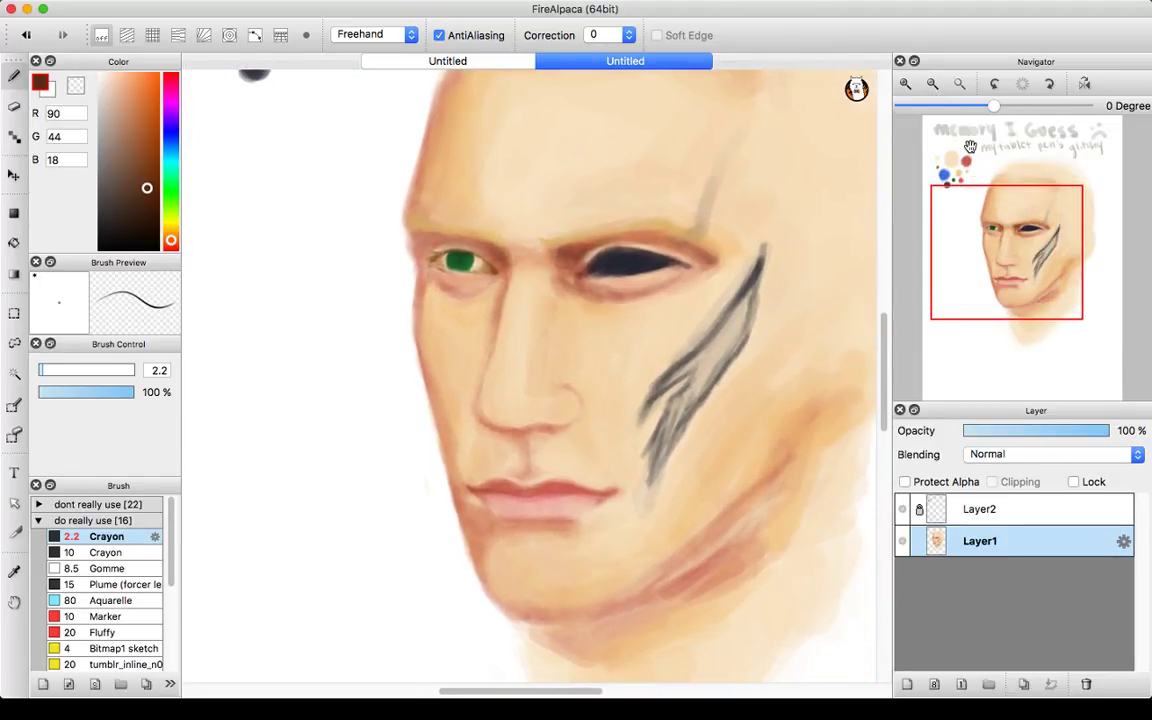
scroll(1008, 250, up, 5)
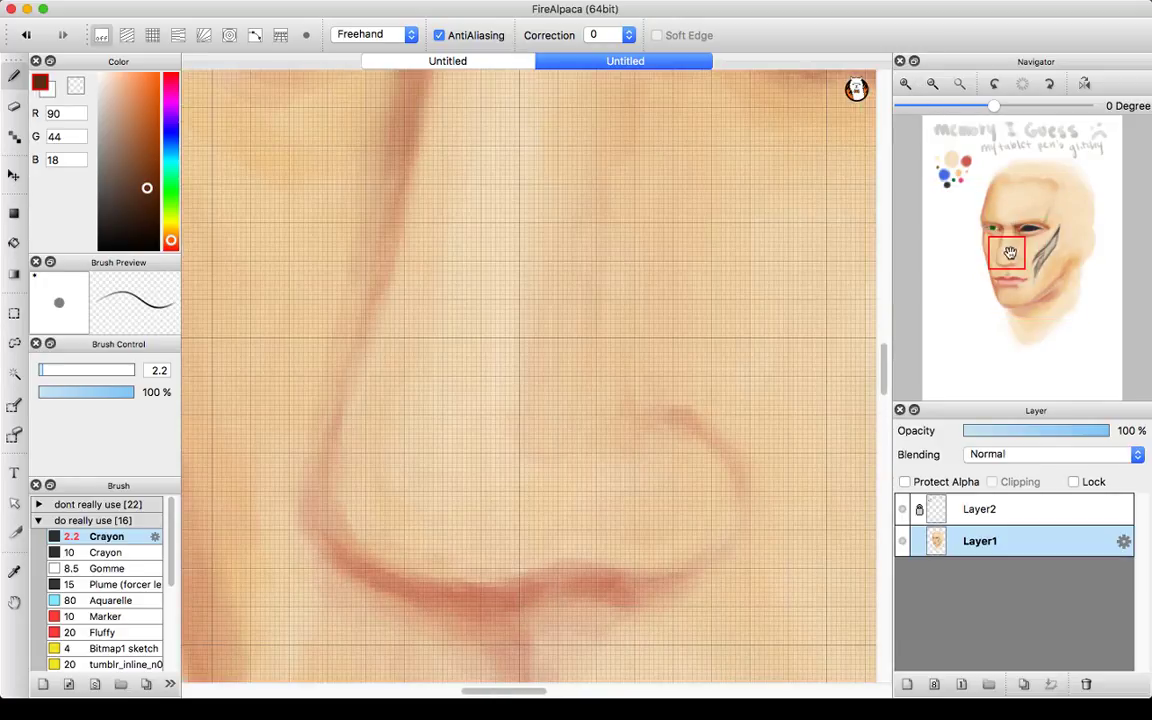
drag(1010, 253, 996, 238)
click(932, 85)
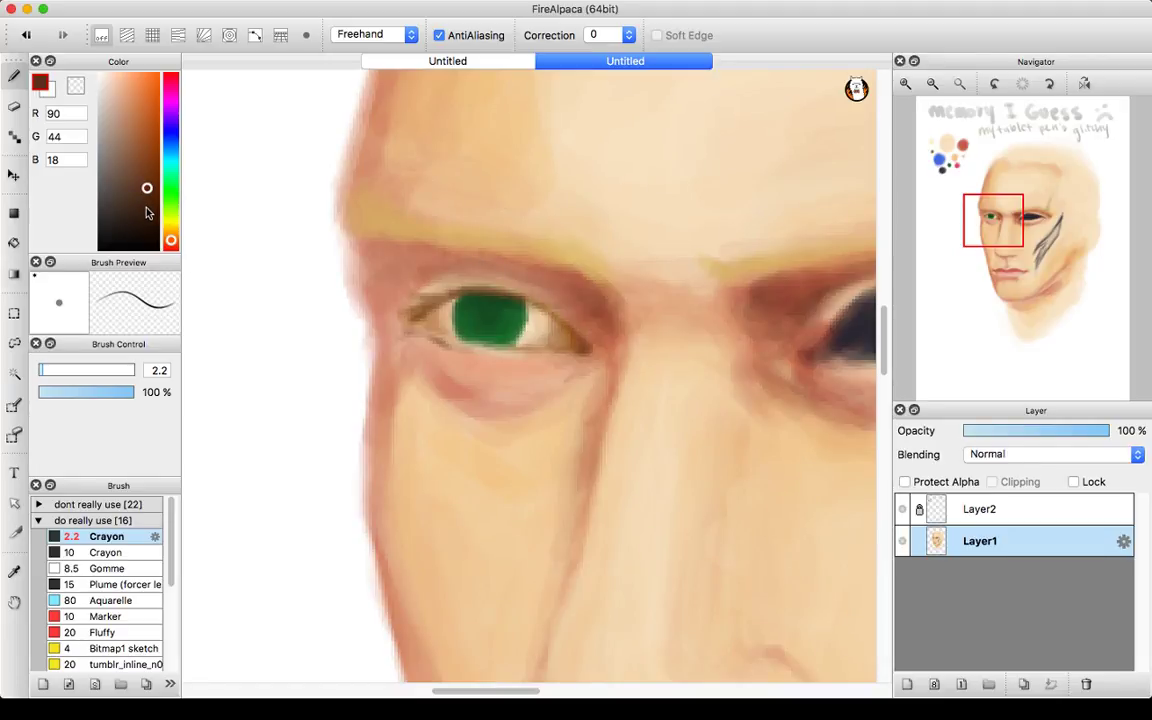
alt+click(476, 309)
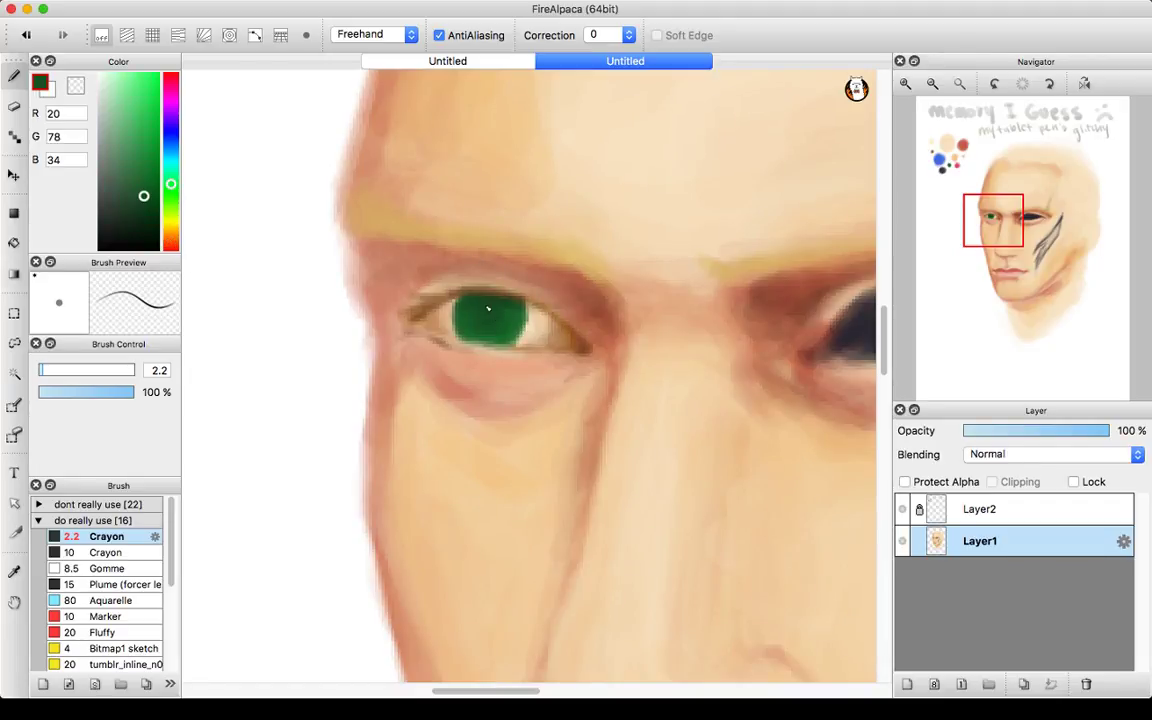
mouse_move(171, 193)
mouse_down()
mouse_move(172, 183)
mouse_move(175, 201)
mouse_move(143, 208)
mouse_up()
click(53, 370)
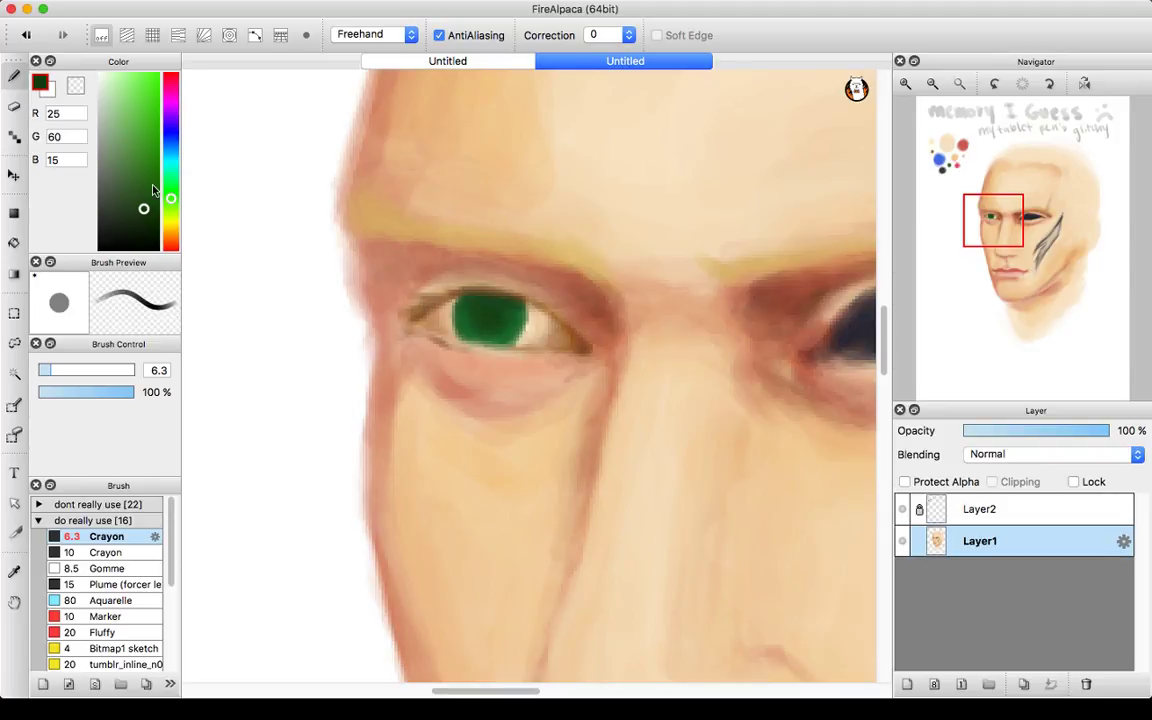
- Reduce the Crayon brush to size 4.2 and model the iris with RGB 35, 86, 21, deepening its centre with RGB 15, 39, 8
mouse_move(141, 200)
mouse_down()
mouse_move(132, 176)
mouse_move(144, 190)
mouse_up()
drag(47, 370, 42, 371)
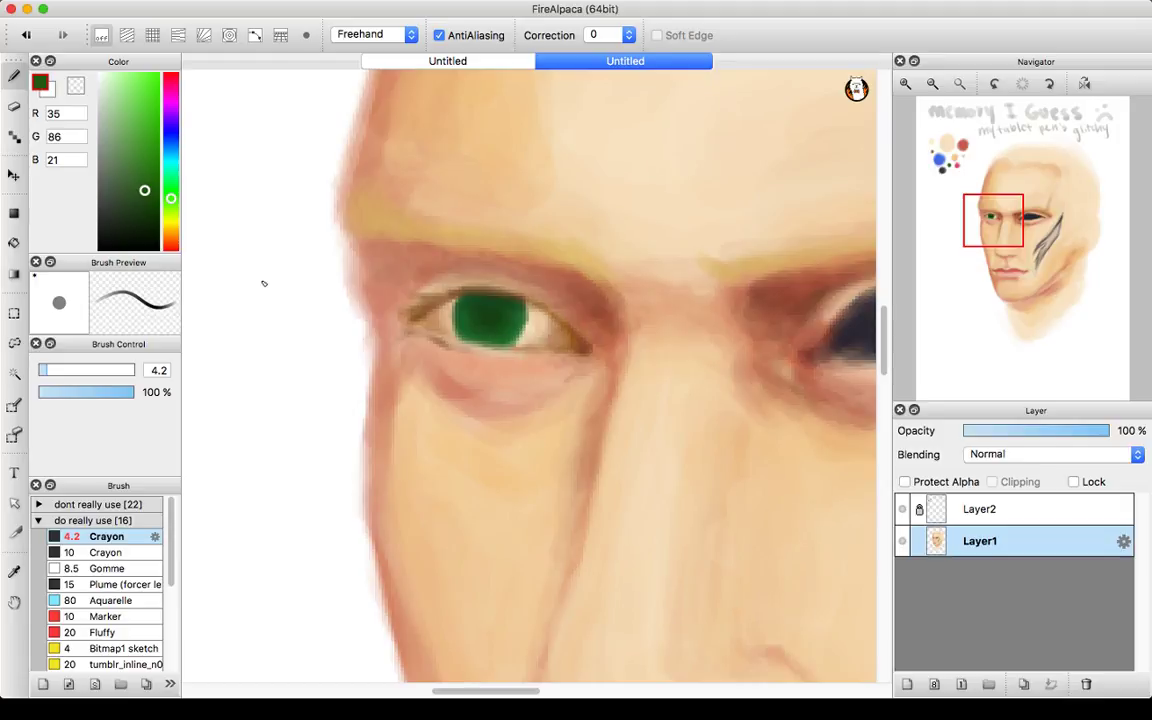
click(135, 199)
drag(135, 203, 146, 223)
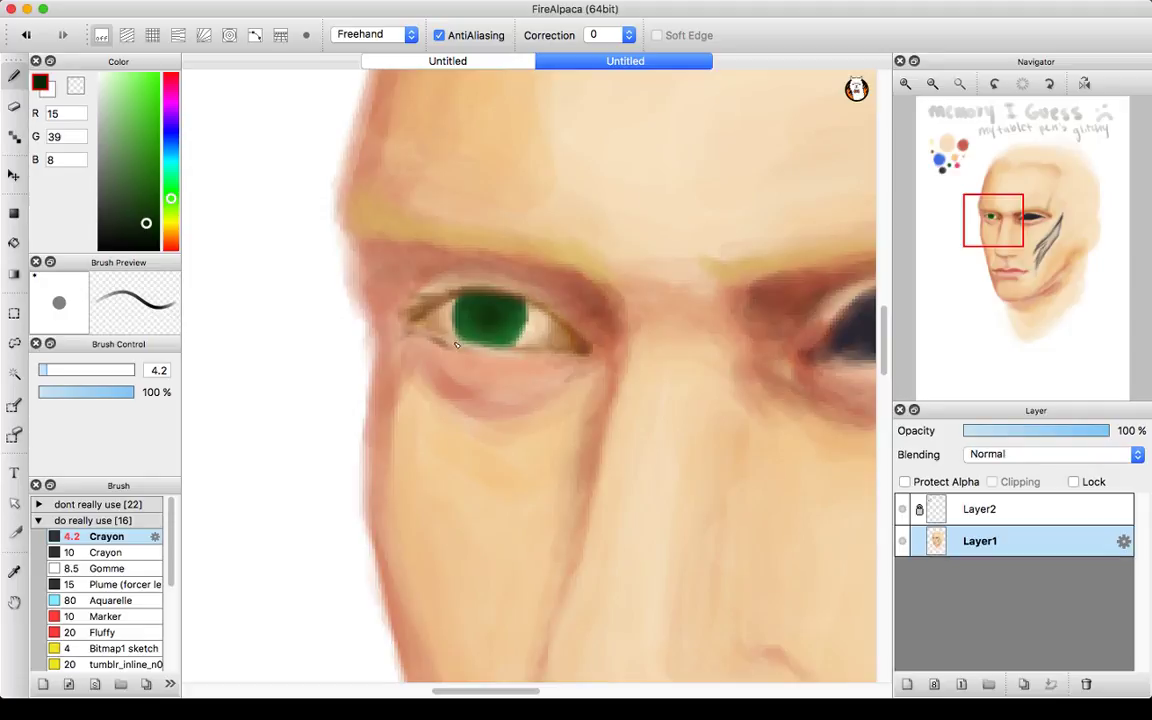
- Paint a near-black pupil (RGB 3, 6, 2) in the green iris with the Crayon brush at size 1.7
drag(150, 222, 134, 246)
drag(43, 370, 40, 370)
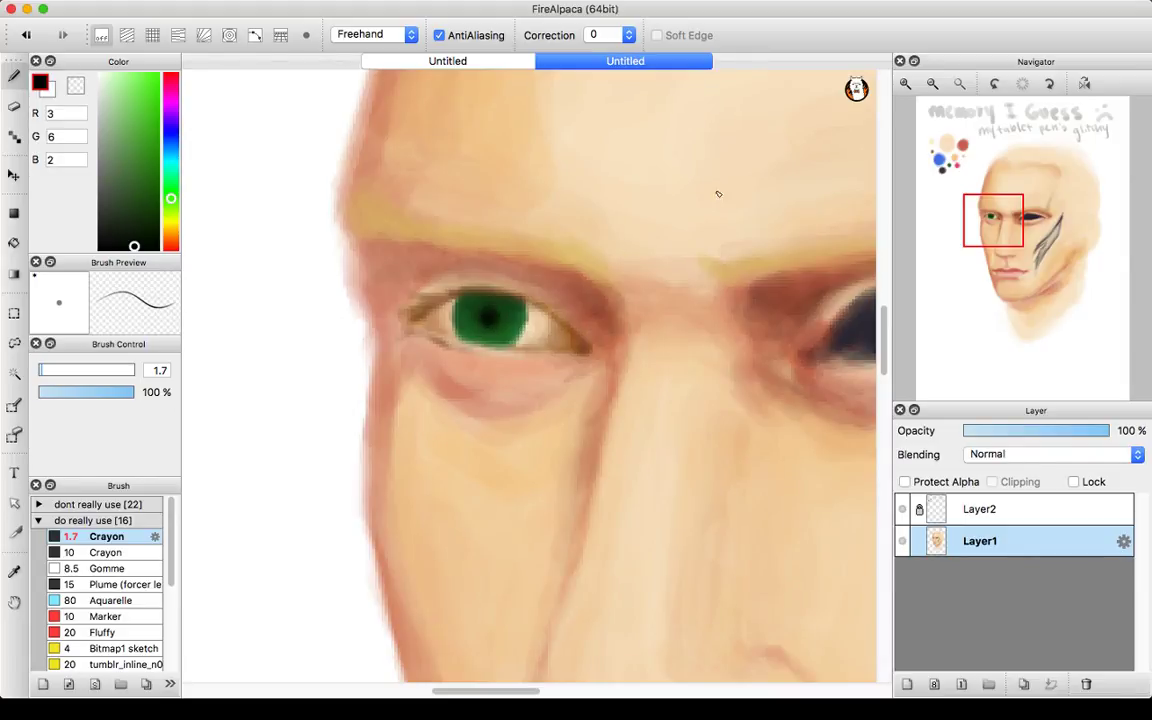
click(932, 83)
click(932, 83)
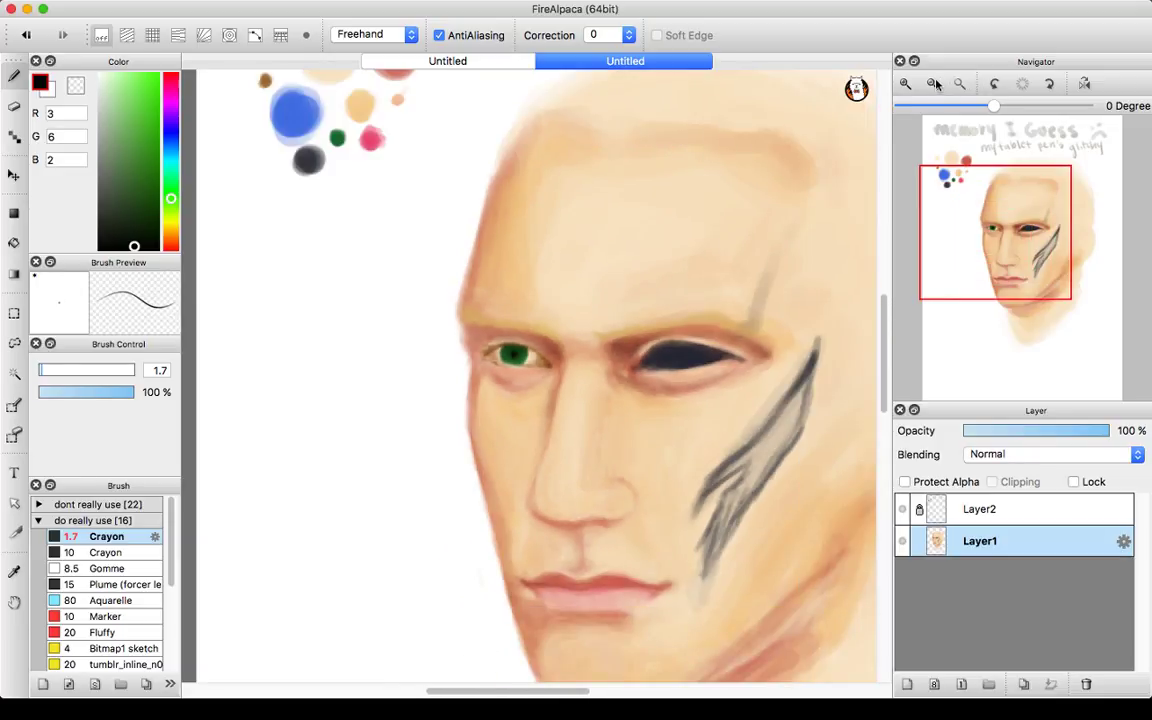
click(906, 83)
click(908, 83)
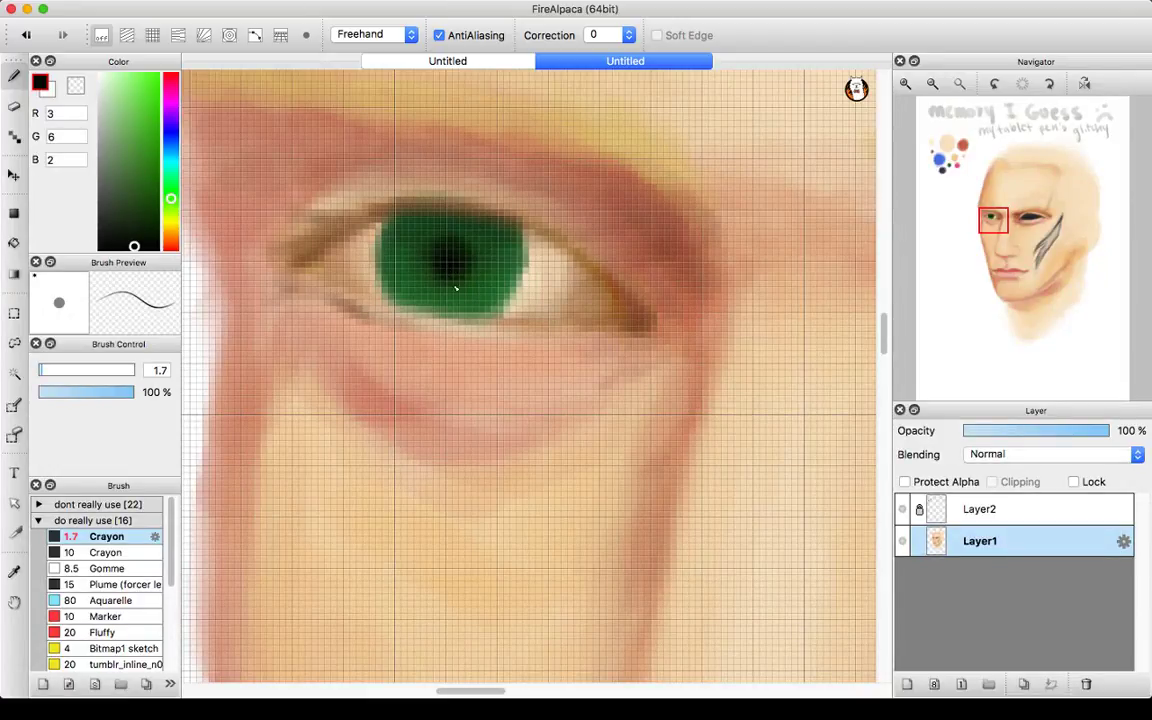
- Shade around the pupil with RGB 11, 23, 8 at brush size 3.4, and refine the iris at size 0.9
click(933, 83)
click(933, 83)
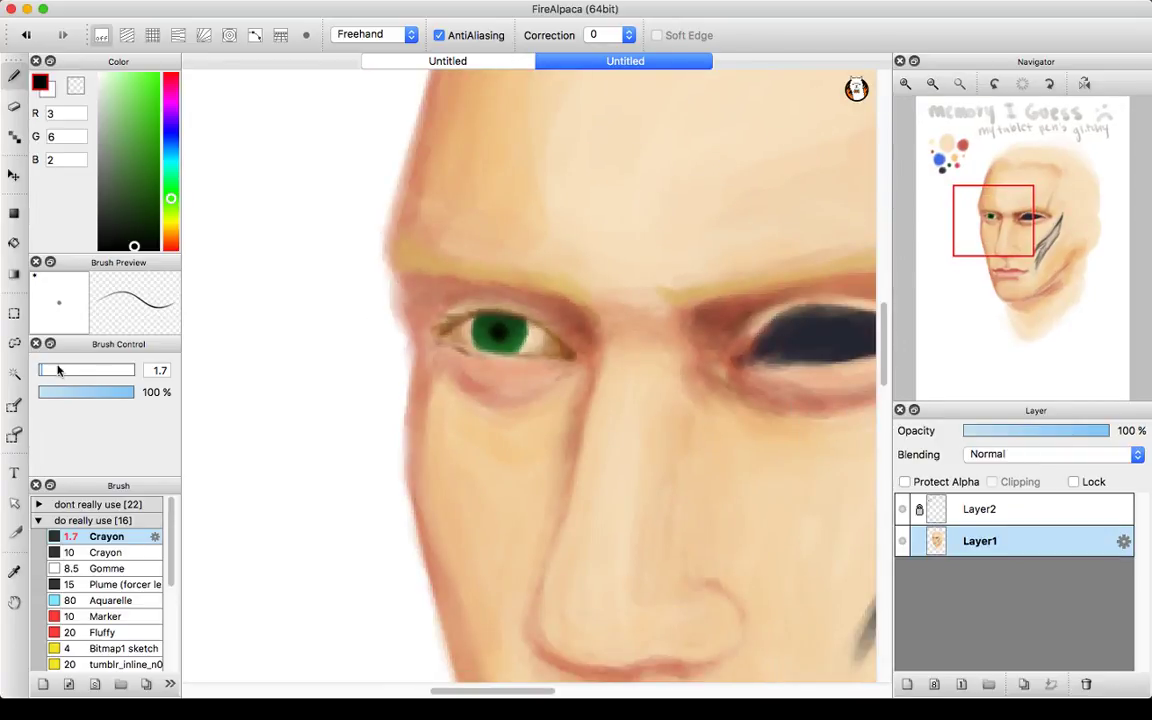
click(43, 371)
drag(43, 371, 45, 371)
drag(128, 222, 137, 237)
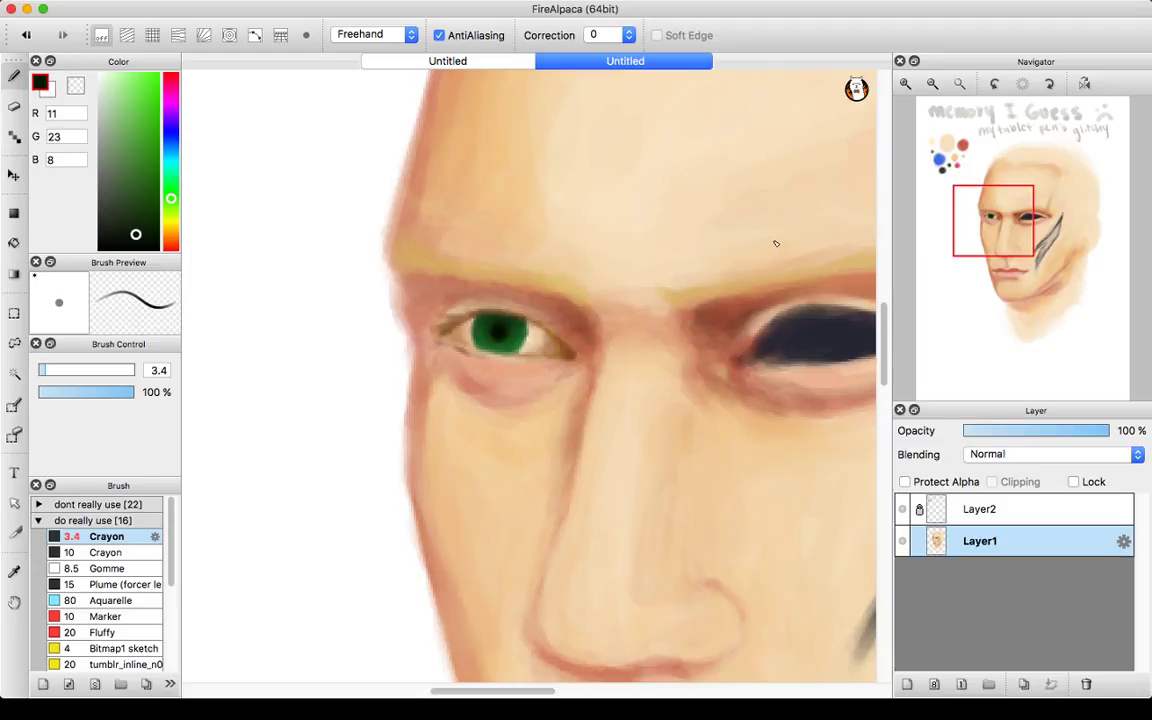
click(905, 85)
click(905, 85)
click(931, 85)
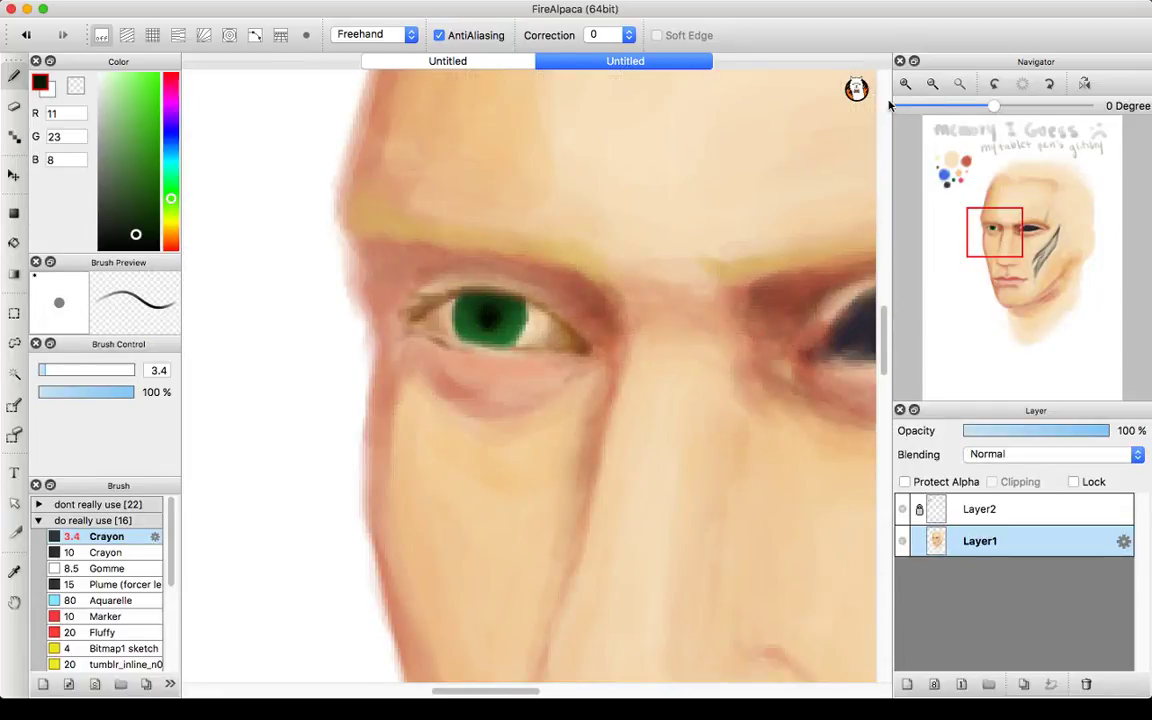
click(41, 371)
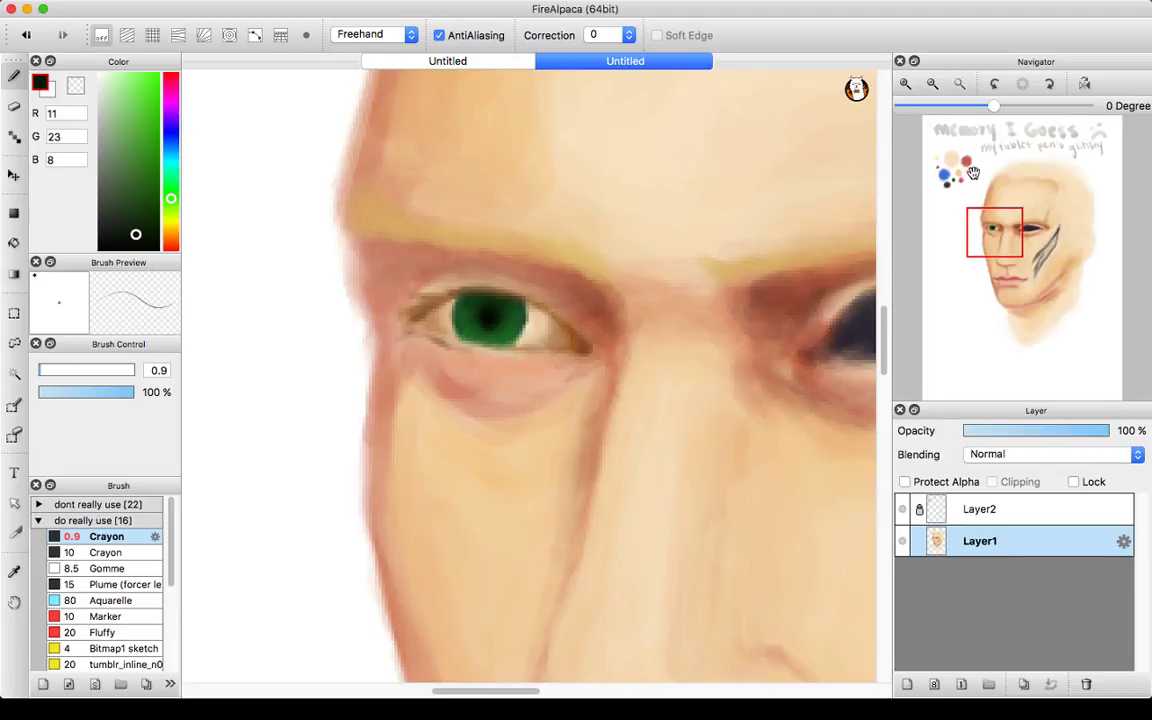
- Sample light skin (RGB 243, 215, 175) and brighten the dark eye's upper lid rim with the Crayon brush at size 3.4
click(934, 85)
click(939, 86)
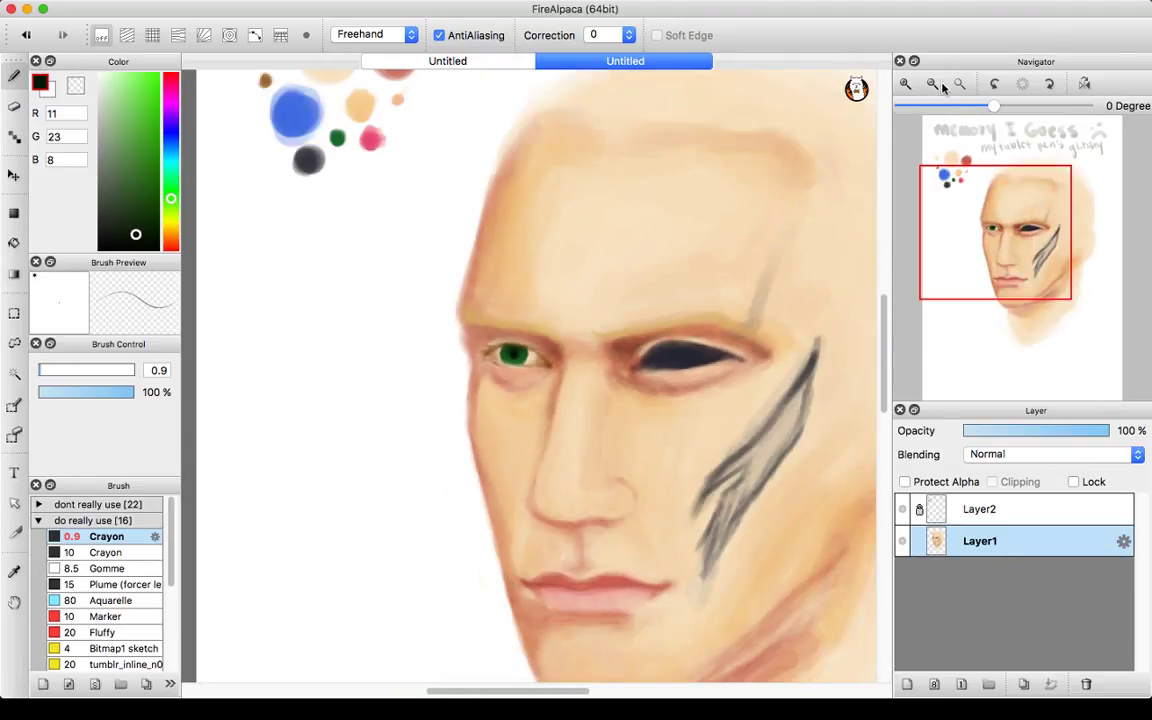
drag(1029, 232, 1022, 253)
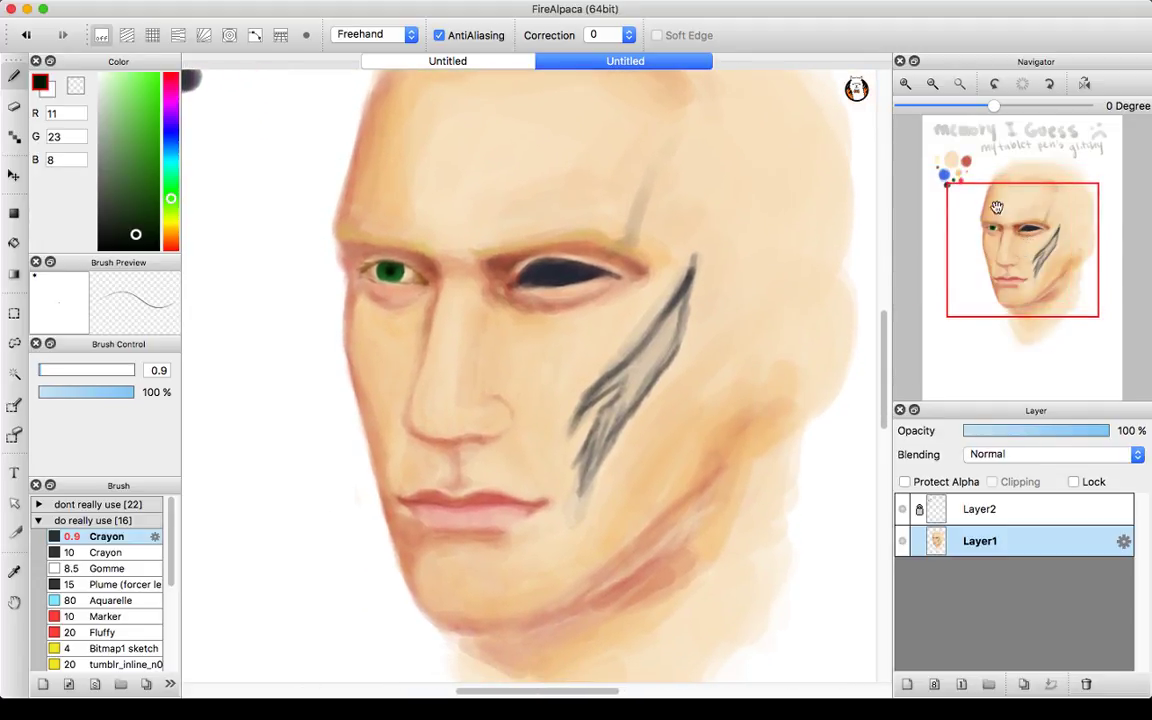
click(907, 83)
click(907, 83)
click(907, 83)
alt+click(675, 240)
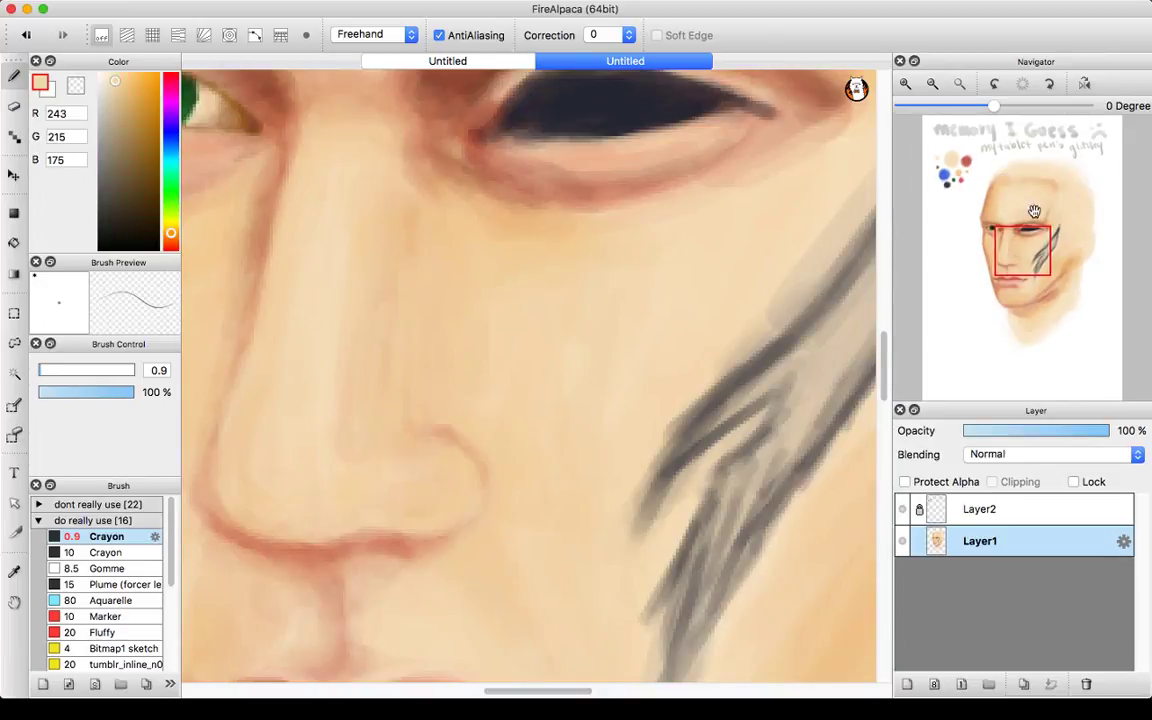
scroll(675, 240, up, 5)
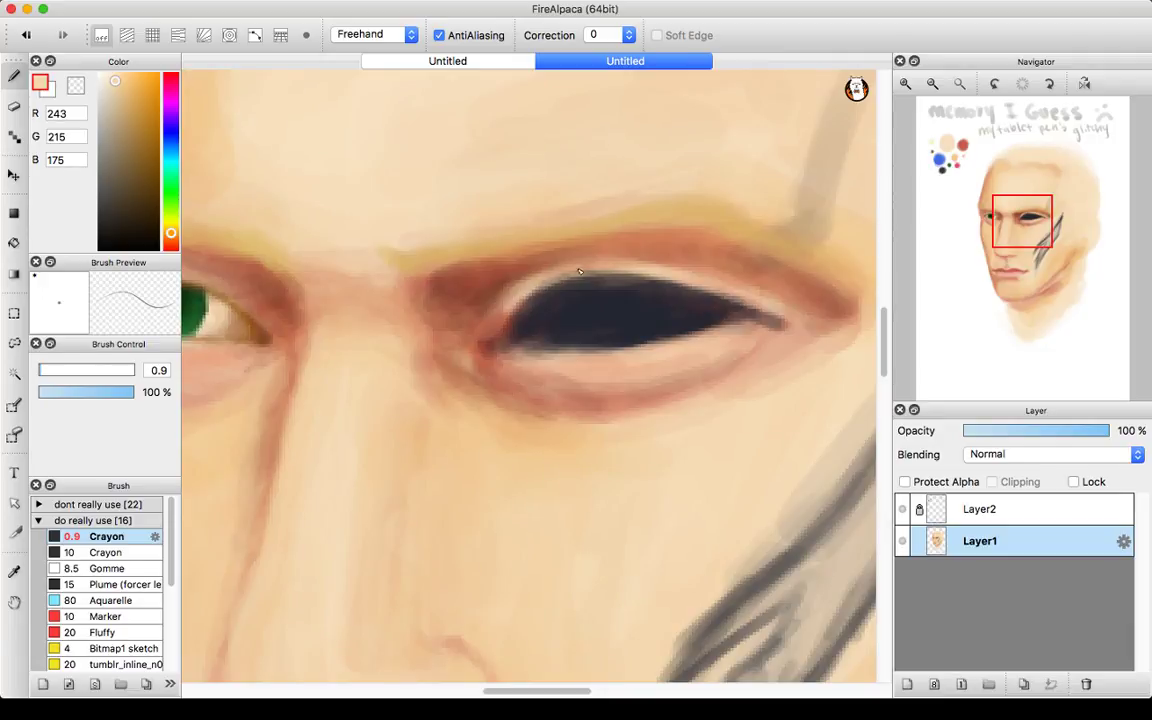
drag(42, 372, 45, 372)
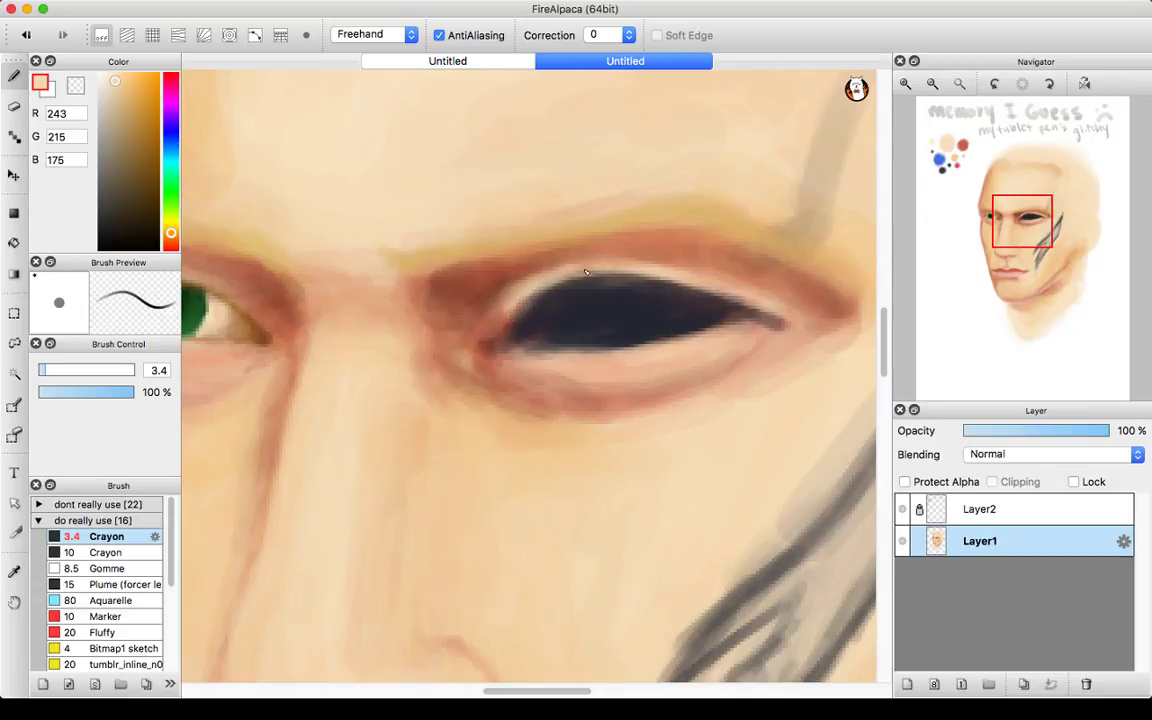
drag(586, 274, 621, 270)
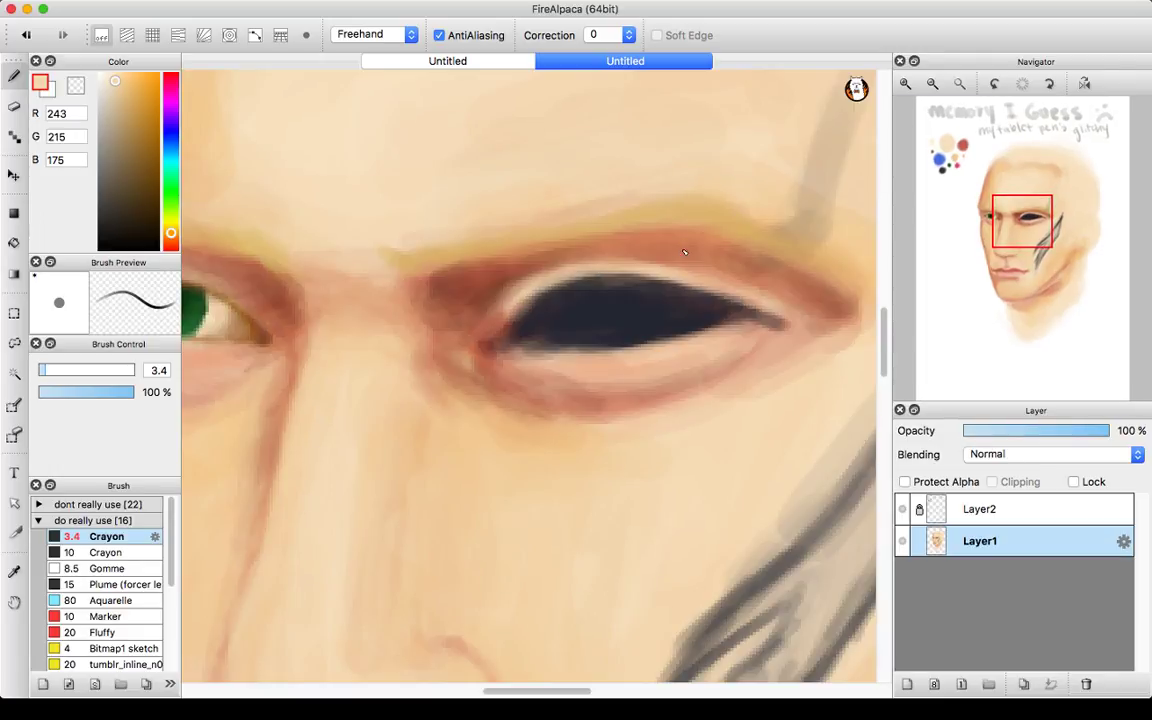
- Refine and blend the dark eye's upper lid and inner-corner shadow with sampled reddish browns and light skin (RGB 244, 217, 177)
alt+click(612, 229)
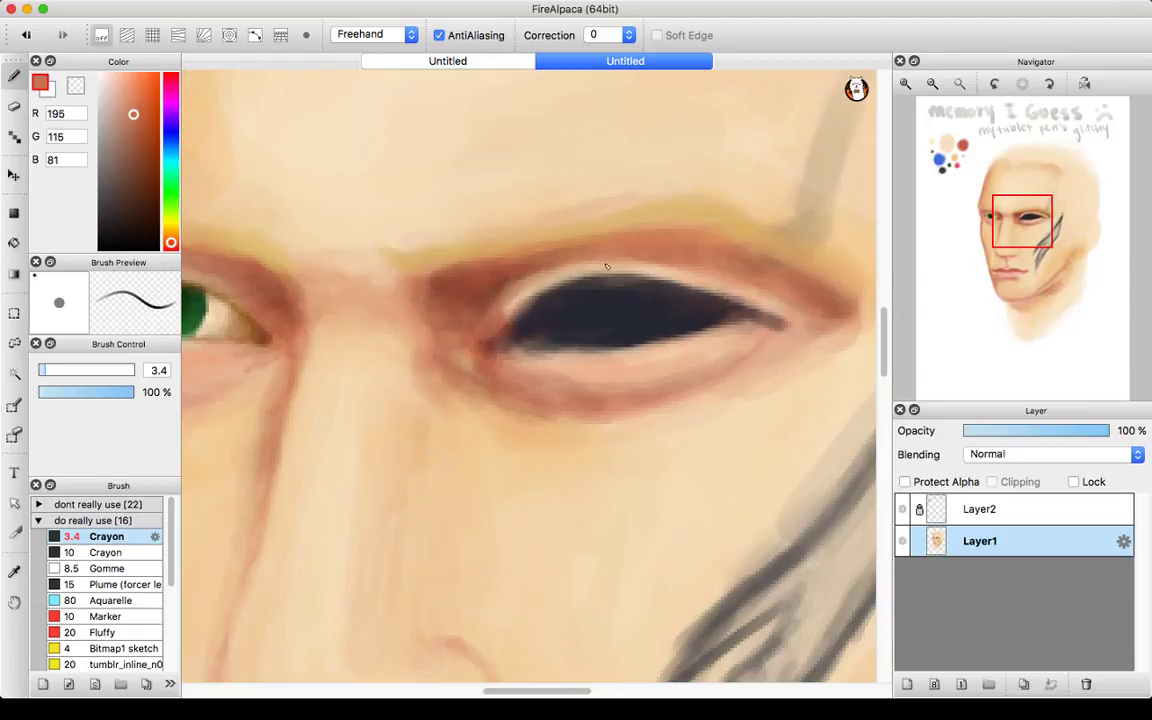
alt+click(452, 278)
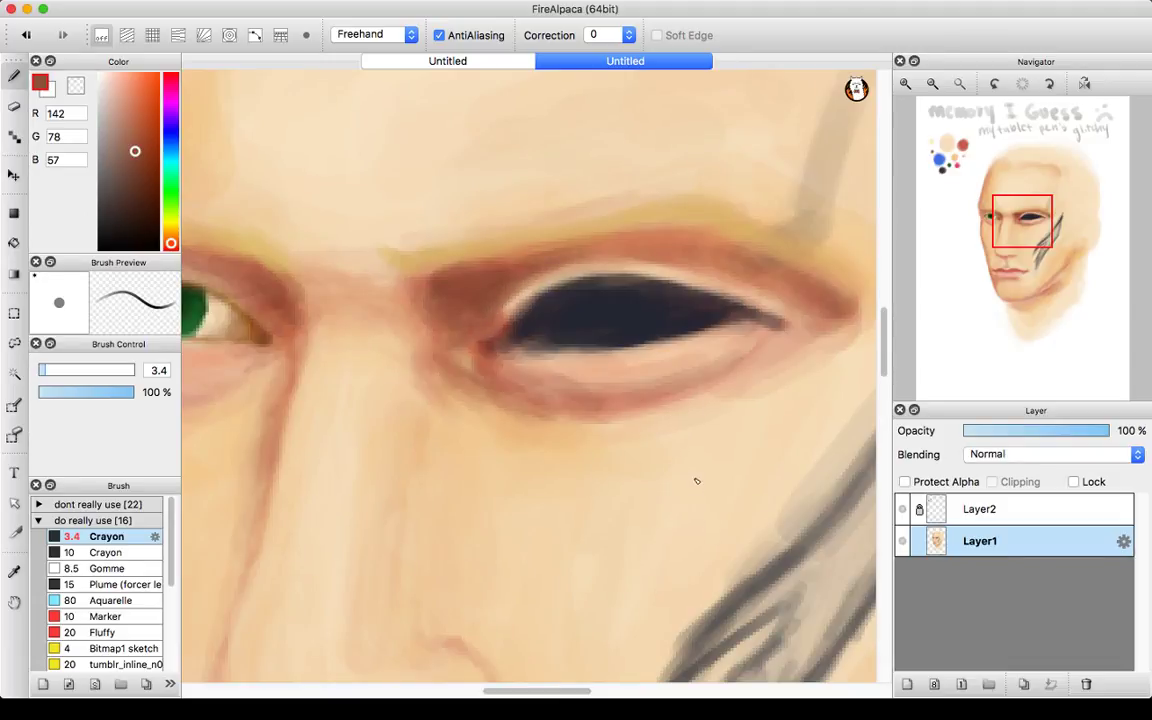
alt+click(600, 445)
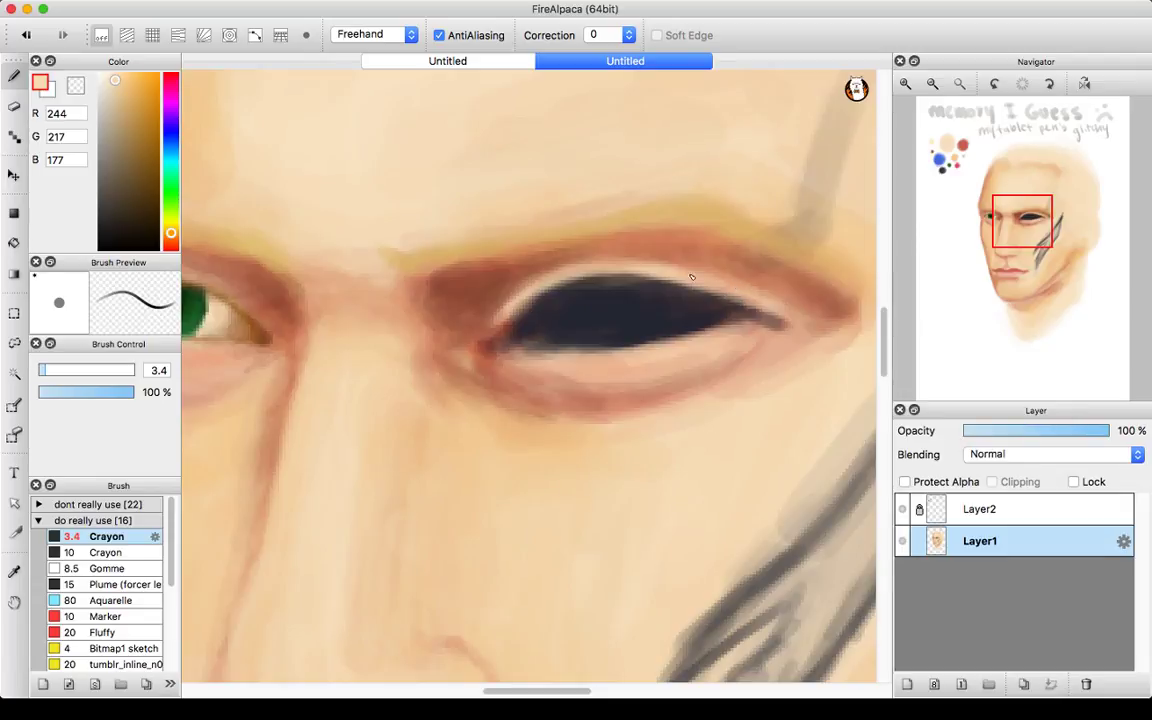
alt+click(711, 232)
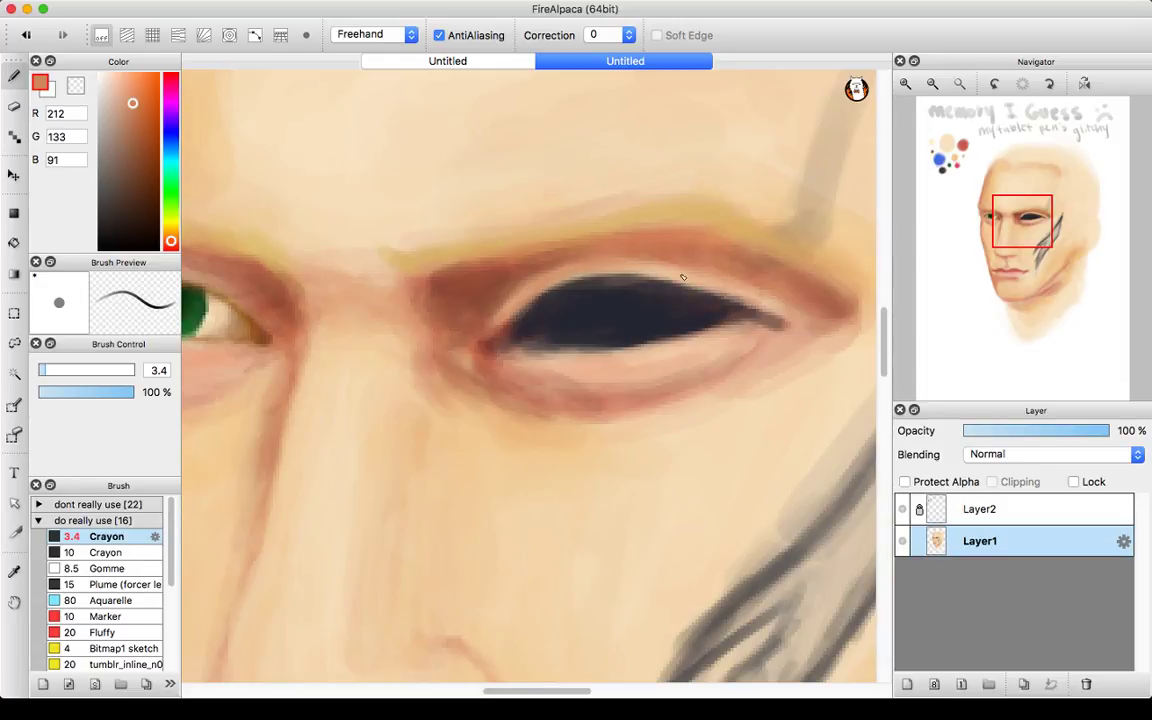
alt+click(480, 315)
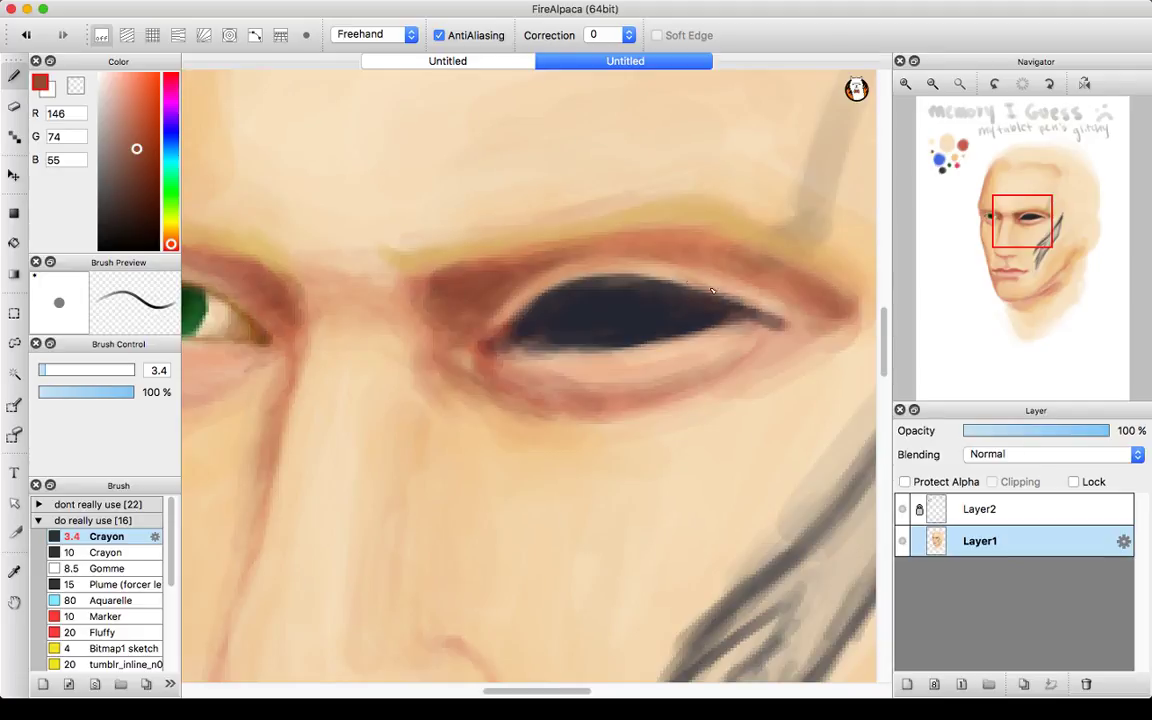
- Sample light skin (RGB 245, 218, 180) and brighten the dark eye's upper lid rim to the outer corner with the Crayon brush at size 3.4
alt+click(656, 378)
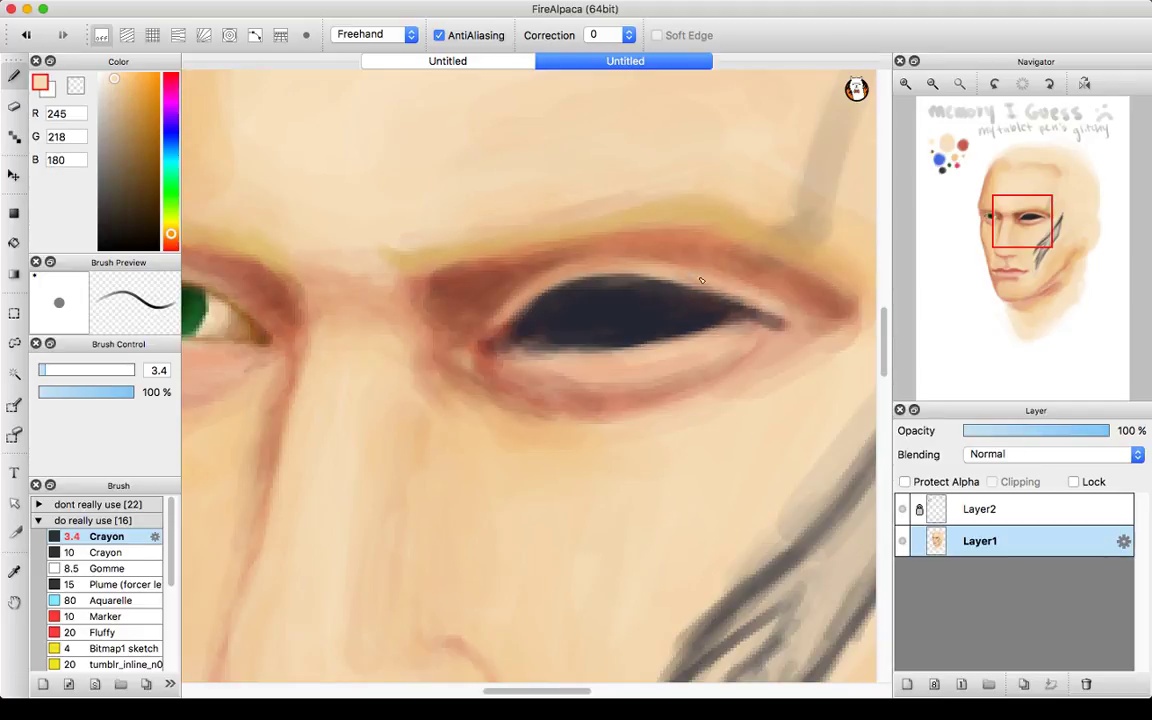
drag(699, 288, 760, 311)
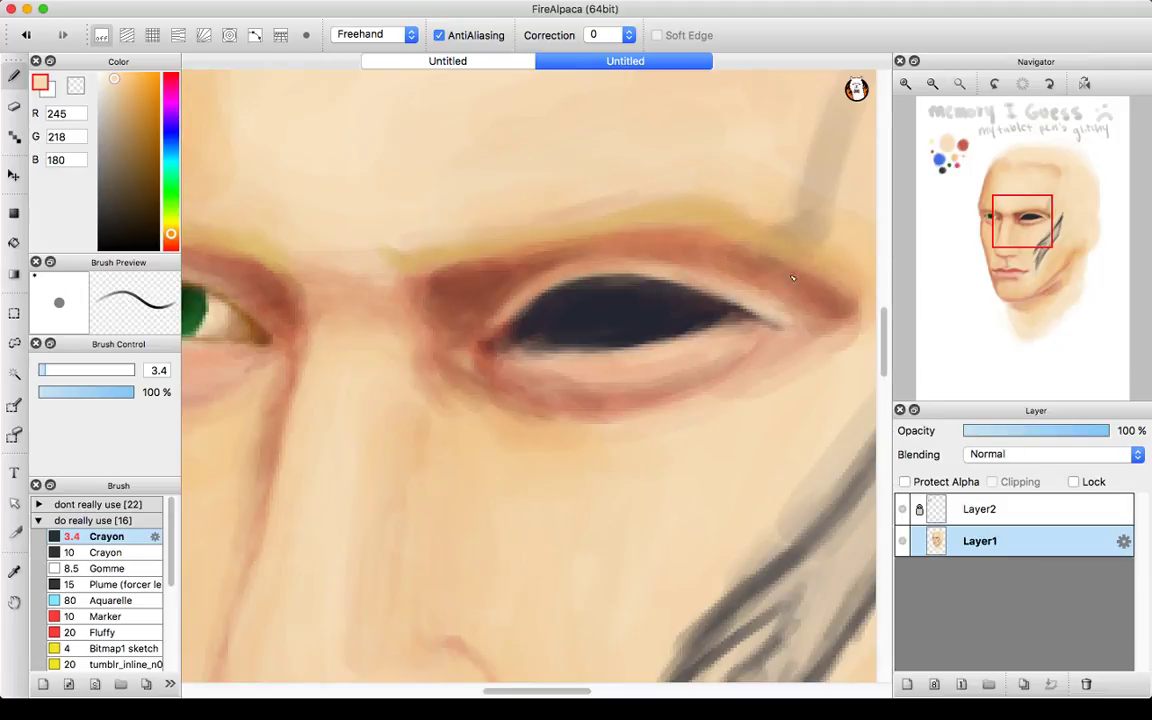
click(933, 84)
click(933, 85)
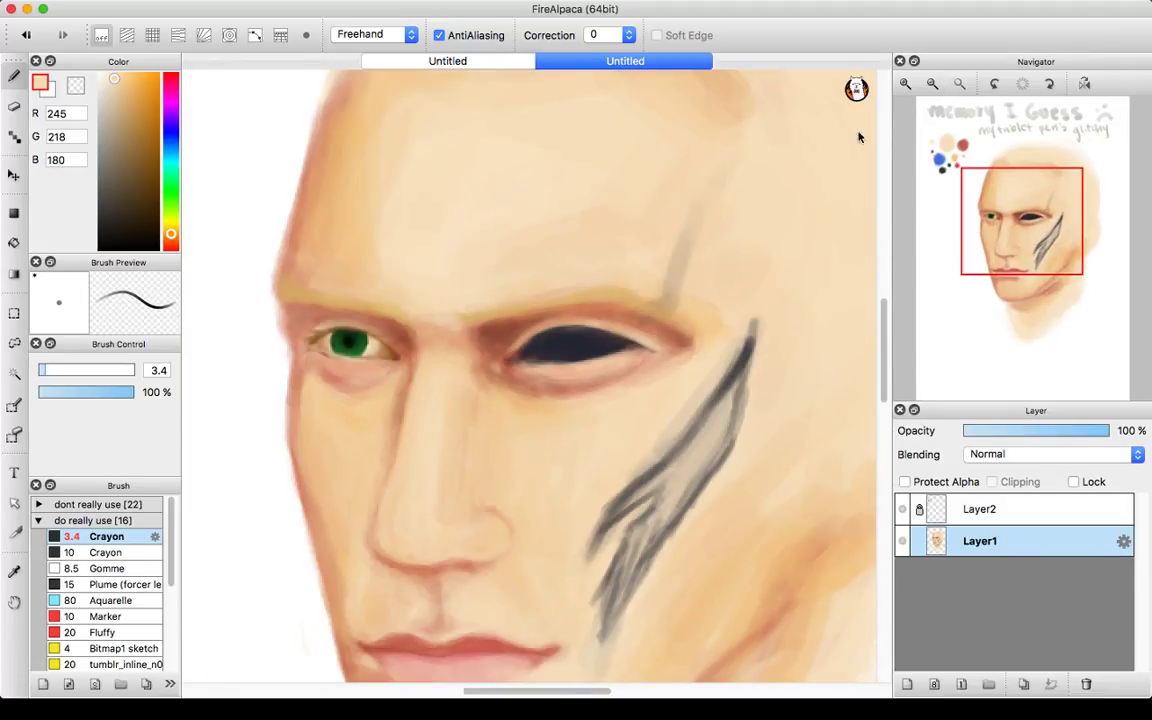
- Paint a solid round blue iris (RGB 37, 30, 196) in the inner half of the dark eye with the Crayon brush at size 3.4
mouse_move(176, 145)
mouse_down()
mouse_move(124, 76)
mouse_move(159, 99)
mouse_move(150, 113)
mouse_up()
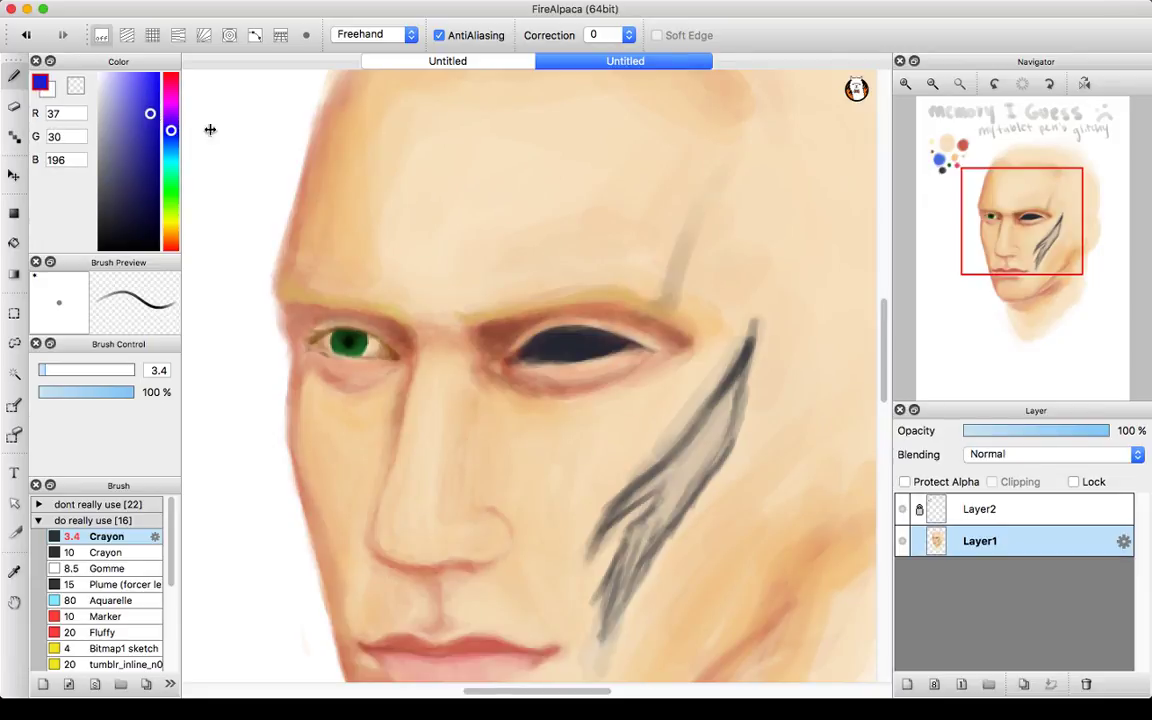
click(905, 84)
click(905, 84)
click(905, 84)
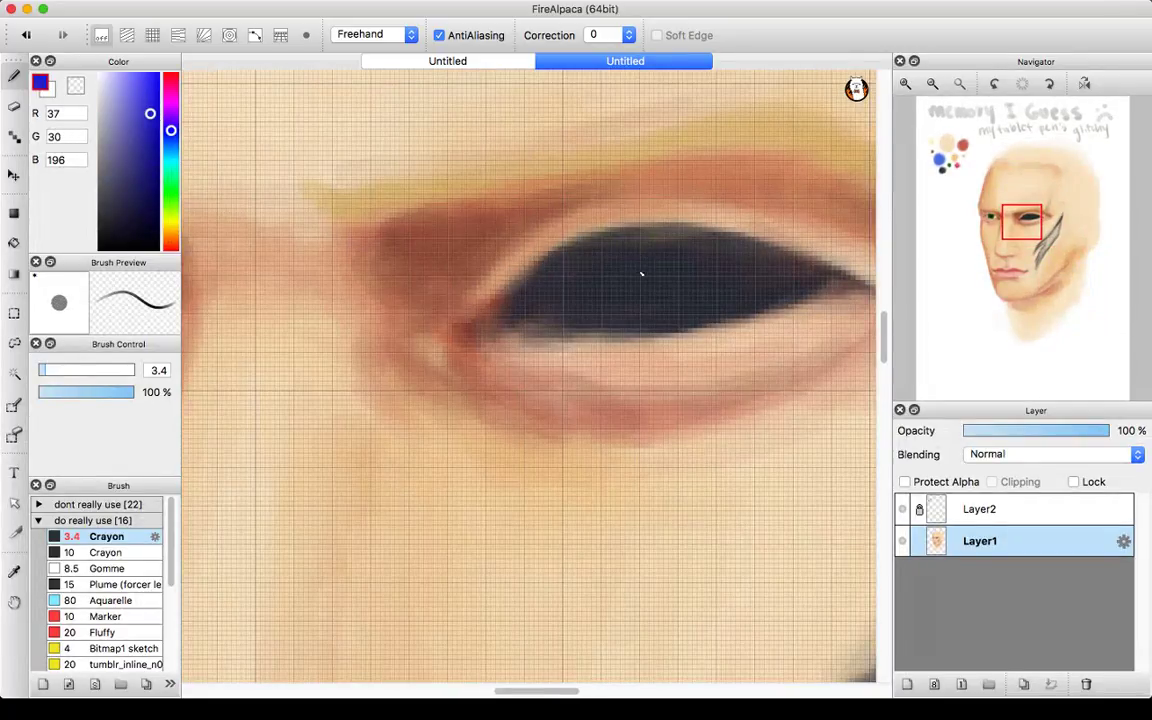
drag(624, 262, 634, 292)
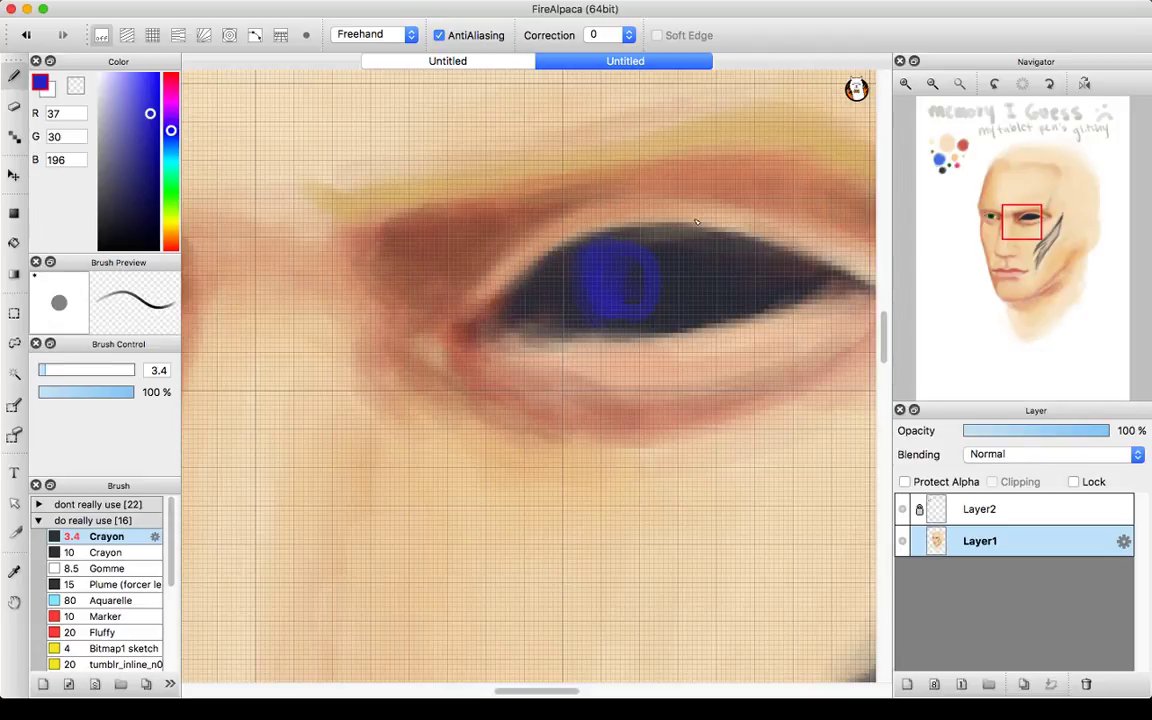
scroll(697, 222, down, 3)
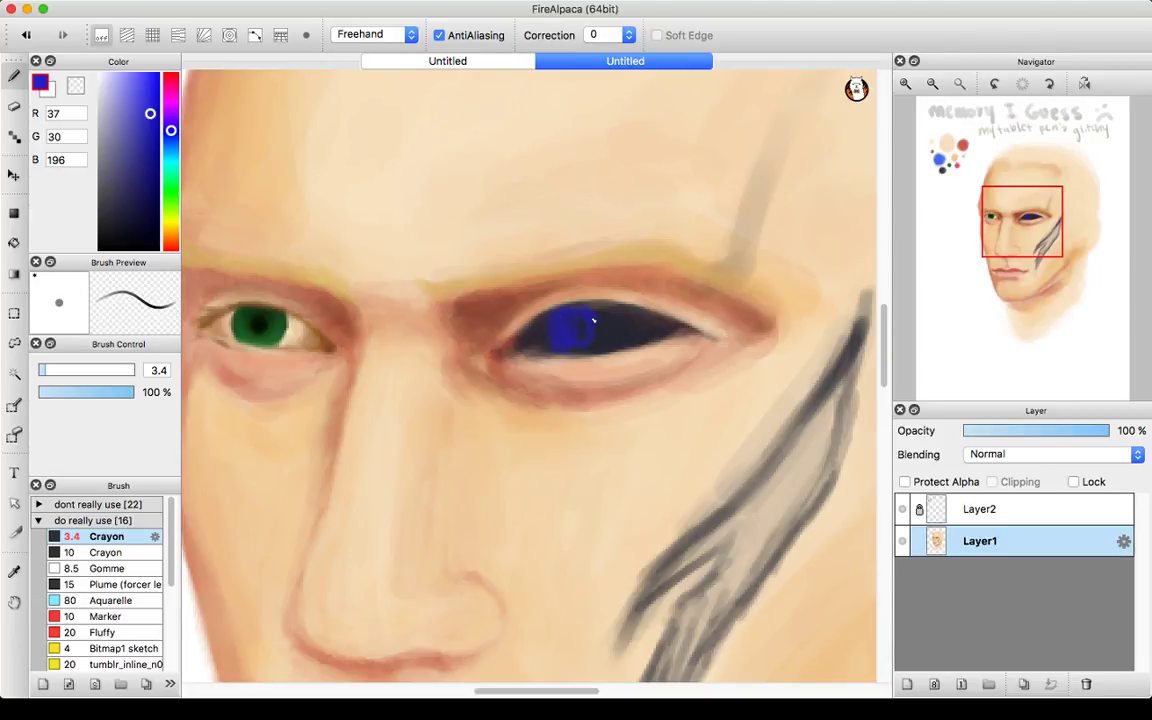
drag(587, 348, 577, 327)
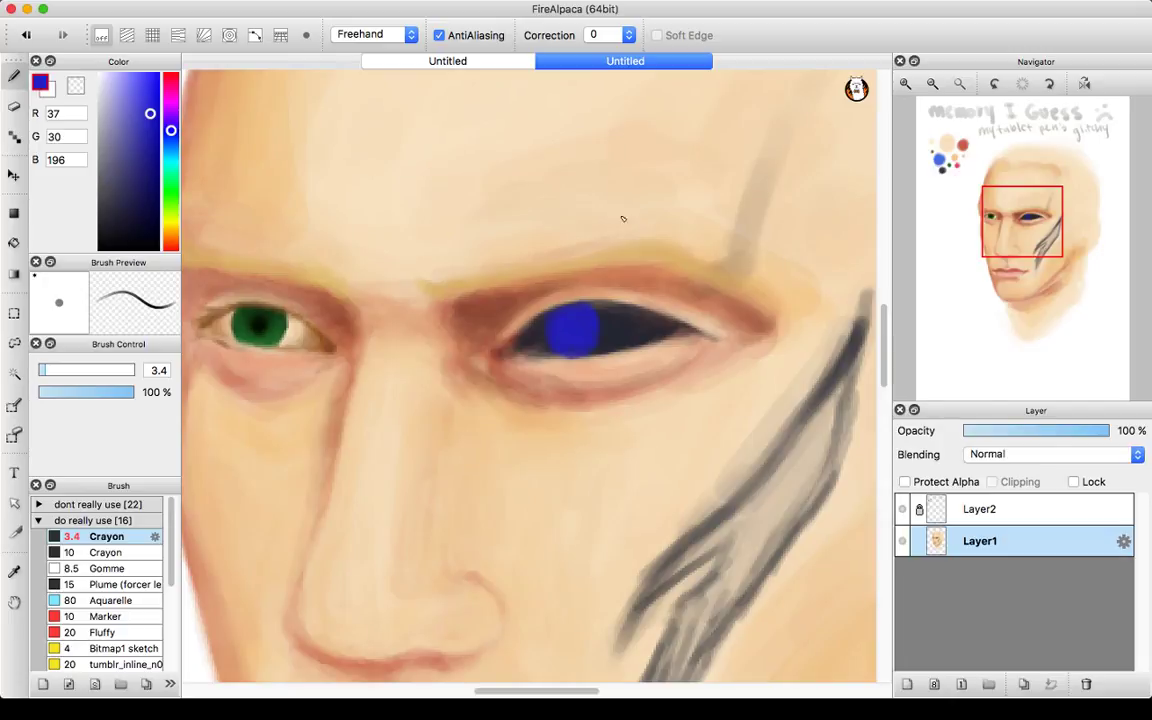
- Undo the stray blue stroke across the brow and touch up the edge of the blue iris
click(935, 84)
click(935, 84)
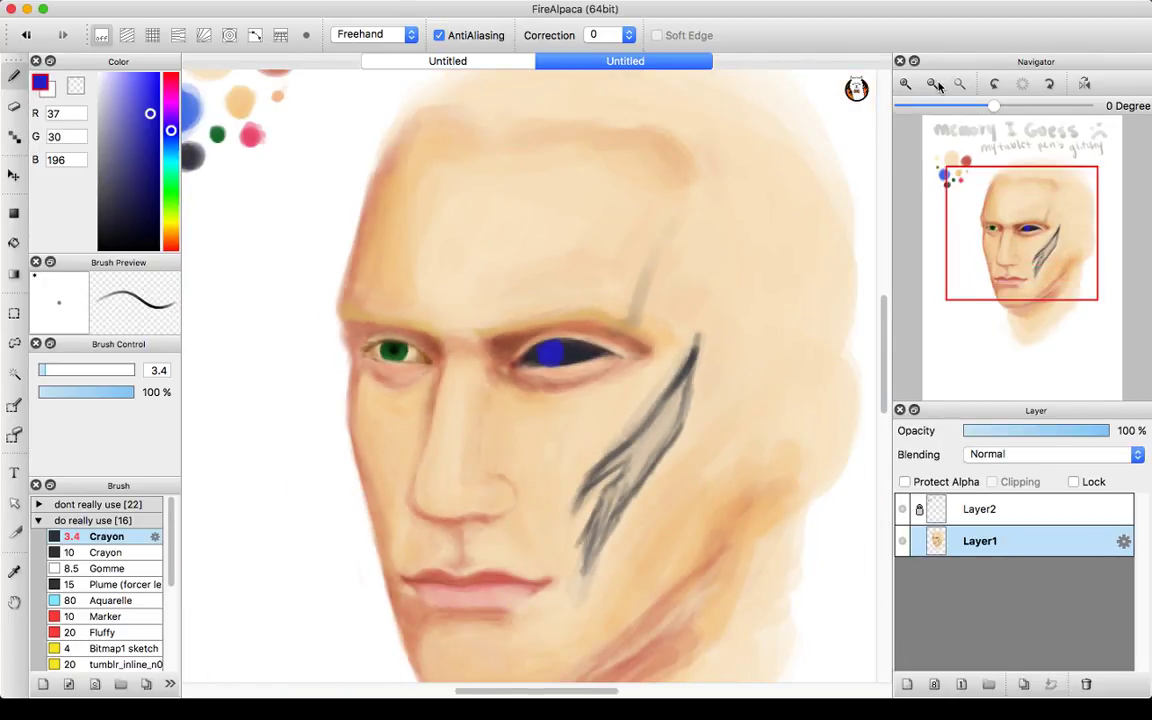
click(907, 84)
click(907, 84)
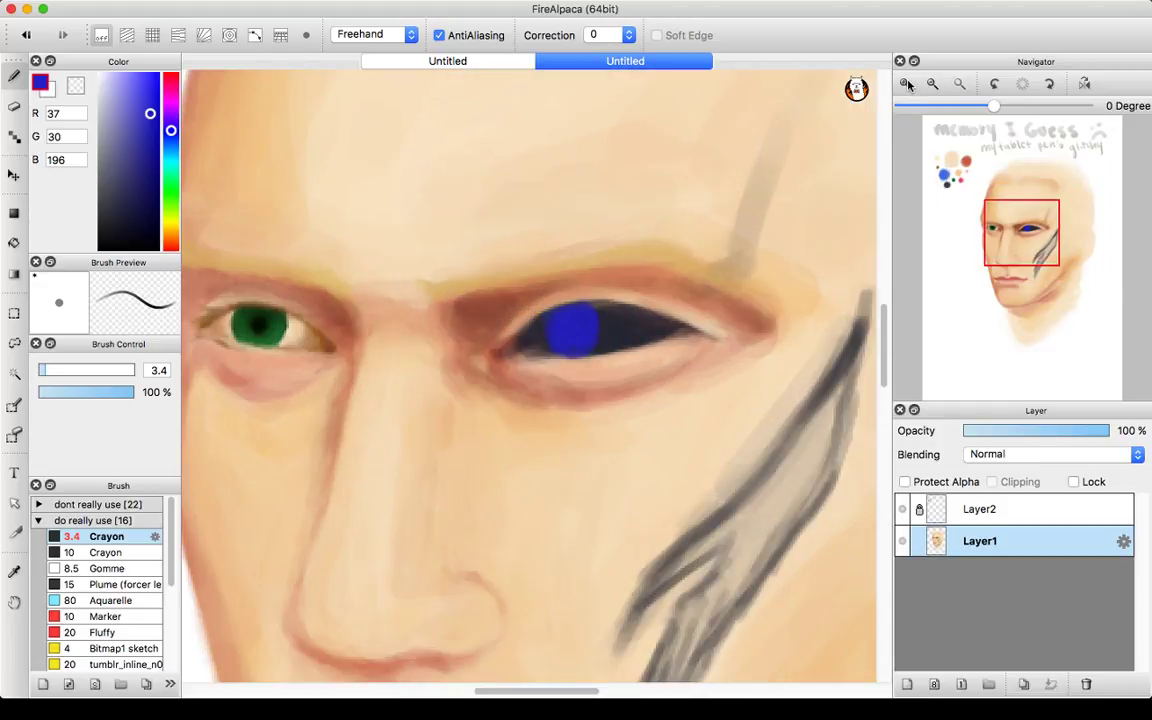
click(907, 84)
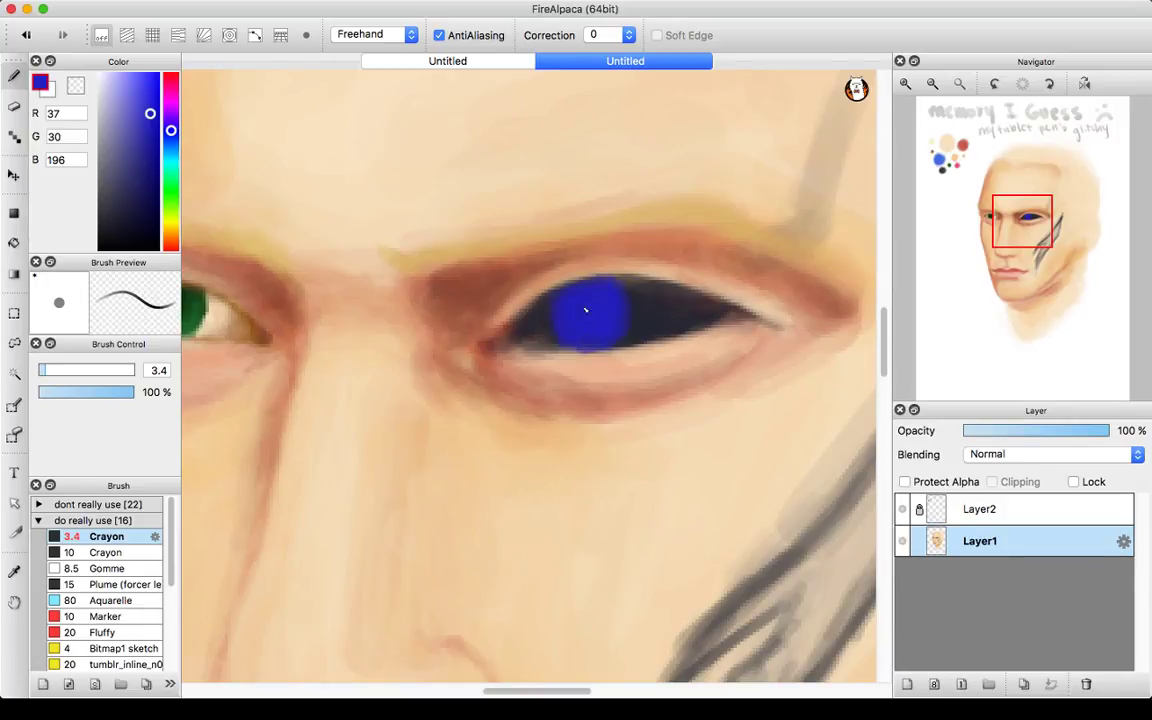
drag(612, 272, 805, 108)
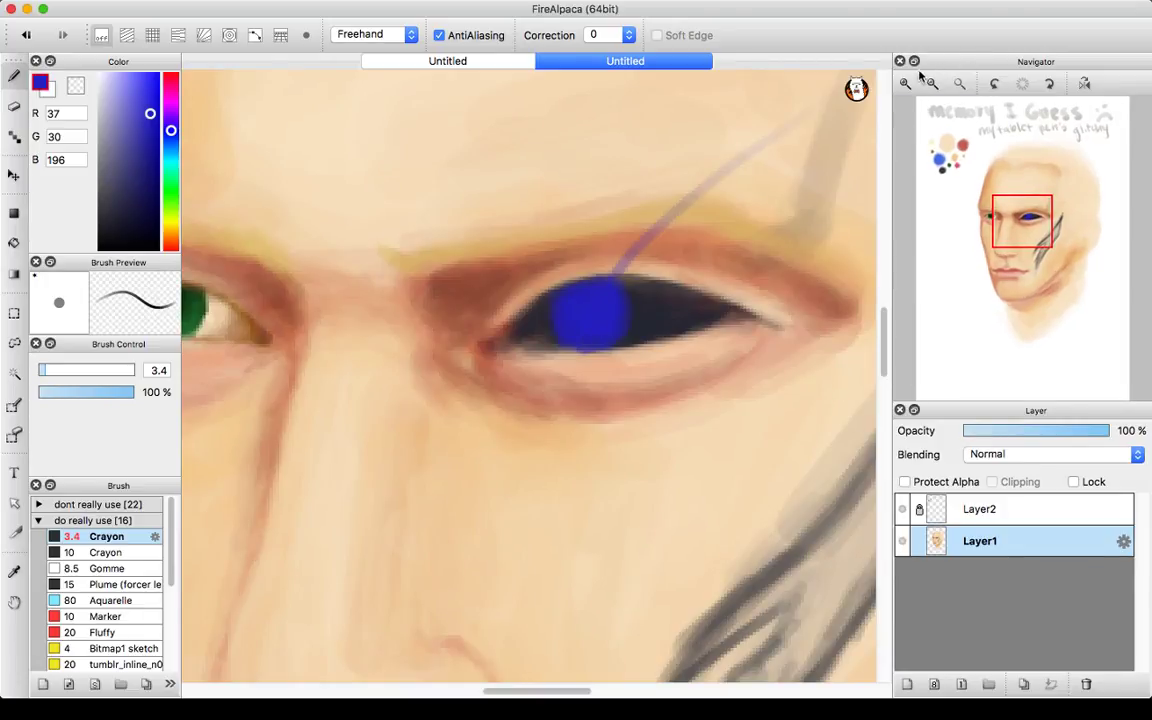
key(ctrl+z)
drag(627, 297, 621, 312)
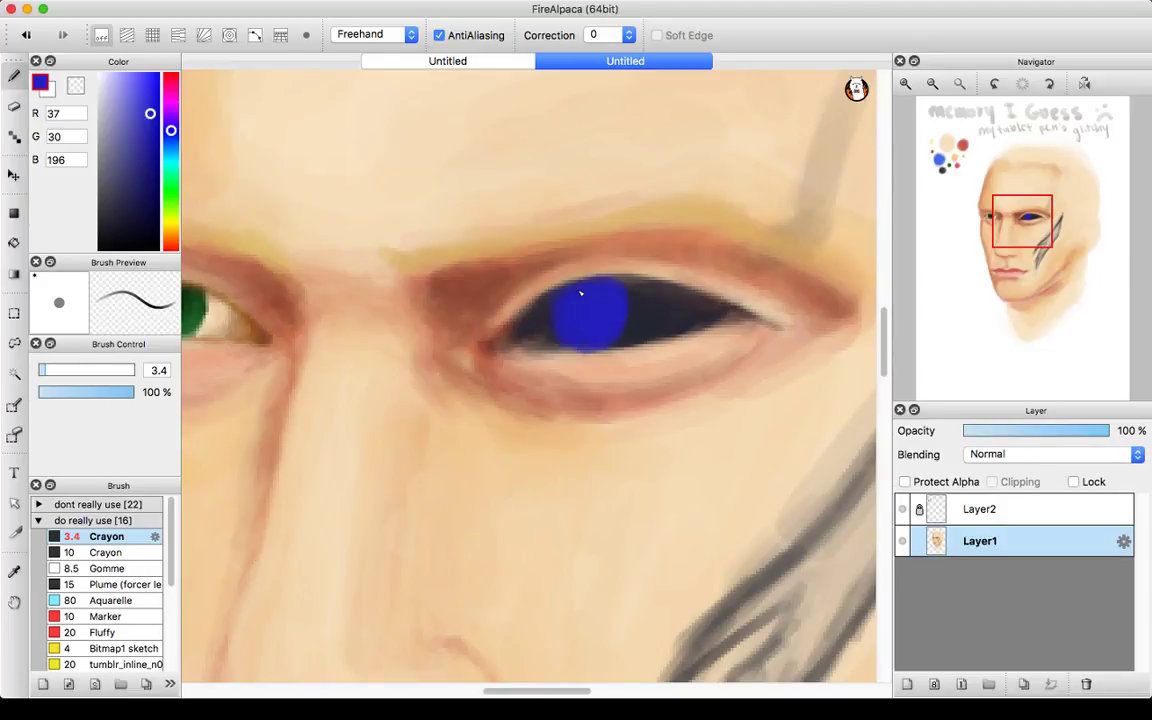
mouse_move(895, 103)
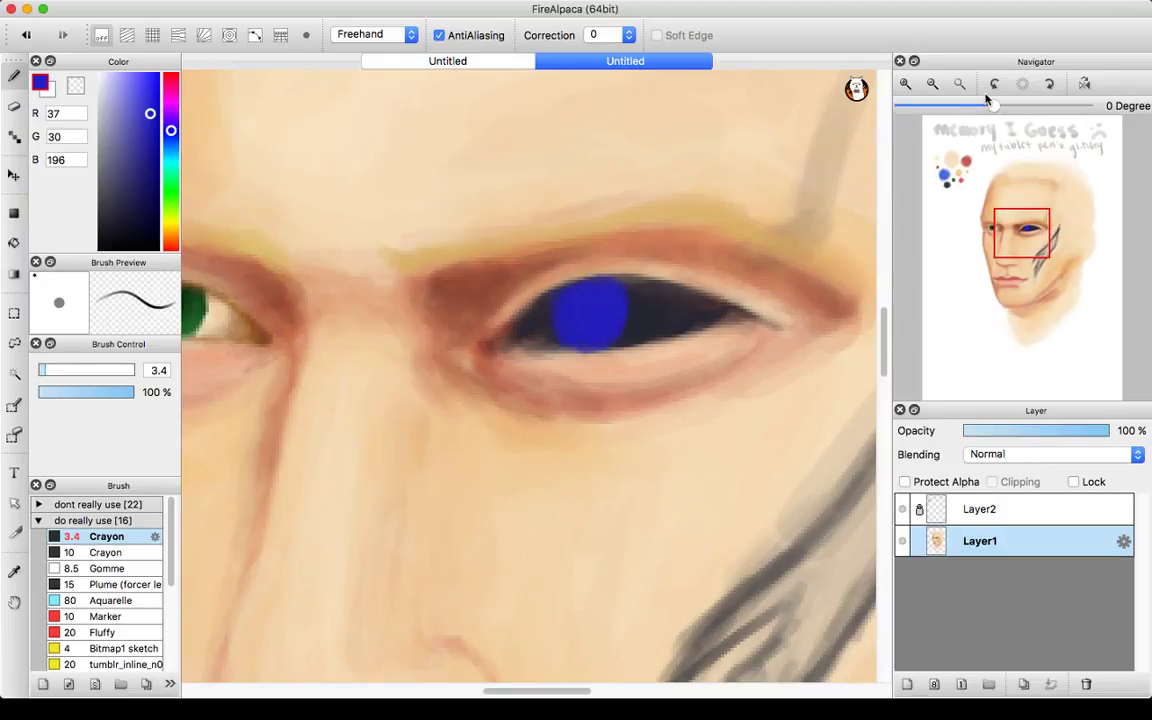
- Sample brown from the green eye's inner corner, darken it to RGB 101, 52, 27 and define the eye's corners with the Crayon brush at size 1.3
click(932, 84)
click(932, 84)
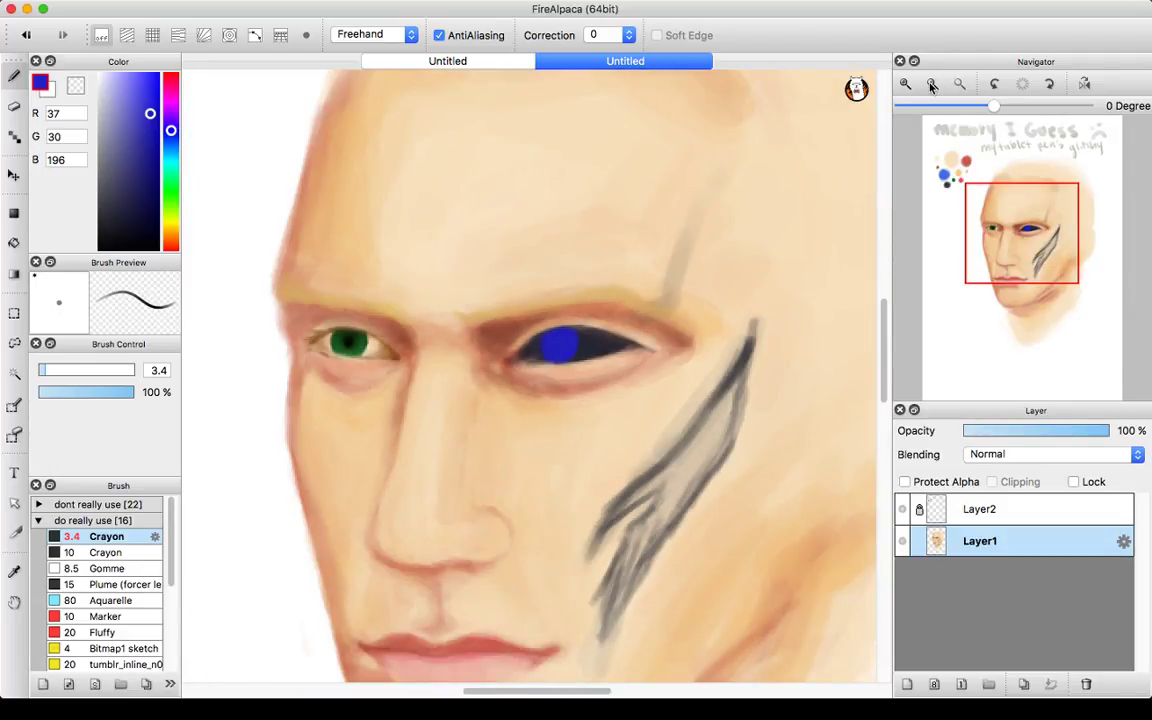
click(978, 240)
drag(978, 240, 971, 243)
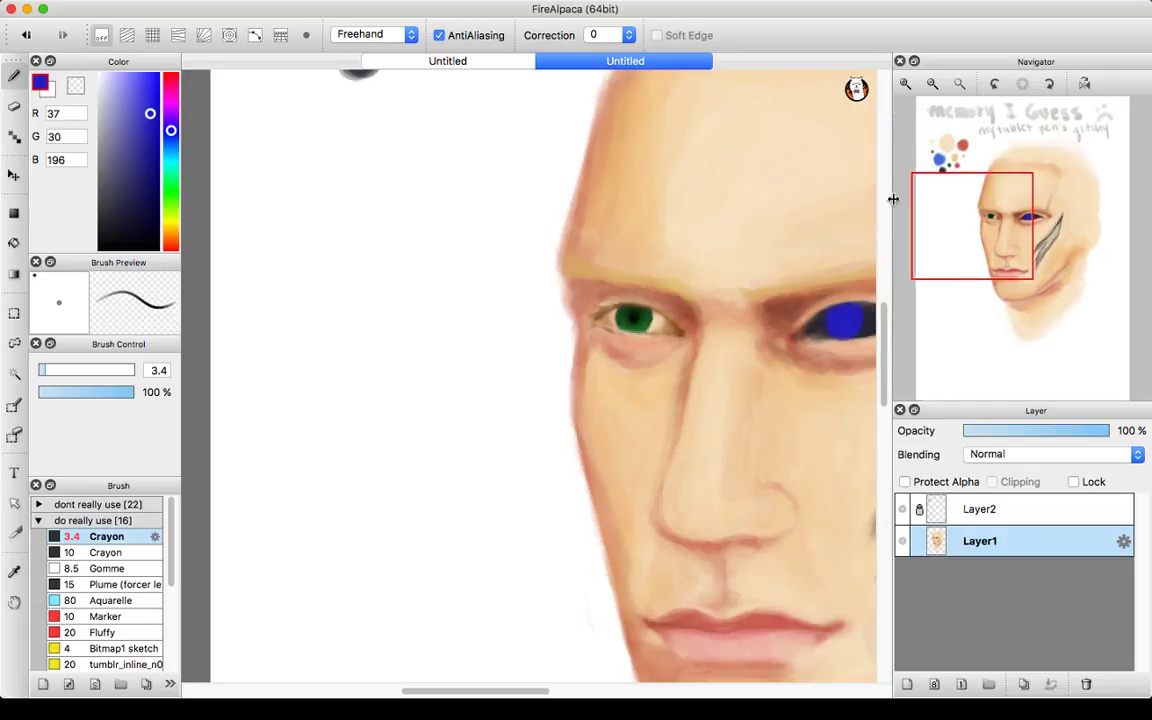
click(905, 84)
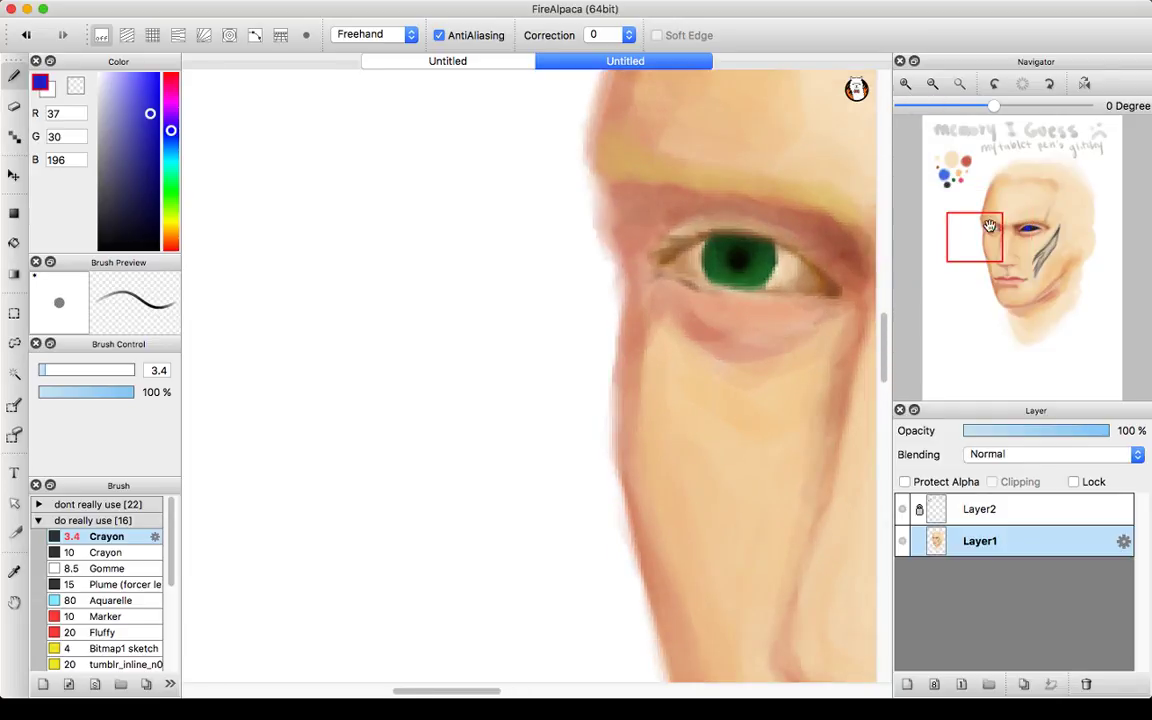
scroll(889, 203, right, 5)
scroll(905, 225, down, 2)
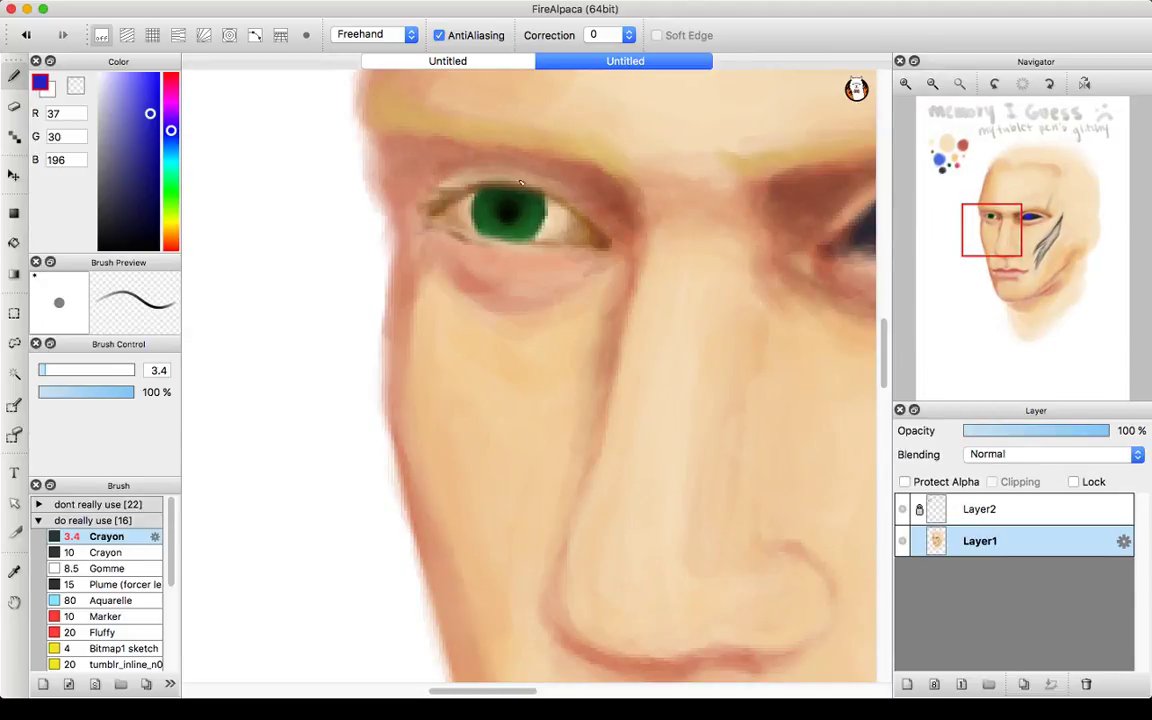
alt+click(607, 243)
alt+click(607, 244)
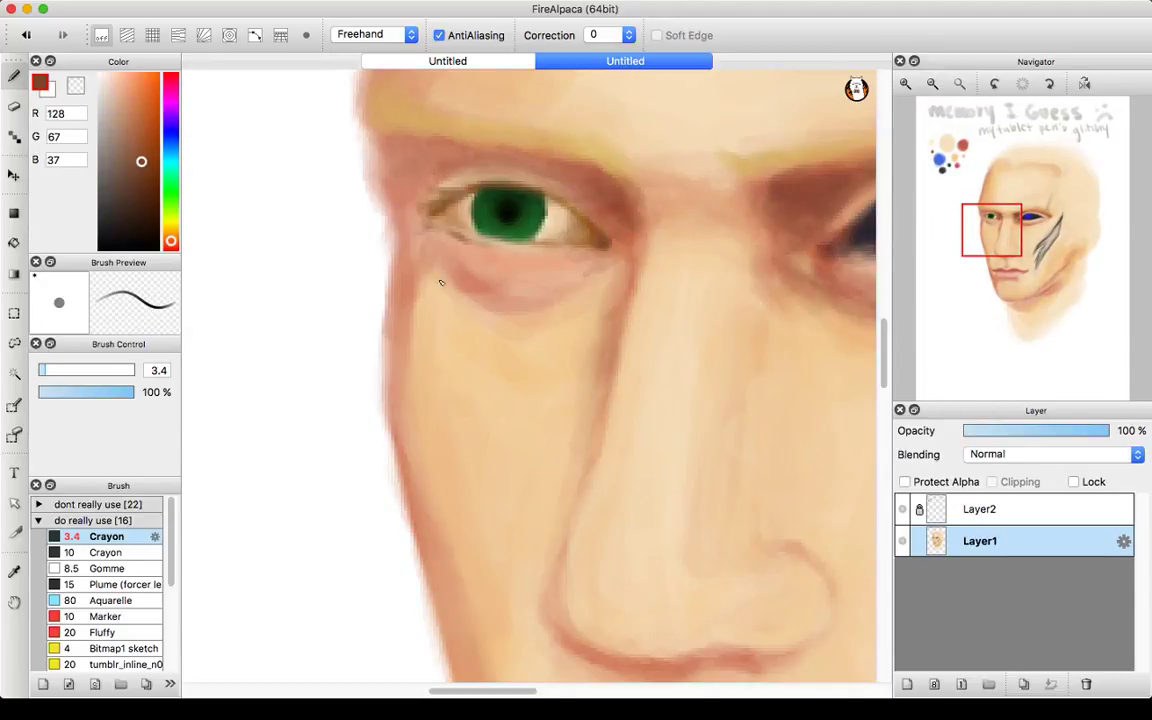
click(41, 369)
drag(40, 372, 42, 371)
drag(139, 173, 145, 182)
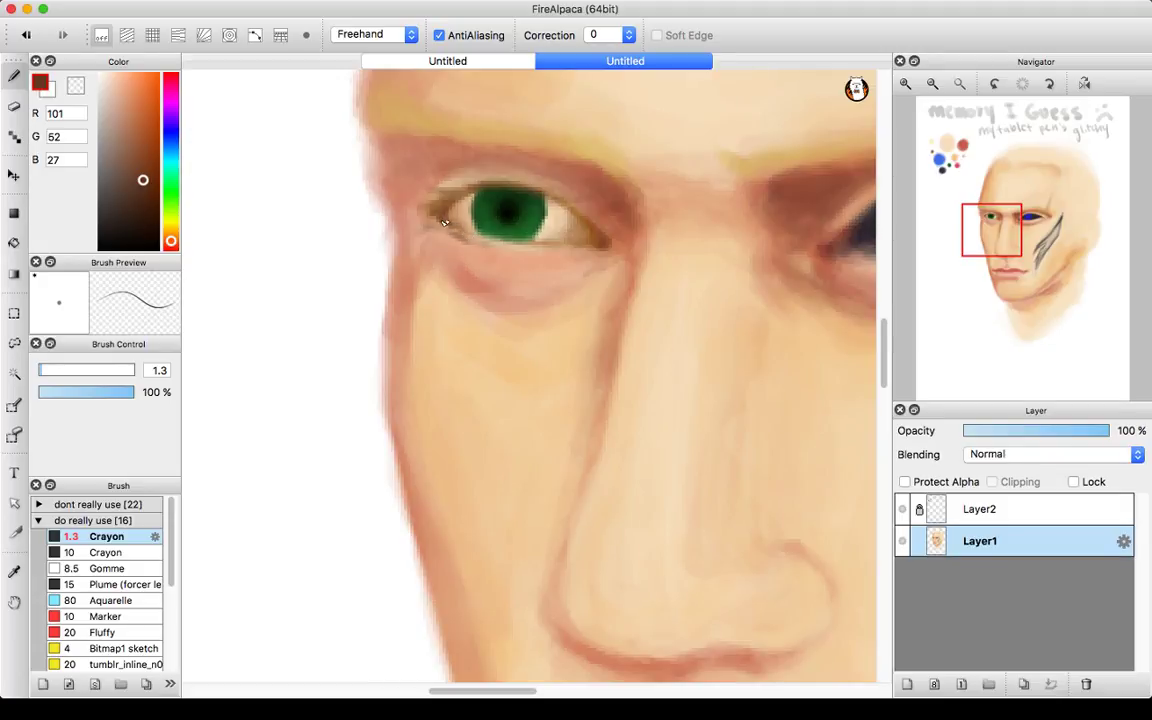
- Sample tan (RGB 214, 168, 126) beside the green eye and soften its outer corner with the Crayon brush at size 1.3
click(933, 85)
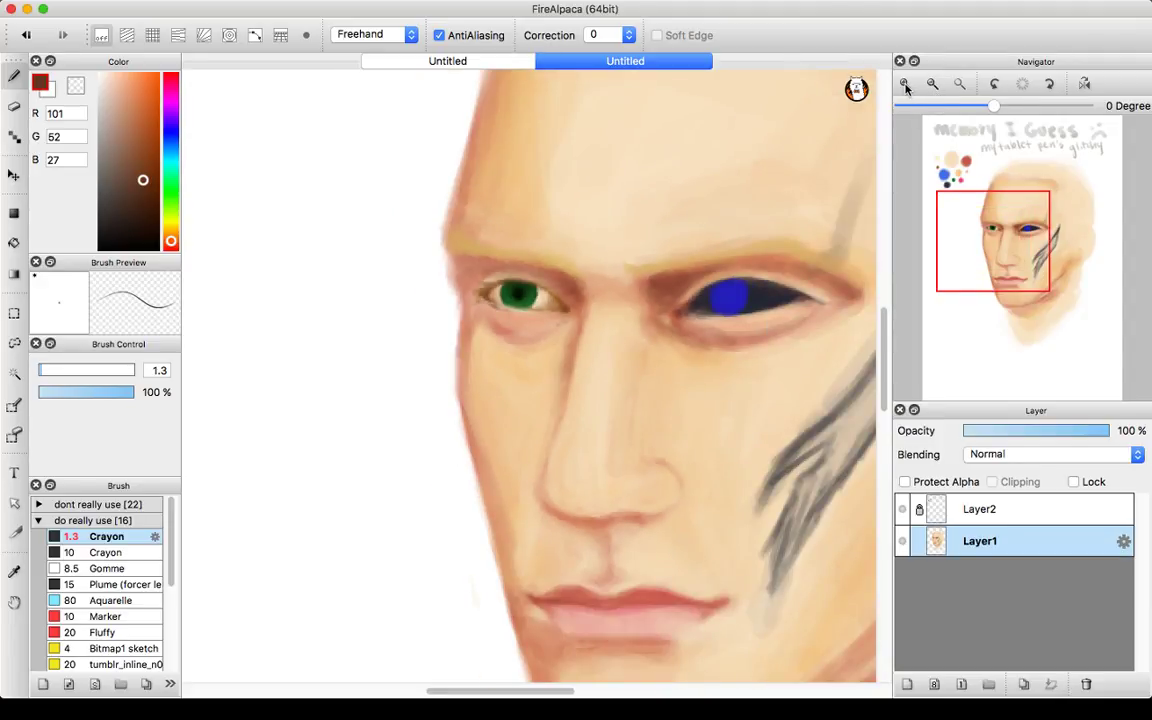
click(905, 85)
right_click(385, 116)
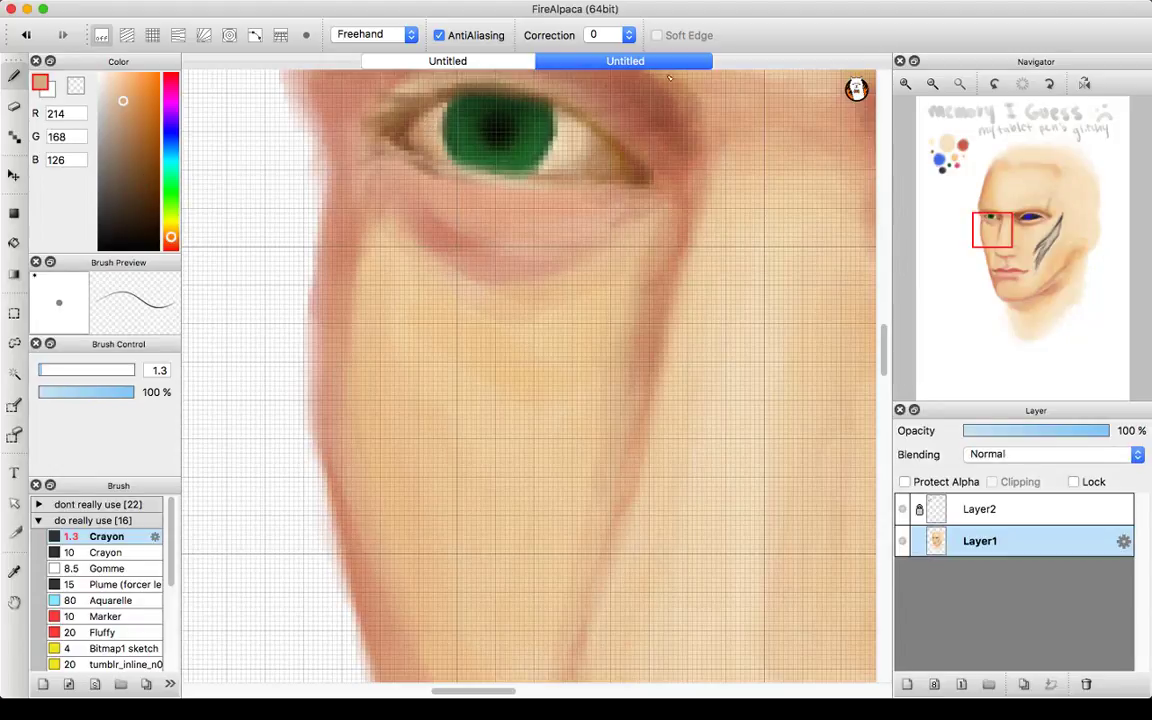
click(932, 84)
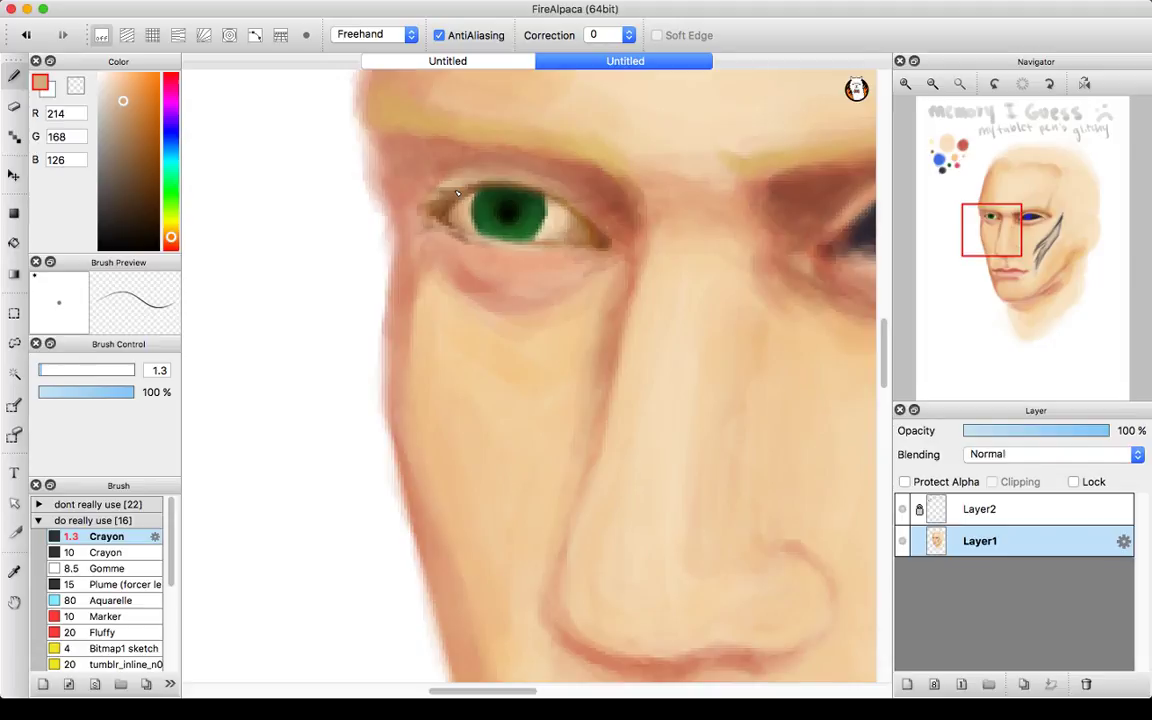
key(super+g)
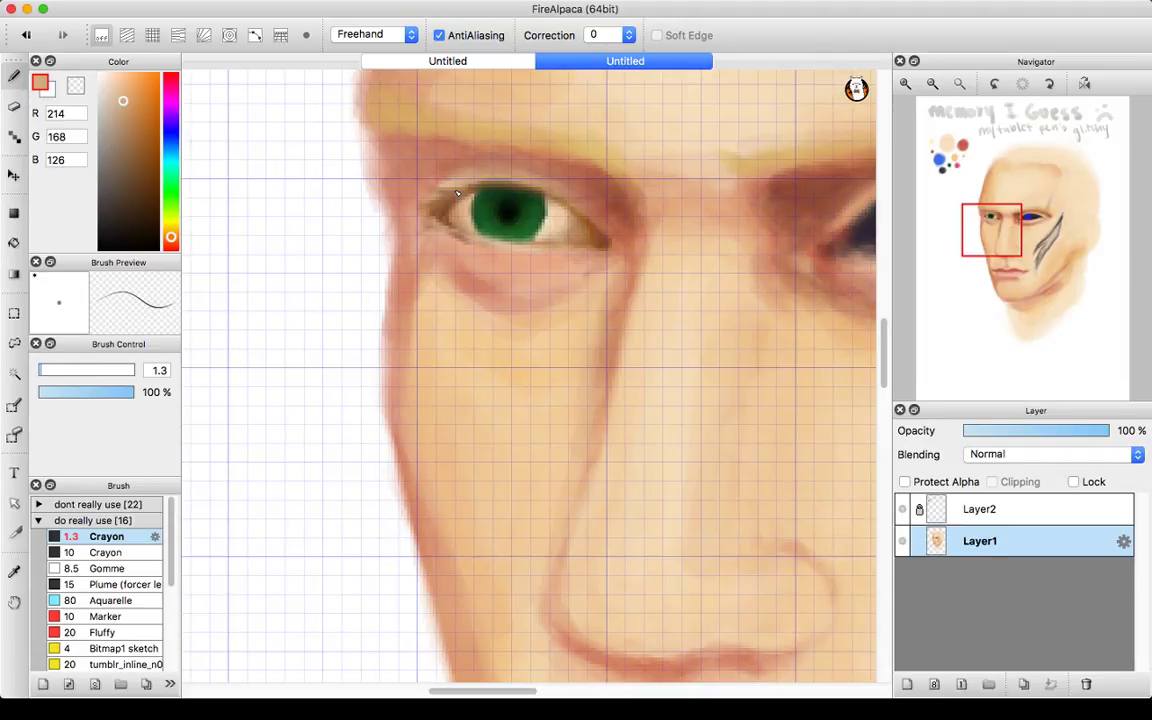
key(ctrl+apostrophe)
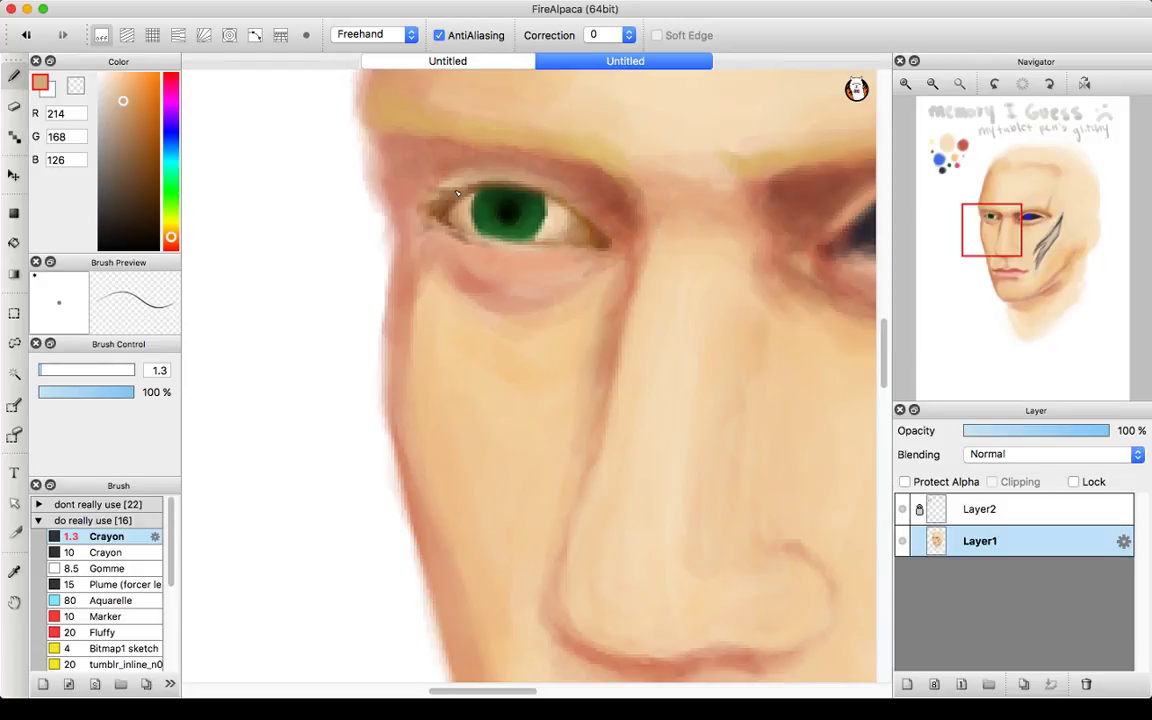
- Sample brown (RGB 147, 100, 56) from the green eye's outer corner and paint it along the upper edge of the dark eye
click(932, 84)
drag(1025, 238, 1051, 254)
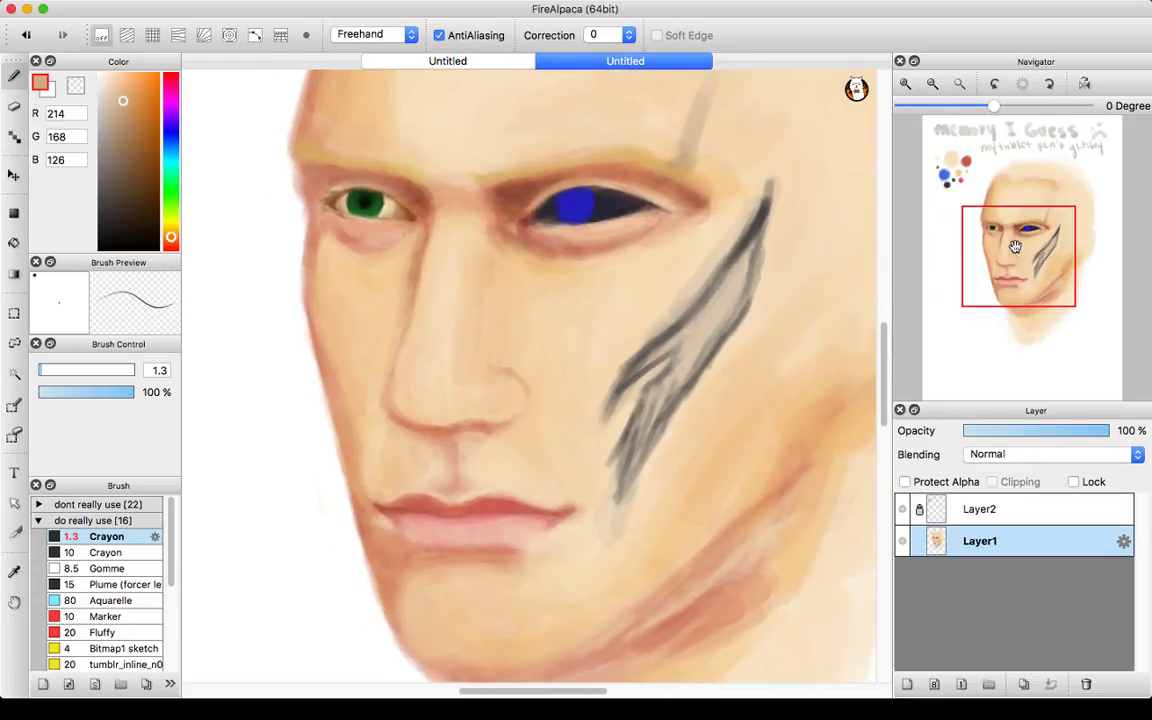
click(906, 85)
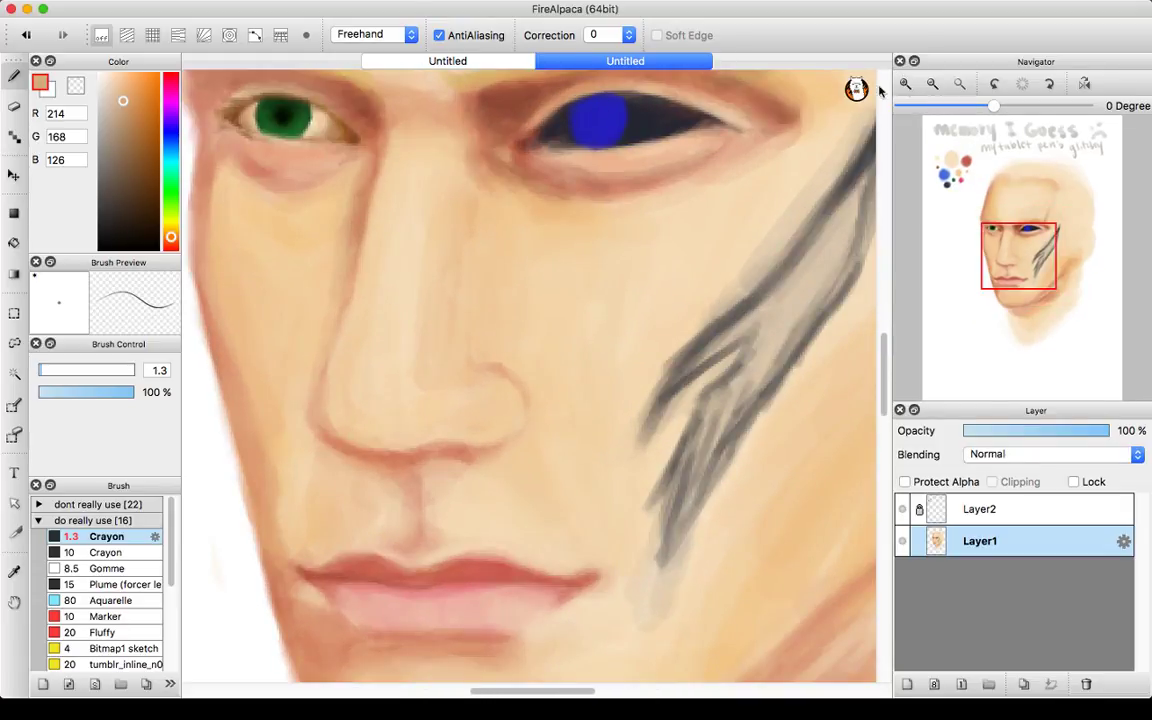
right_click(234, 116)
right_click(234, 116)
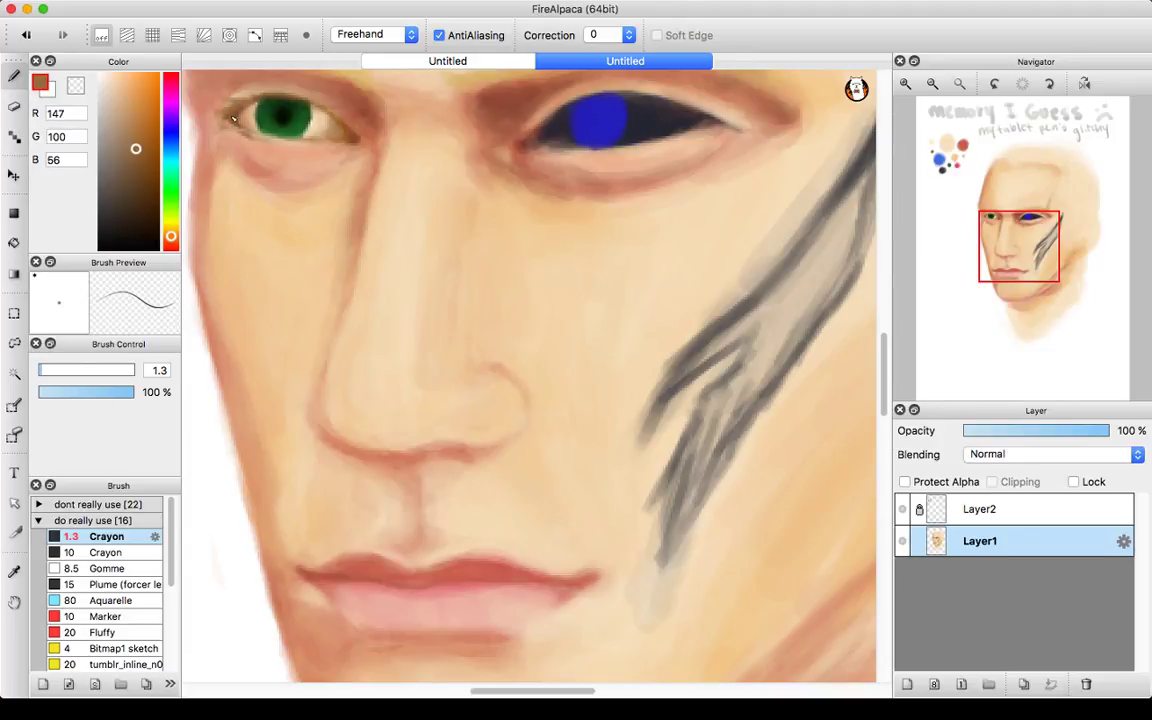
drag(1036, 252, 1053, 241)
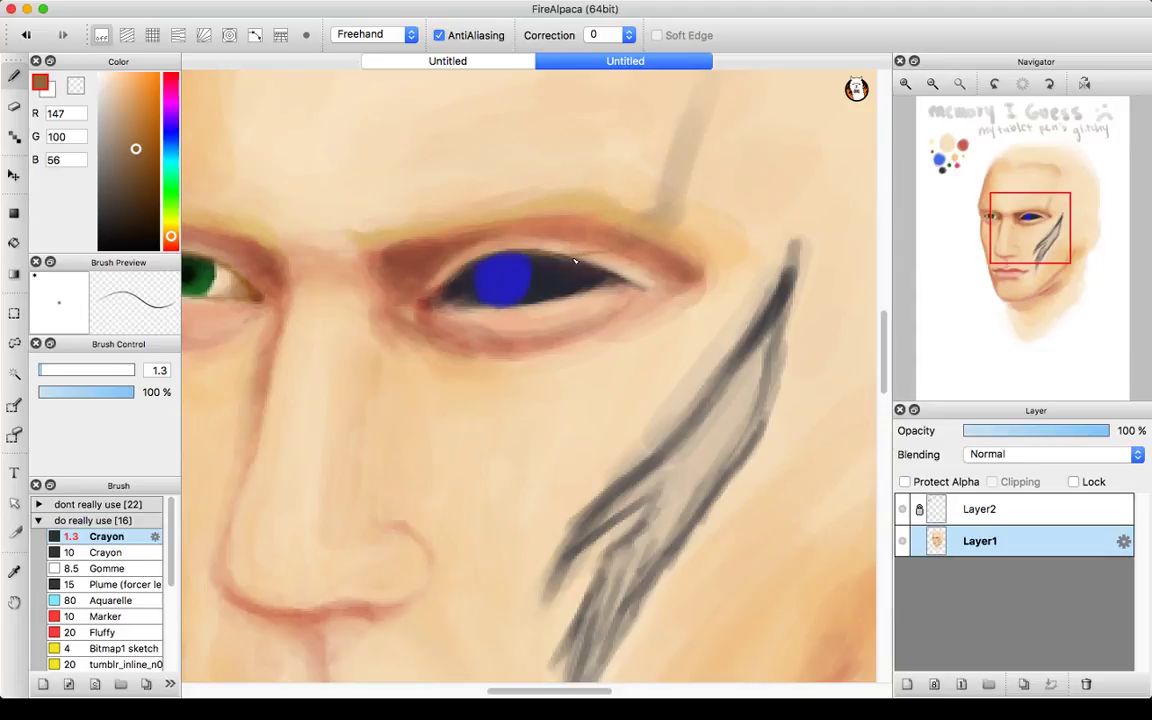
drag(588, 257, 608, 262)
key(super+z)
key(super+z)
drag(530, 257, 545, 260)
- Sample the iris blue, darken it to RGB 30, 25, 151 and shade the blue iris with the Crayon brush at size 7.1
alt+click(501, 285)
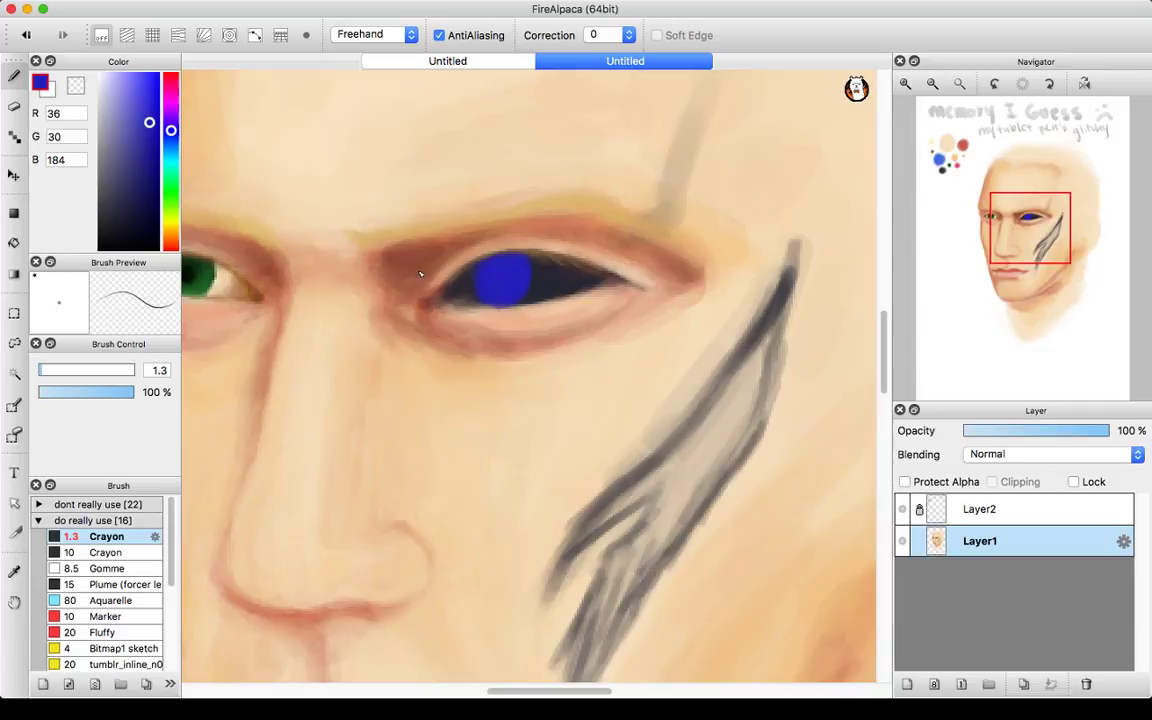
click(148, 142)
drag(148, 142, 149, 145)
drag(44, 371, 52, 372)
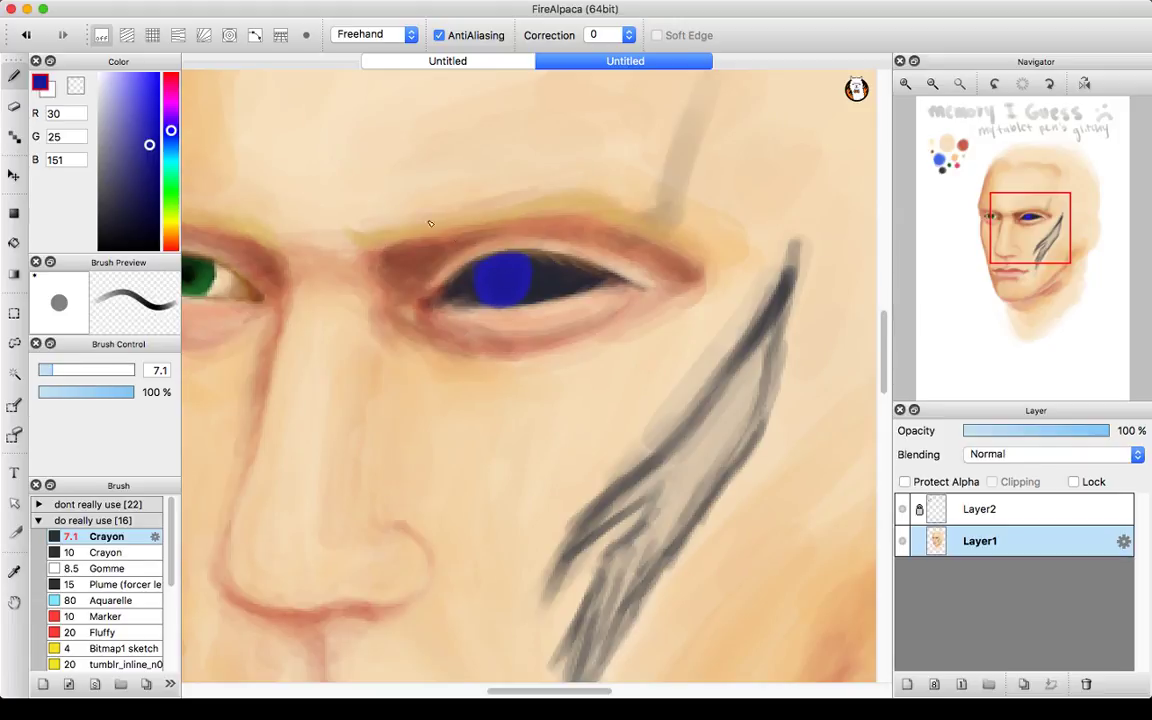
- Deepen the center of the blue iris with navy tones RGB 16, 41, 100 and RGB 0, 23, 77 at brush size 7.1
drag(120, 178, 150, 179)
drag(171, 130, 172, 142)
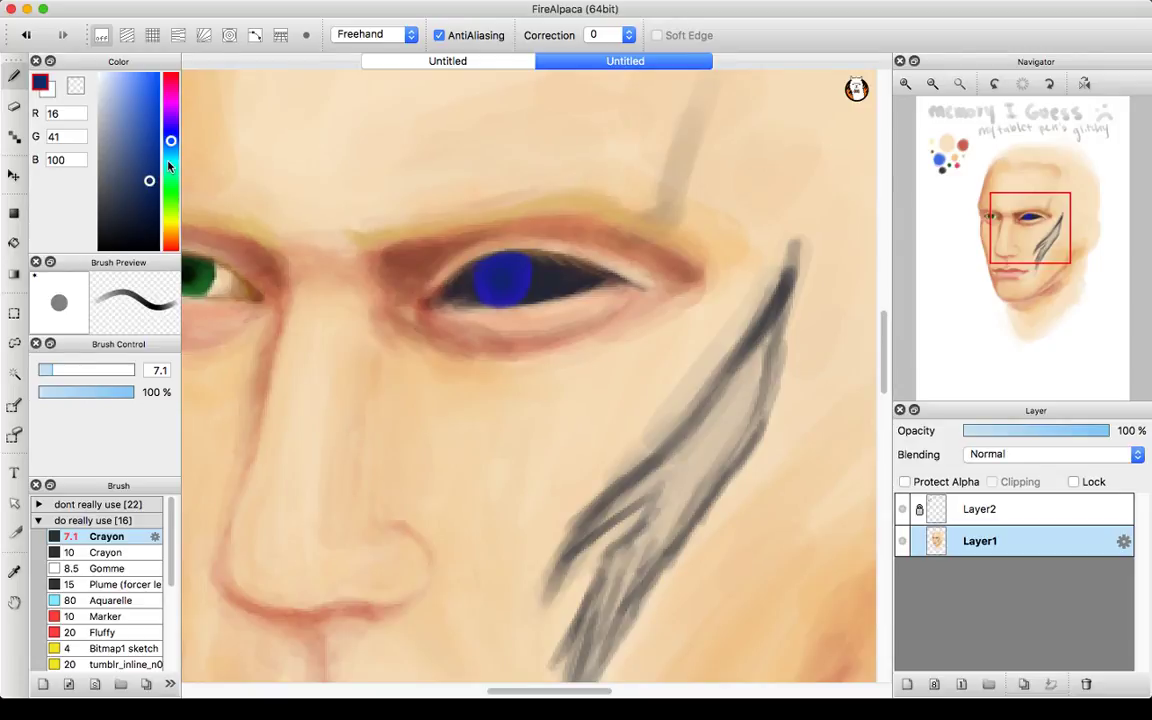
mouse_move(146, 162)
mouse_down()
mouse_move(157, 175)
mouse_move(157, 165)
mouse_up()
click(157, 196)
mouse_move(497, 274)
mouse_down()
mouse_move(513, 287)
mouse_move(525, 270)
mouse_up()
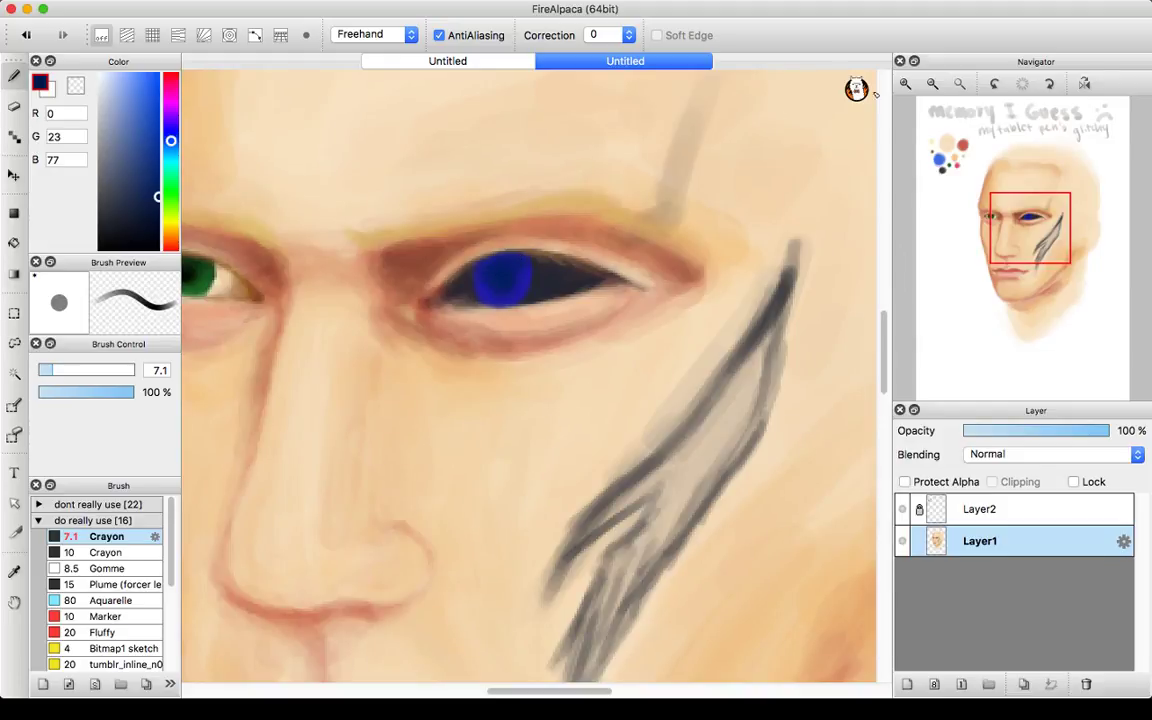
- Darken the center of the blue iris with near-black RGB 11, 15, 26 using the Crayon brush at size 3
click(932, 84)
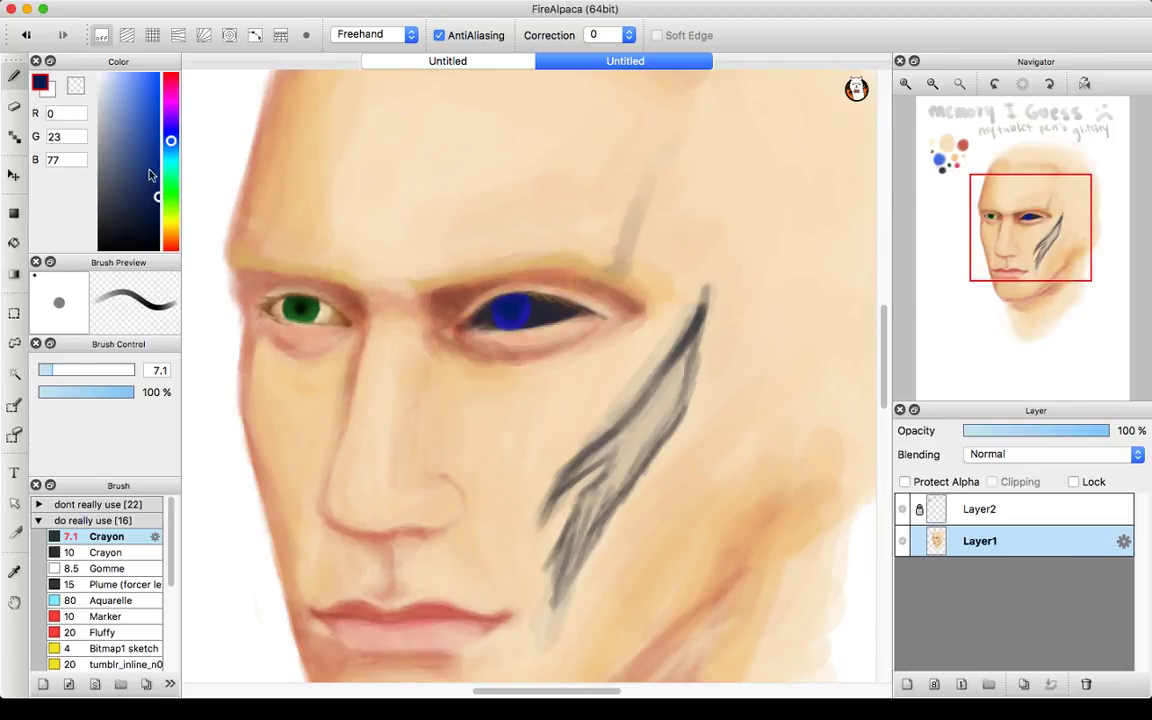
drag(168, 195, 131, 233)
click(43, 371)
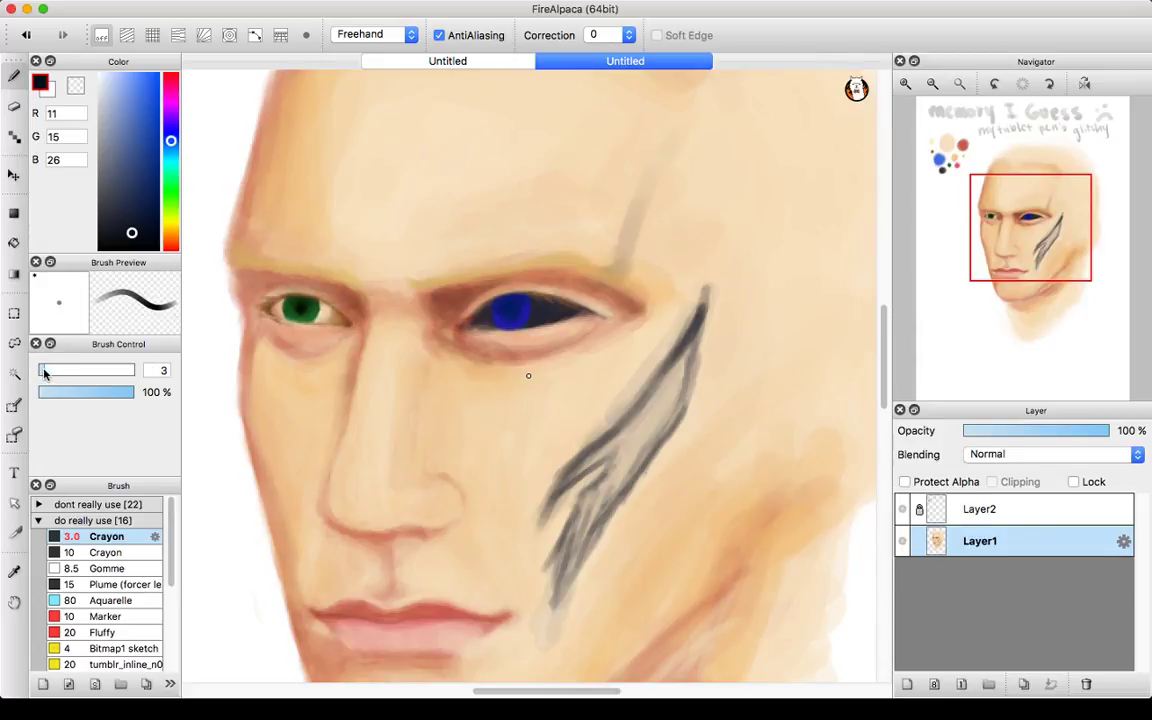
click(905, 84)
click(905, 84)
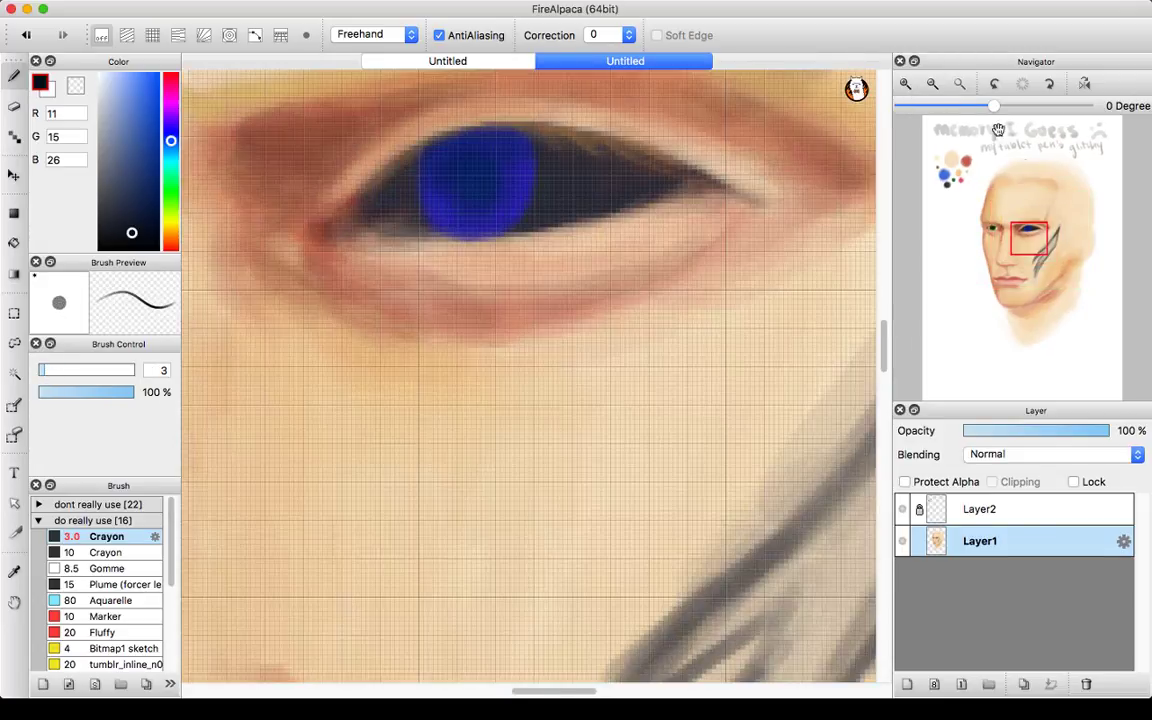
drag(1030, 231, 1032, 230)
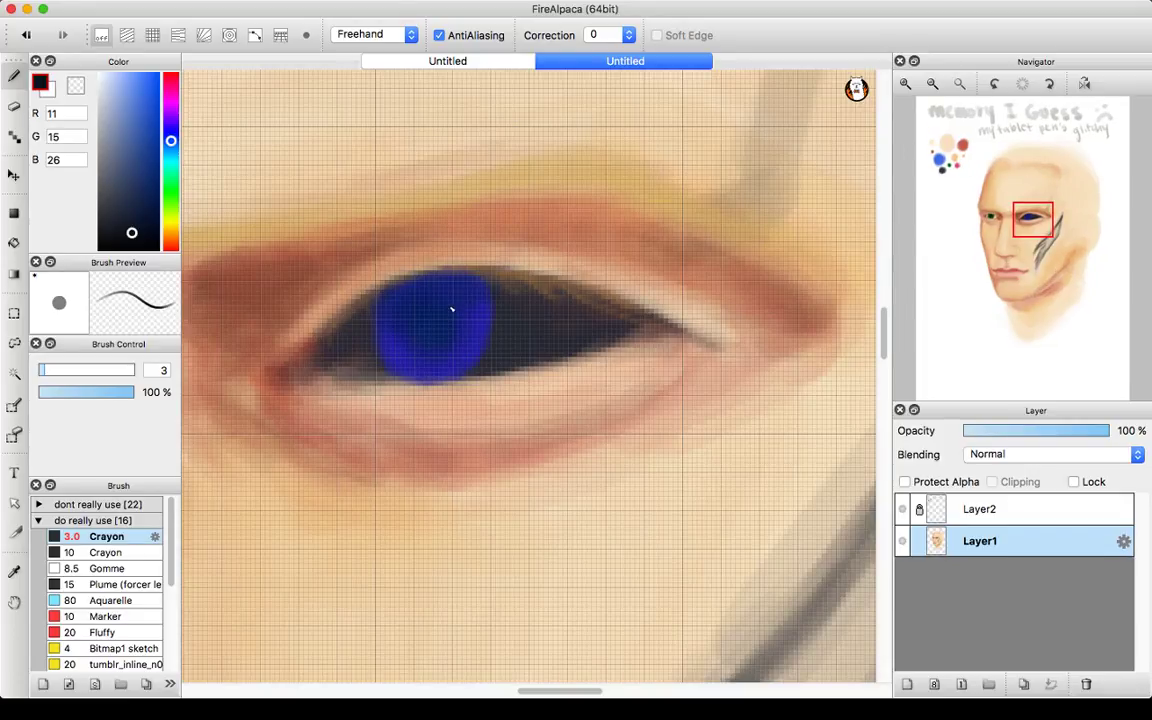
- Deepen the upper part of the blue iris with dark navy RGB 3, 10, 29 at brush size 6.3
drag(130, 198, 151, 230)
mouse_move(42, 370)
mouse_down()
mouse_move(69, 370)
mouse_move(46, 371)
mouse_up()
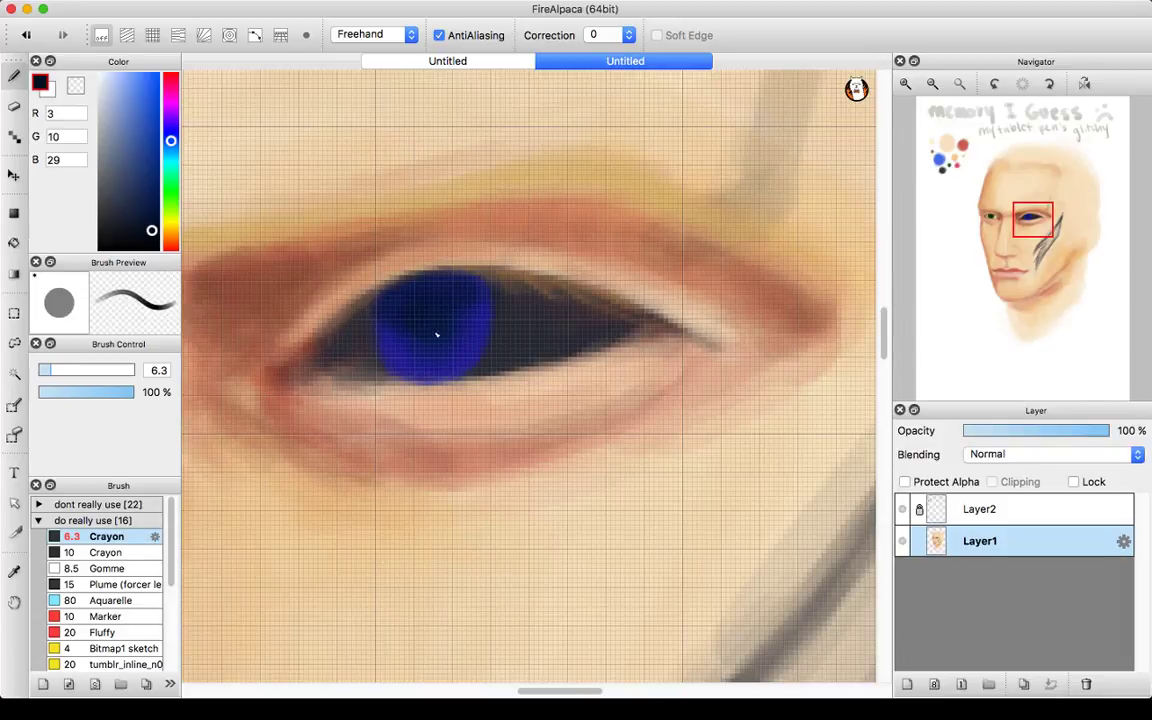
click(934, 89)
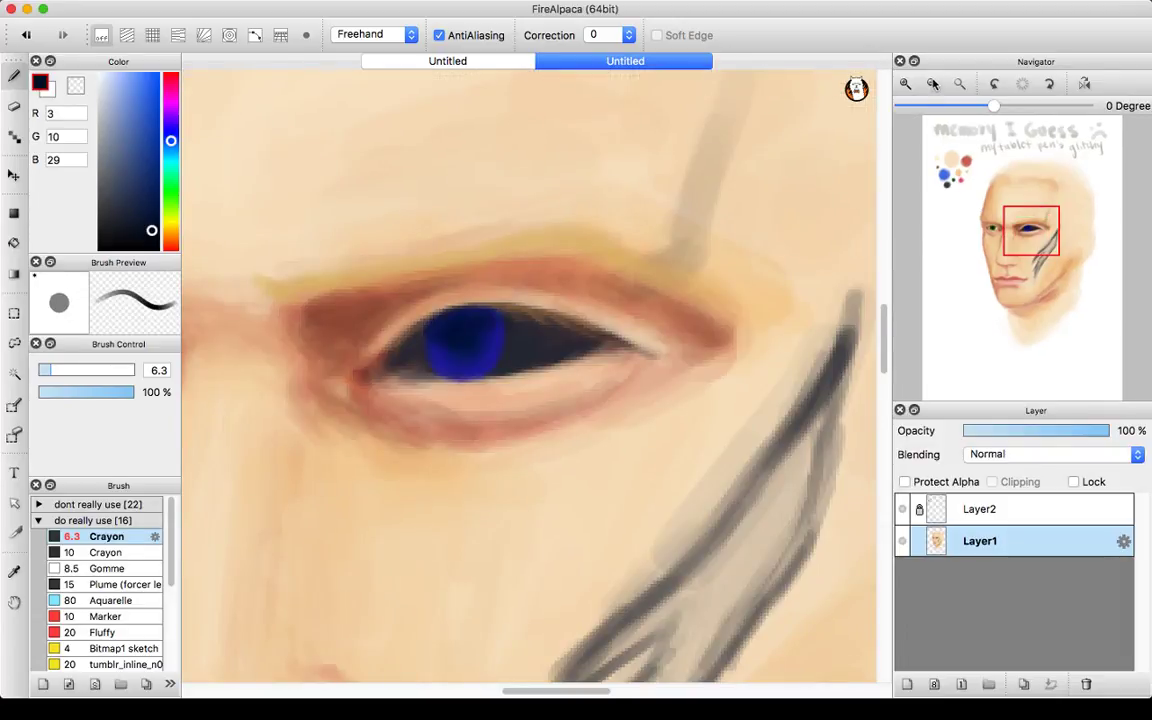
click(931, 87)
click(905, 84)
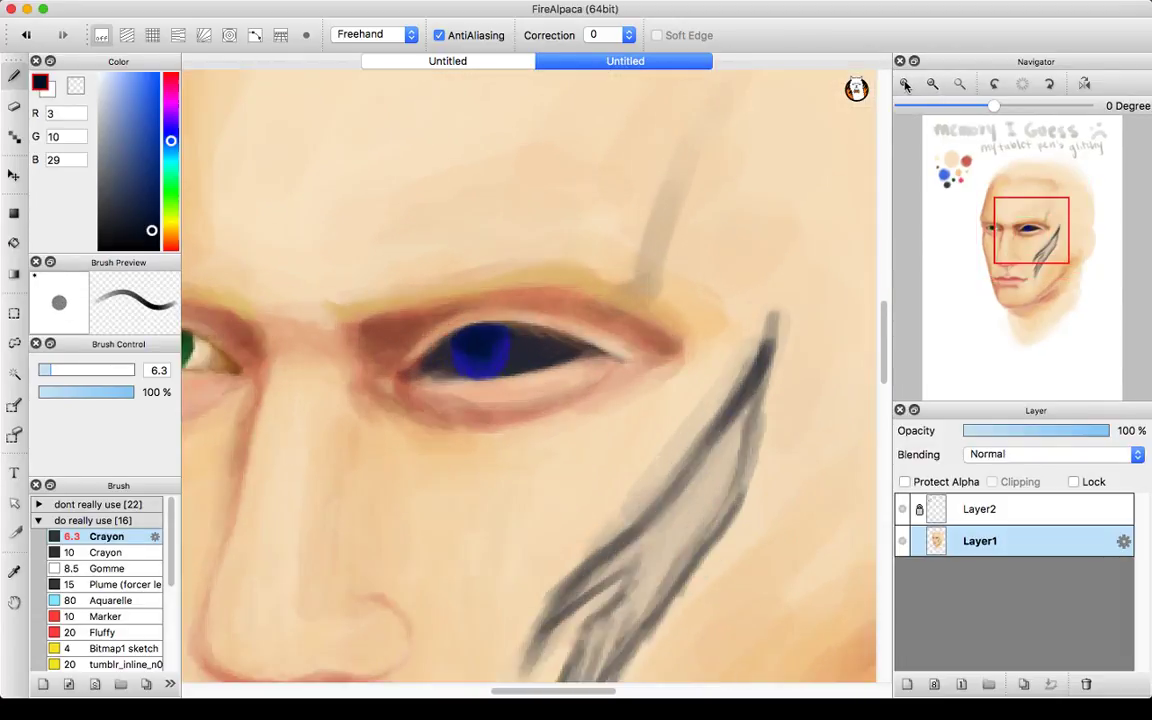
- Sample the dark eye area, shift the color to navy RGB 1, 6, 42 and paint over the area around the iris
alt+click(538, 358)
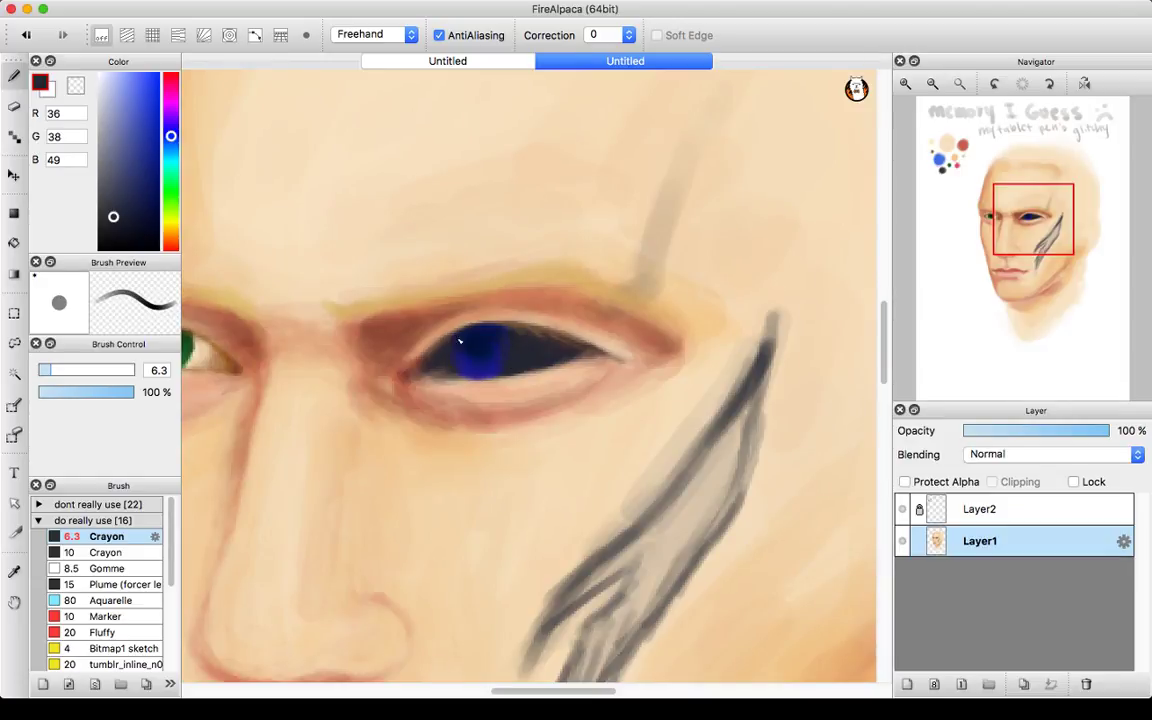
click(150, 214)
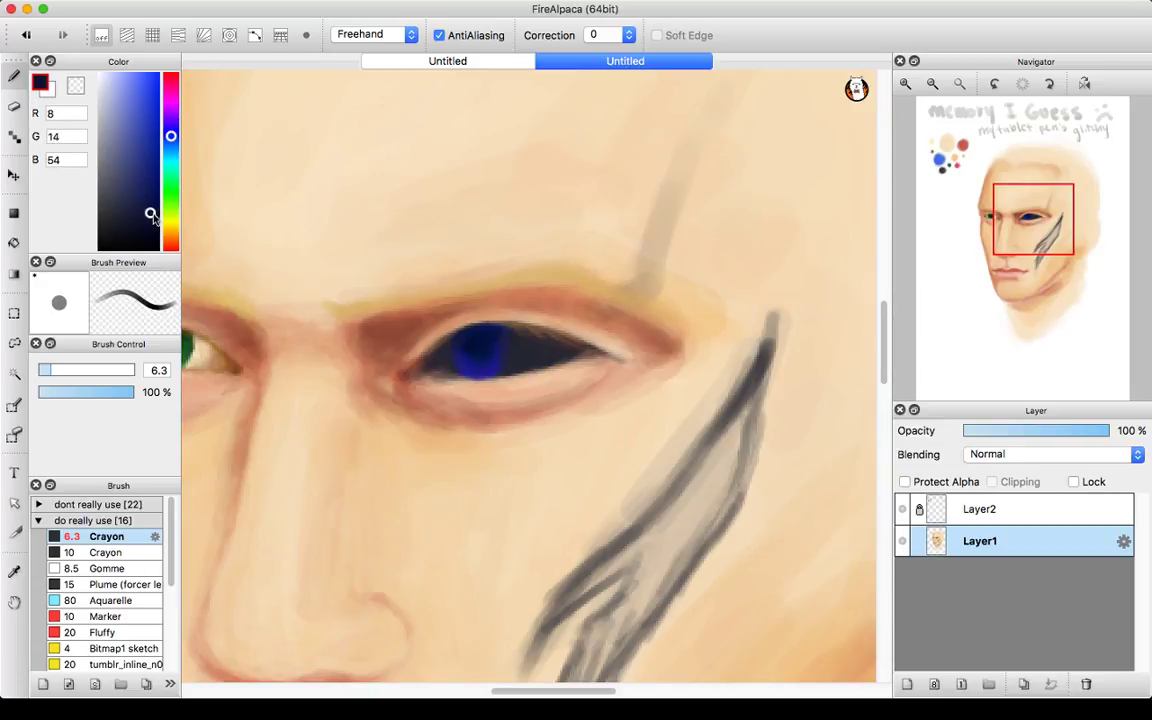
drag(152, 214, 158, 222)
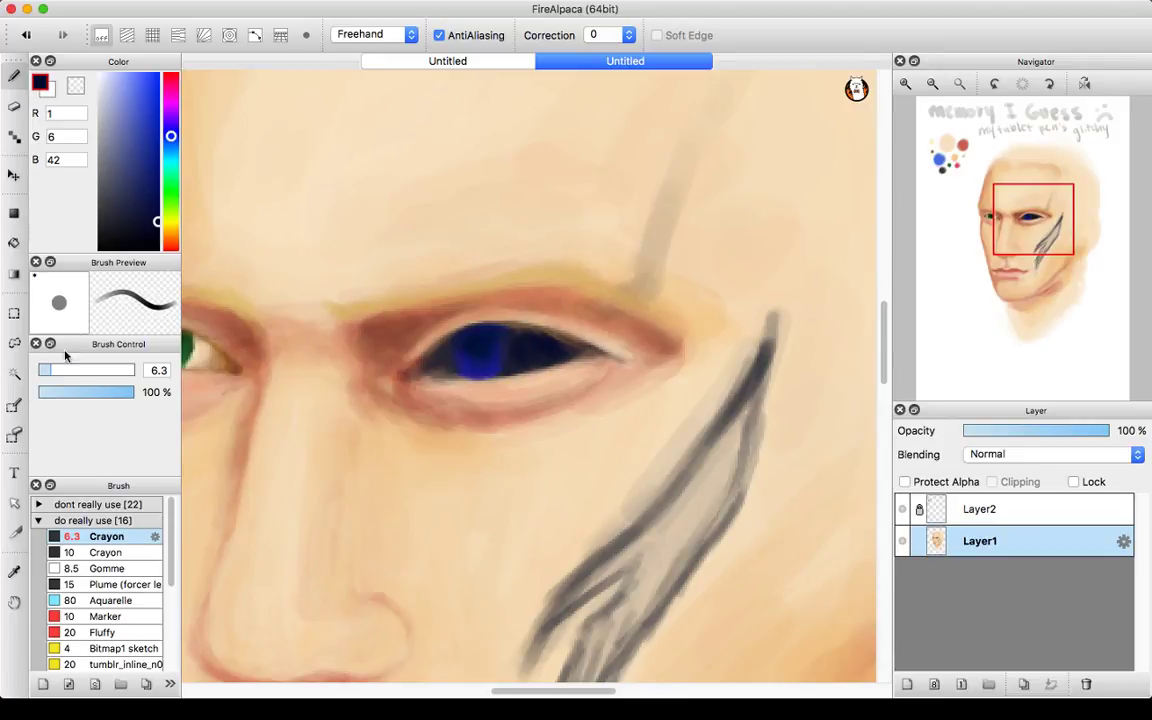
- Refine the dark eye's corners at brush sizes 1.7 and 3.4, and blend the iris edges with sampled navy RGB 8, 11, 42
drag(47, 370, 43, 370)
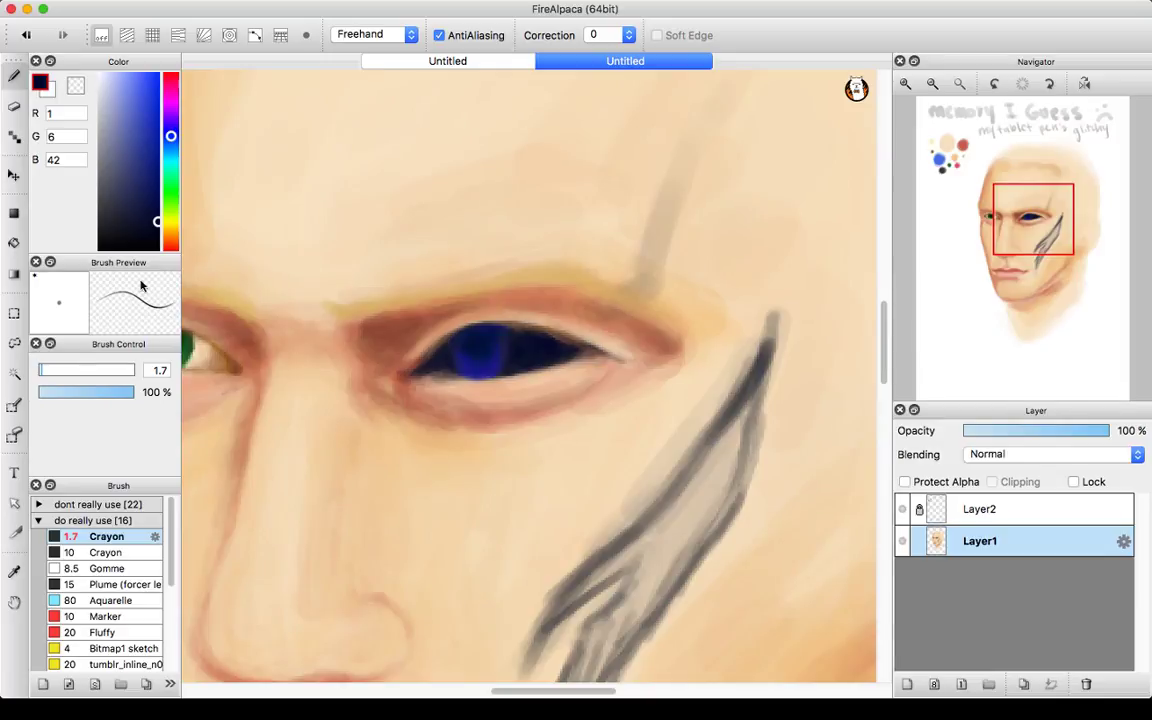
drag(43, 370, 46, 370)
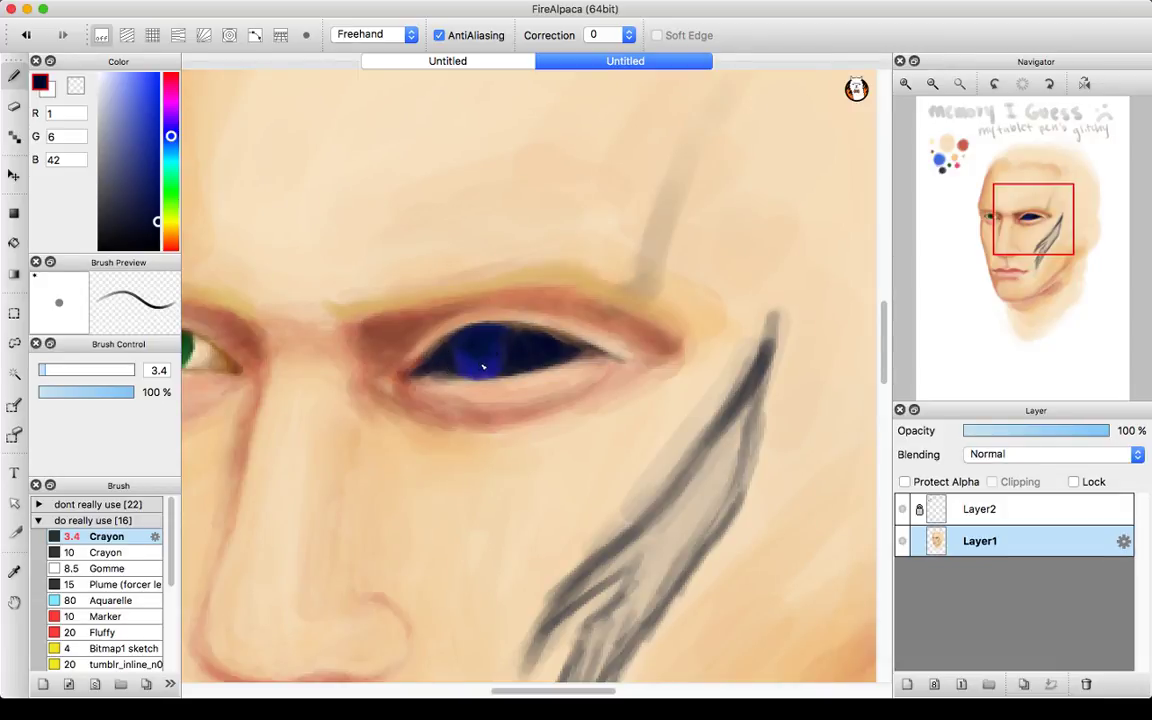
alt+click(478, 355)
alt+click(509, 352)
click(935, 83)
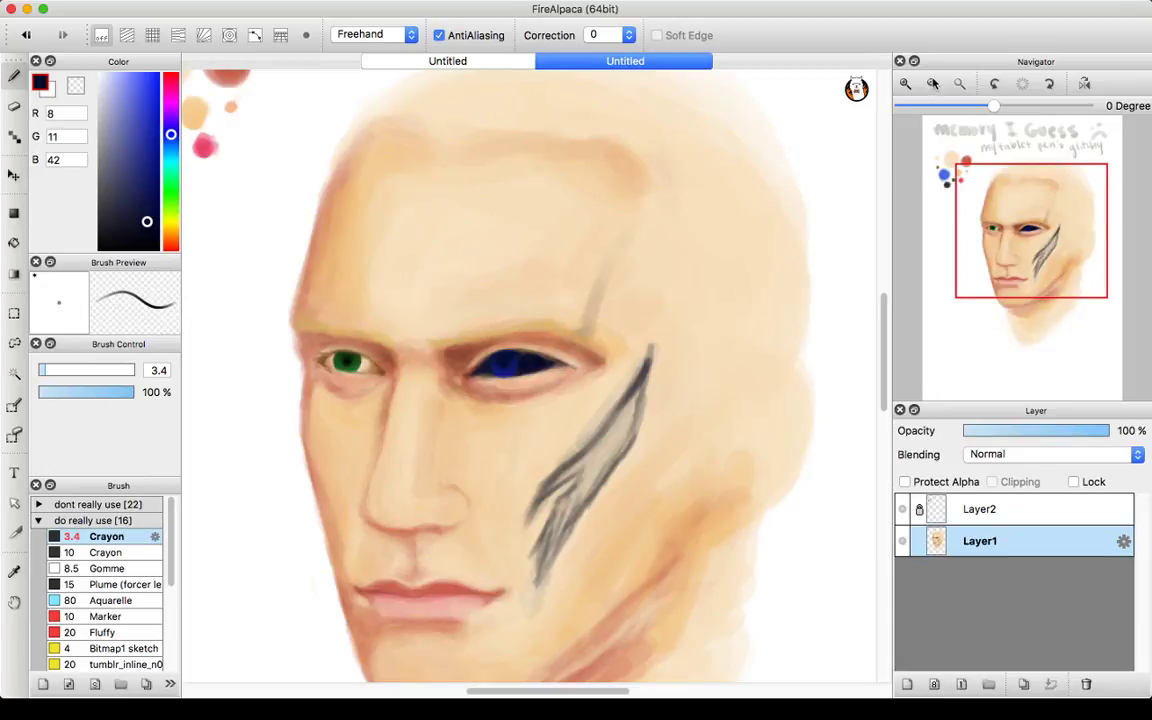
click(932, 84)
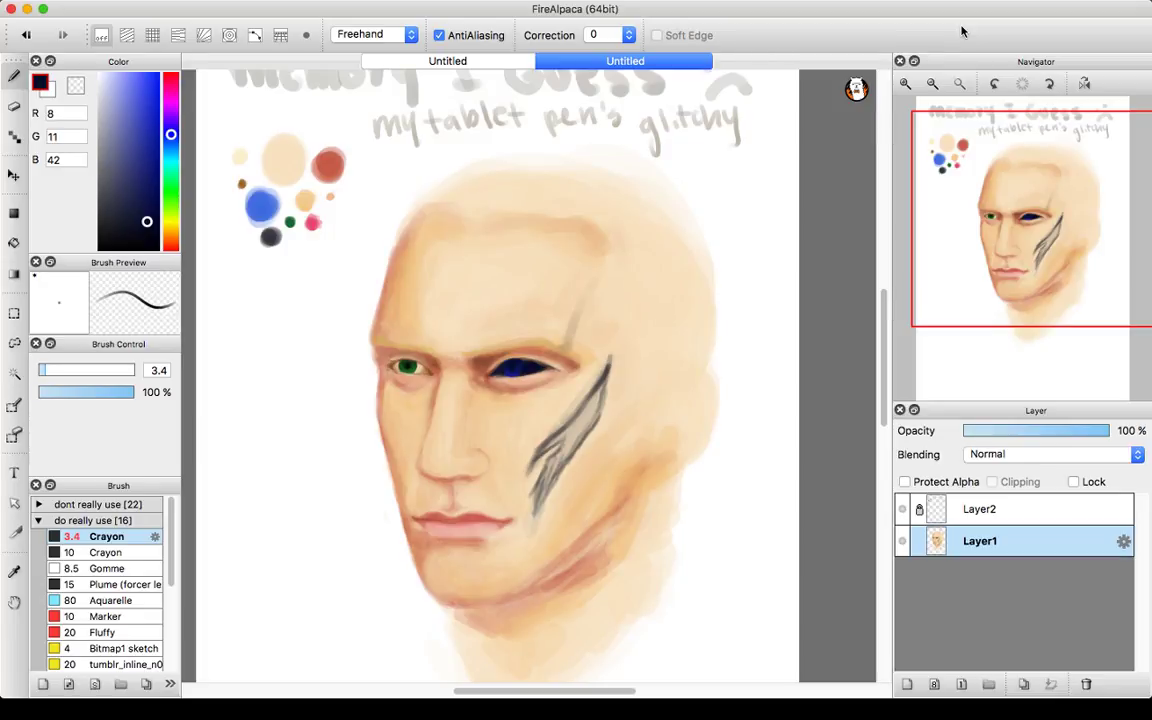
- Sample the cheek skin tone RGB 246, 219, 181 and soften the lower lid of the dark eye at brush size 3.4
mouse_move(900, 162)
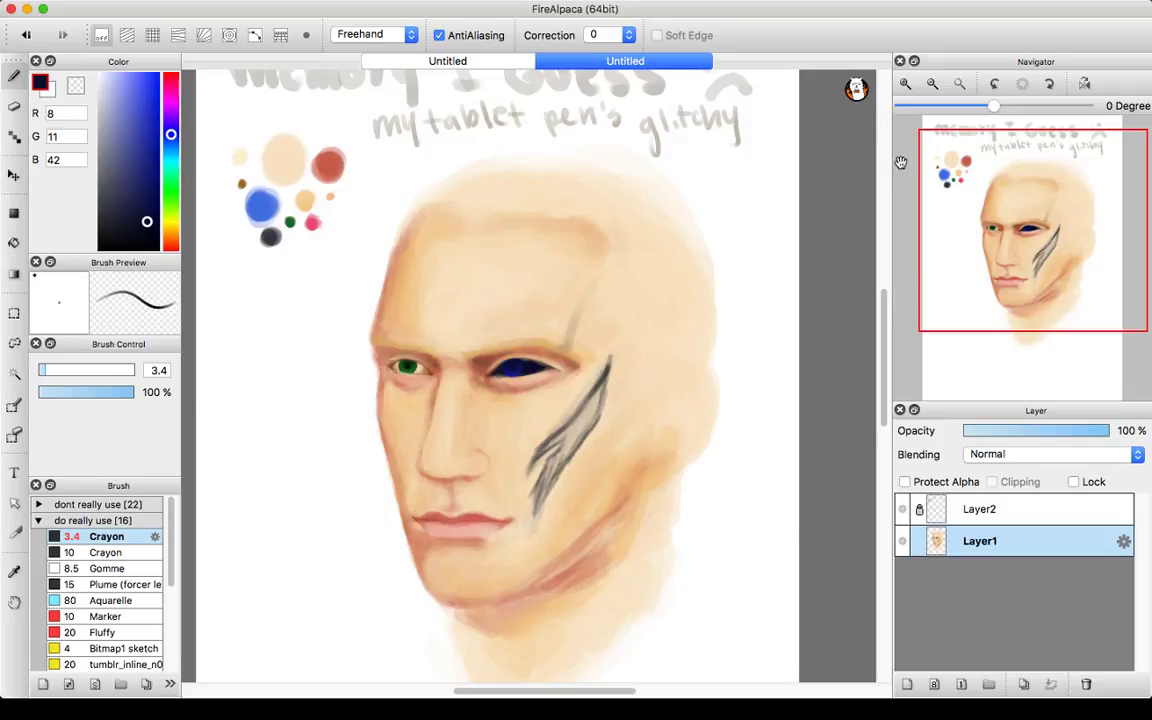
click(905, 84)
click(905, 84)
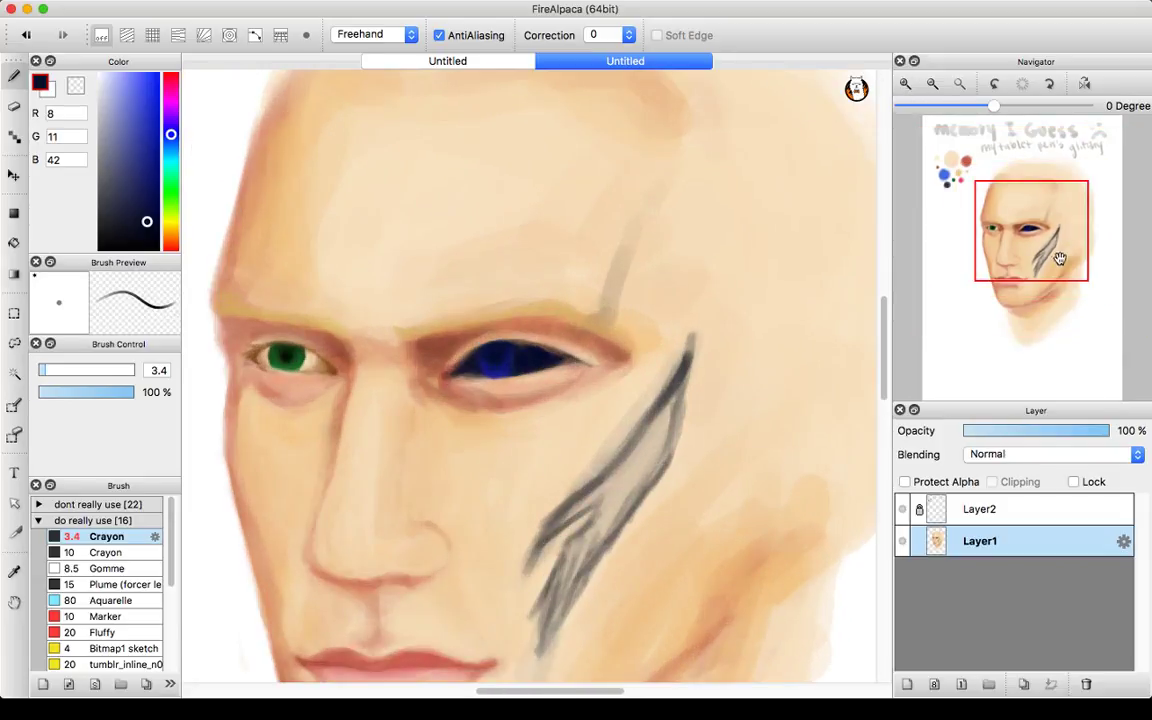
drag(1060, 259, 1032, 264)
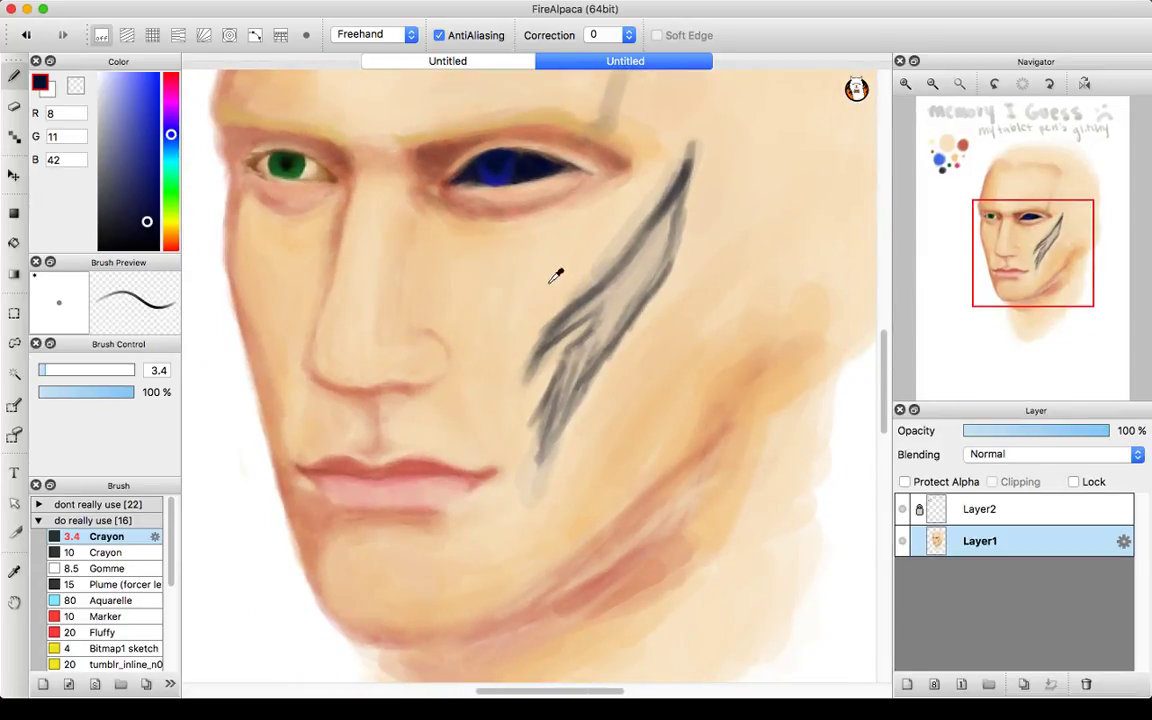
alt+click(500, 250)
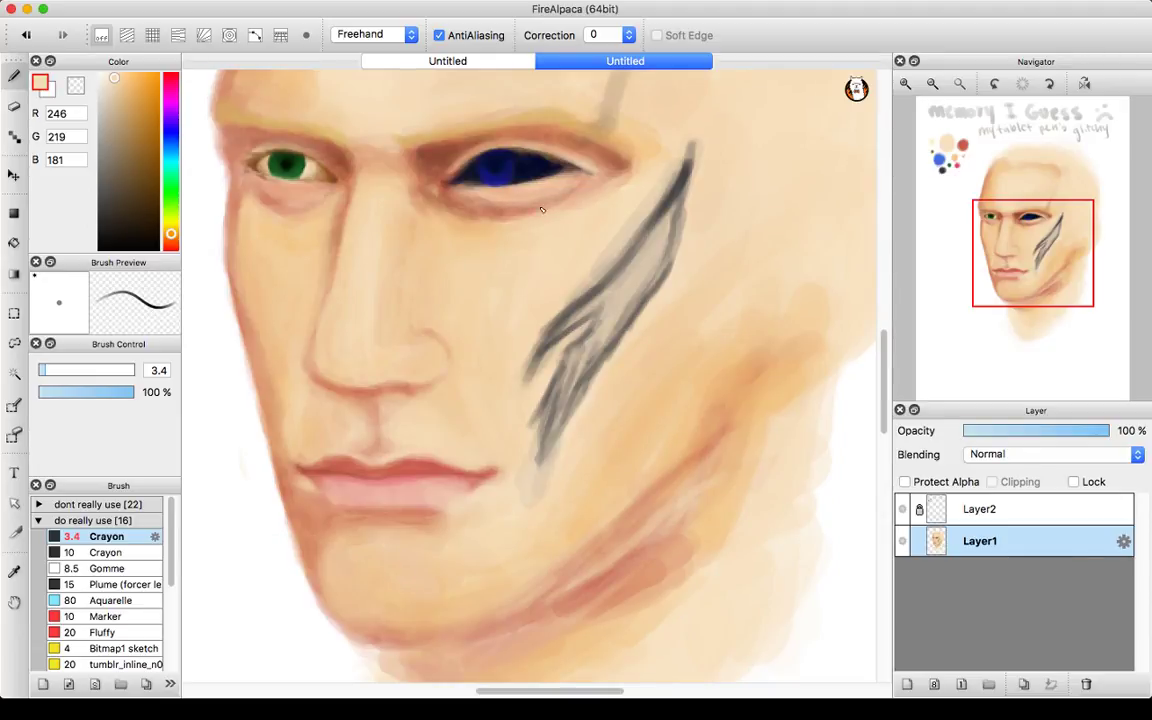
drag(515, 208, 481, 203)
drag(557, 196, 545, 202)
- Sample brown RGB 133, 82, 48 from the green eye's outer corner and paint fine lashes on the dark eye's upper lid at size 1.7
right_click(250, 163)
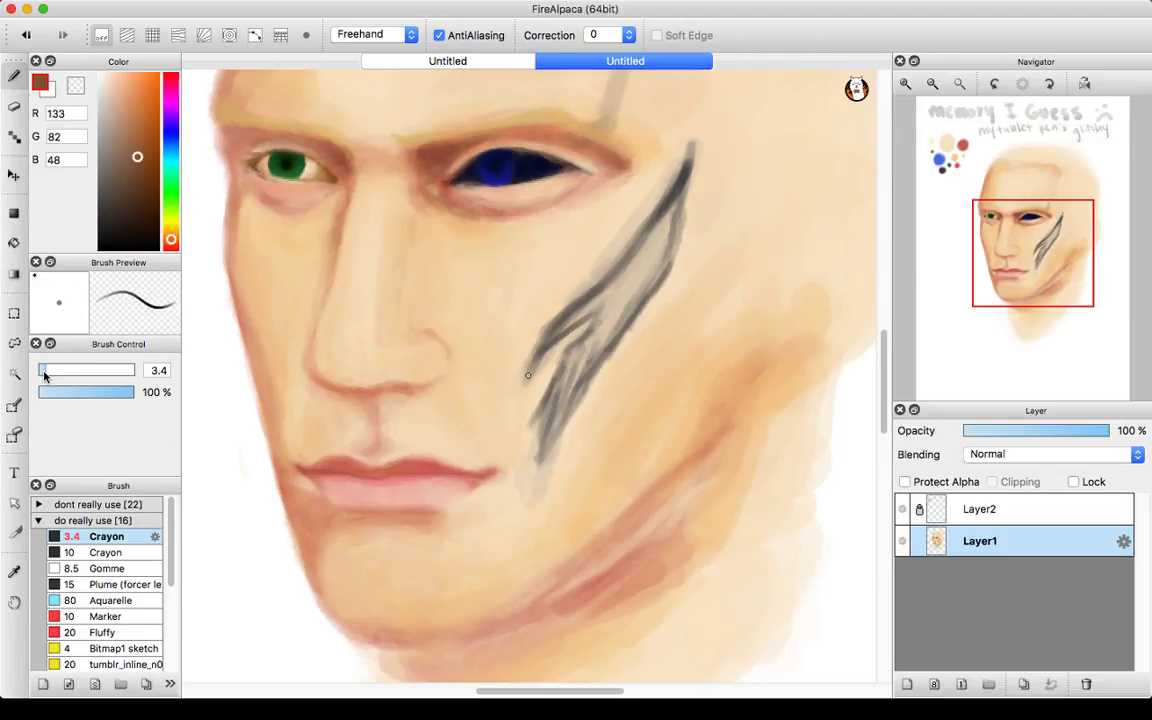
drag(44, 370, 42, 375)
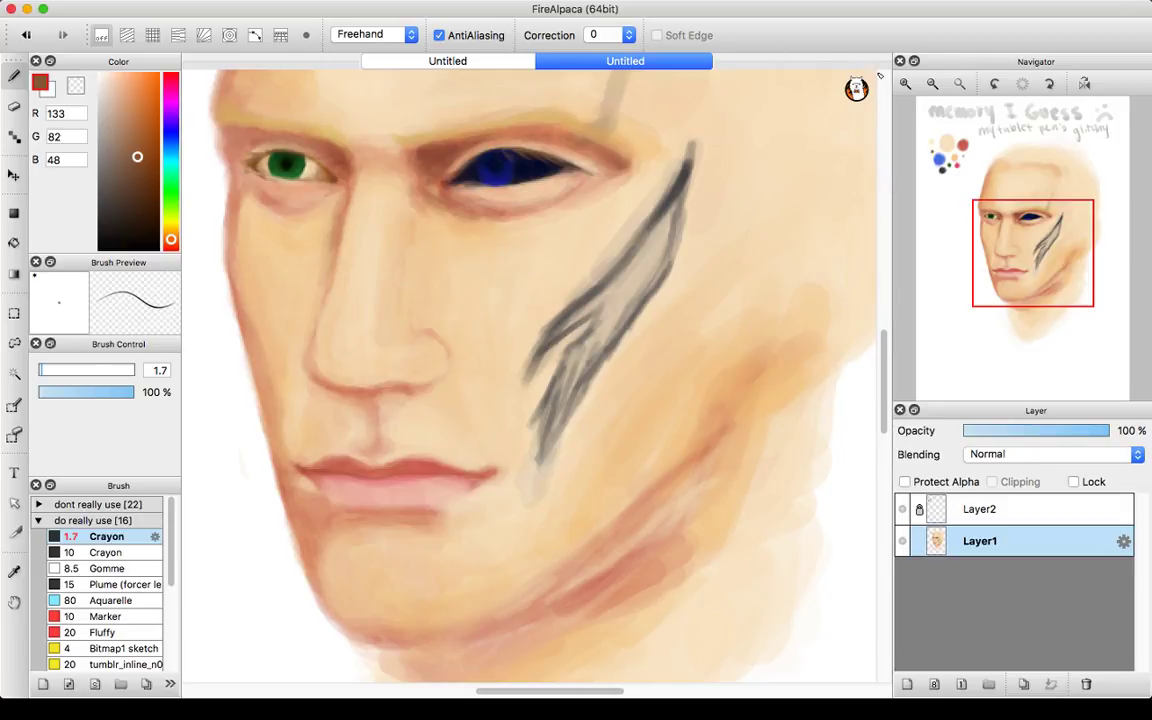
click(904, 85)
click(904, 84)
click(904, 84)
drag(1024, 216, 1029, 236)
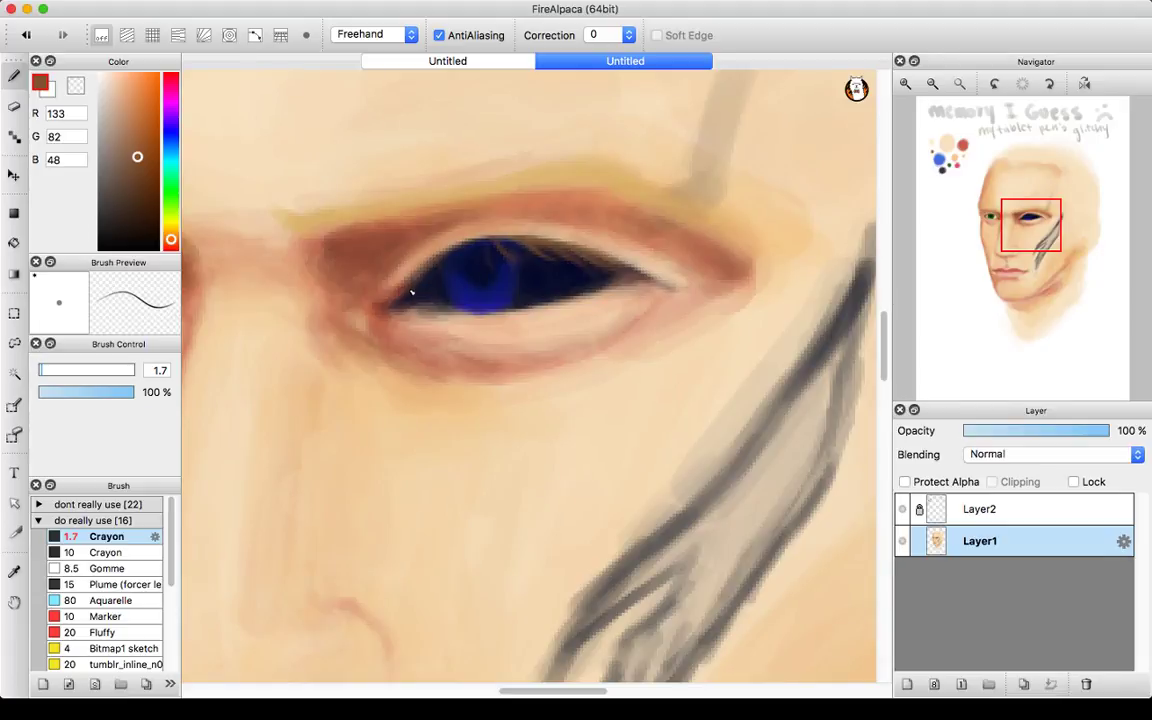
drag(486, 243, 471, 245)
drag(484, 242, 494, 246)
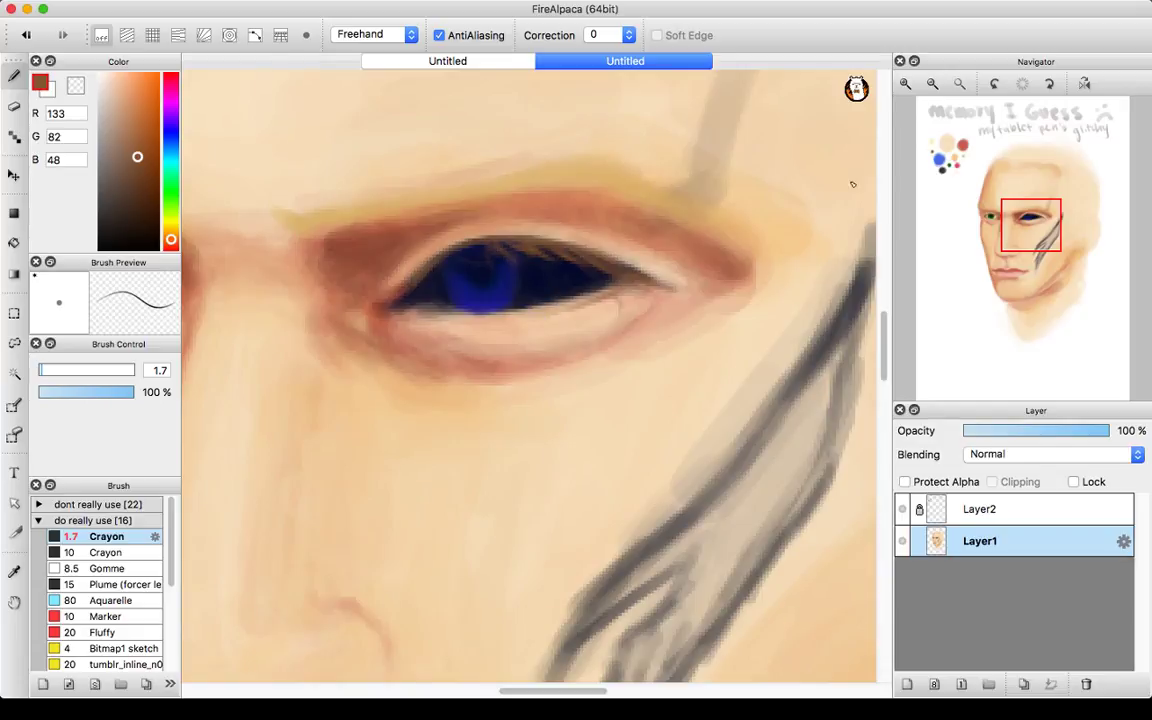
click(932, 85)
click(932, 85)
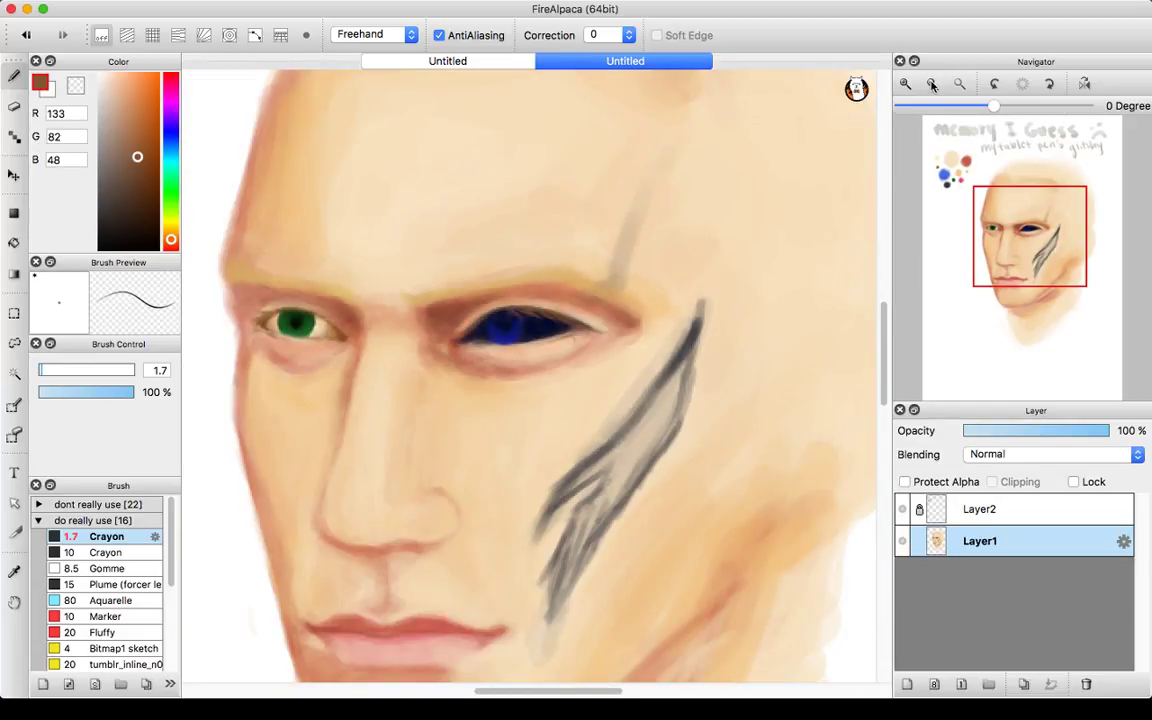
- Paint fine brown lashes at the green eye's outer corner and over the upper outer part of its iris
mouse_move(990, 222)
mouse_down()
mouse_move(976, 235)
mouse_move(1001, 243)
mouse_move(995, 233)
mouse_up()
click(905, 85)
click(905, 85)
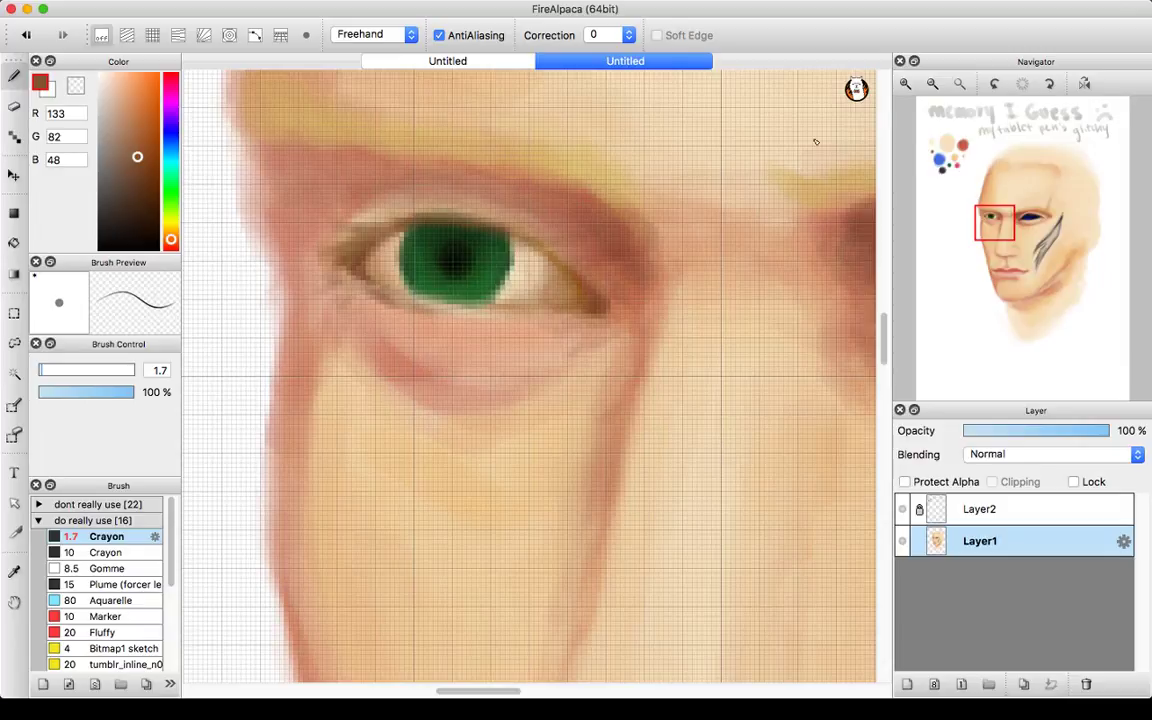
click(932, 84)
click(932, 84)
click(932, 84)
click(932, 84)
click(932, 84)
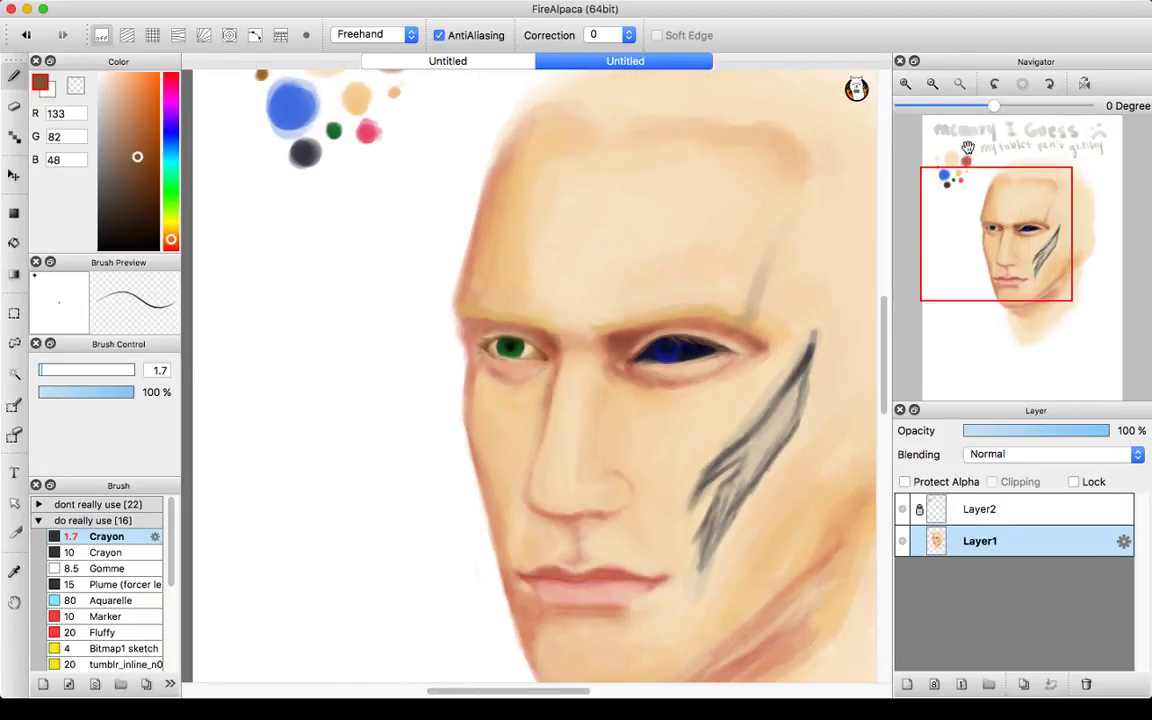
click(906, 84)
click(906, 84)
click(906, 84)
click(906, 84)
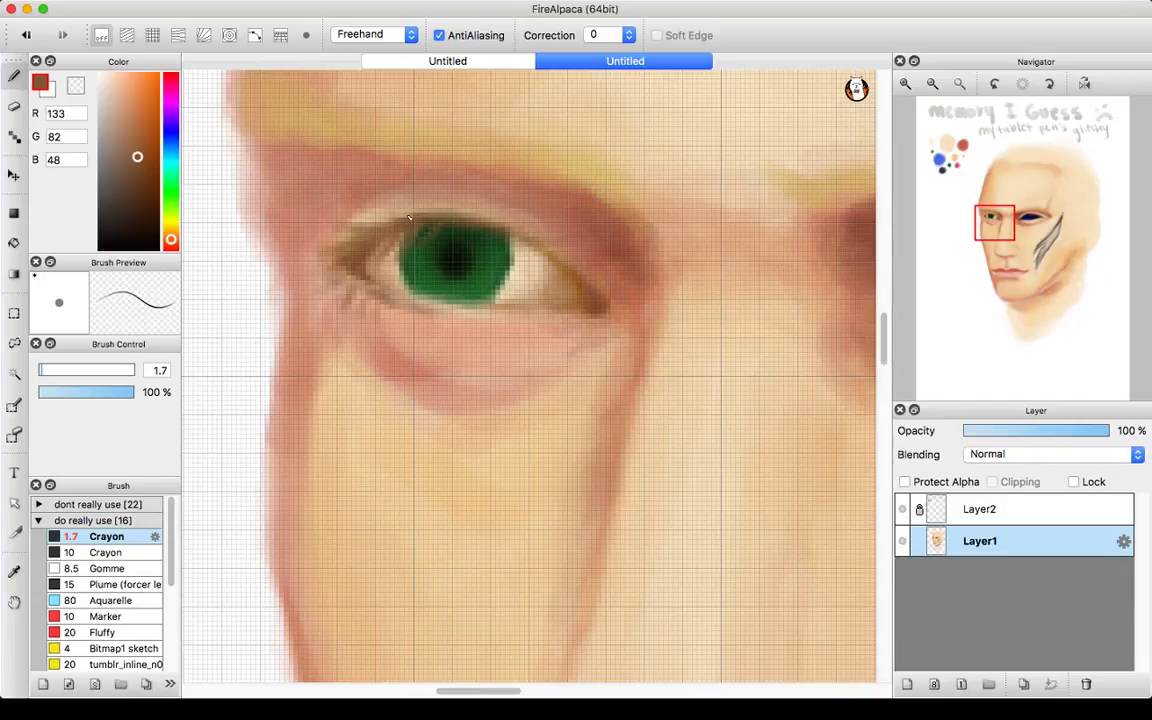
- Add brown lash strokes near the dark eye's outer corner and along the green eye's upper lid
drag(1040, 222, 1040, 234)
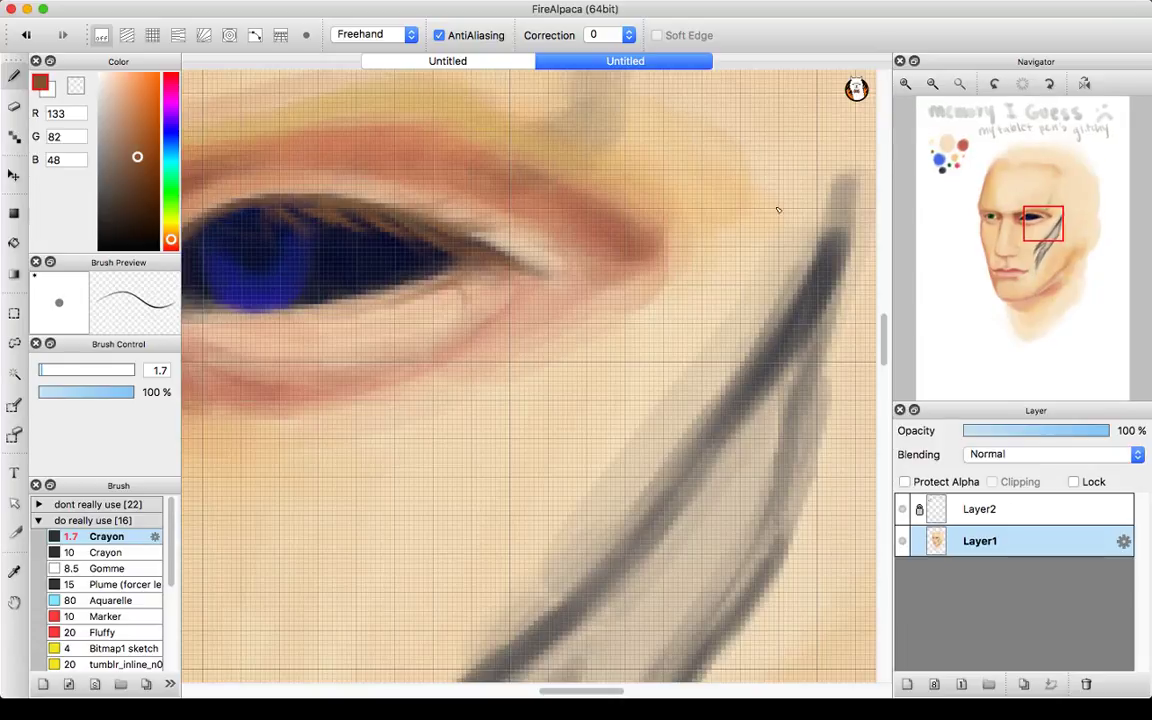
drag(978, 222, 995, 238)
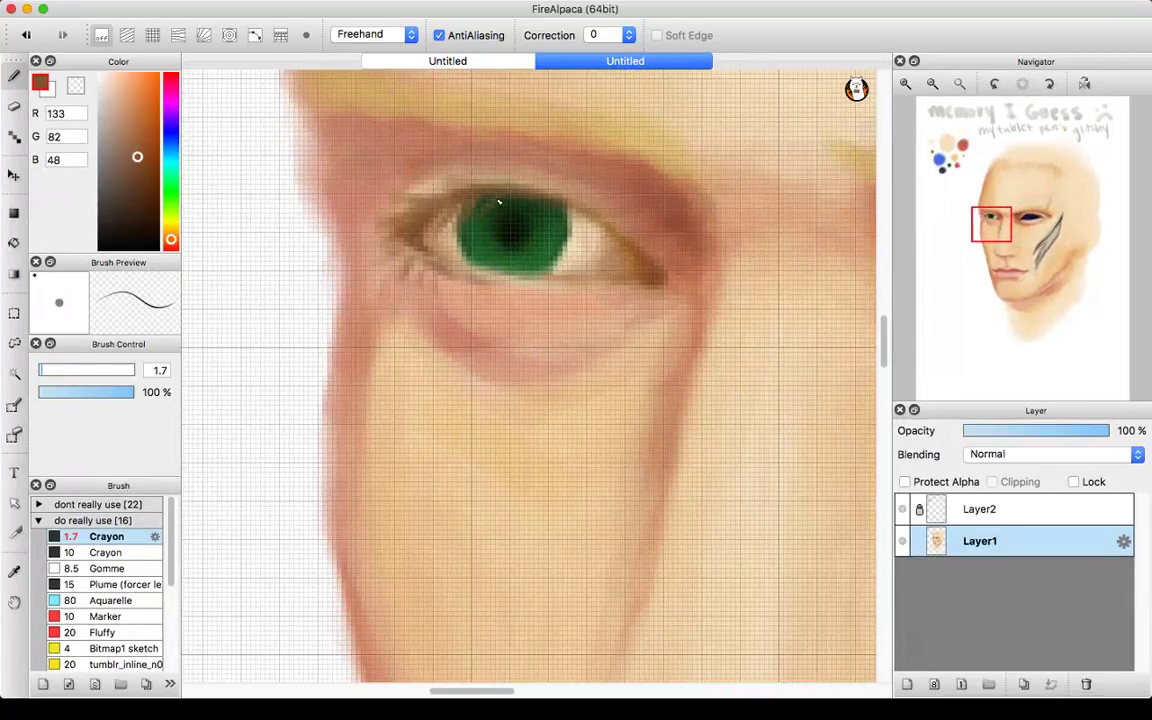
mouse_move(472, 198)
mouse_down()
mouse_move(518, 202)
mouse_move(488, 226)
mouse_move(529, 197)
mouse_move(477, 230)
mouse_move(550, 203)
mouse_up()
click(933, 84)
click(933, 84)
click(933, 84)
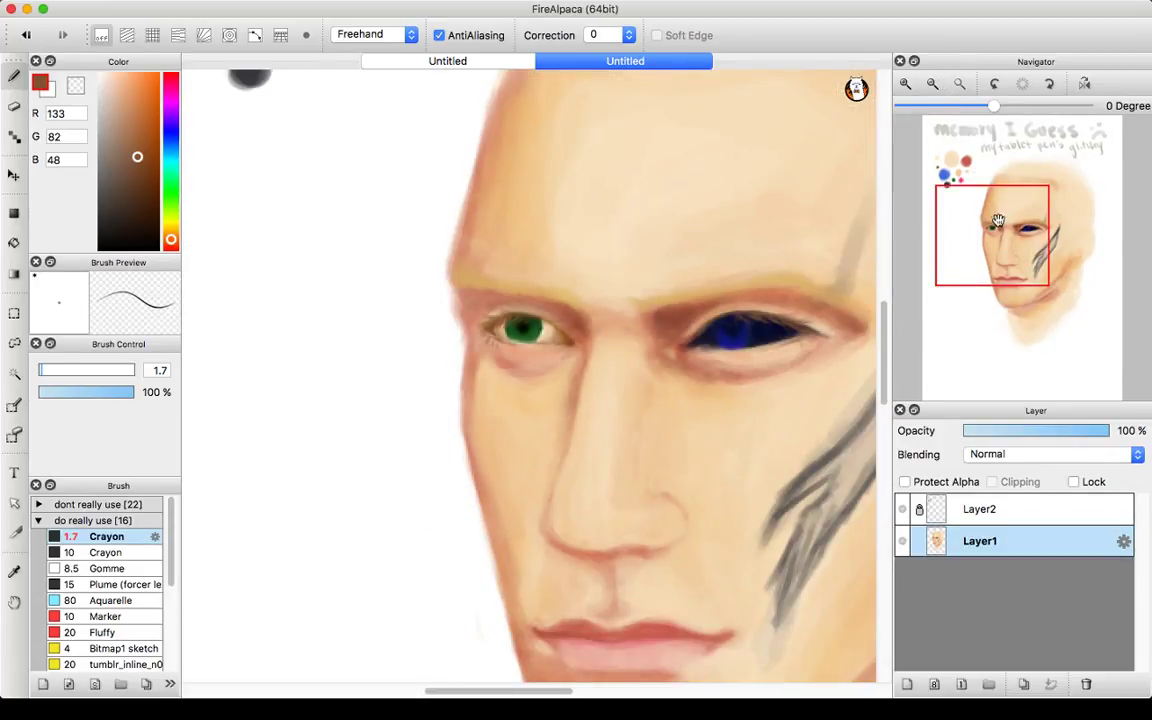
- Extend the brown lashes along the outer half of the dark eye's upper lid
drag(997, 240, 1026, 229)
click(905, 84)
click(906, 84)
click(906, 84)
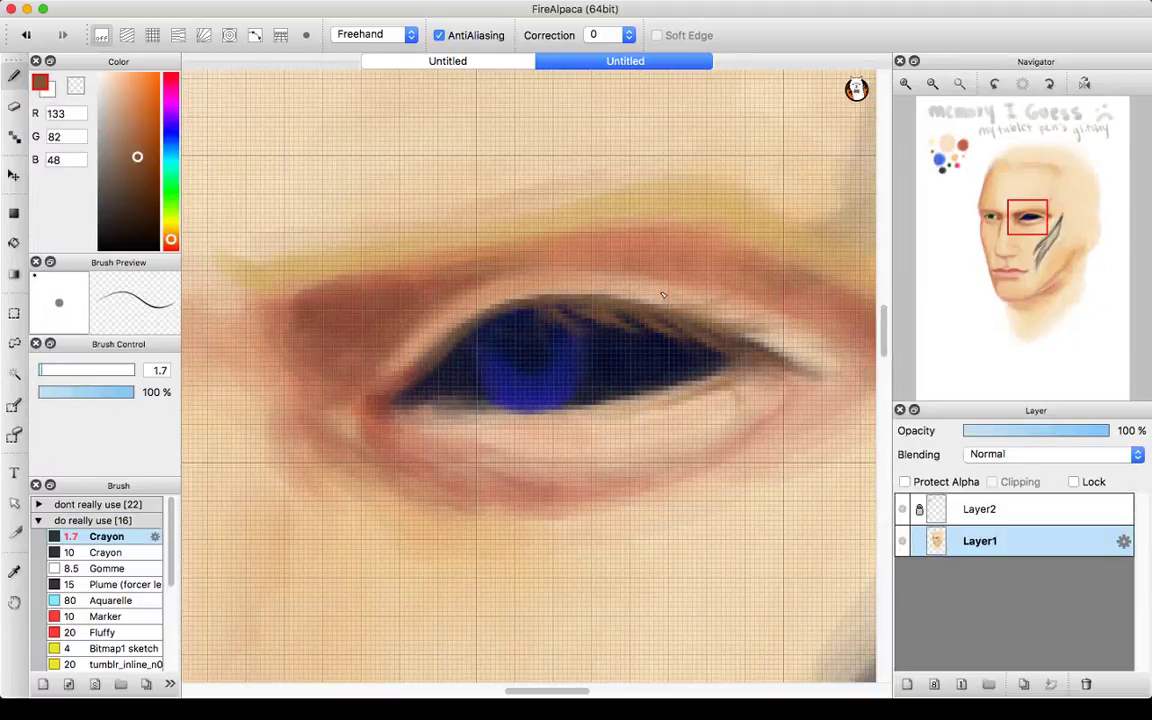
mouse_move(660, 298)
mouse_down()
mouse_move(703, 309)
mouse_move(686, 304)
mouse_up()
- Thicken the brown lashes hanging over the top of the green iris
drag(998, 231, 984, 232)
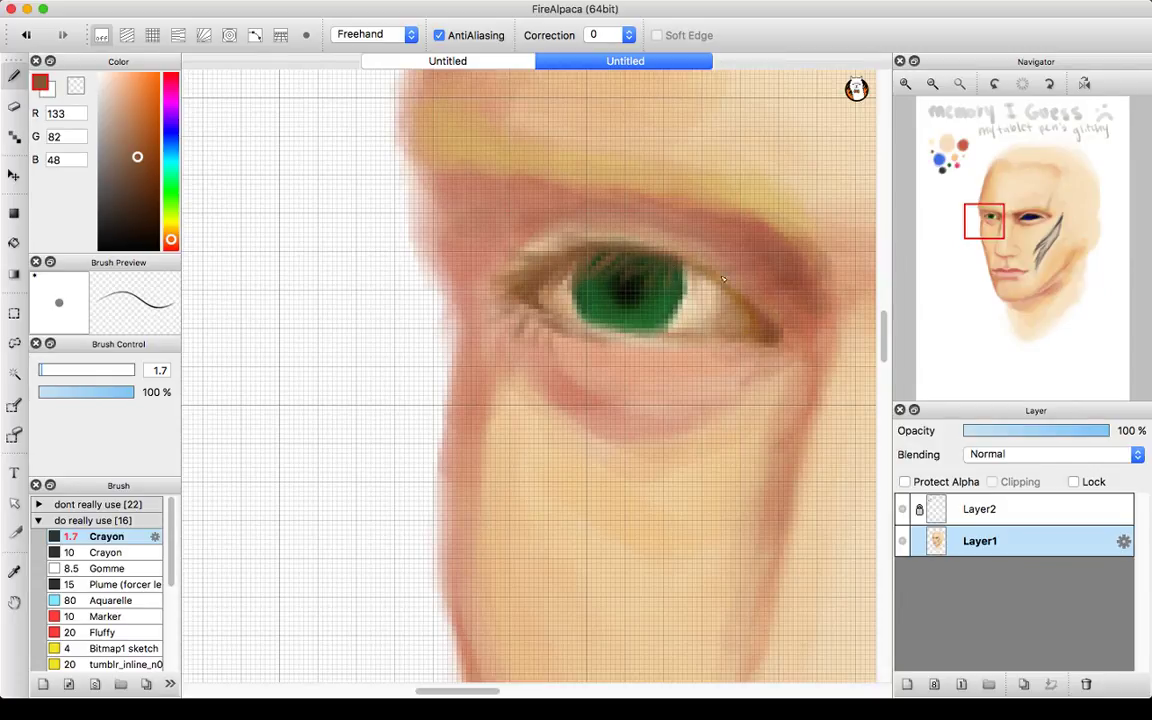
click(932, 85)
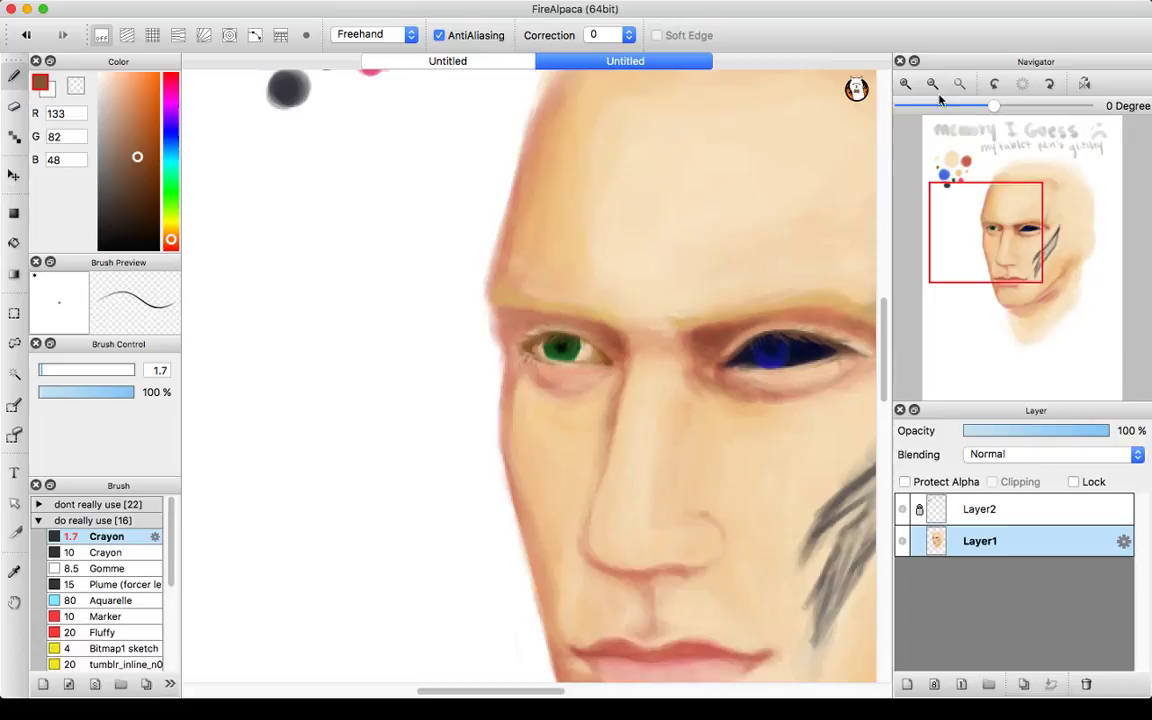
click(1028, 238)
drag(1028, 238, 1017, 249)
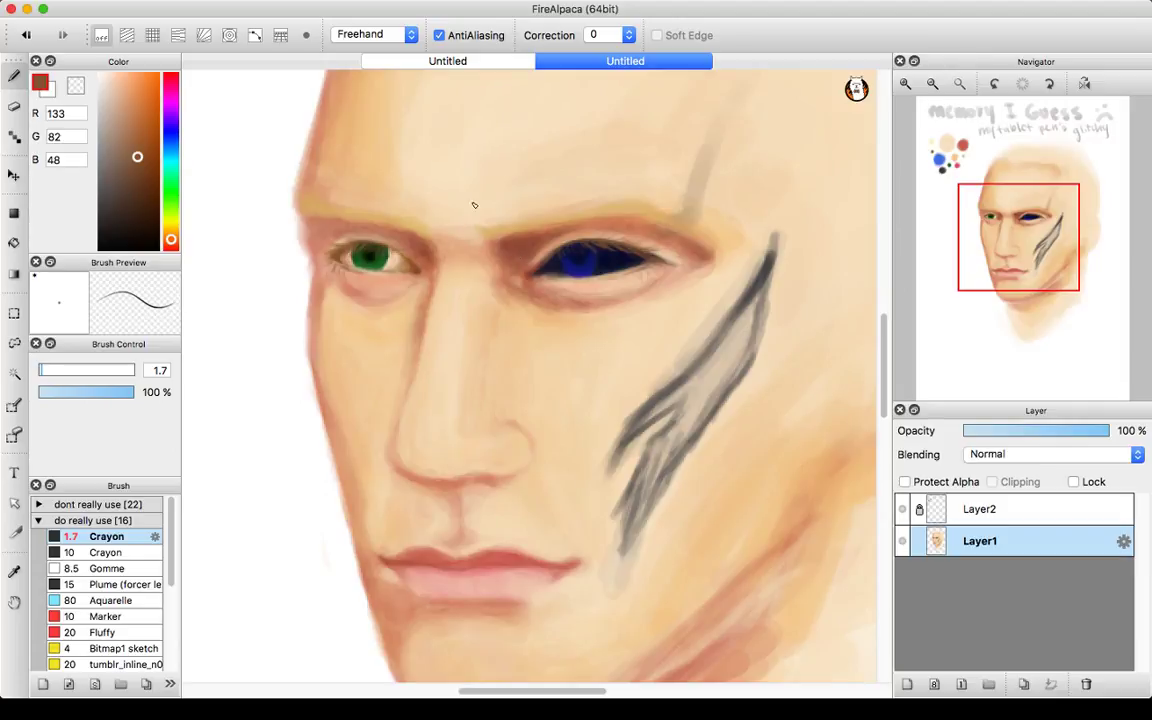
- Retouch the skin under the dark eye and around its outer corner with sampled skin tones, using a 7.1-size and then a 3-size Crayon brush
alt+click(375, 289)
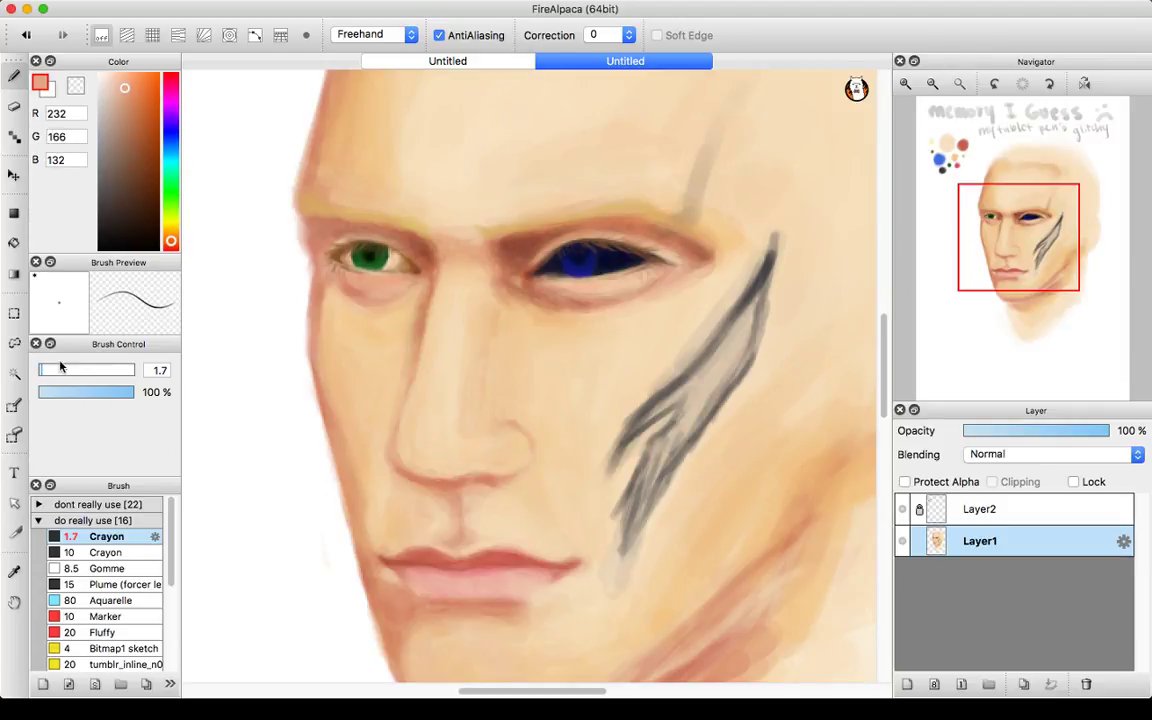
drag(47, 371, 53, 371)
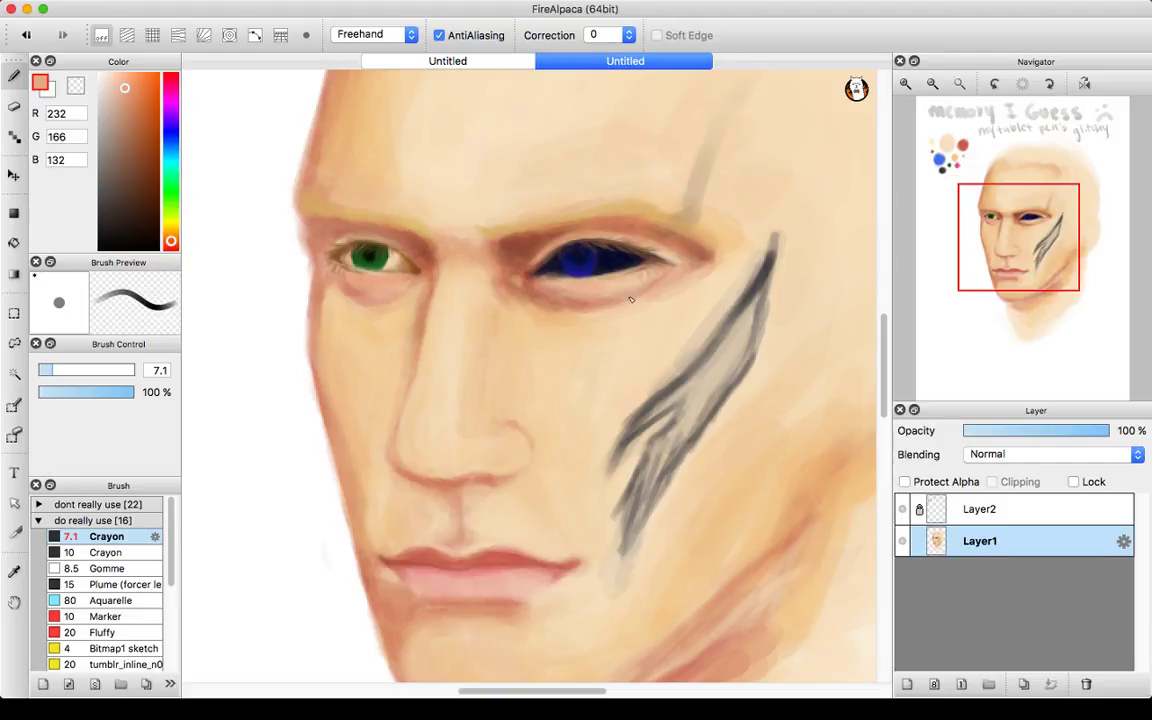
alt+click(595, 338)
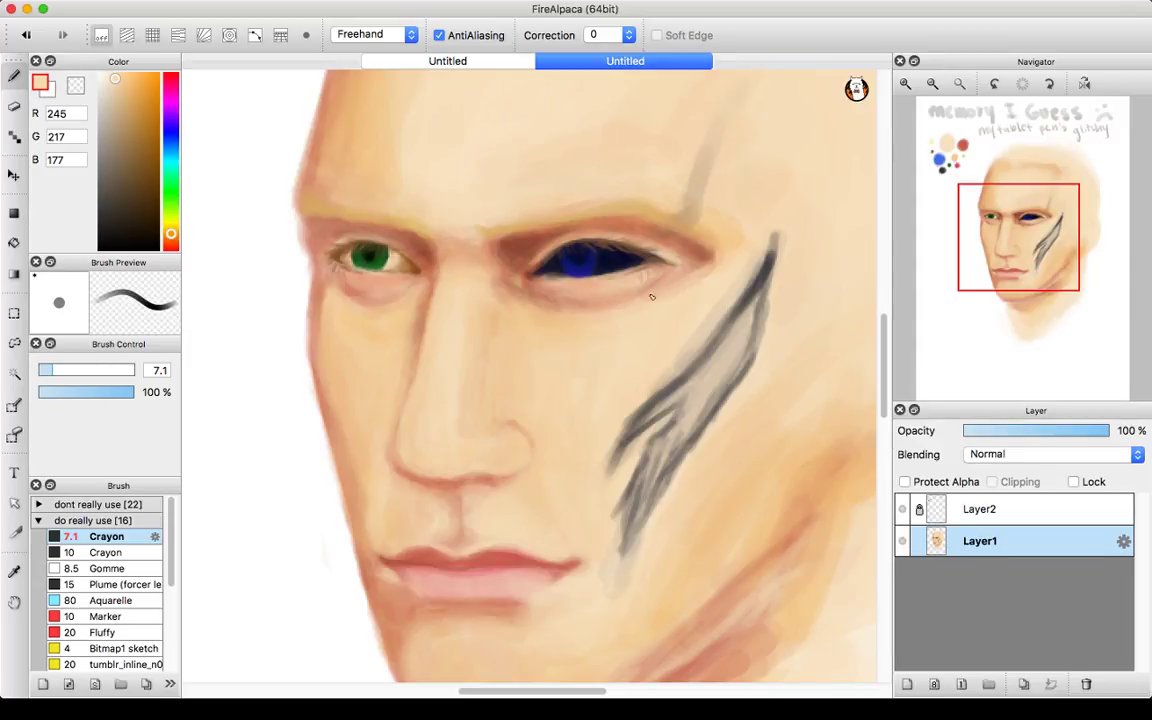
alt+click(585, 291)
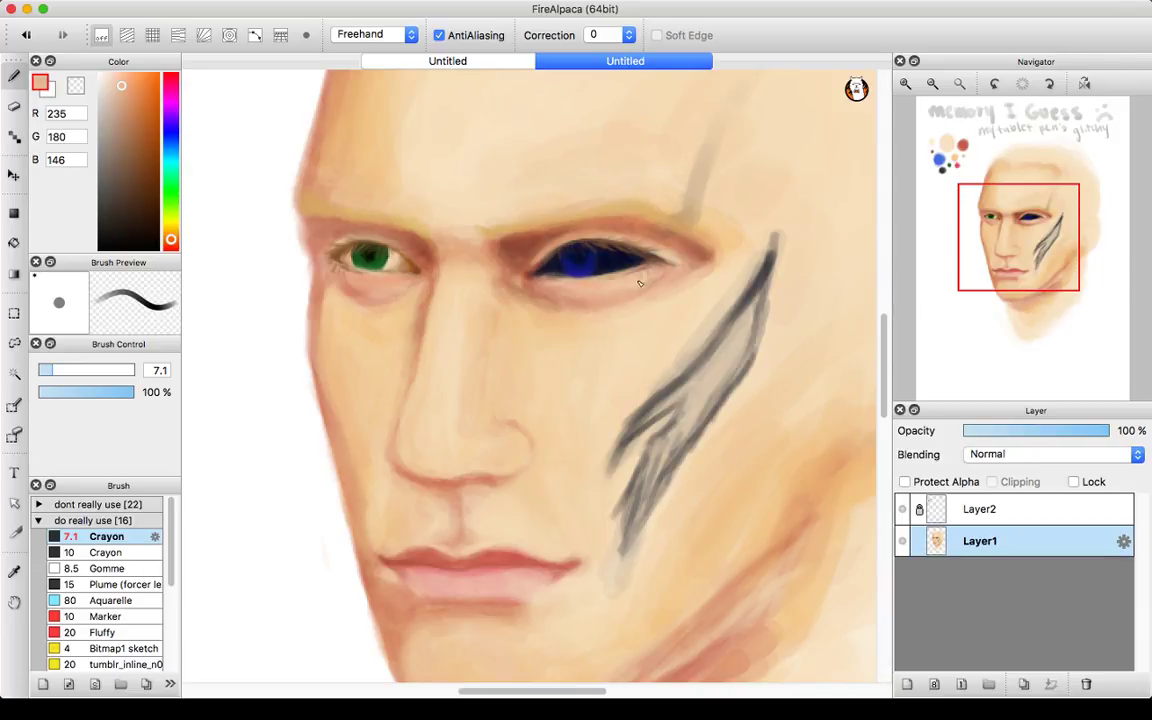
alt+click(698, 282)
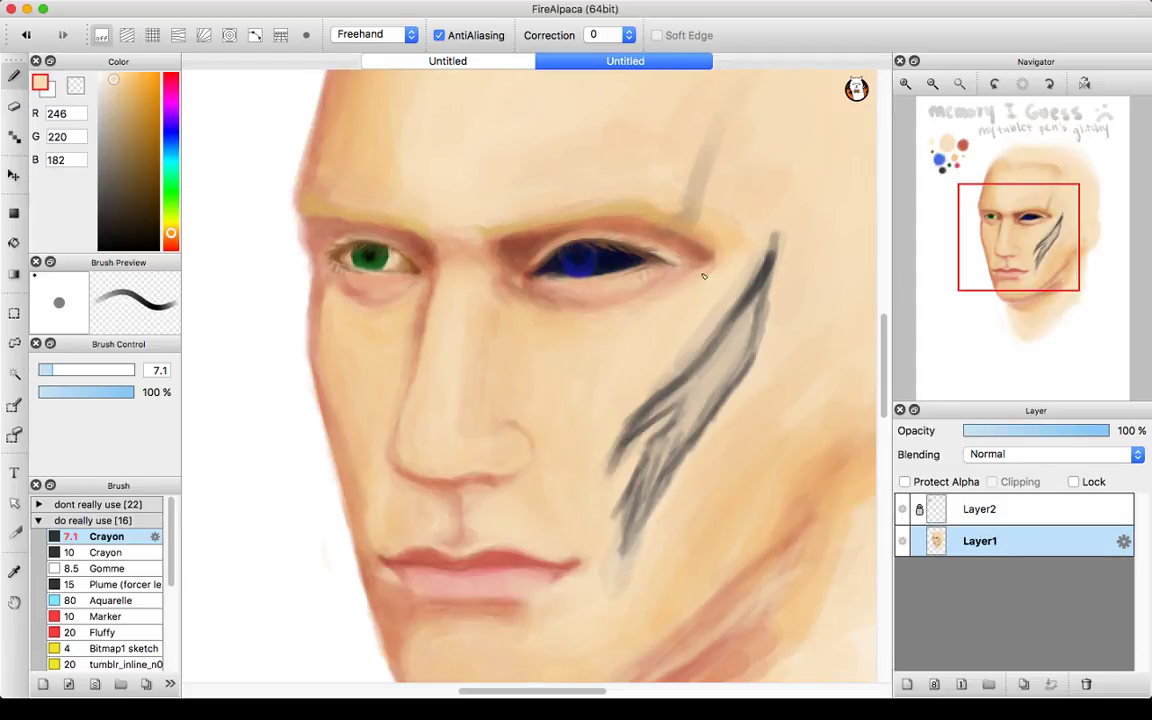
alt+click(683, 265)
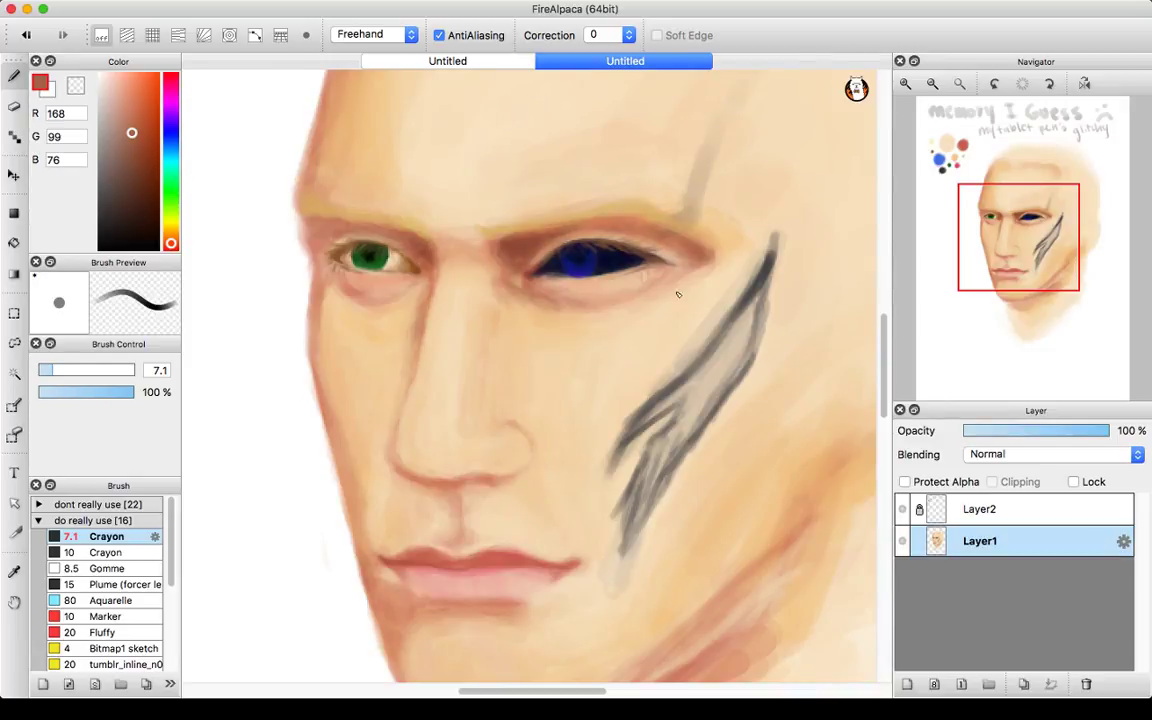
alt+click(614, 278)
drag(49, 370, 45, 370)
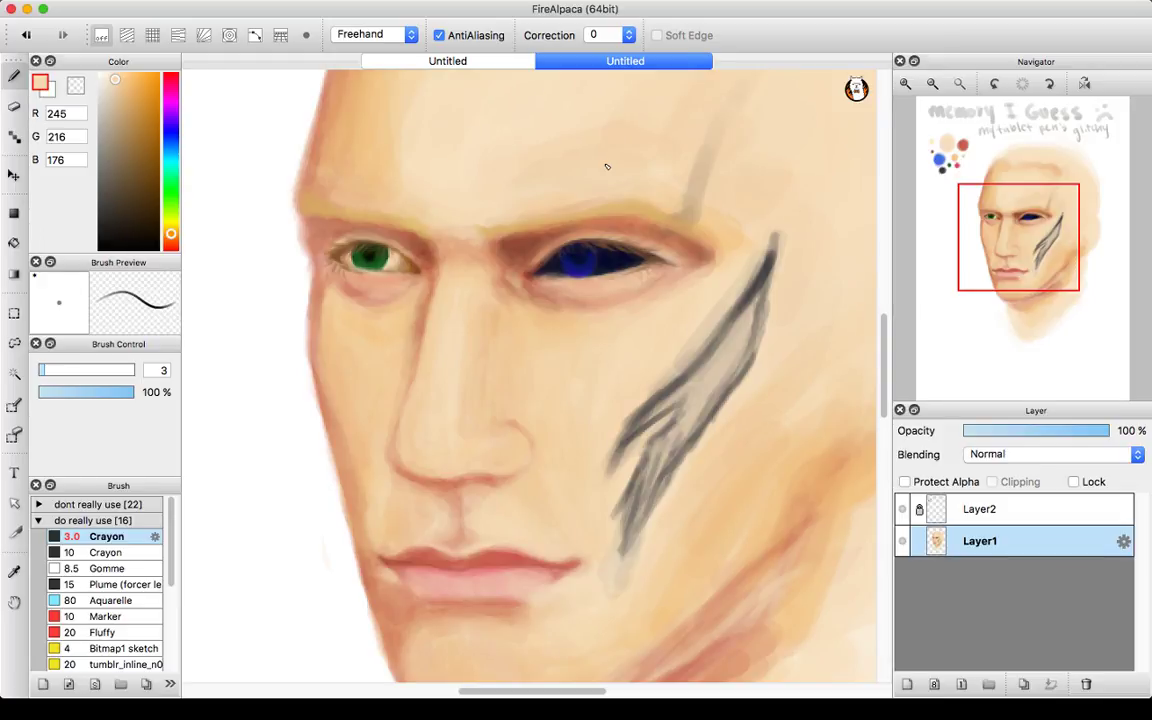
- Sample the charcoal swatch (55, 54, 64) from the colour palette painted beside the portrait
click(932, 84)
click(932, 84)
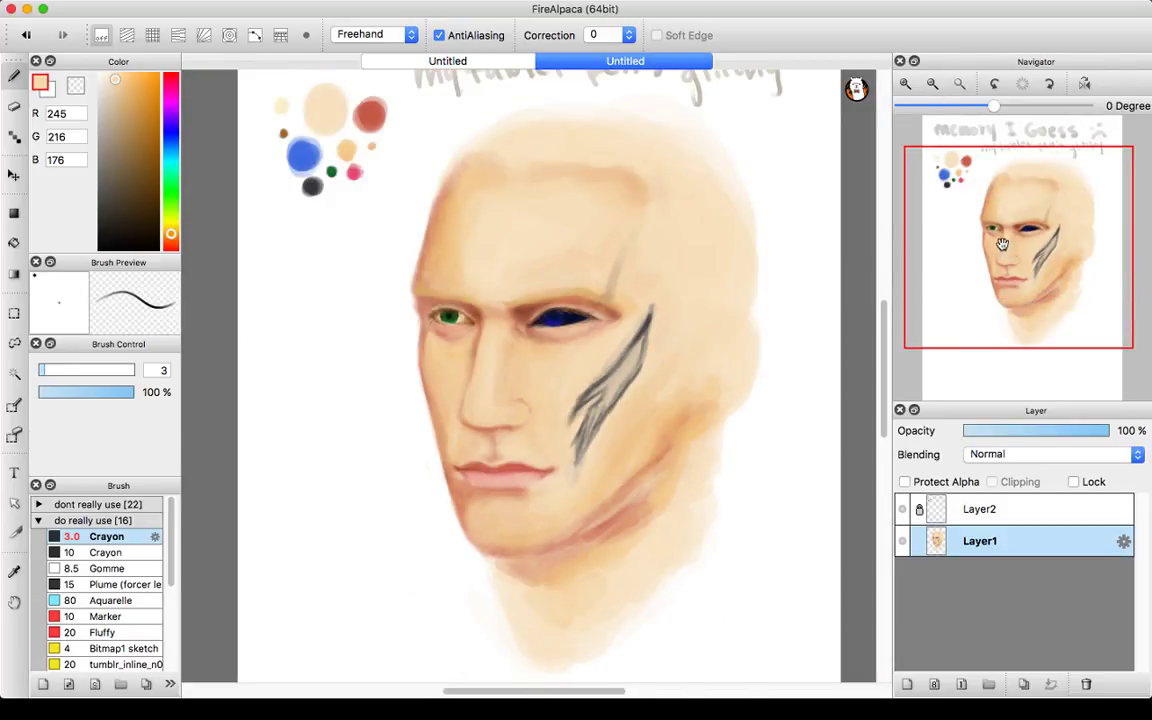
mouse_move(1001, 244)
mouse_down()
mouse_move(985, 243)
mouse_move(1012, 257)
mouse_up()
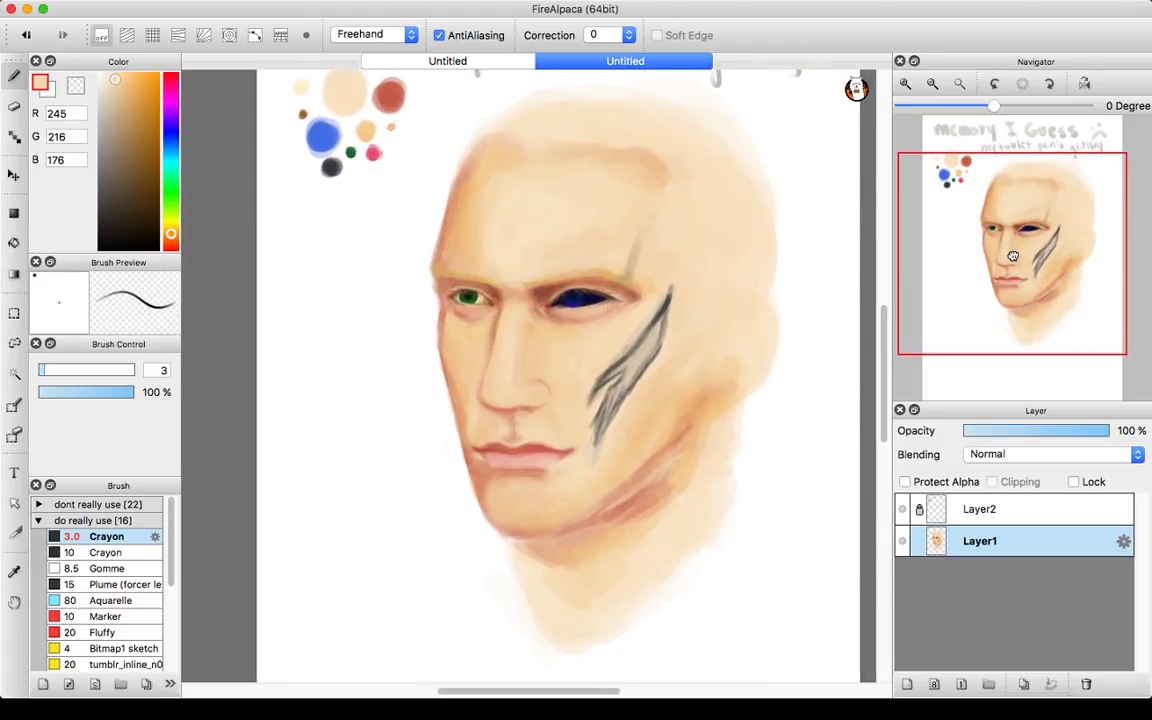
drag(1013, 256, 1011, 256)
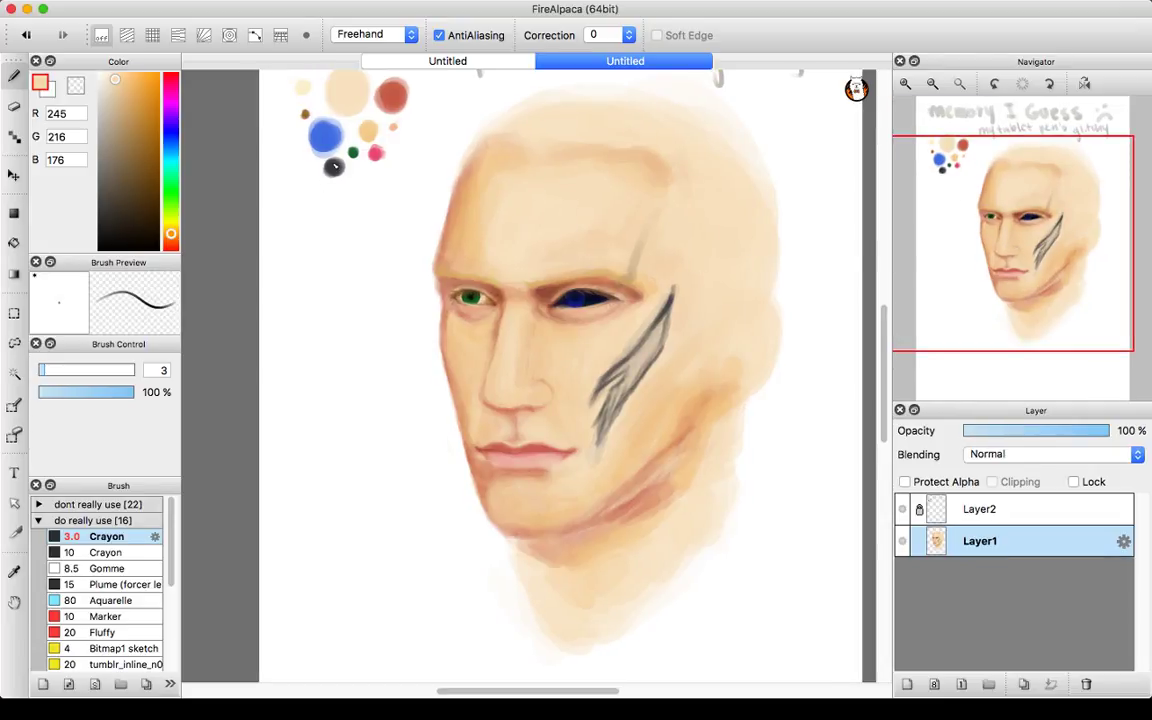
right_click(334, 172)
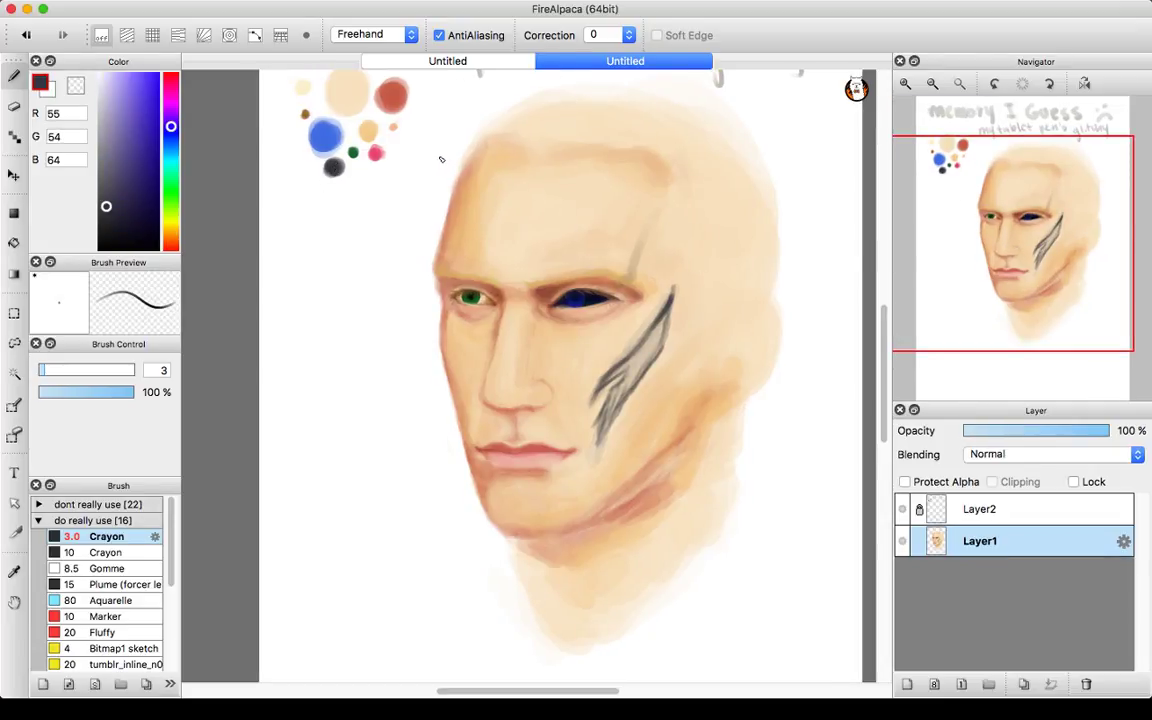
- Sample a golden tan (218, 178, 109) from beside the inner end of the dark eye's eyebrow
click(904, 84)
click(904, 84)
click(904, 84)
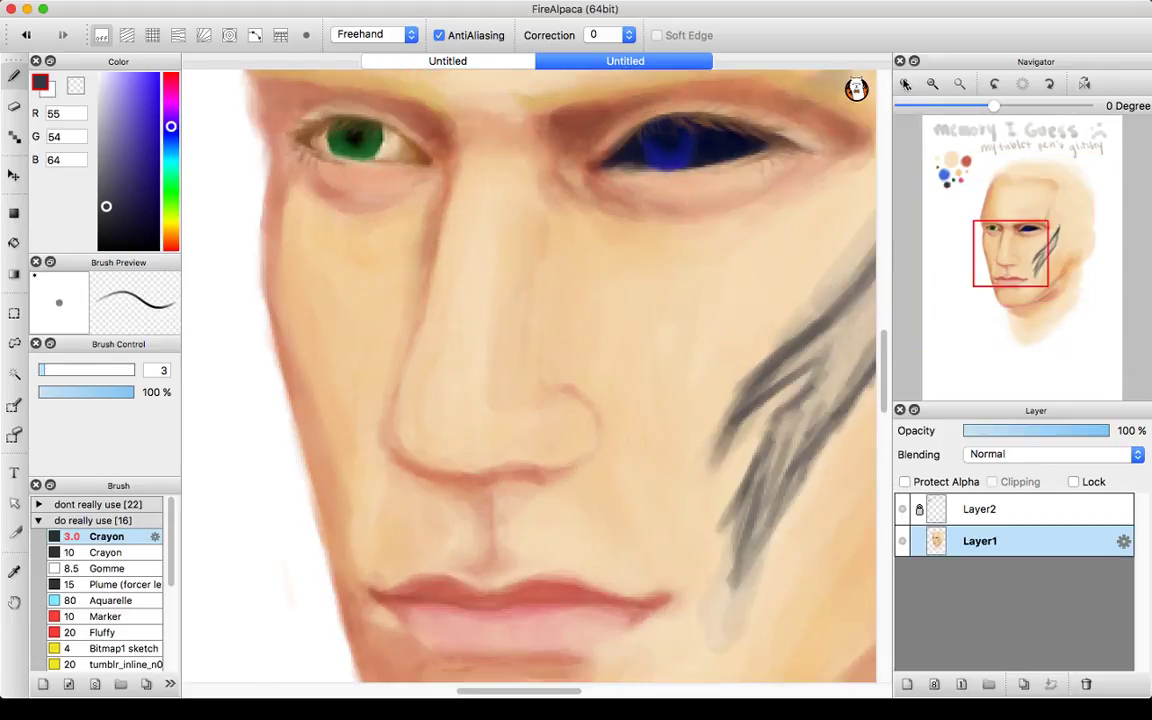
click(904, 84)
click(904, 84)
mouse_move(1036, 222)
mouse_down()
mouse_move(1017, 239)
mouse_move(1024, 220)
mouse_up()
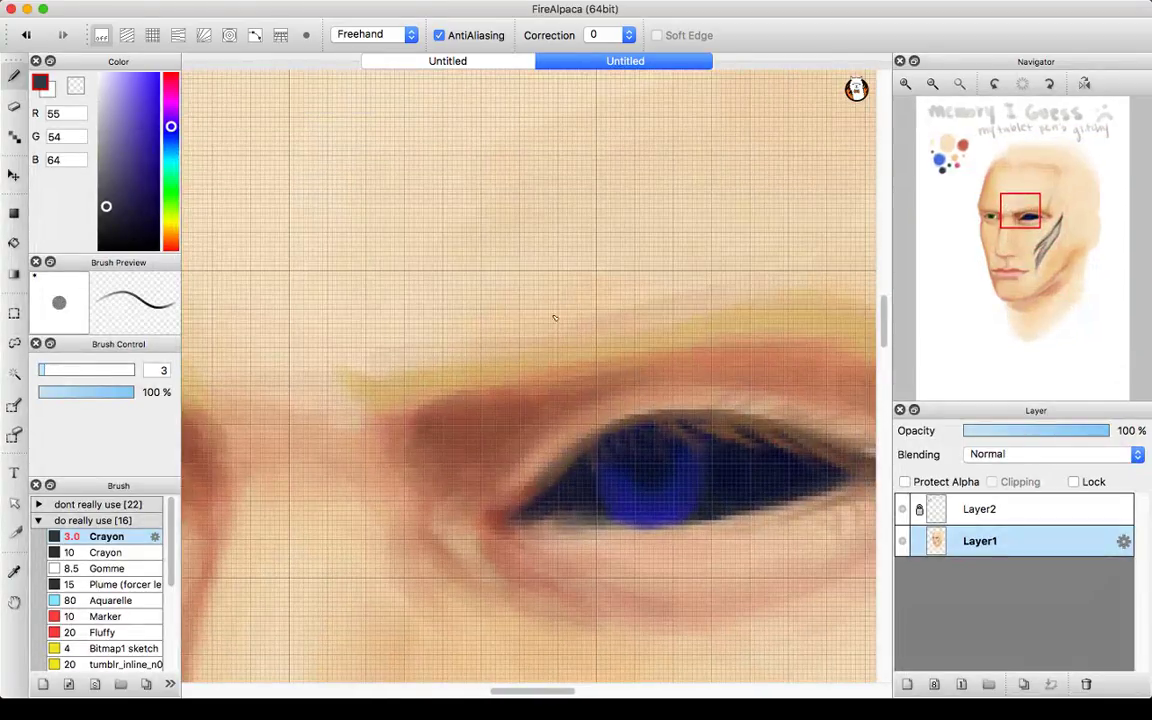
alt+click(362, 338)
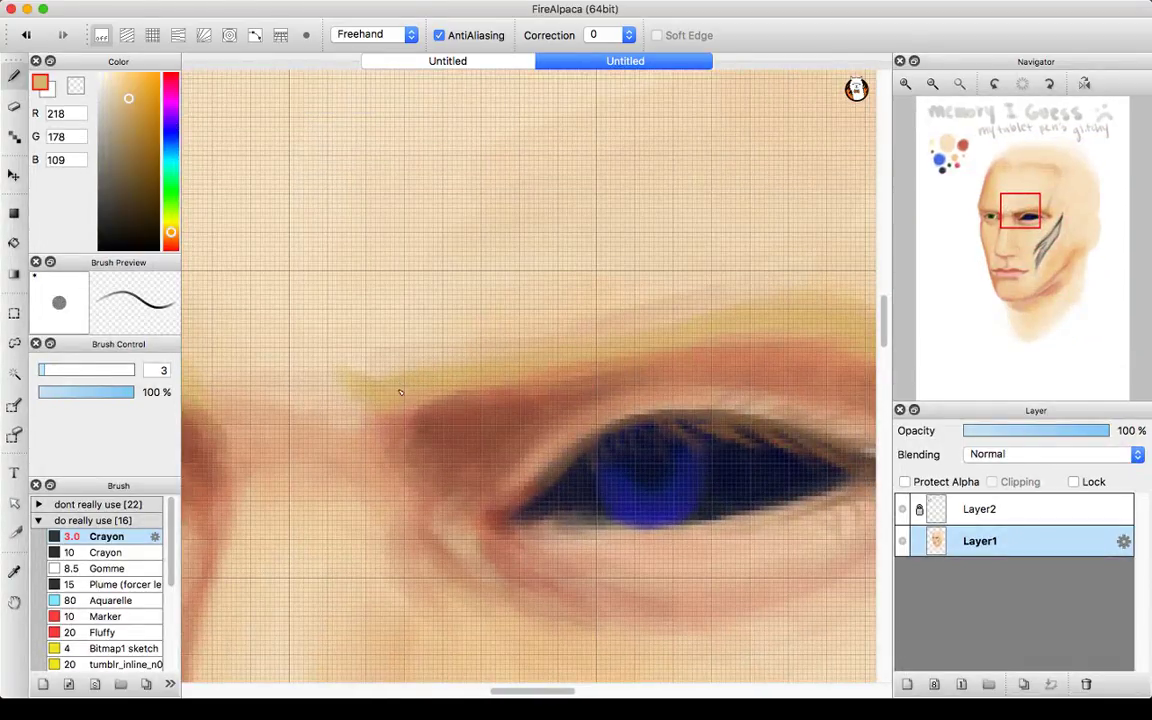
click(931, 84)
click(931, 84)
click(931, 84)
click(931, 84)
click(931, 84)
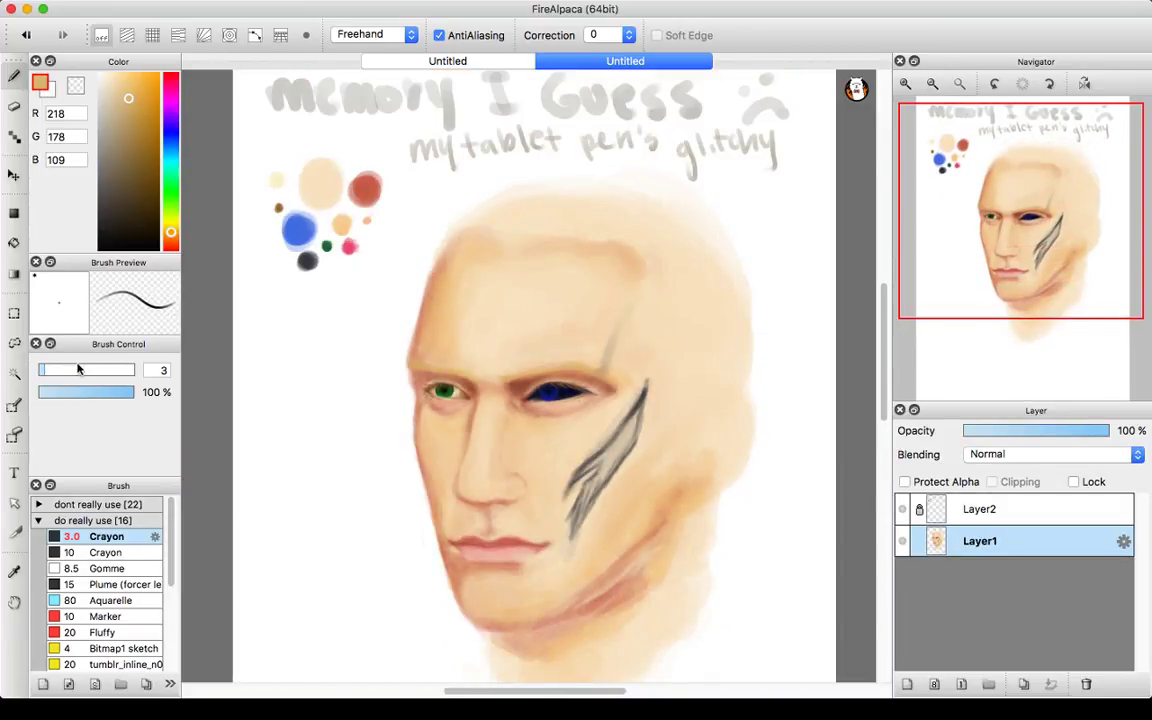
- Paint short golden-tan hair strokes along the front hairline above the green eye, settling on a Crayon brush size of 10
drag(58, 370, 71, 370)
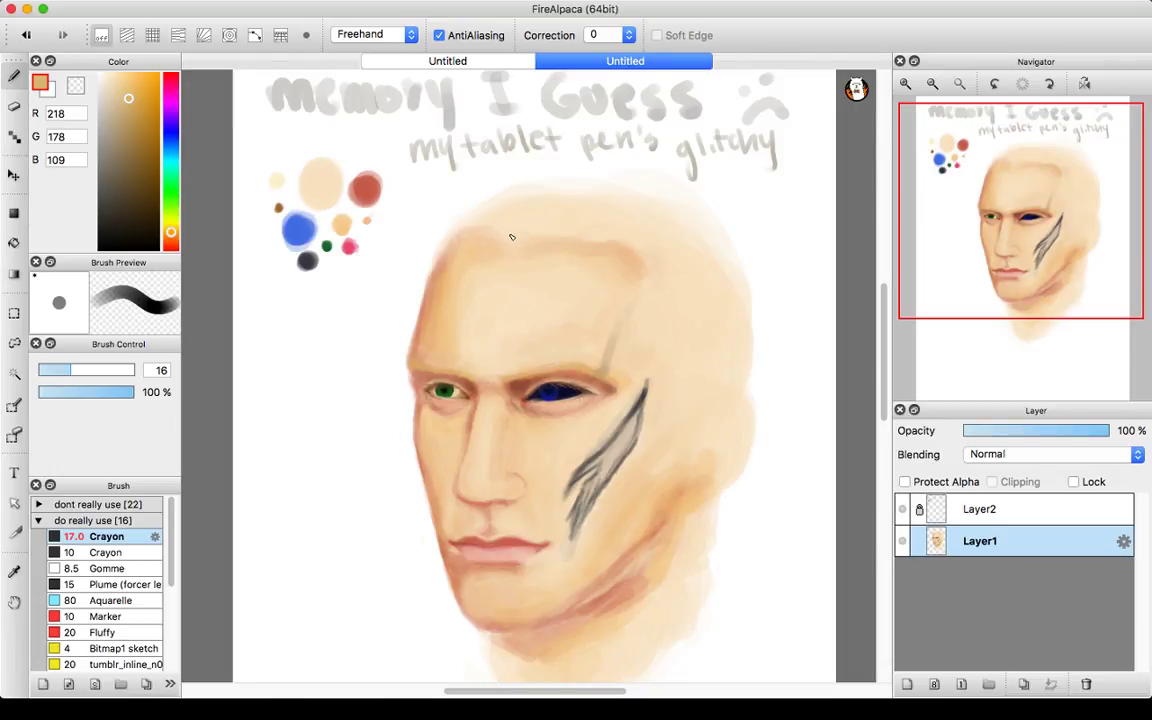
drag(478, 216, 495, 230)
click(61, 370)
drag(61, 370, 57, 370)
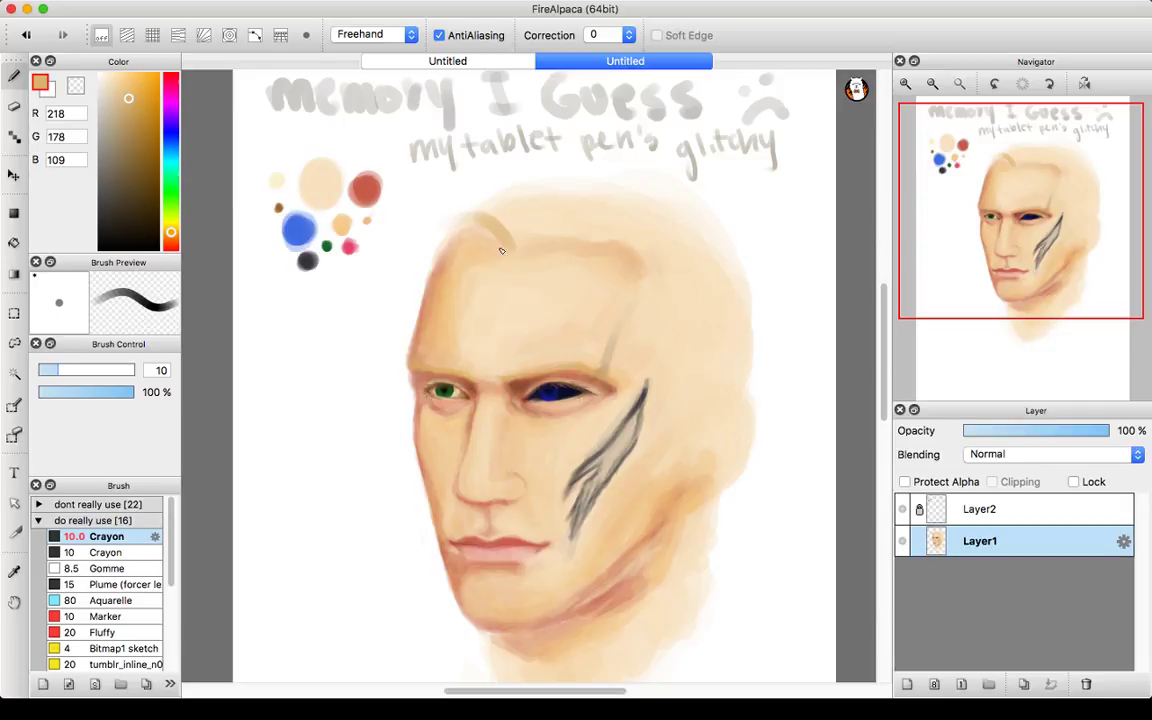
drag(474, 230, 504, 250)
mouse_move(517, 251)
mouse_down()
mouse_move(510, 217)
mouse_move(460, 188)
mouse_up()
mouse_move(488, 228)
mouse_down()
mouse_move(474, 185)
mouse_move(496, 190)
mouse_up()
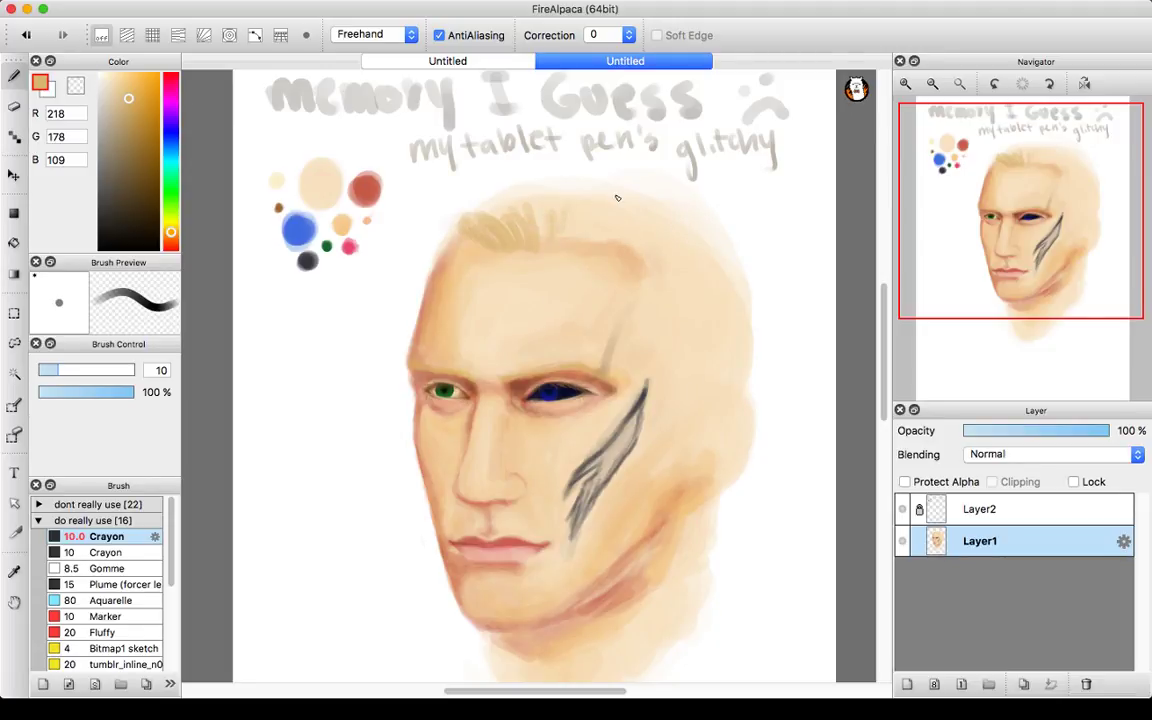
- Paint upright golden tufts at the hairline's corner above the dark eye and a few strokes on the upper back of the head
drag(621, 247, 613, 219)
key(super+z)
mouse_move(632, 243)
mouse_down()
mouse_move(634, 198)
mouse_move(649, 233)
mouse_move(651, 196)
mouse_move(659, 231)
mouse_move(662, 196)
mouse_move(678, 218)
mouse_move(674, 188)
mouse_up()
mouse_move(722, 238)
mouse_down()
mouse_move(742, 254)
mouse_move(724, 234)
mouse_move(752, 280)
mouse_move(741, 285)
mouse_move(736, 258)
mouse_up()
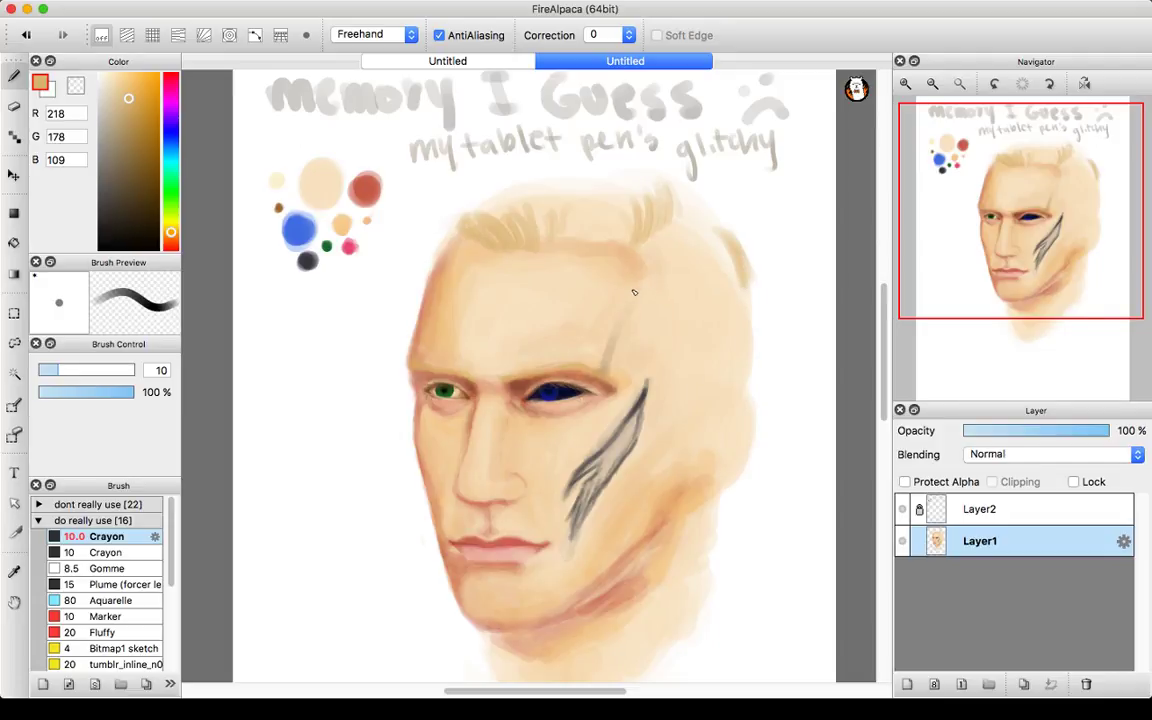
- Fill the upper side of the head with golden strokes running from the hairline's corner back to the outline of the skull
drag(636, 259, 641, 293)
drag(653, 265, 689, 299)
drag(652, 247, 697, 293)
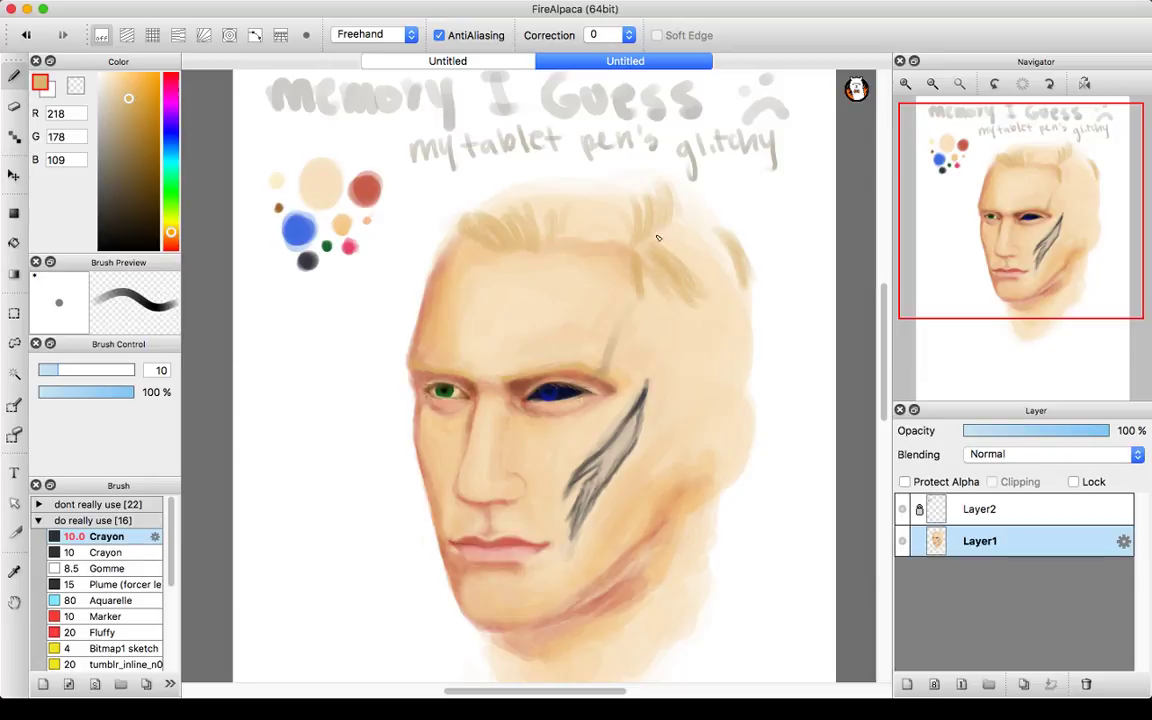
mouse_move(667, 247)
mouse_down()
mouse_move(695, 290)
mouse_move(710, 298)
mouse_move(668, 242)
mouse_move(718, 298)
mouse_move(682, 245)
mouse_move(716, 266)
mouse_up()
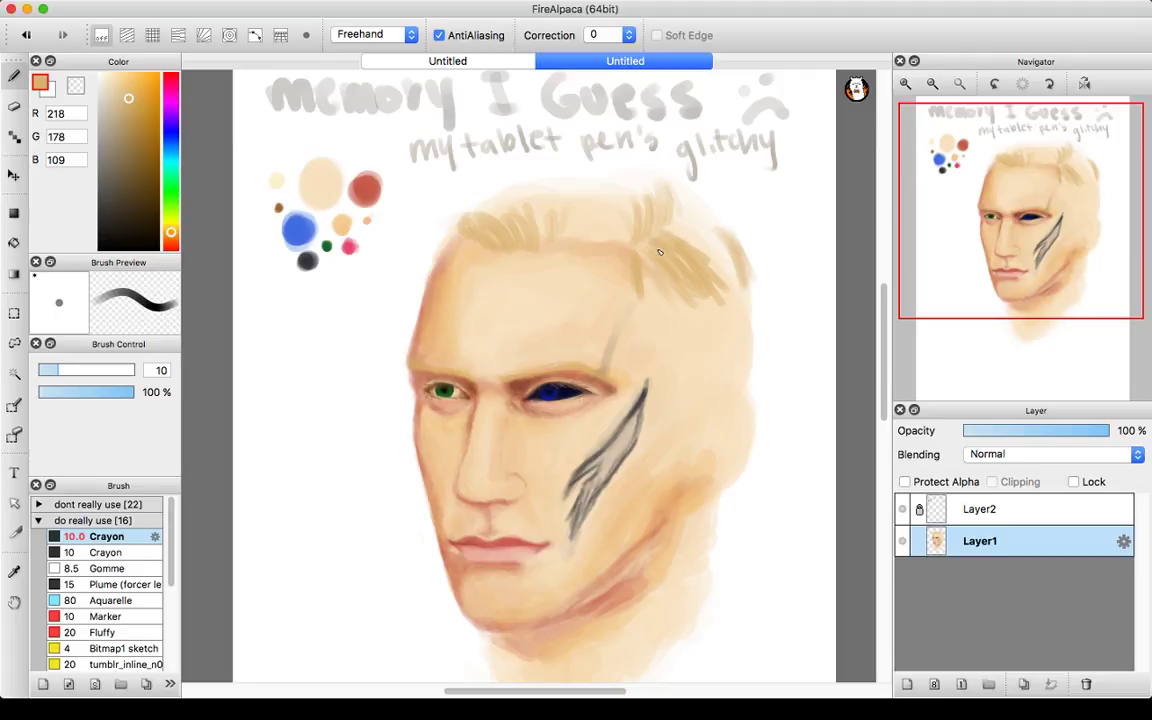
drag(640, 264, 653, 311)
mouse_move(672, 230)
mouse_down()
mouse_move(722, 274)
mouse_move(684, 226)
mouse_move(693, 229)
mouse_move(736, 255)
mouse_up()
drag(706, 214, 757, 265)
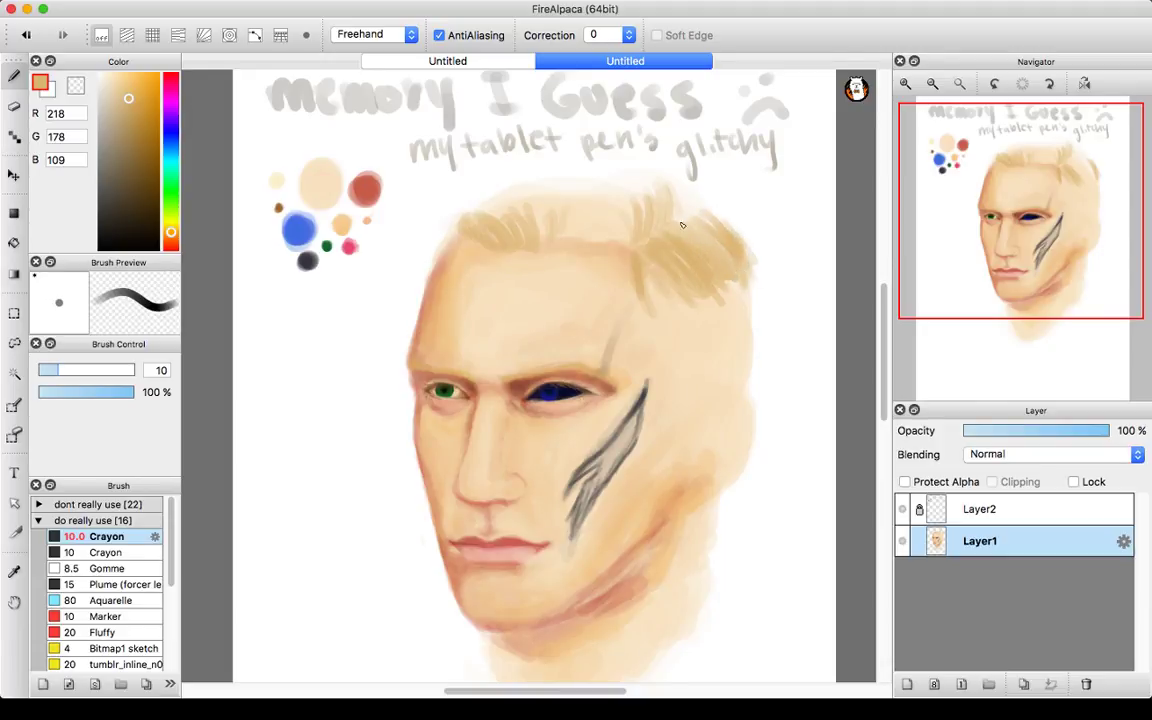
mouse_move(689, 294)
mouse_down()
mouse_move(727, 324)
mouse_move(677, 277)
mouse_move(724, 342)
mouse_move(691, 297)
mouse_move(700, 286)
mouse_move(750, 302)
mouse_up()
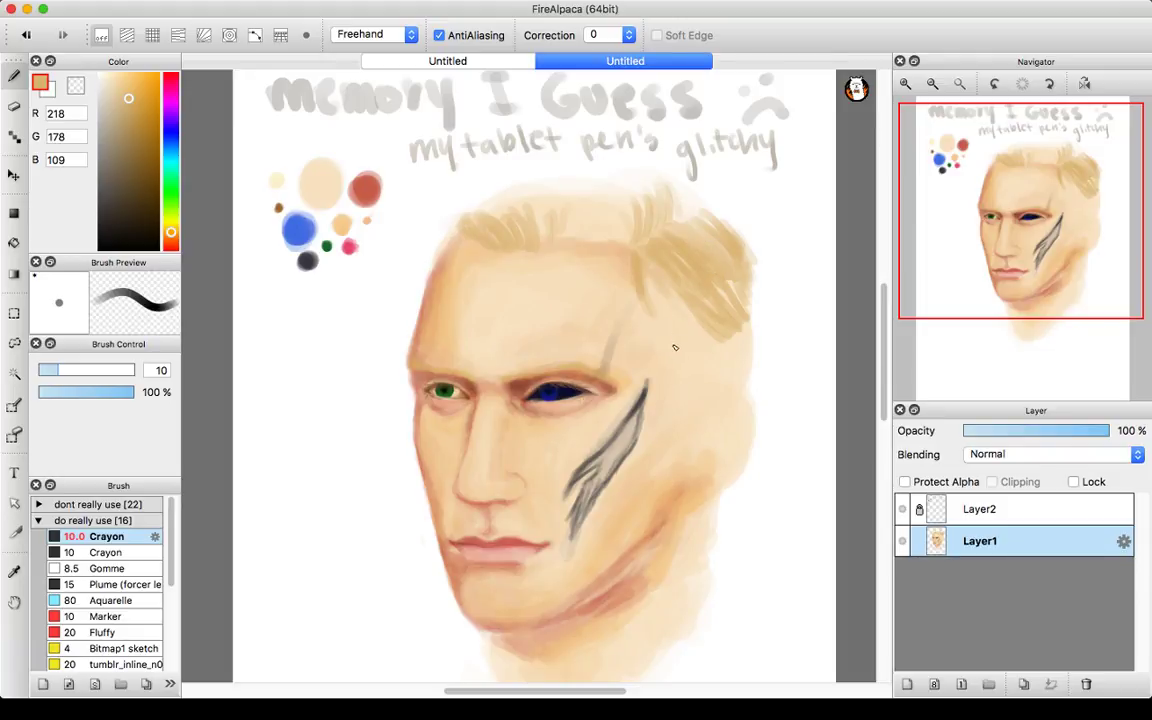
- Paint a tapering golden sideburn beside the dark eye and fill the side hair behind it
drag(683, 311, 688, 352)
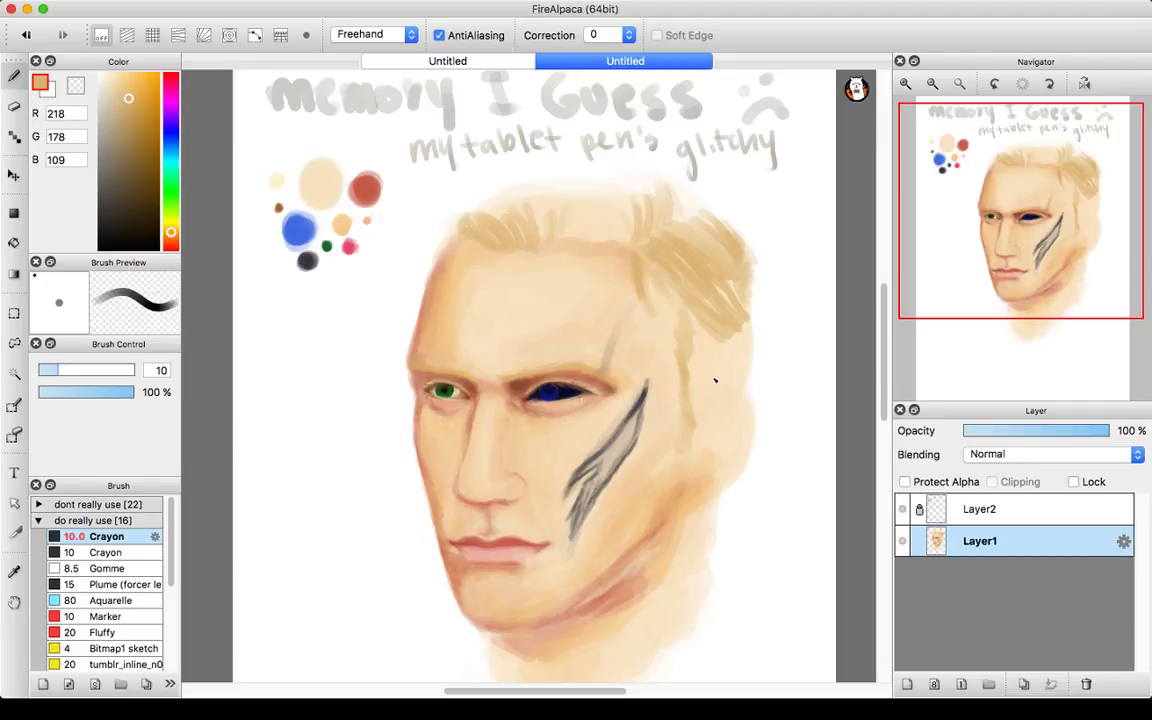
key(super+z)
drag(688, 420, 697, 433)
mouse_move(690, 357)
mouse_down()
mouse_move(703, 383)
mouse_move(707, 337)
mouse_up()
drag(734, 366, 715, 333)
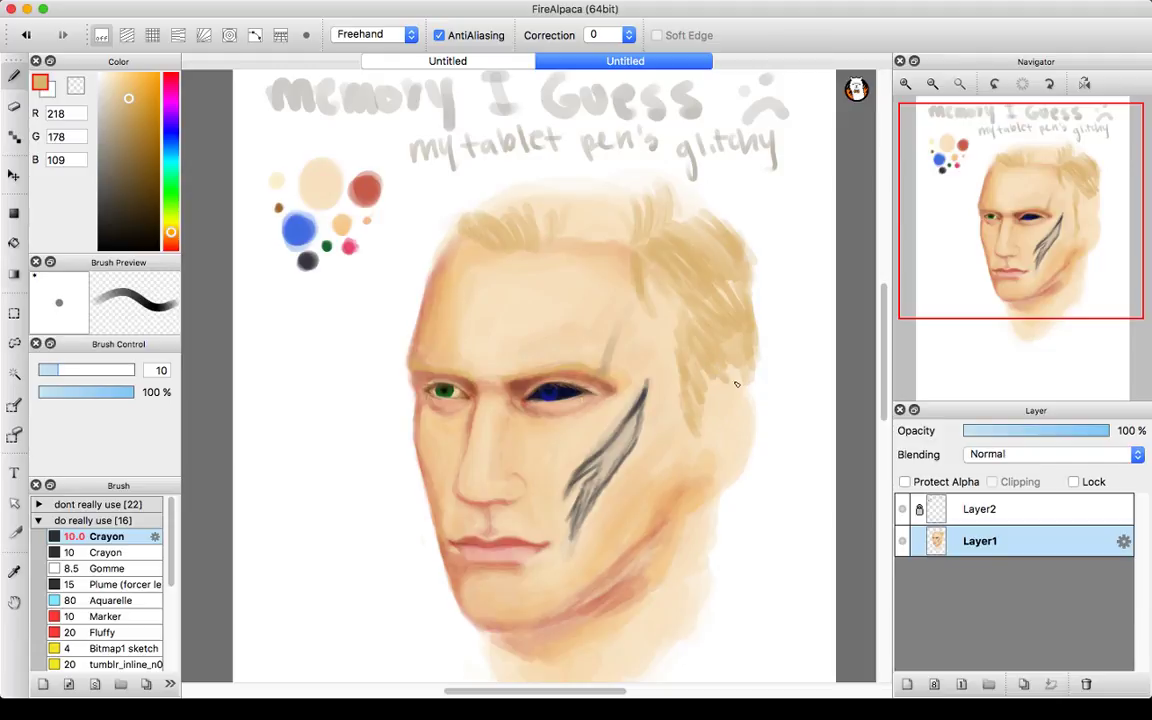
drag(730, 342, 745, 370)
drag(734, 307, 742, 302)
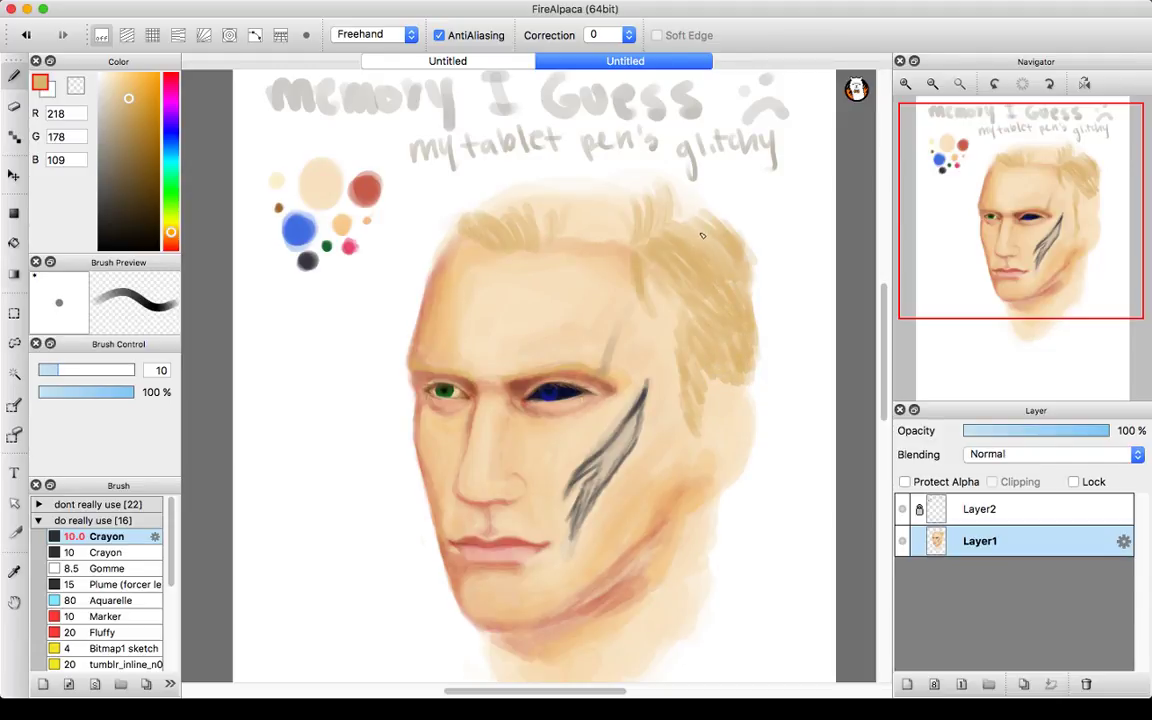
drag(702, 236, 722, 224)
- Outline the raised crown of the hair and paint a golden fringe sweeping over the far temple
drag(1002, 186, 1005, 208)
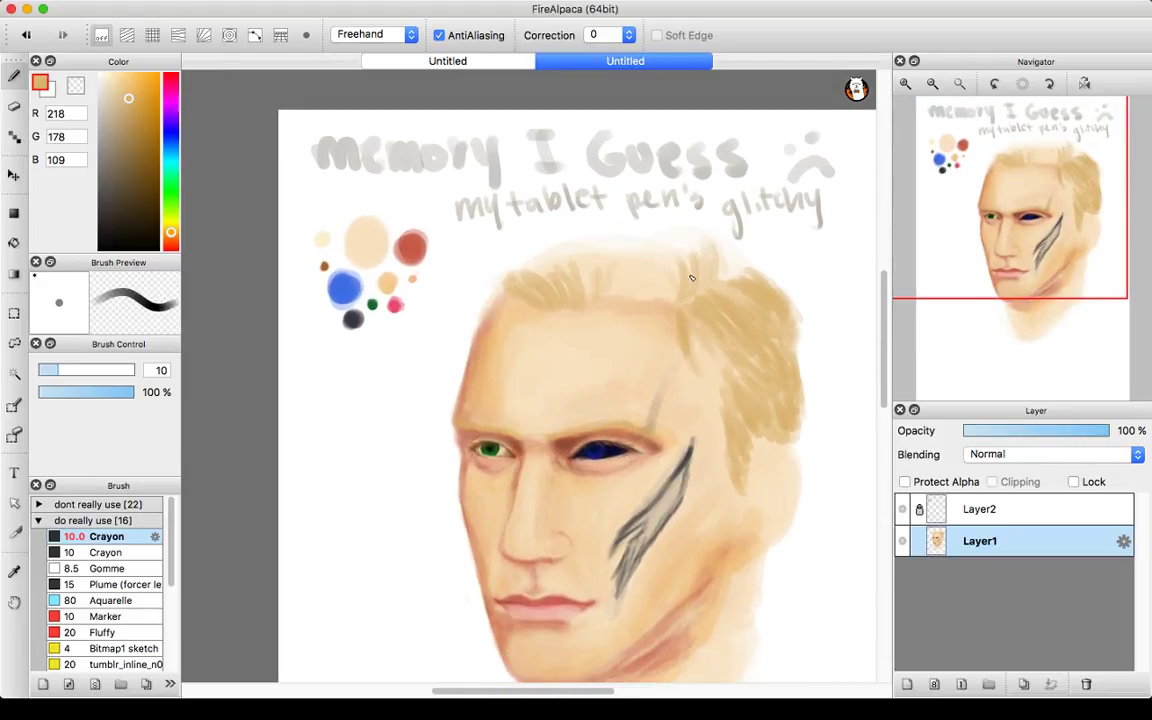
mouse_move(728, 258)
mouse_down()
mouse_move(733, 270)
mouse_move(724, 241)
mouse_move(698, 226)
mouse_move(634, 236)
mouse_up()
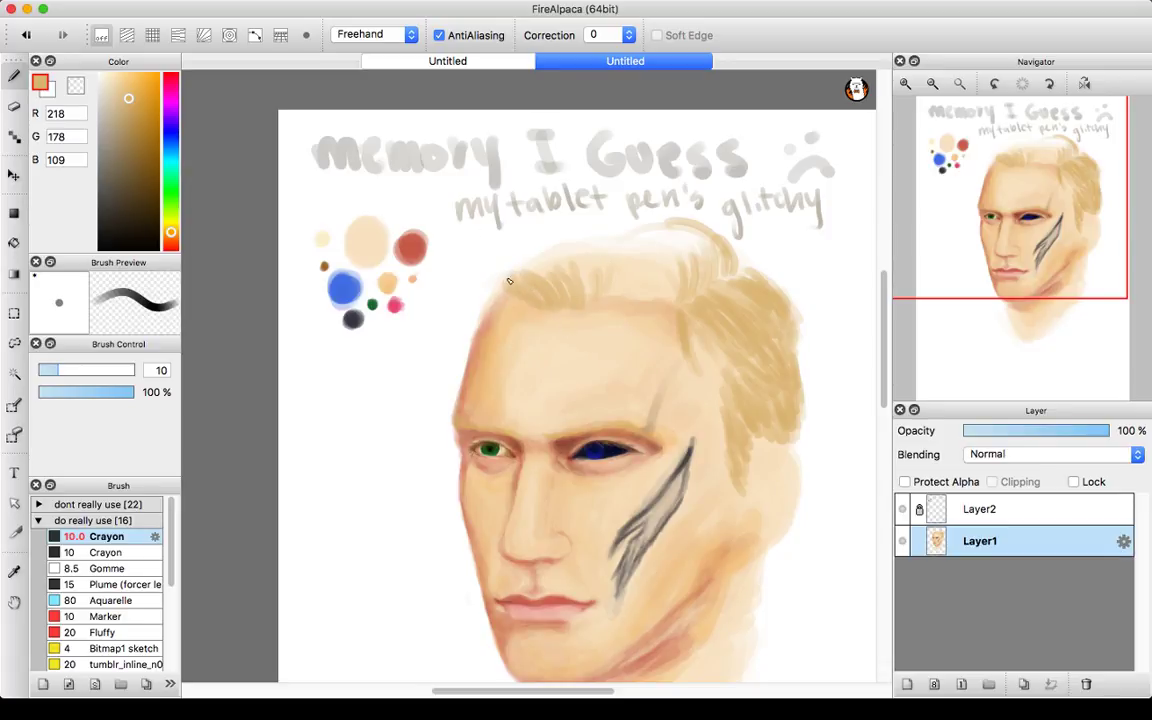
drag(508, 278, 470, 341)
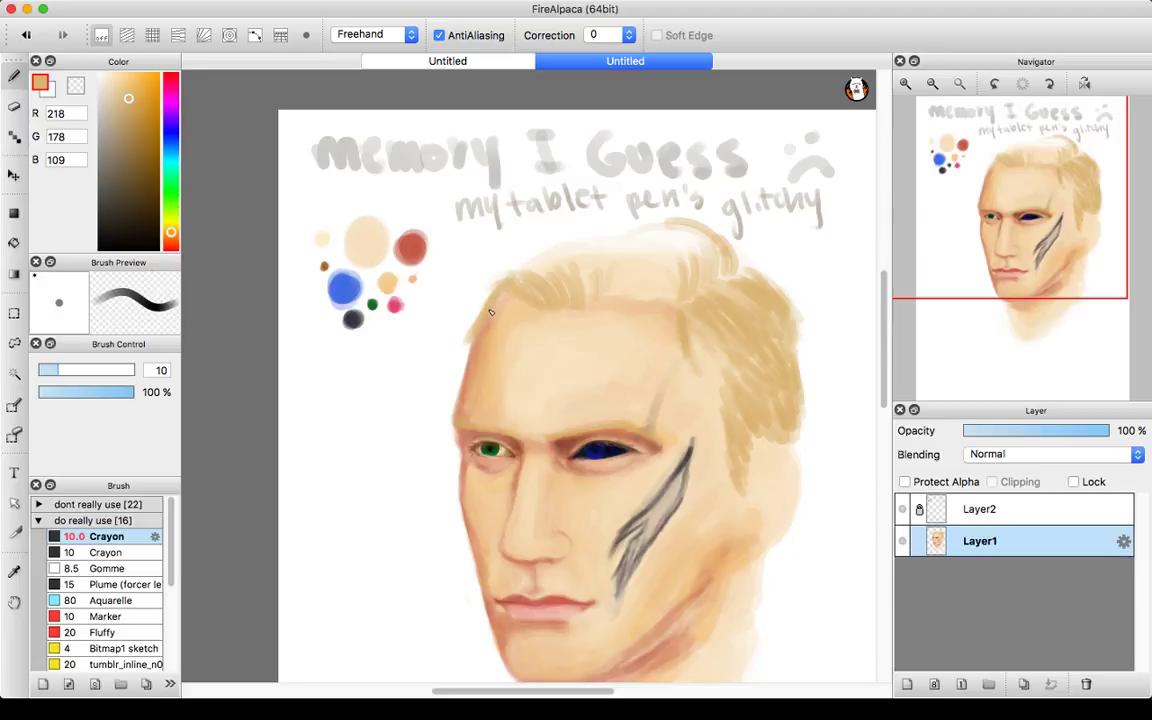
mouse_move(510, 281)
mouse_down()
mouse_move(476, 277)
mouse_move(513, 296)
mouse_move(459, 323)
mouse_move(497, 285)
mouse_move(465, 349)
mouse_up()
mouse_move(483, 295)
mouse_down()
mouse_move(469, 360)
mouse_move(450, 344)
mouse_up()
mouse_move(479, 300)
mouse_down()
mouse_move(450, 334)
mouse_move(450, 322)
mouse_up()
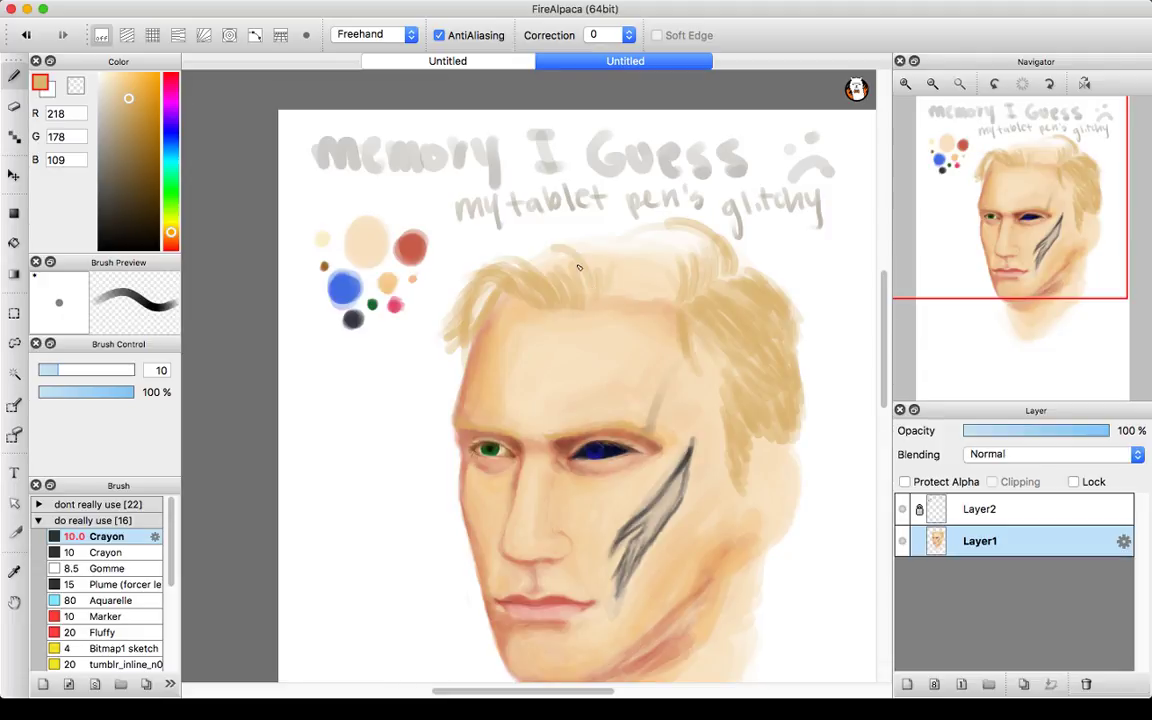
drag(512, 250, 480, 272)
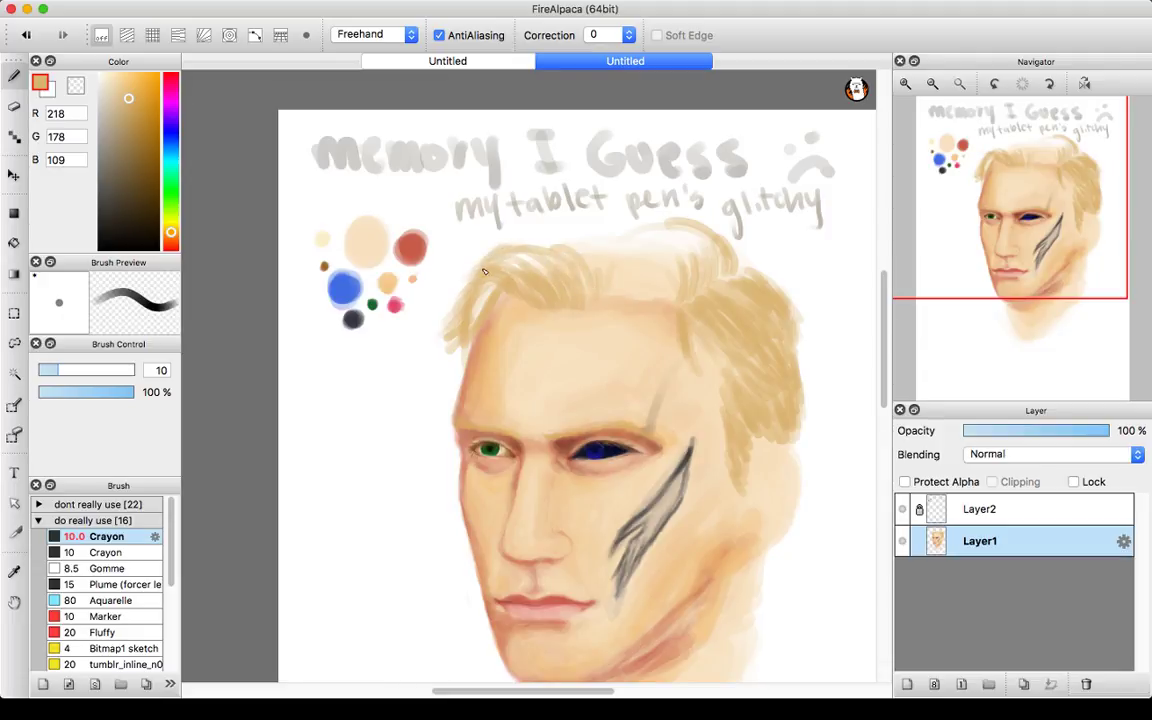
- Cover the top of the head with long swept golden strands and lengthen the strands hanging down the far temple
mouse_move(560, 254)
mouse_down()
mouse_move(603, 276)
mouse_move(528, 241)
mouse_move(603, 258)
mouse_move(530, 245)
mouse_move(598, 237)
mouse_move(541, 235)
mouse_move(616, 261)
mouse_move(568, 226)
mouse_move(640, 239)
mouse_move(599, 219)
mouse_move(664, 241)
mouse_move(609, 222)
mouse_move(653, 235)
mouse_move(660, 220)
mouse_move(693, 236)
mouse_move(660, 218)
mouse_move(755, 252)
mouse_up()
key(super+z)
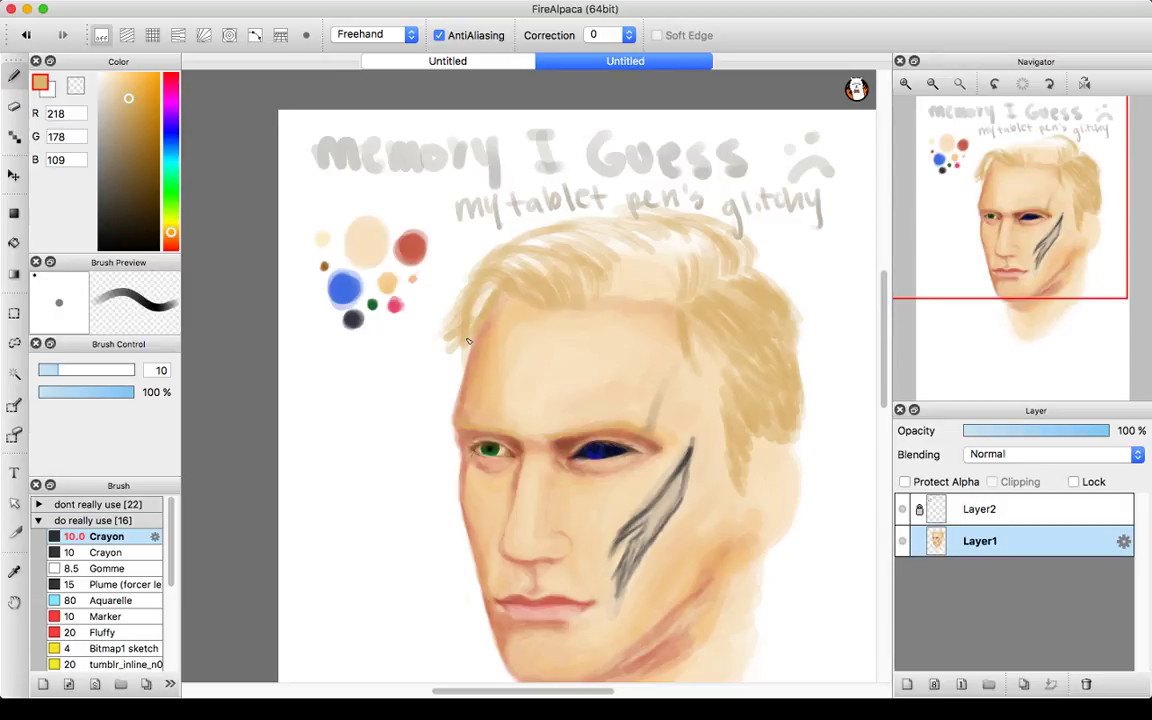
mouse_move(477, 332)
mouse_down()
mouse_move(451, 398)
mouse_move(456, 365)
mouse_up()
drag(468, 300, 446, 374)
drag(447, 347, 432, 370)
mouse_move(474, 268)
mouse_down()
mouse_move(458, 296)
mouse_move(468, 286)
mouse_up()
drag(530, 241, 474, 265)
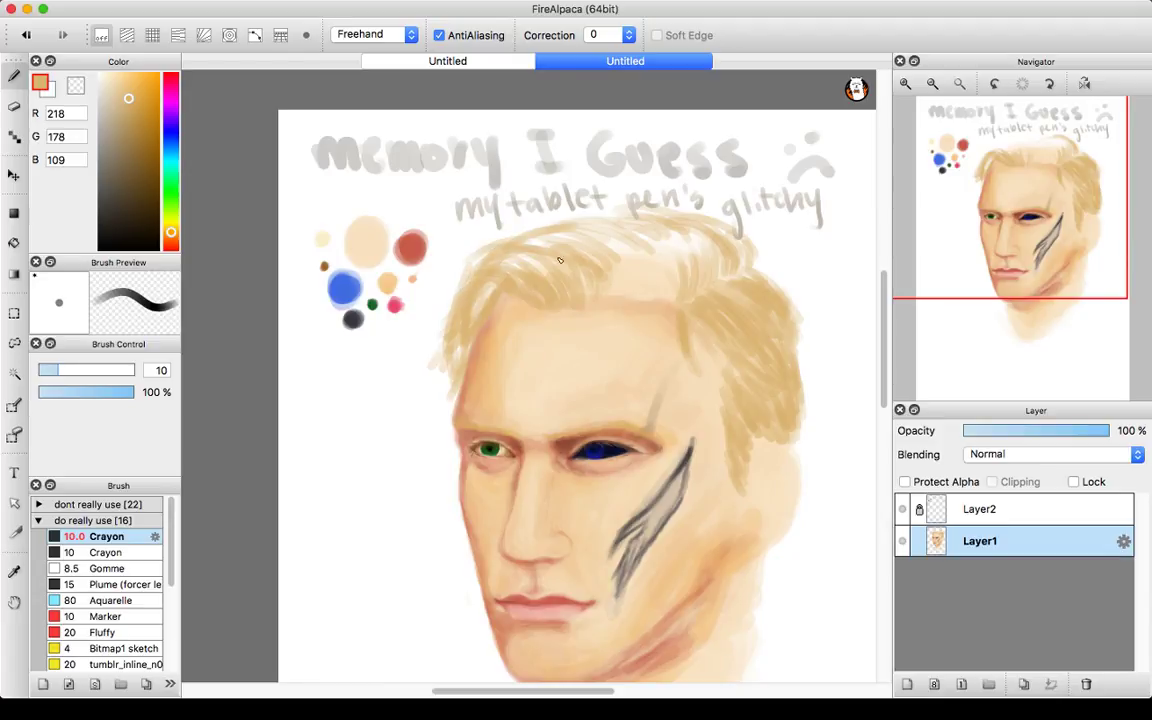
- Add golden strands across the pale gap between the front fringe and the crown
mouse_move(592, 291)
mouse_down()
mouse_move(563, 241)
mouse_move(482, 254)
mouse_move(568, 253)
mouse_move(549, 228)
mouse_move(595, 263)
mouse_move(602, 297)
mouse_move(603, 246)
mouse_move(605, 297)
mouse_move(561, 225)
mouse_move(601, 257)
mouse_move(520, 235)
mouse_move(623, 271)
mouse_move(616, 258)
mouse_move(615, 296)
mouse_move(598, 237)
mouse_move(617, 303)
mouse_move(577, 229)
mouse_move(622, 269)
mouse_move(594, 220)
mouse_up()
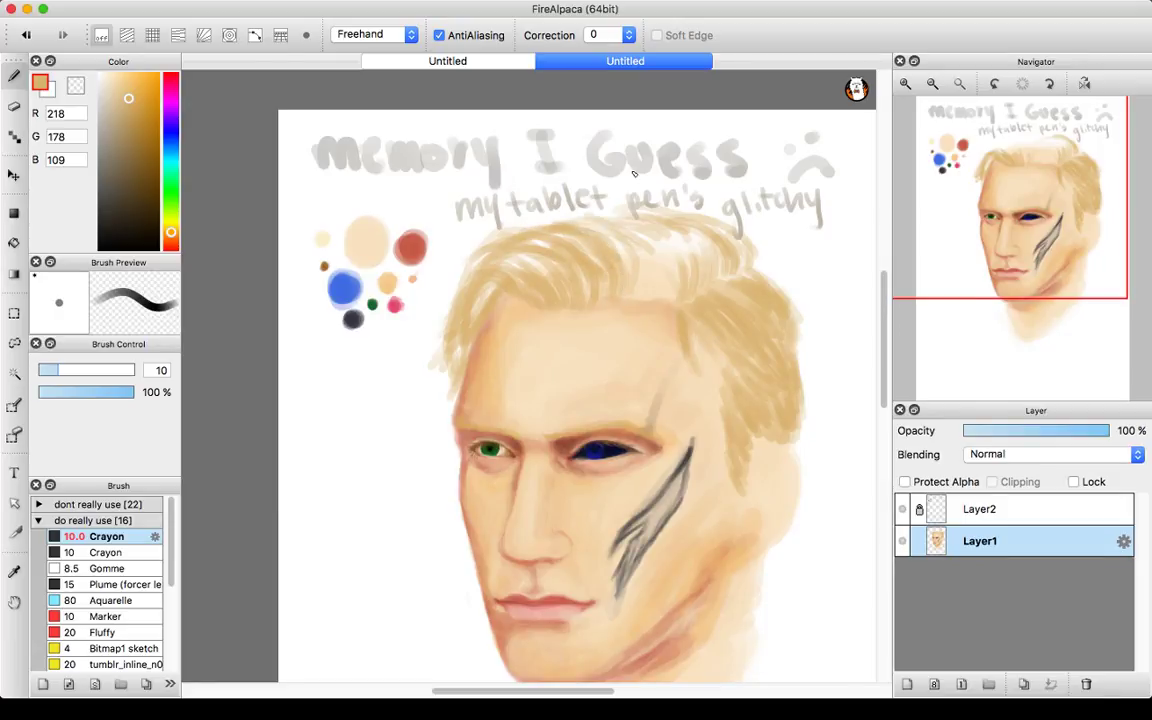
mouse_move(642, 264)
mouse_down()
mouse_move(633, 296)
mouse_move(634, 246)
mouse_move(681, 285)
mouse_up()
drag(636, 229, 689, 252)
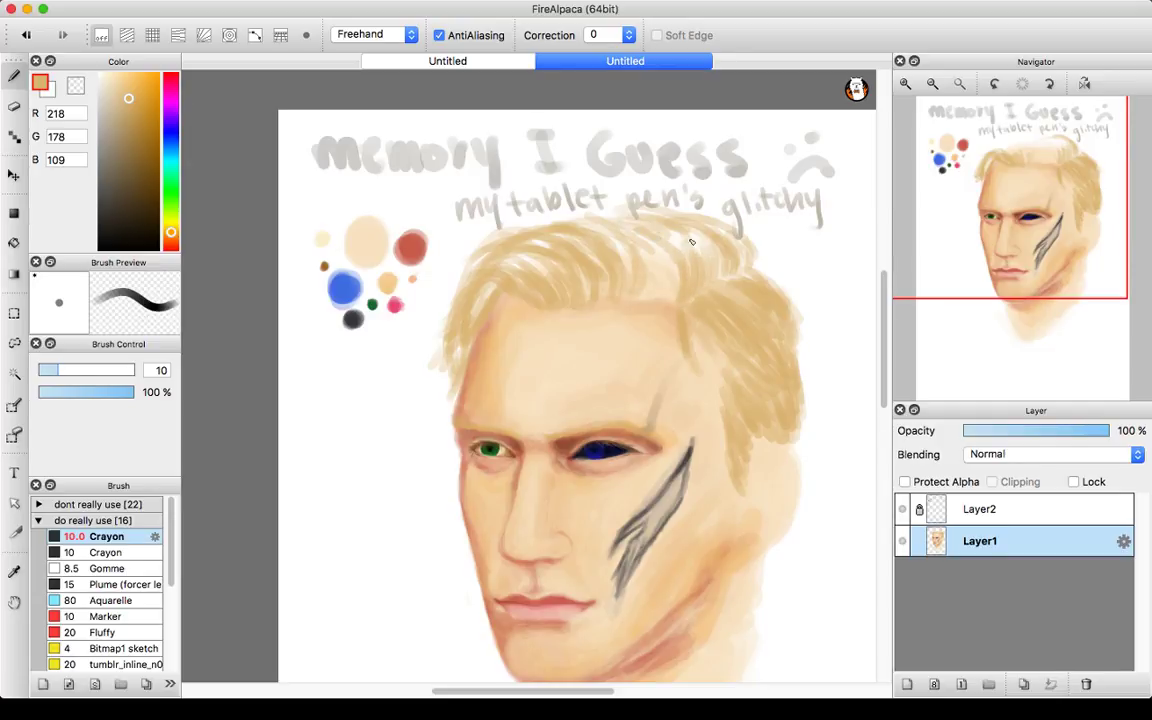
- Fill the remaining pale gap behind the front fringe with golden strands
mouse_move(604, 210)
mouse_down()
mouse_move(650, 250)
mouse_move(649, 232)
mouse_move(700, 252)
mouse_up()
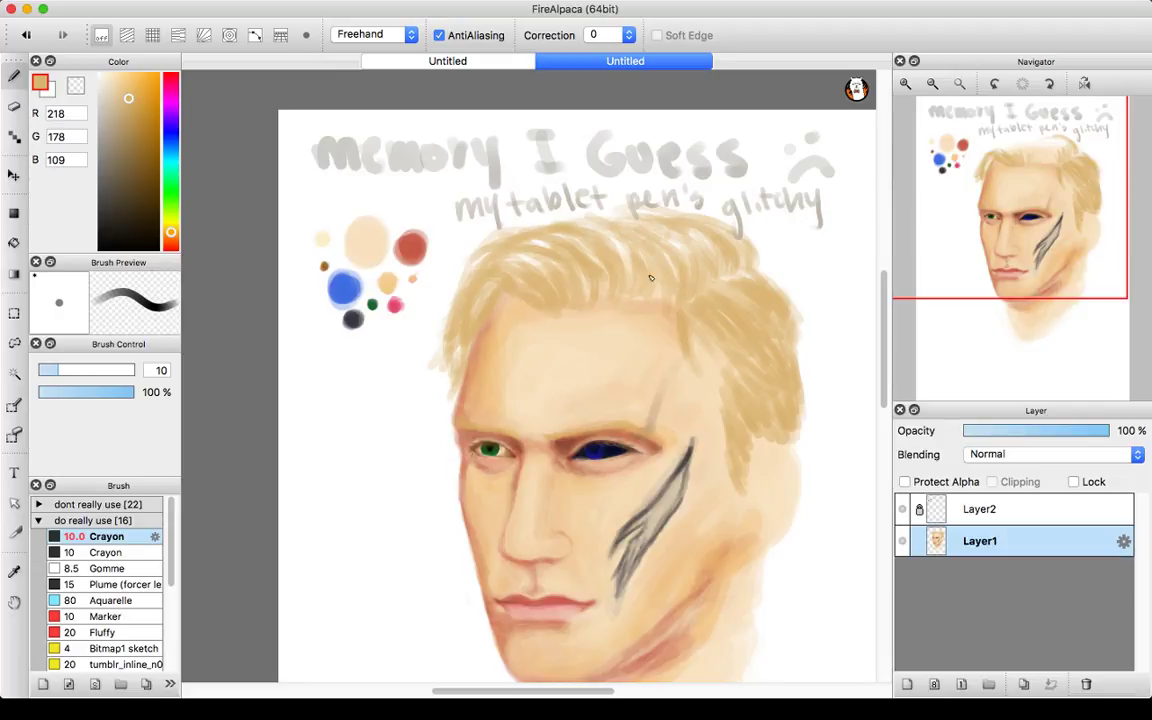
- Paint a jagged dark navy crack (RGB 8, 12, 42, sampled from the black eye) up the temple above that eye at brush size 3.4
mouse_move(1026, 168)
drag(1026, 168, 1014, 205)
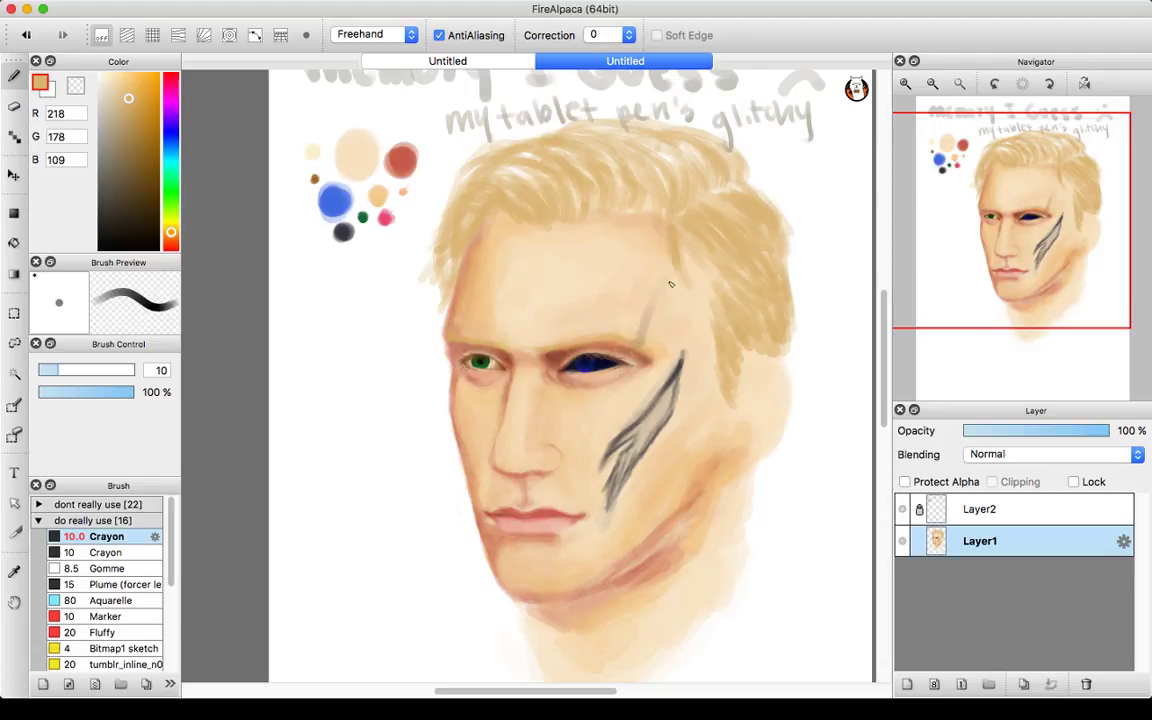
alt+click(338, 230)
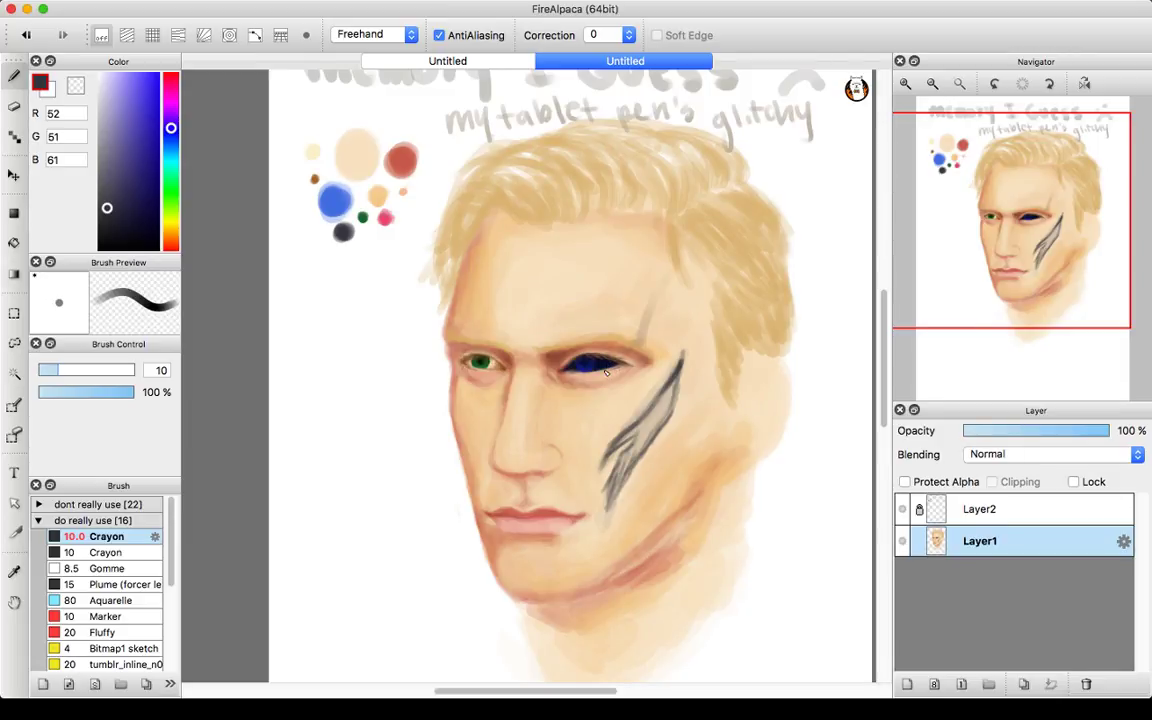
alt+click(577, 352)
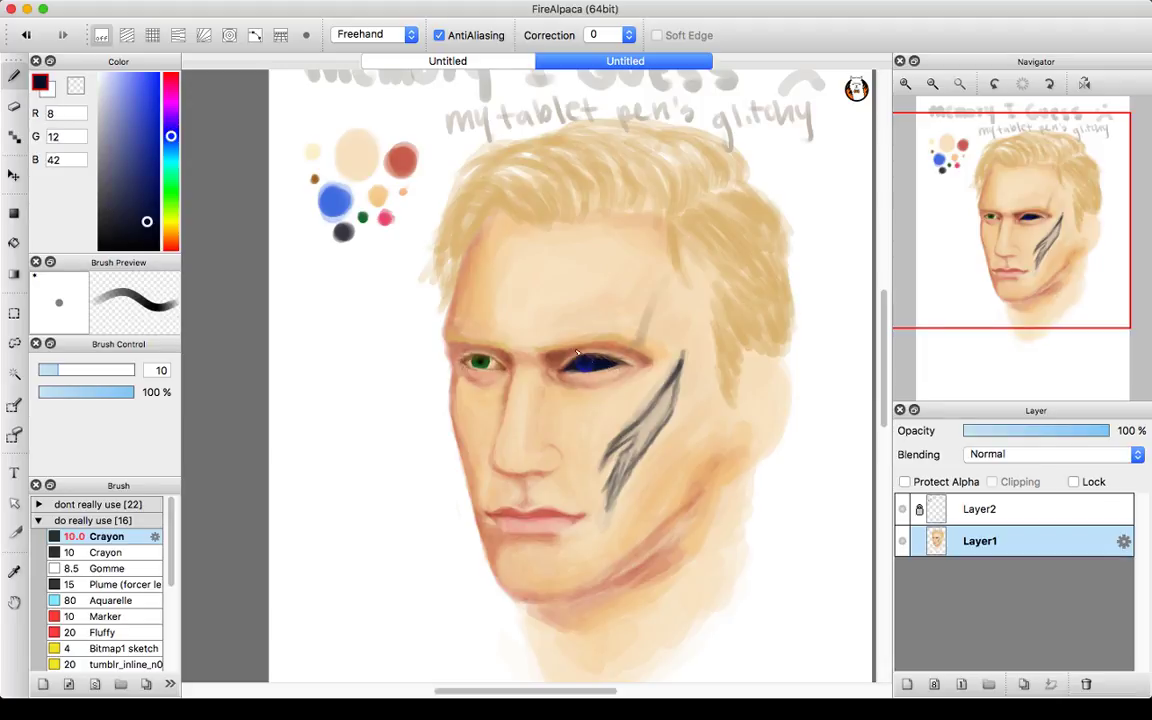
drag(46, 370, 45, 370)
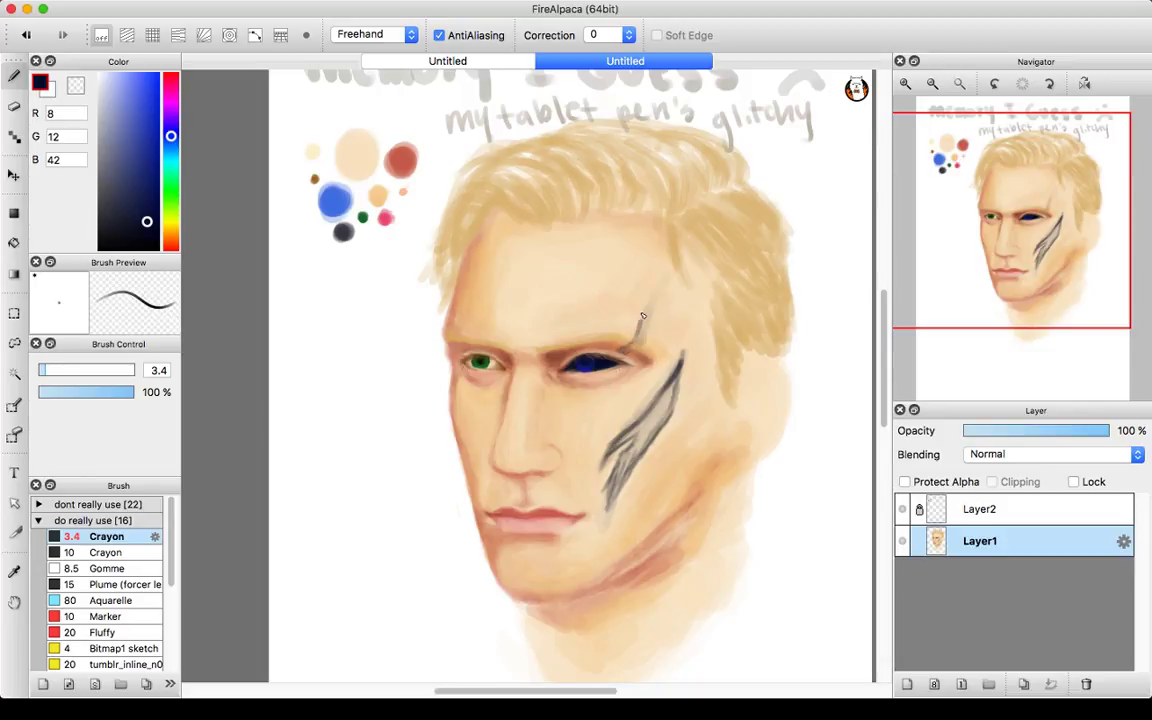
drag(640, 327, 668, 272)
drag(646, 335, 630, 352)
drag(643, 320, 670, 282)
- Add thin forking navy branches from the temple crack onto the forehead with a 1.3 brush size
drag(51, 373, 37, 372)
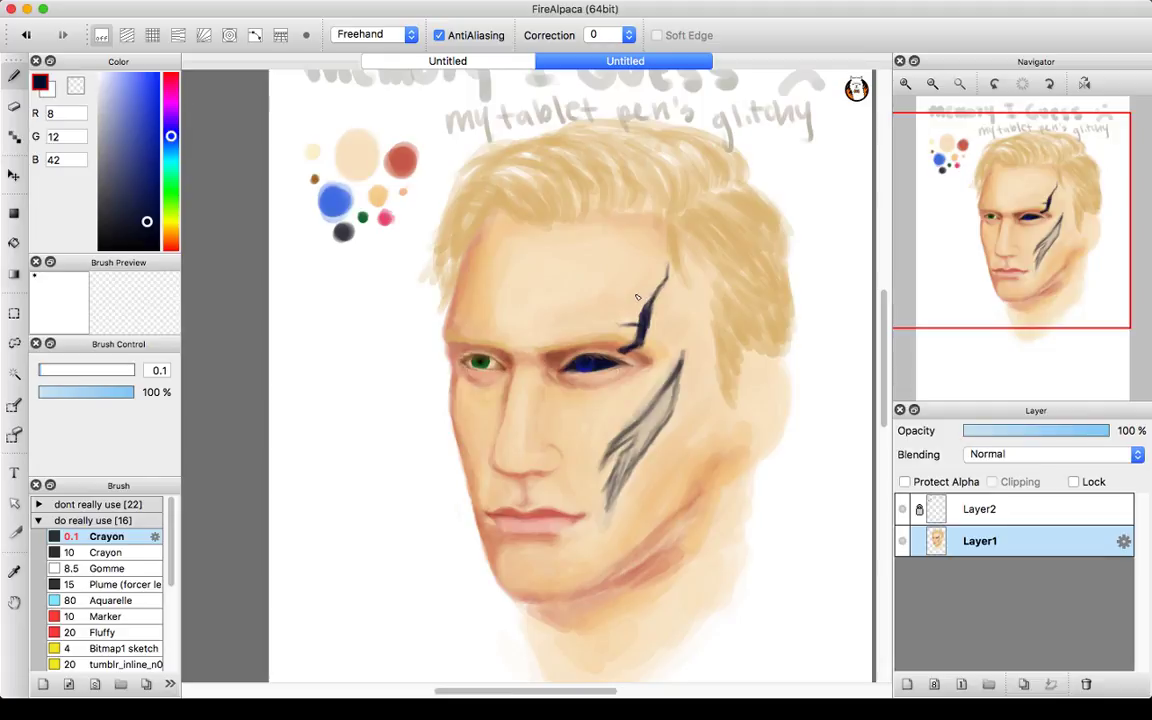
click(41, 372)
click(42, 371)
drag(627, 295, 641, 311)
click(905, 83)
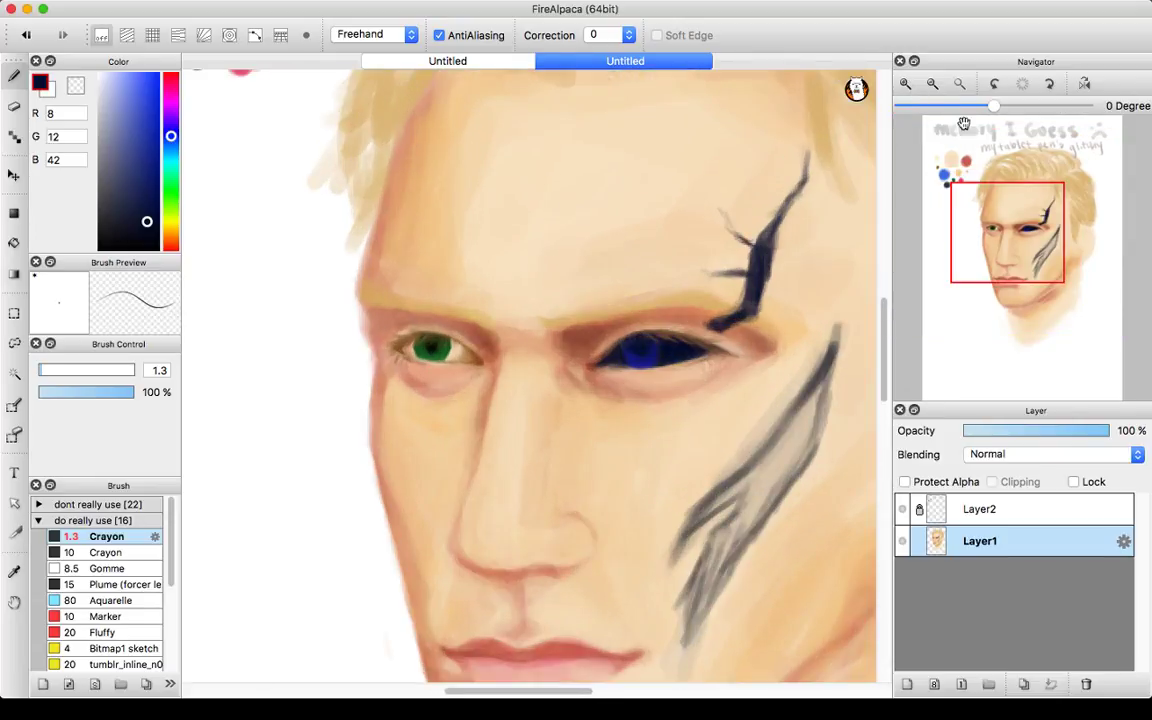
drag(1023, 227, 1044, 223)
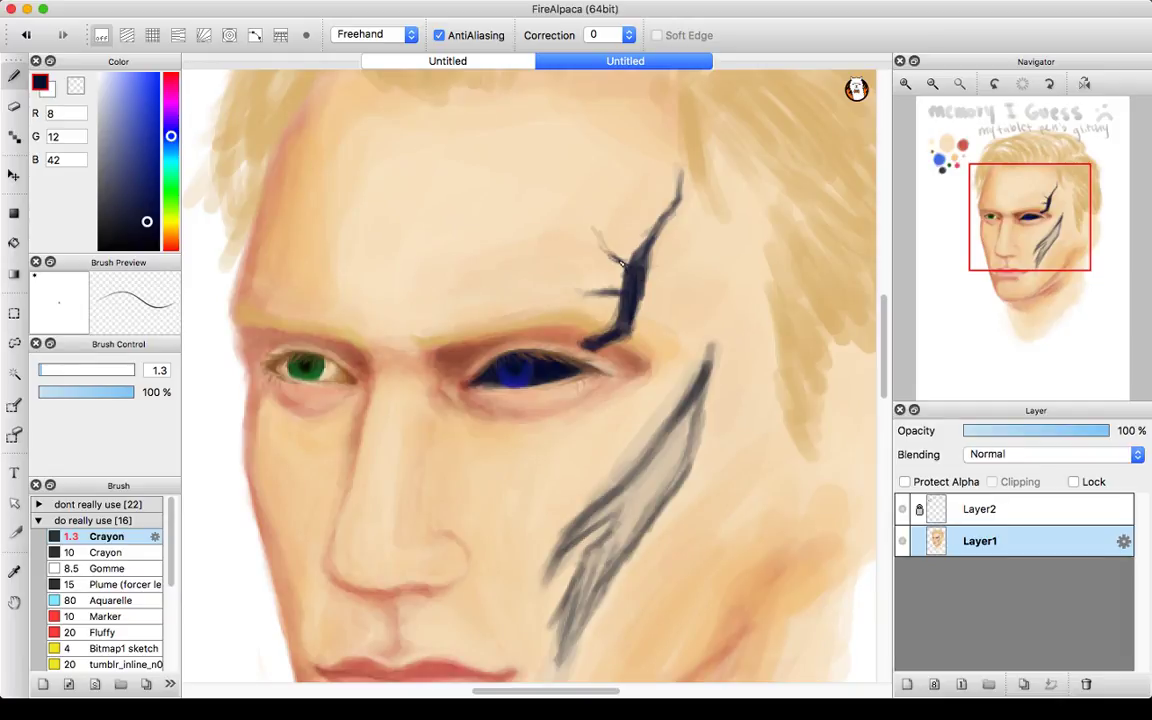
drag(618, 261, 600, 232)
mouse_move(661, 218)
mouse_down()
mouse_move(594, 143)
mouse_move(659, 215)
mouse_up()
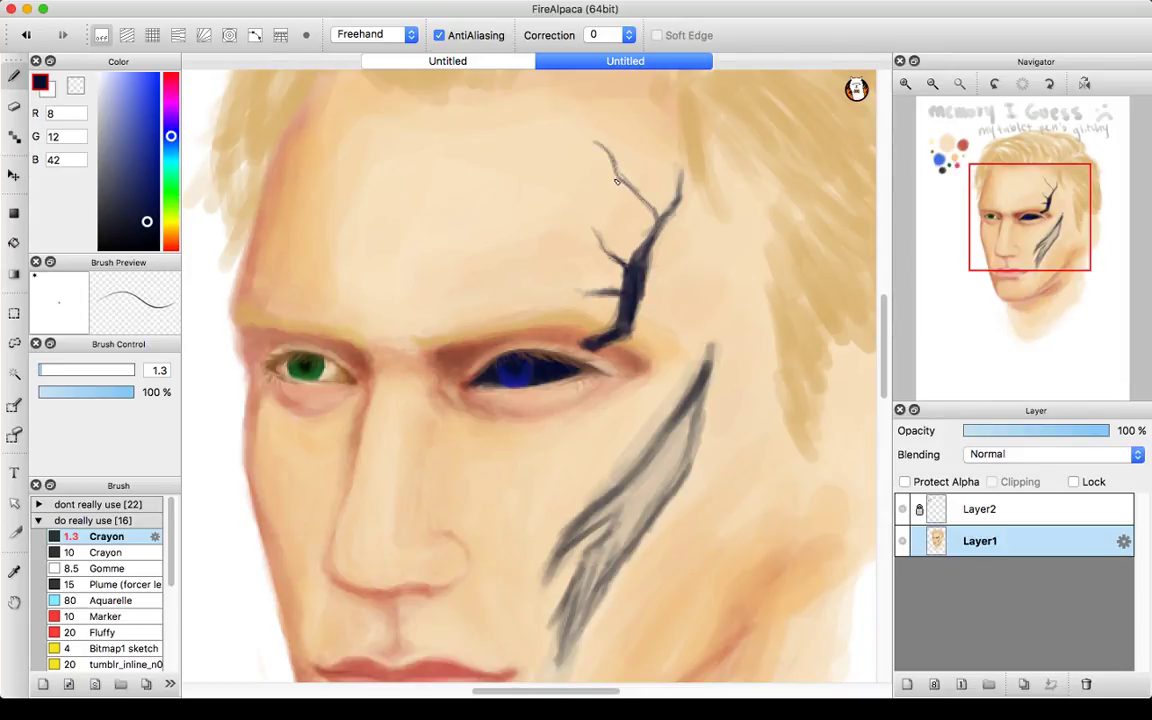
mouse_move(617, 180)
mouse_down()
mouse_move(585, 177)
mouse_move(585, 140)
mouse_move(567, 137)
mouse_up()
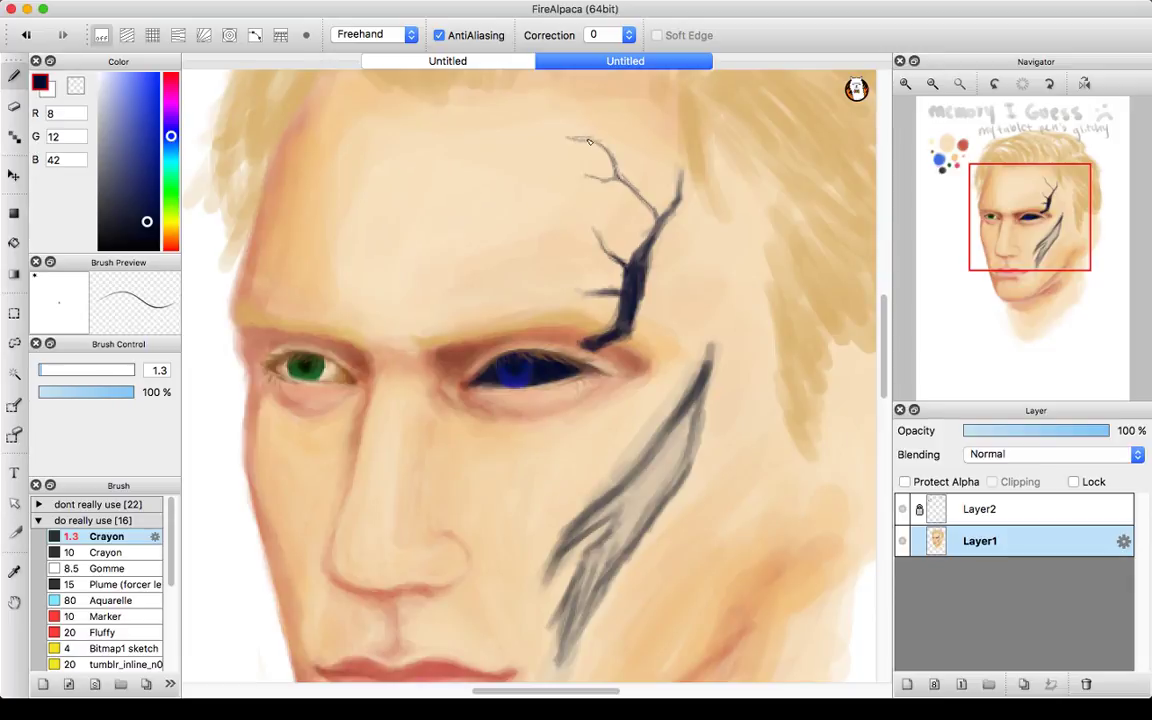
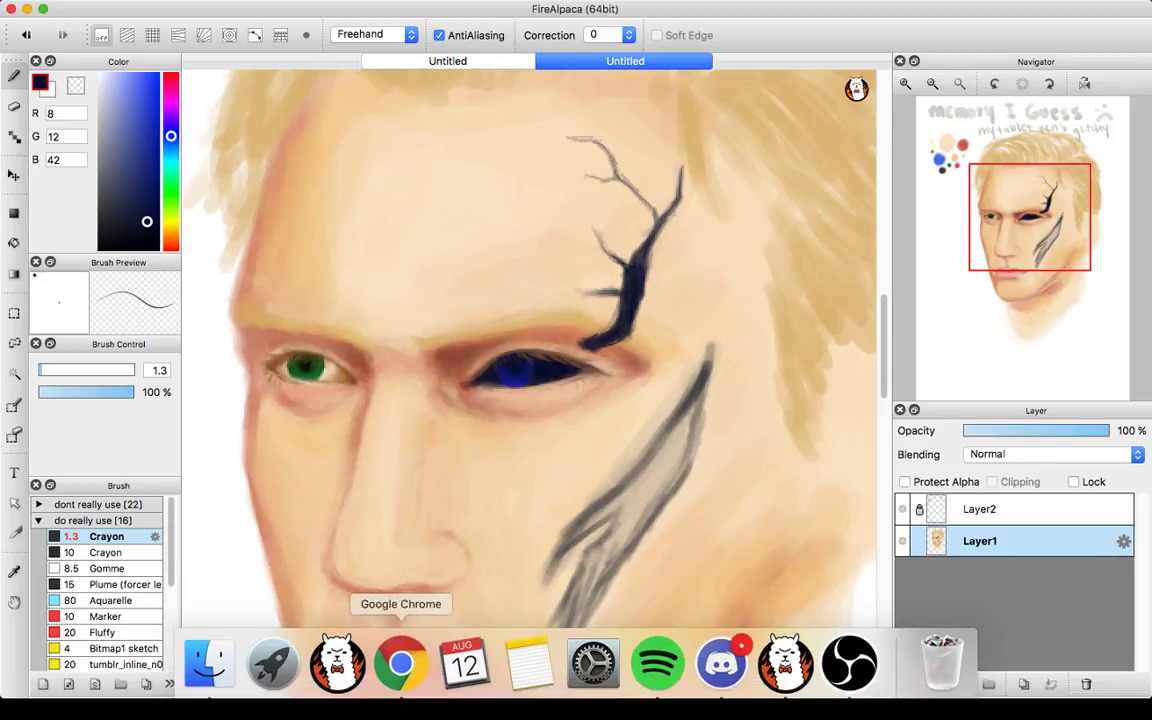
- Switch to Google Chrome to check the YouTube live dashboard and return to FireAlpaca
click(404, 679)
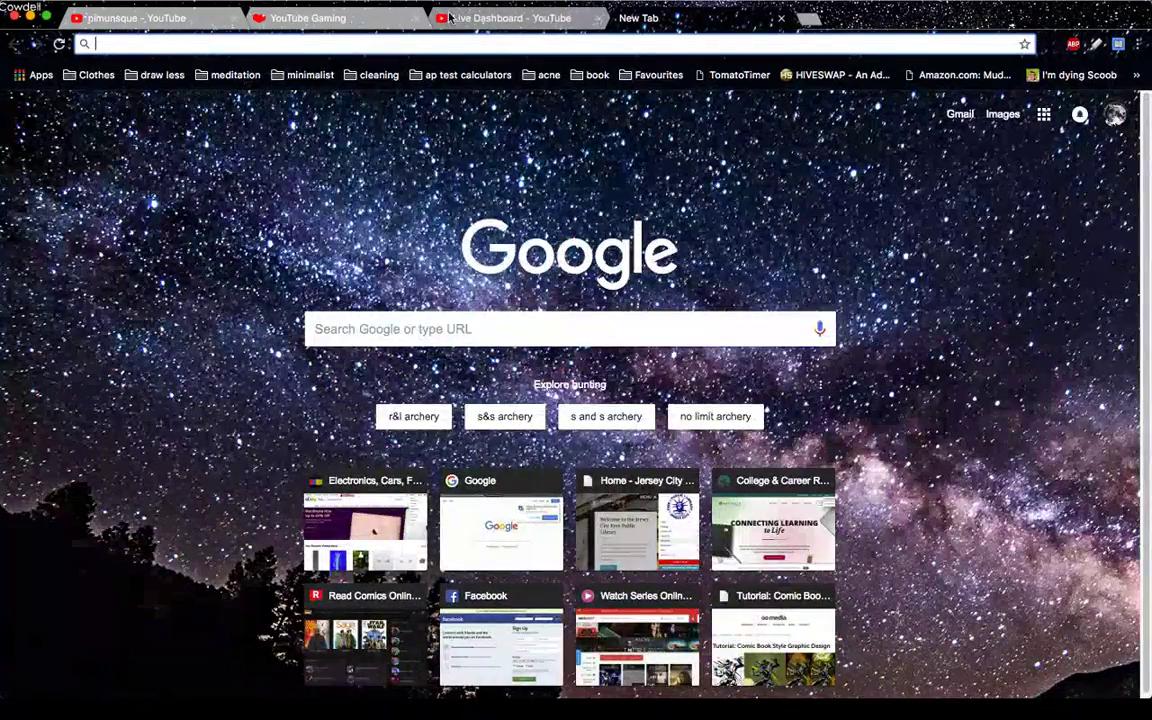
click(462, 20)
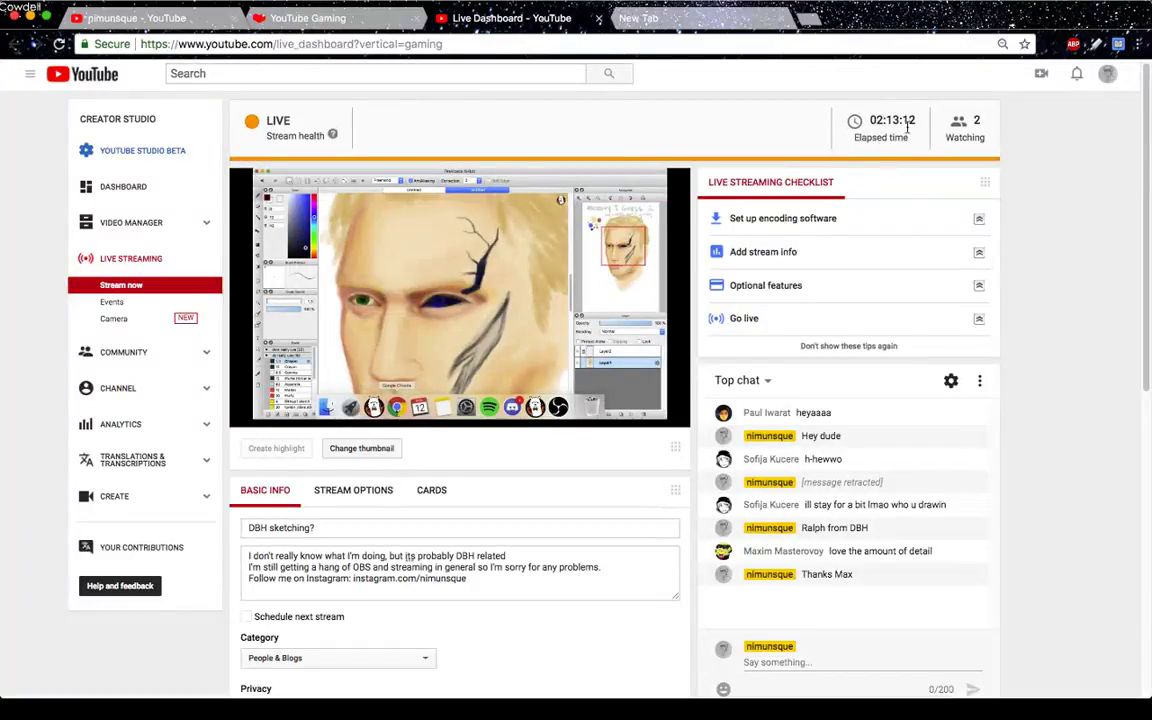
mouse_move(722, 676)
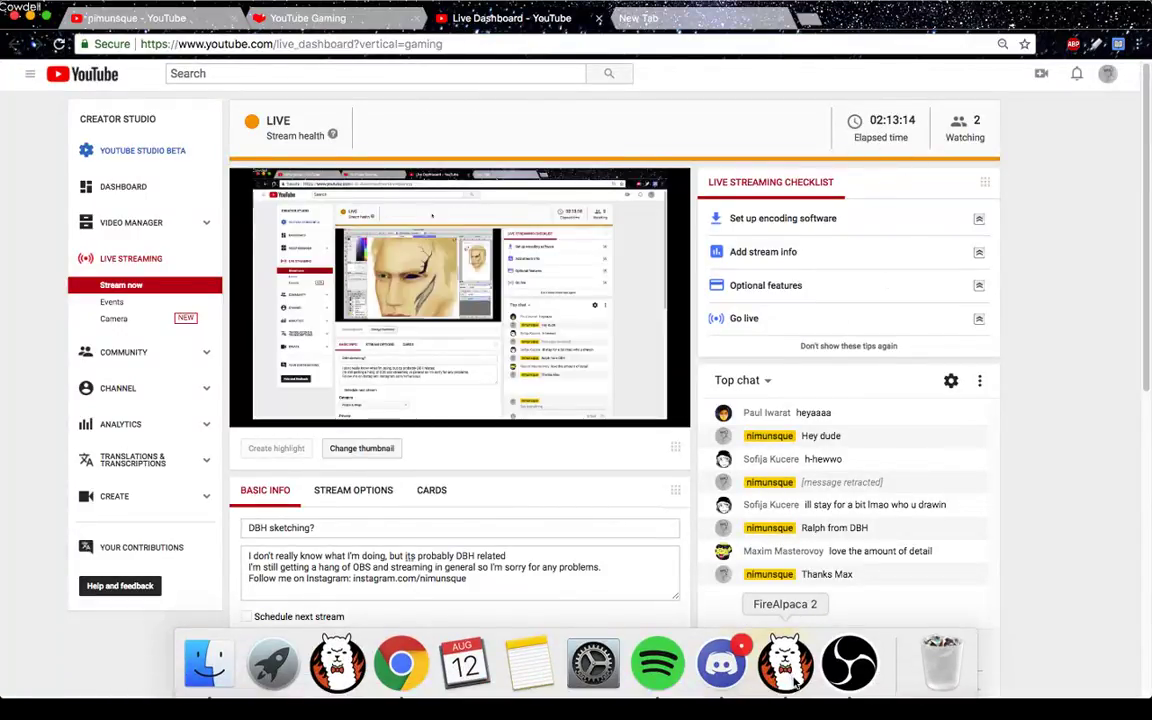
click(785, 665)
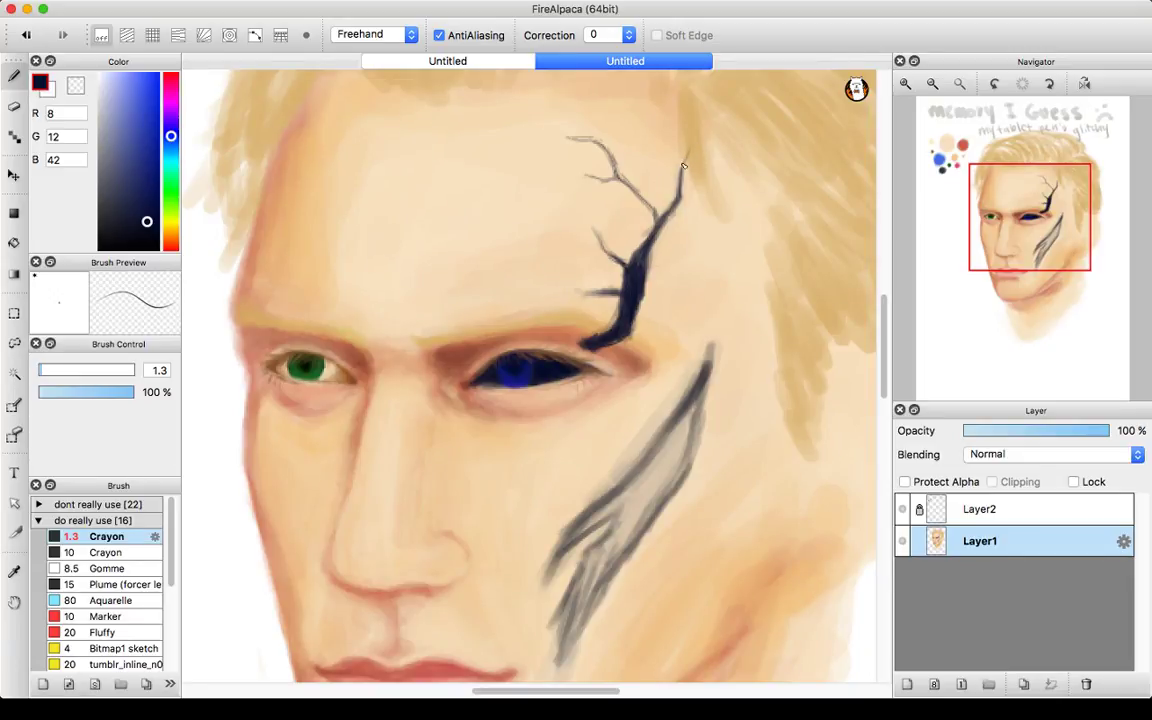
- Add fine navy twigs around the upper tip of the temple crack and lengthen the branch above the eyebrow
drag(640, 139, 676, 159)
drag(682, 172, 709, 183)
drag(612, 294, 568, 289)
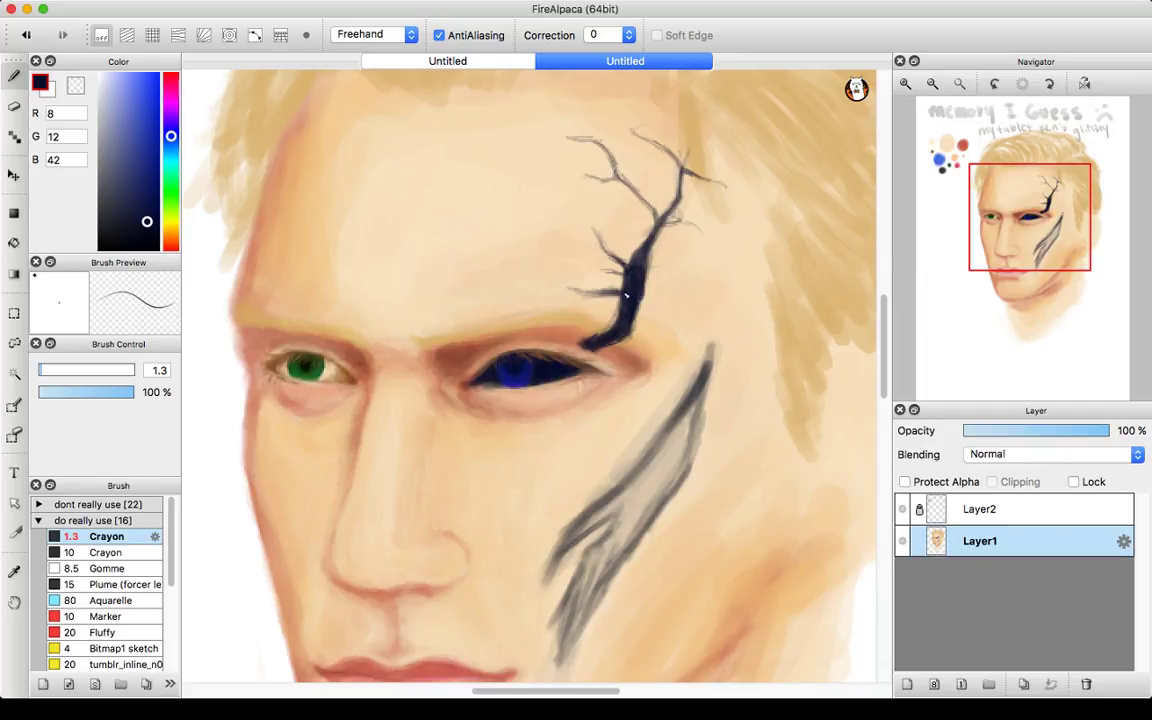
- Paint dark navy over the cheek marking's upper point and front prong with a size 5 brush
mouse_move(1032, 236)
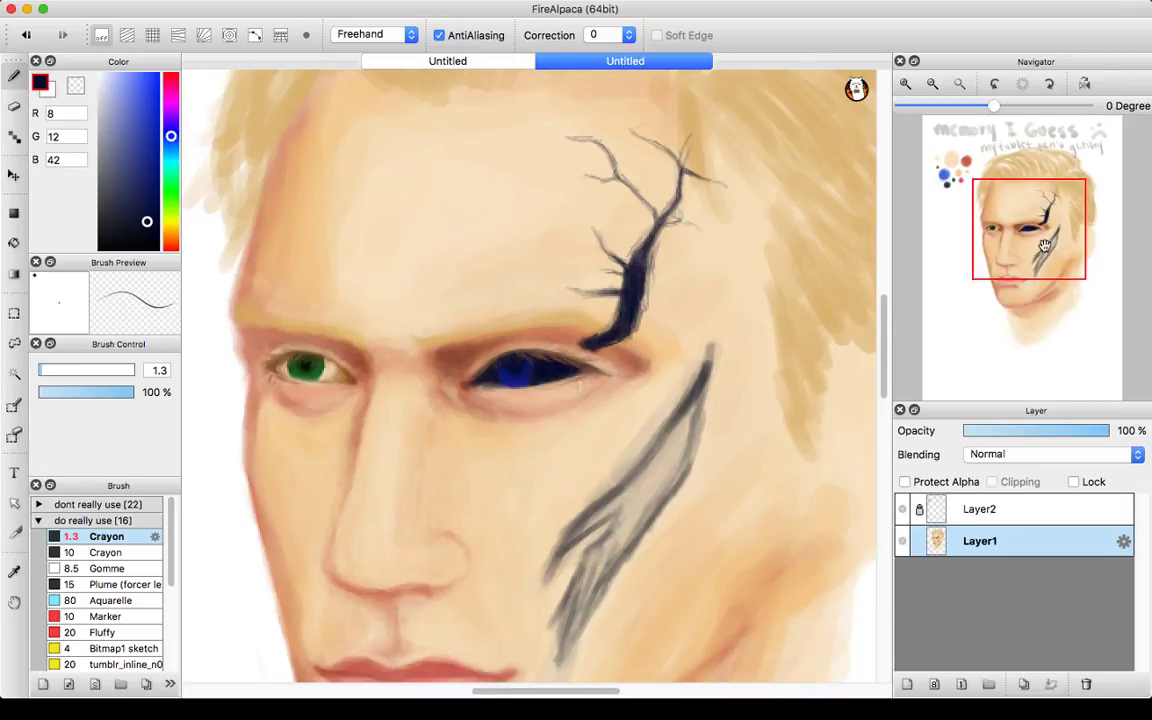
drag(1028, 230, 1042, 265)
click(43, 370)
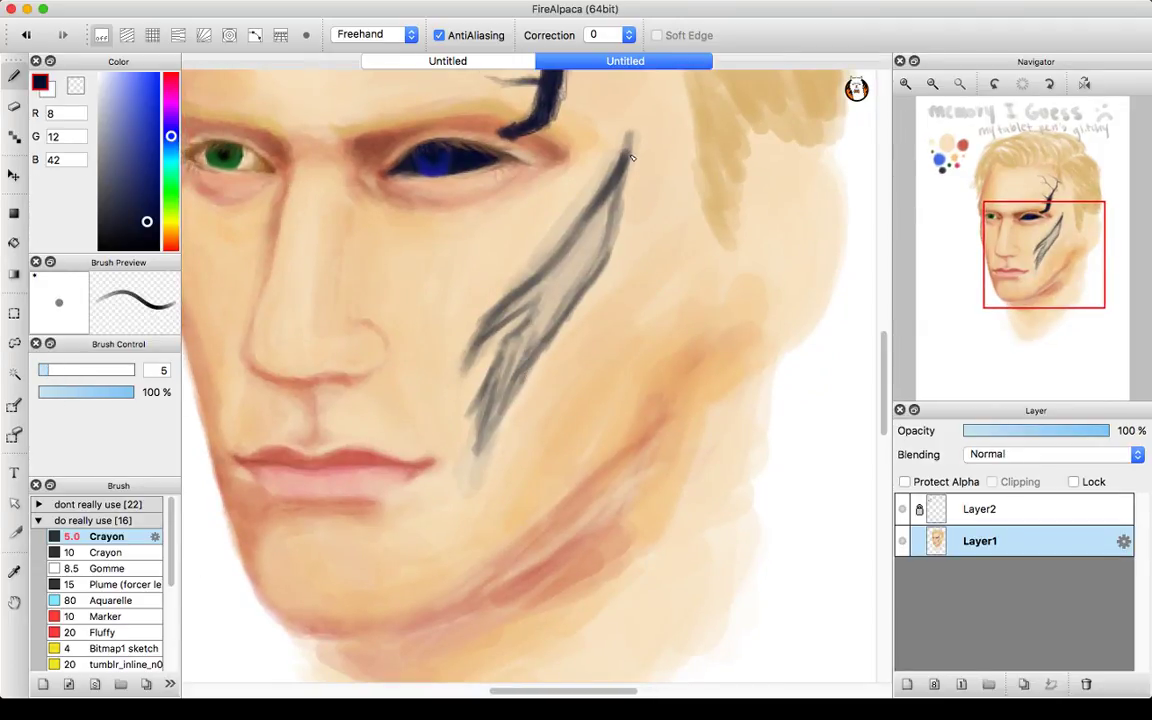
mouse_move(634, 136)
mouse_down()
mouse_move(574, 287)
mouse_move(613, 214)
mouse_move(554, 317)
mouse_move(604, 211)
mouse_move(563, 271)
mouse_move(607, 201)
mouse_move(570, 236)
mouse_up()
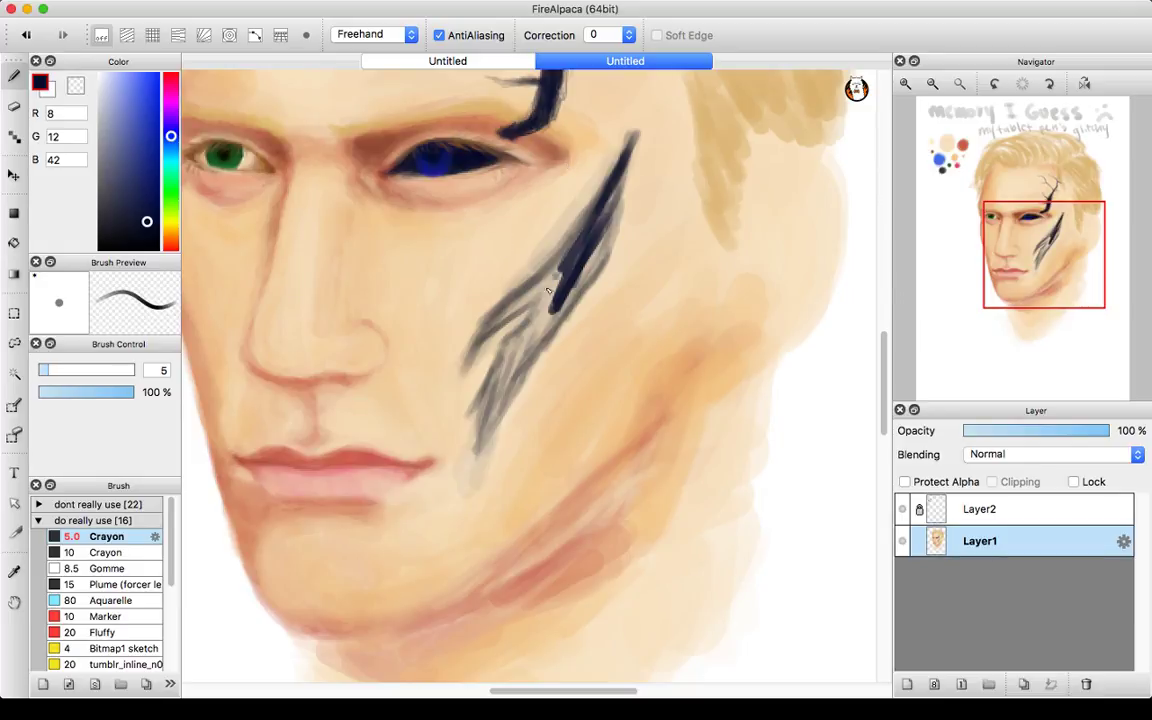
mouse_move(548, 290)
mouse_down()
mouse_move(455, 371)
mouse_move(549, 290)
mouse_move(514, 309)
mouse_move(592, 232)
mouse_move(471, 416)
mouse_move(498, 392)
mouse_move(482, 444)
mouse_move(548, 323)
mouse_up()
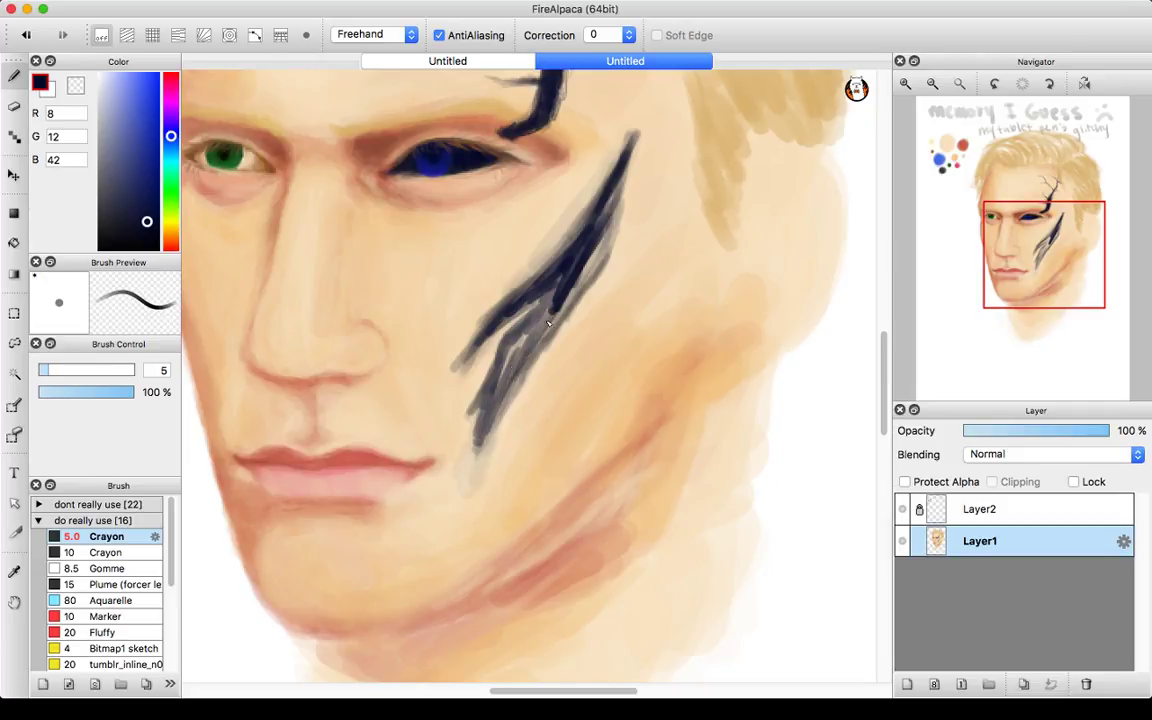
- Fill the middle of the cheek marking with solid navy, setting the brush size to 7.5 and then 6.7
drag(45, 370, 65, 370)
mouse_move(603, 257)
mouse_down()
mouse_move(578, 298)
mouse_move(596, 244)
mouse_move(568, 265)
mouse_move(525, 345)
mouse_up()
click(53, 370)
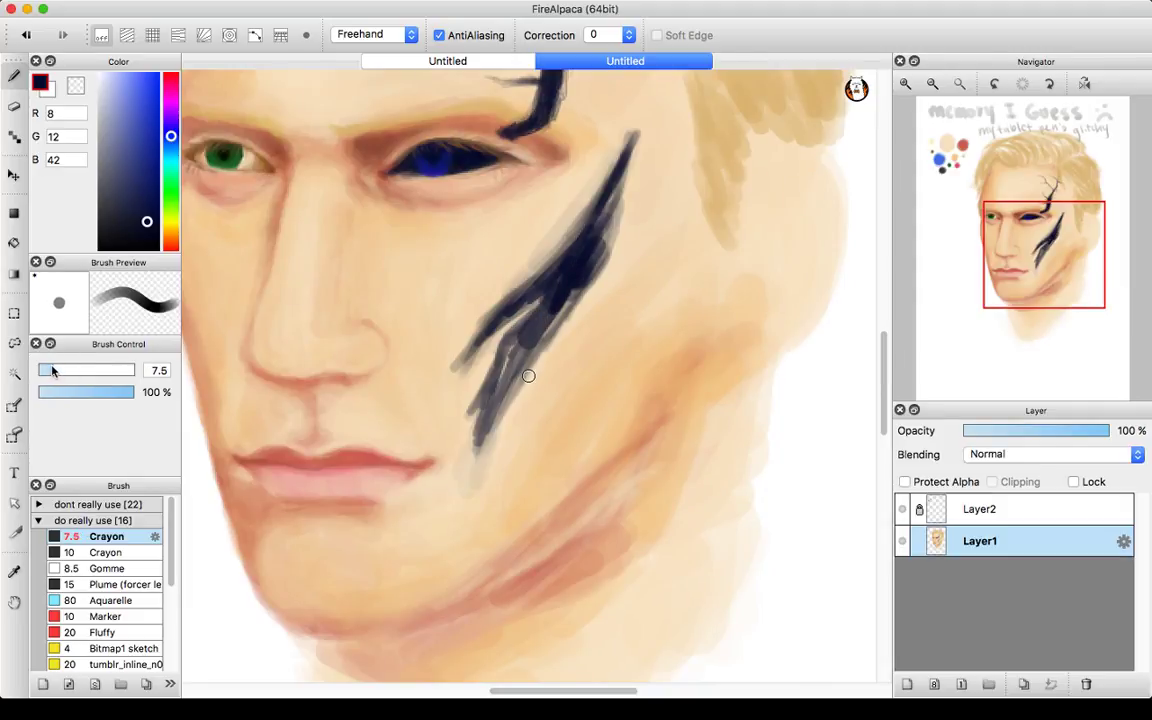
drag(53, 370, 51, 370)
mouse_move(537, 334)
mouse_down()
mouse_move(514, 372)
mouse_move(540, 355)
mouse_up()
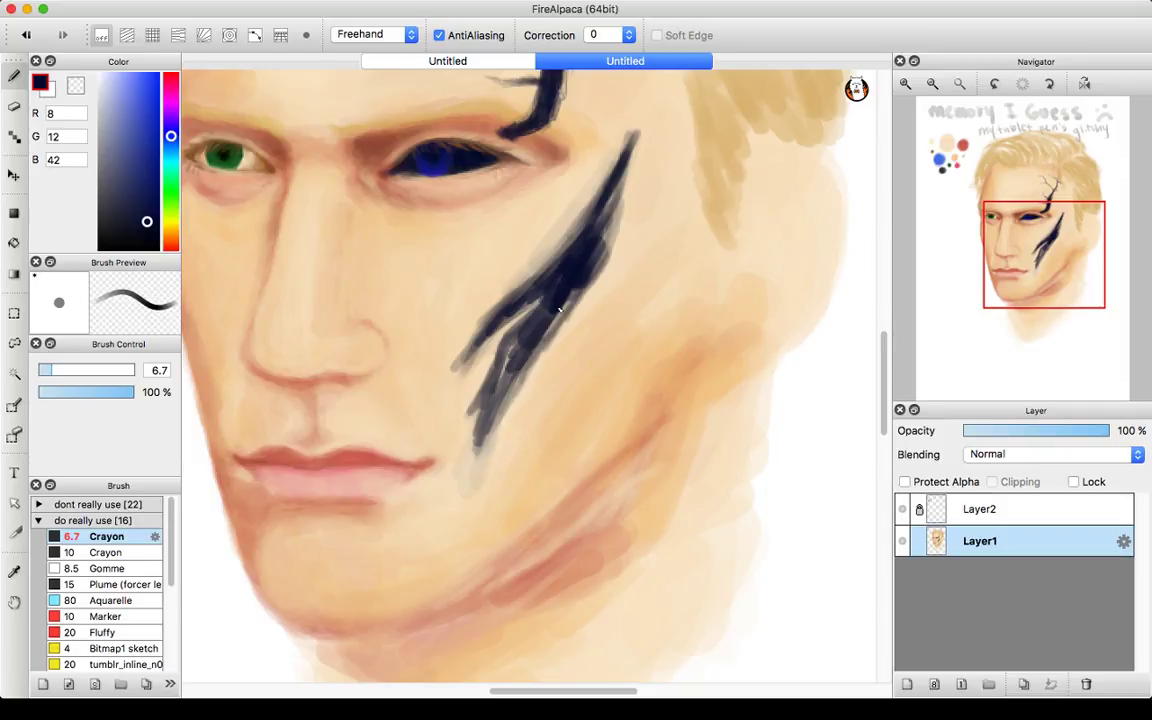
mouse_move(560, 310)
mouse_down()
mouse_move(543, 346)
mouse_move(576, 289)
mouse_move(602, 272)
mouse_move(638, 133)
mouse_up()
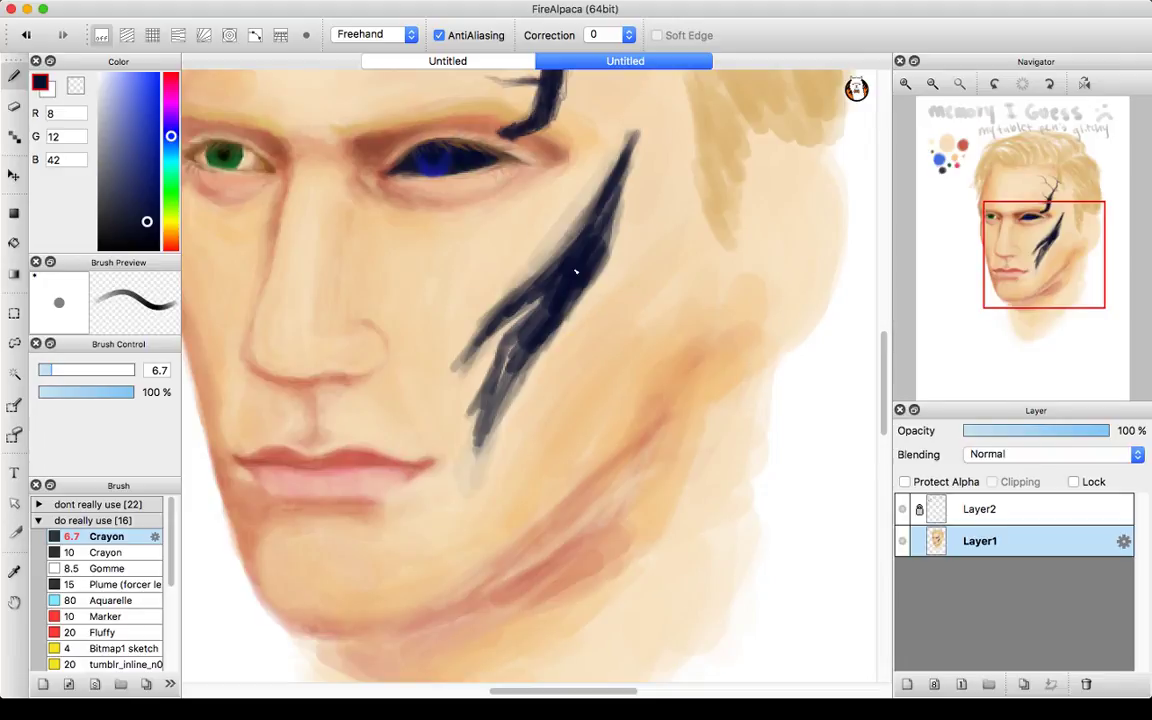
- Fill the lower prong of the cheek marking with navy and undo the last strokes that lengthen its tip
mouse_move(510, 361)
mouse_down()
mouse_move(498, 408)
mouse_move(523, 335)
mouse_move(508, 342)
mouse_move(515, 333)
mouse_move(502, 372)
mouse_move(514, 372)
mouse_move(470, 468)
mouse_move(489, 391)
mouse_up()
drag(497, 340, 495, 363)
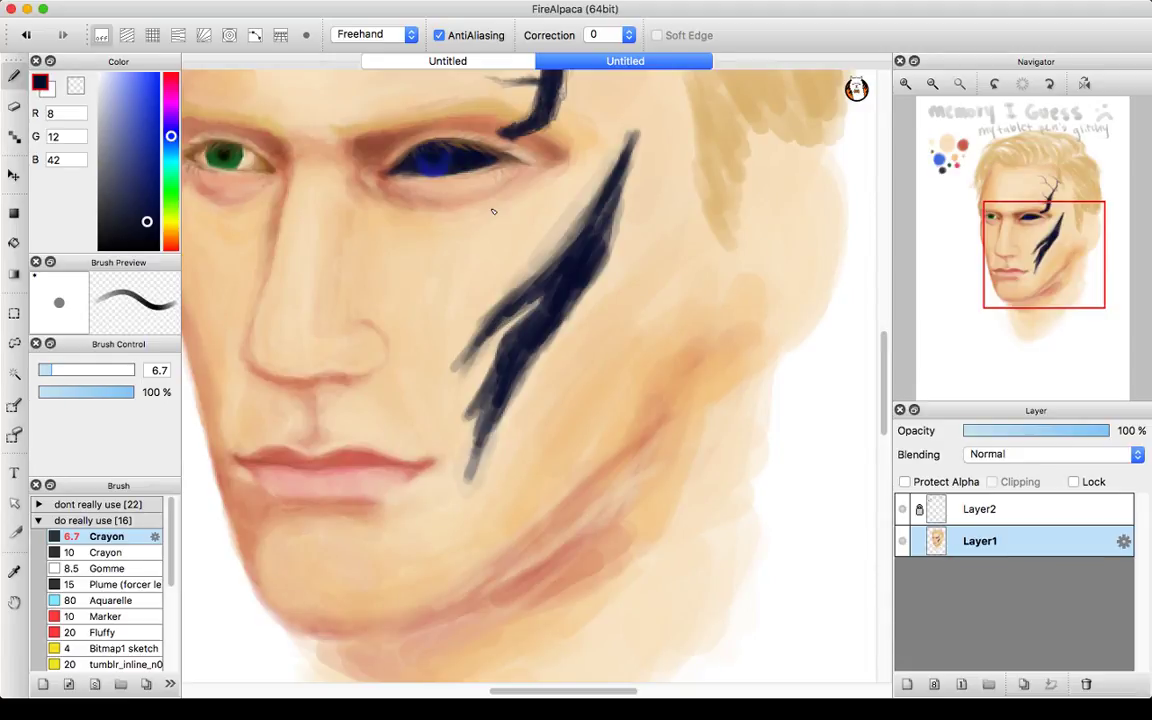
key(super+z)
key(super+z)
key(super+z)
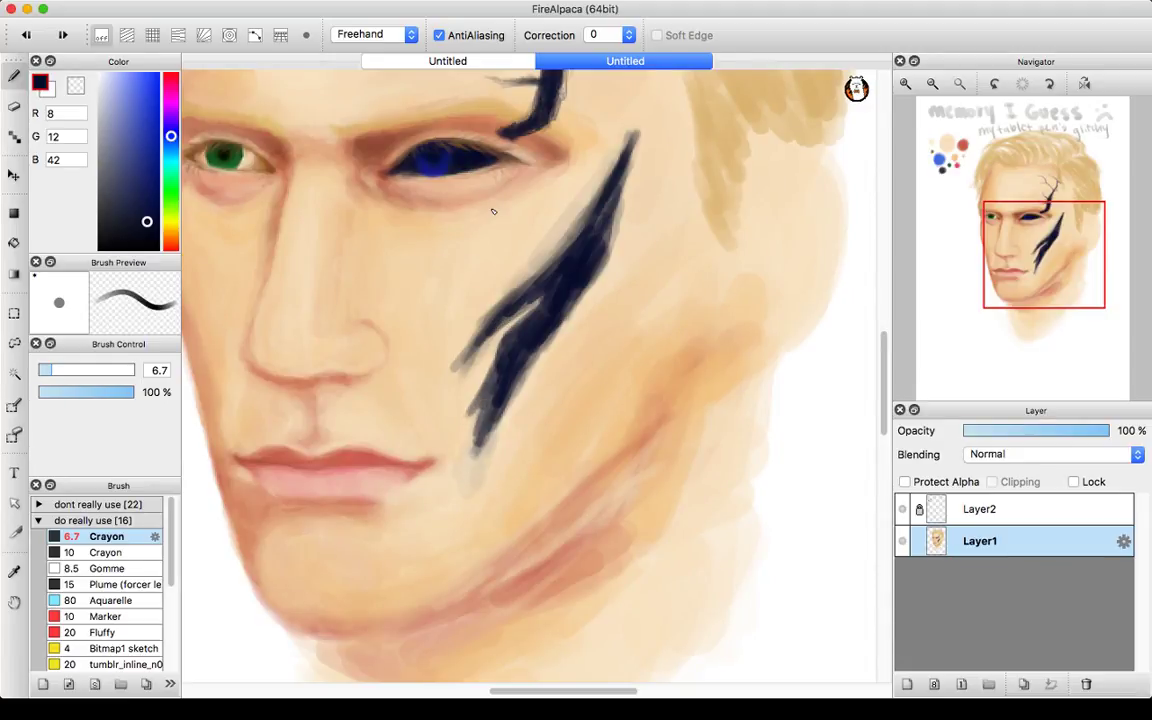
- Darken and smooth the edges of the whole cheek marking in navy with a 4.2 brush size
drag(53, 370, 43, 371)
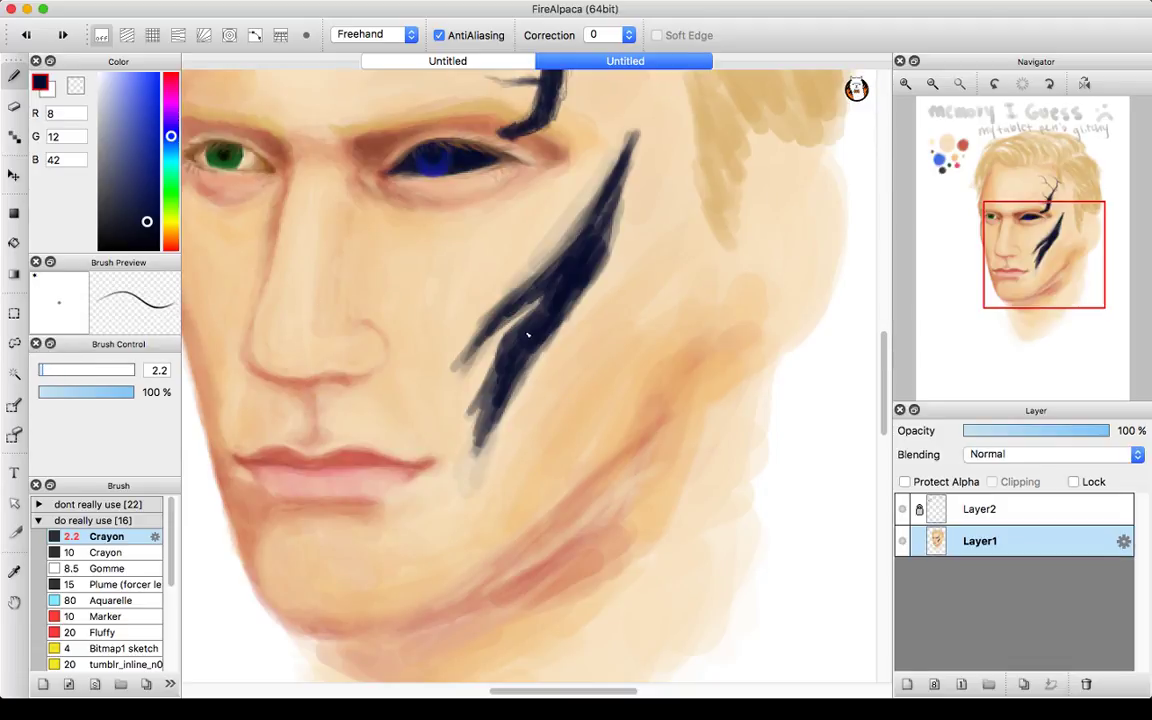
drag(41, 370, 44, 370)
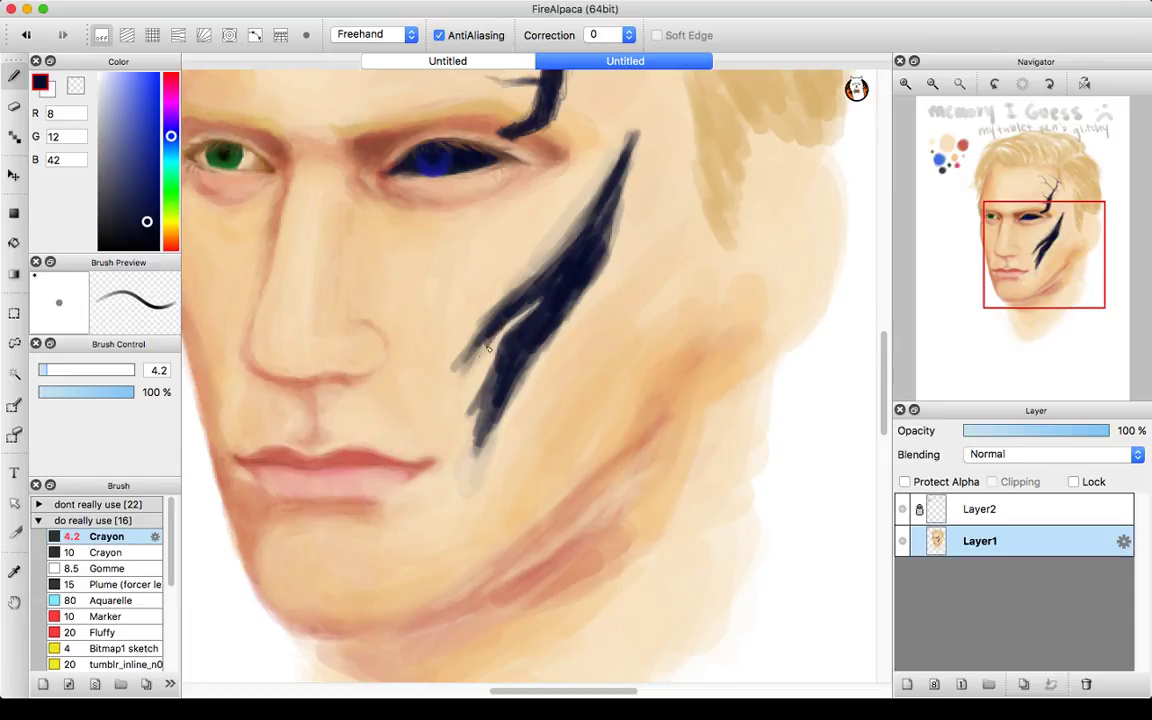
mouse_move(488, 332)
mouse_down()
mouse_move(467, 356)
mouse_move(491, 321)
mouse_up()
drag(570, 254, 532, 292)
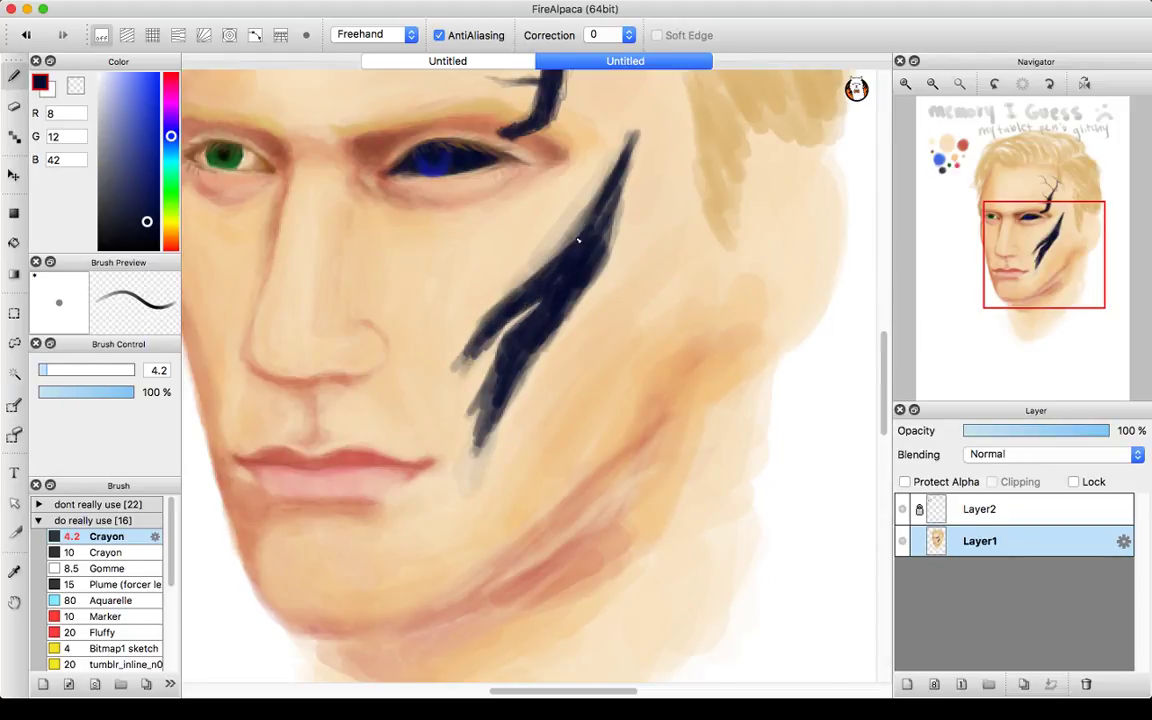
drag(603, 247, 624, 162)
mouse_move(605, 205)
mouse_down()
mouse_move(566, 252)
mouse_move(572, 292)
mouse_move(585, 274)
mouse_move(565, 312)
mouse_up()
mouse_move(502, 388)
mouse_down()
mouse_move(504, 365)
mouse_move(496, 398)
mouse_up()
mouse_move(483, 443)
mouse_down()
mouse_move(499, 395)
mouse_move(595, 249)
mouse_up()
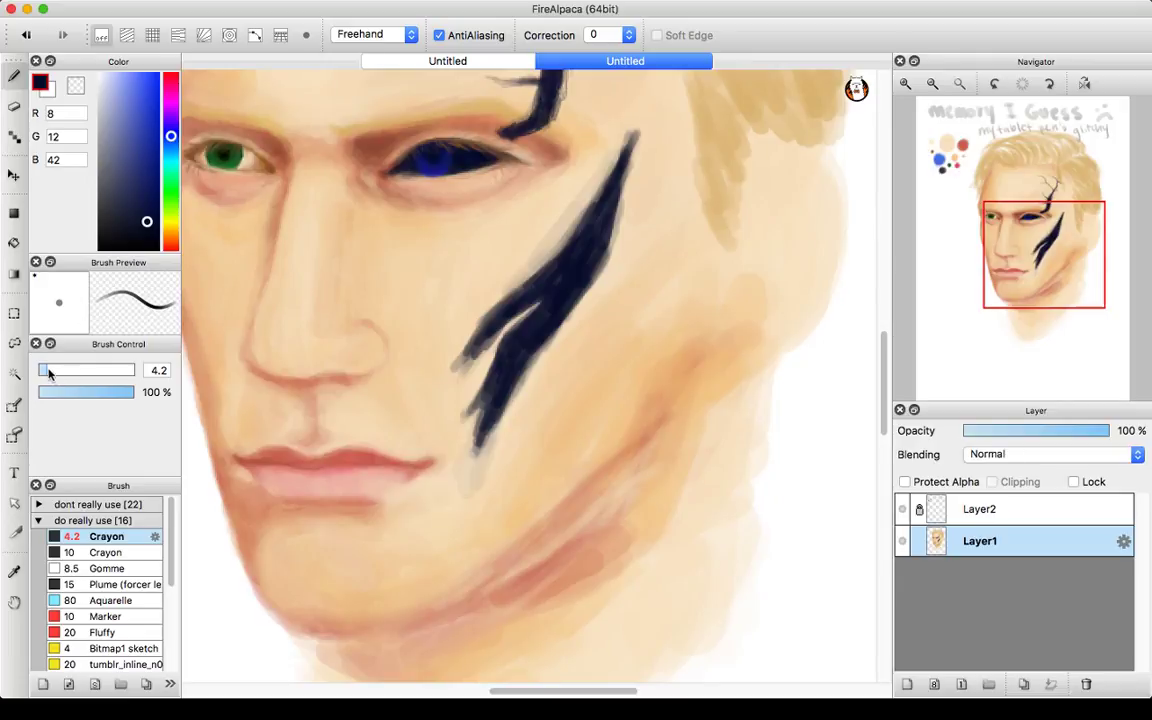
- Paint jagged navy cracks at the dark eye's inner corner and a thin crack down beside the nose at brush size 2.2
drag(45, 371, 43, 372)
click(43, 376)
mouse_move(370, 192)
mouse_down()
mouse_move(402, 211)
mouse_move(411, 204)
mouse_up()
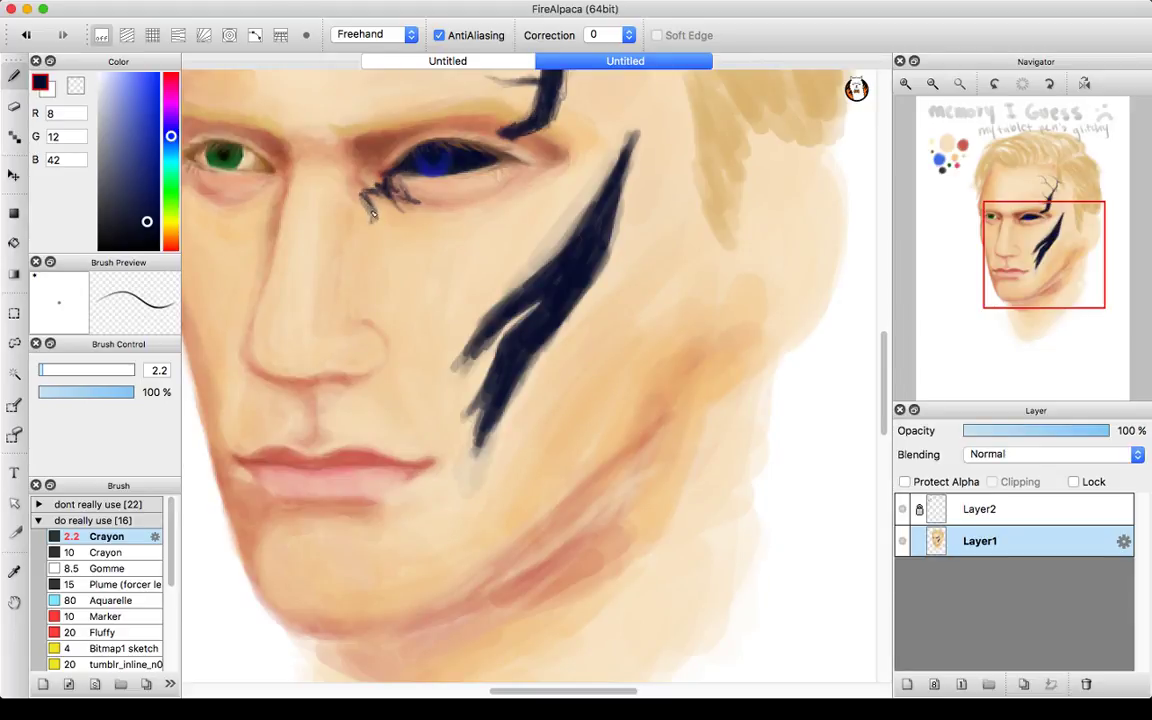
mouse_move(372, 213)
mouse_down()
mouse_move(362, 265)
mouse_move(414, 370)
mouse_up()
- Extend the cheek marking's front prong toward the mouth at brush size 9.2, undoing the overlong stroke, and darken it at size 4.6
drag(40, 370, 55, 370)
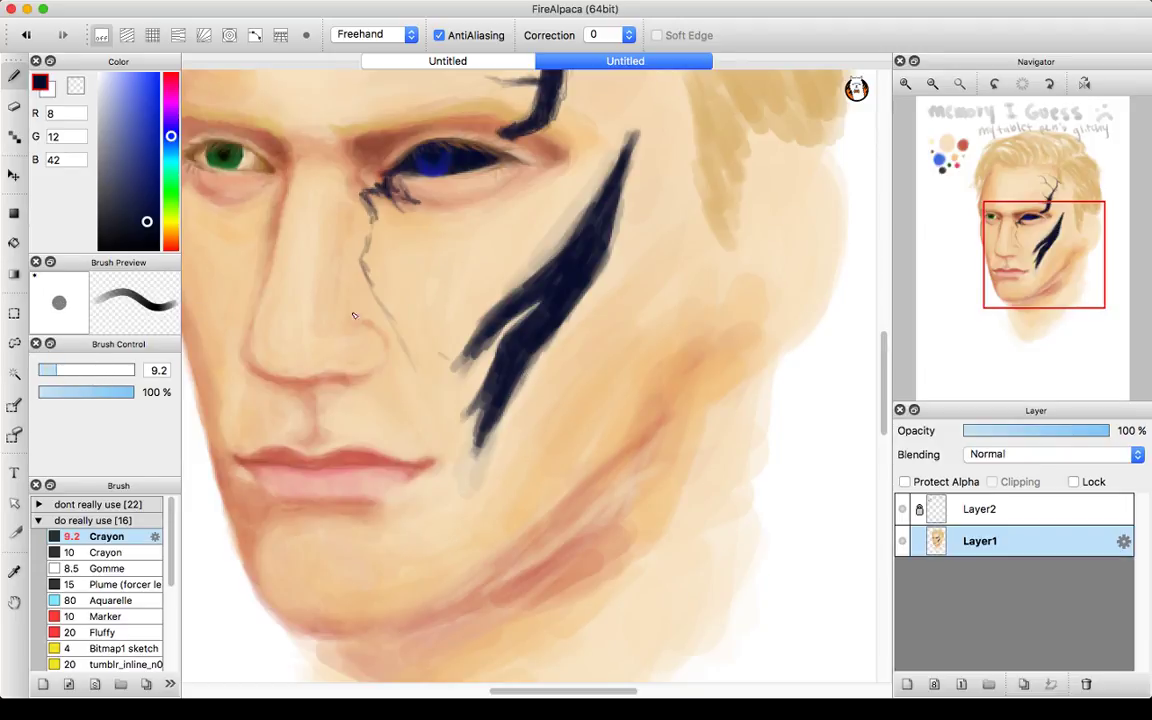
mouse_move(546, 320)
mouse_down()
mouse_move(530, 311)
mouse_move(545, 303)
mouse_move(503, 318)
mouse_move(432, 414)
mouse_up()
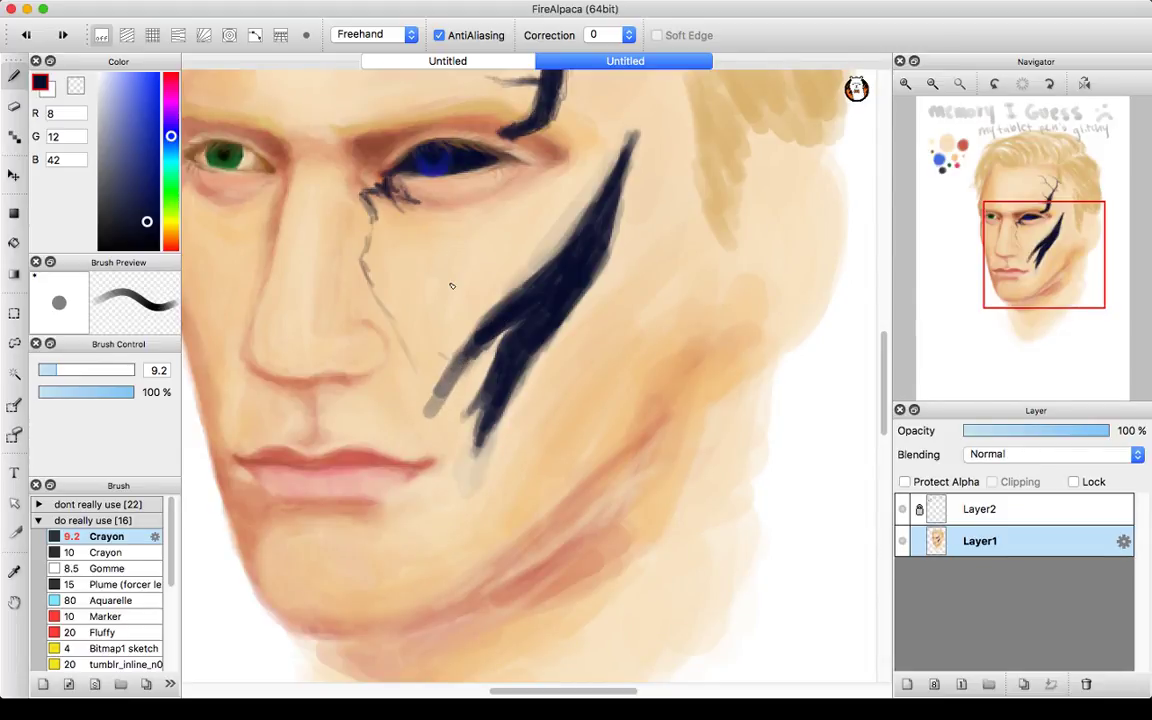
key(super+z)
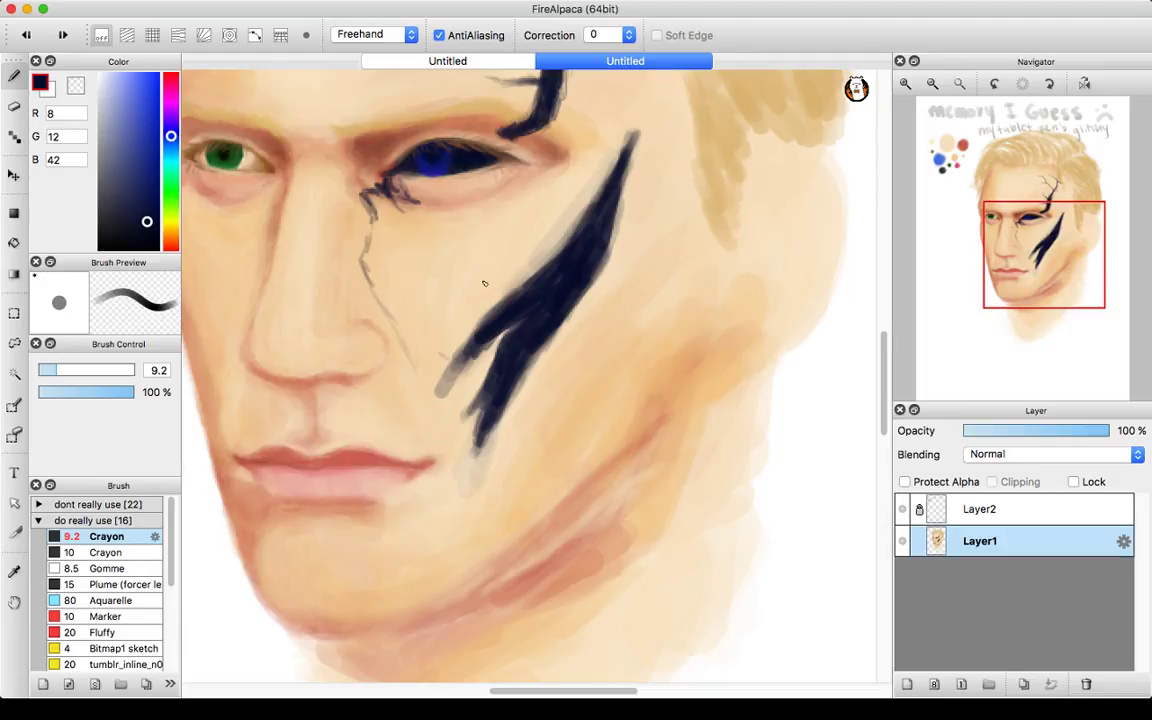
drag(50, 370, 44, 370)
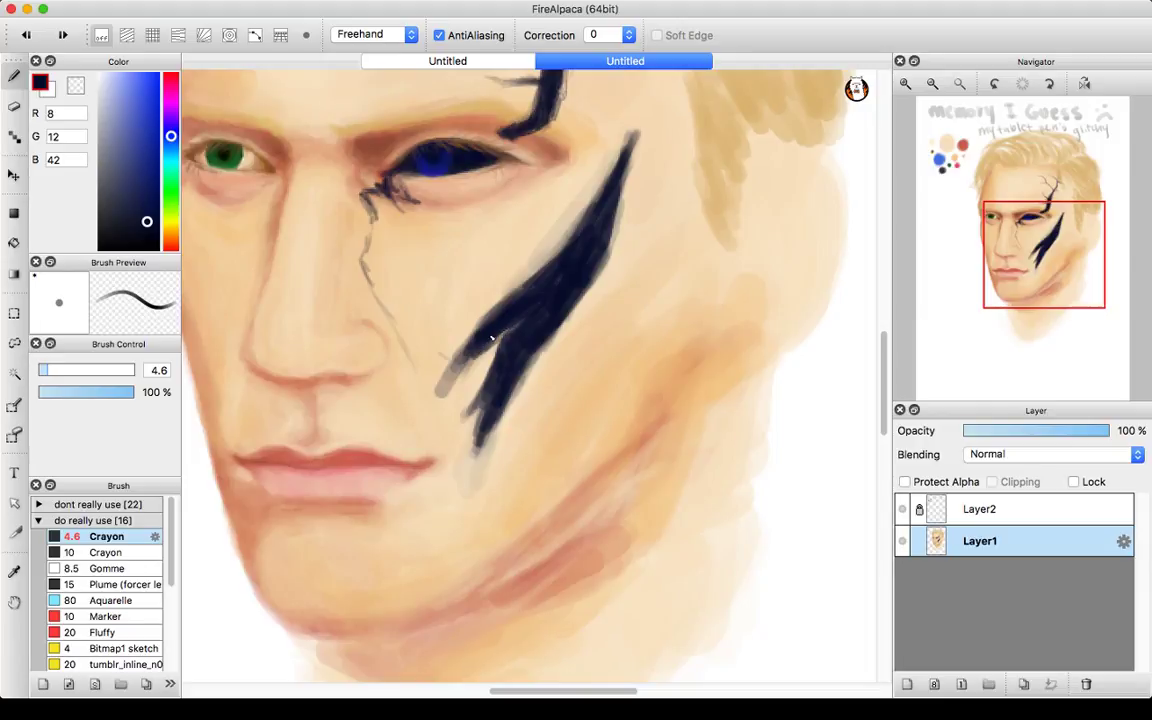
mouse_move(457, 380)
mouse_down()
mouse_move(507, 293)
mouse_move(499, 299)
mouse_move(555, 257)
mouse_up()
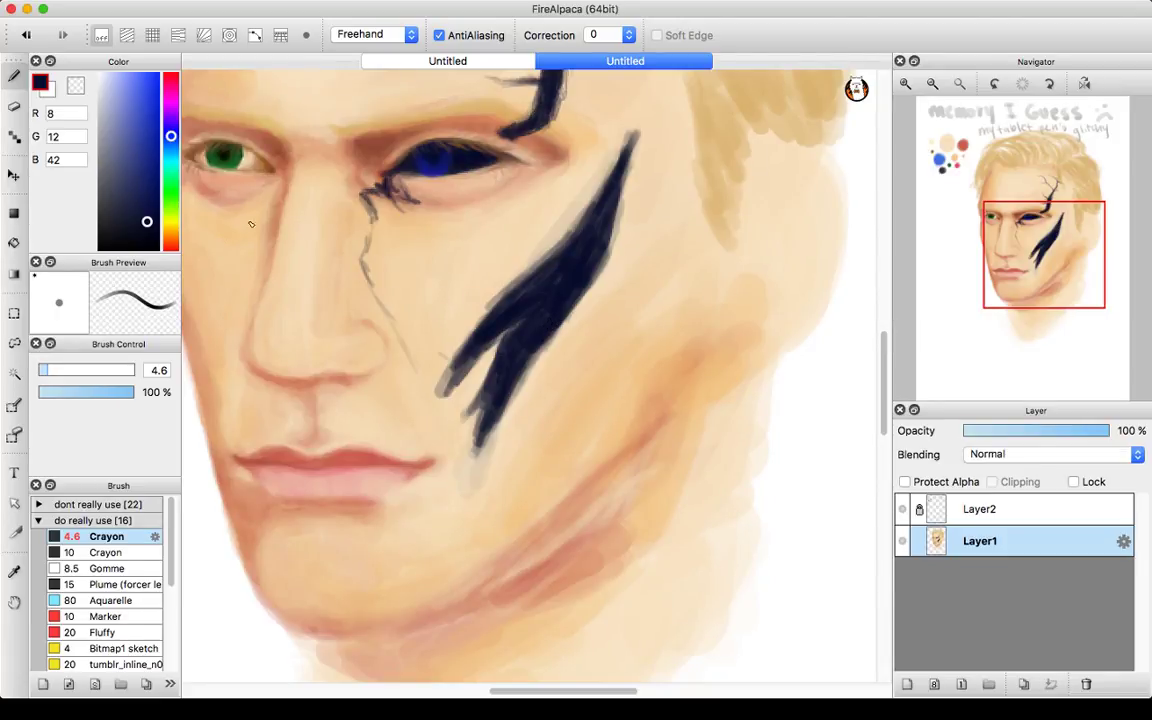
- Extend the thin crack beside the nose at brush size 1.3 and darken the cracks at the dark eye's inner corner at size 2.2
drag(46, 371, 43, 373)
drag(370, 288, 425, 382)
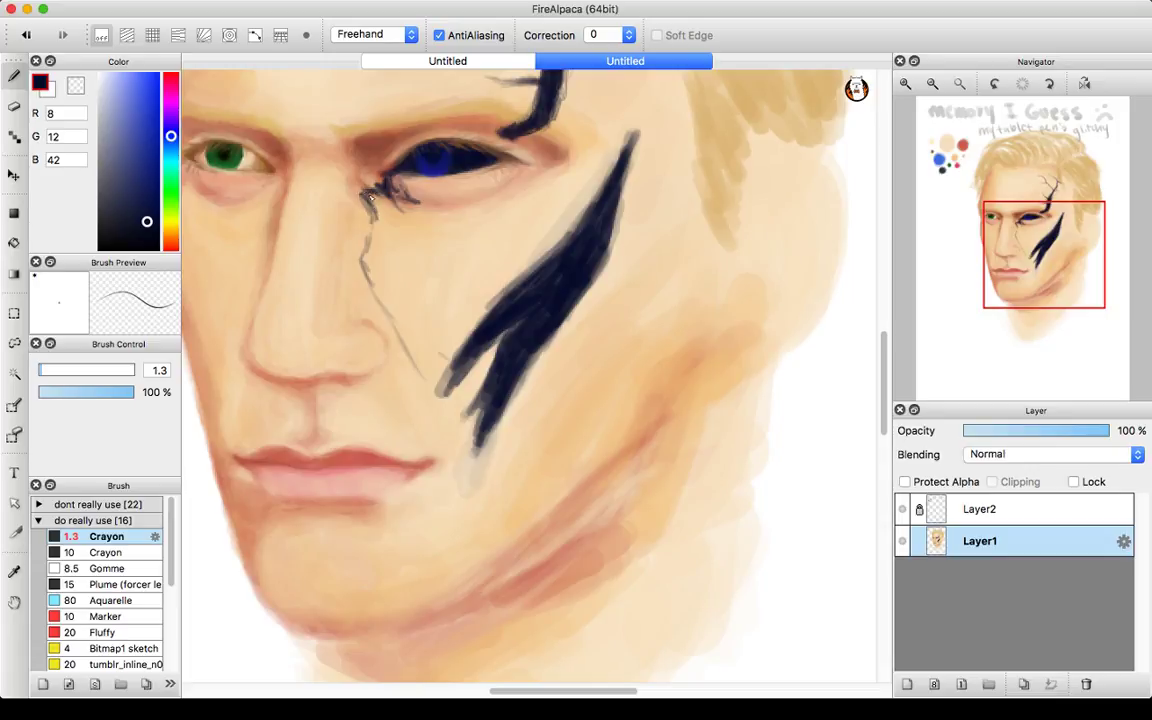
mouse_move(376, 198)
mouse_down()
mouse_move(445, 213)
mouse_move(414, 207)
mouse_move(436, 176)
mouse_move(421, 200)
mouse_move(380, 188)
mouse_move(433, 213)
mouse_move(359, 187)
mouse_up()
click(43, 371)
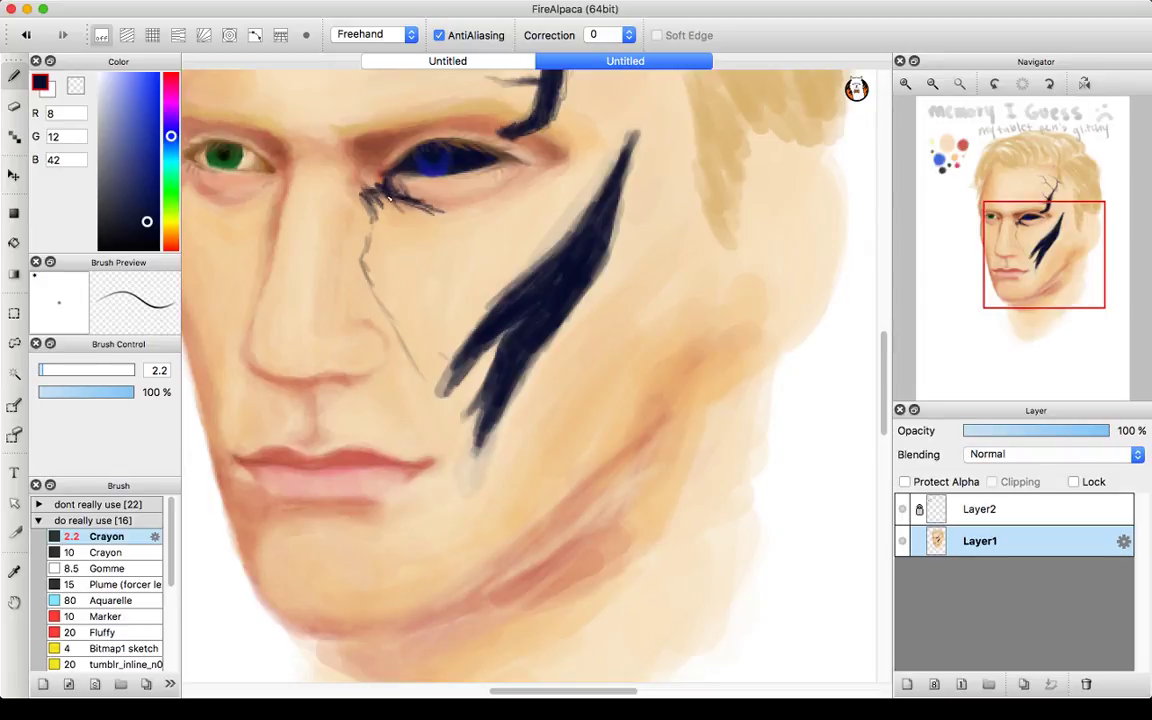
mouse_move(389, 198)
mouse_down()
mouse_move(364, 185)
mouse_move(450, 218)
mouse_up()
mouse_move(378, 192)
mouse_down()
mouse_move(346, 178)
mouse_move(385, 203)
mouse_up()
drag(367, 202, 379, 190)
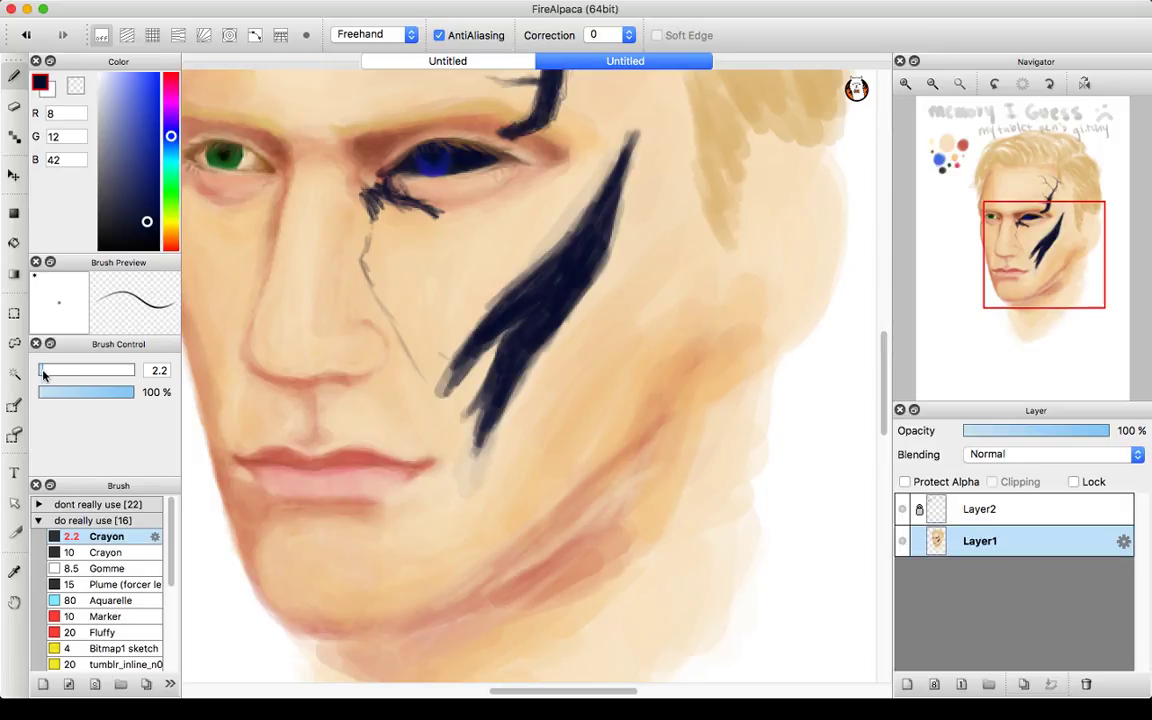
- Paint thin navy cracks at brush size 1.7 from the dark eye's inner corner across the cheek to the large marking
drag(43, 373, 42, 372)
mouse_move(380, 203)
mouse_down()
mouse_move(419, 256)
mouse_move(413, 243)
mouse_move(435, 259)
mouse_move(434, 246)
mouse_move(412, 242)
mouse_move(461, 322)
mouse_move(436, 299)
mouse_move(476, 331)
mouse_up()
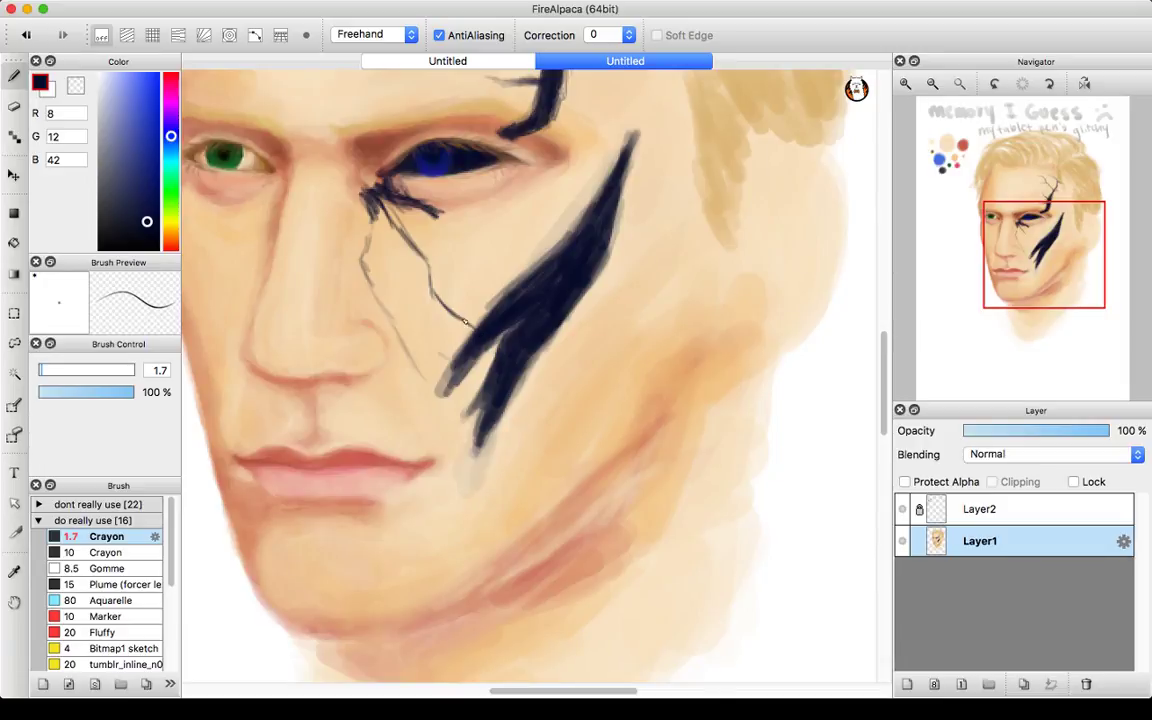
mouse_move(430, 286)
mouse_down()
mouse_move(390, 223)
mouse_move(404, 239)
mouse_up()
drag(362, 188, 465, 245)
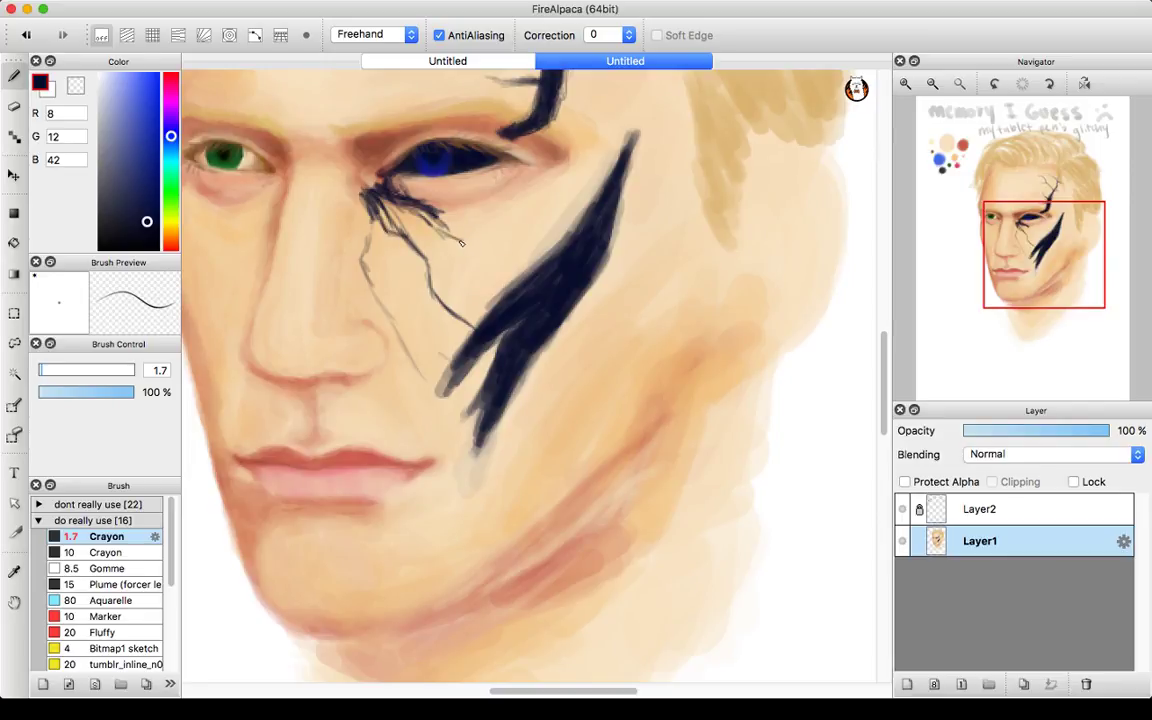
mouse_move(390, 208)
mouse_down()
mouse_move(434, 246)
mouse_move(460, 250)
mouse_up()
mouse_move(384, 204)
mouse_down()
mouse_move(416, 236)
mouse_move(427, 224)
mouse_up()
drag(501, 303, 450, 269)
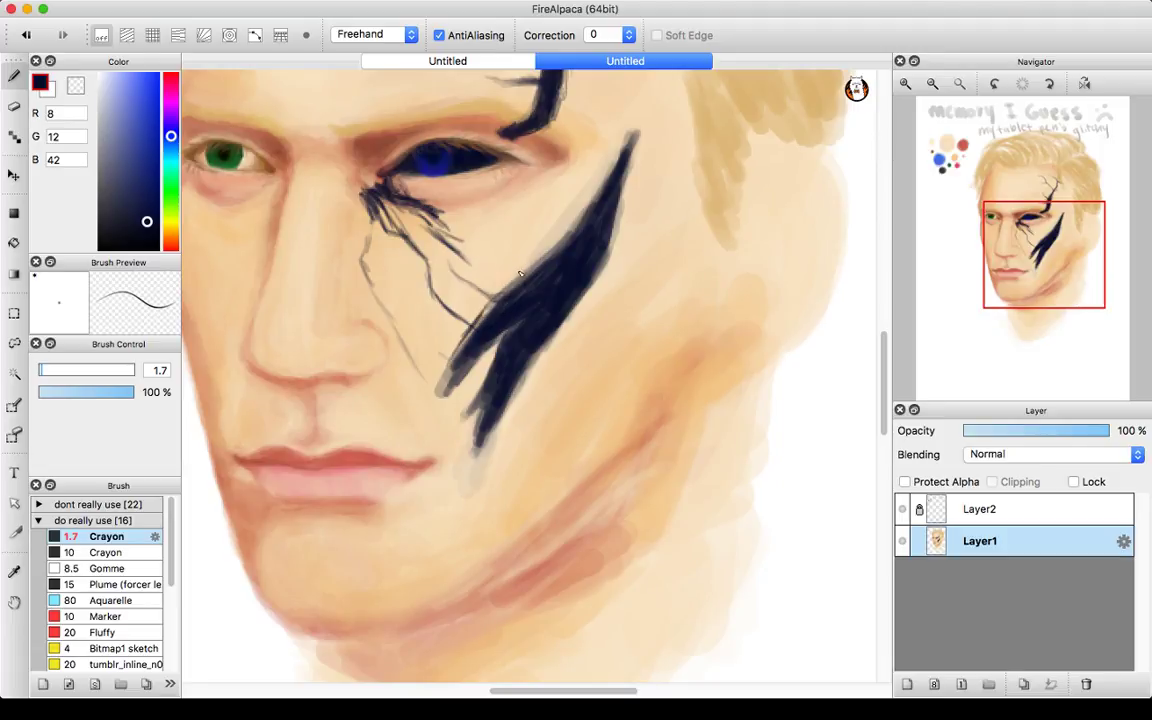
- Feather the upper edges and pointed upper tip of the cheek marking with thin navy strokes
mouse_move(530, 268)
mouse_down()
mouse_move(552, 245)
mouse_move(528, 265)
mouse_move(568, 232)
mouse_move(526, 265)
mouse_move(597, 174)
mouse_up()
mouse_move(577, 222)
mouse_down()
mouse_move(590, 192)
mouse_move(545, 253)
mouse_move(613, 157)
mouse_move(539, 261)
mouse_move(563, 239)
mouse_move(504, 291)
mouse_move(577, 216)
mouse_move(561, 235)
mouse_move(621, 142)
mouse_up()
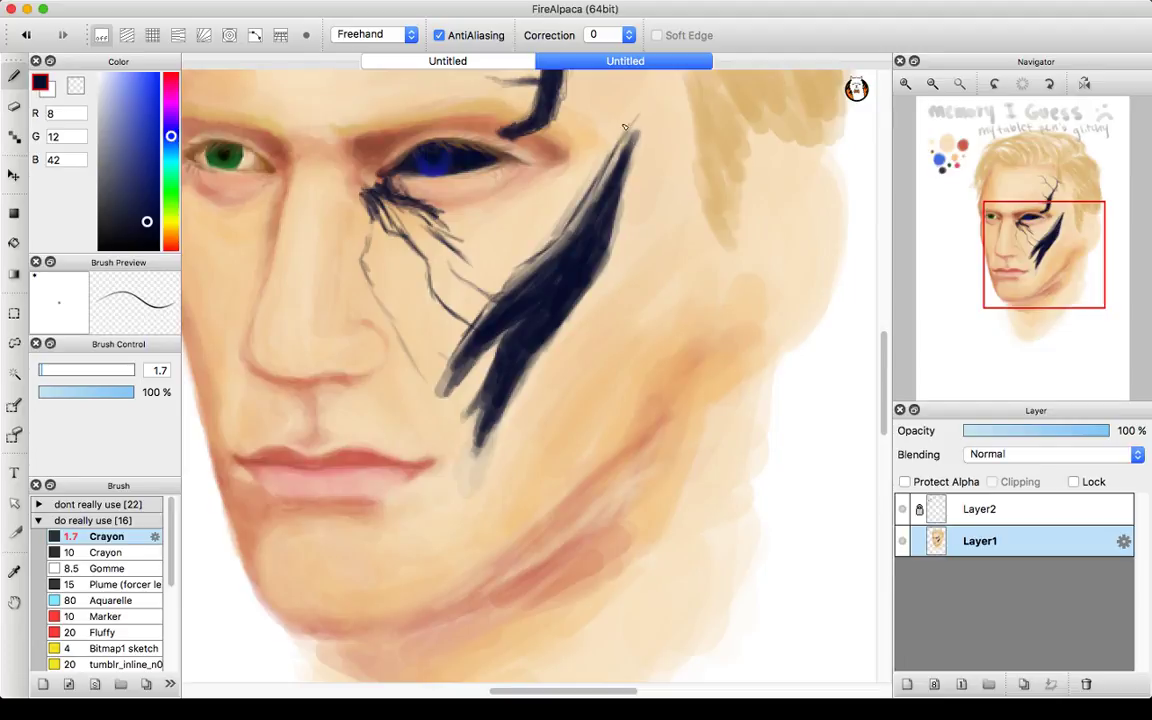
mouse_move(647, 113)
mouse_down()
mouse_move(629, 150)
mouse_move(649, 118)
mouse_move(626, 212)
mouse_up()
drag(643, 160, 629, 218)
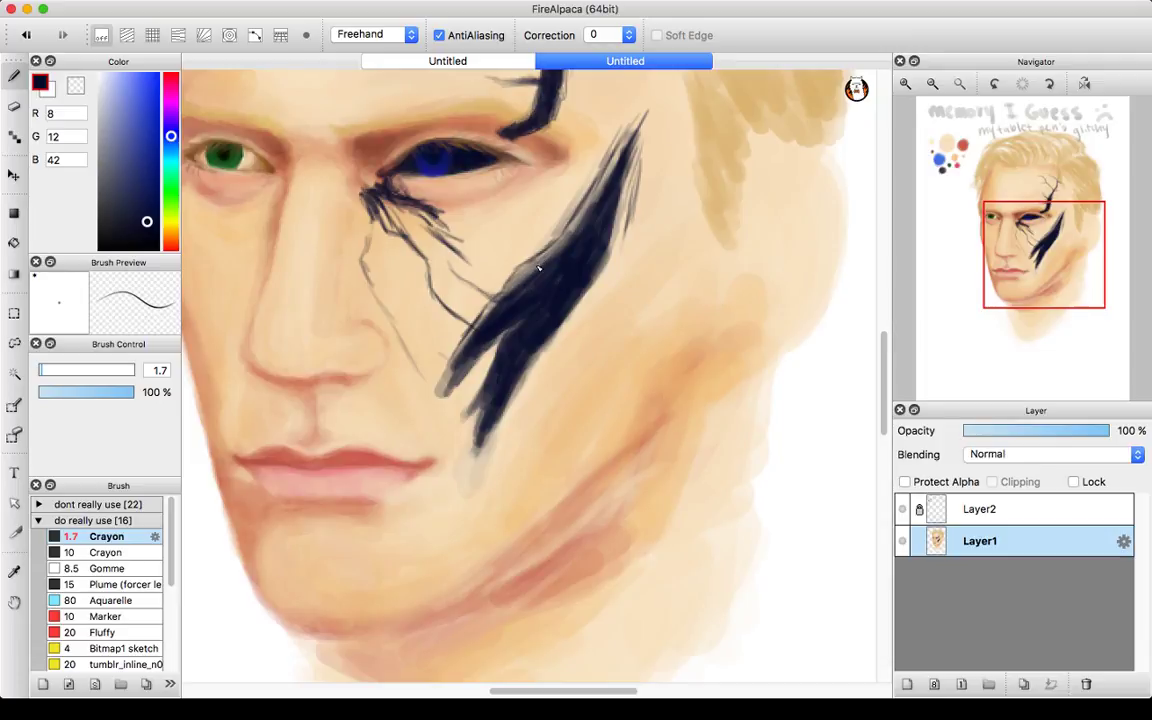
drag(523, 275, 561, 245)
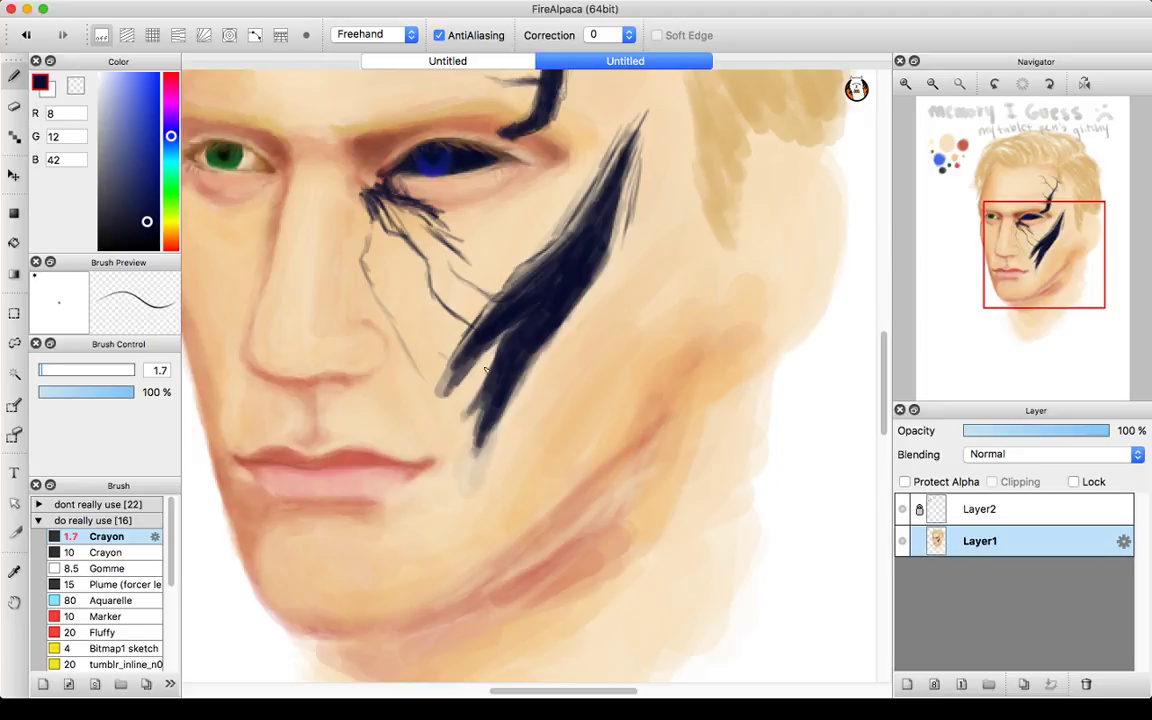
- Draw thin navy cracks from the marking's front prong to the mouth and sharpen the rear prong into a point
mouse_move(453, 356)
mouse_down()
mouse_move(443, 398)
mouse_move(385, 425)
mouse_move(393, 430)
mouse_move(374, 455)
mouse_move(456, 367)
mouse_move(370, 459)
mouse_move(421, 398)
mouse_up()
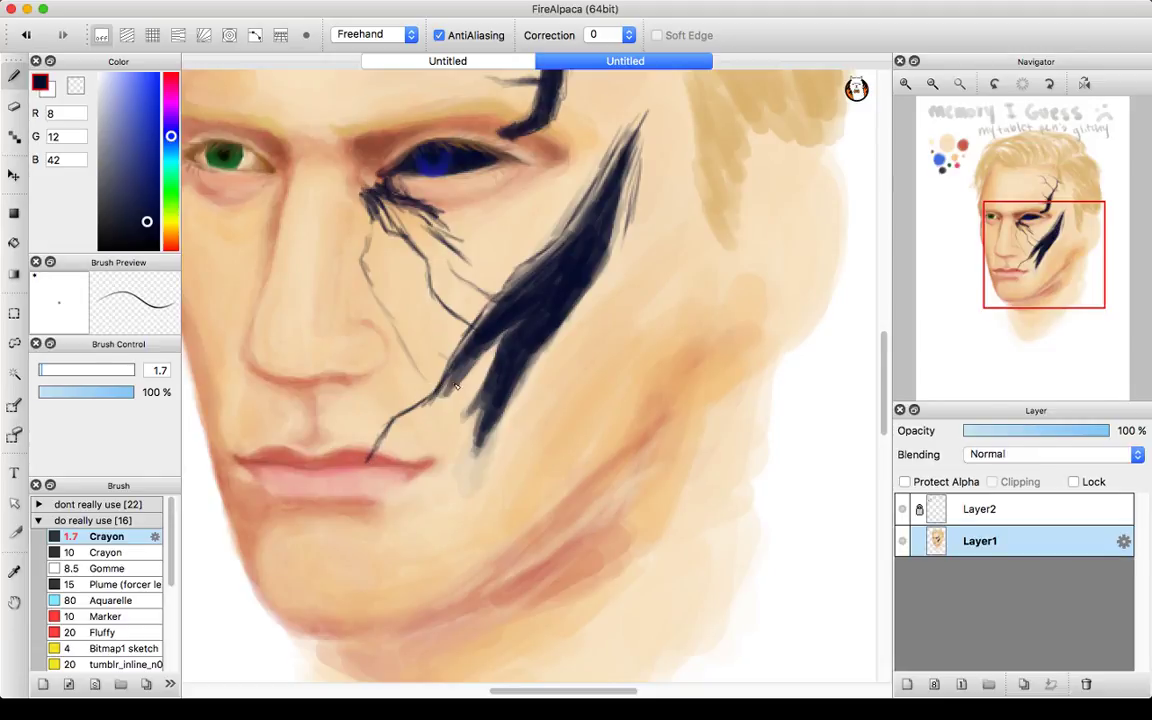
mouse_move(432, 410)
mouse_down()
mouse_move(447, 393)
mouse_move(426, 420)
mouse_up()
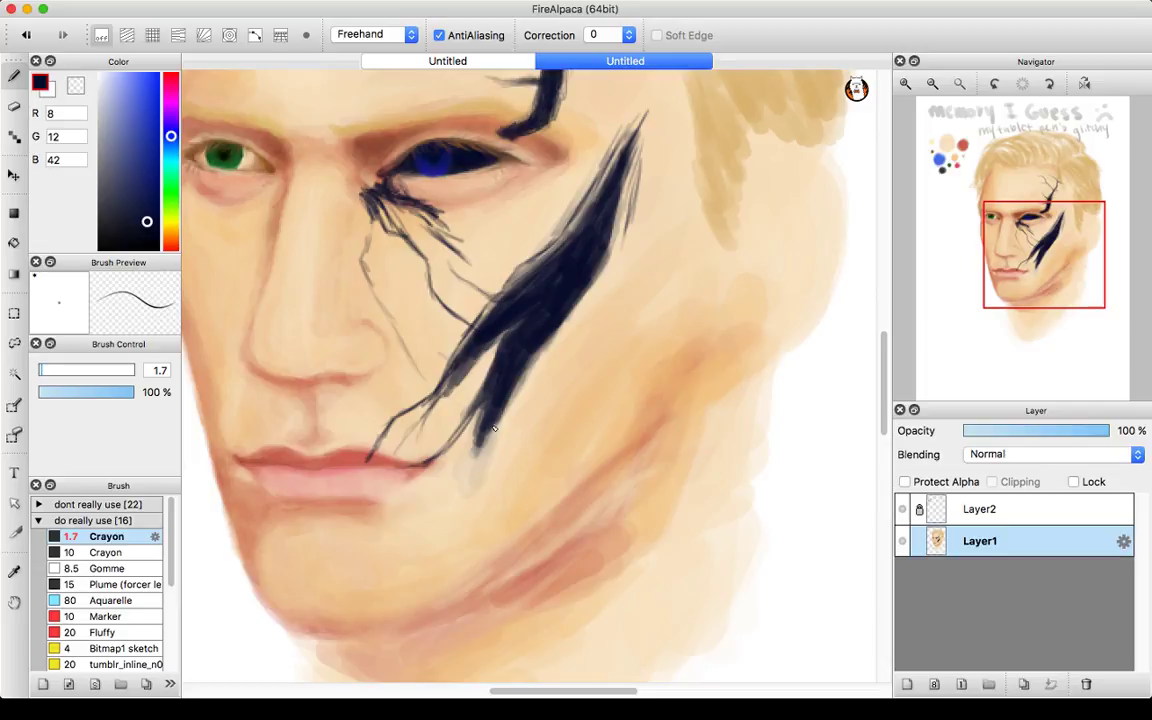
drag(482, 450, 470, 473)
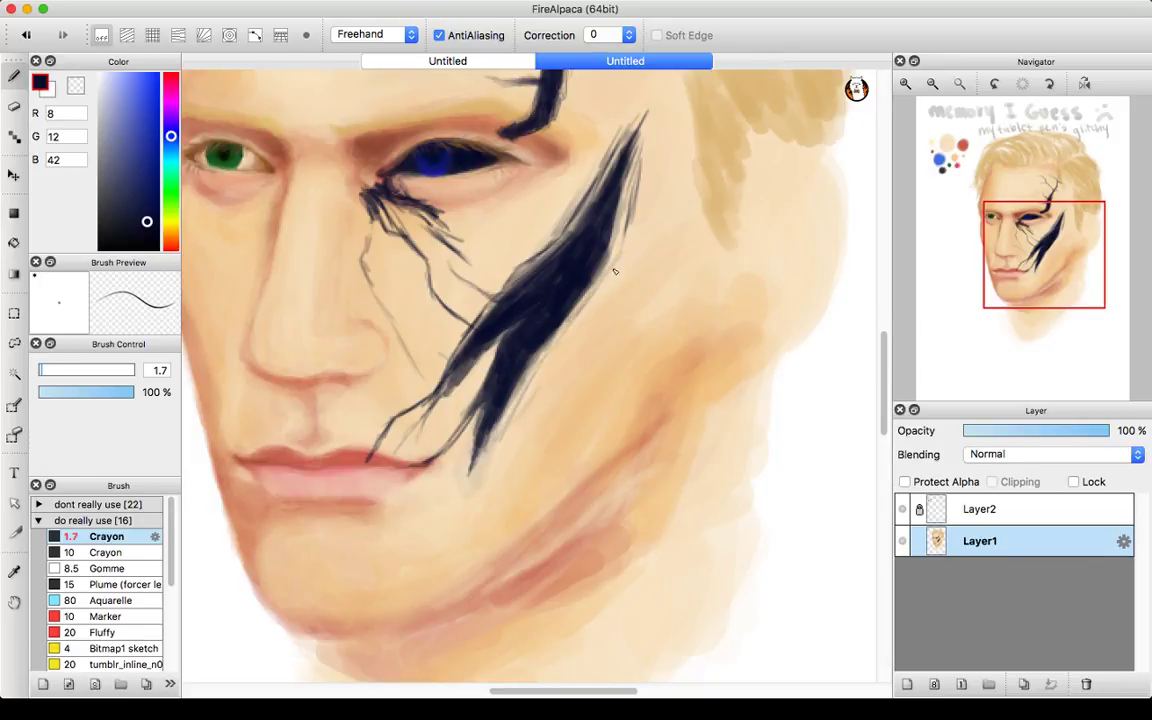
- Branch thin navy cracks off both sides of the cheek marking, toward the ear and toward the dark eye
drag(634, 255, 573, 308)
mouse_move(663, 232)
mouse_down()
mouse_move(675, 229)
mouse_move(659, 238)
mouse_up()
drag(494, 261, 530, 279)
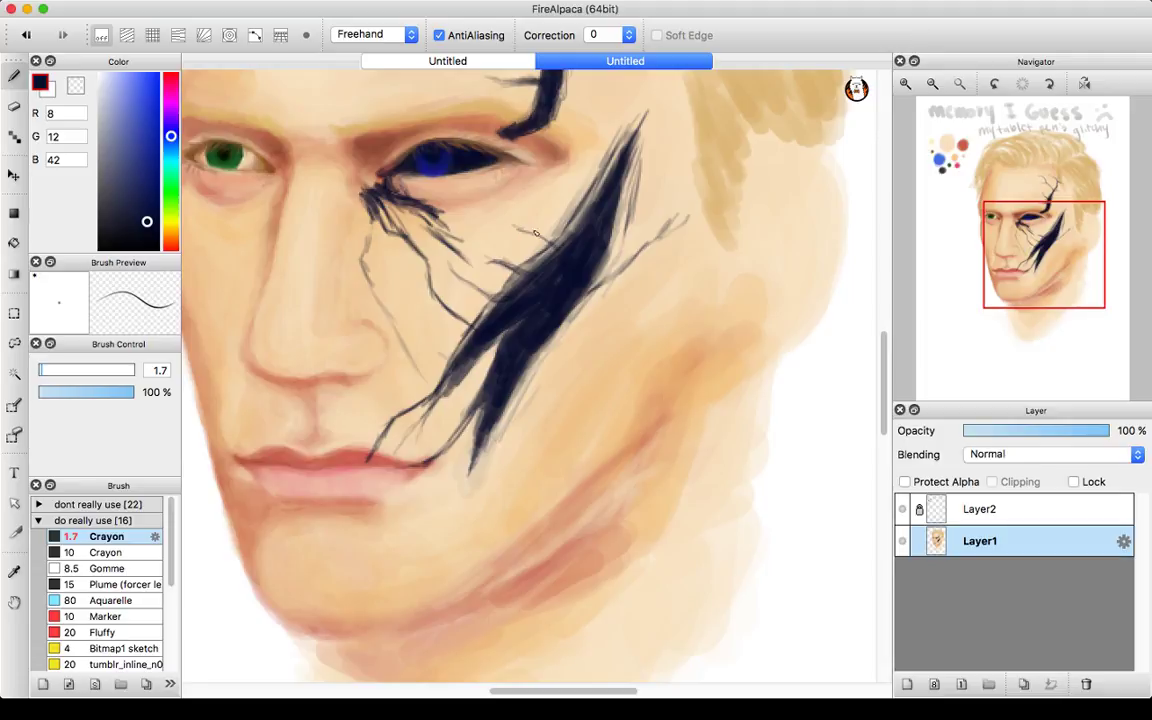
drag(512, 225, 551, 243)
- Shade the skin below the dark eye's inner half with navy strokes at brush size 3.8
click(44, 372)
drag(44, 372, 46, 371)
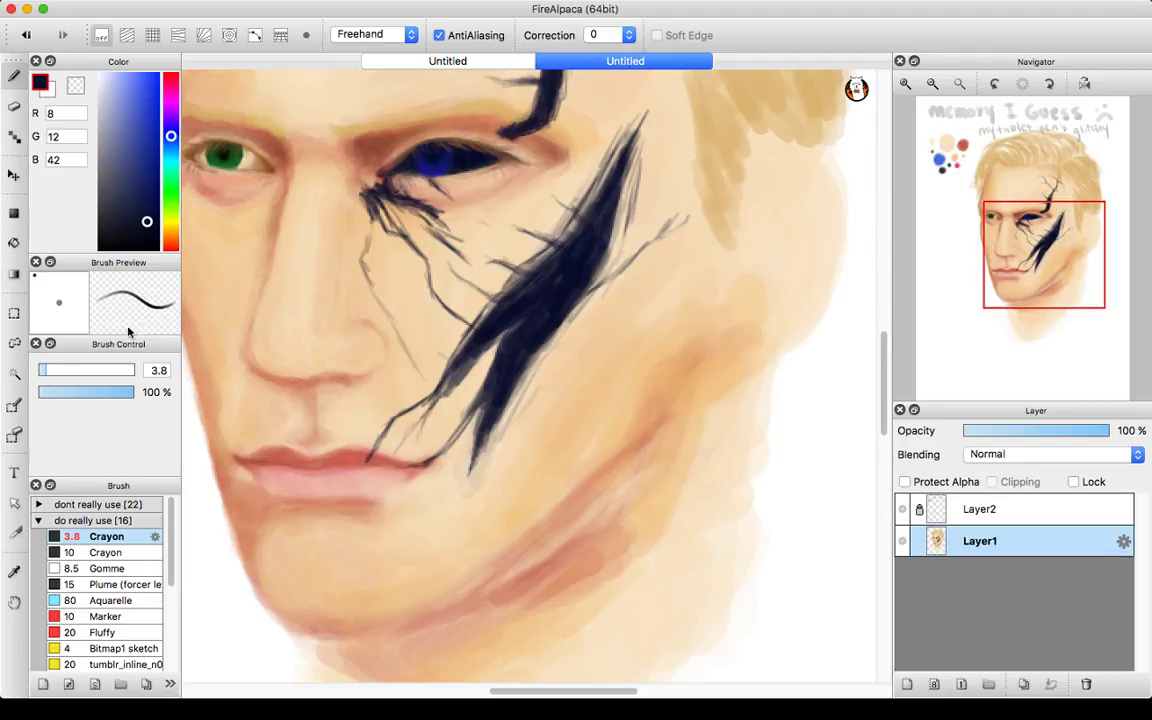
drag(402, 172, 426, 203)
drag(405, 200, 443, 240)
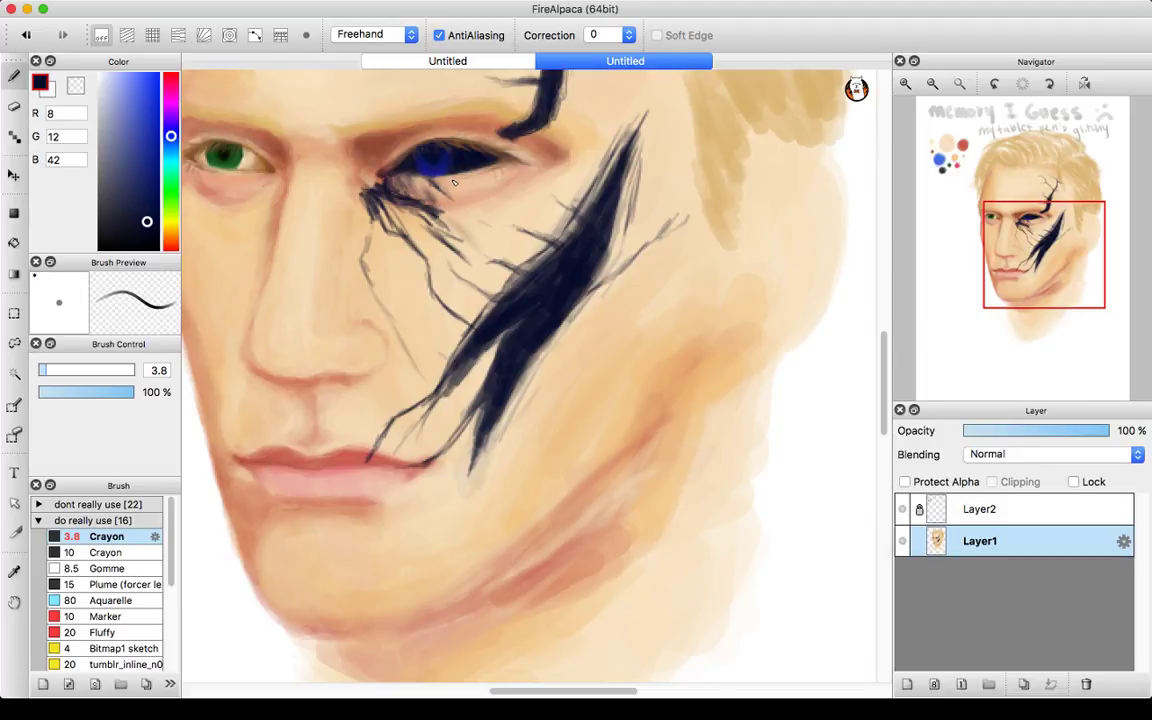
mouse_move(392, 186)
mouse_down()
mouse_move(429, 221)
mouse_move(431, 208)
mouse_move(462, 220)
mouse_move(387, 210)
mouse_up()
drag(405, 188, 362, 166)
mouse_move(398, 180)
mouse_down()
mouse_move(359, 157)
mouse_move(418, 196)
mouse_up()
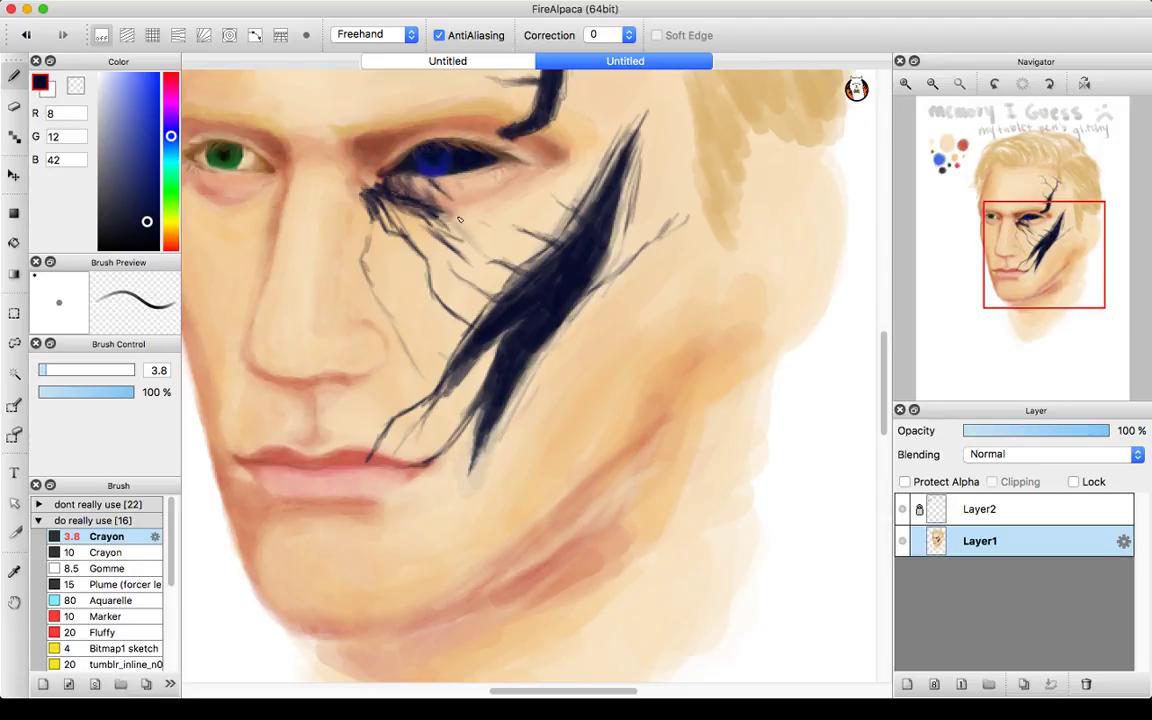
- Add fine navy lines under the dark eye and across the upper cheek toward the marking at brush size 1.7
drag(45, 374, 44, 372)
mouse_move(457, 192)
mouse_down()
mouse_move(484, 221)
mouse_move(446, 184)
mouse_up()
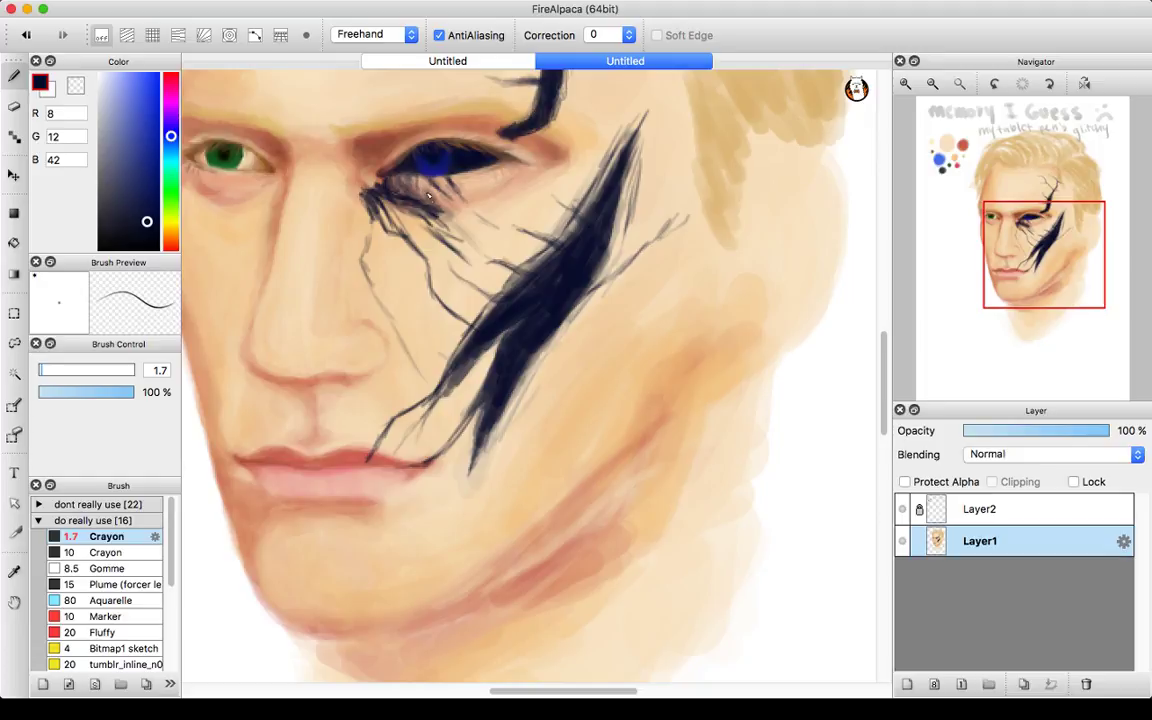
drag(402, 197, 511, 259)
mouse_move(406, 220)
mouse_down()
mouse_move(457, 284)
mouse_move(501, 291)
mouse_up()
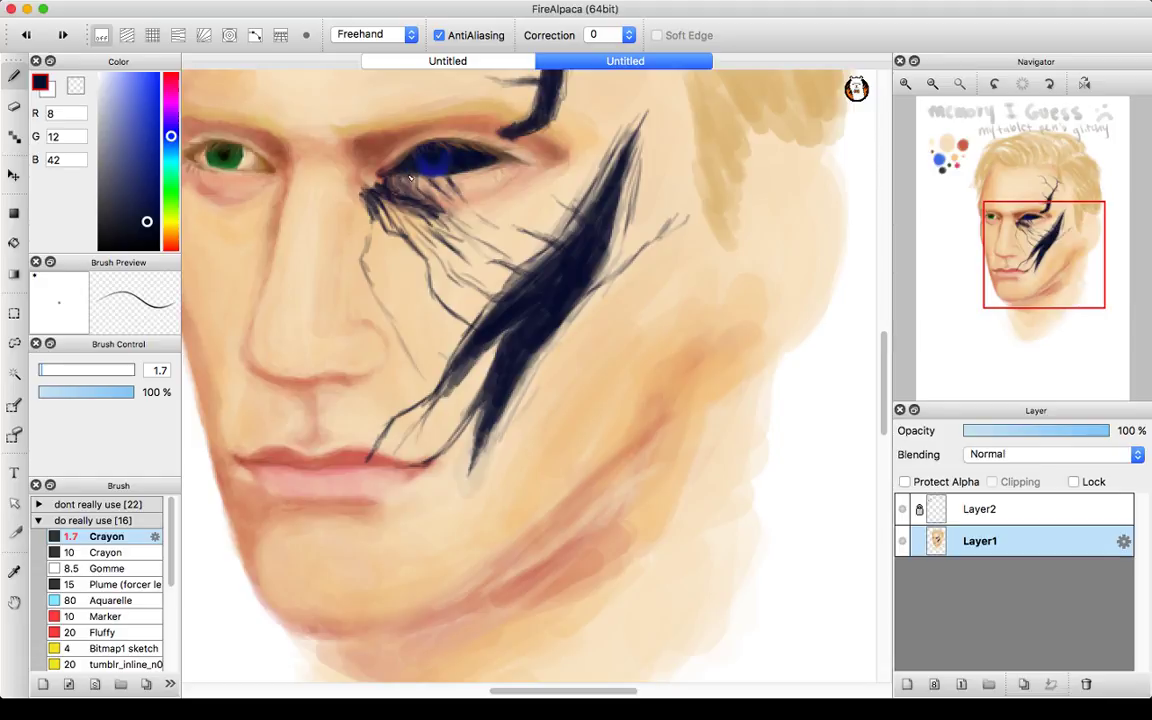
drag(397, 184, 391, 187)
- Paint short navy cracks along the marking's rear edge and fine lines between its two lower prongs
drag(593, 289, 606, 319)
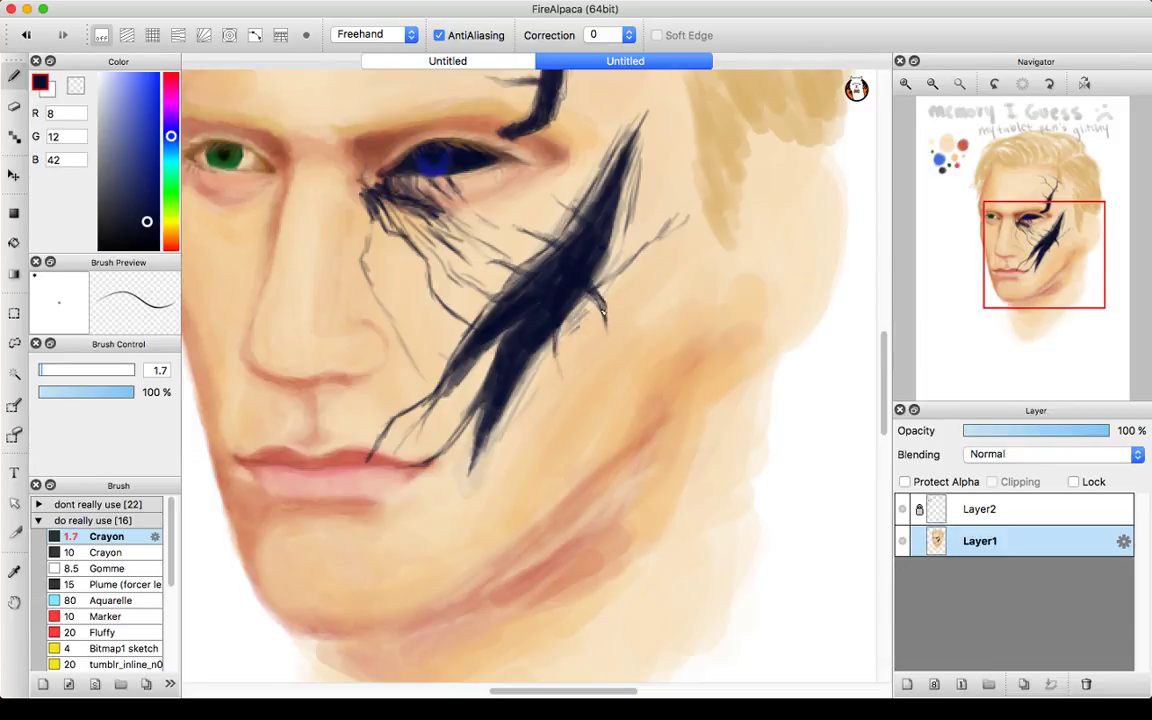
mouse_move(557, 345)
mouse_down()
mouse_move(574, 418)
mouse_move(568, 397)
mouse_move(535, 396)
mouse_move(533, 339)
mouse_move(534, 423)
mouse_up()
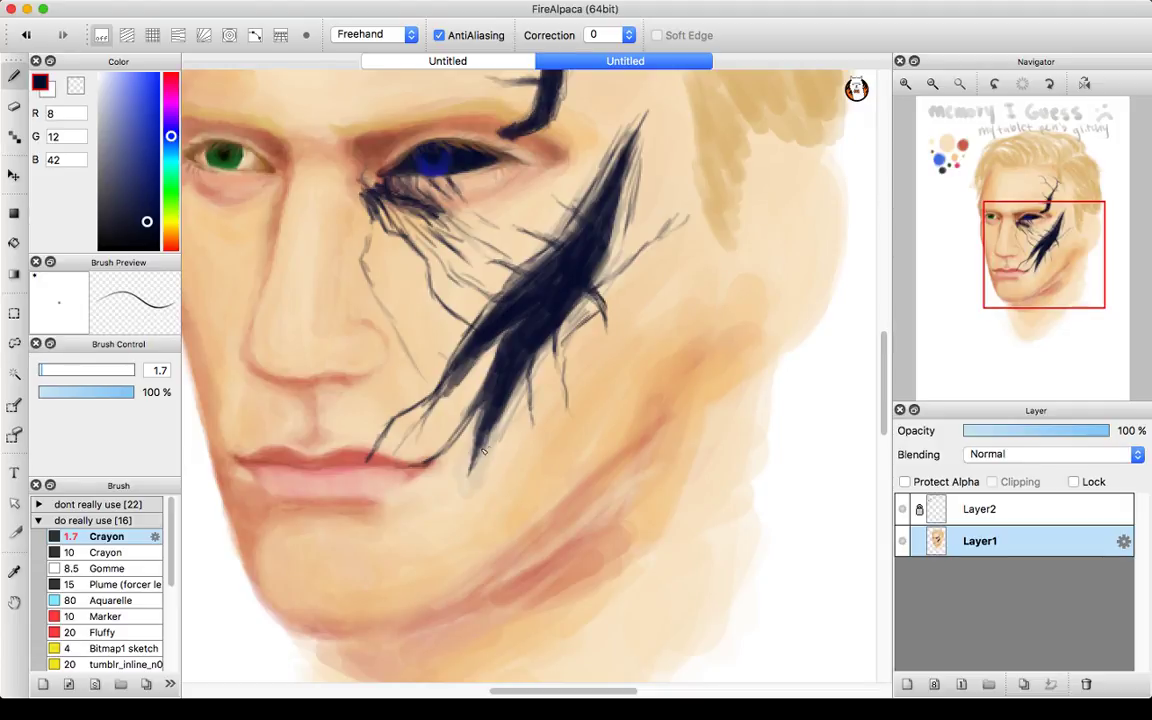
drag(433, 462, 476, 411)
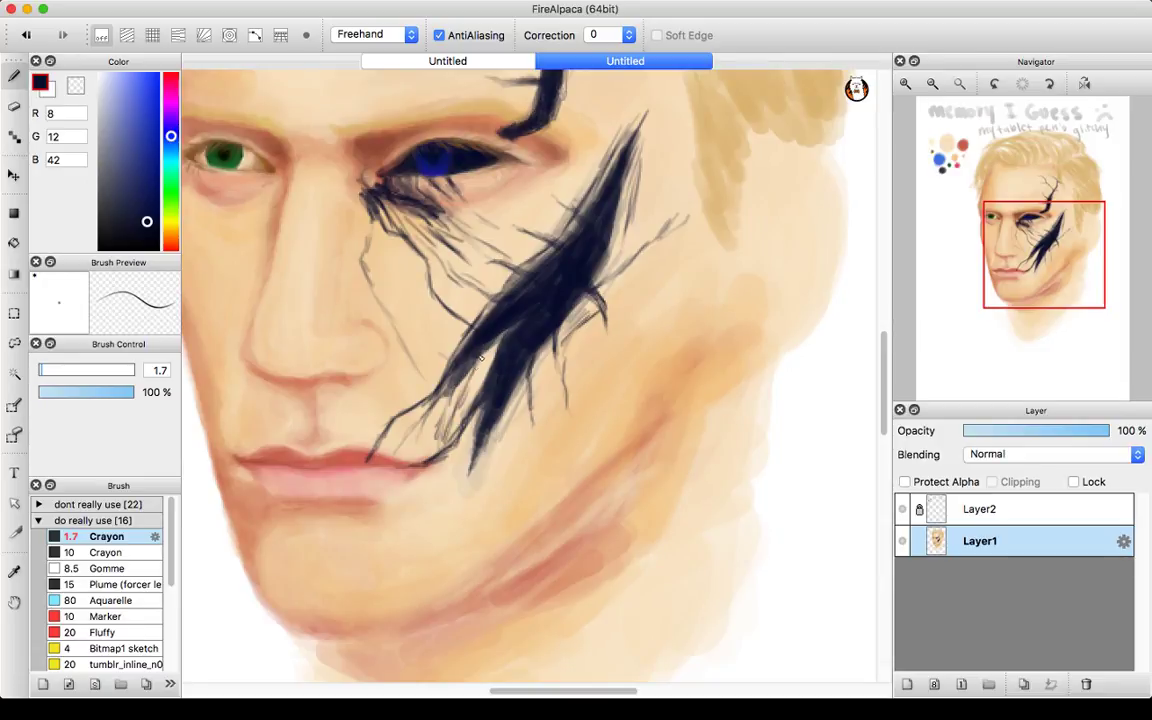
drag(470, 384, 457, 413)
- Branch thin navy cracks from the marking's lower tip toward the mouth corner, the chin and the jaw
drag(466, 474, 415, 497)
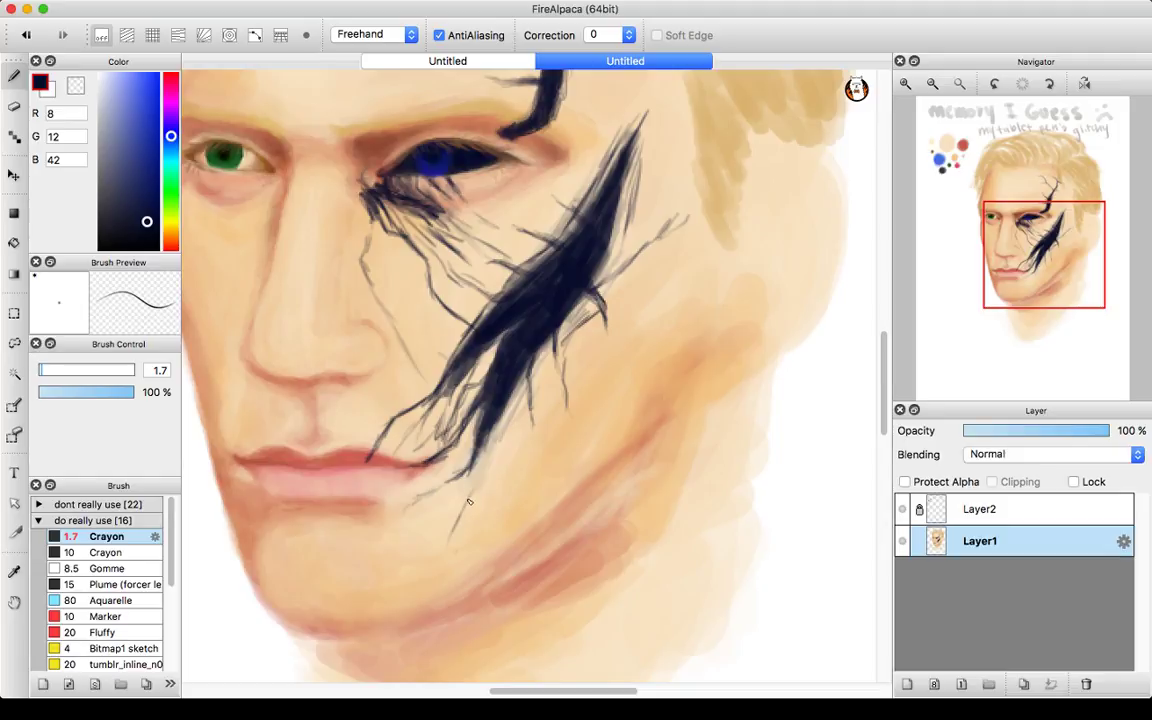
drag(449, 538, 482, 460)
drag(491, 462, 539, 482)
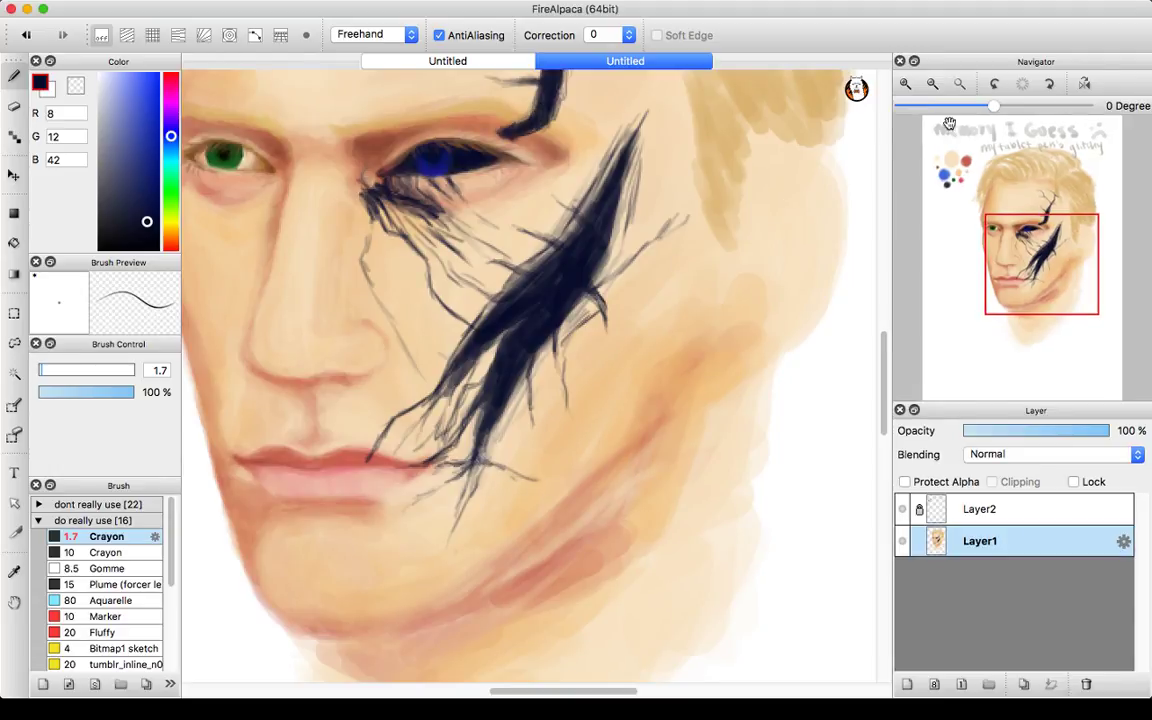
- Paint thin navy cracks below the dark eye's outer corner, toward the ear, and from the marking's upper tip to the temple
click(931, 84)
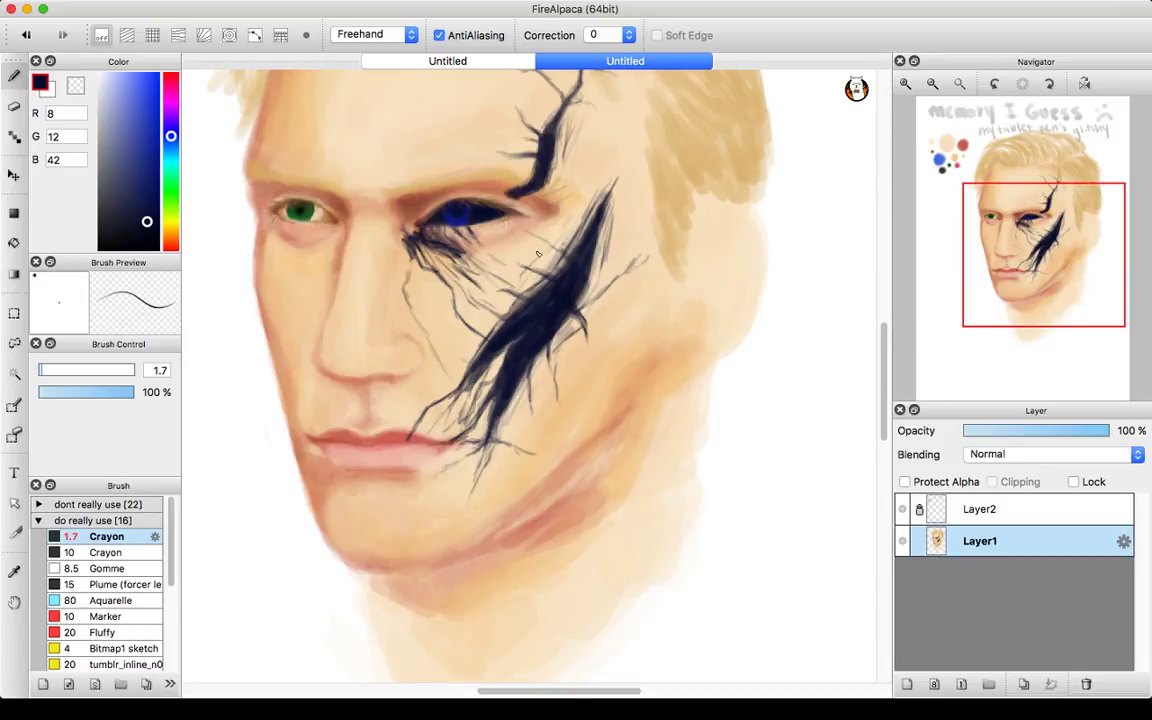
mouse_move(537, 270)
mouse_down()
mouse_move(450, 241)
mouse_move(517, 210)
mouse_up()
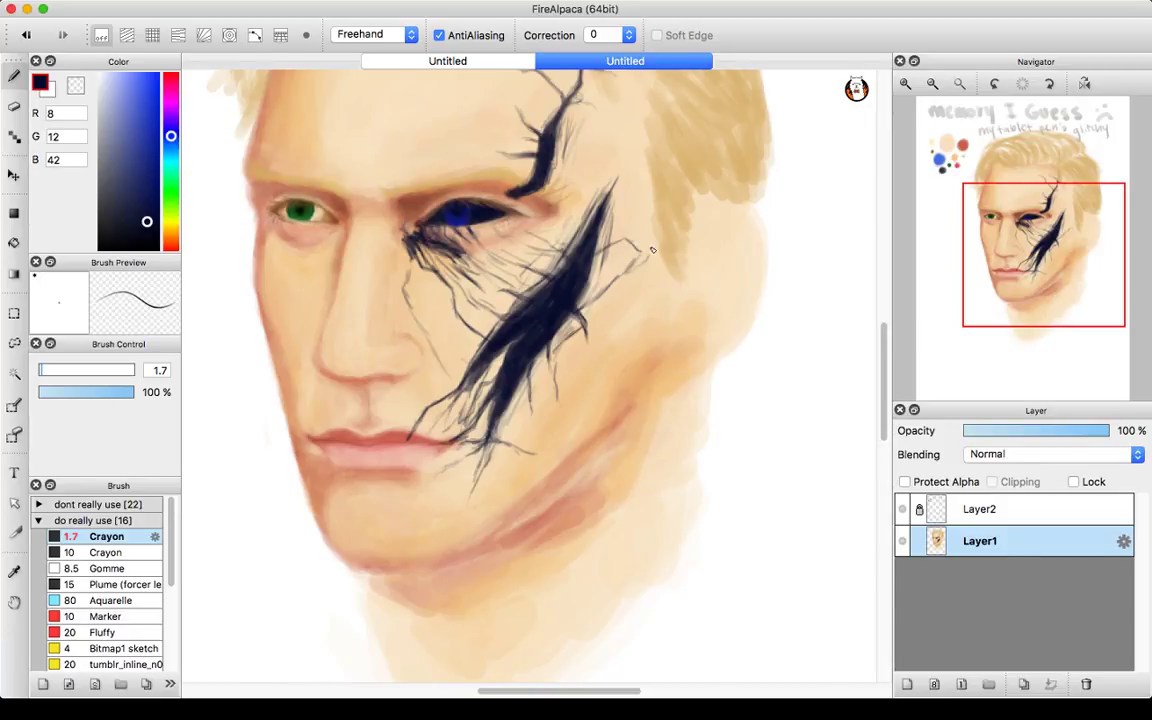
drag(620, 243, 661, 254)
drag(600, 176, 584, 196)
drag(612, 148, 585, 191)
- Paint a long jagged navy crack down the rear cheek from the marking toward the jaw
click(932, 84)
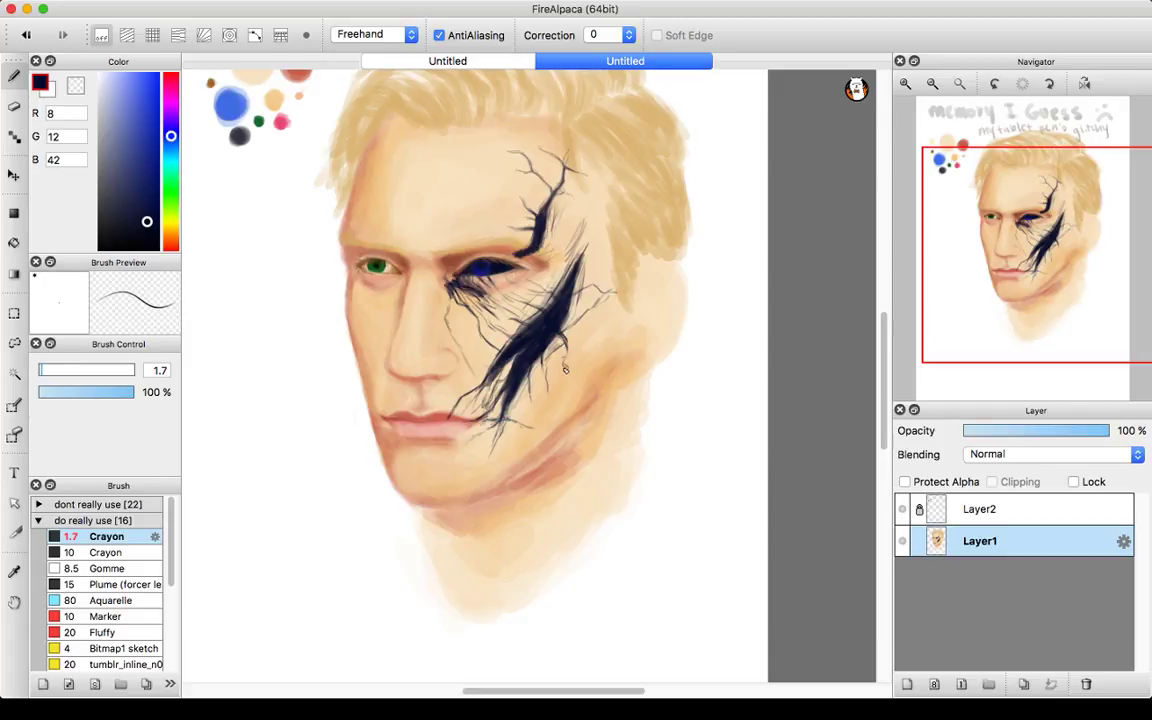
mouse_move(562, 368)
mouse_down()
mouse_move(561, 421)
mouse_move(562, 358)
mouse_move(564, 372)
mouse_up()
click(906, 84)
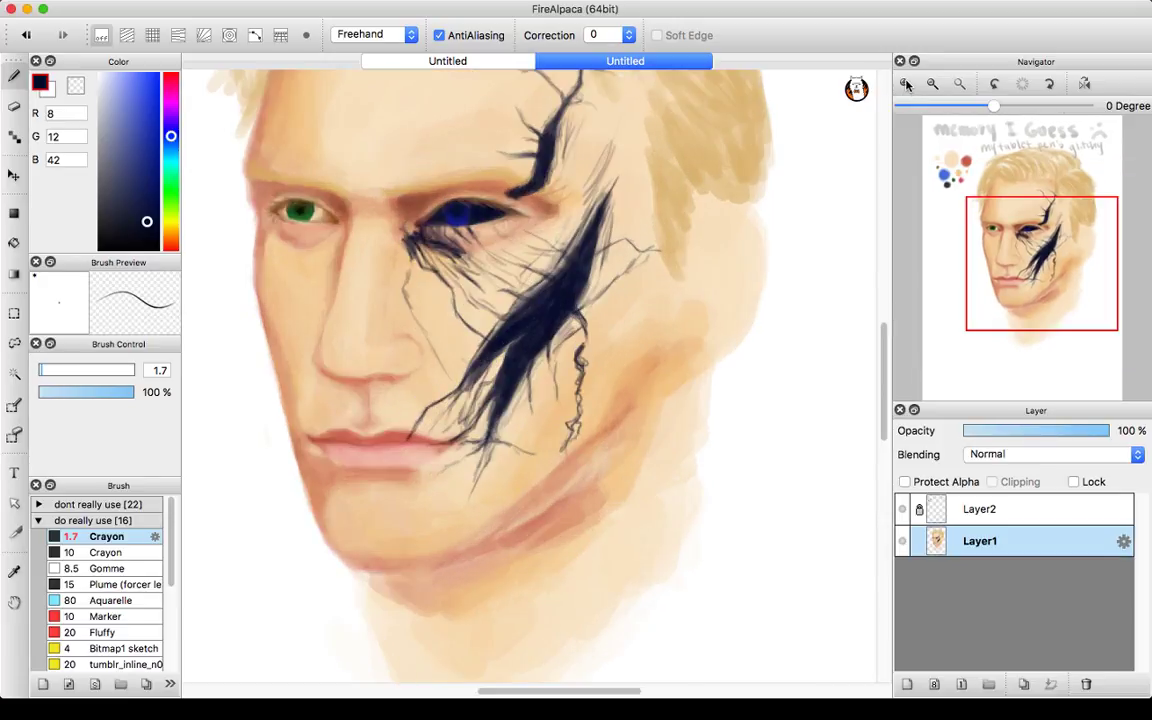
- Connect the rear-cheek crack to the marking with jagged navy branches across the lower cheek, plus a short one toward the jaw
click(906, 84)
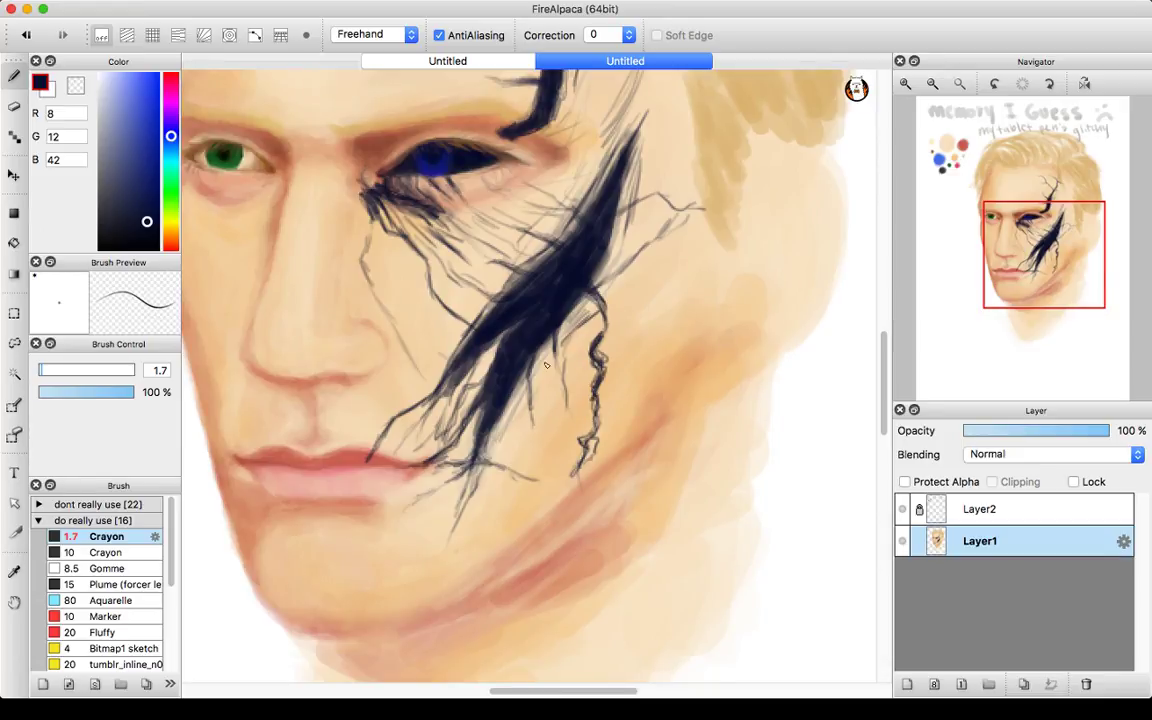
mouse_move(546, 366)
mouse_down()
mouse_move(564, 402)
mouse_move(594, 401)
mouse_move(562, 401)
mouse_move(570, 315)
mouse_move(593, 344)
mouse_up()
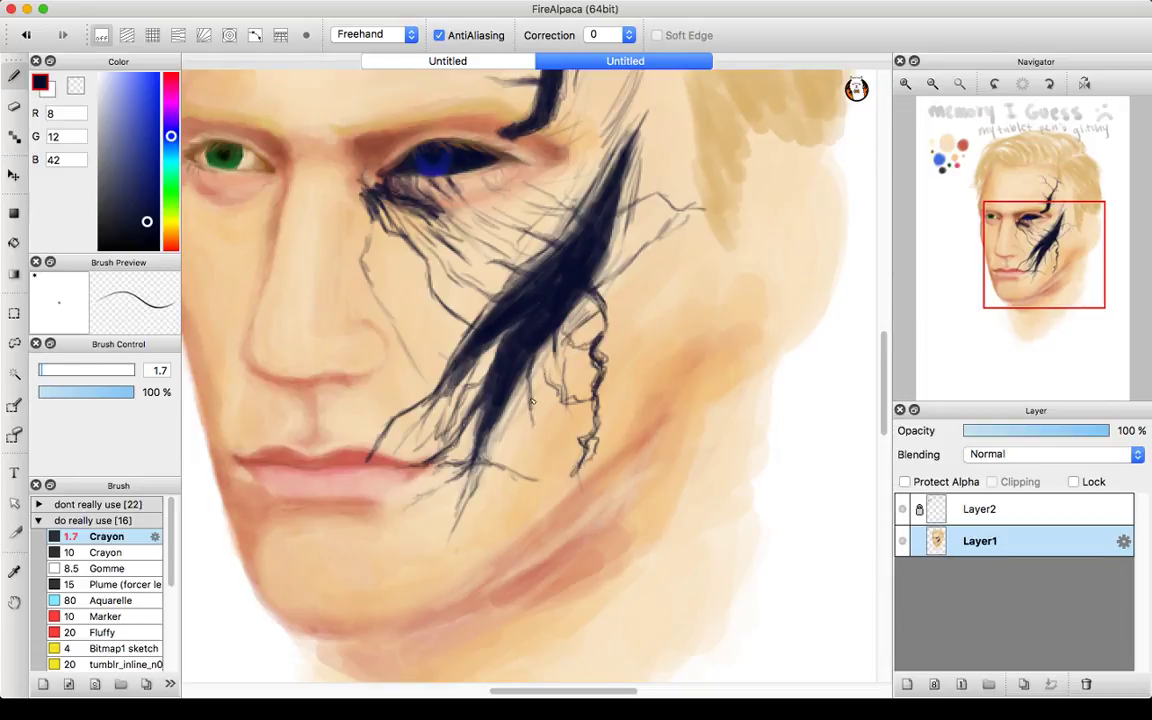
drag(533, 441, 587, 456)
mouse_move(484, 462)
mouse_down()
mouse_move(517, 479)
mouse_move(576, 468)
mouse_move(540, 482)
mouse_up()
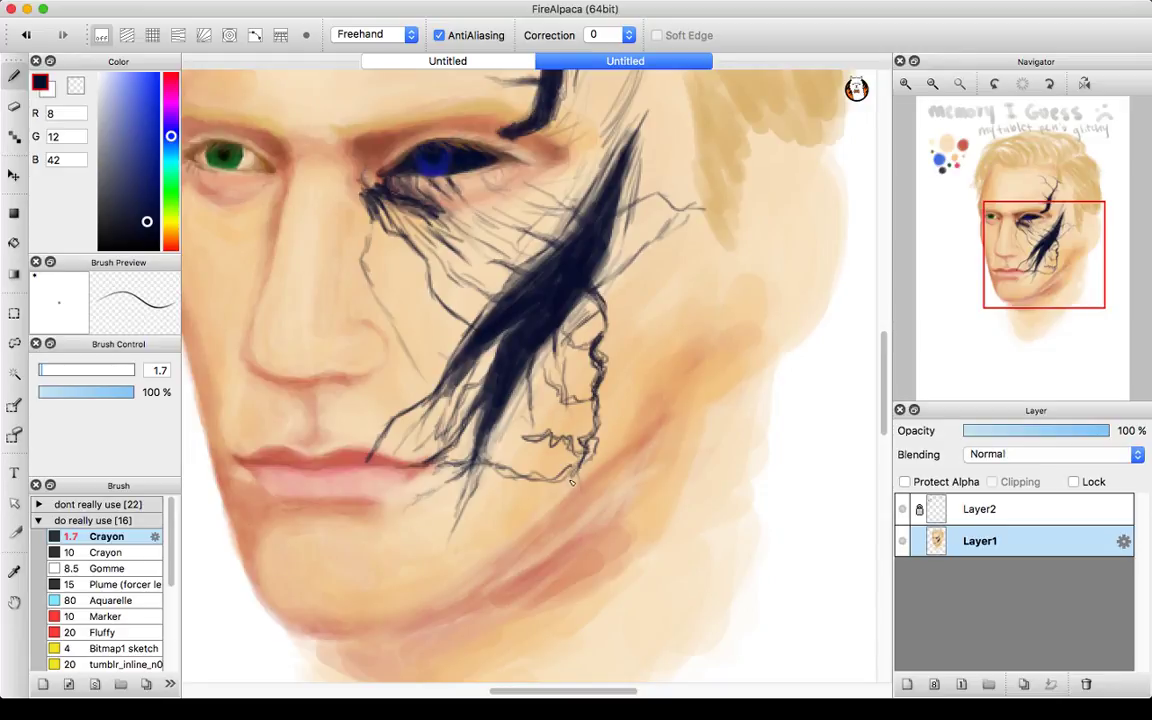
drag(553, 481, 538, 502)
- Add small jagged navy cracks between the marking's rear edge and the ear, linking the existing branches
drag(624, 263, 636, 298)
drag(675, 243, 690, 243)
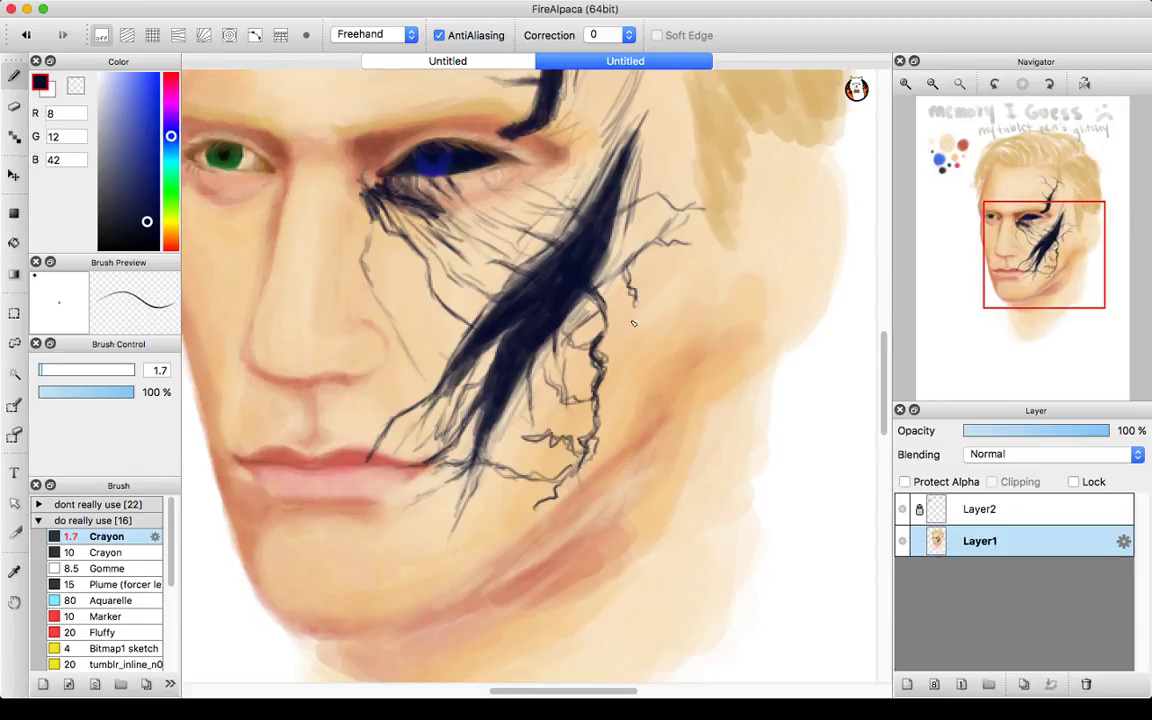
drag(631, 305, 697, 262)
- Handwrite "THANKS FOR WATCHIN" in navy on the blank canvas beside the face at brush size 6.7
drag(1036, 213, 1021, 262)
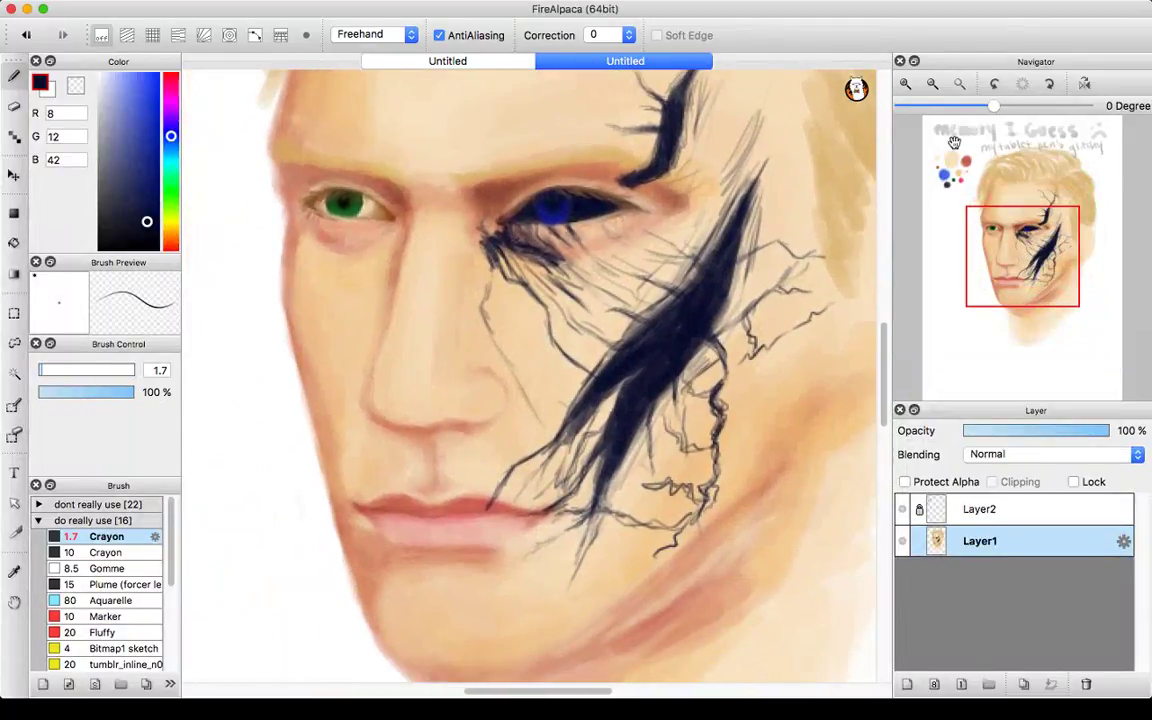
click(934, 86)
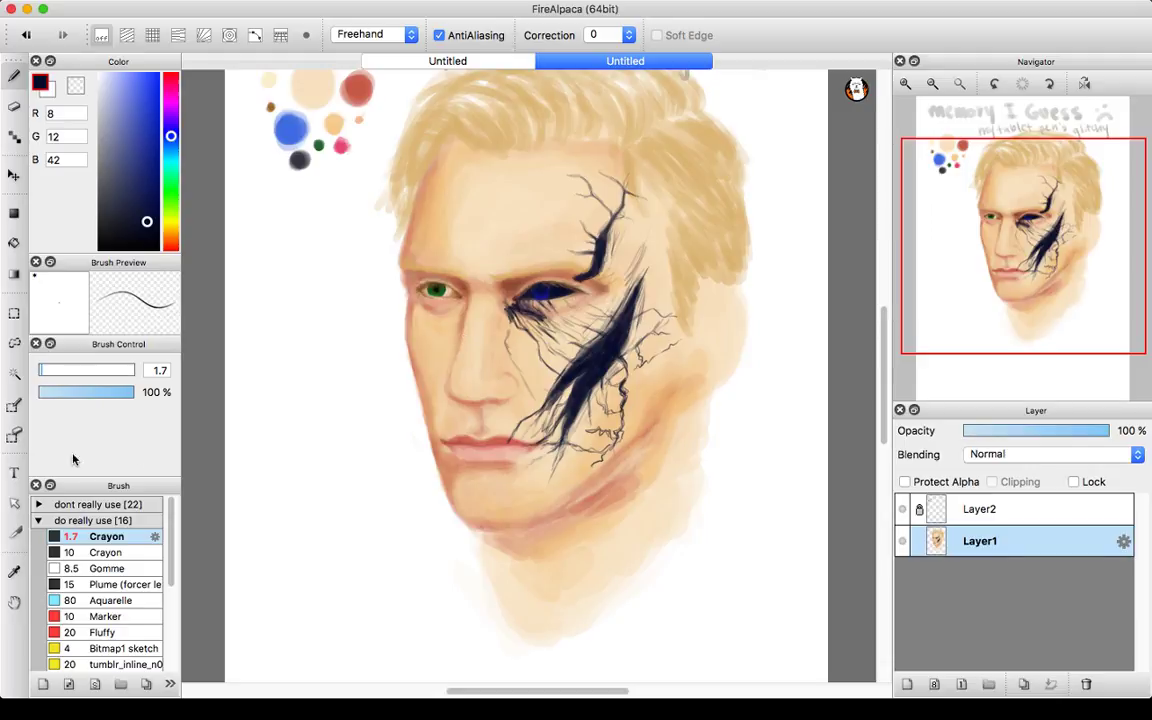
click(52, 371)
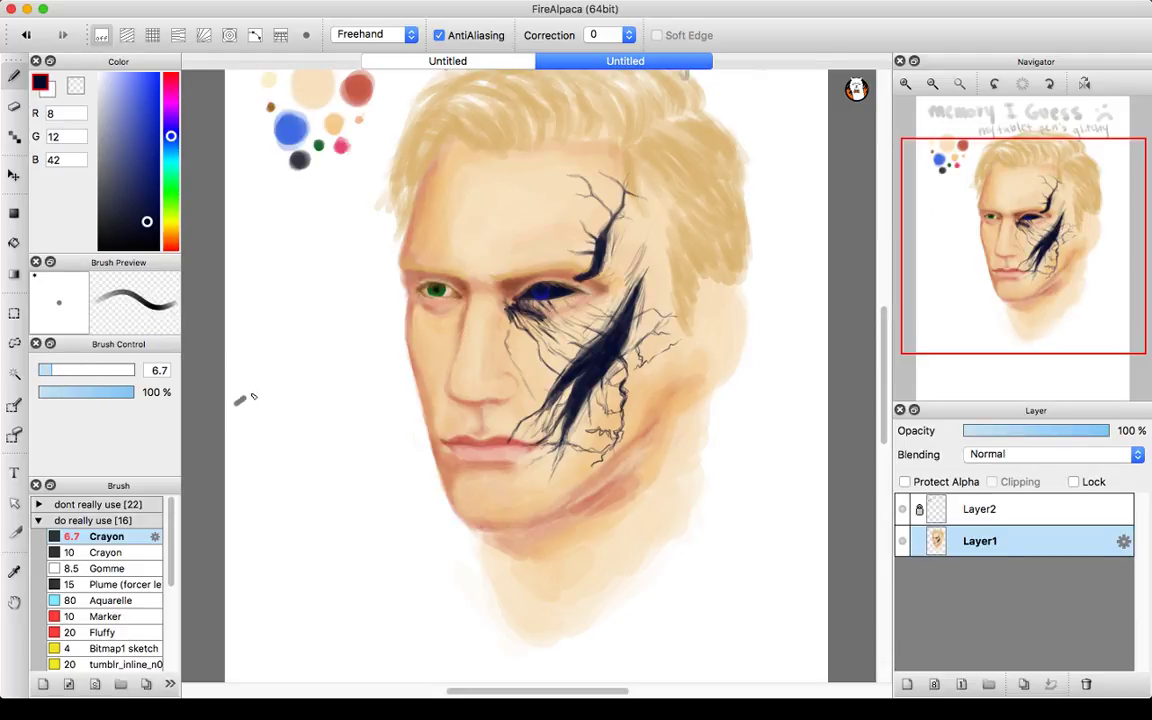
mouse_move(250, 396)
mouse_down()
mouse_move(250, 420)
mouse_move(264, 406)
mouse_move(296, 418)
mouse_move(297, 394)
mouse_move(318, 420)
mouse_move(322, 393)
mouse_move(318, 404)
mouse_up()
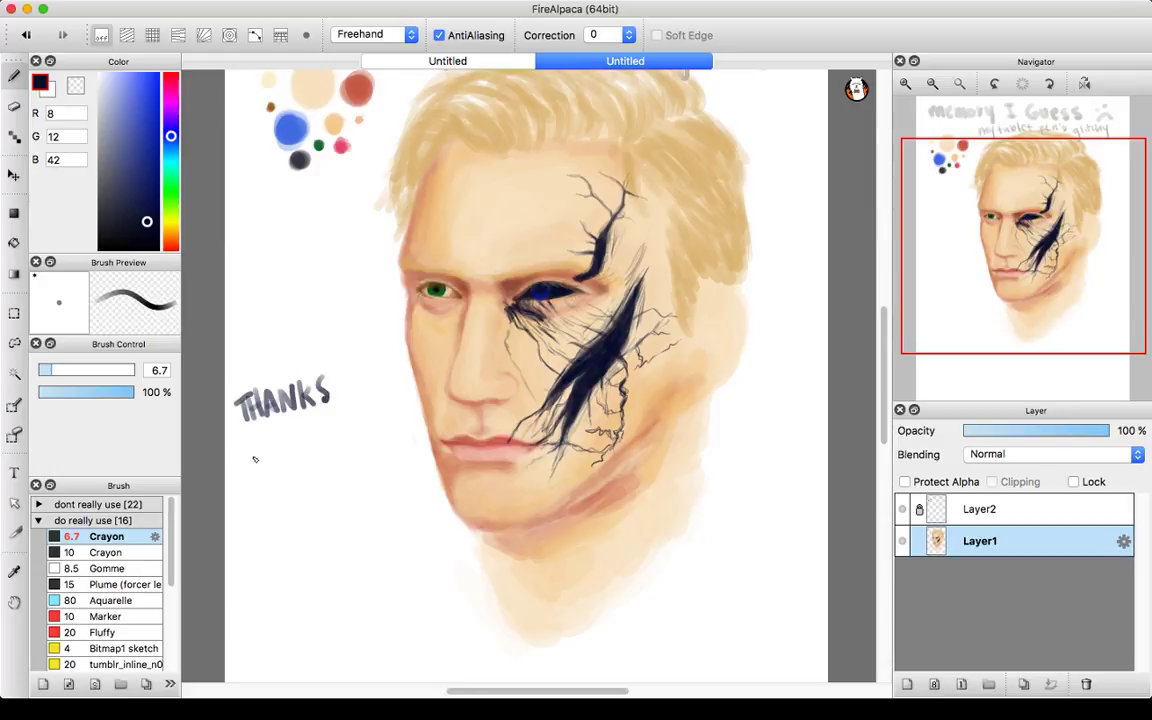
mouse_move(240, 443)
mouse_down()
mouse_move(242, 459)
mouse_move(256, 440)
mouse_move(252, 451)
mouse_move(261, 443)
mouse_move(295, 459)
mouse_move(335, 426)
mouse_move(342, 452)
mouse_up()
mouse_move(331, 442)
mouse_down()
mouse_move(356, 426)
mouse_move(349, 450)
mouse_move(372, 453)
mouse_move(397, 420)
mouse_move(391, 440)
mouse_up()
drag(386, 440, 401, 445)
mouse_move(401, 422)
mouse_down()
mouse_move(410, 441)
mouse_move(412, 418)
mouse_up()
- Handwrite "BUT IM TIRED" below the thank-you text and finish it with a circled smiley face
mouse_move(256, 498)
mouse_down()
mouse_move(260, 519)
mouse_move(283, 486)
mouse_move(289, 512)
mouse_up()
mouse_move(283, 485)
mouse_down()
mouse_move(322, 484)
mouse_move(323, 504)
mouse_move(343, 498)
mouse_move(327, 502)
mouse_move(322, 484)
mouse_move(355, 498)
mouse_up()
mouse_move(355, 498)
mouse_down()
mouse_move(363, 480)
mouse_move(365, 505)
mouse_up()
drag(268, 541, 268, 565)
mouse_move(256, 539)
mouse_down()
mouse_move(285, 538)
mouse_move(300, 566)
mouse_move(312, 551)
mouse_move(320, 564)
mouse_move(329, 541)
mouse_up()
drag(320, 552, 329, 563)
mouse_move(332, 541)
mouse_down()
mouse_move(364, 527)
mouse_move(383, 529)
mouse_move(377, 548)
mouse_move(387, 533)
mouse_move(356, 537)
mouse_move(366, 559)
mouse_move(388, 558)
mouse_move(377, 511)
mouse_up()
click(373, 530)
click(379, 533)
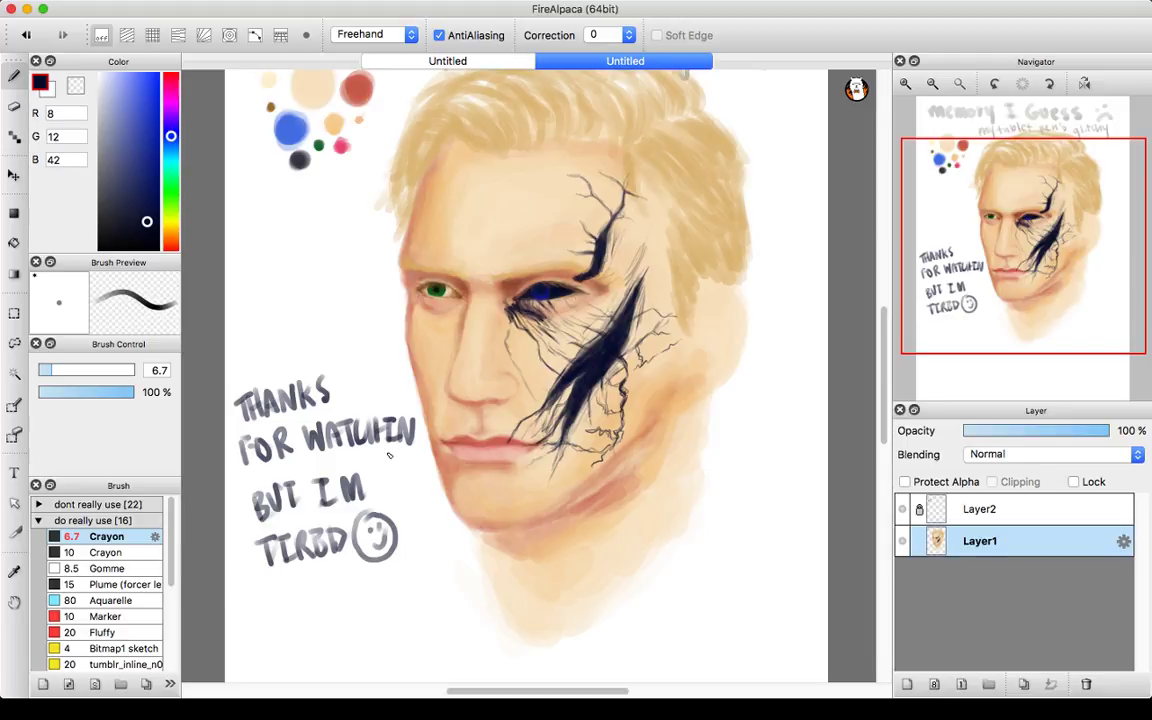